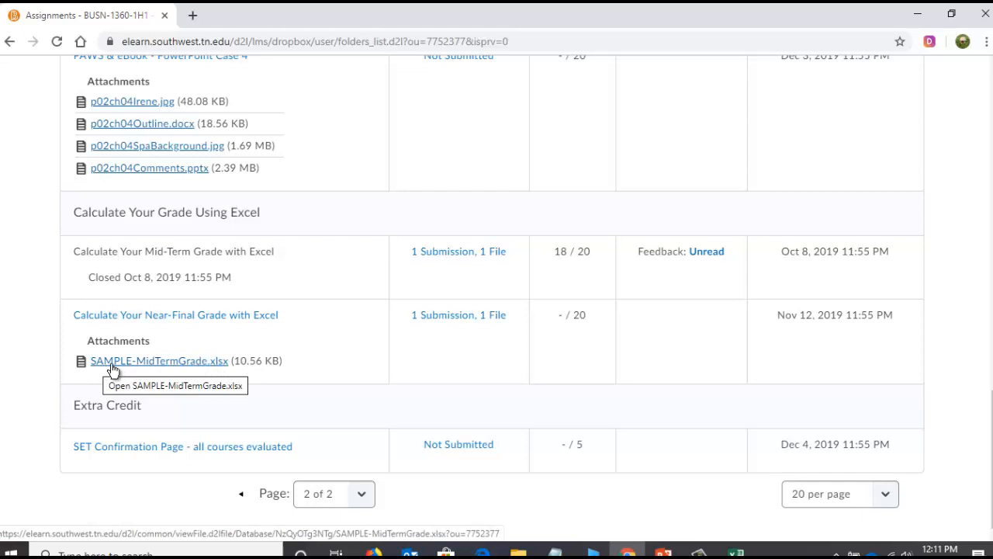
- Try to download the SAMPLE-MidTermGrade.xlsx attachment of the near-final grade assignment and cancel the save
left_click(114, 363)
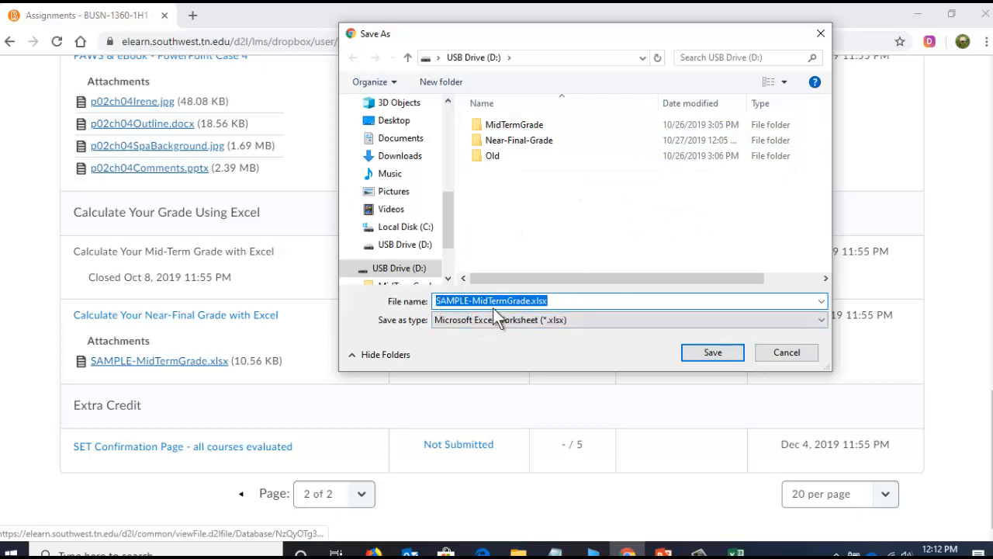
left_click(788, 353)
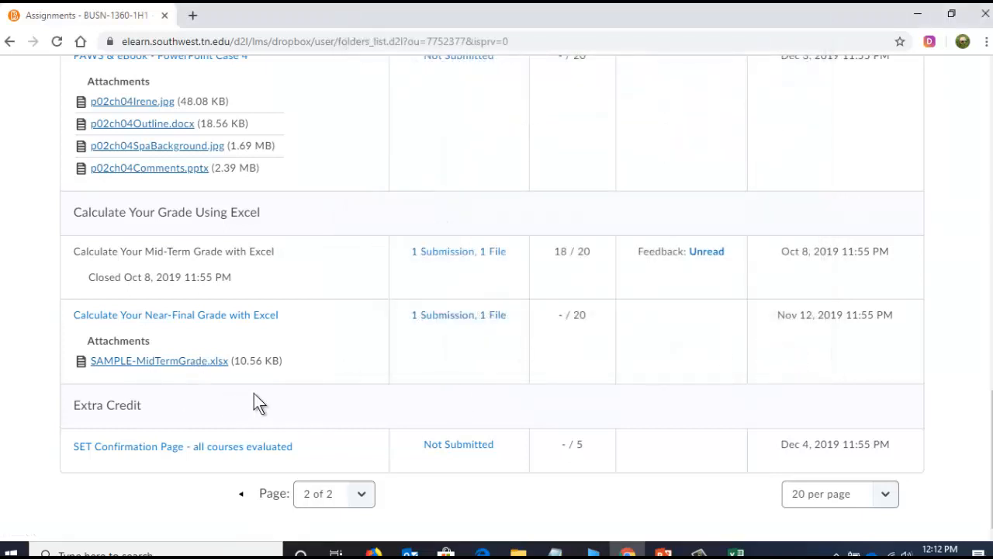
- View the Instructions – Part 2 slide in PowerPoint and switch to the near-final grade workbook in Excel
left_click(664, 551)
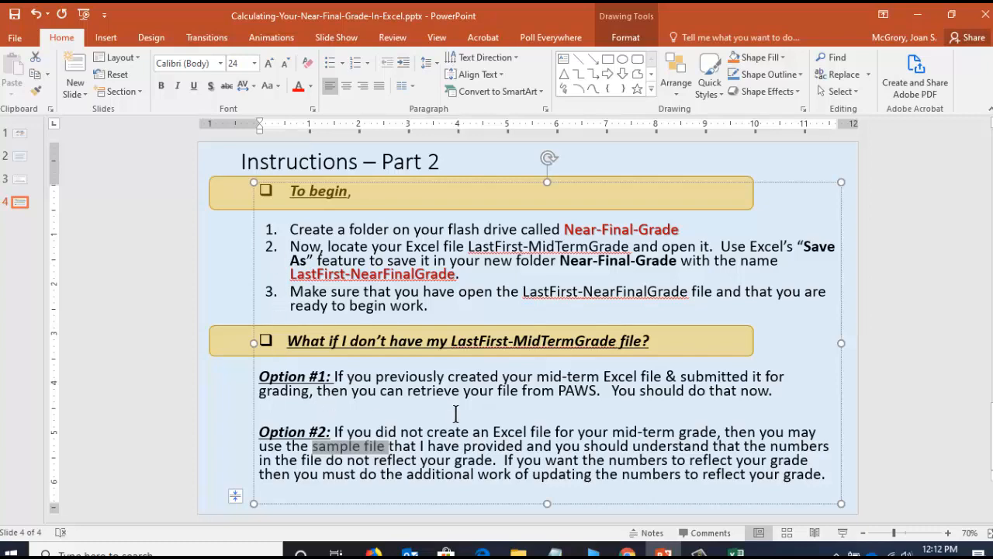
left_click(737, 552)
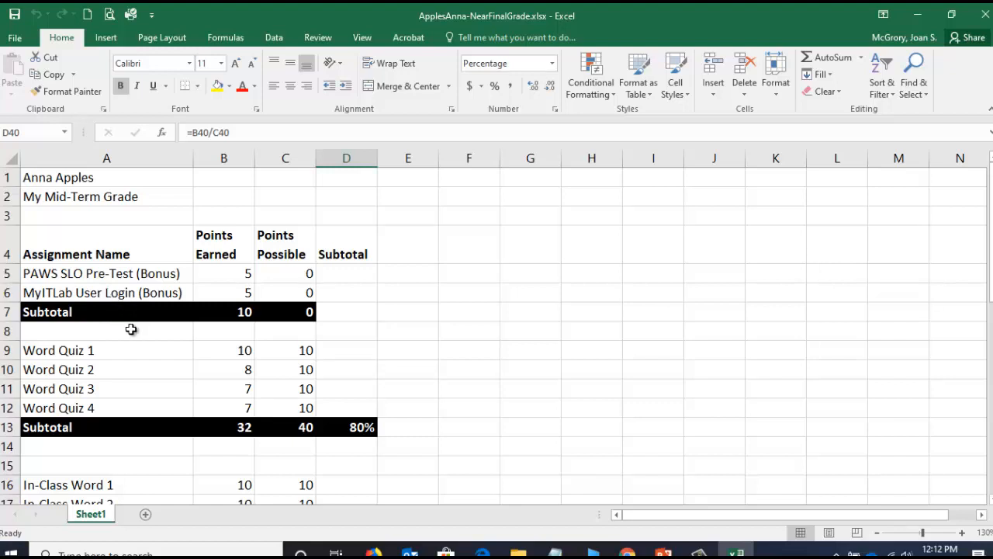
- Examine the points earned and points possible of the two bonus assignments and the subtotal formulas in B7 and C7
left_click(78, 277)
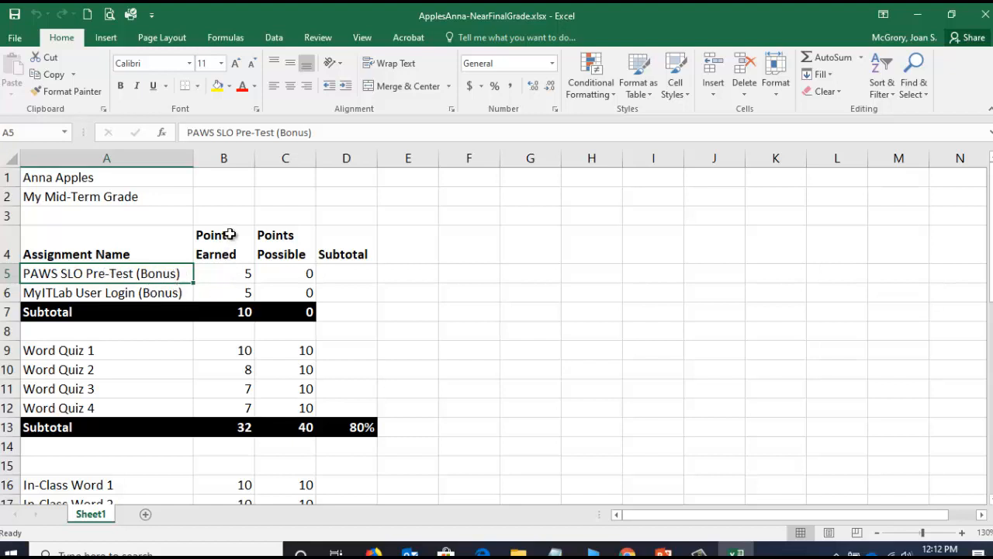
left_click(235, 277)
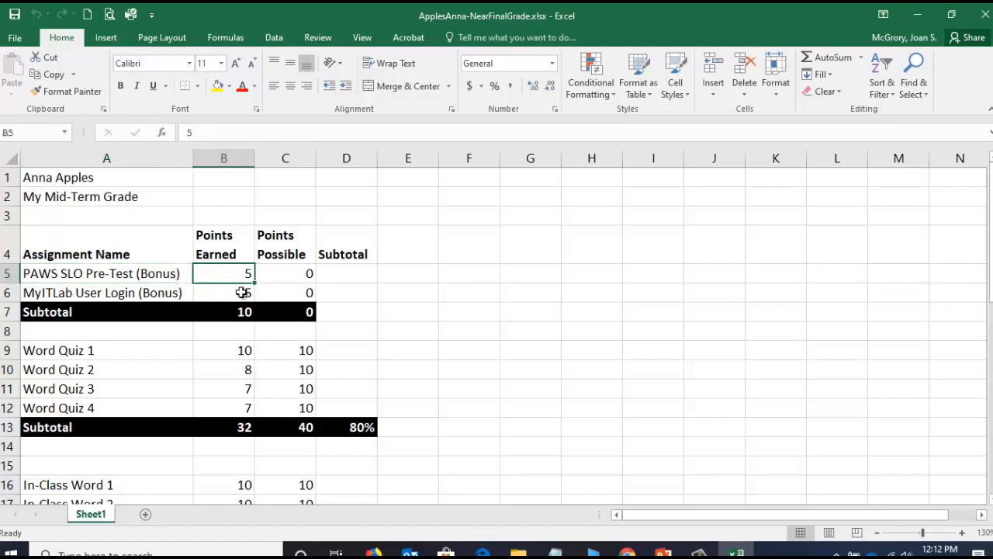
left_click(286, 278)
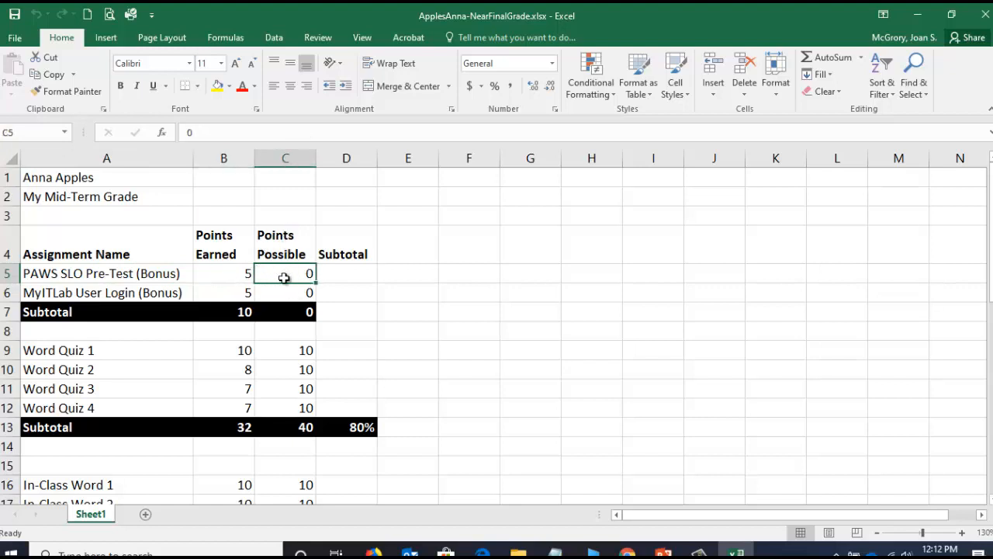
left_click(235, 277)
left_click(301, 272)
left_click(35, 293)
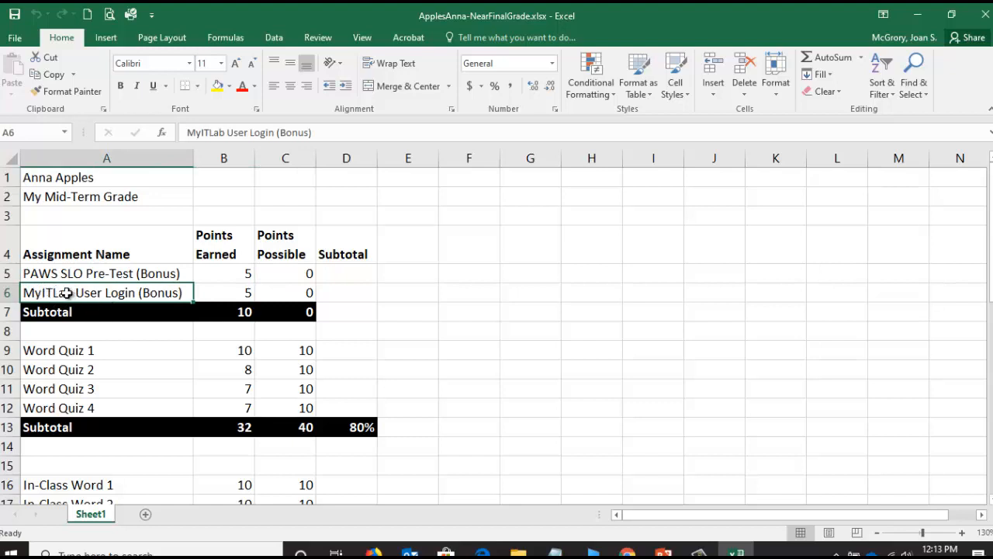
left_click(230, 294)
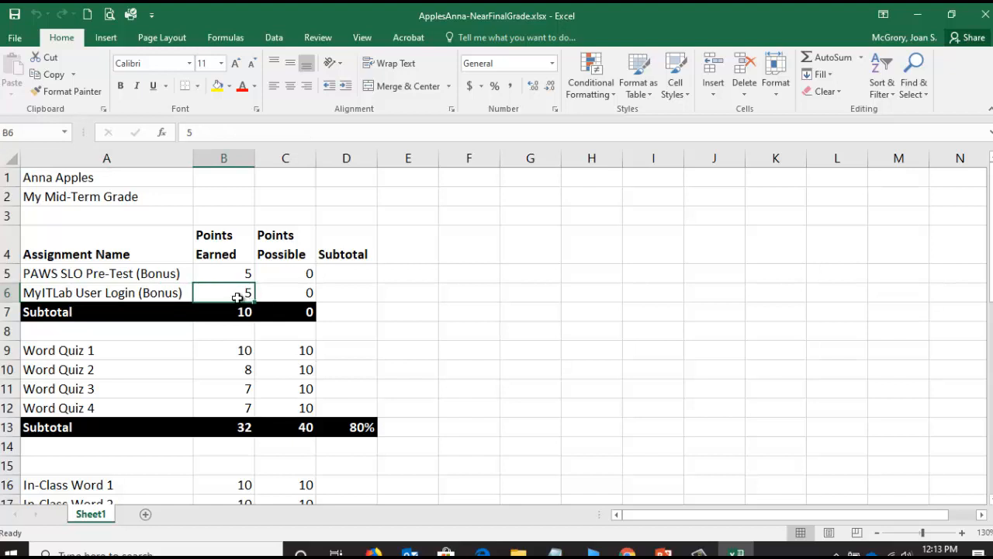
left_click(296, 291)
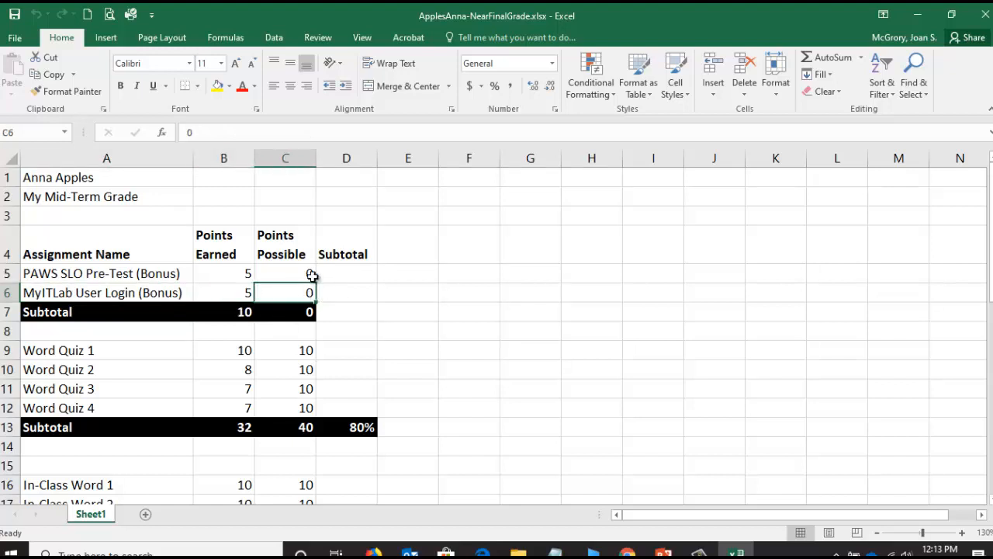
left_click(240, 313)
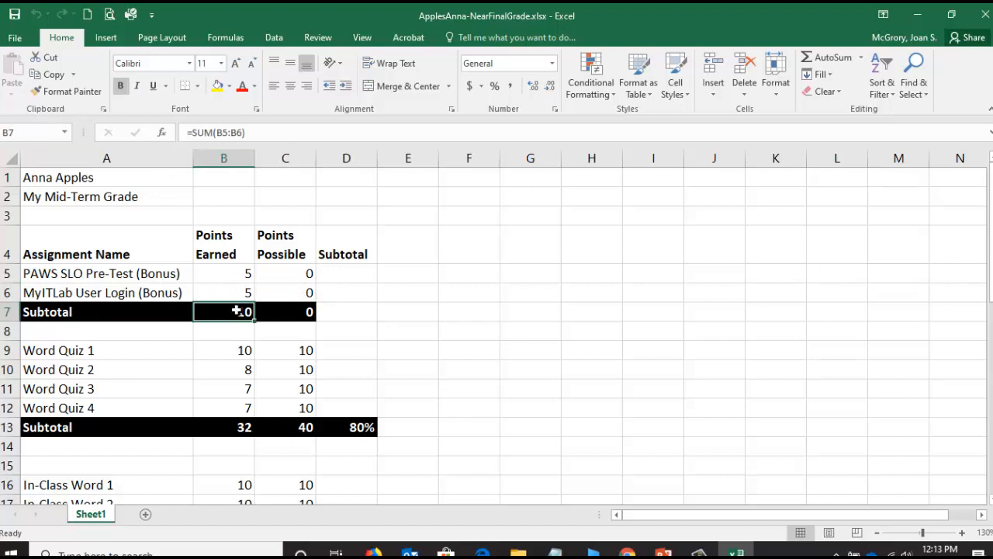
left_click(297, 316)
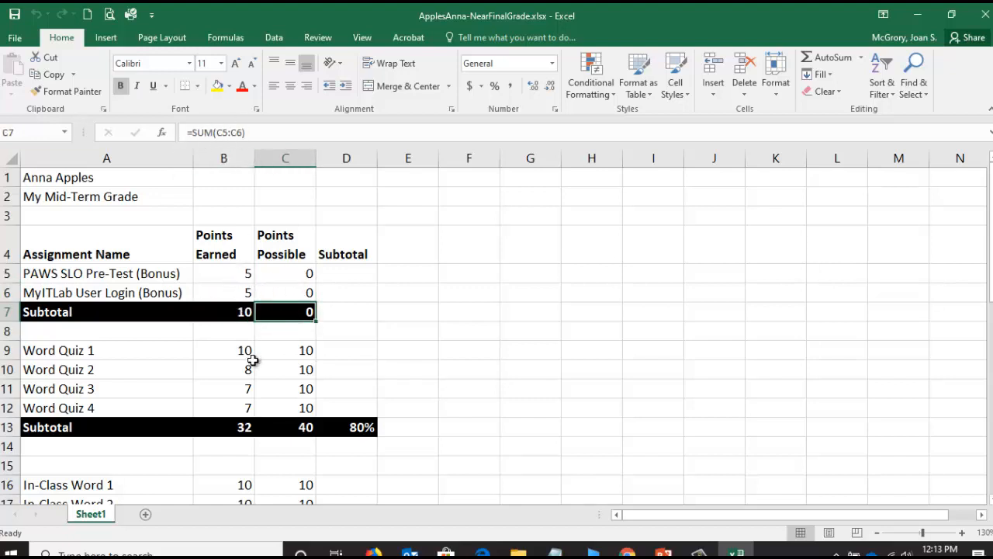
- Review the points earned and points possible for Word Quiz 1 to 4, including the SUM subtotals in B13 and C13
scroll(252, 363, "down", 1)
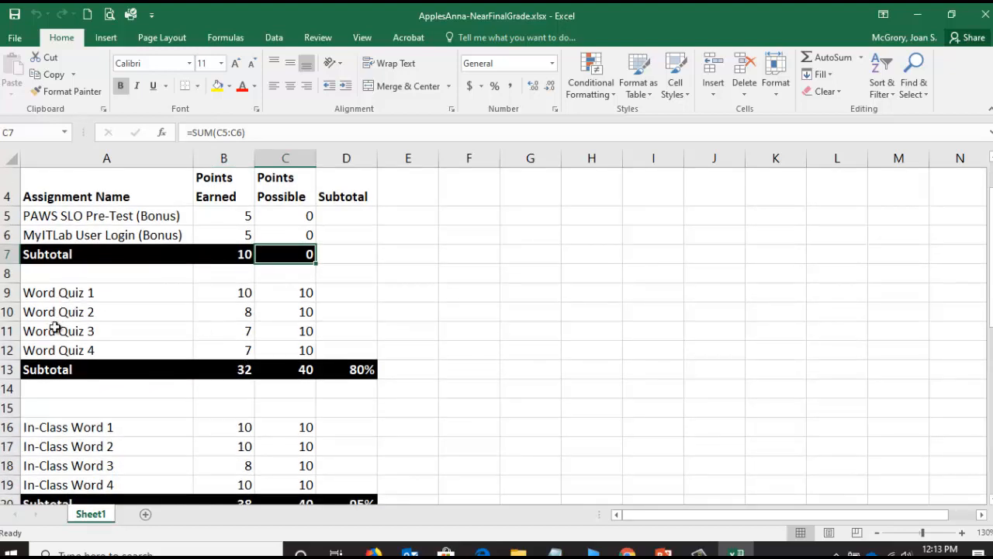
left_click(243, 292)
left_click(246, 312)
left_click(250, 332)
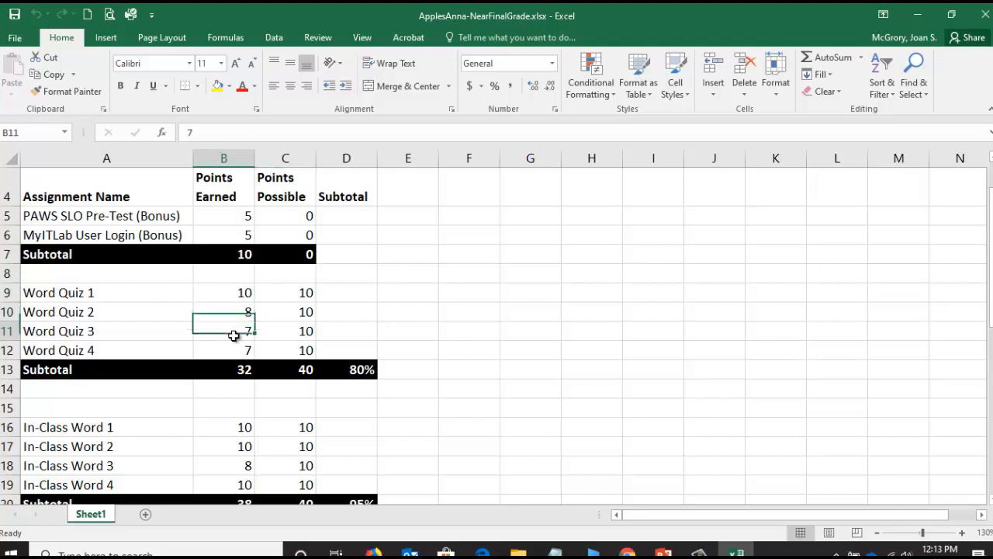
left_click(234, 353)
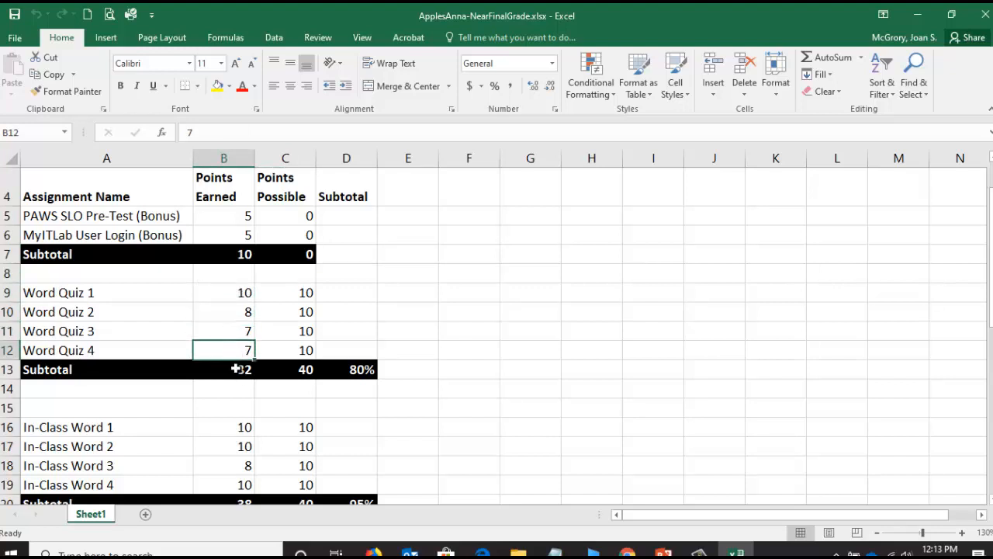
left_click(235, 369)
scroll(222, 310, "up", 1)
scroll(222, 272, "down", 1)
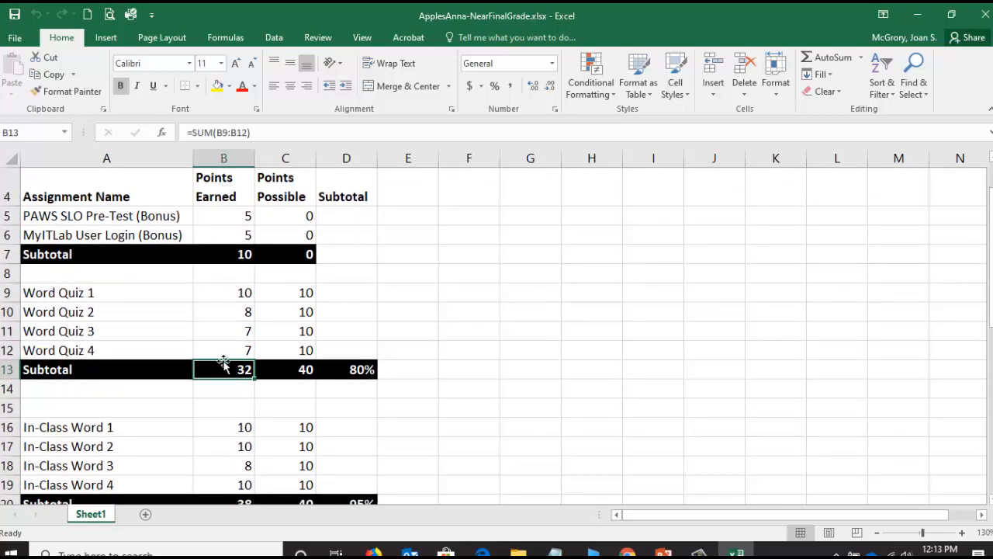
left_click(303, 372)
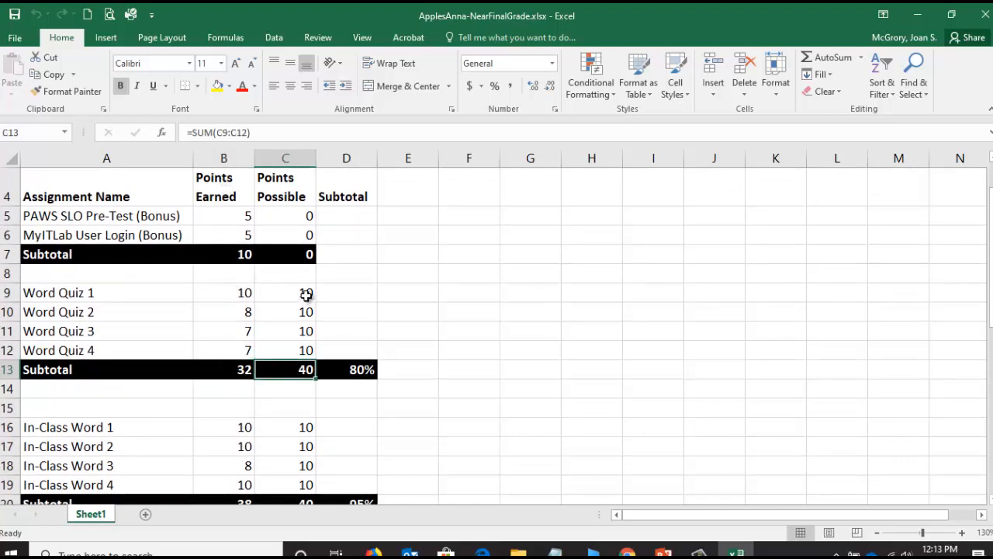
left_click(307, 293)
left_click(303, 313)
left_click(303, 333)
left_click(303, 350)
left_click(300, 372)
- Inspect the Word Quiz percentage formula in D13 and the two subtotal cells it divides
left_click(358, 371)
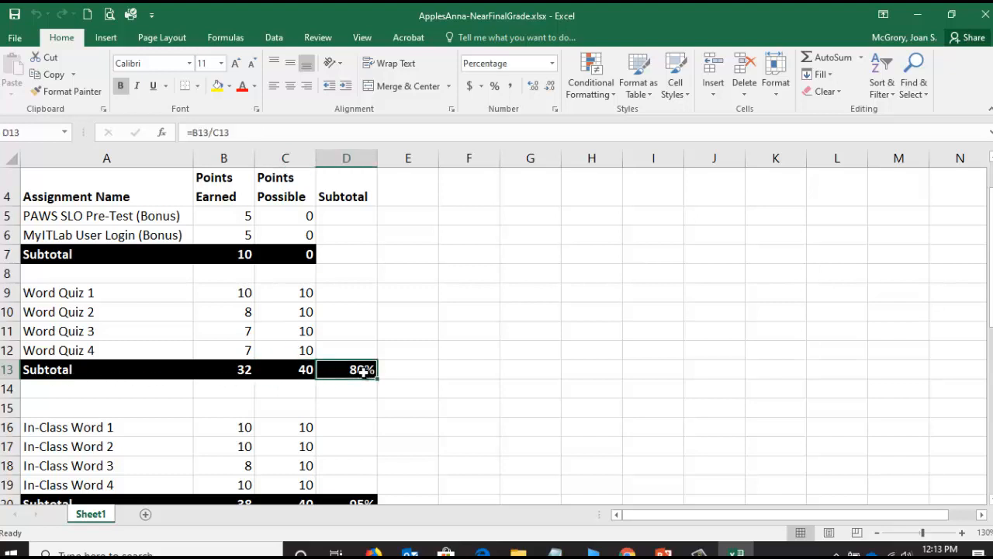
left_click(230, 374)
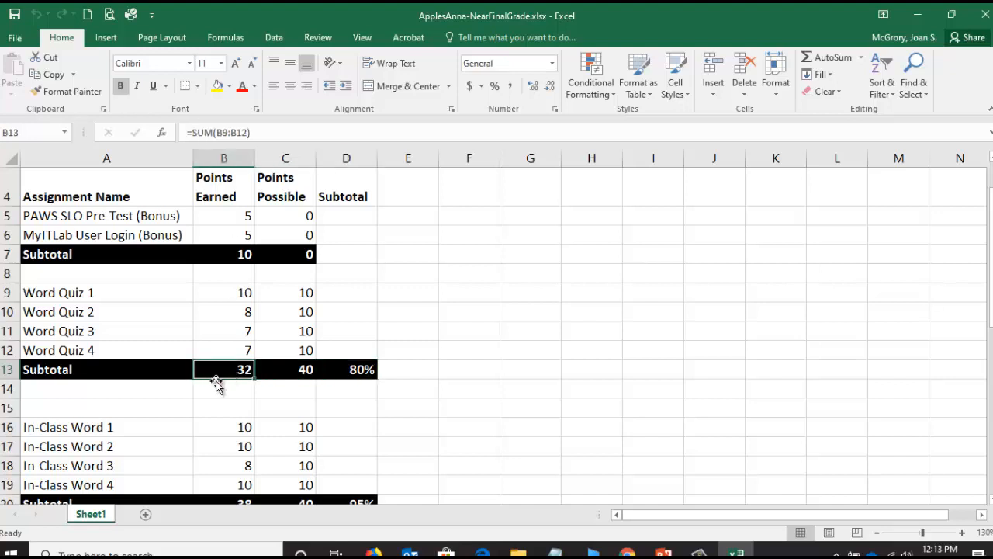
left_click(362, 373)
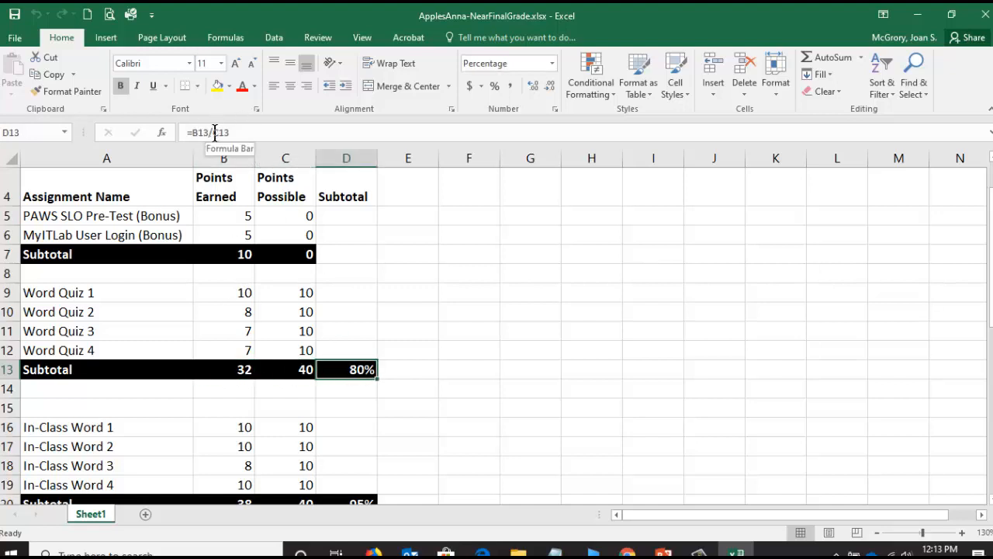
left_click(291, 375)
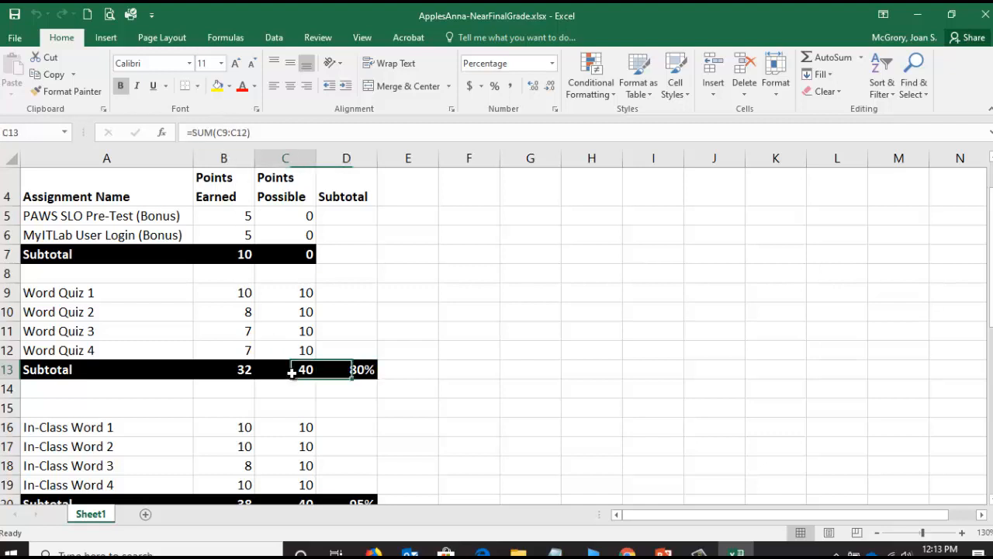
left_click(361, 371)
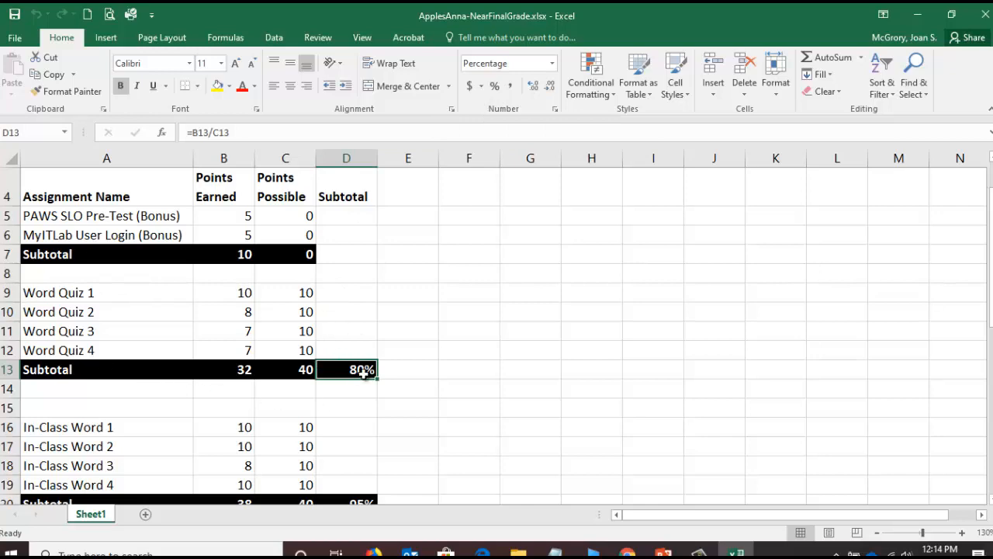
- Review the In-Class Word 1 to 4 points earned and possible, along with the subtotals and percentage in row 20
left_click_drag(991, 283, 991, 333)
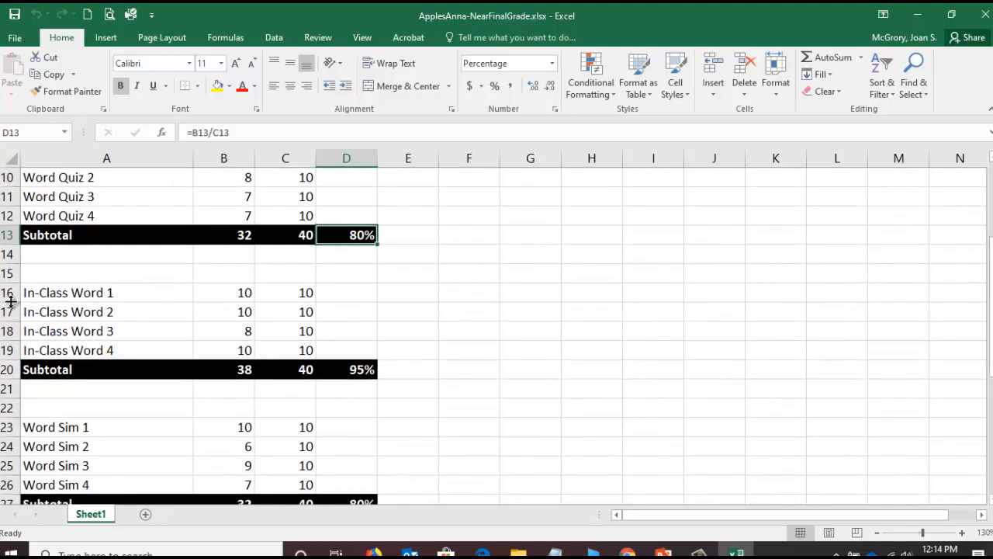
left_click(240, 296)
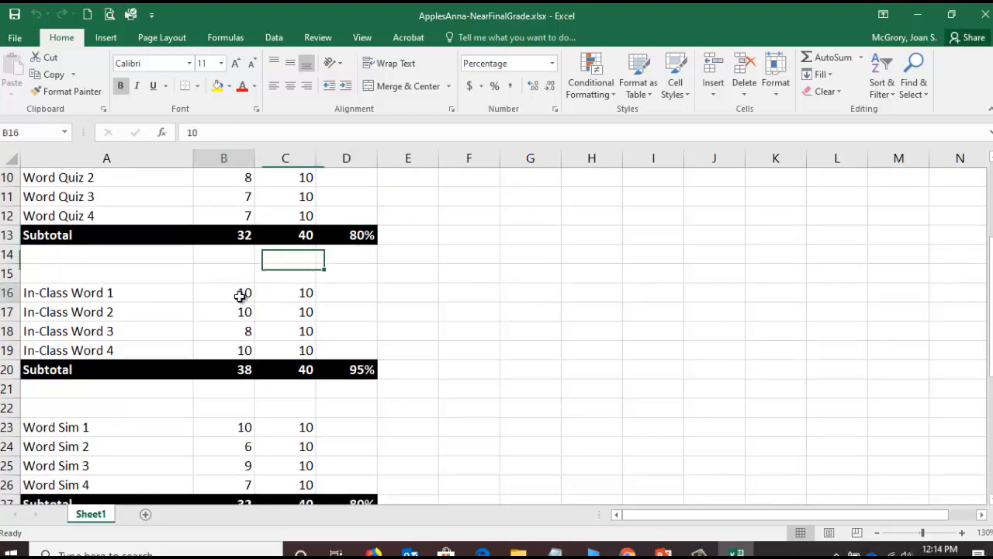
left_click(242, 313)
left_click(236, 333)
left_click(240, 351)
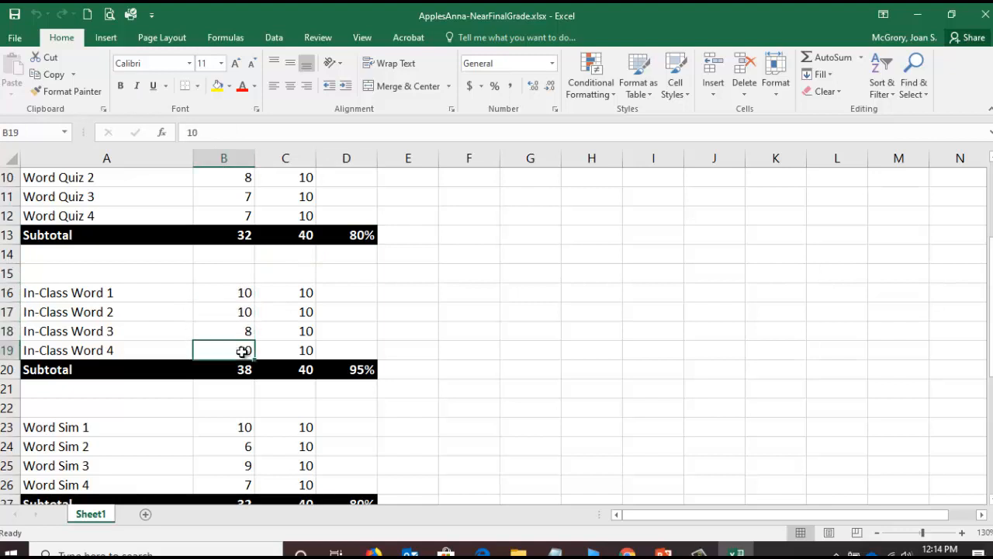
left_click(304, 290)
left_click(303, 314)
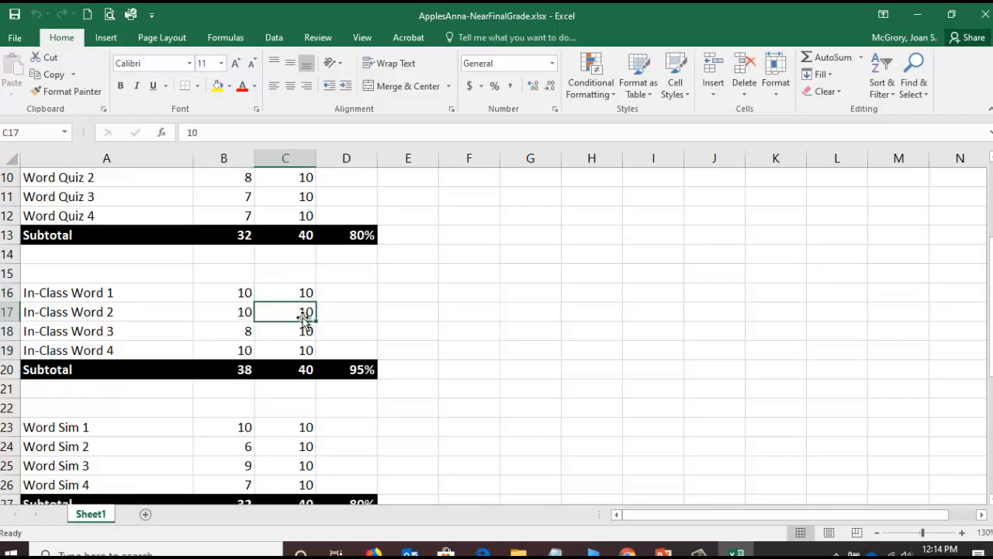
left_click(304, 332)
left_click(303, 351)
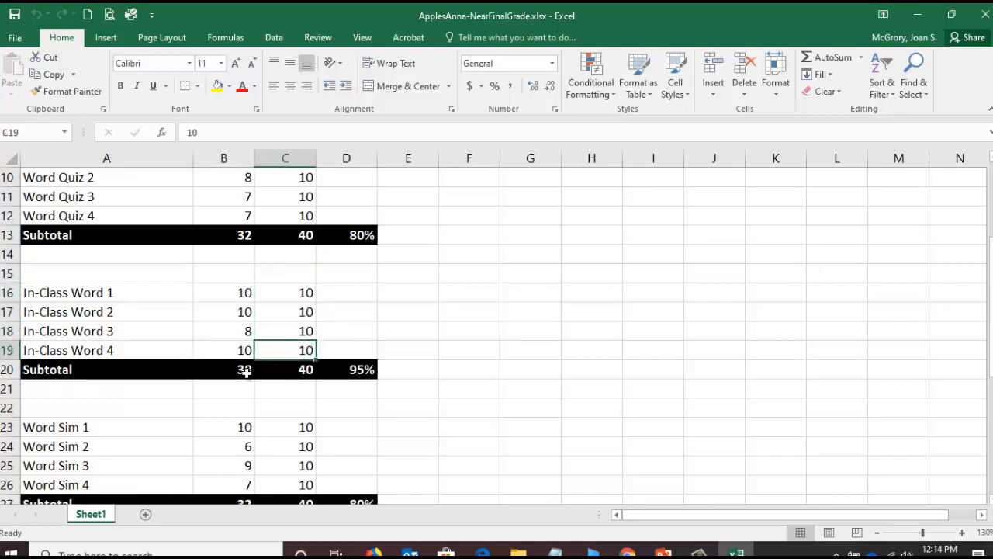
left_click(244, 371)
left_click(302, 370)
left_click(355, 371)
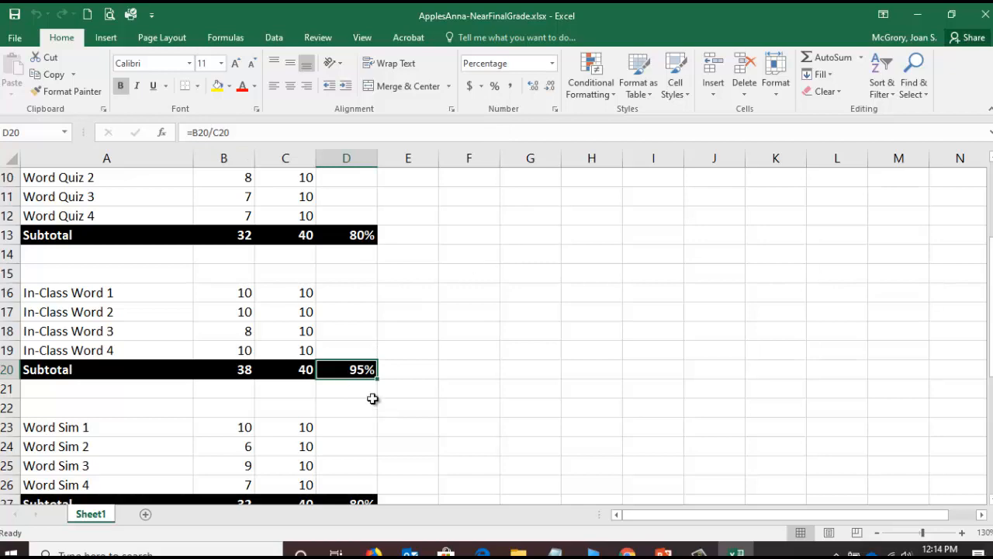
- Examine the yellow-highlighted points earned for Word Case 4 and the Word Badge
left_click_drag(990, 338, 990, 366)
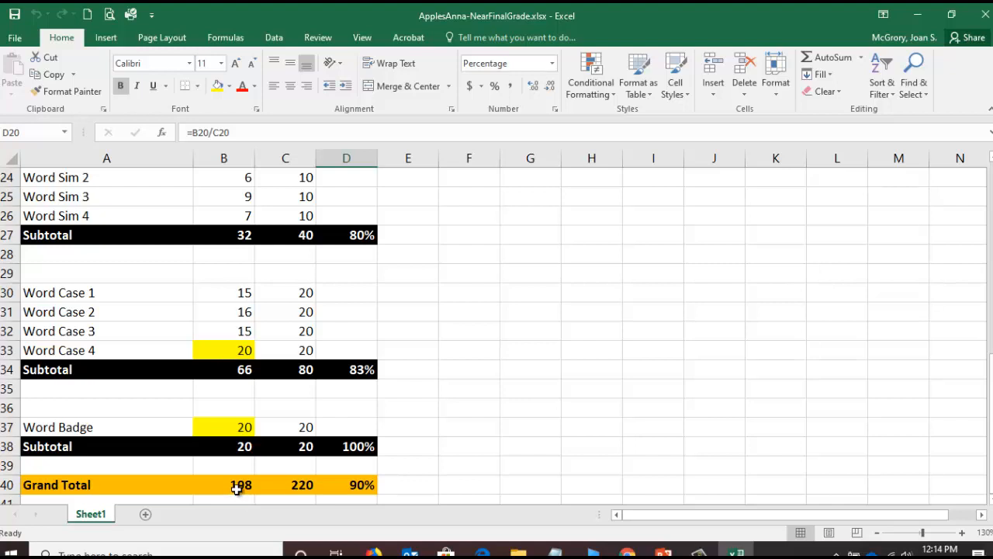
left_click(228, 353)
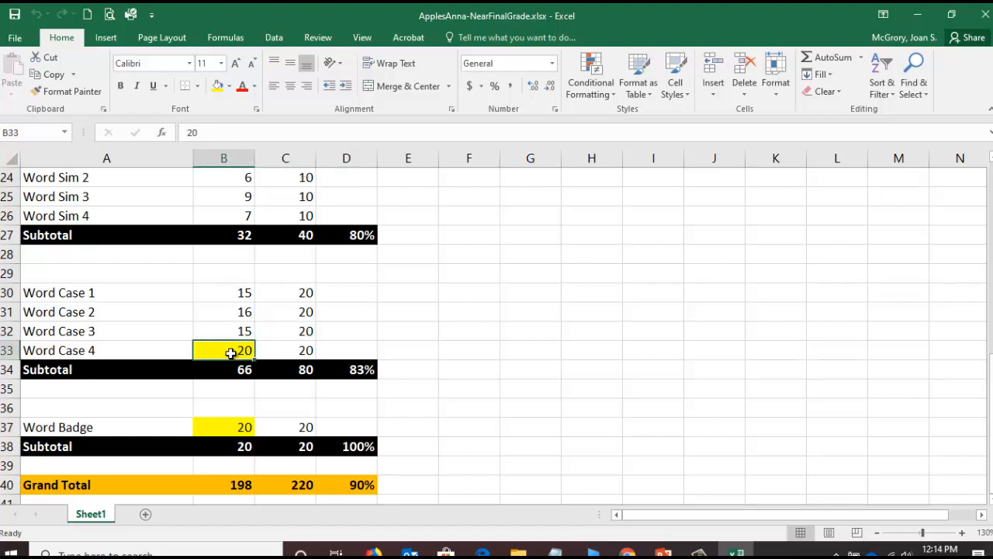
left_click(237, 428)
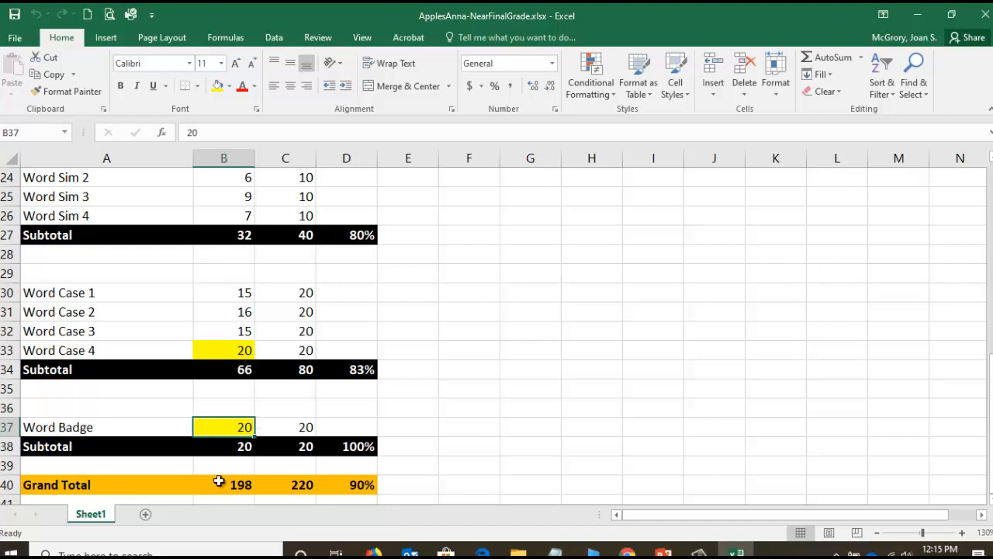
- Inspect the Grand Total points earned formula in B40 and trace the category subtotals it adds, leaving the formula unedited
left_click(249, 486)
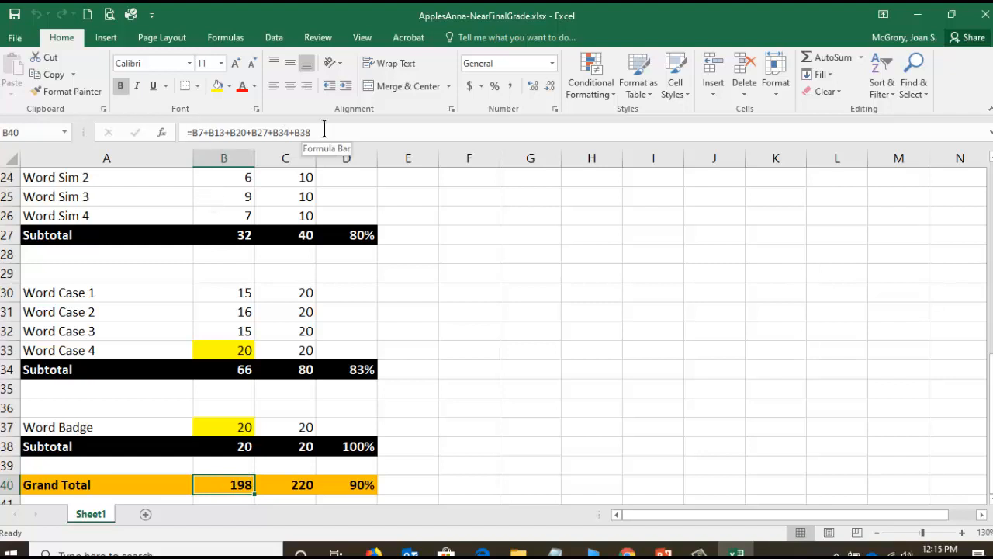
left_click(257, 132)
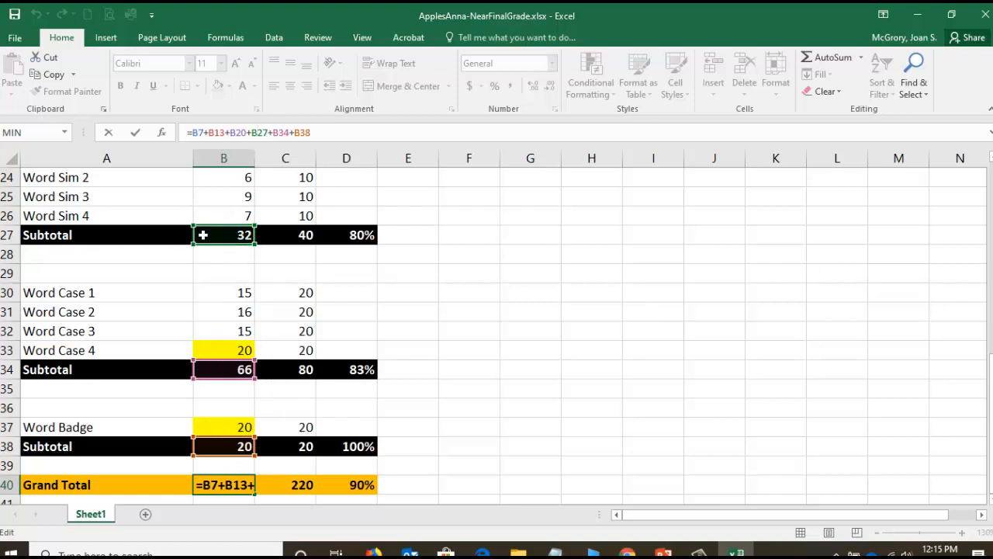
scroll(243, 250, "up", 2)
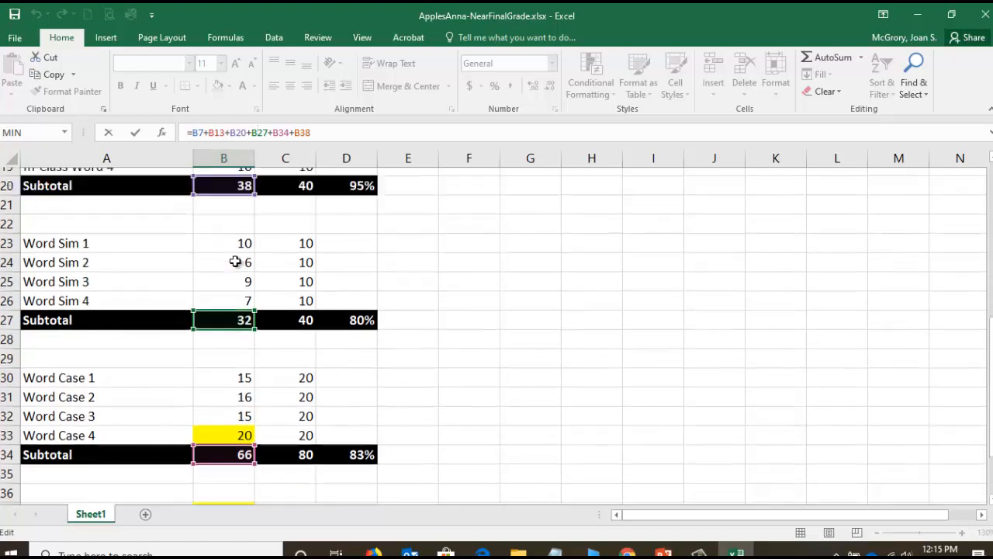
scroll(215, 242, "up", 3)
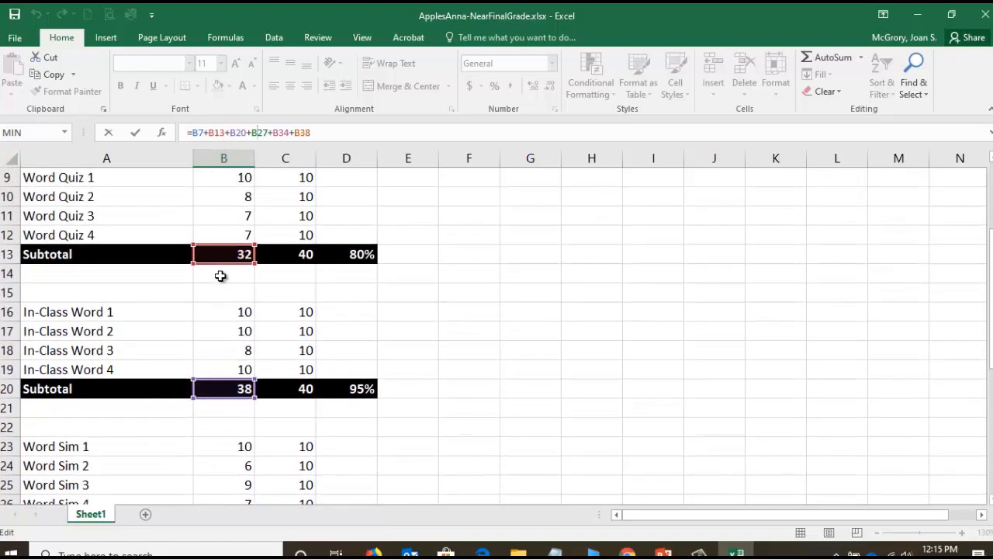
scroll(208, 284, "up", 3)
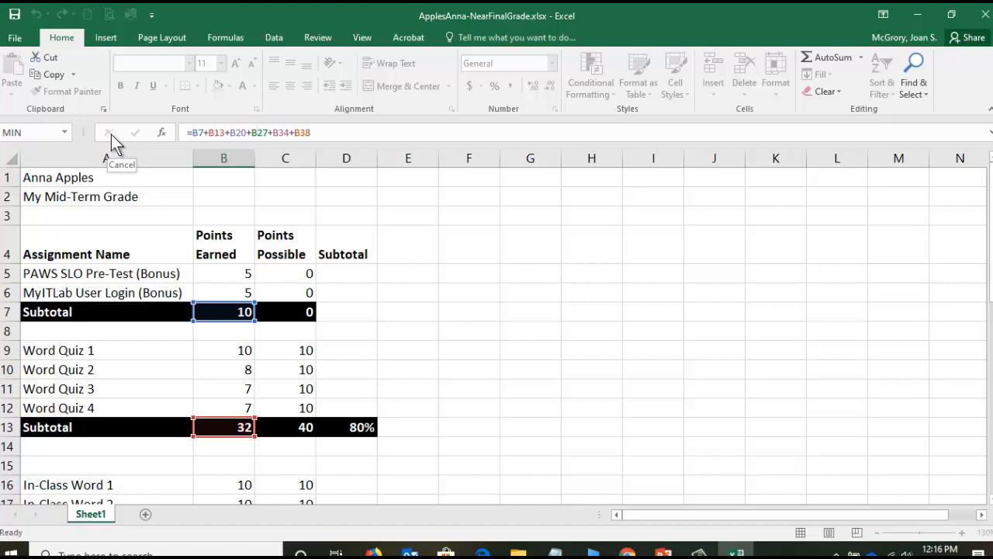
left_click(111, 135)
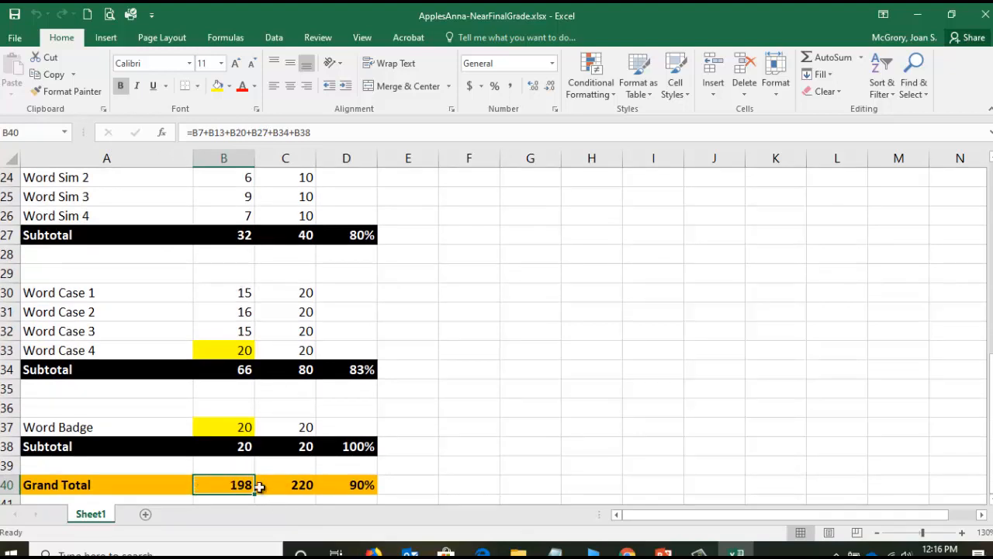
- Inspect the Grand Total points possible formula in C40 and the percentage formula in D40, including the two totals it divides
left_click(290, 488)
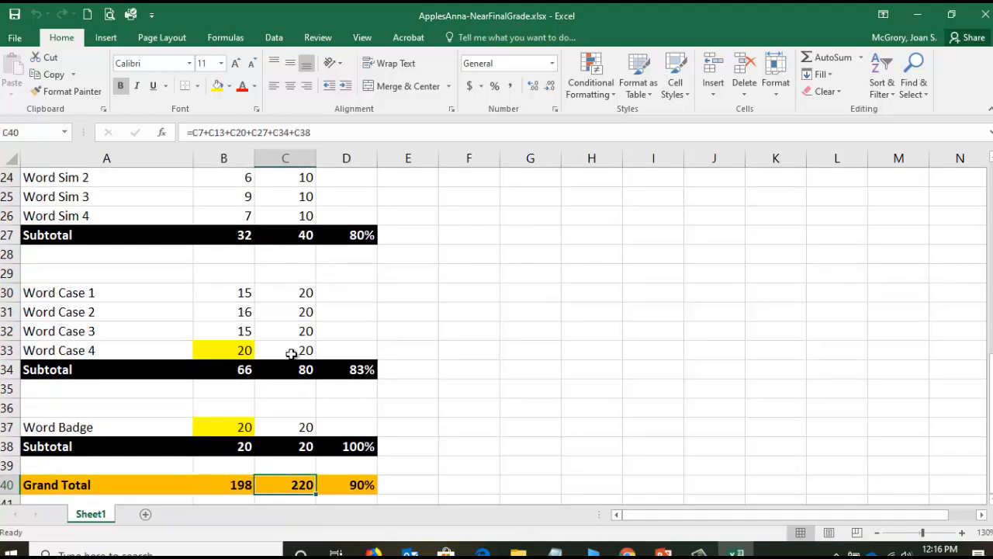
left_click(360, 488)
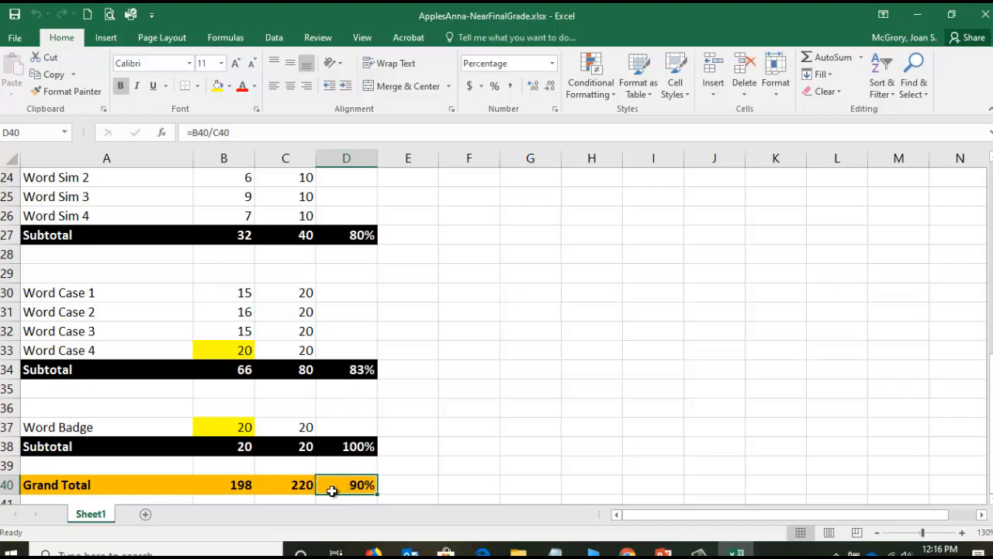
left_click(236, 485)
left_click(299, 486)
left_click(361, 485)
scroll(303, 292, "up", 8)
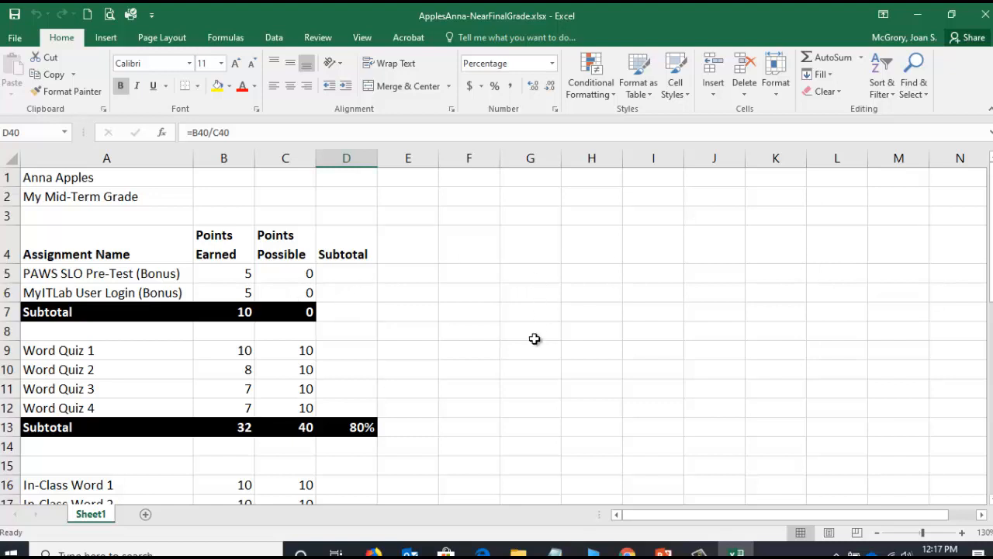
- Switch to Chrome and open the Assessment and Grading section of the BUSN-1360 syllabus from the course content
left_click(627, 552)
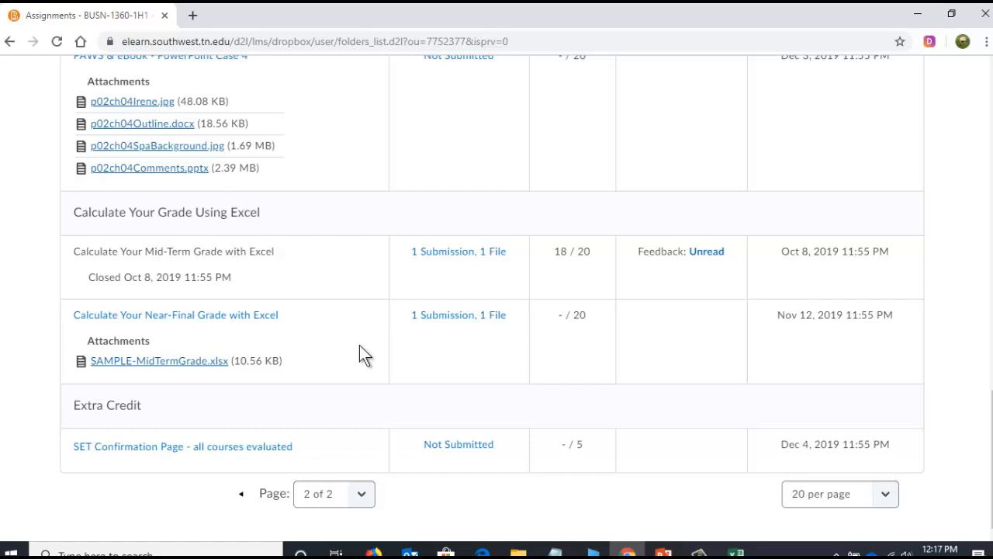
scroll(359, 345, "up", 20)
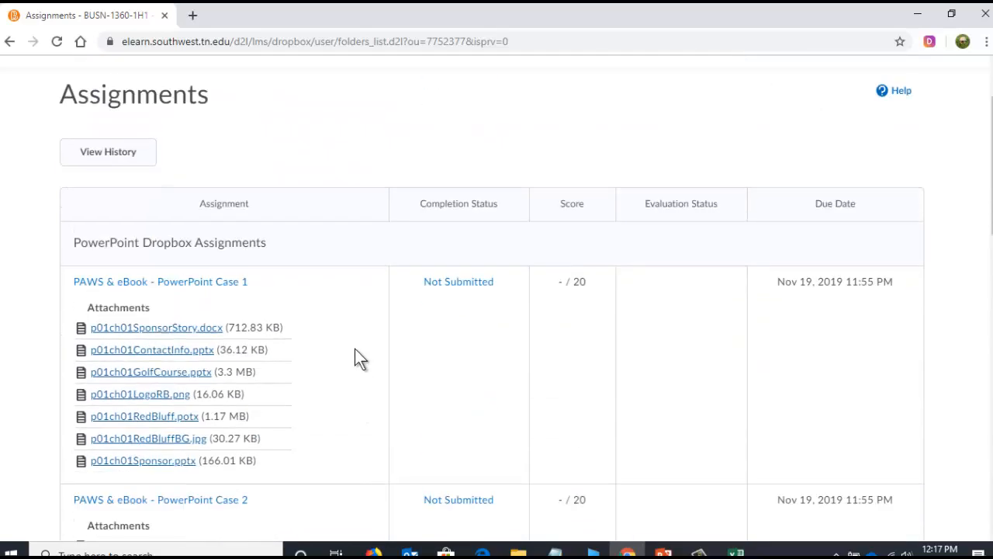
scroll(357, 359, "up", 2)
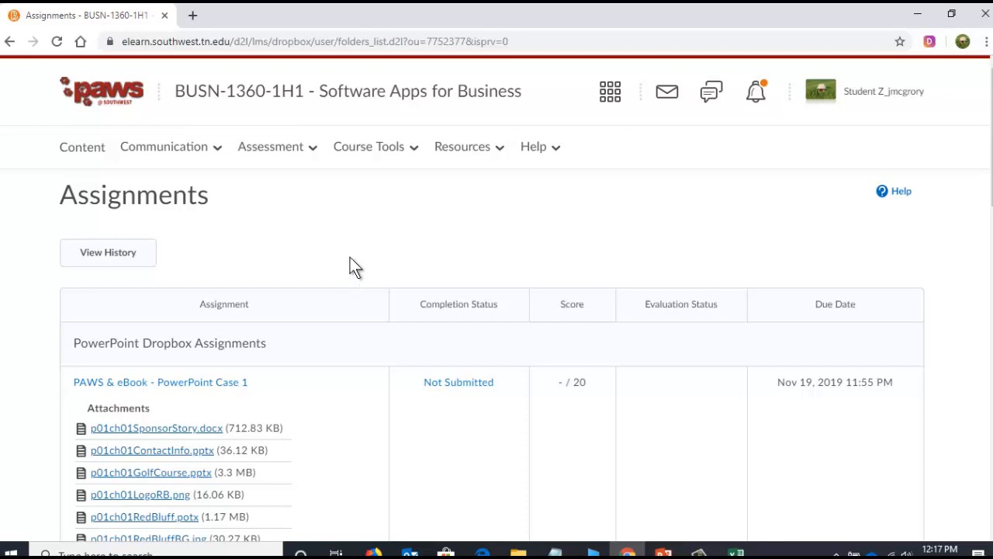
left_click(82, 152)
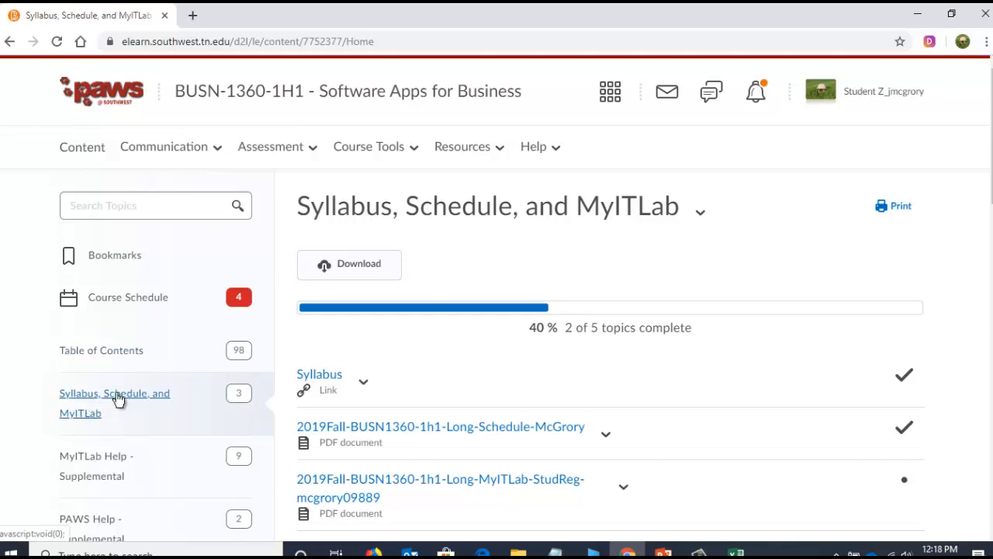
left_click(314, 377)
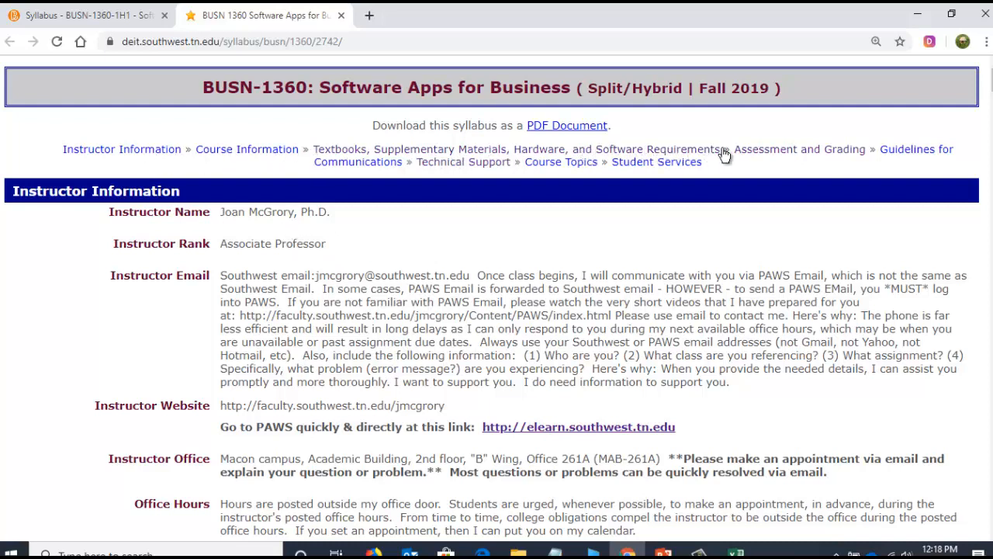
left_click(781, 155)
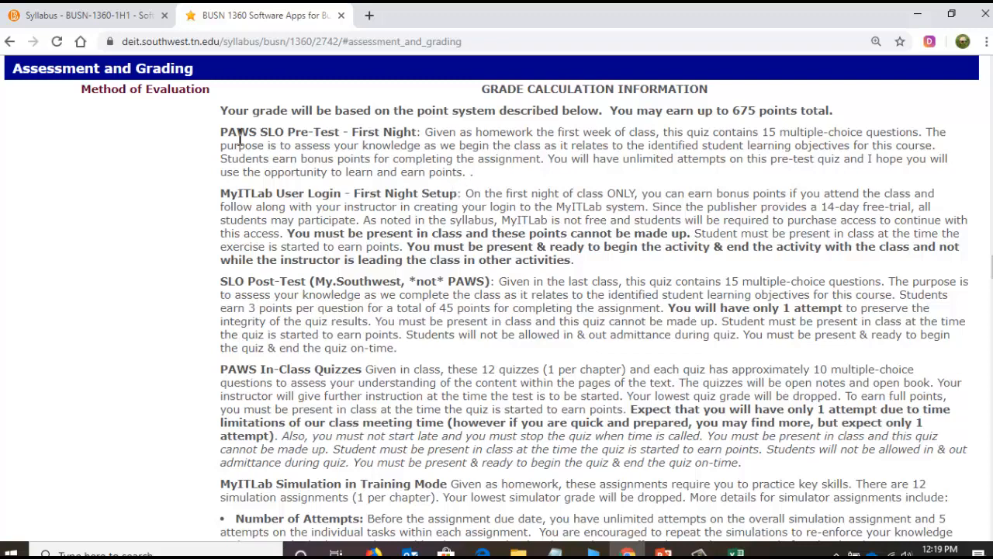
- Read the syllabus descriptions of the PAWS SLO Pre-Test and the MyITLab User Login bonus assignments
left_click_drag(261, 131, 342, 129)
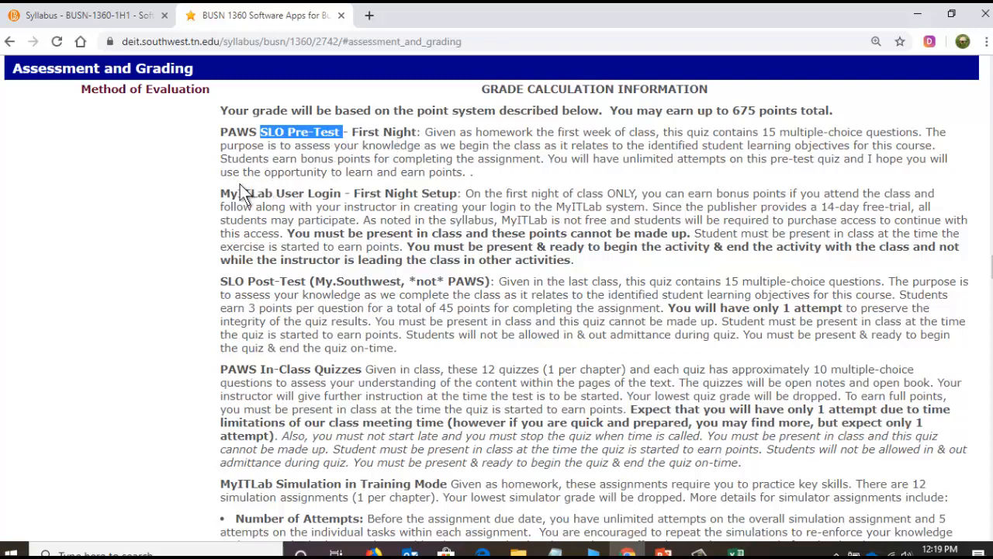
left_click_drag(220, 194, 341, 191)
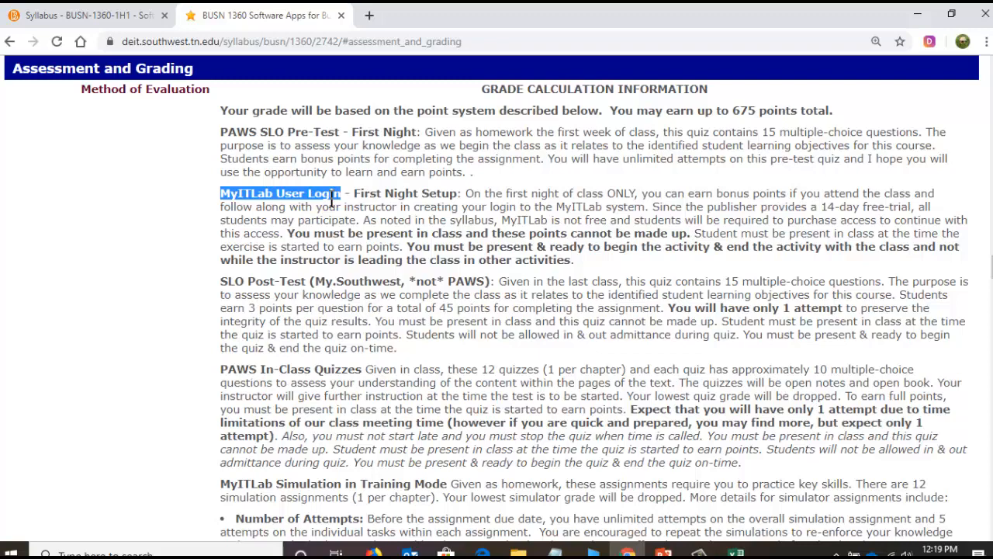
left_click(290, 301)
- Read through the syllabus descriptions from the In-Class Quizzes and simulations down to the Point Values used in Method of Evaluation table
scroll(266, 283, "down", 2)
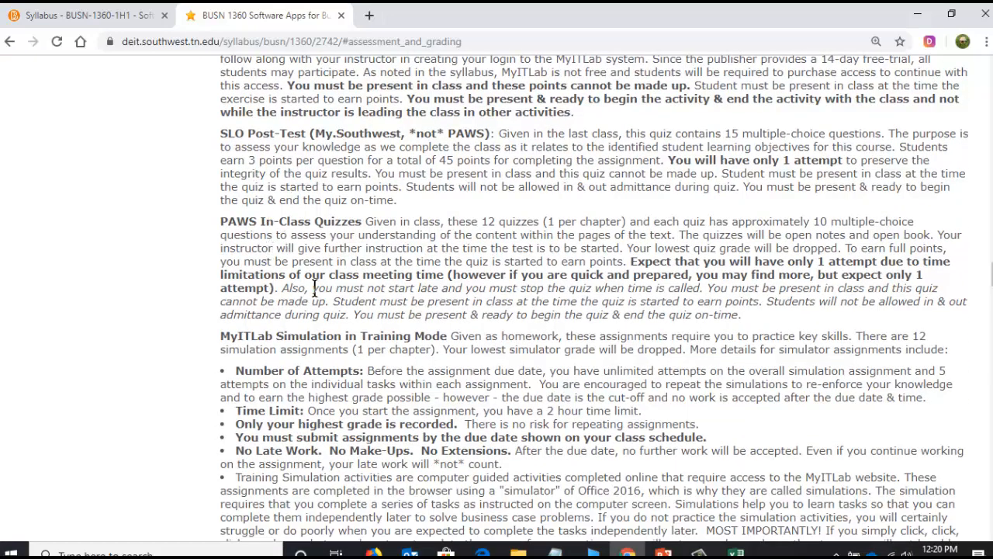
scroll(313, 288, "down", 2)
left_click_drag(240, 269, 348, 274)
left_click_drag(251, 305, 374, 305)
left_click(363, 304)
scroll(496, 307, "down", 2)
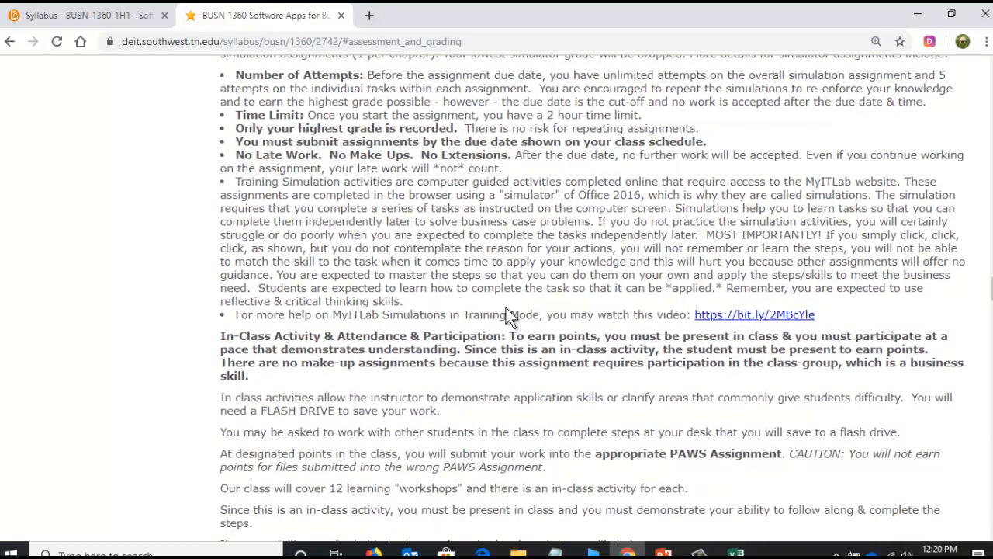
scroll(348, 345, "down", 1)
scroll(349, 345, "down", 1)
scroll(274, 361, "down", 2)
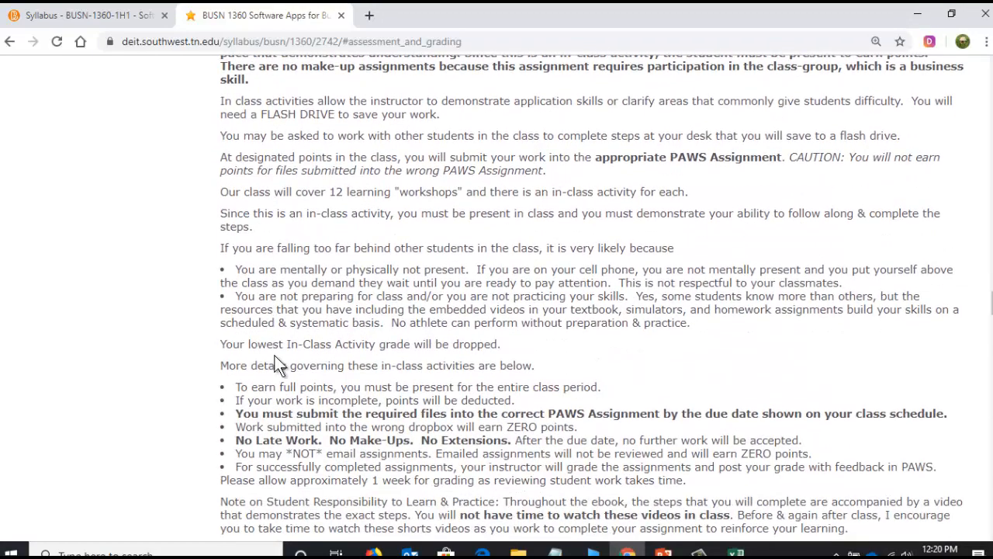
scroll(275, 358, "down", 4)
scroll(274, 359, "down", 7)
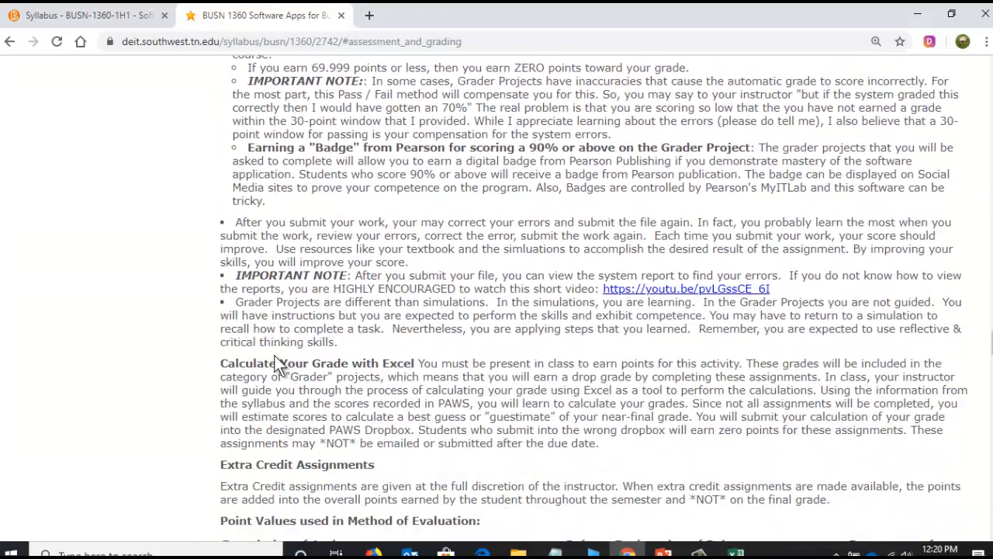
scroll(274, 359, "down", 5)
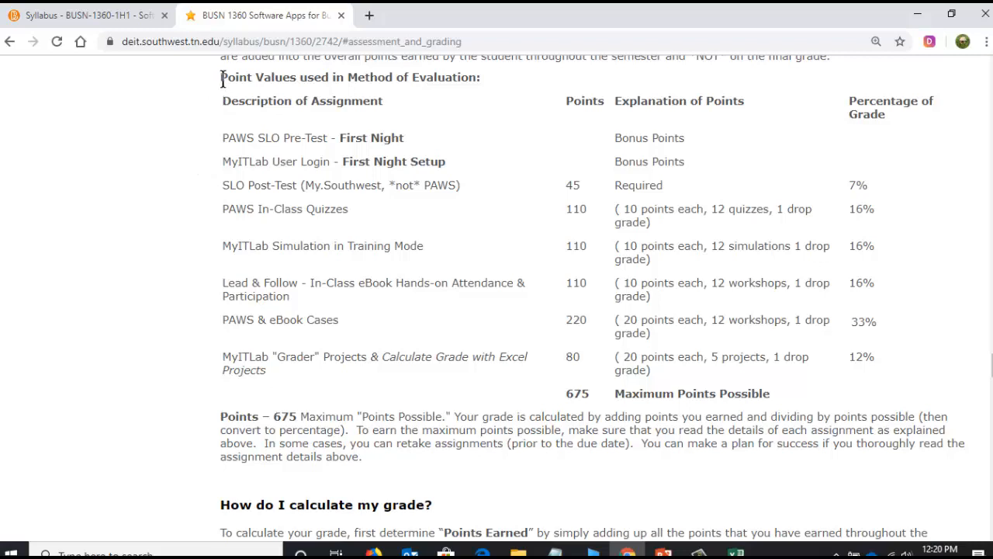
- Examine the point explanations for the PAWS SLO Pre-Test and MyITLab User Login in the Point Values table
left_click_drag(220, 77, 482, 77)
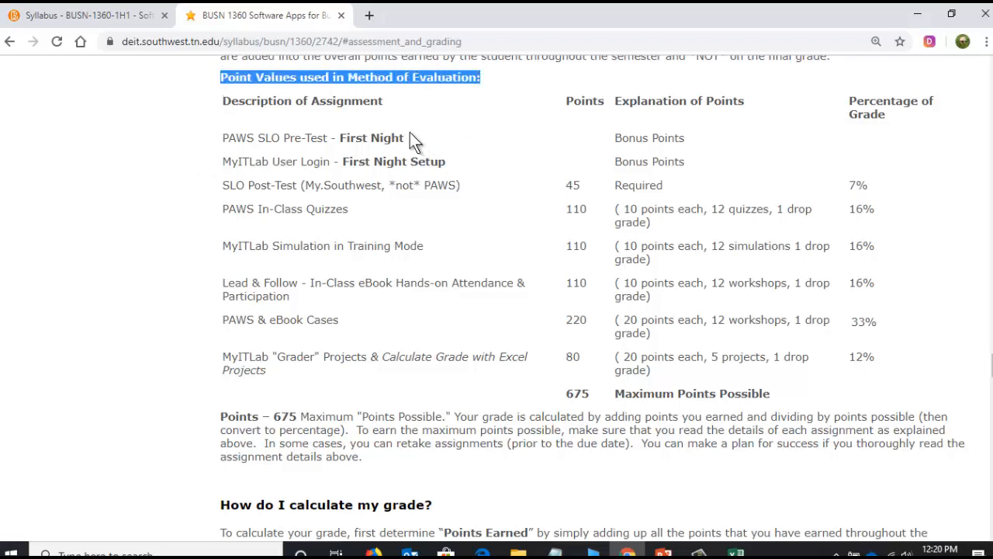
left_click_drag(221, 138, 297, 136)
left_click(243, 137)
left_click_drag(236, 138, 390, 138)
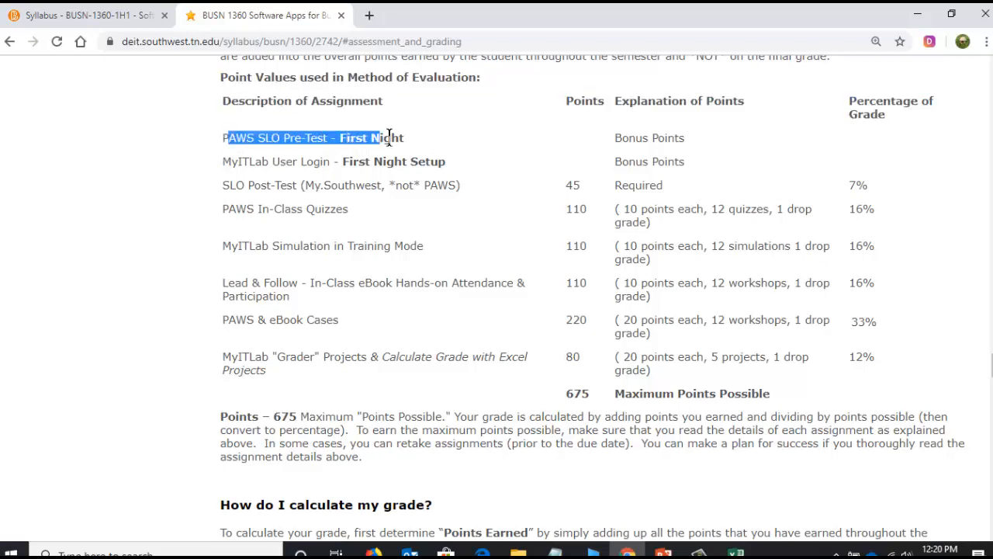
left_click(636, 138)
triple_click(667, 138)
left_click_drag(222, 161, 374, 161)
left_click_drag(617, 160, 685, 161)
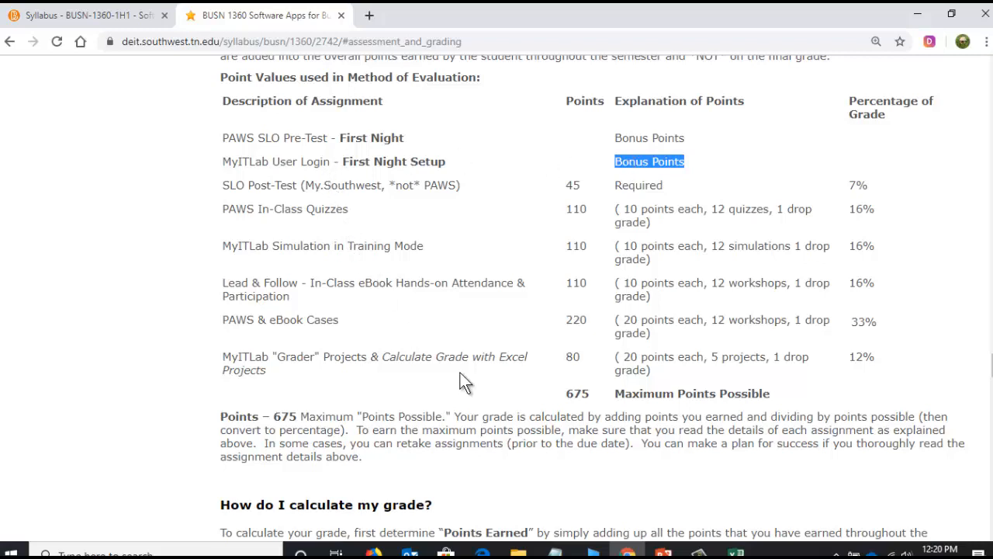
- Match the syllabus's PAWS SLO Pre-Test entry with its row in the Excel grade workbook, cell A5
left_click(228, 138)
left_click_drag(228, 137, 292, 139)
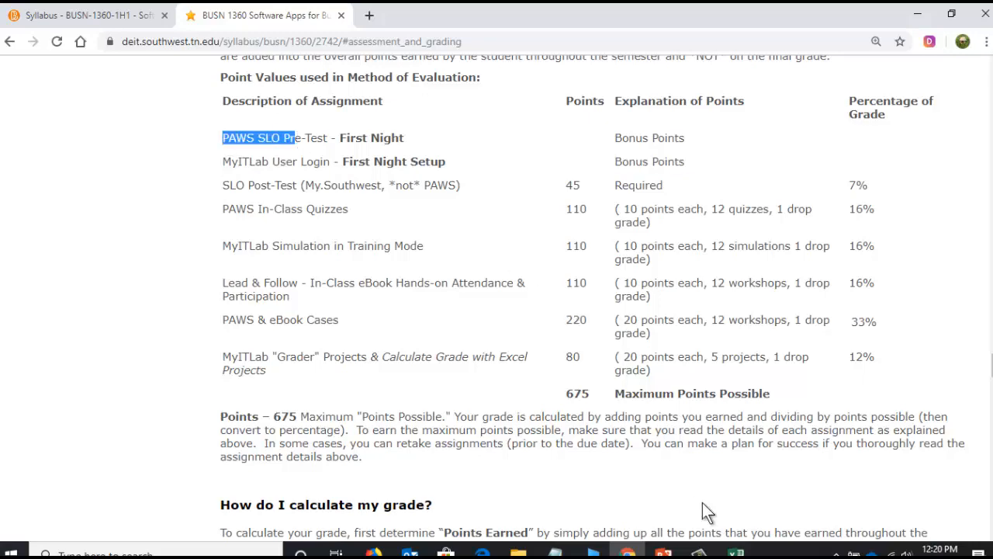
left_click(721, 551)
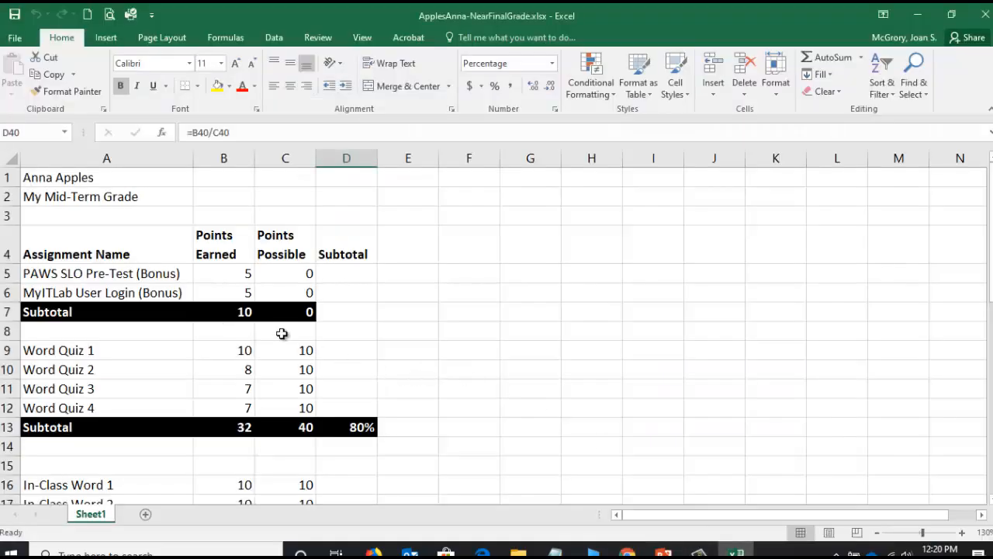
left_click(138, 275)
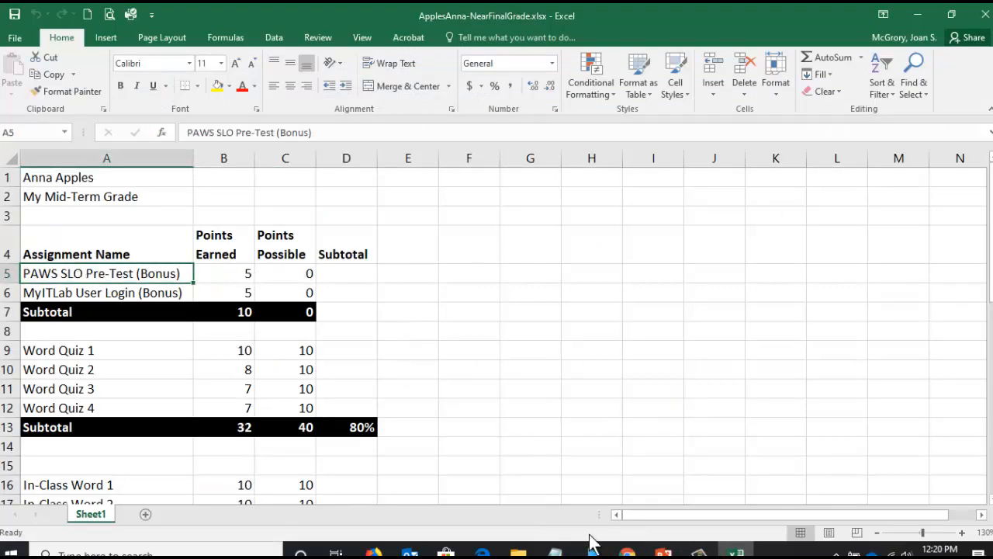
- Match the MyITLab User Login entry in the Chrome syllabus with its points earned in cell B6 of the Excel workbook
left_click(627, 551)
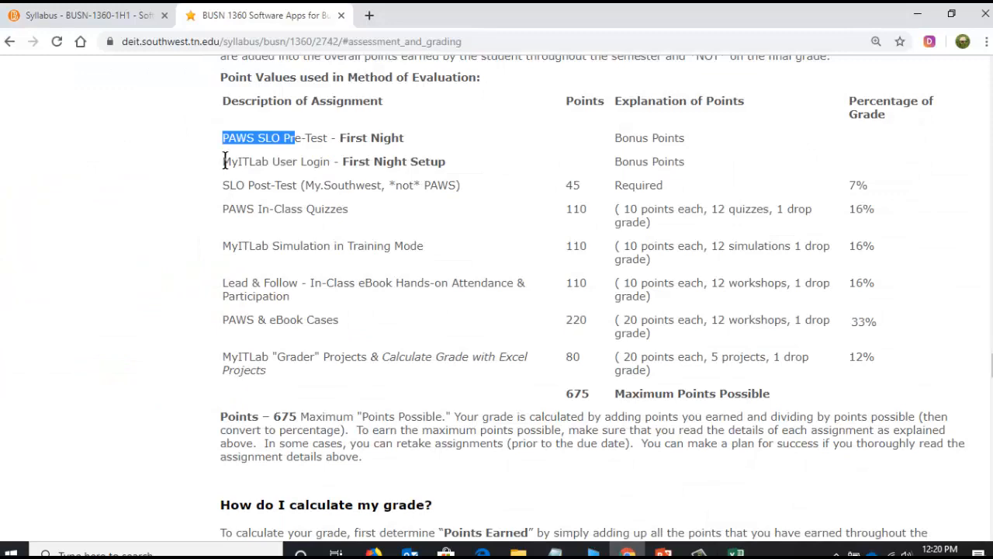
left_click_drag(224, 161, 330, 162)
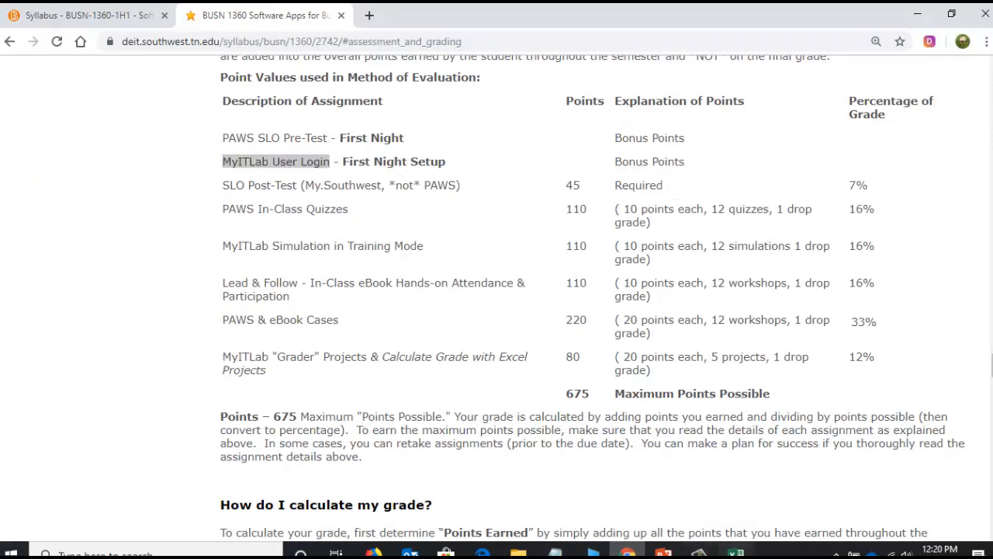
left_click(736, 553)
left_click(247, 293)
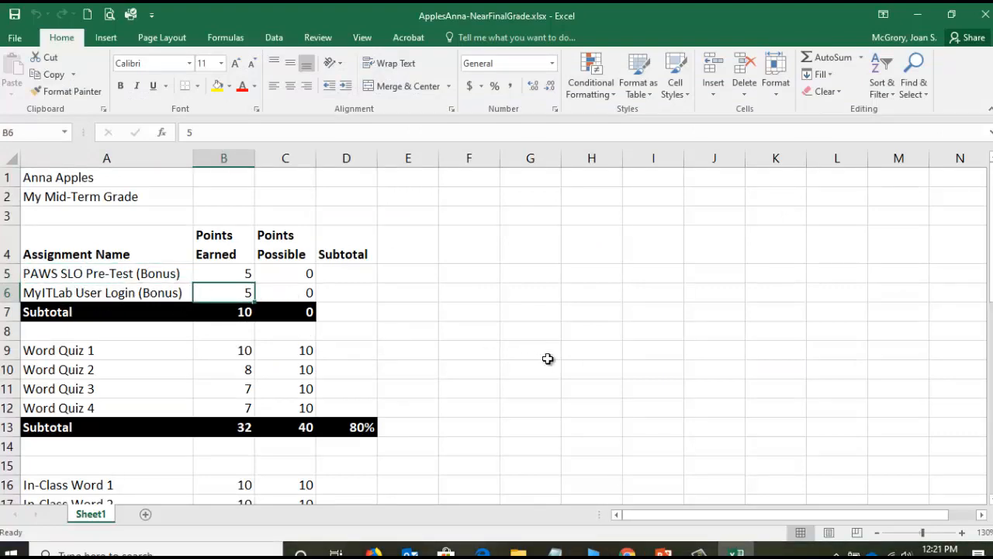
- Switch to the Chrome syllabus, mark SLO Post-Test in the Point Values table, and find its detailed description
left_click(627, 553)
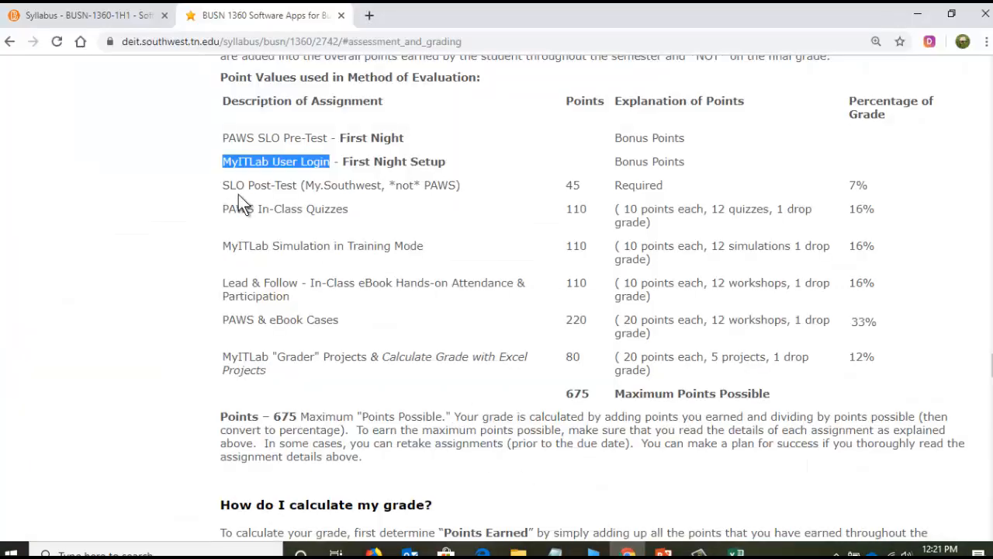
left_click_drag(224, 184, 301, 183)
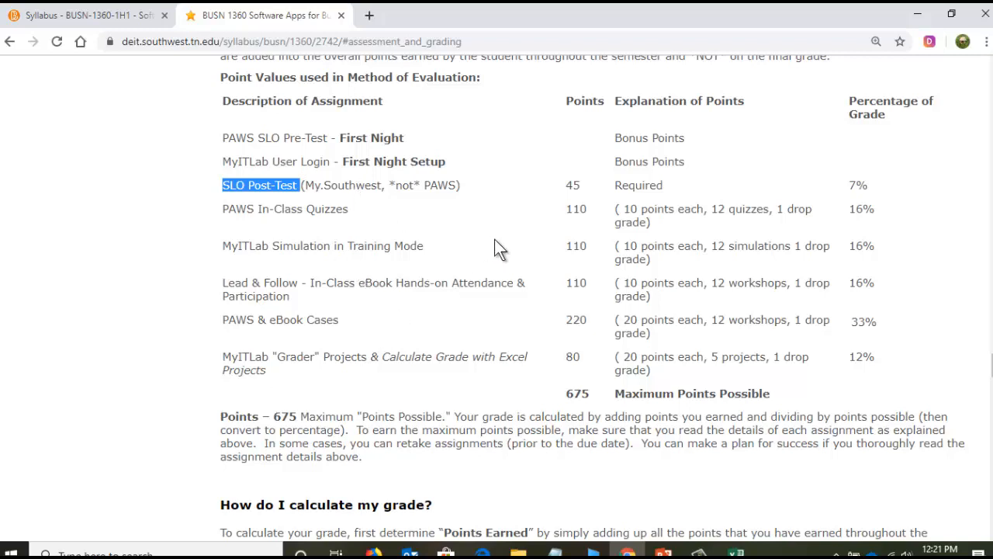
scroll(496, 248, "up", 4)
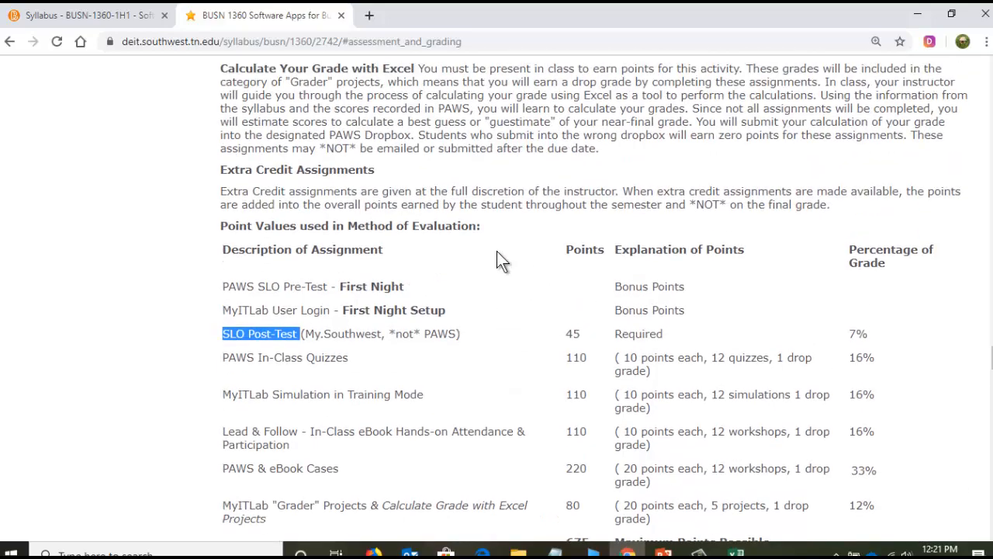
scroll(494, 254, "up", 9)
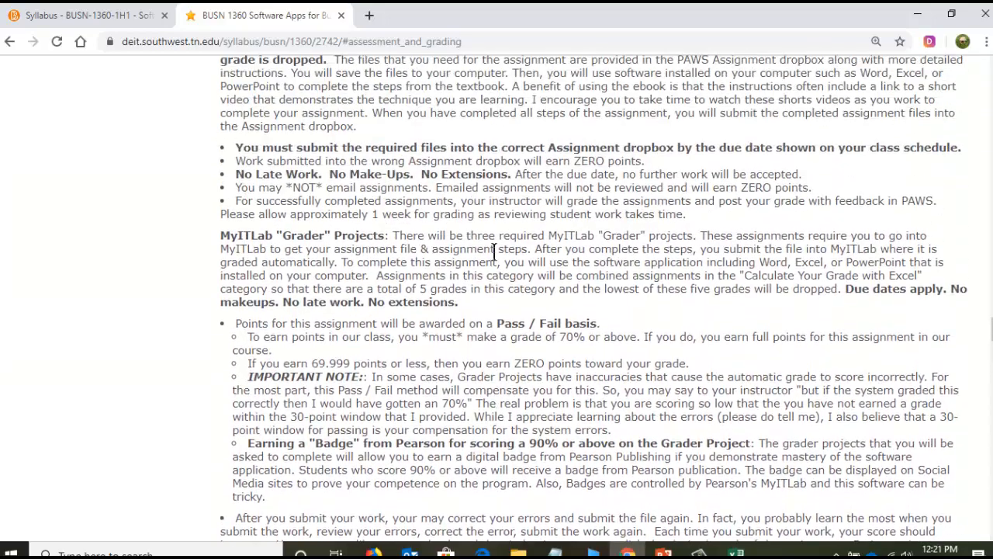
scroll(493, 254, "up", 9)
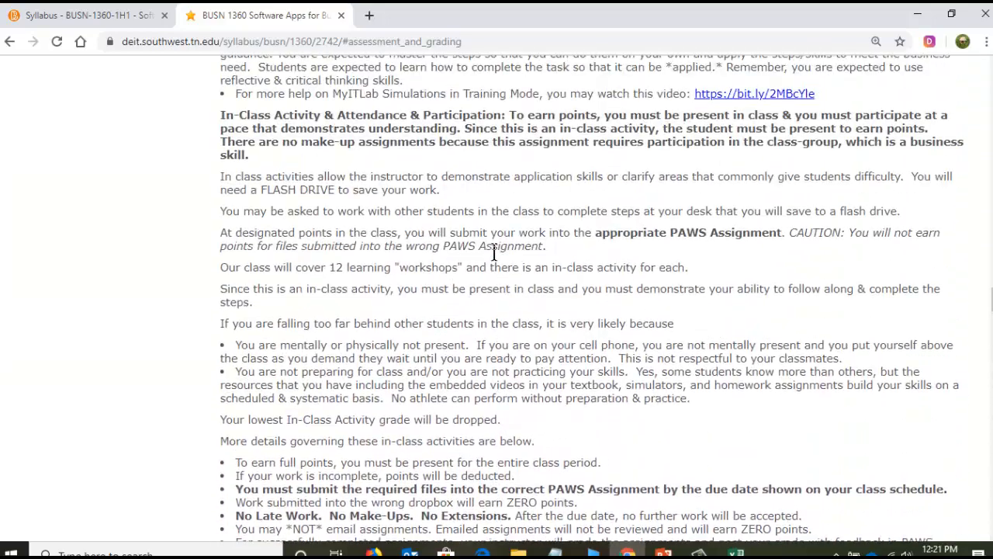
scroll(493, 254, "up", 5)
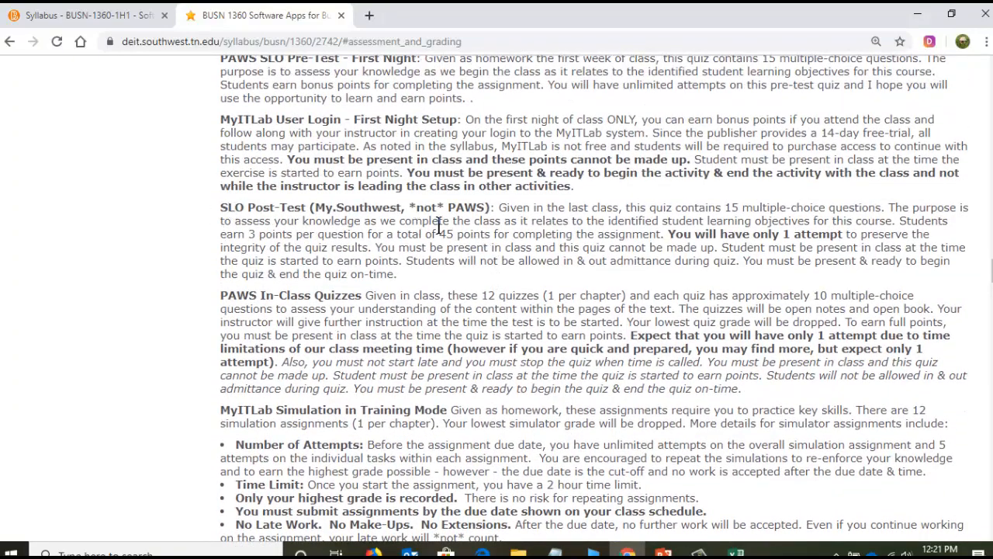
- Read the SLO Post-Test description, highlighting its question count, learning objectives, points per question, total points and in-class attendance rule
left_click_drag(625, 208, 894, 208)
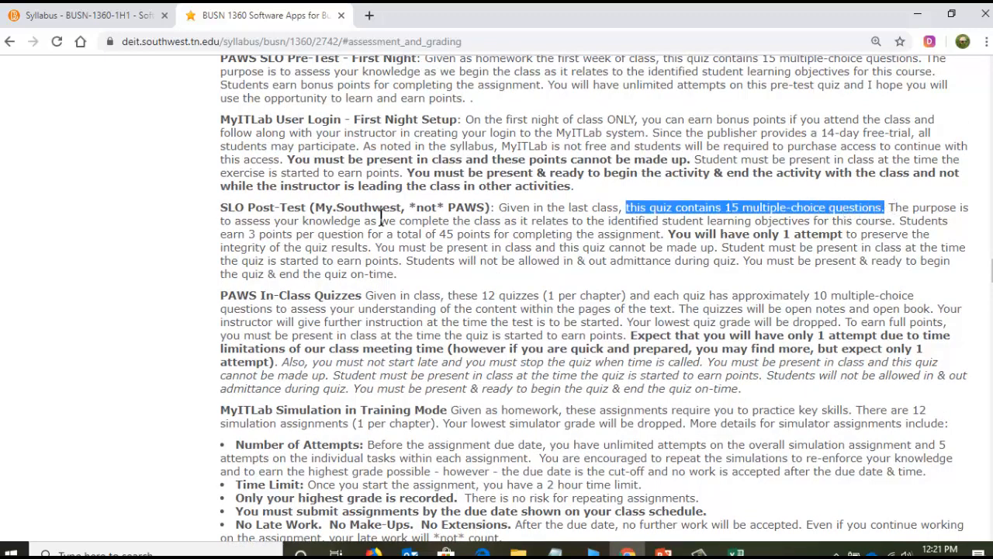
left_click_drag(380, 222, 900, 223)
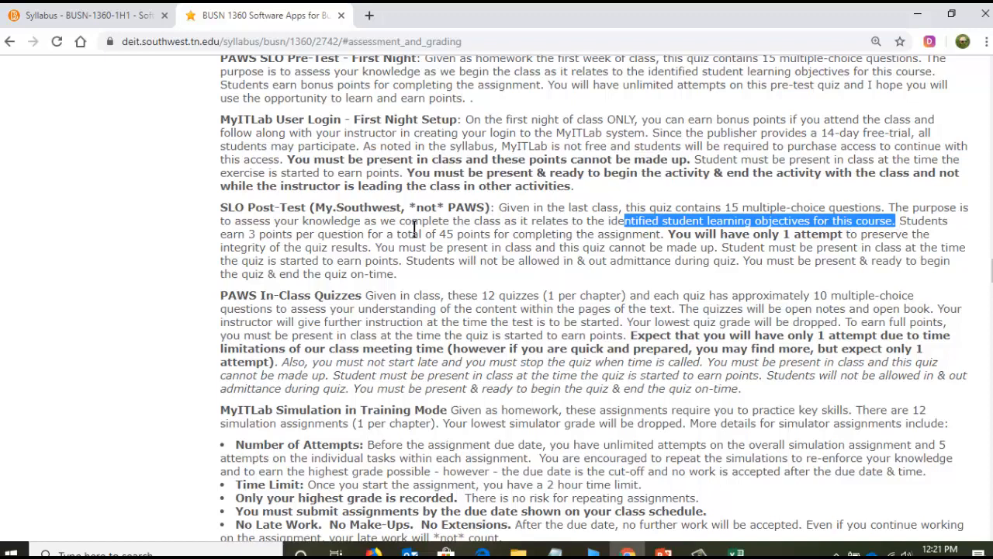
left_click(248, 233)
left_click_drag(248, 233, 380, 234)
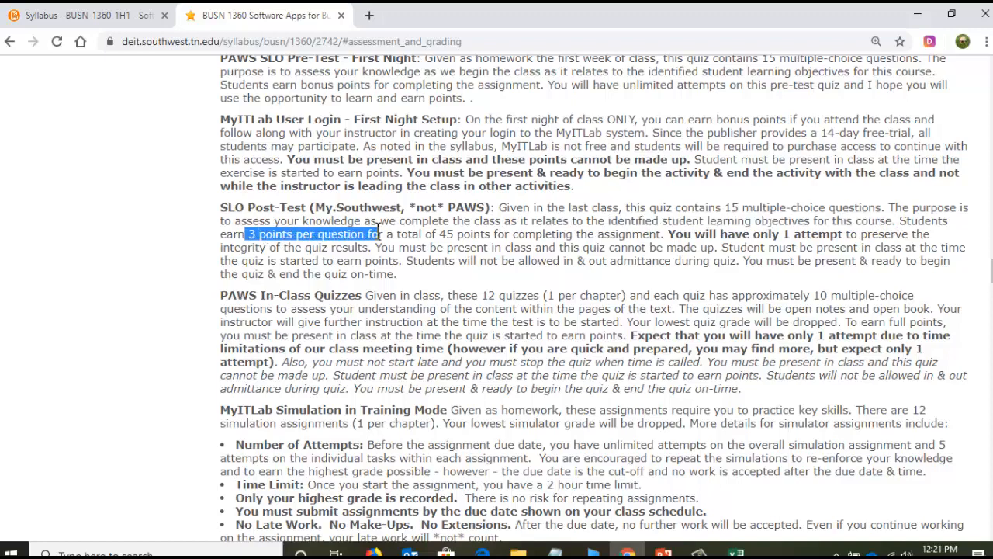
left_click(731, 206)
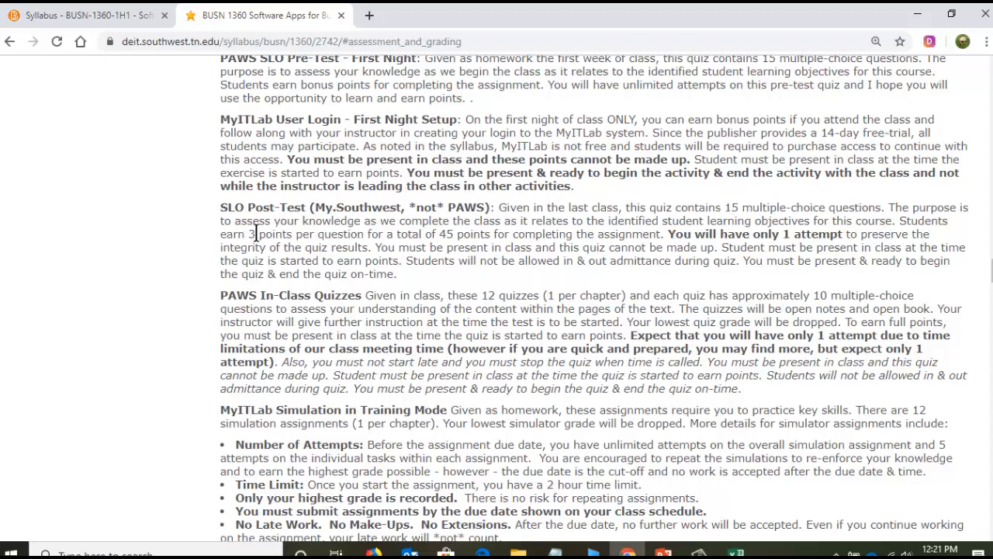
left_click_drag(434, 234, 668, 235)
left_click(670, 236)
left_click_drag(671, 235, 721, 248)
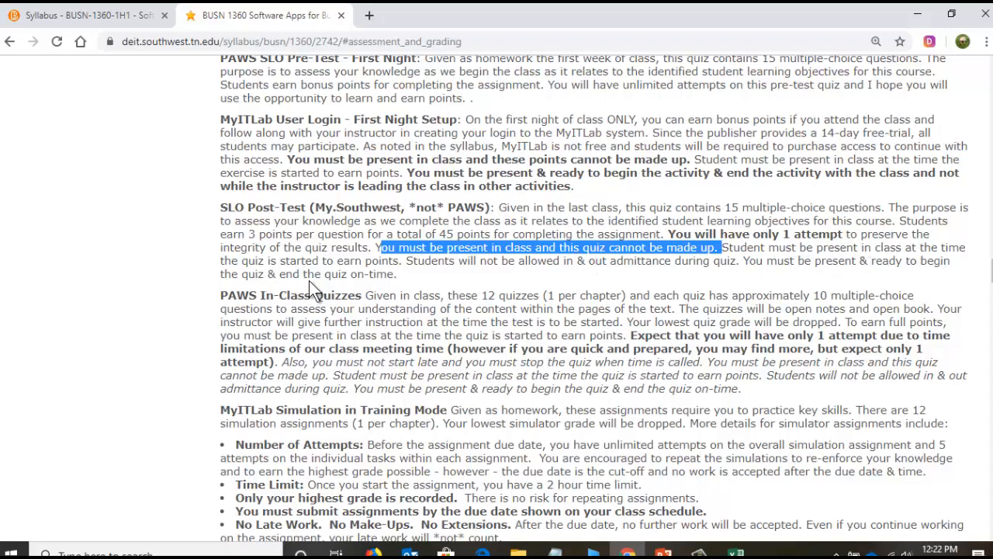
left_click(373, 268)
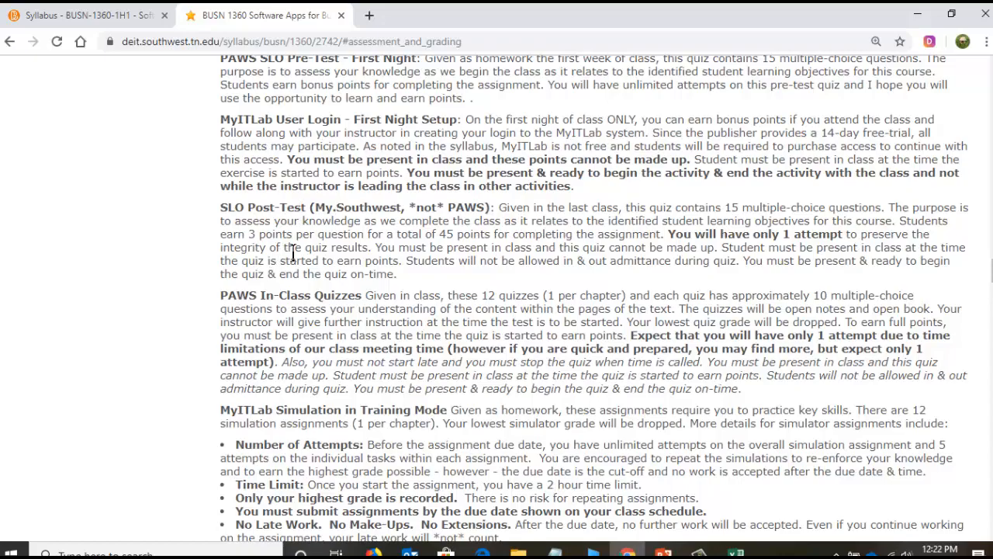
- Review the SLO Post-Test entry in the syllabus's Point Values table and switch to the Excel grade workbook
scroll(295, 247, "down", 12)
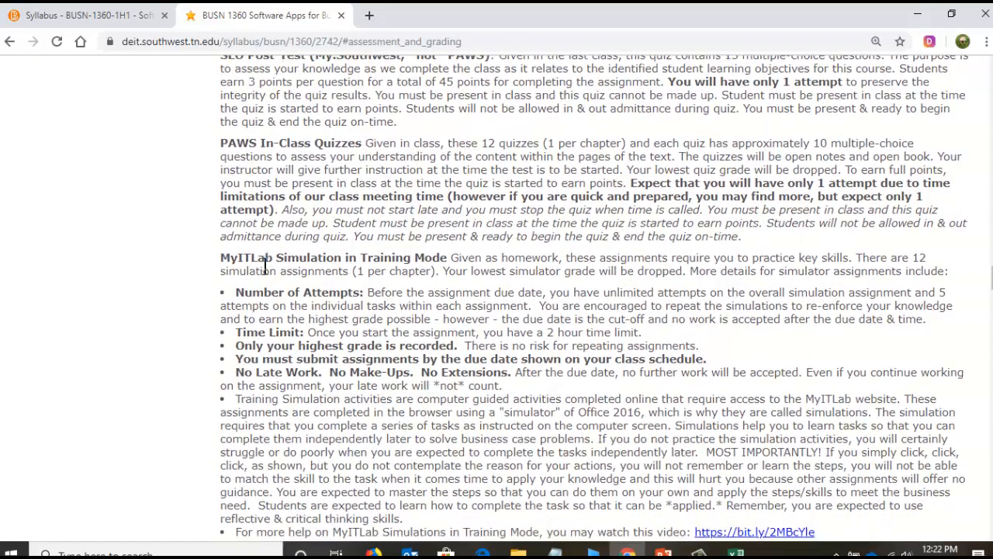
scroll(266, 266, "down", 14)
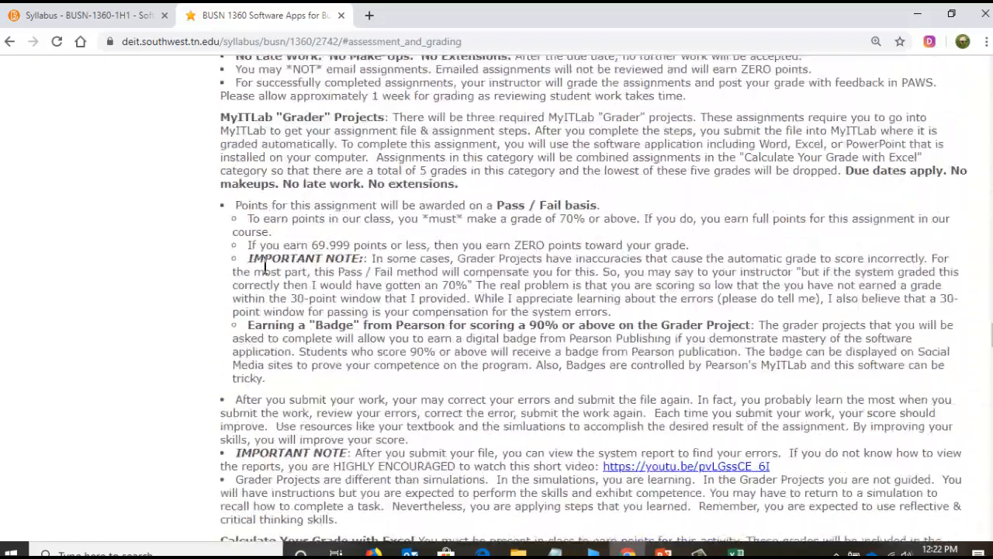
scroll(266, 267, "down", 2)
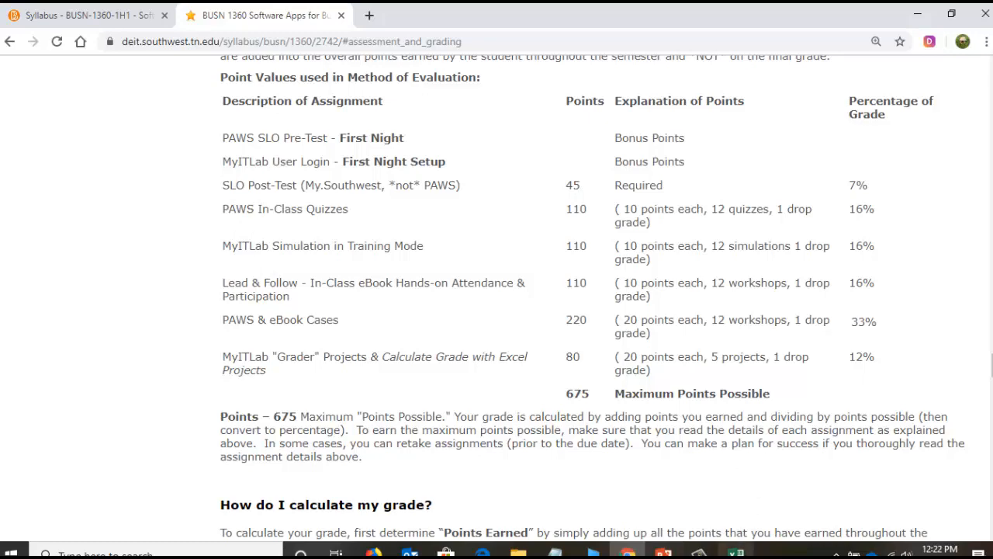
left_click(736, 551)
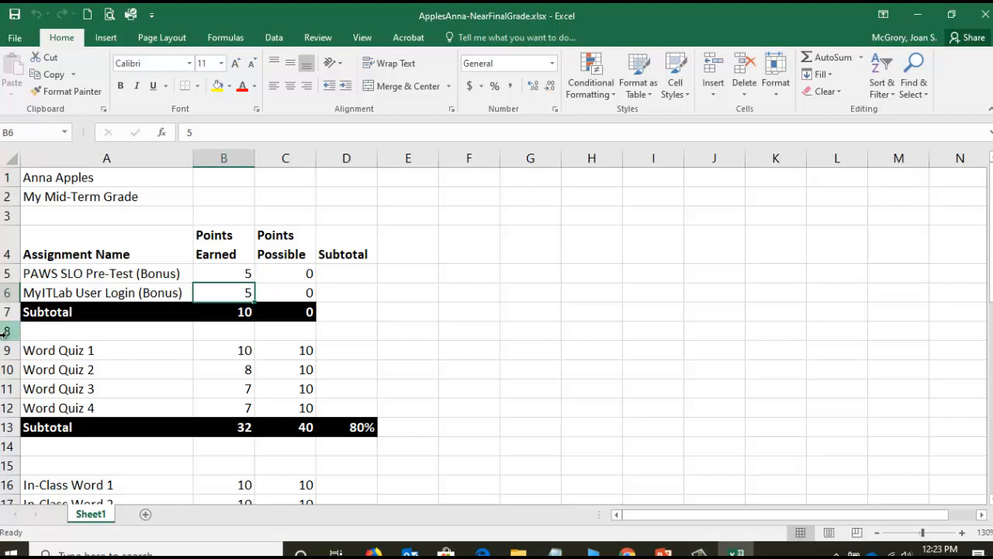
left_click(6, 330)
right_click(8, 331)
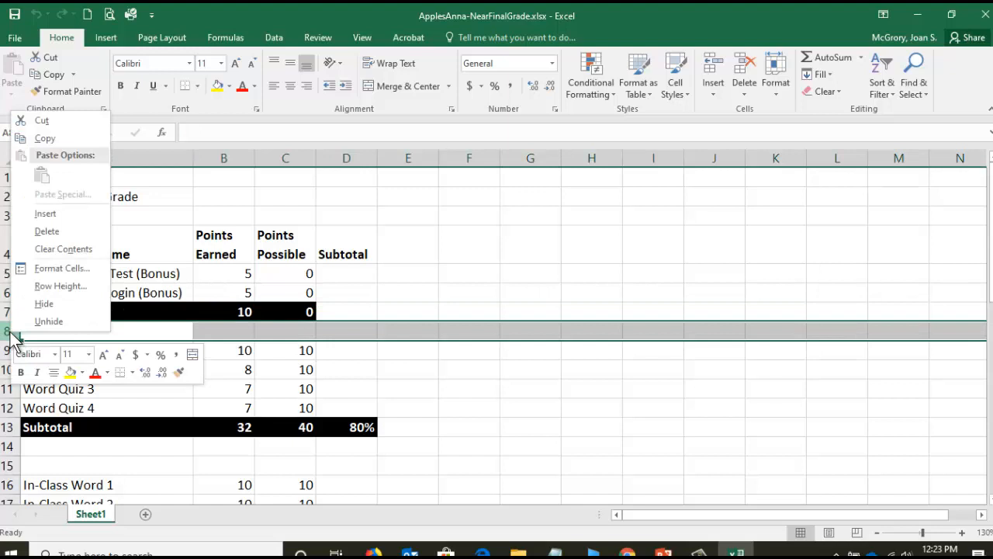
left_click(48, 221)
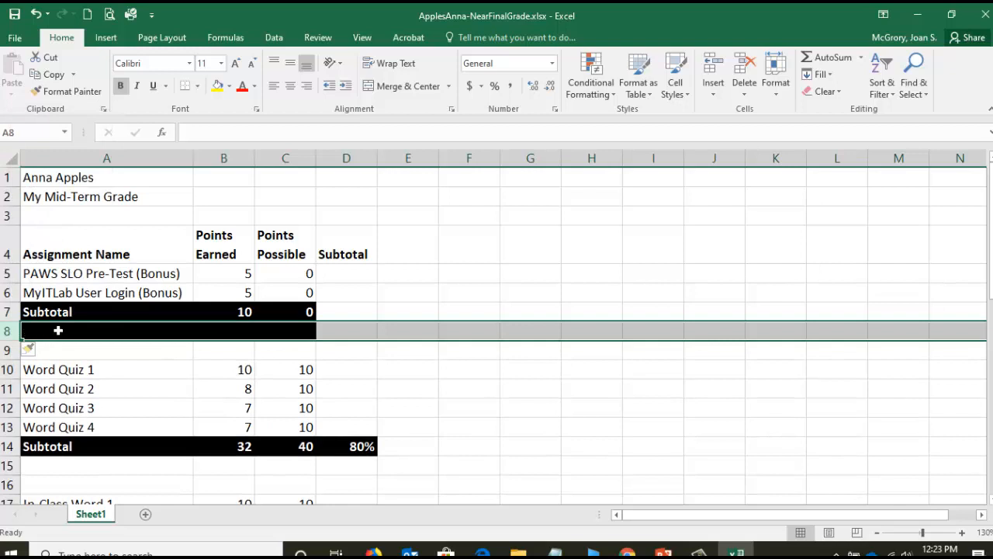
left_click(131, 350)
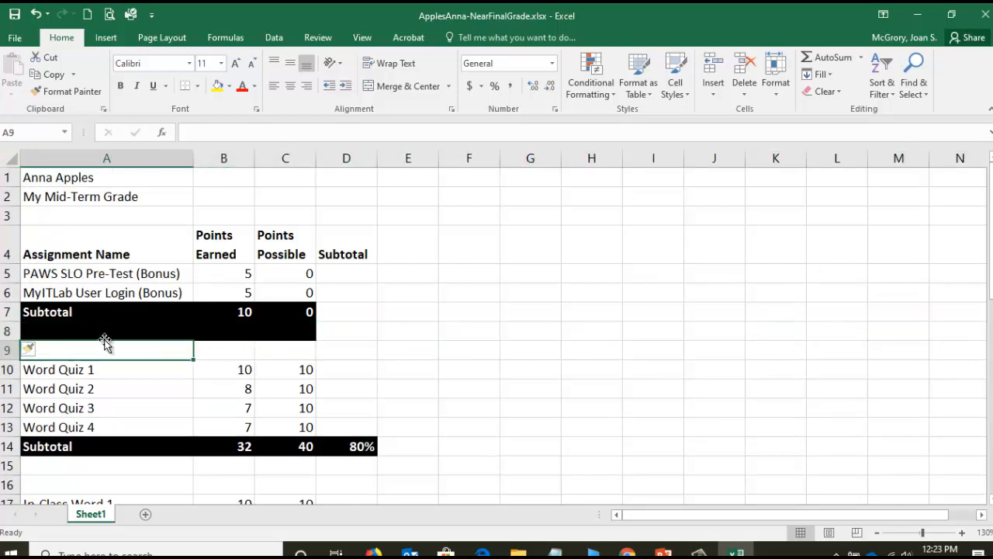
left_click(36, 15)
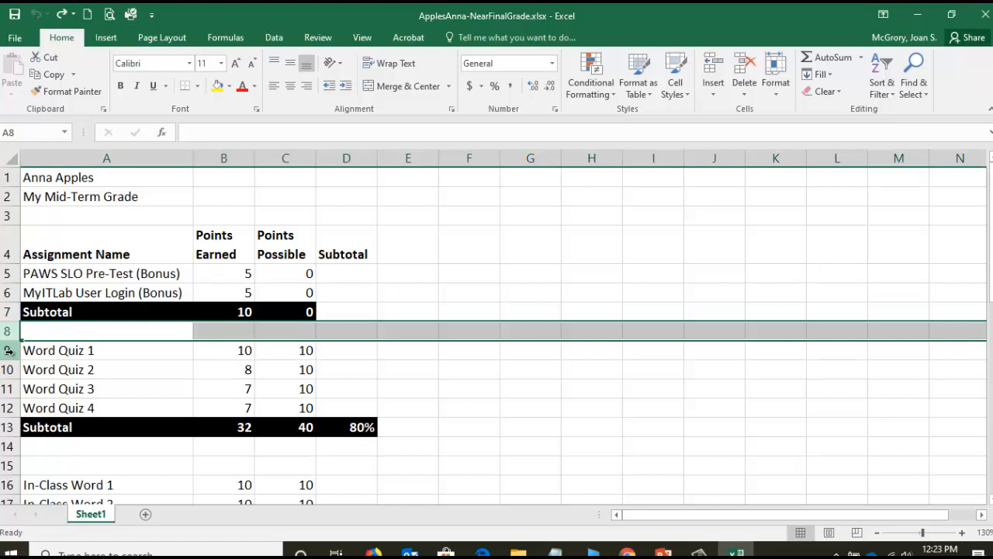
- Insert three blank rows above the Word Quiz 1 row, starting at row 9
left_click(8, 351)
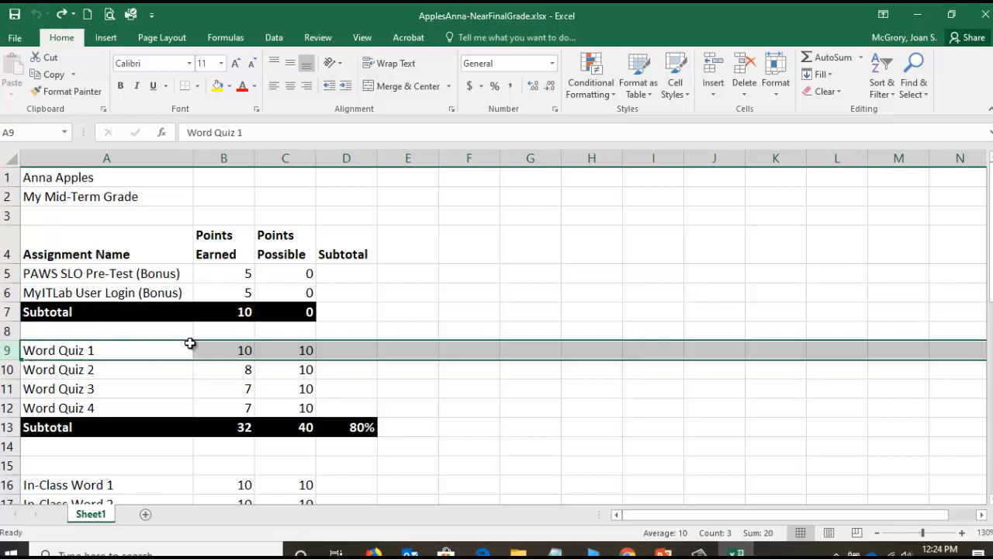
right_click(7, 350)
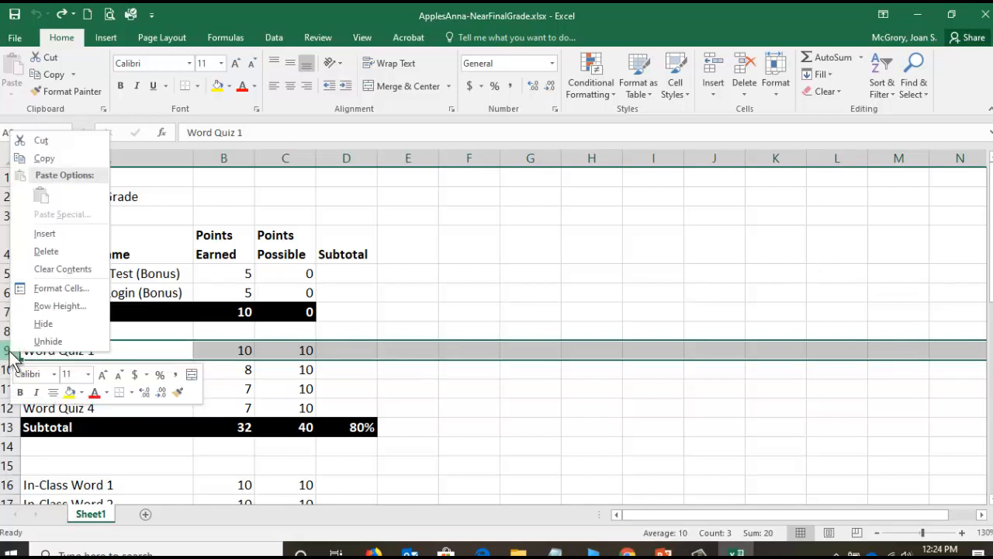
left_click(45, 235)
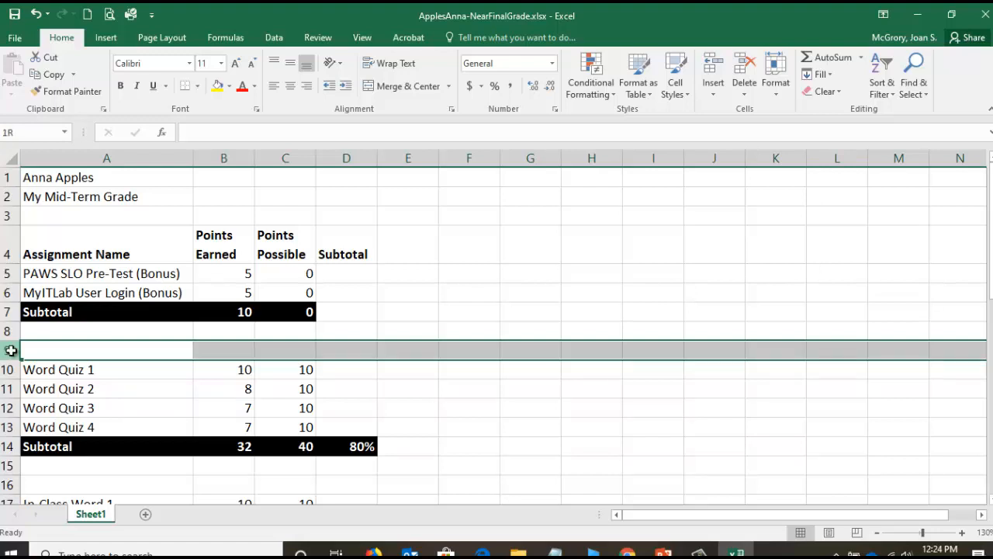
left_click_drag(11, 350, 3, 371)
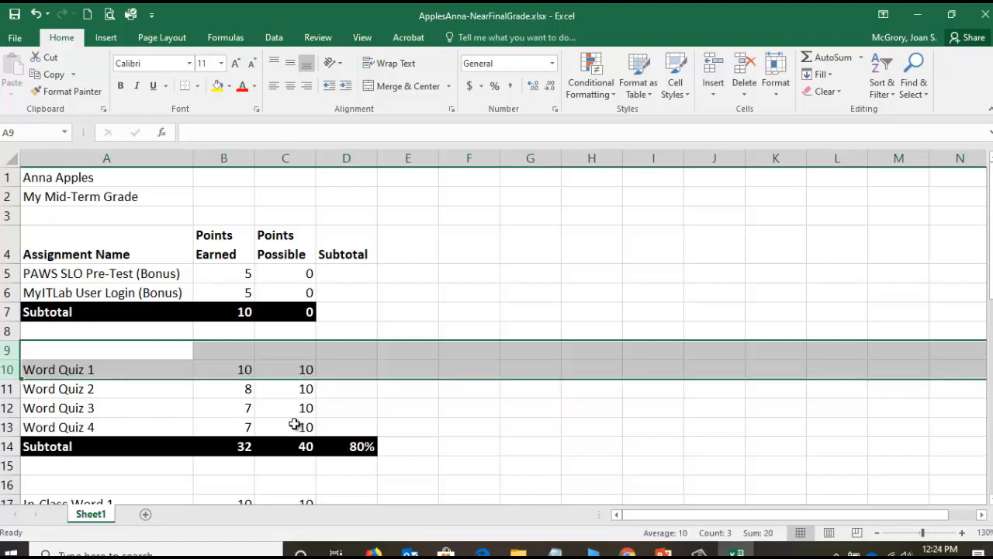
left_click_drag(10, 350, 3, 371)
right_click(6, 350)
left_click(48, 231)
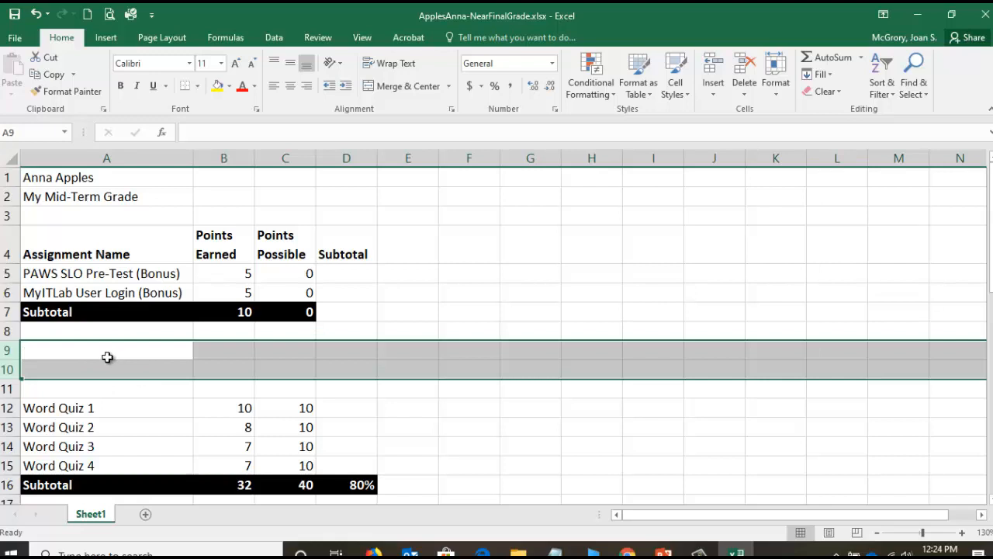
- Enter the assignment name "SLO Test" in cell A9
left_click(51, 353)
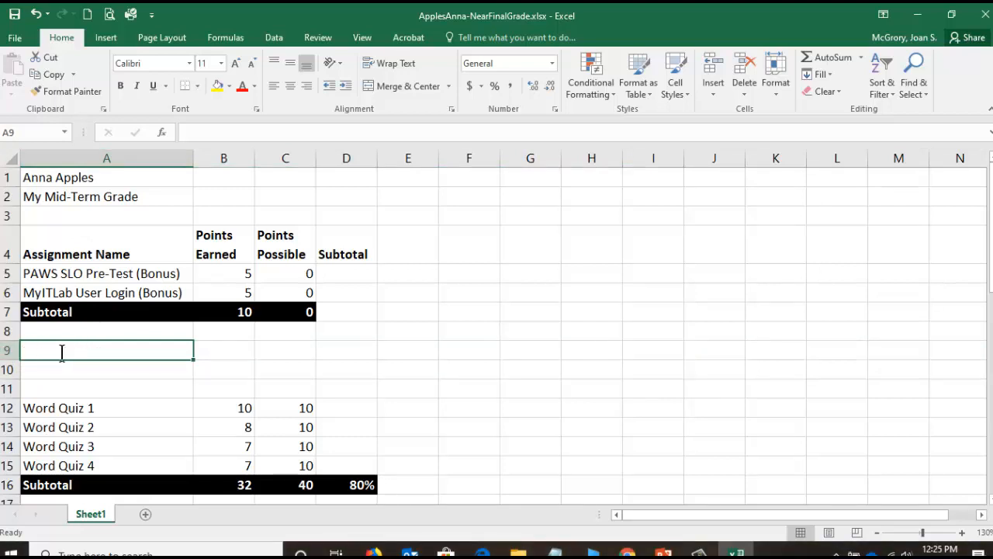
type("SLO")
key("BackSpace")
type("O Test")
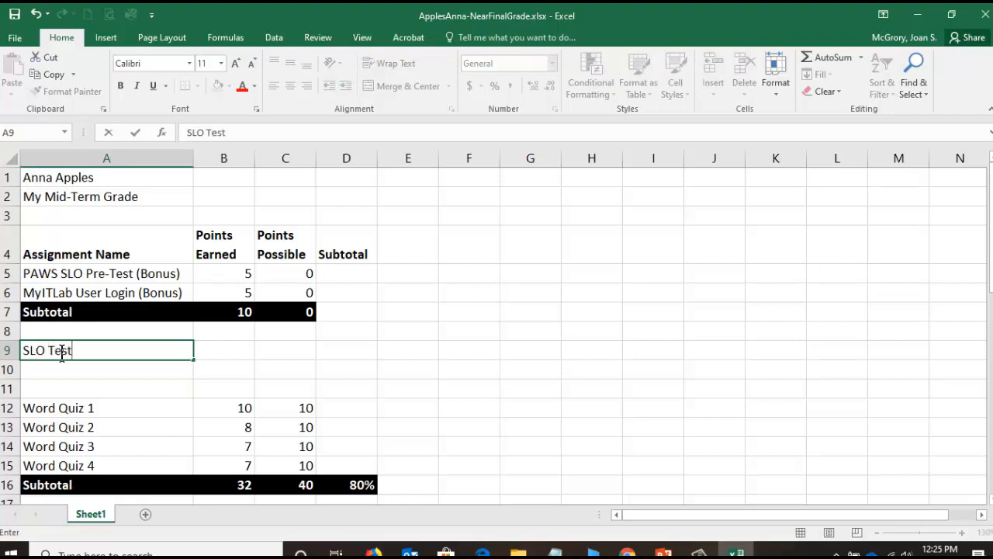
- Fill the SLO Test's points earned cell B9 with yellow to mark it as an estimated score
left_click(239, 350)
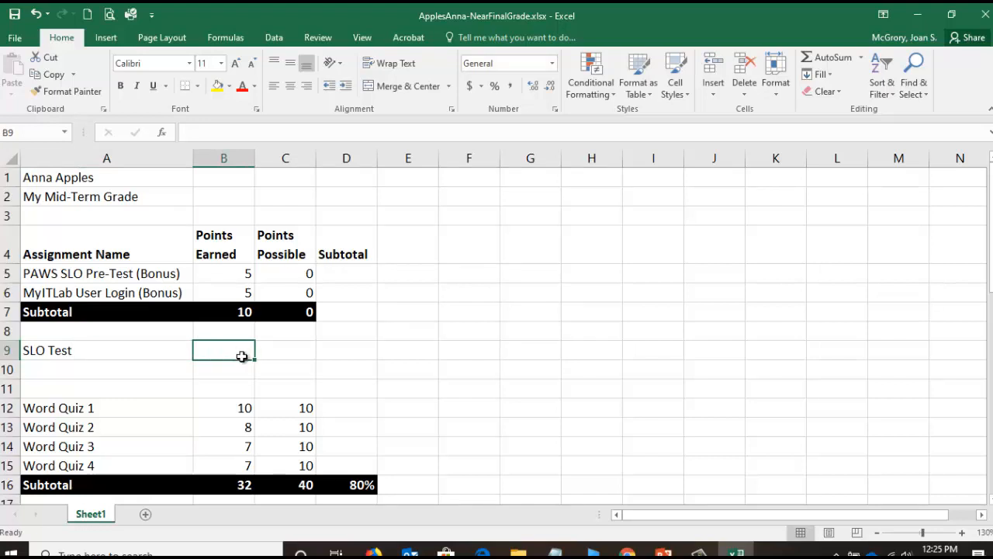
left_click(218, 87)
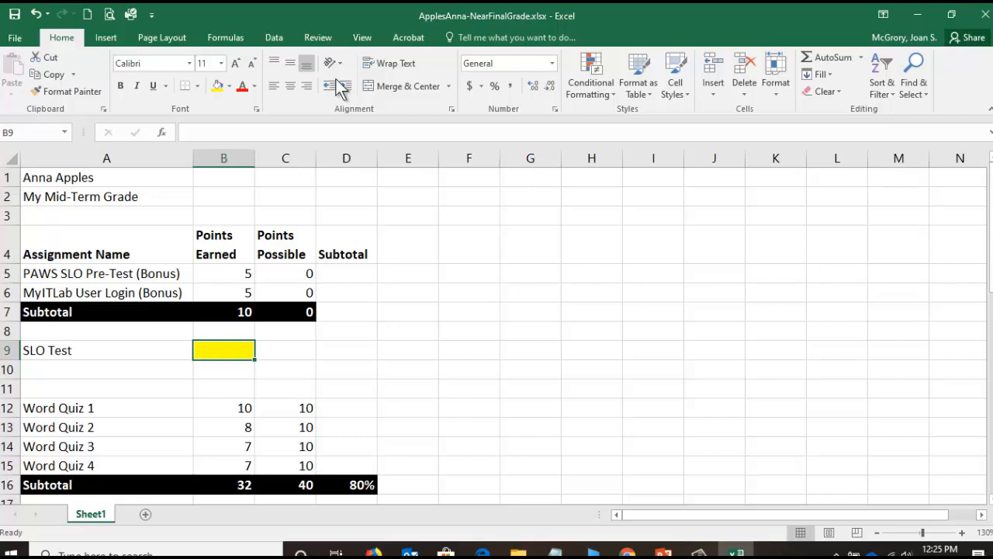
left_click(326, 36)
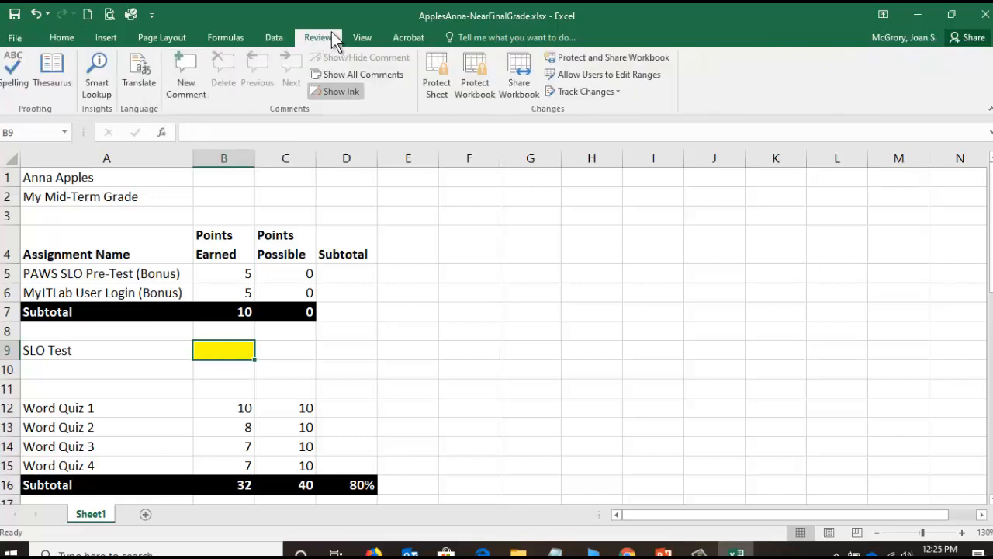
left_click(61, 37)
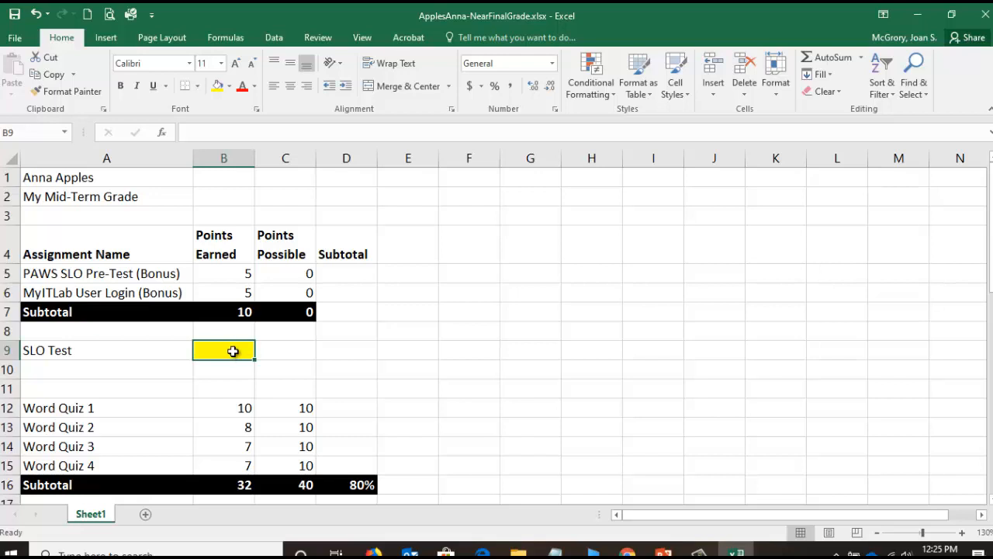
- Enter 42 points earned in B9 and 45 points possible in C9 for the SLO Test
type("42")
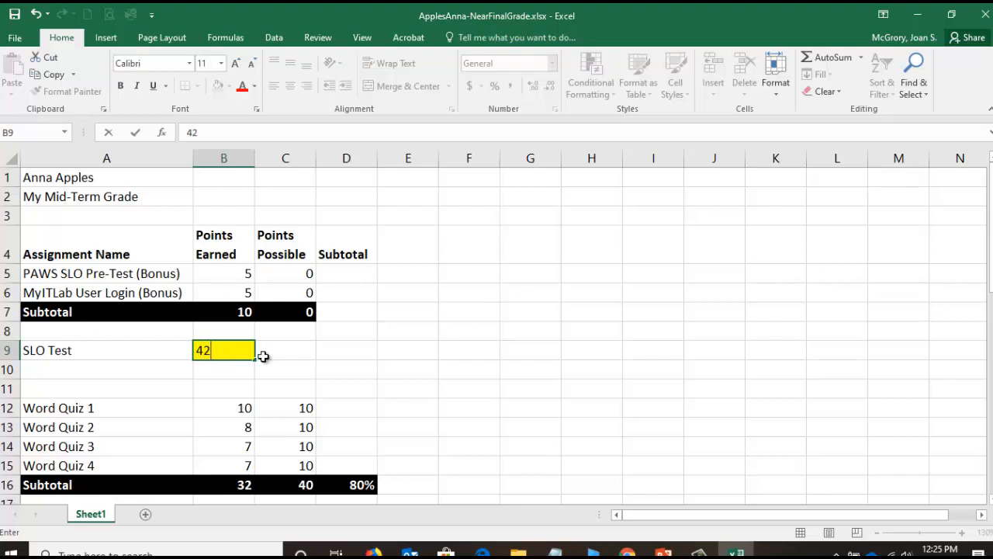
key("Tab")
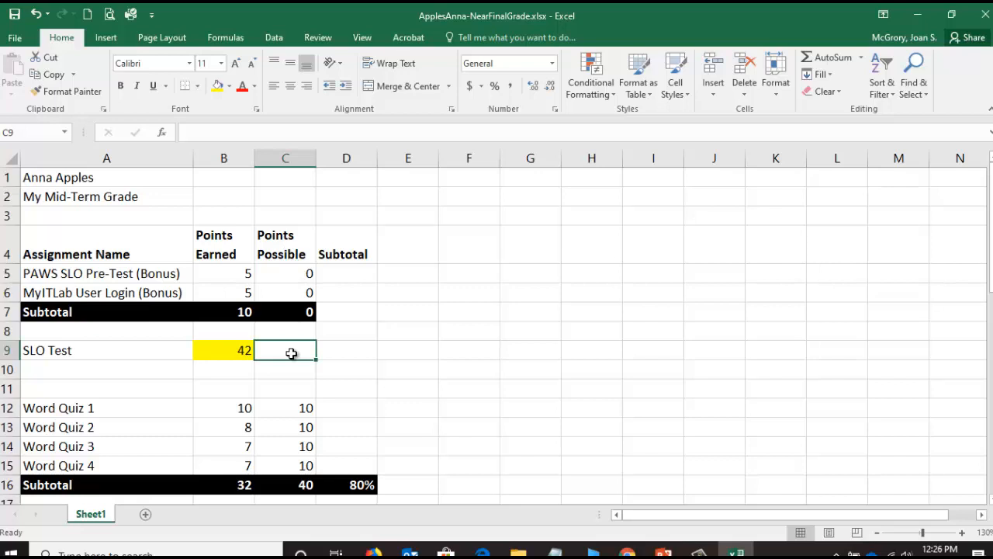
type("45")
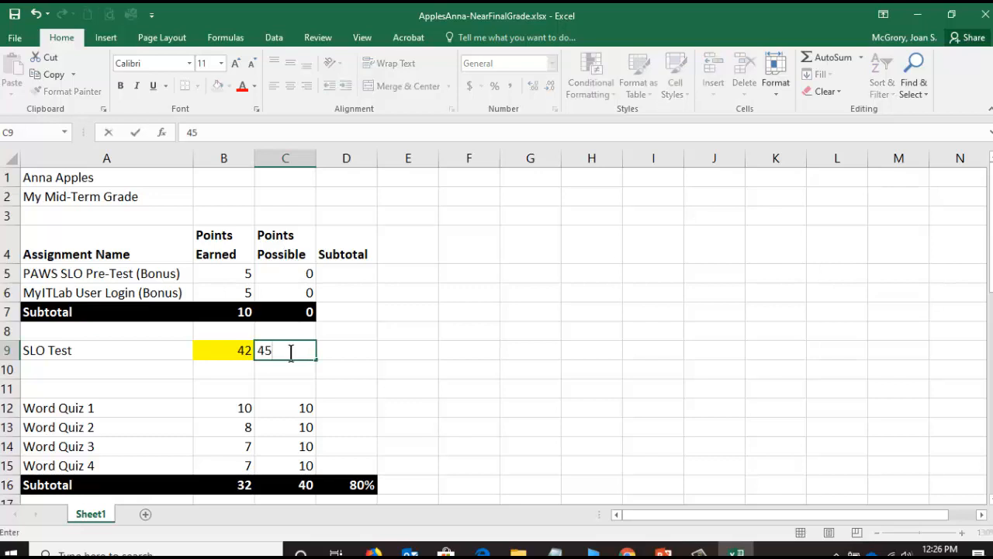
key("Return")
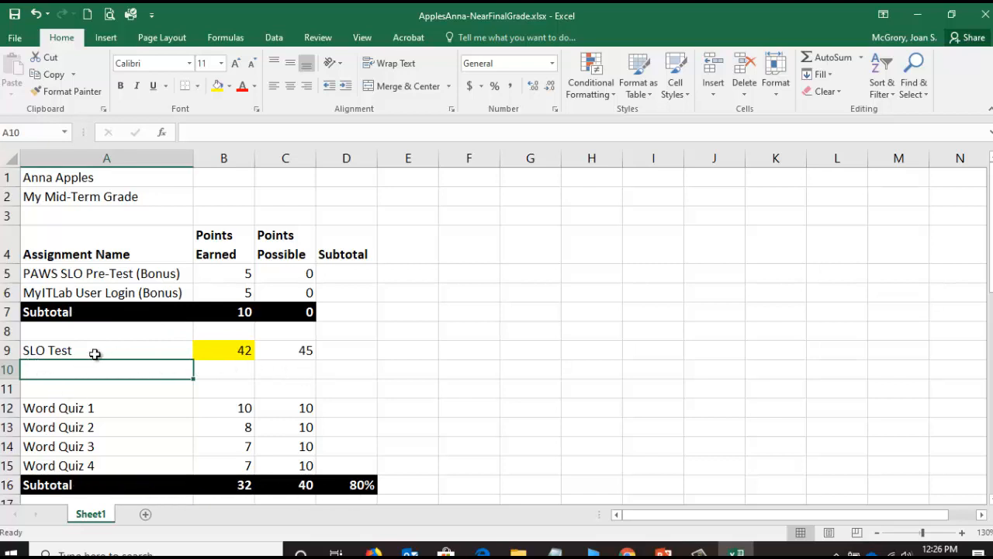
- Copy the Word Quiz subtotal cells A16:D16 and paste them beneath the SLO Test, starting at cell A10
left_click(42, 312)
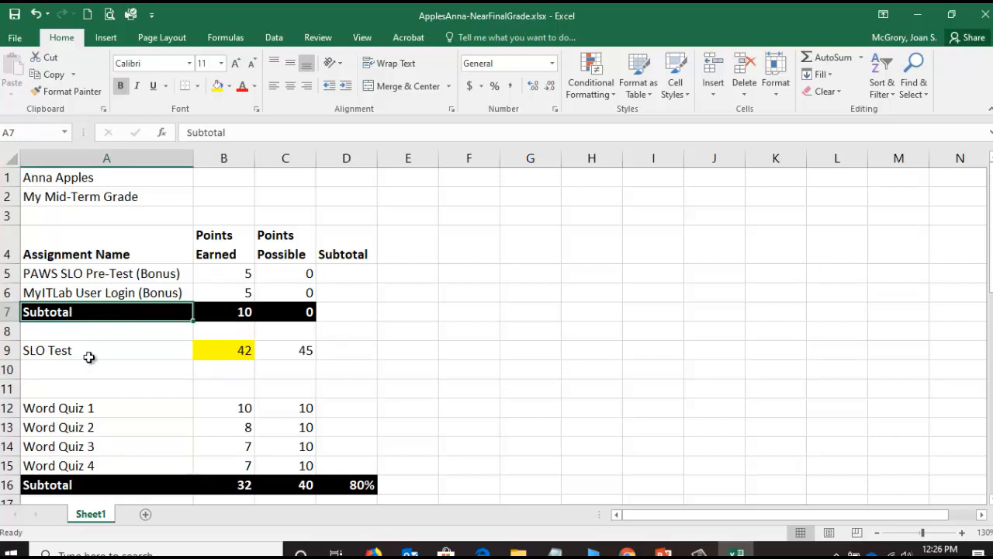
left_click(71, 484)
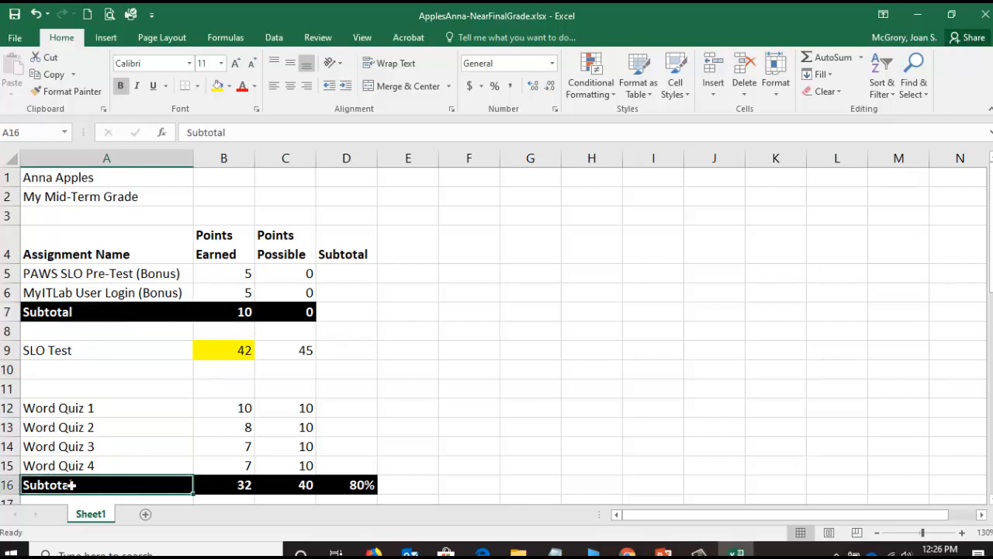
left_click_drag(75, 486, 357, 485)
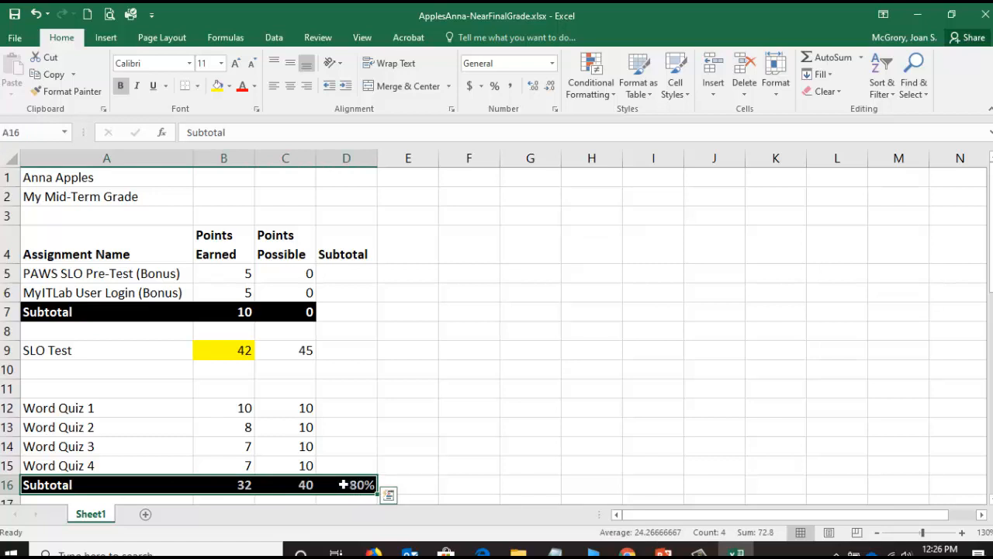
right_click(342, 484)
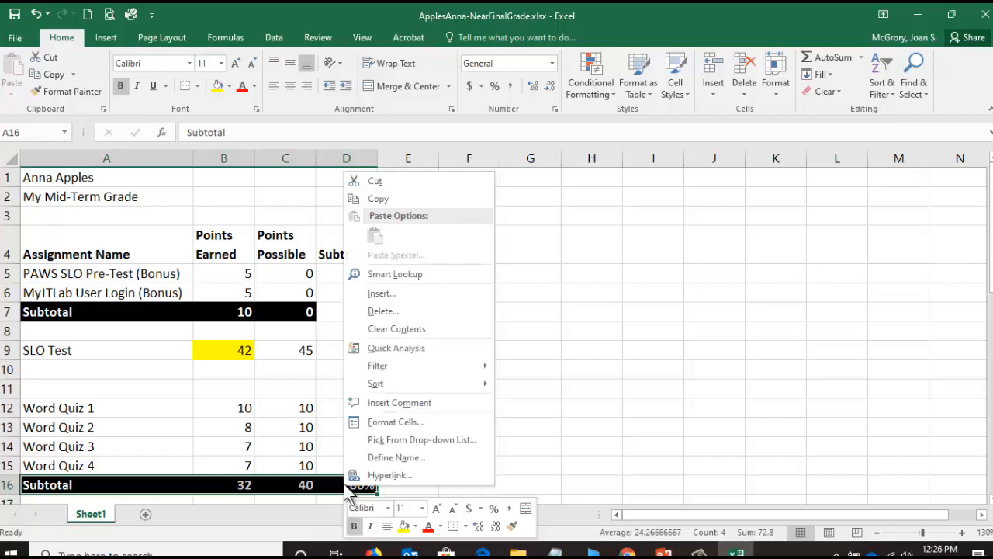
left_click(395, 199)
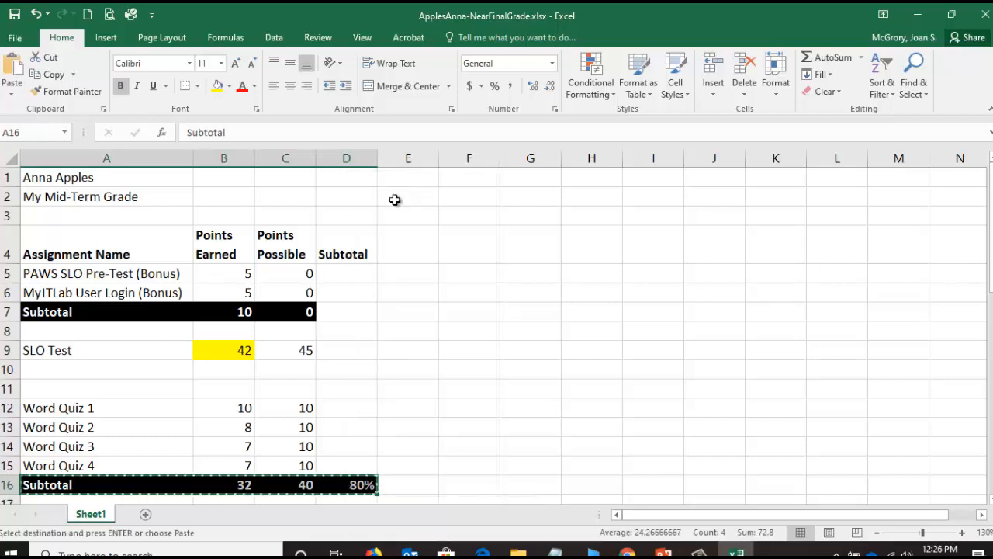
left_click(84, 370)
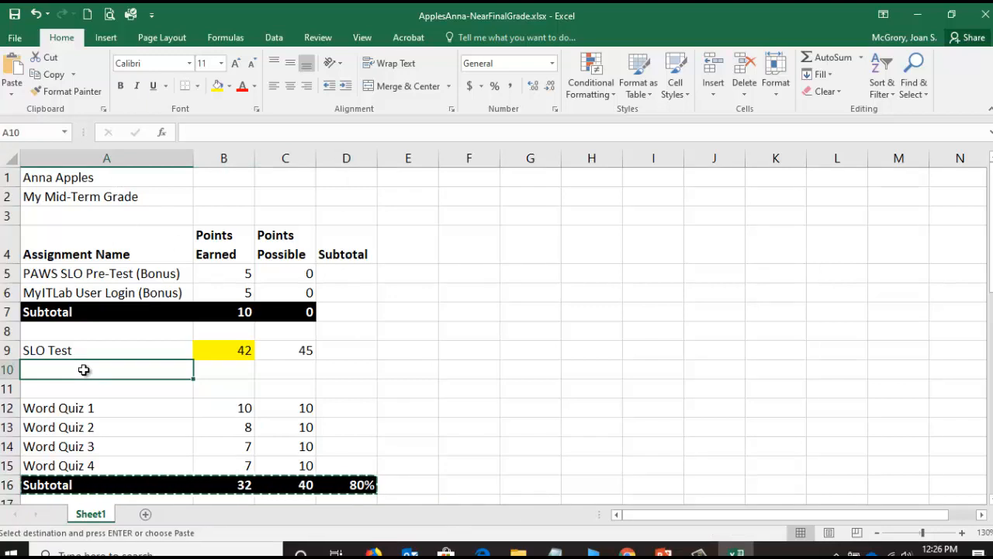
right_click(84, 370)
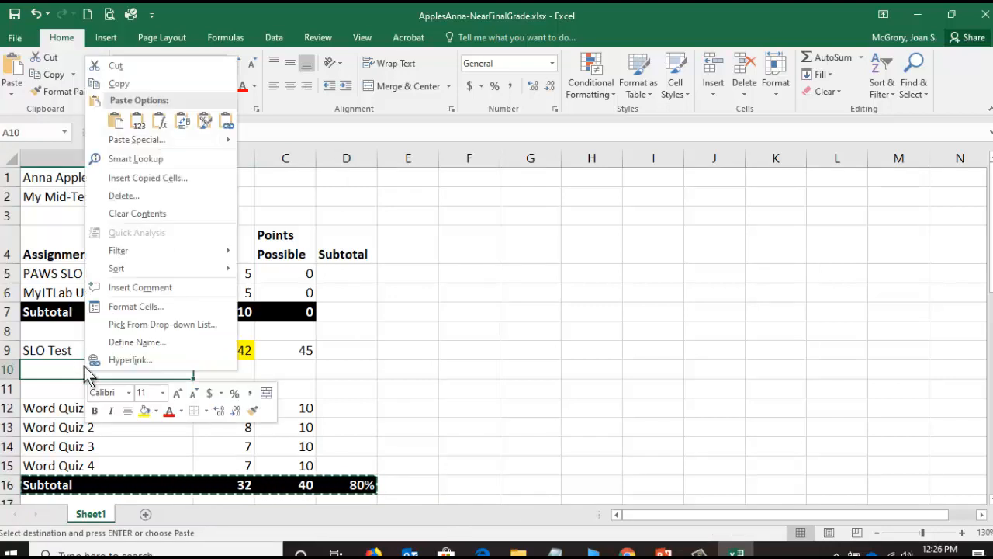
left_click(116, 122)
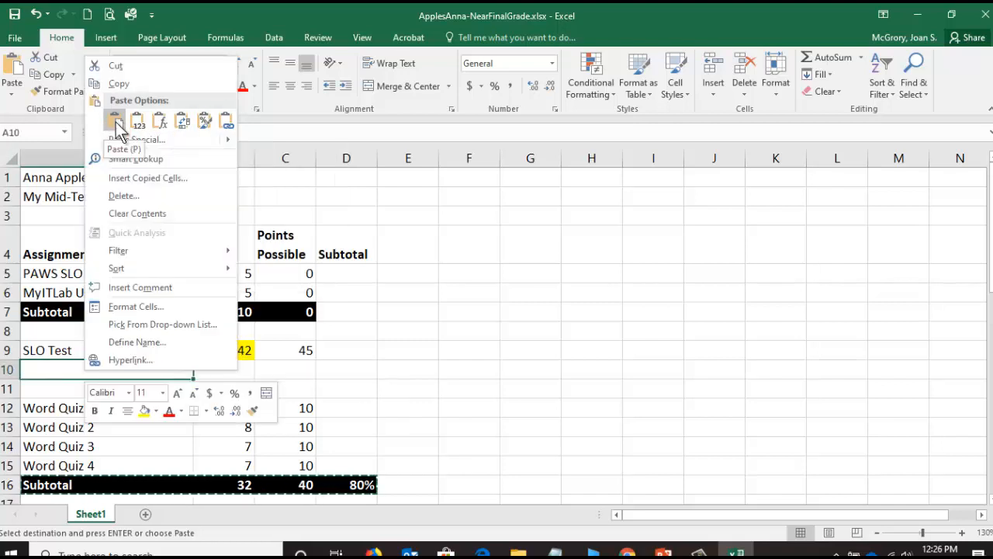
left_click(116, 122)
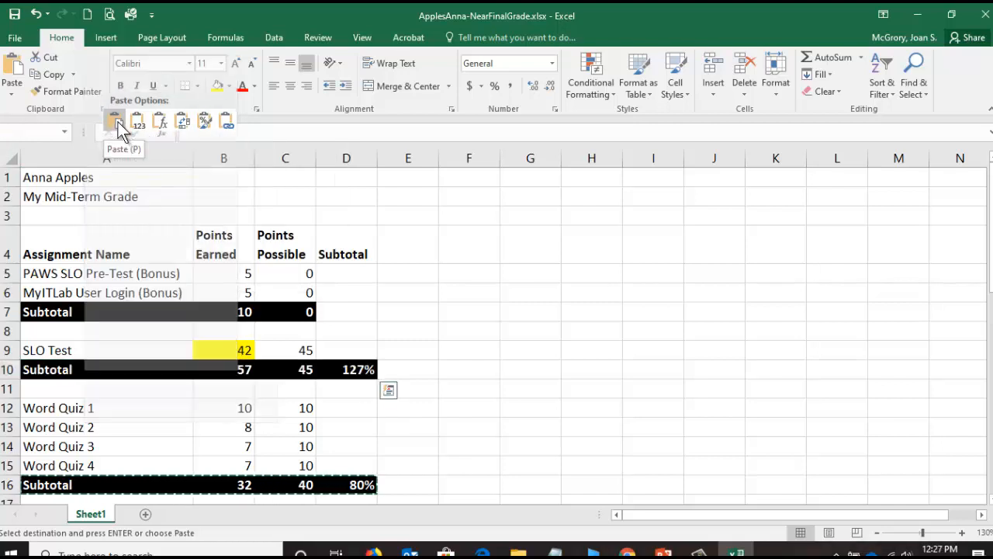
left_click(118, 122)
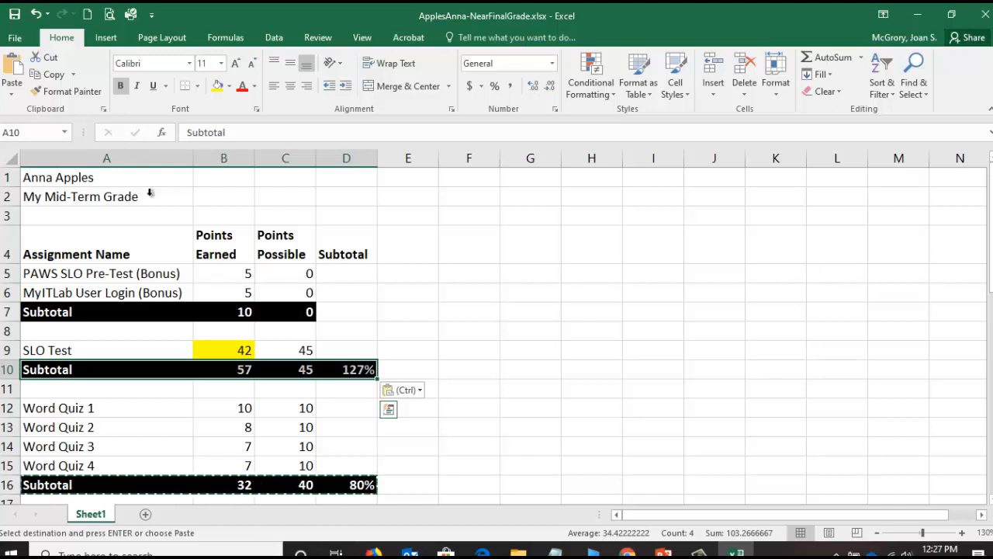
- Correct the SLO Test's points earned subtotal in B10 to sum only cell B9
left_click(236, 369)
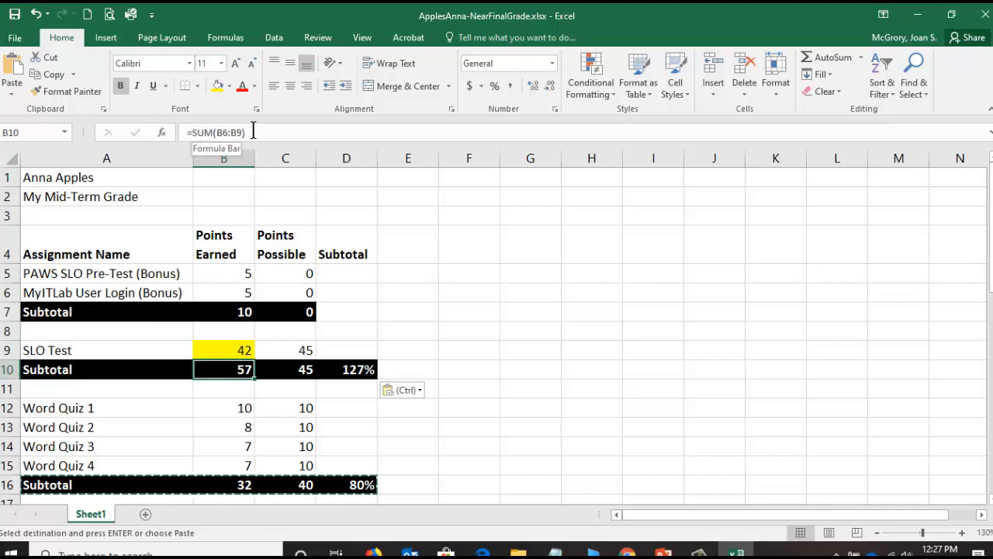
left_click(226, 126)
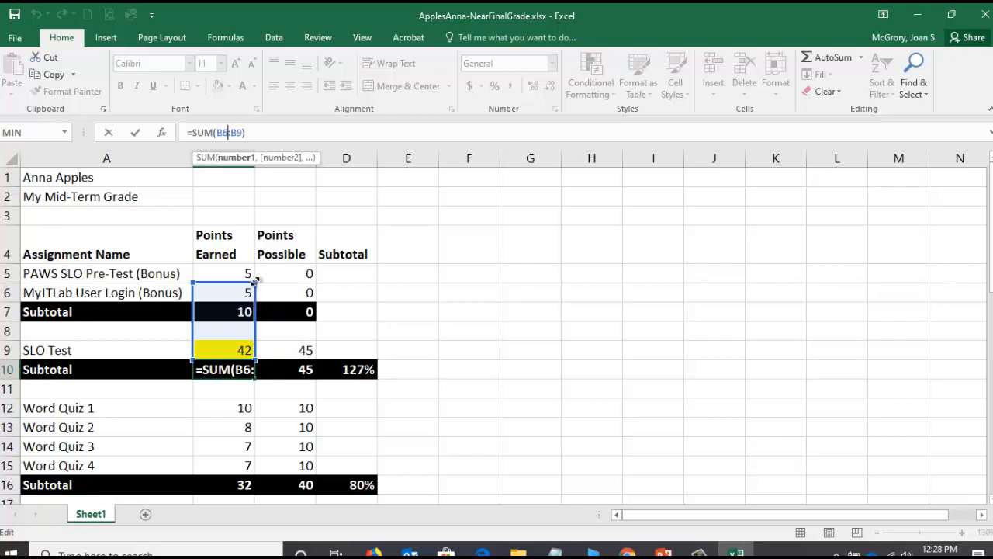
left_click_drag(254, 284, 252, 342)
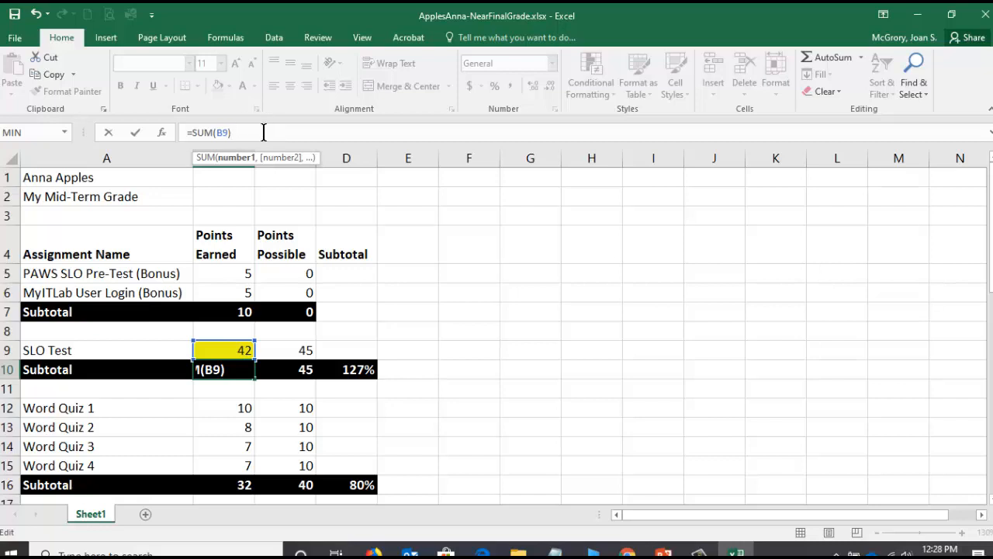
key("Return")
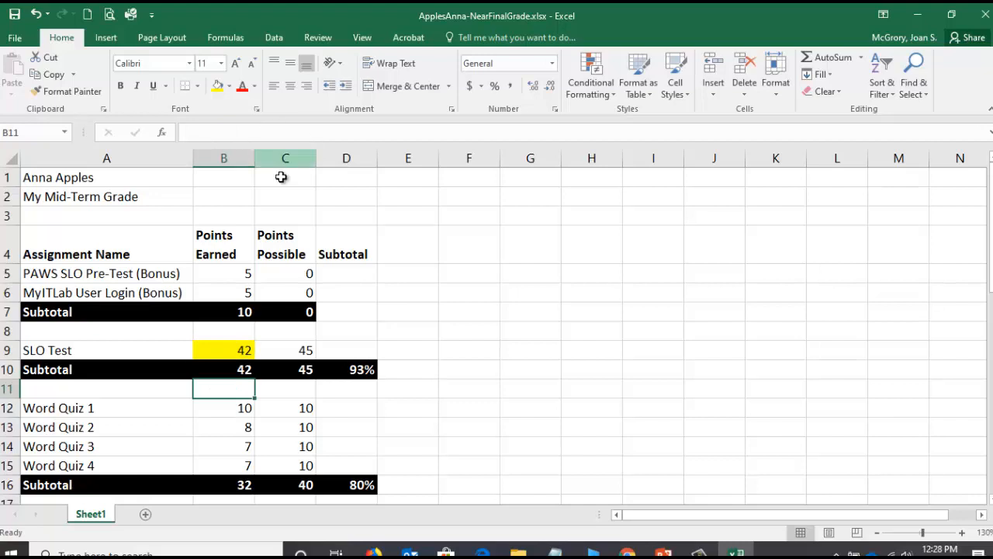
- Correct the SLO Test's points possible subtotal in C10 to sum only cell C9
left_click(297, 371)
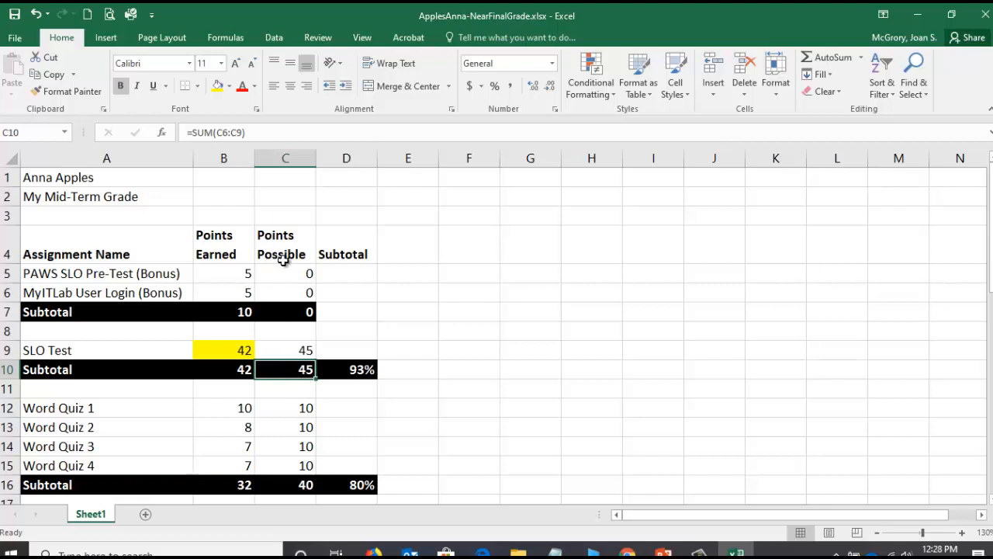
left_click(231, 132)
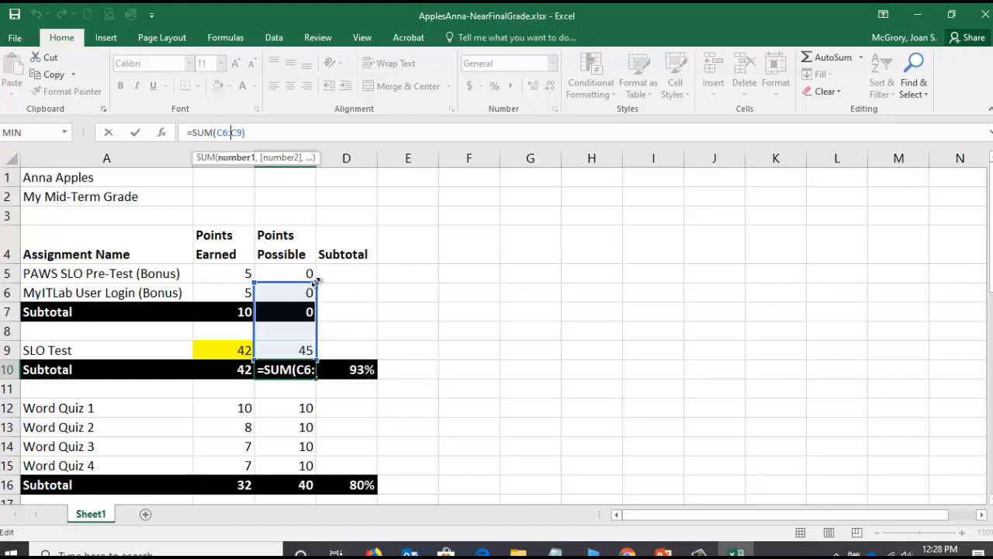
left_click_drag(315, 281, 315, 348)
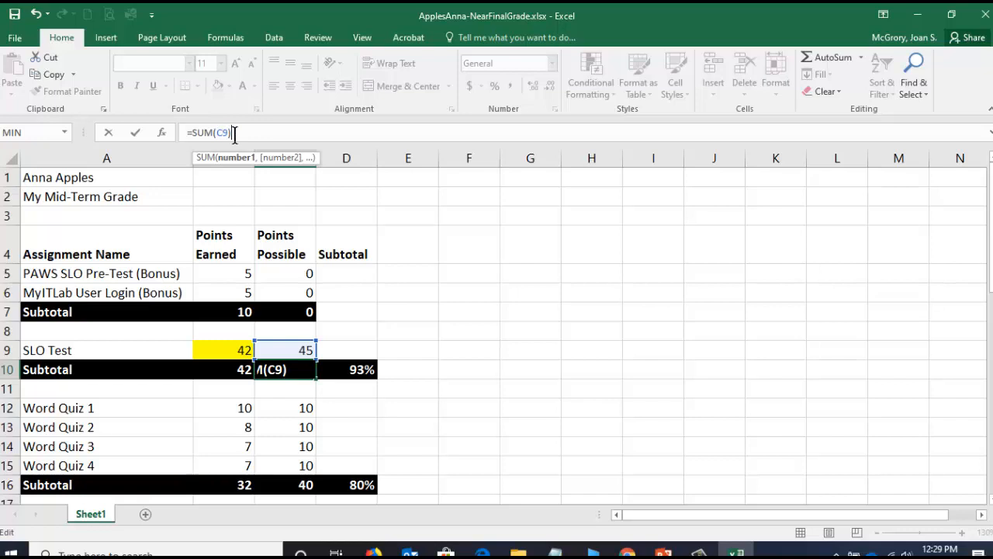
key("Return")
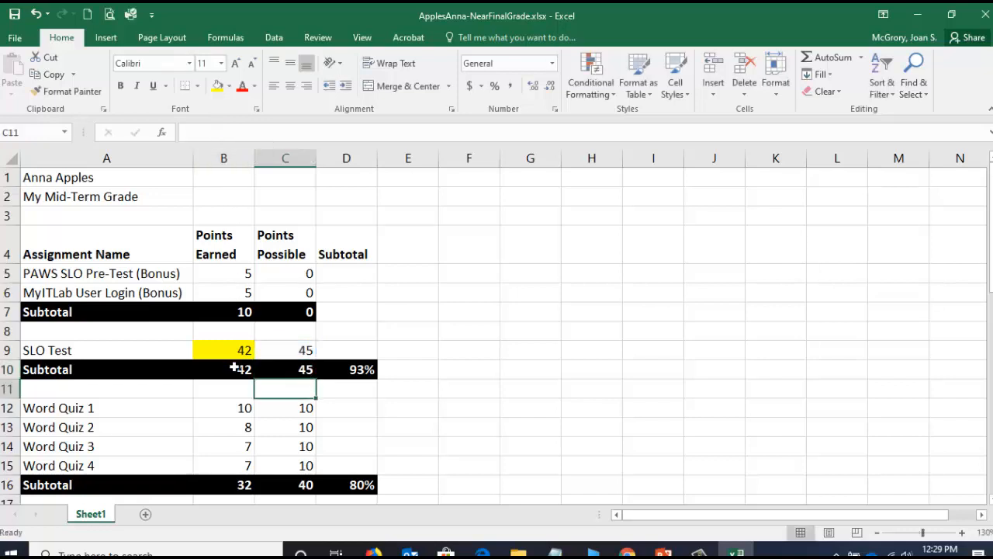
- Check the SLO Test subtotal formulas in B10, C10 and D10, and save the workbook
left_click(277, 370)
left_click(232, 369)
left_click(295, 371)
left_click(362, 370)
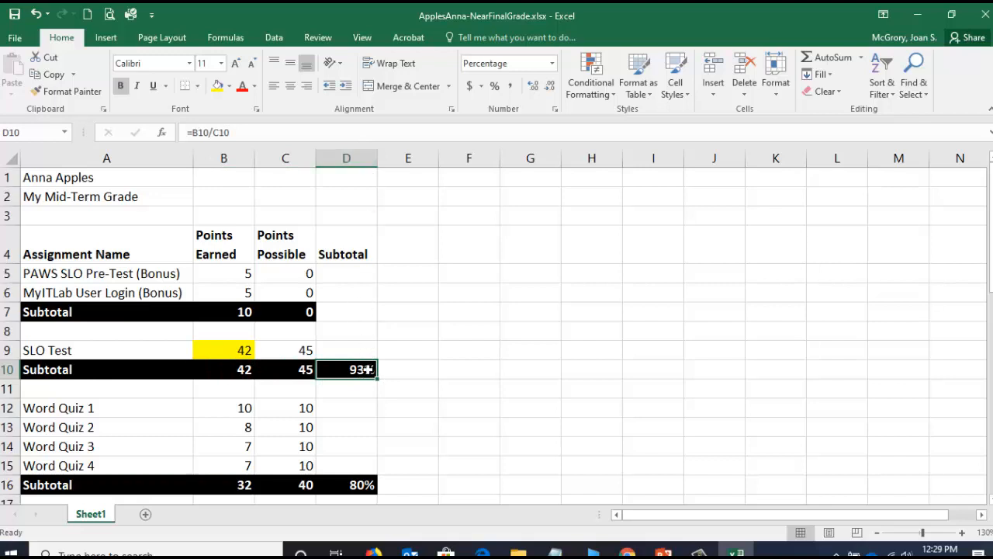
left_click(218, 131)
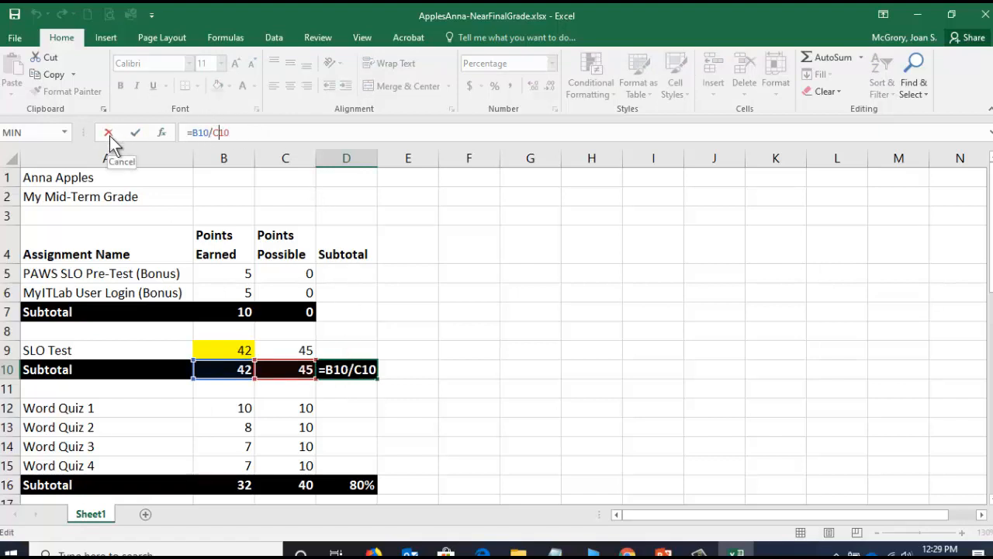
left_click(135, 133)
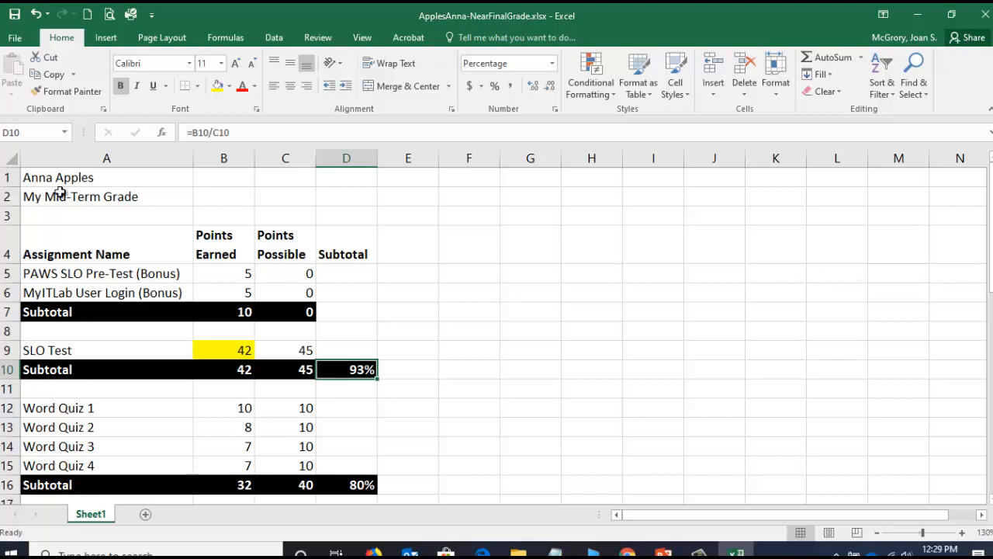
left_click(16, 16)
- Switch to the syllabus in Chrome and examine the PAWS In-Class Quizzes' total points, points per quiz, number of quizzes and drop grade rule
left_click(627, 552)
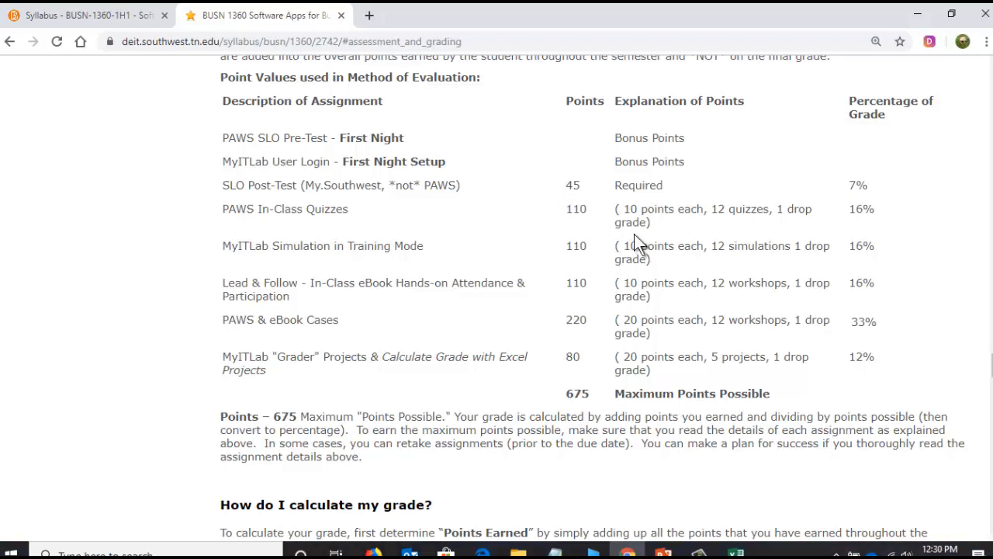
left_click_drag(624, 208, 647, 223)
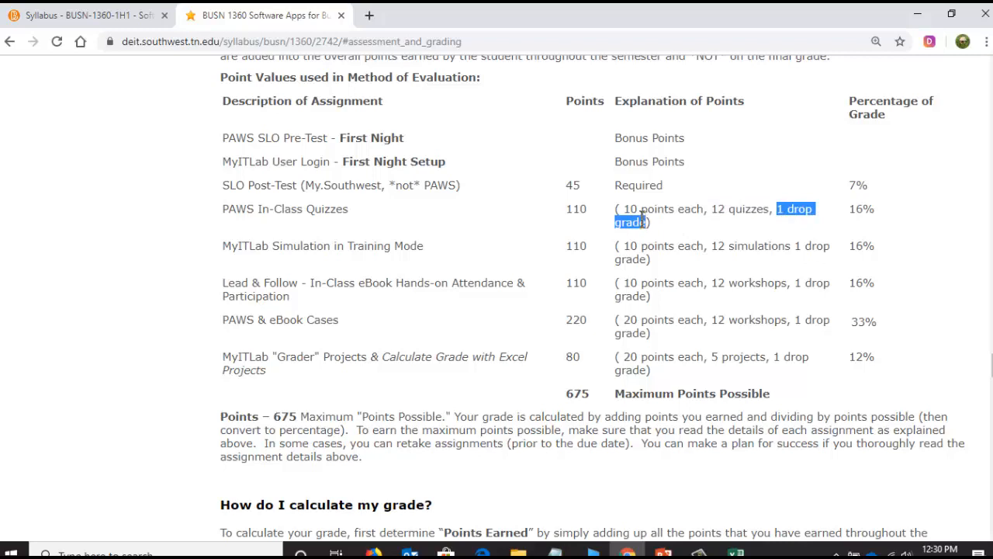
left_click(724, 211)
left_click_drag(724, 211, 766, 214)
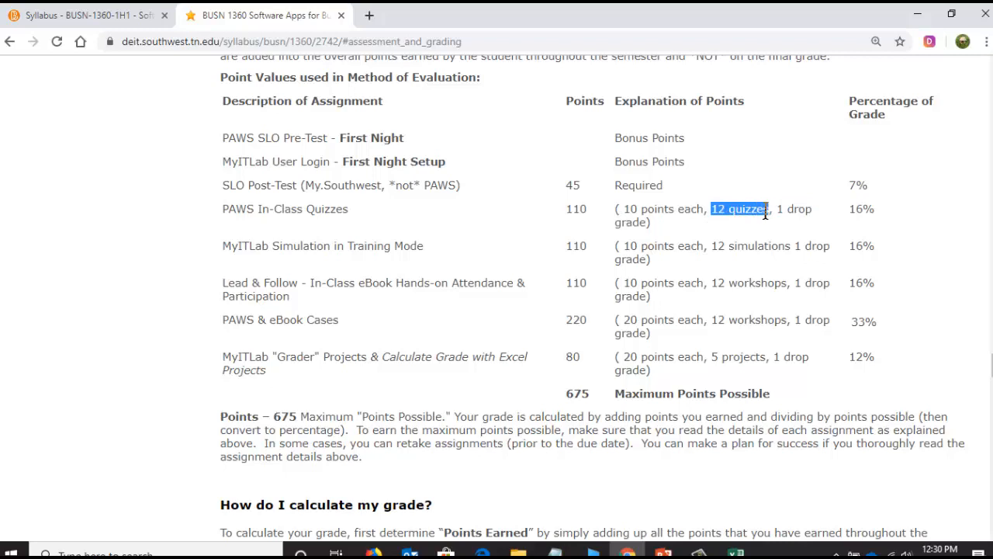
left_click_drag(767, 215, 776, 211)
left_click(778, 210)
left_click_drag(776, 210, 643, 228)
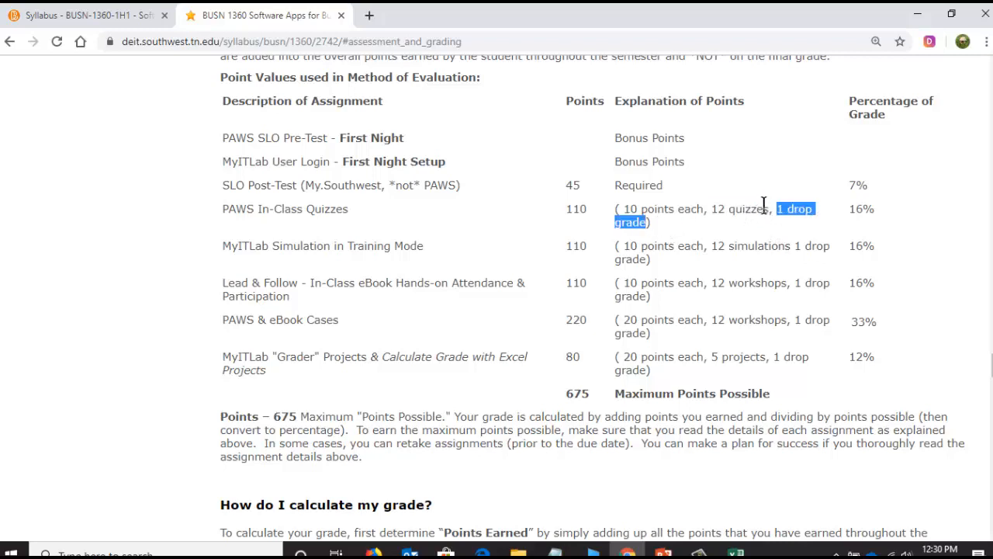
left_click_drag(719, 212, 769, 211)
left_click_drag(625, 212, 702, 215)
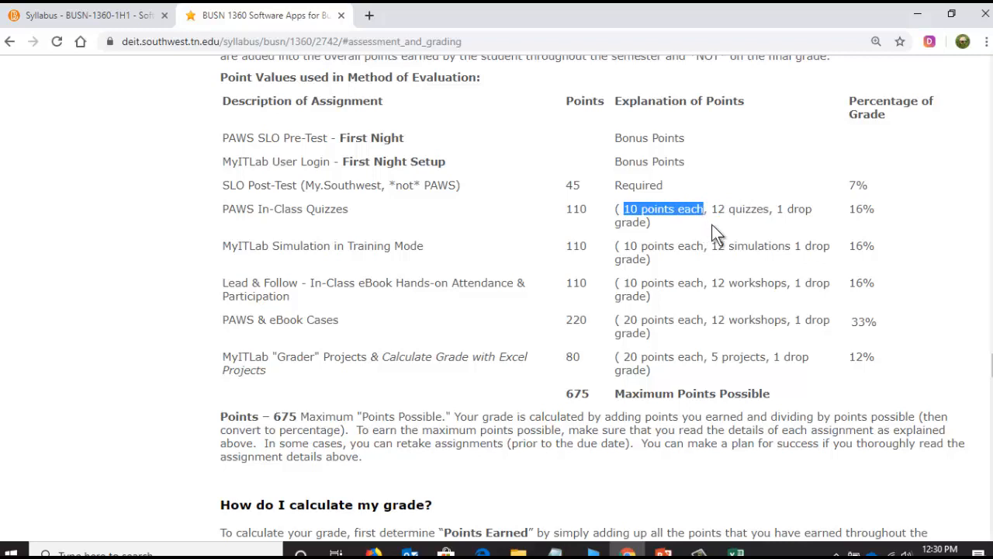
left_click(718, 211)
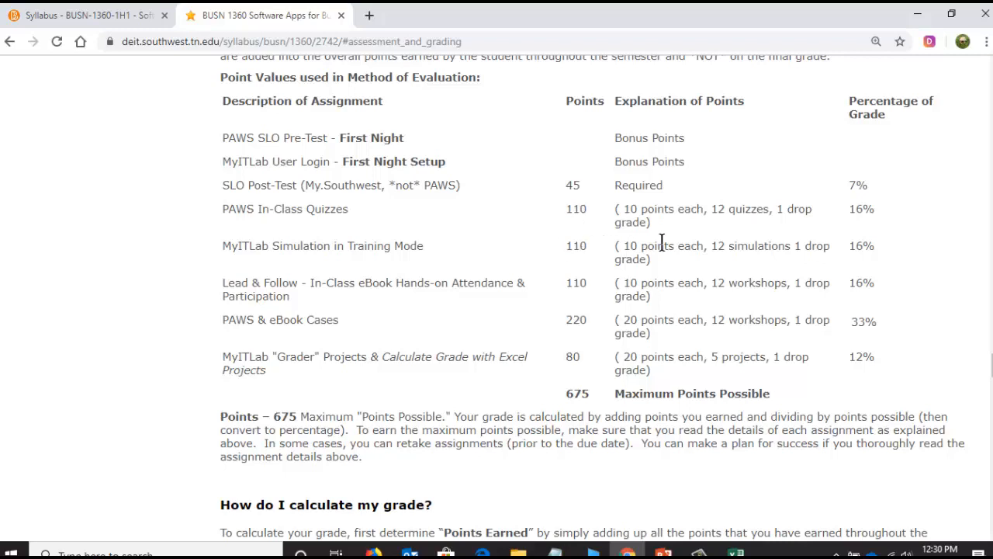
left_click_drag(777, 208, 815, 219)
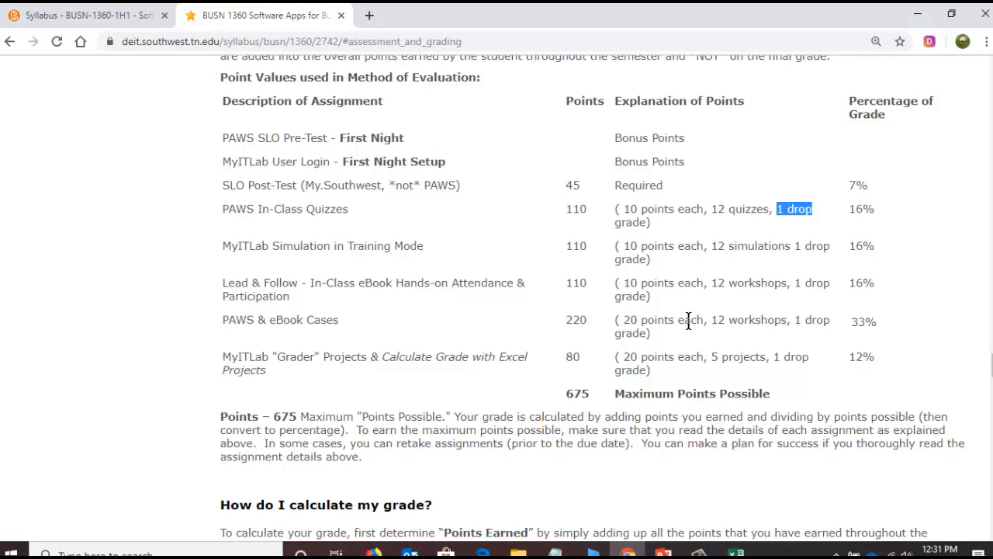
left_click_drag(570, 209, 743, 220)
left_click(782, 211)
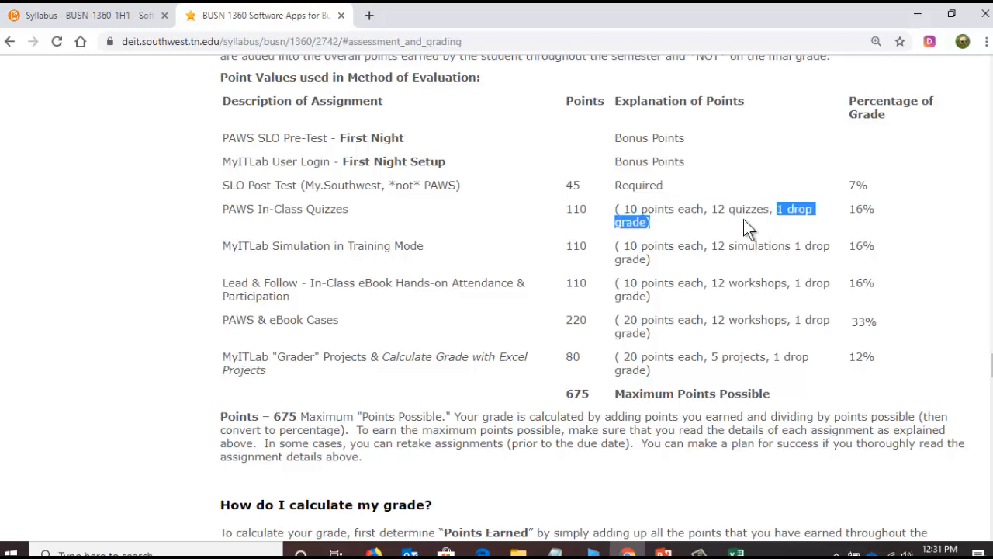
double_click(627, 209)
left_click(700, 206)
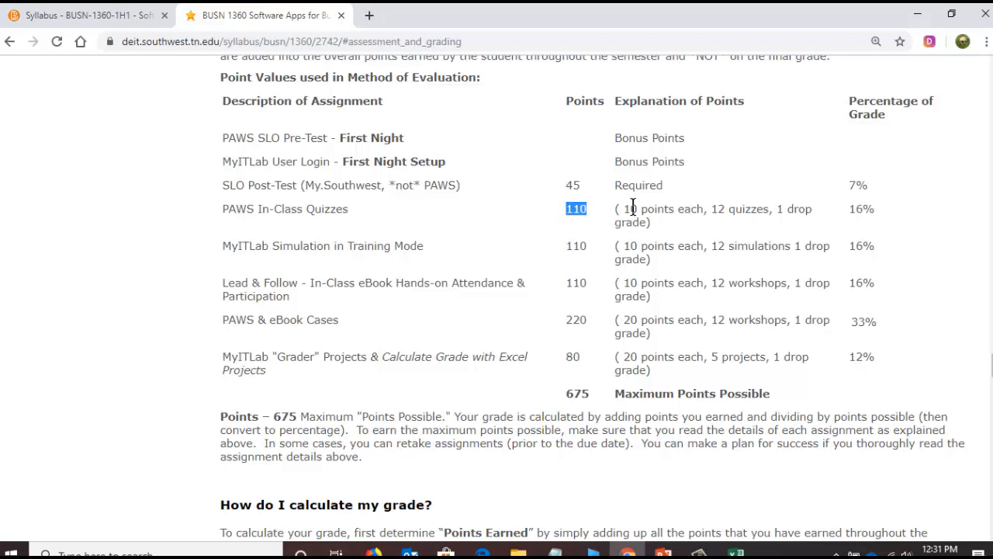
left_click(780, 210)
- Switch to the grade workbook in Excel and review the Word Quiz 1 to Word Quiz 4 rows and their subtotal row
left_click(737, 553)
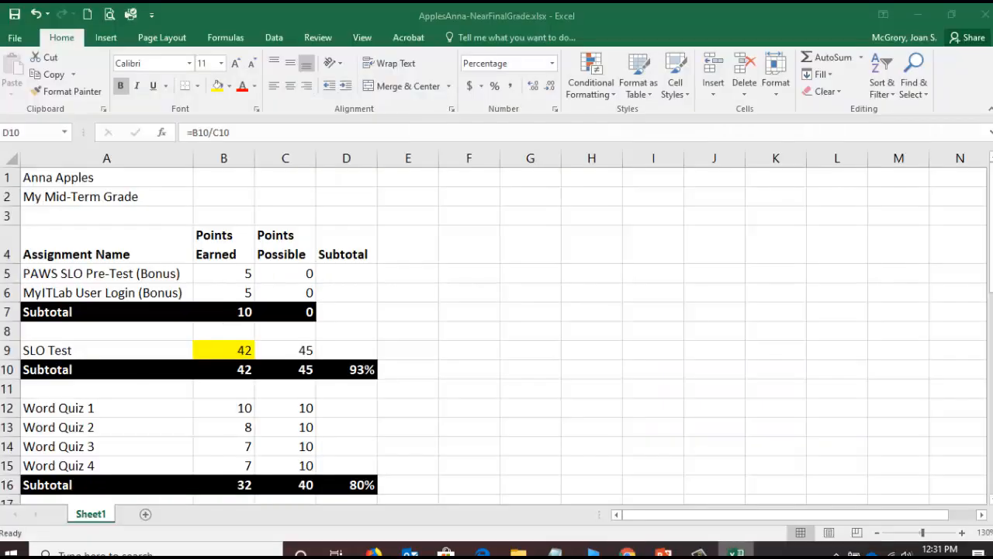
scroll(197, 396, "down", 2)
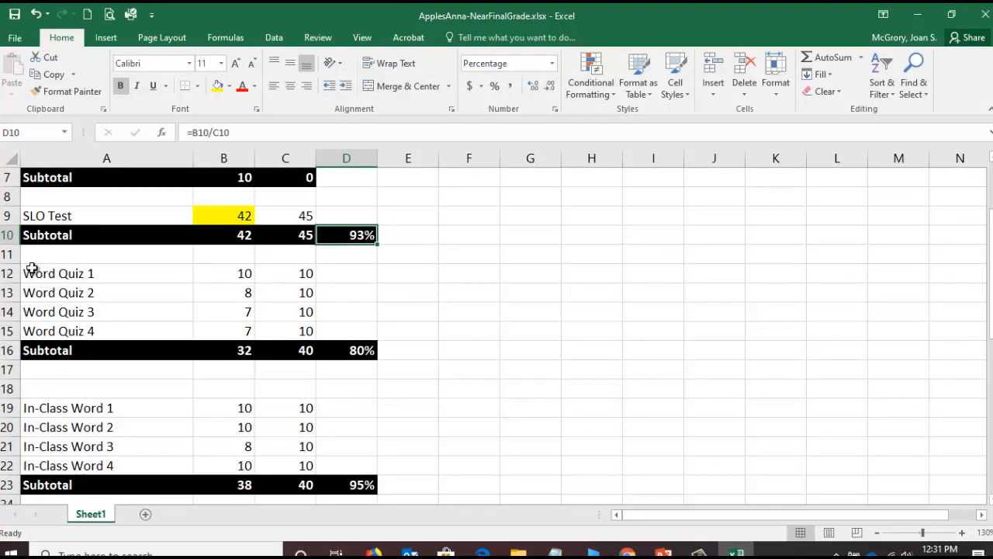
left_click(35, 273)
left_click(48, 292)
left_click(67, 315)
left_click(70, 331)
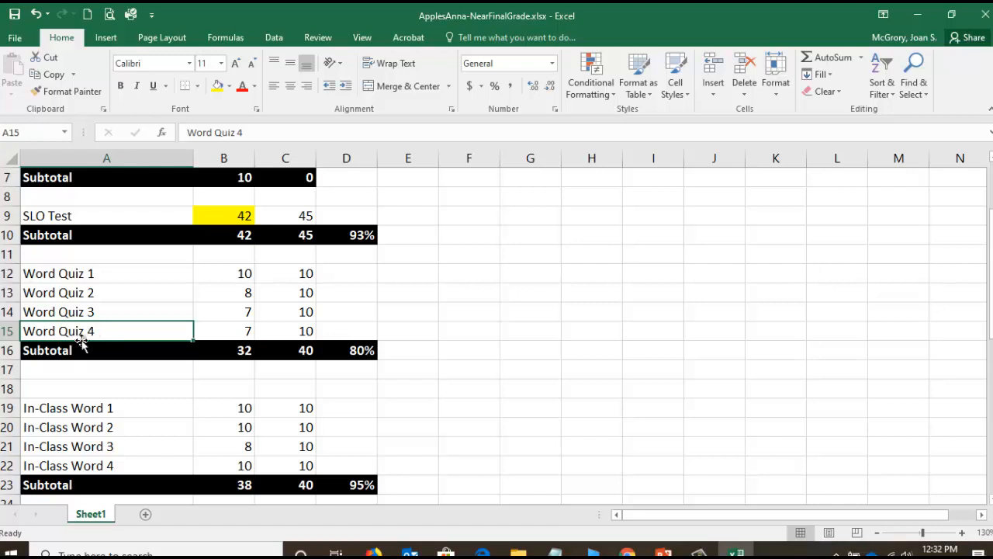
left_click(33, 351)
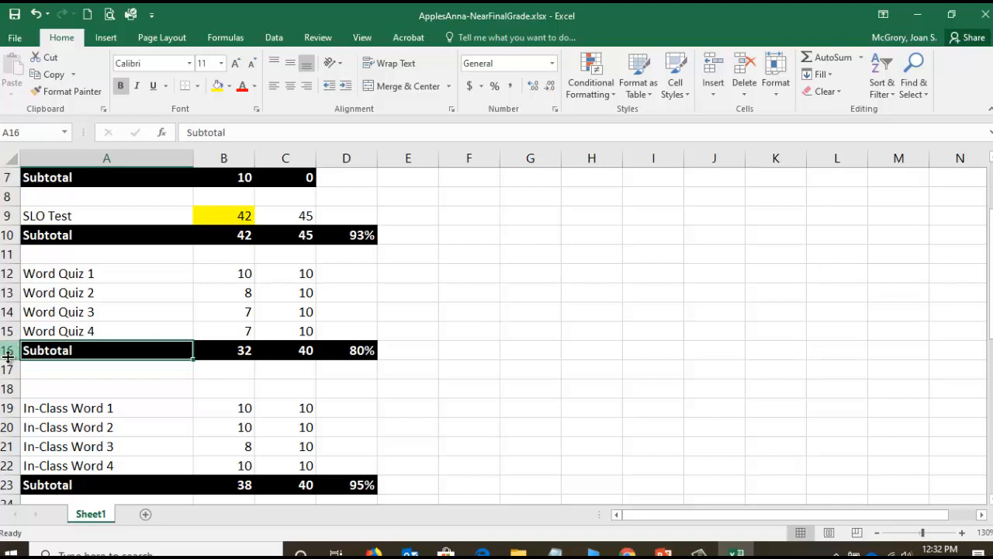
- Insert nine blank rows above the quiz subtotal in row 16
left_click(9, 350)
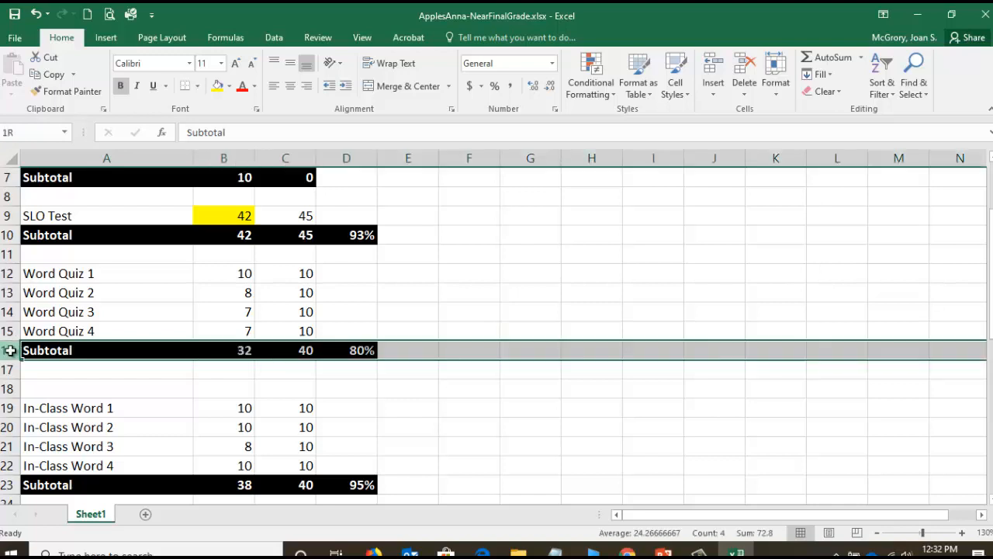
left_click_drag(10, 350, 7, 497)
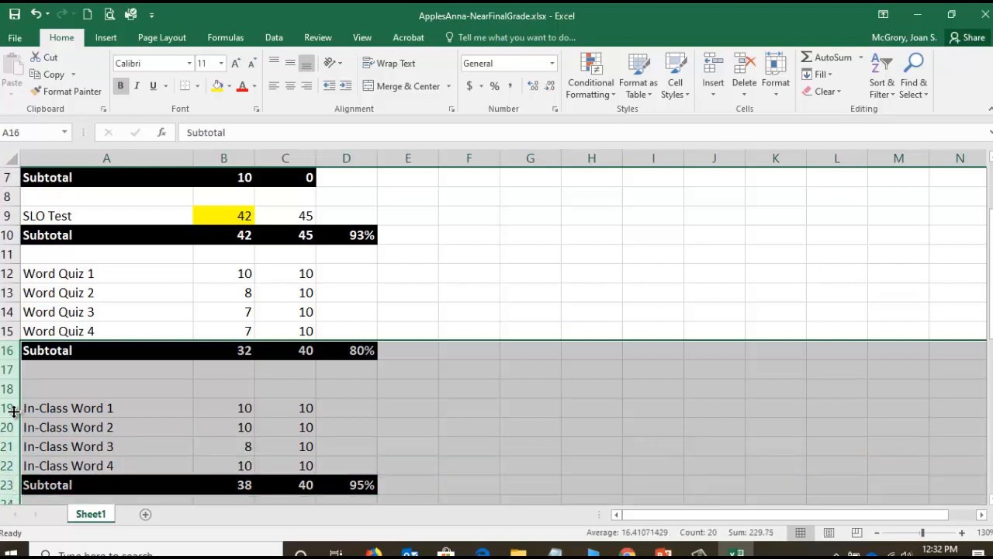
scroll(23, 369, "down", 2)
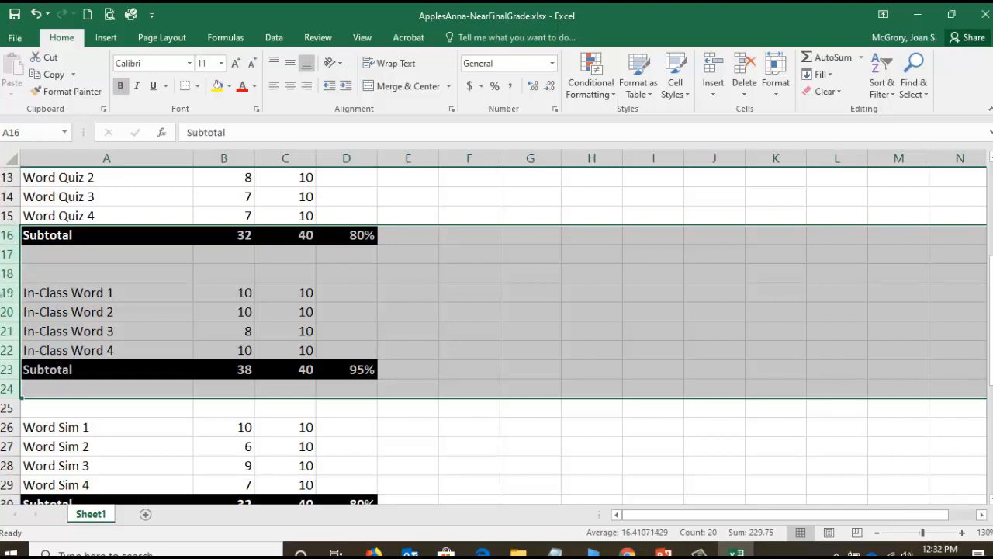
right_click(6, 273)
left_click(45, 375)
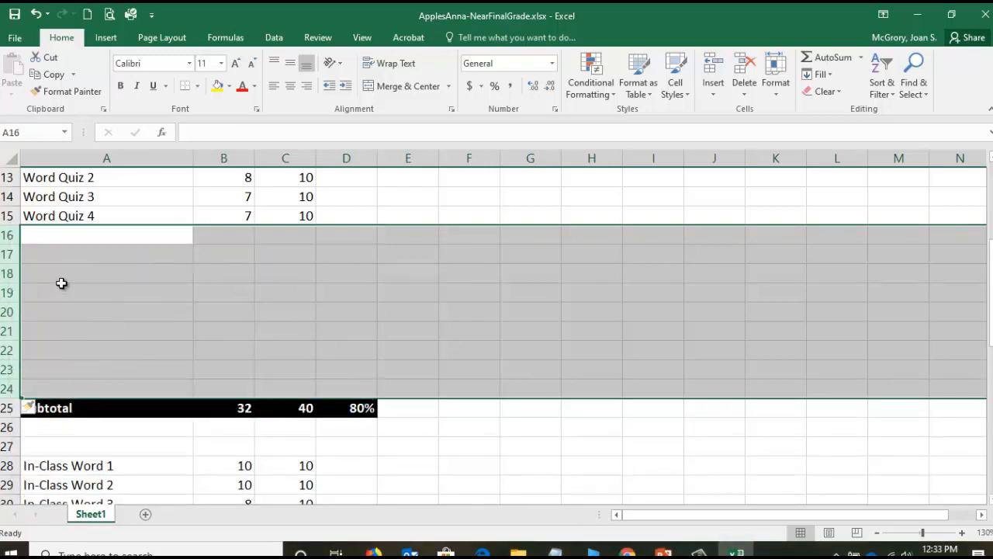
- Enter the assignment names Excel Quiz 1 through Excel Quiz 4 in cells A16 to A19
left_click(79, 231)
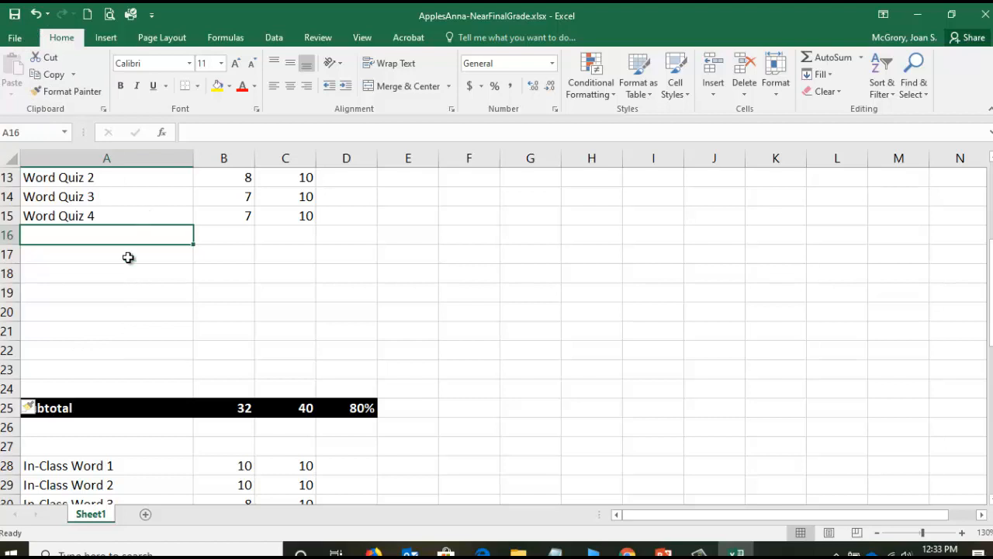
left_click_drag(991, 297, 991, 266)
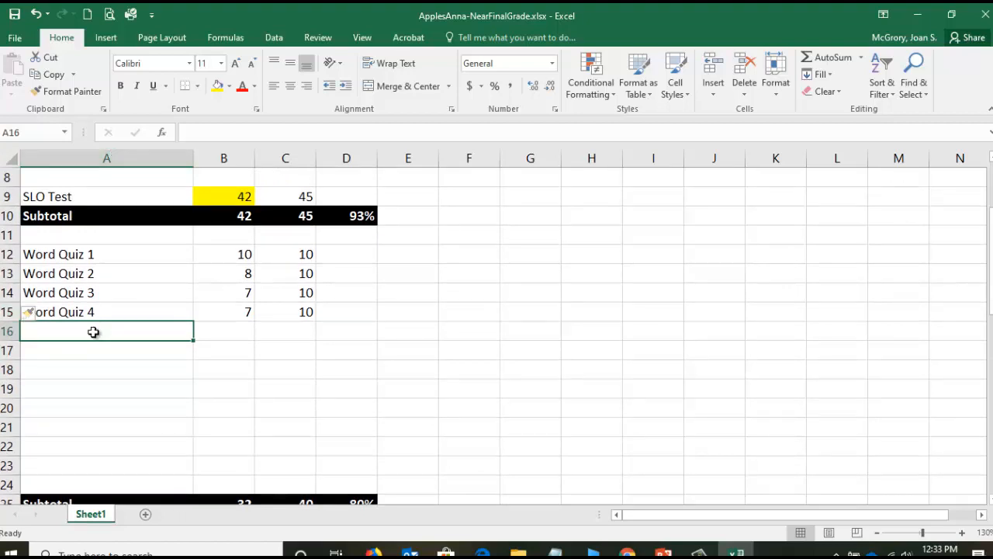
type("Excel Quiz")
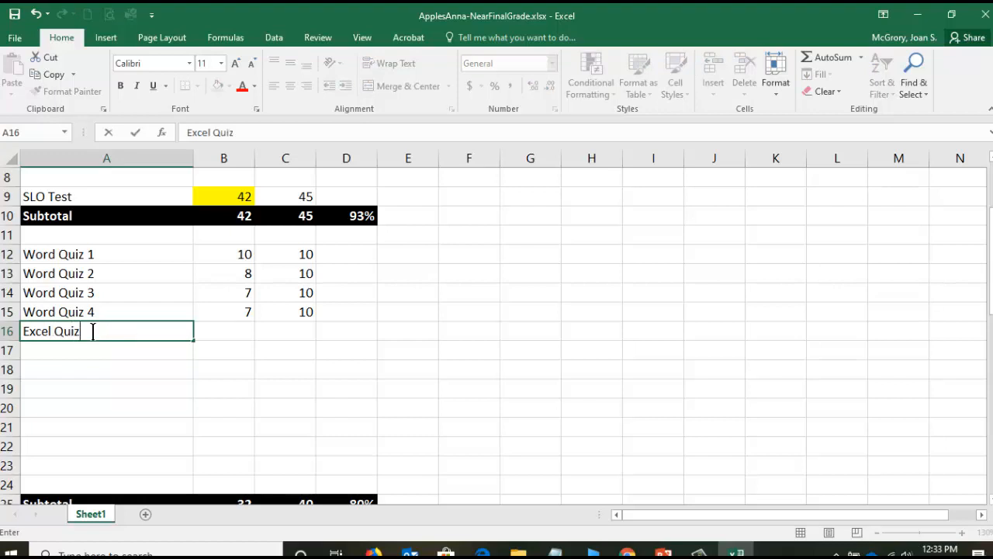
type(" 1")
key("Return")
type("Excel")
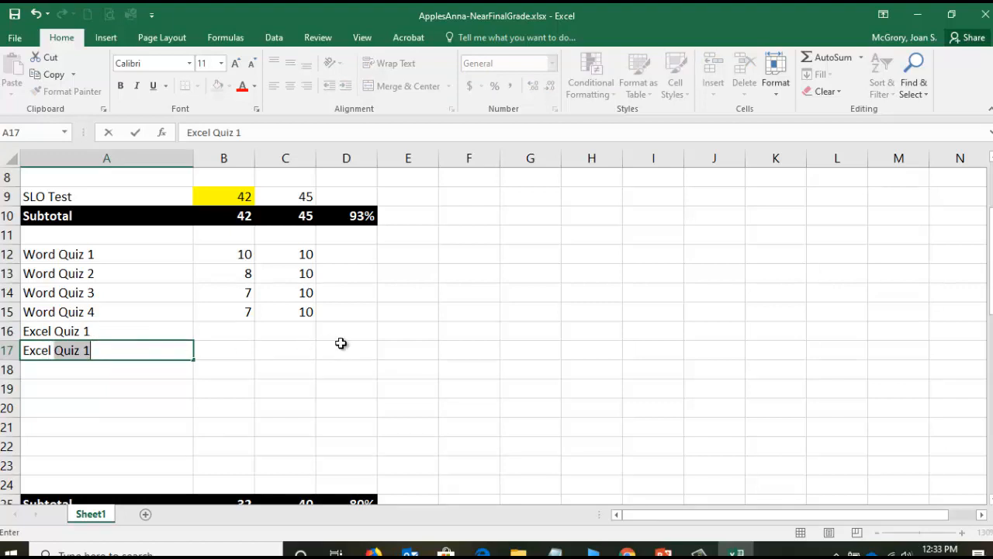
type(" Quiz 2")
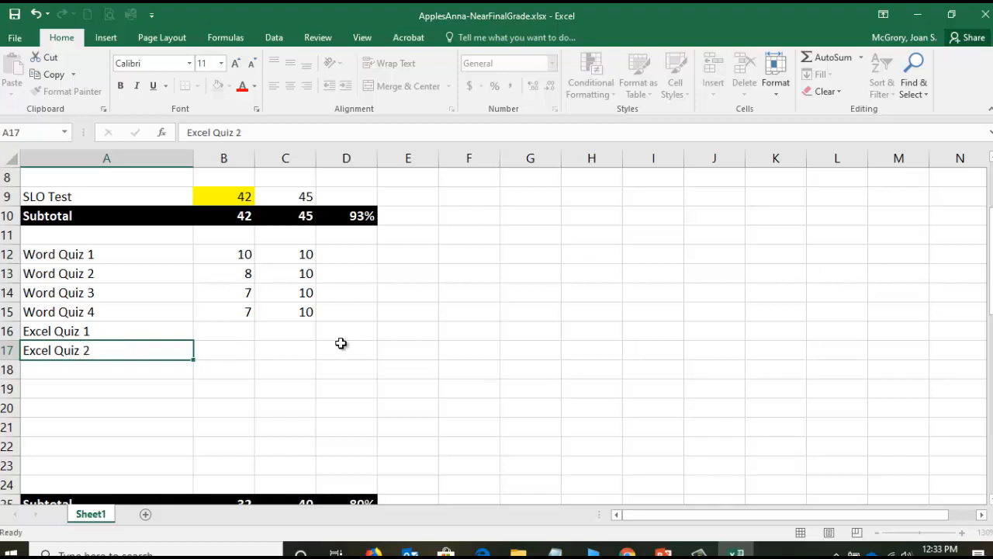
key("Return")
type("Excel Quiz 3")
key("Return")
type("Excel Quiz 4")
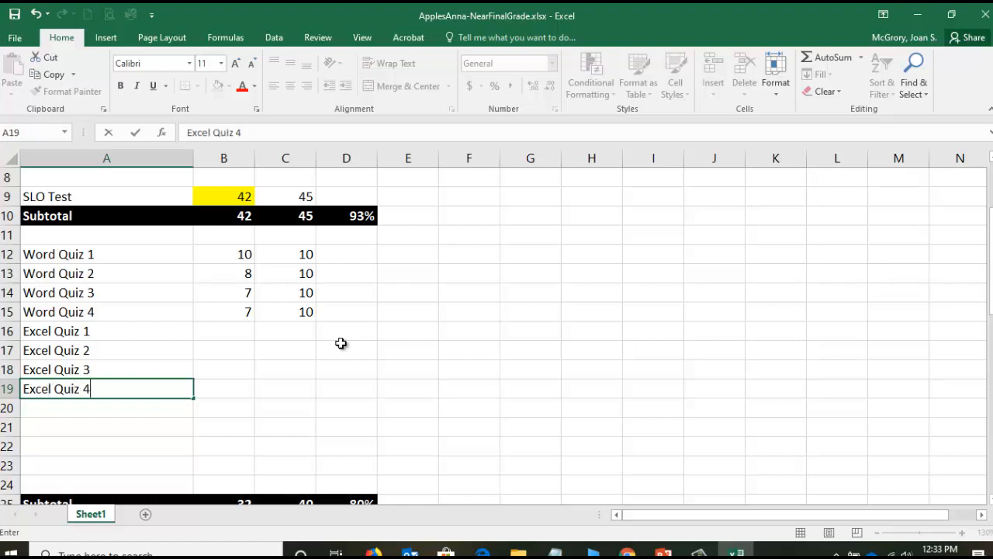
key("Return")
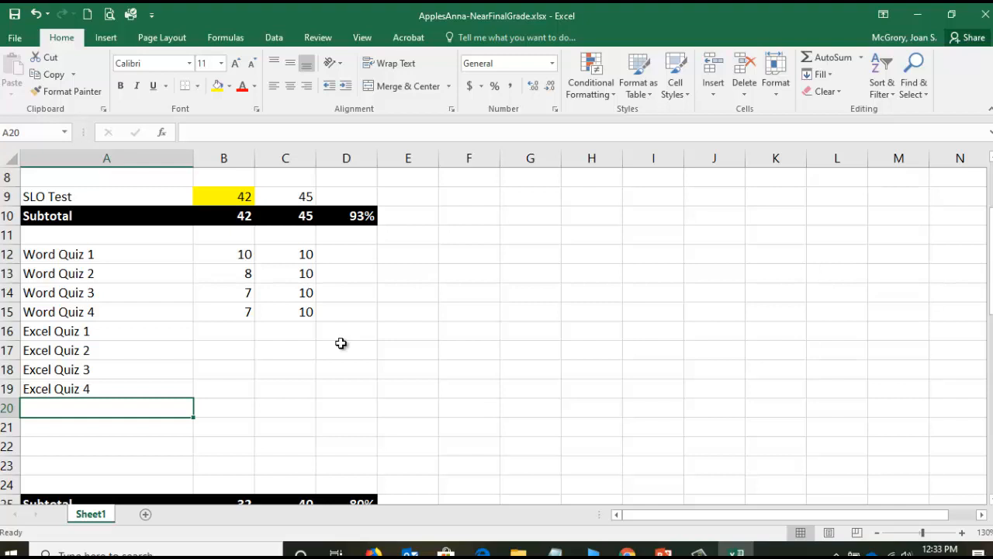
- Enter the assignment names PowerPoint Quiz 1 through PowerPoint Quiz 4 in cells A20 to A23, and save the workbook
type("PowerPoint Q")
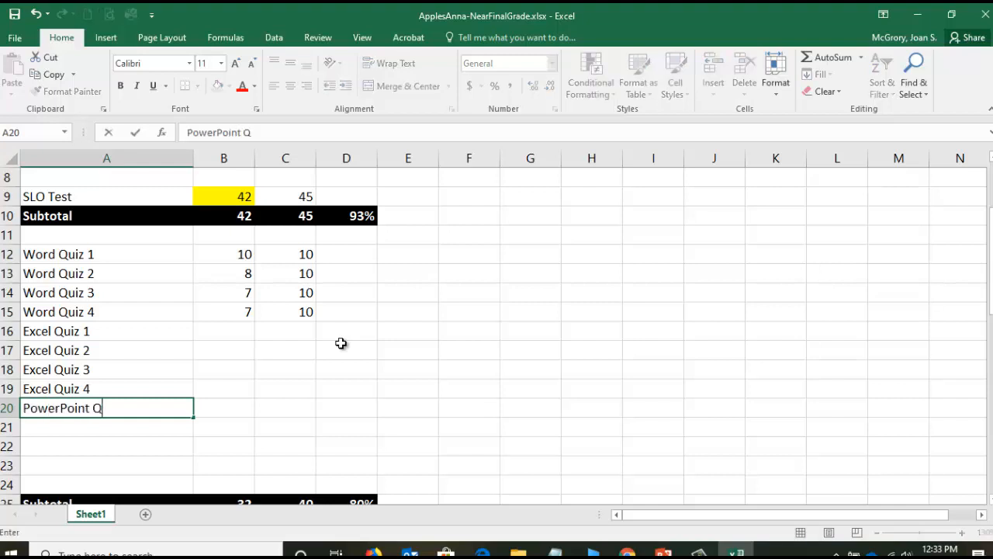
type("uiz 1")
key("Return")
type("PowerPo")
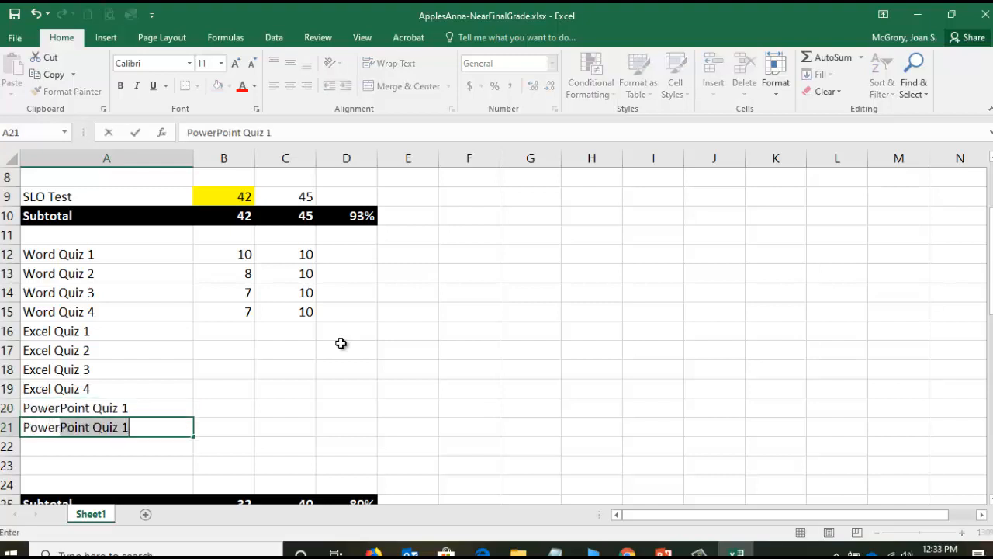
type("int Quiz 2")
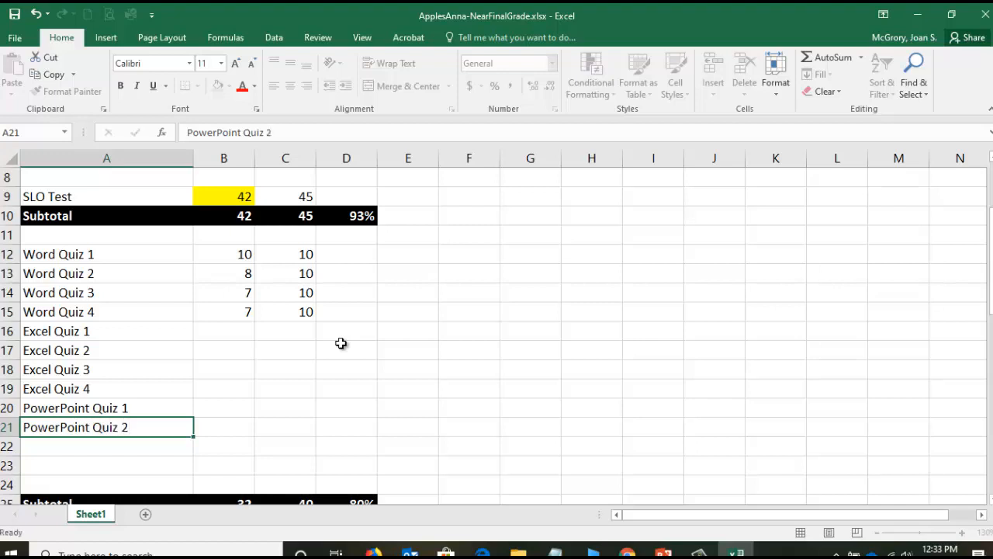
key("Return")
type("PowerPoint Q")
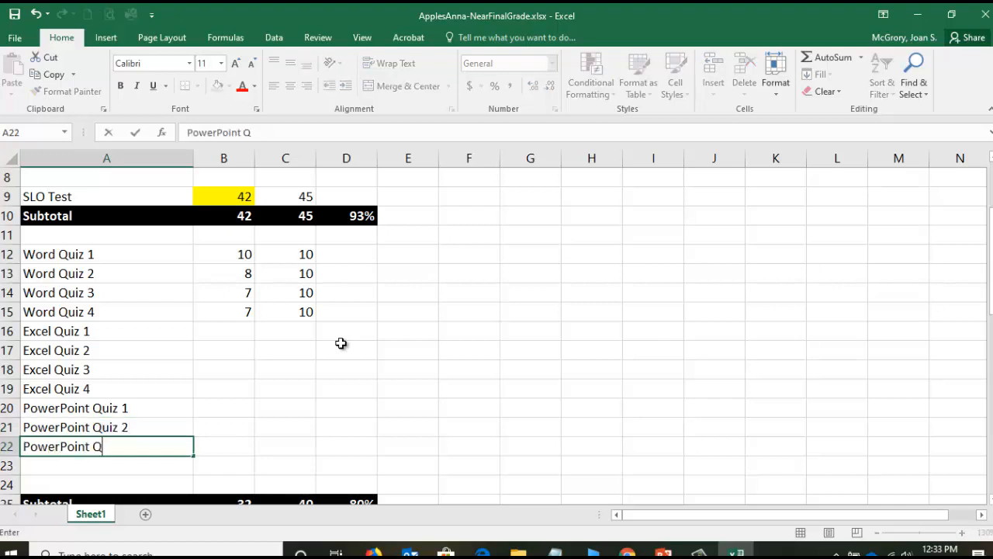
type("uiz 3")
key("Return")
type("Power")
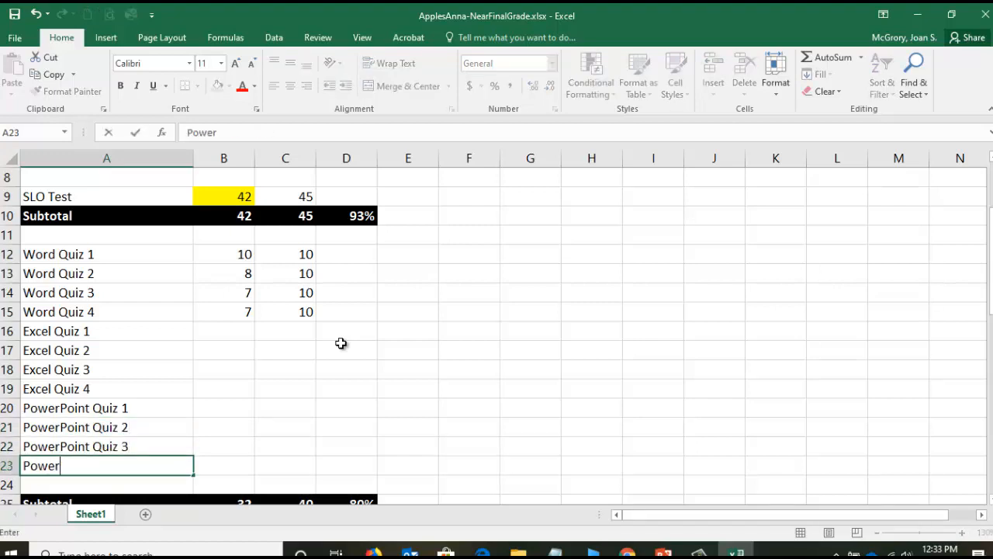
type("Point Quiz")
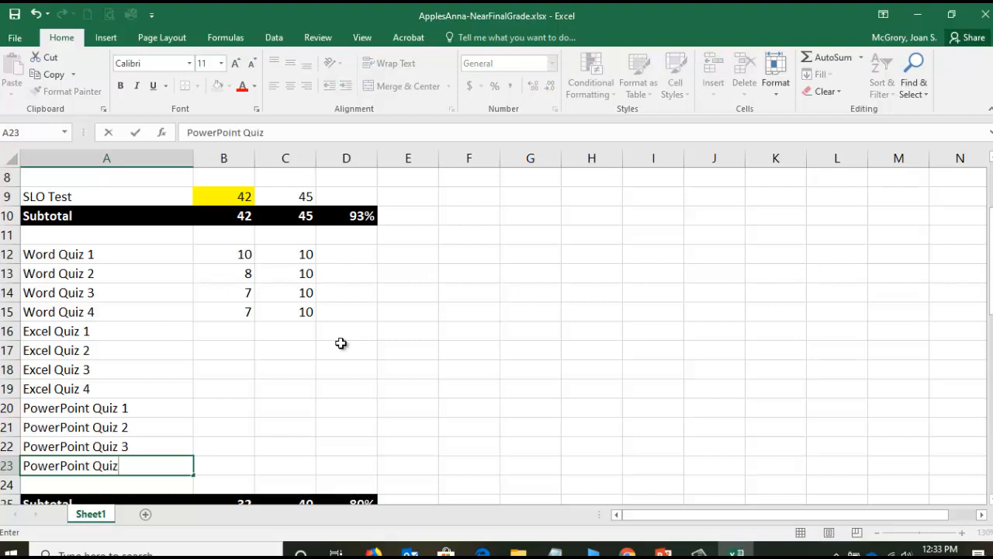
type(" 4")
key("Return")
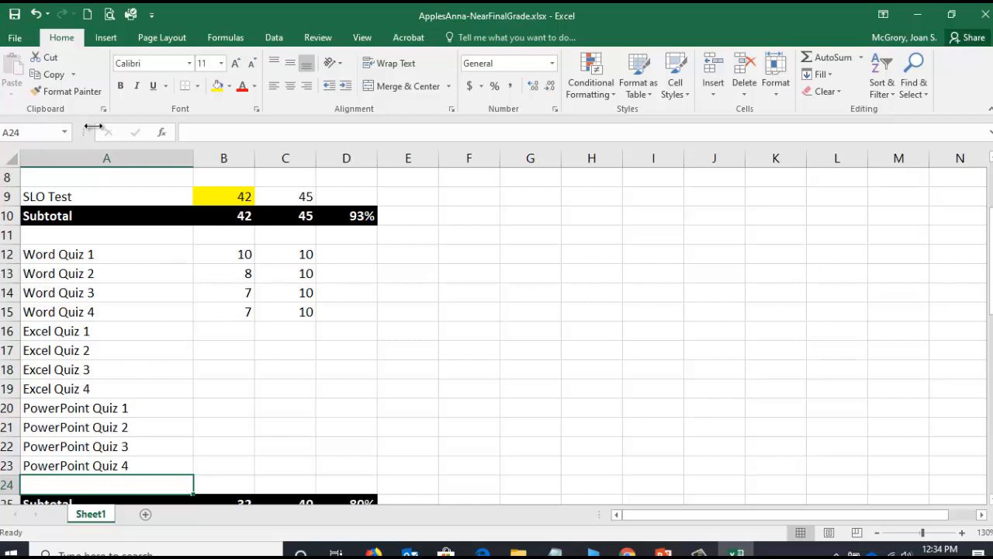
left_click(15, 14)
- Fill the 10 points possible from Word Quiz 4 in C15 down to PowerPoint Quiz 4 in C23
left_click(302, 256)
left_click(297, 280)
left_click(296, 291)
left_click(297, 312)
left_click(300, 332)
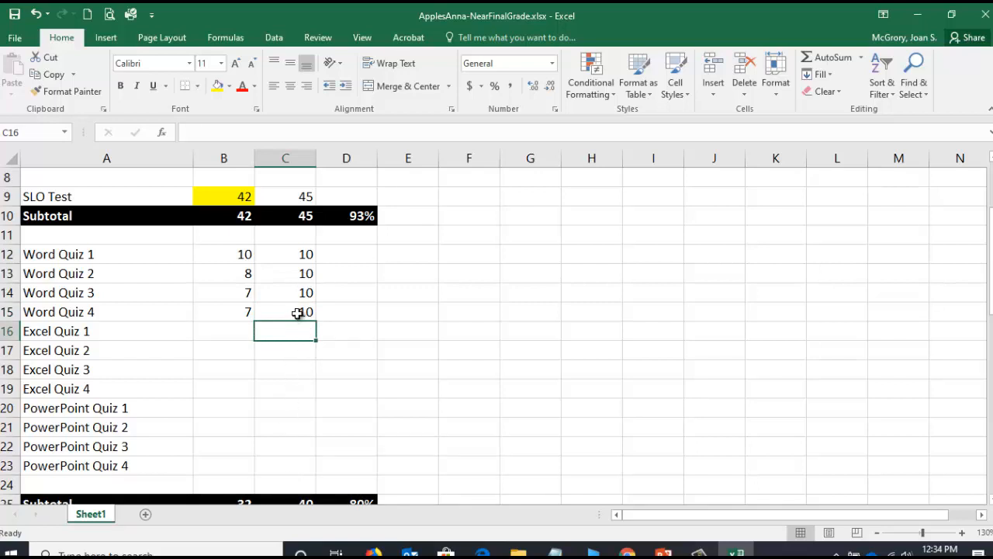
left_click(301, 309)
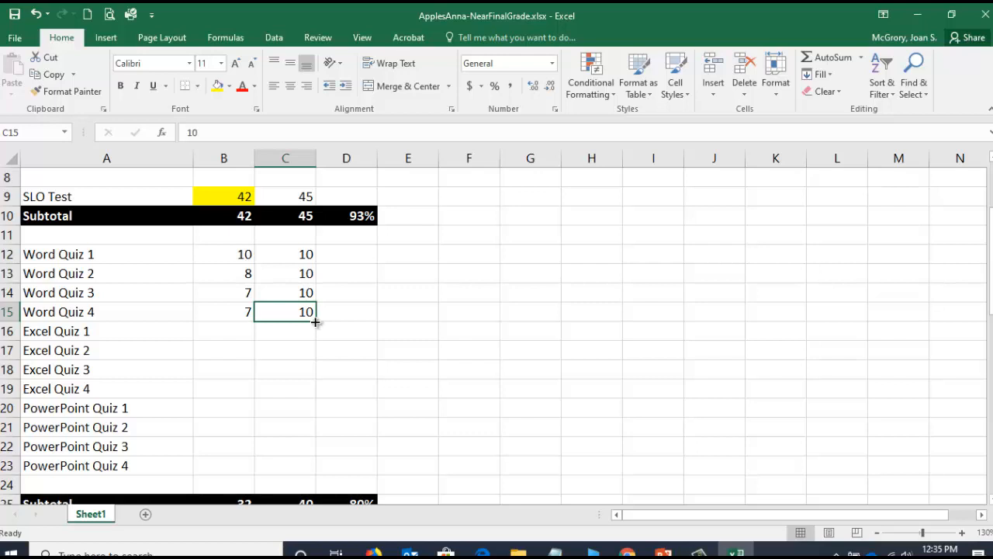
left_click_drag(315, 321, 316, 417)
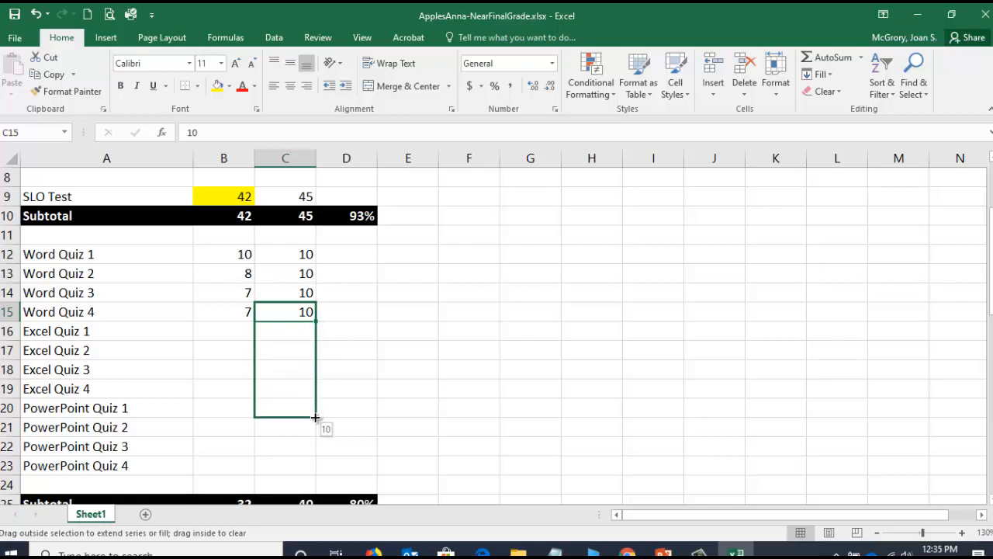
left_click_drag(315, 419, 309, 470)
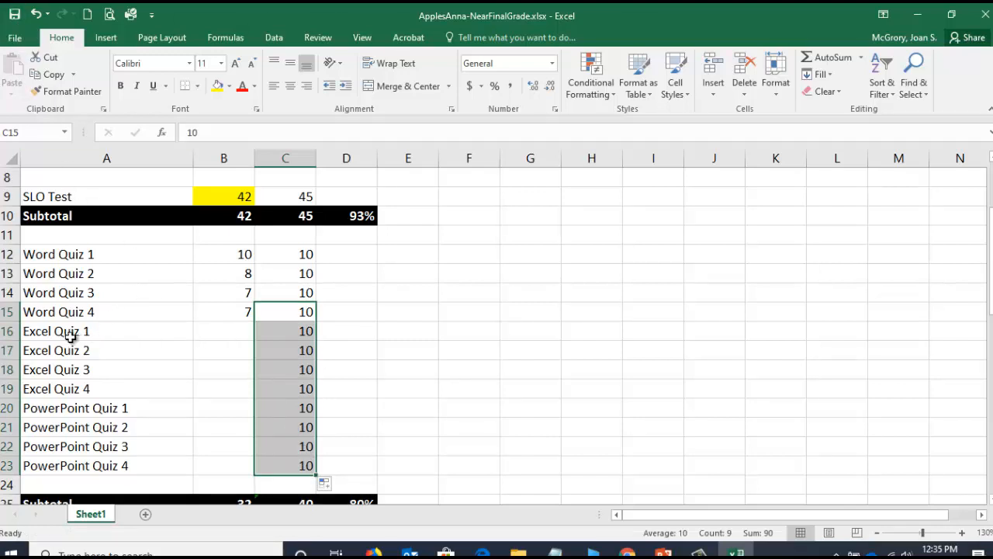
- Switch to Chrome, open the Grades page of the PAWS course, and examine the points recorded for the Word, Excel and PowerPoint quizzes
left_click(228, 332)
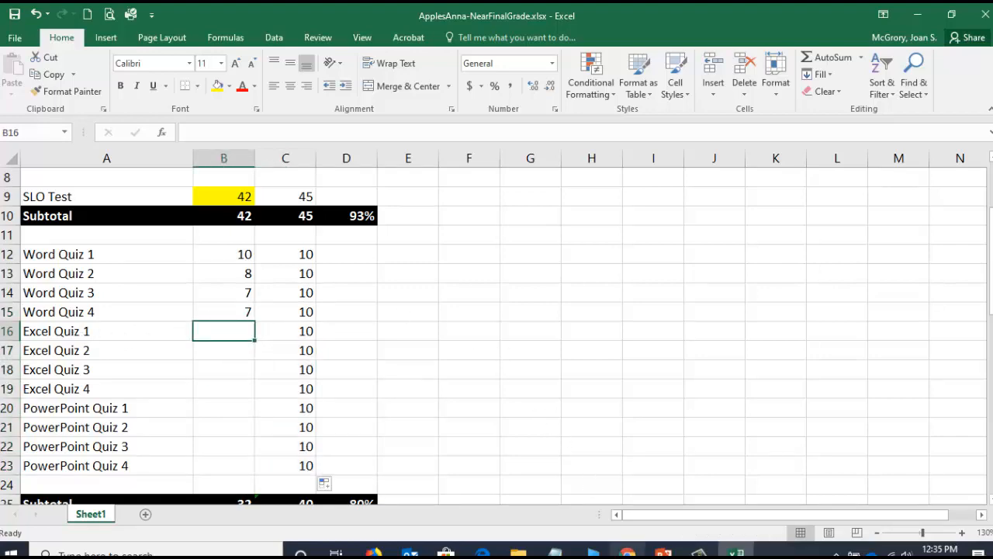
left_click(627, 552)
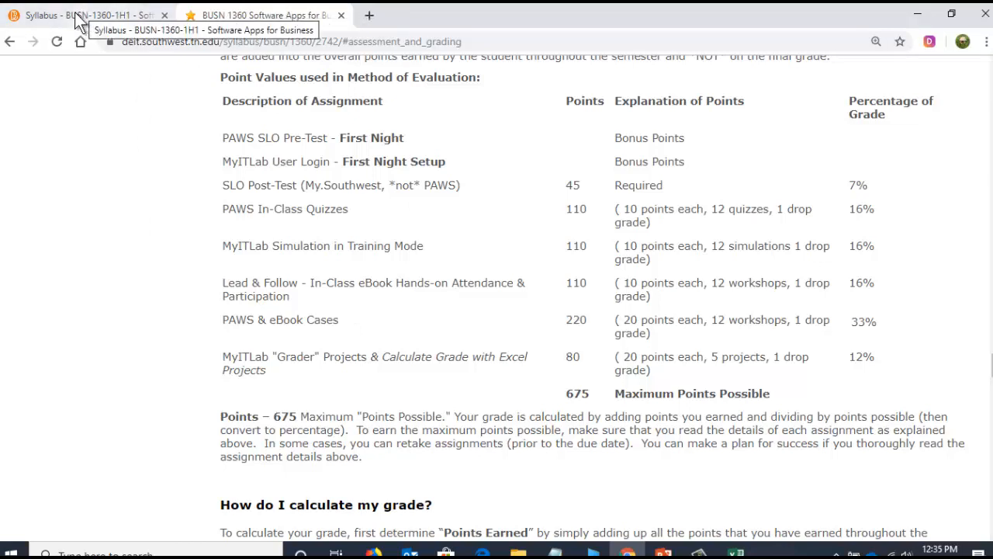
left_click(75, 24)
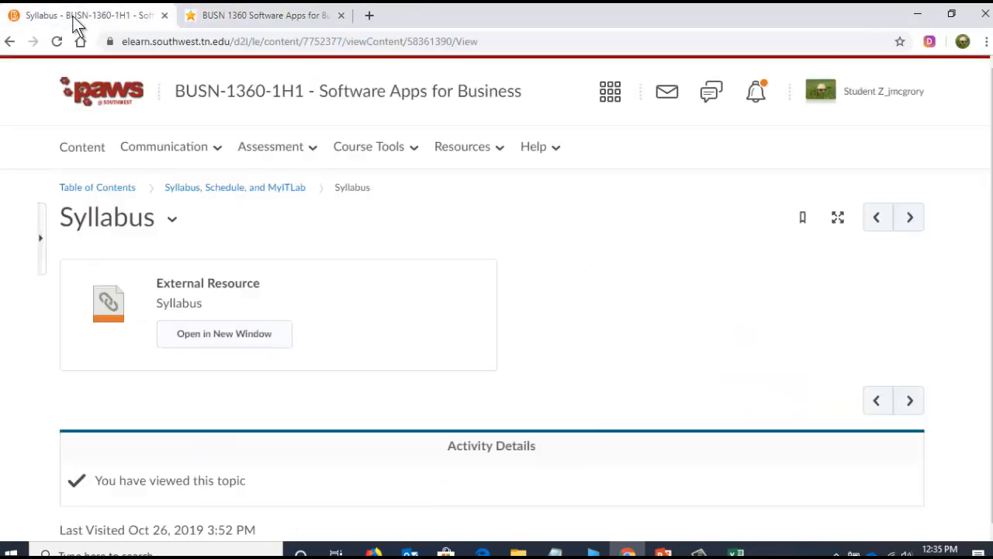
left_click(291, 155)
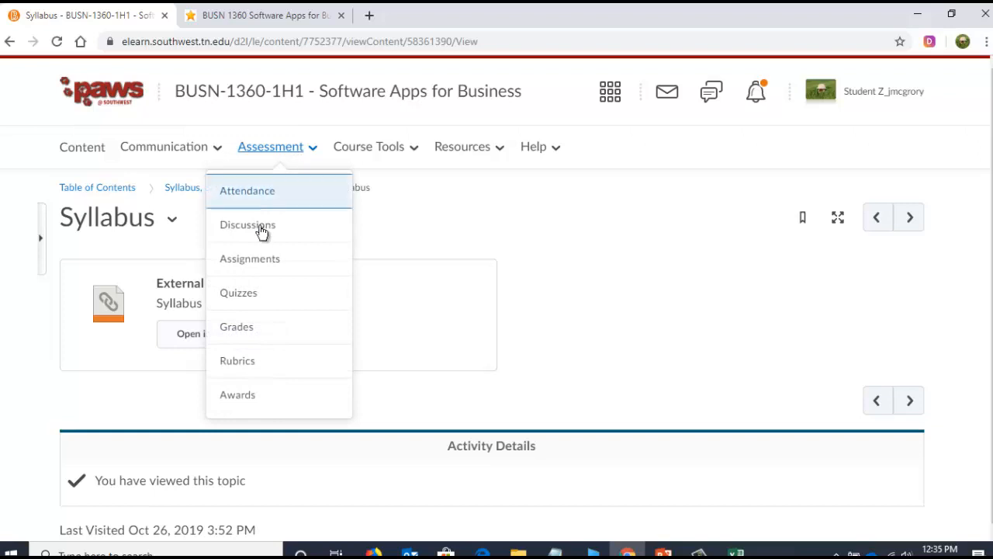
left_click(261, 326)
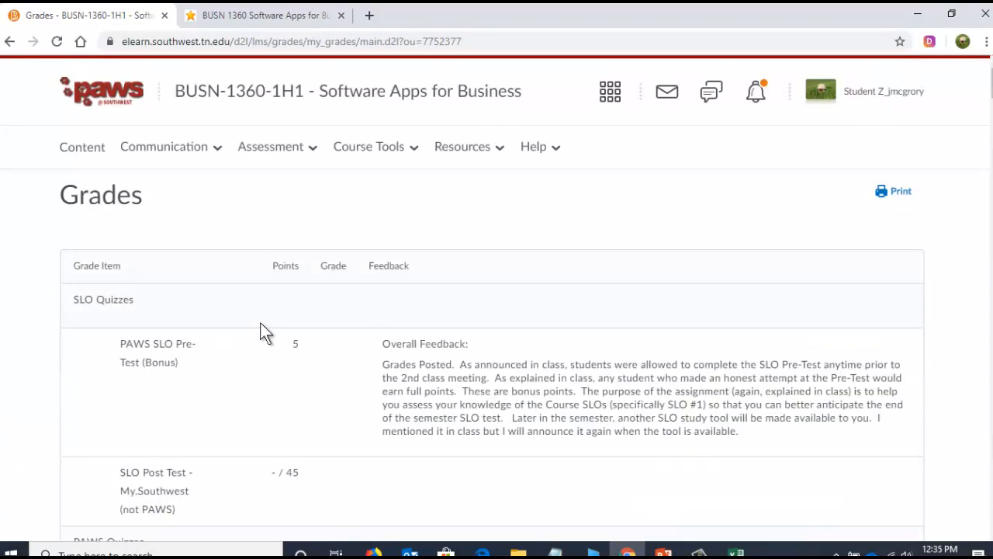
scroll(261, 326, "down", 1)
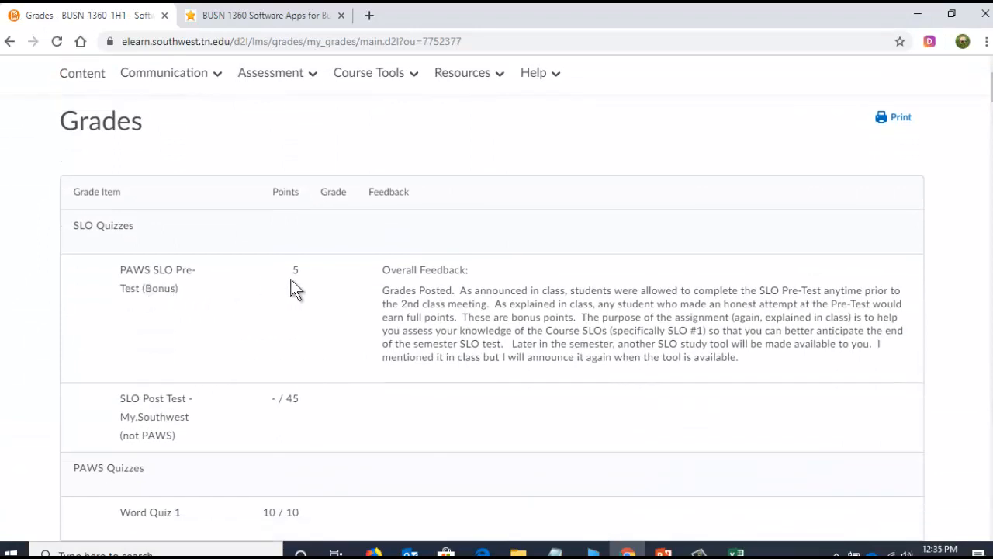
scroll(224, 365, "down", 1)
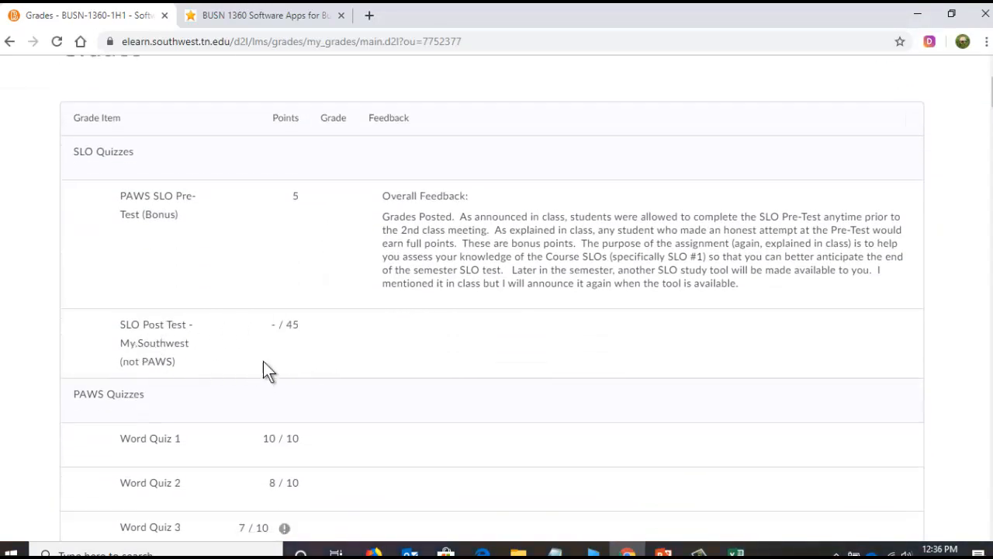
scroll(273, 360, "down", 2)
scroll(293, 342, "down", 1)
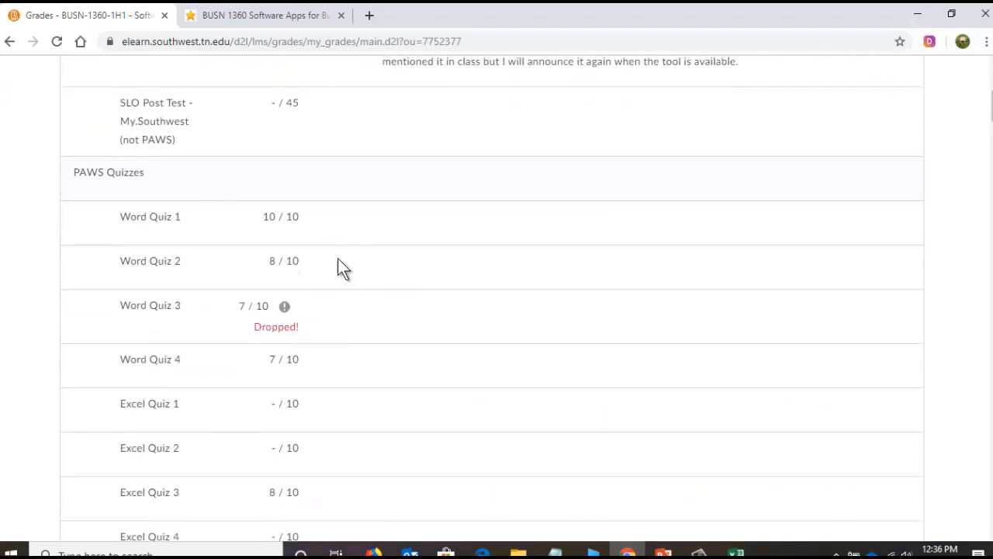
scroll(176, 326, "down", 2)
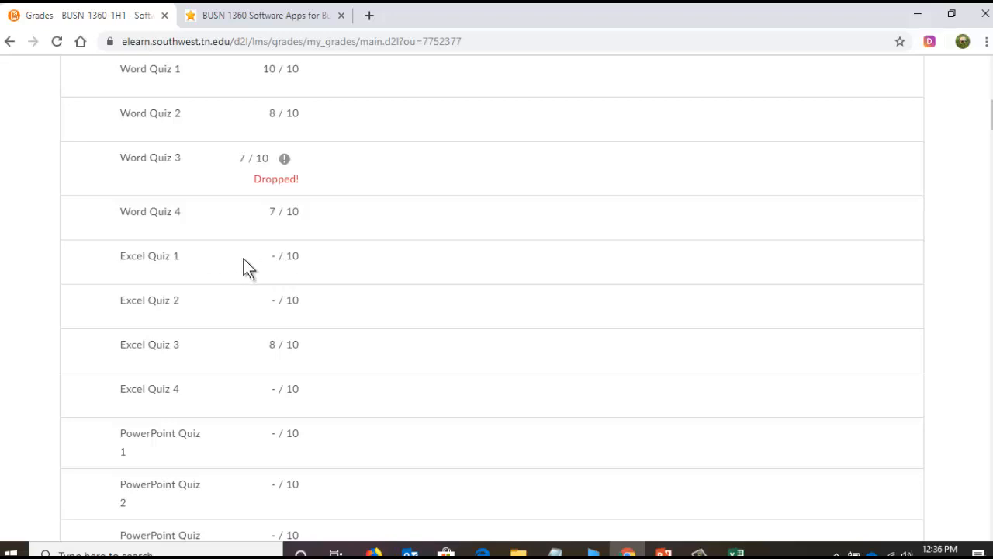
- Switch to Excel and enter 0 points for Excel Quiz 1 in B16 and Excel Quiz 2 in B17, checking against the PAWS grades in Chrome
left_click(736, 553)
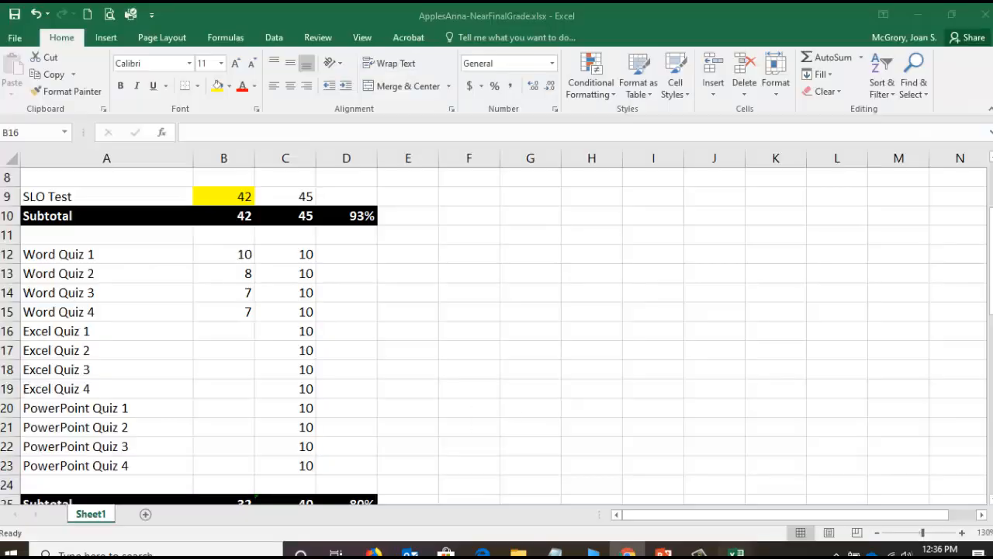
type("0")
key("Return")
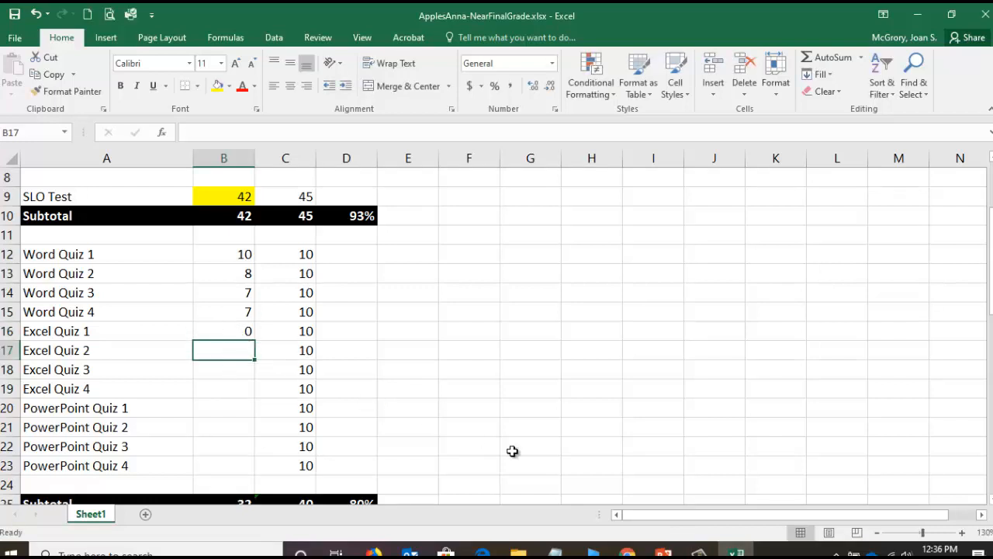
key("alt+Tab")
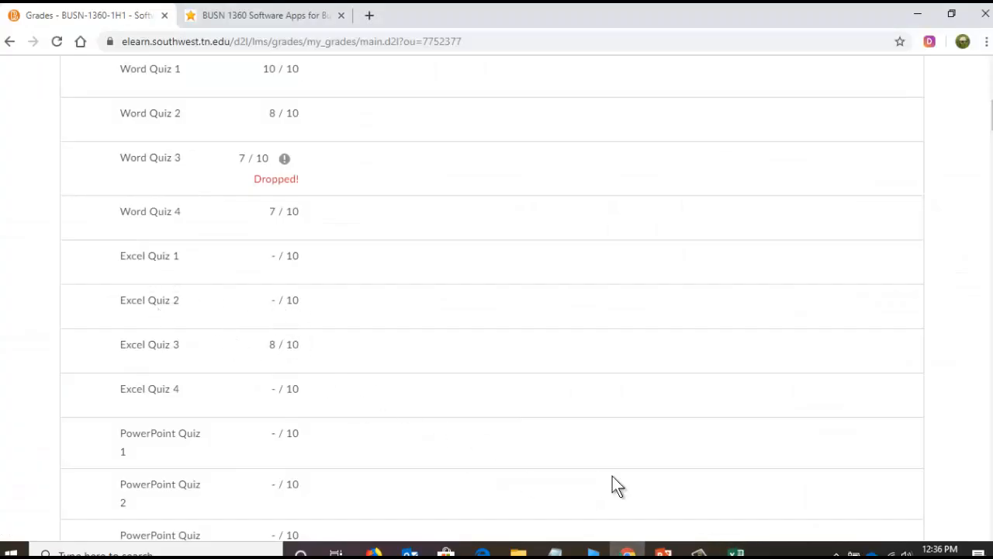
key("alt+Tab")
type("0")
key("Return")
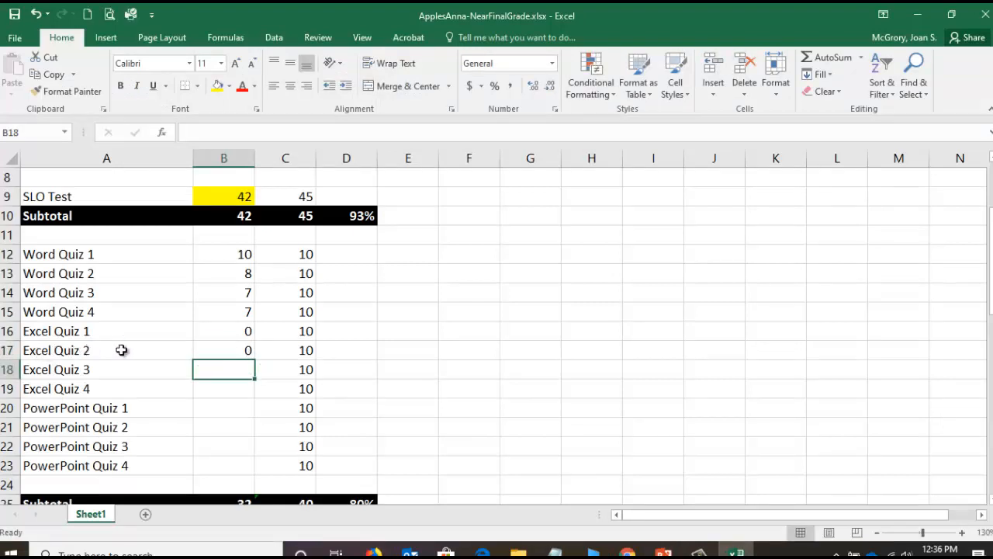
- Check Excel Quiz 3 on the PAWS grades page, and enter 8 points for it in B18 and 10 for Excel Quiz 4 in B19
left_click(233, 350)
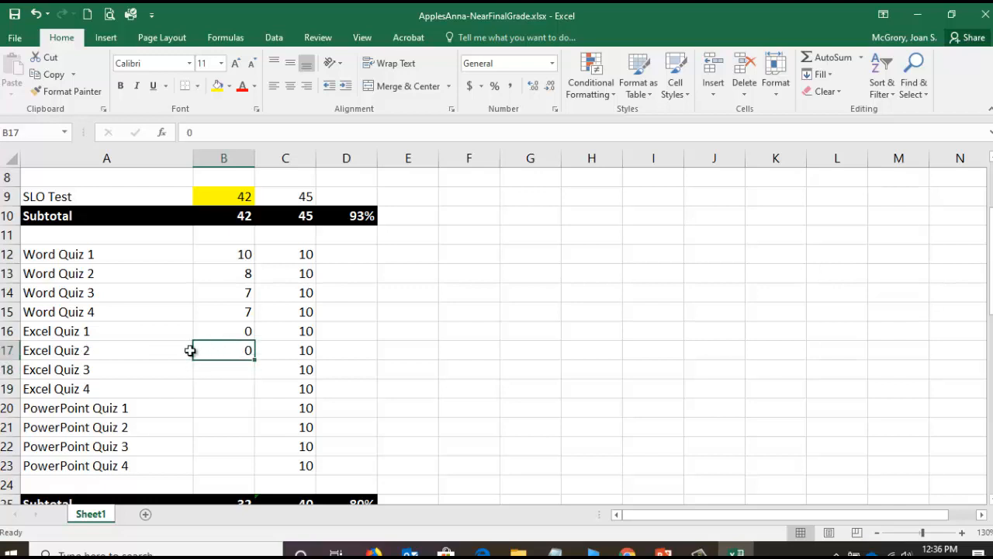
left_click(233, 374)
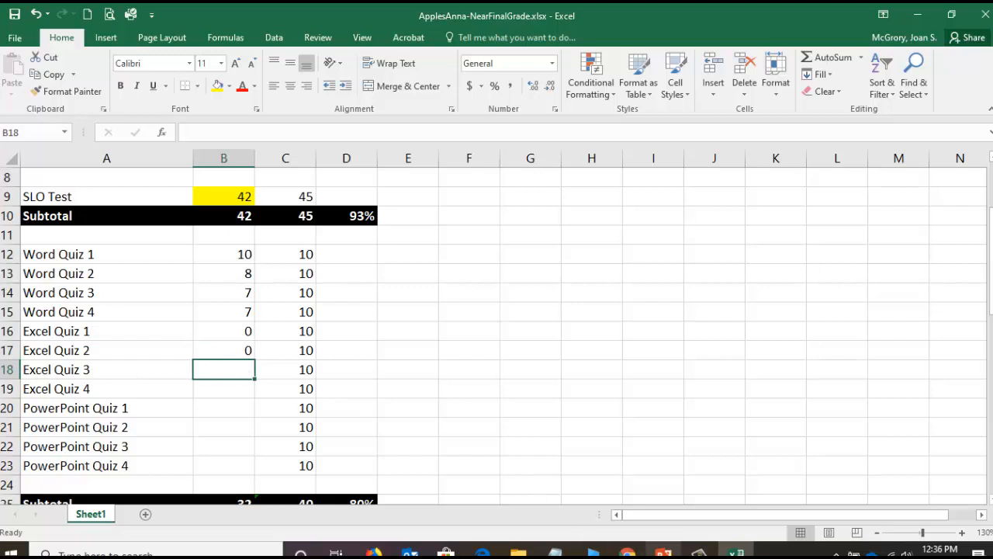
left_click(628, 552)
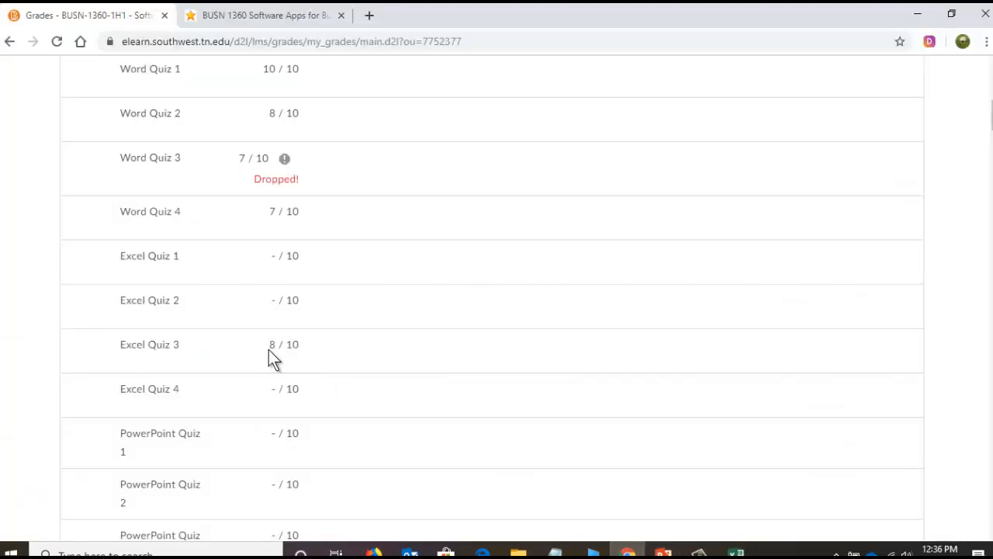
left_click(737, 552)
type("8")
key("Return")
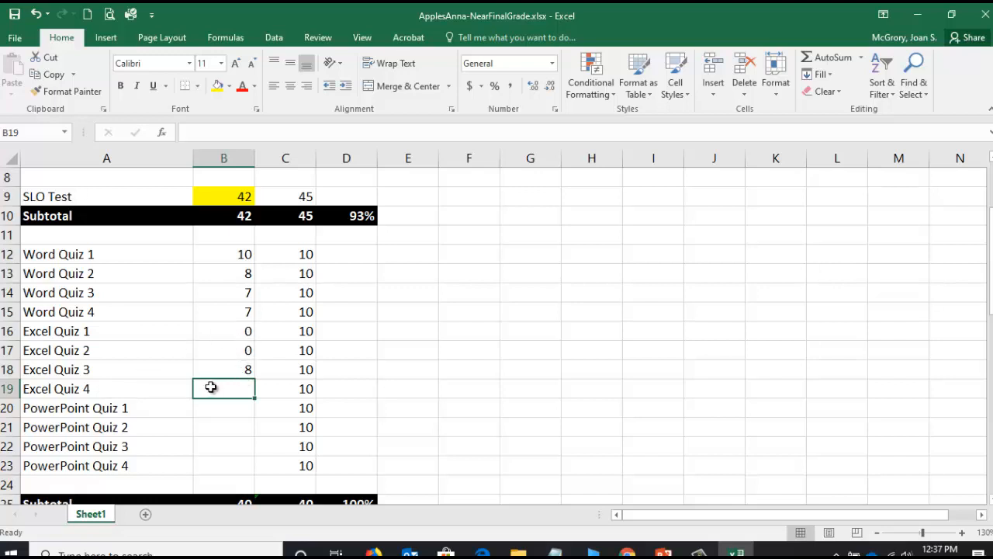
type("10")
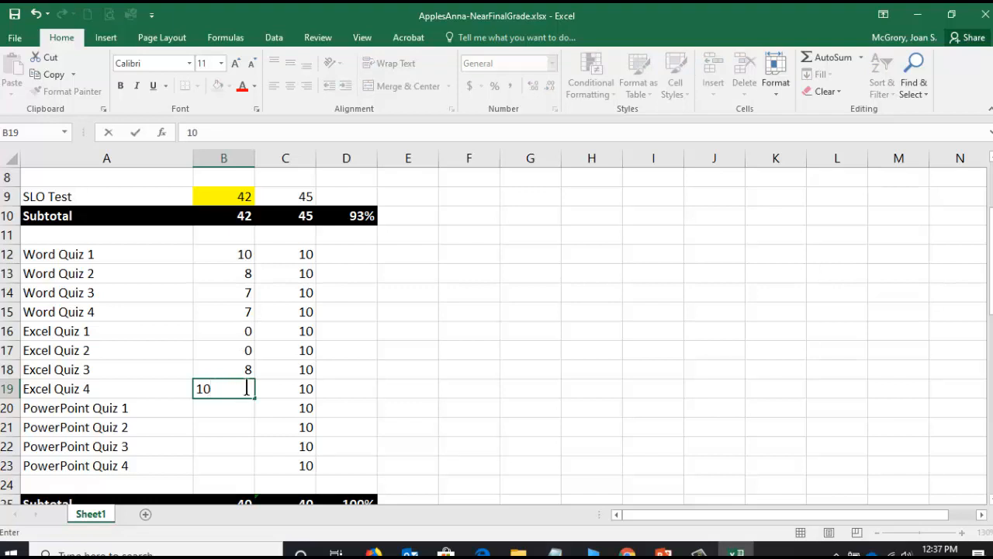
key("Return")
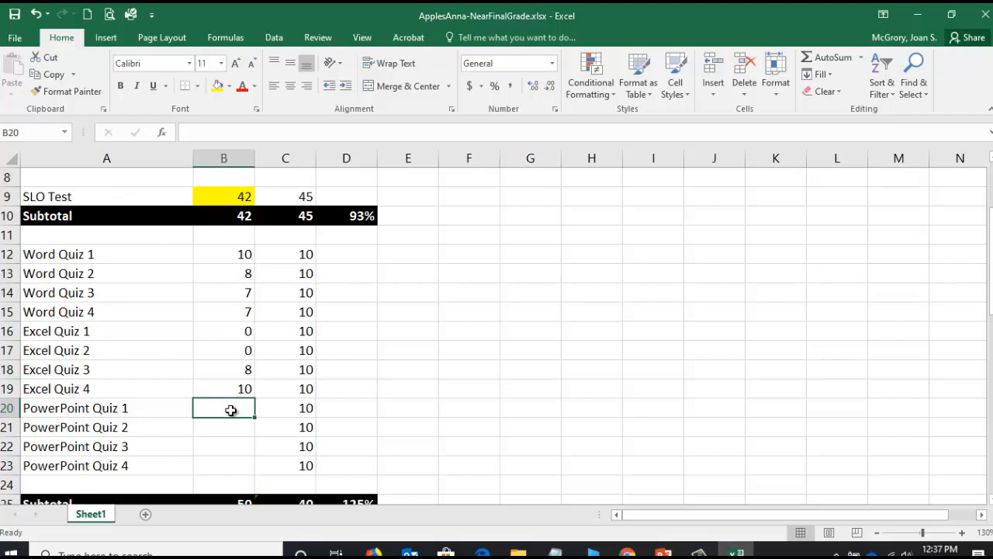
- Highlight the empty PowerPoint Quiz 1 to 4 score cells B20 to B23 in yellow and save the workbook
left_click_drag(229, 414, 228, 462)
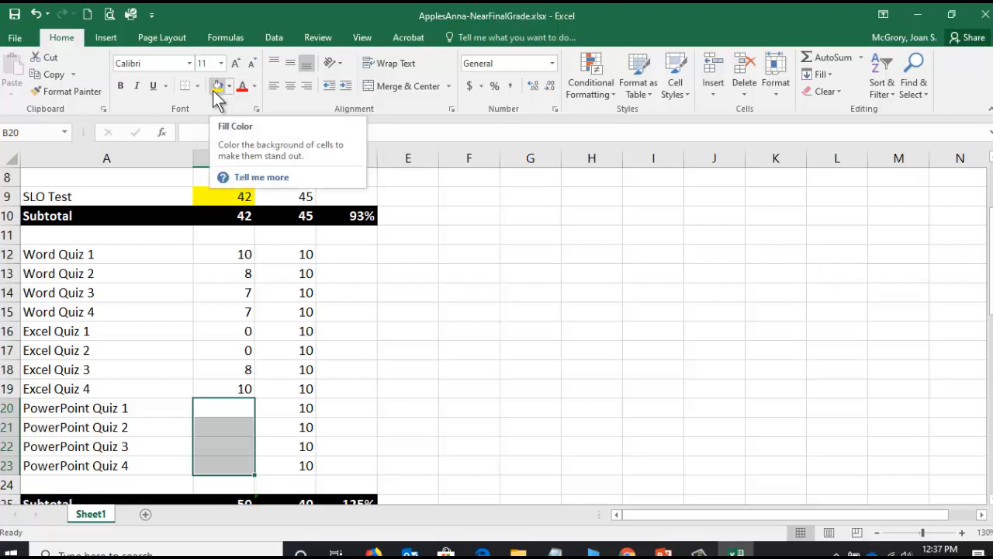
left_click(216, 86)
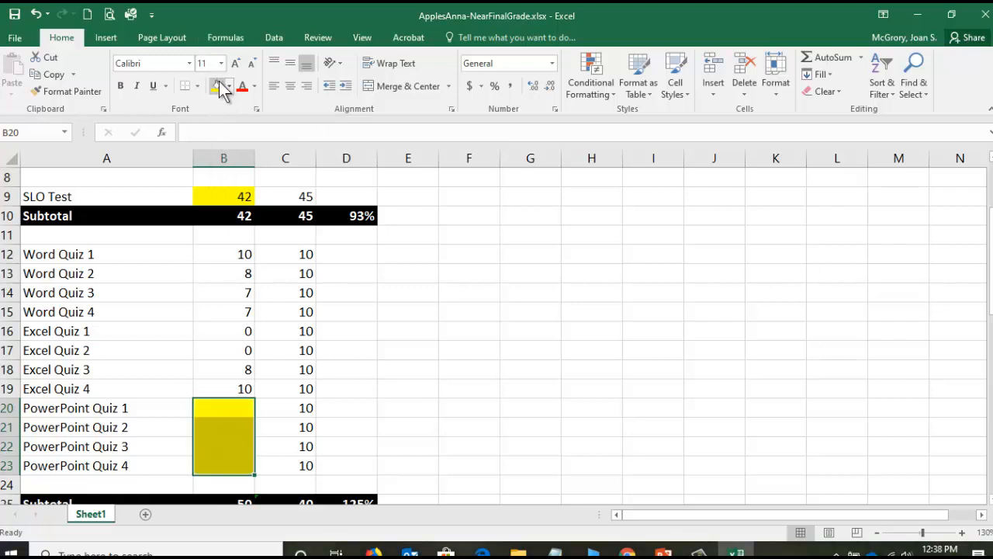
left_click(13, 15)
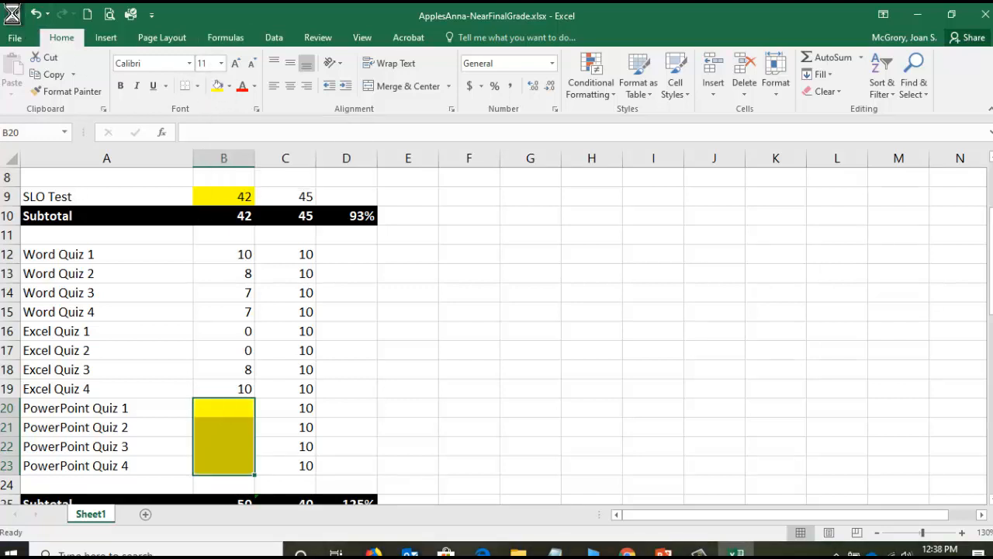
left_click(220, 409)
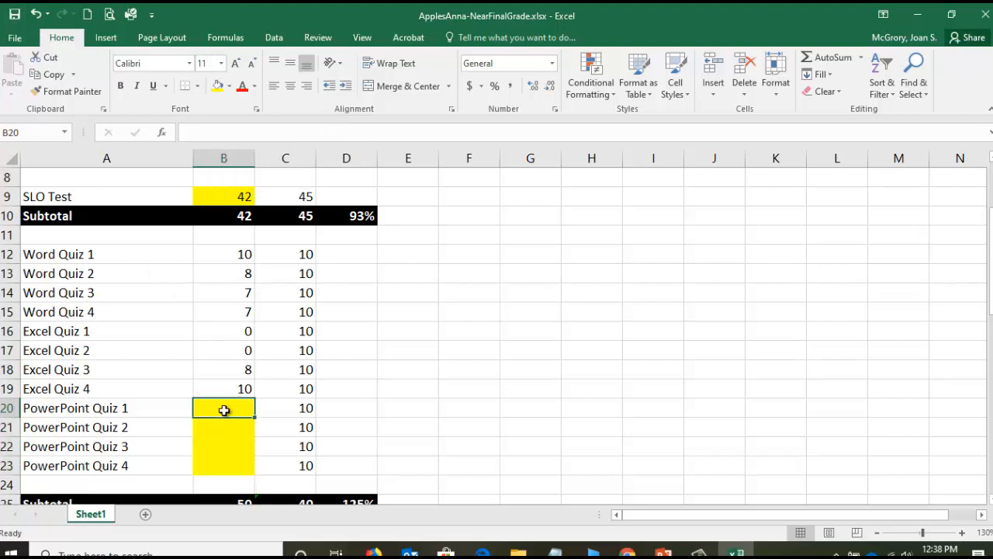
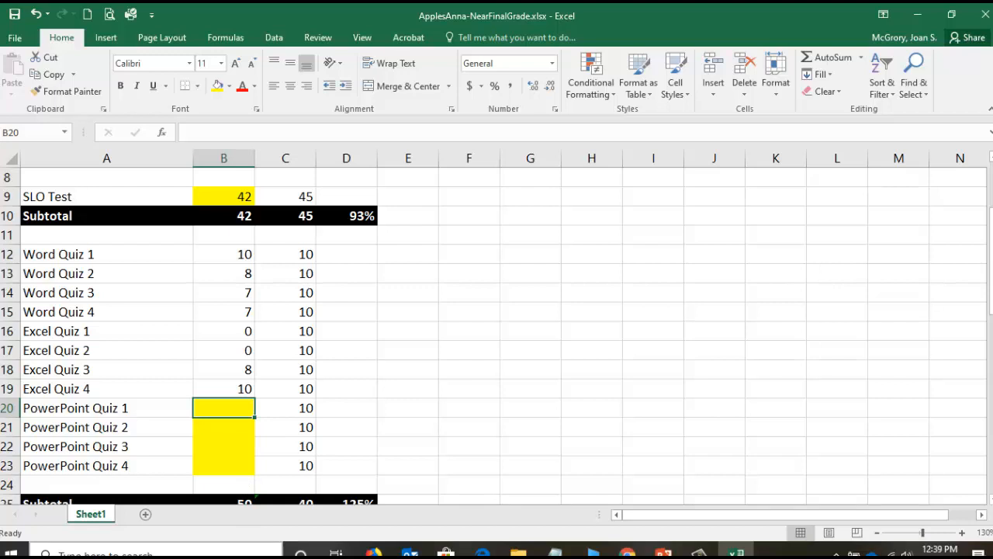
- Enter estimated scores of 8, 9, 7 and 8 for PowerPoint Quiz 1 to 4 in B20 to B23
type("8")
key("Return")
type("9")
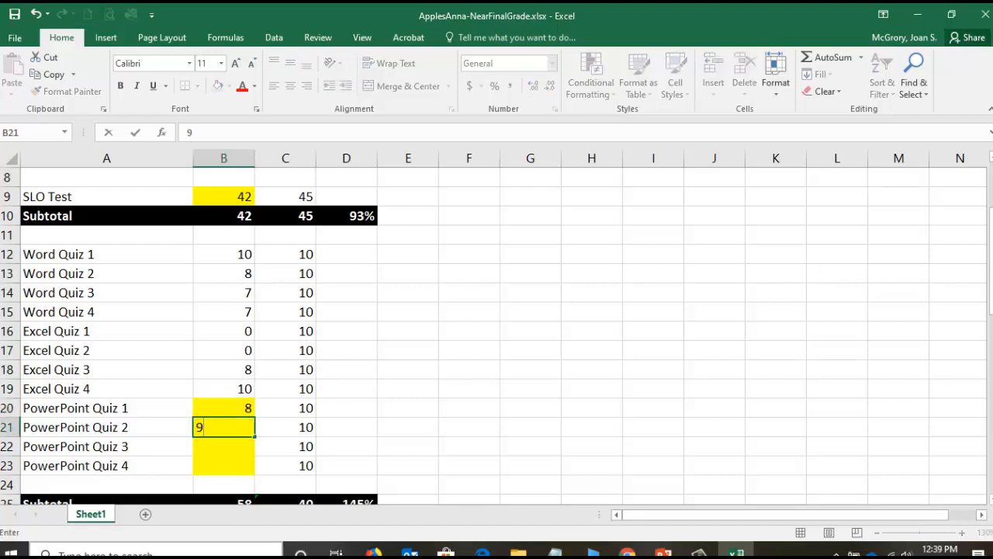
key("Return")
type("7")
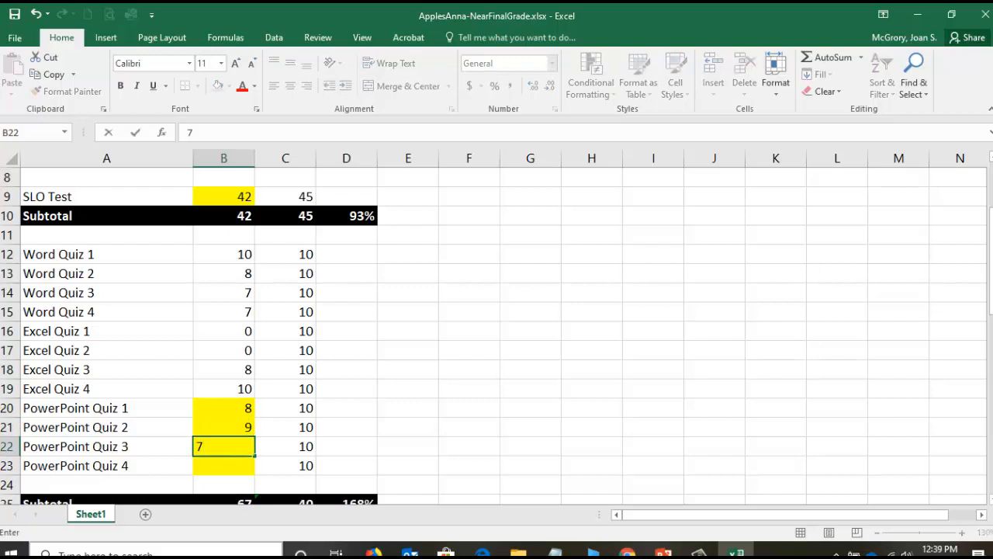
key("Return")
type("8")
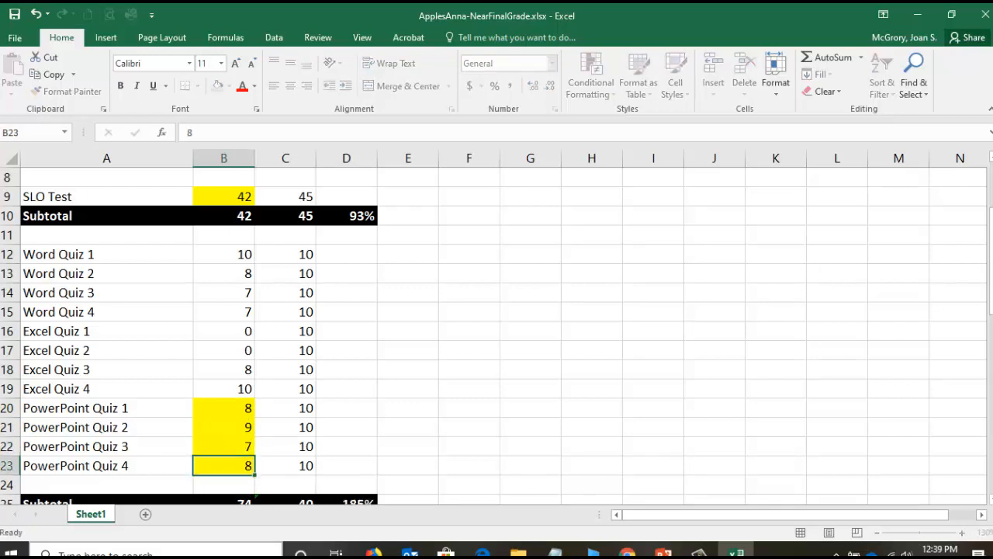
key("Return")
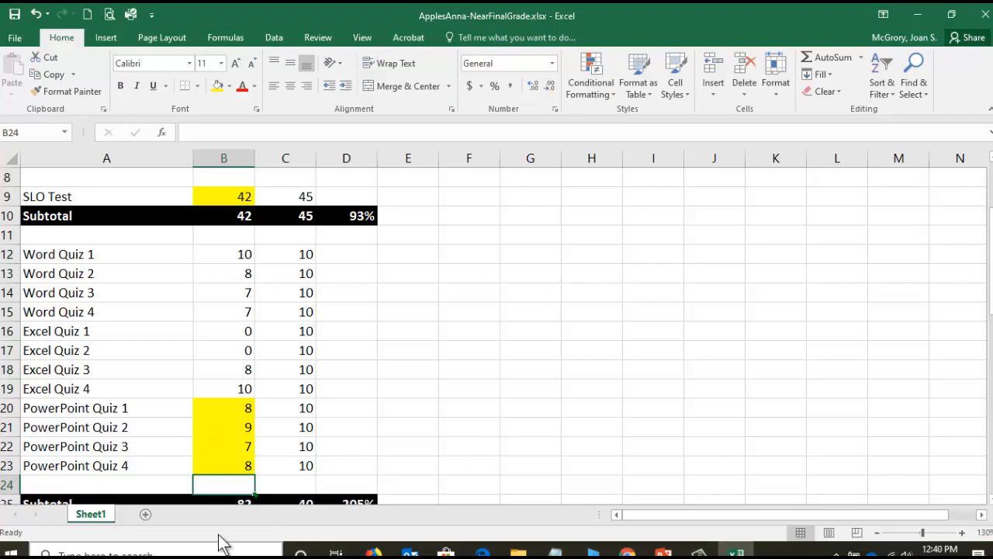
- Review the quiz, In-Class Word and Word Sim sections of the sheet together with their subtotal rows
scroll(259, 416, "down", 2)
scroll(259, 424, "down", 1)
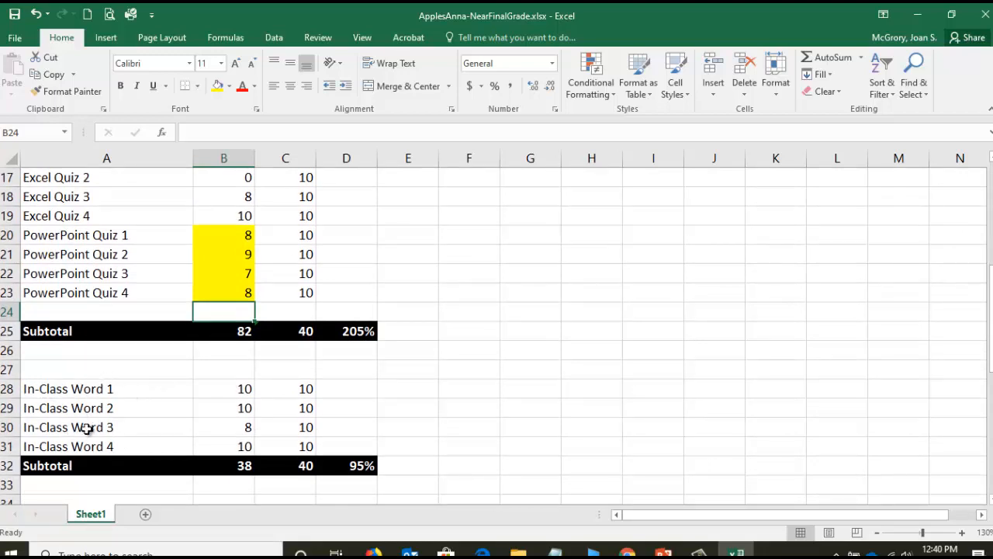
scroll(85, 426, "down", 1)
scroll(89, 426, "down", 1)
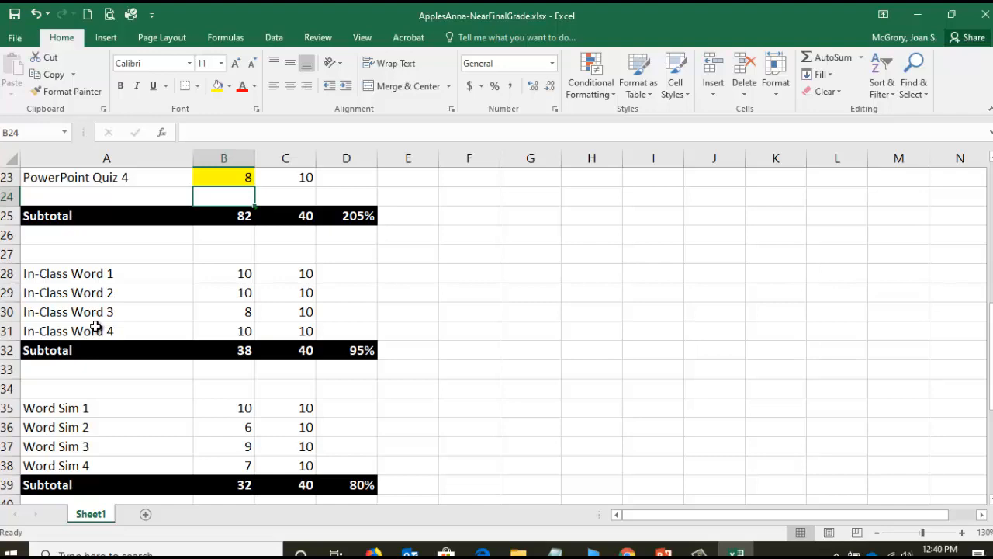
scroll(95, 327, "up", 4)
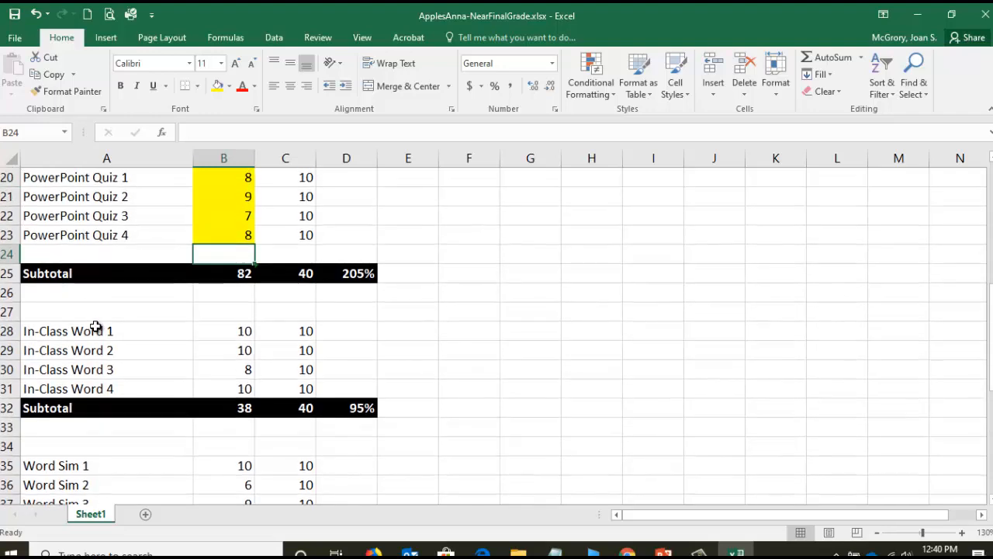
scroll(94, 327, "up", 1)
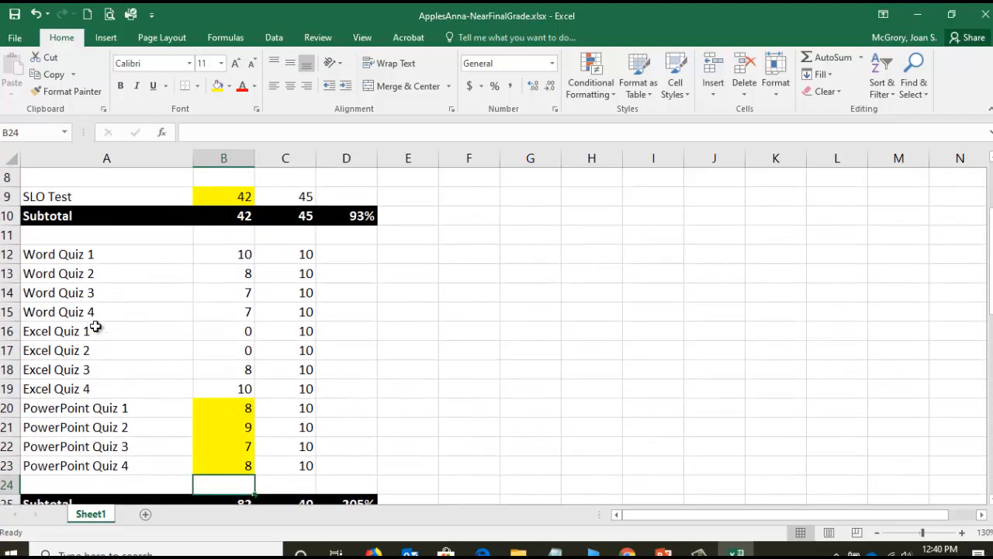
scroll(95, 327, "down", 1)
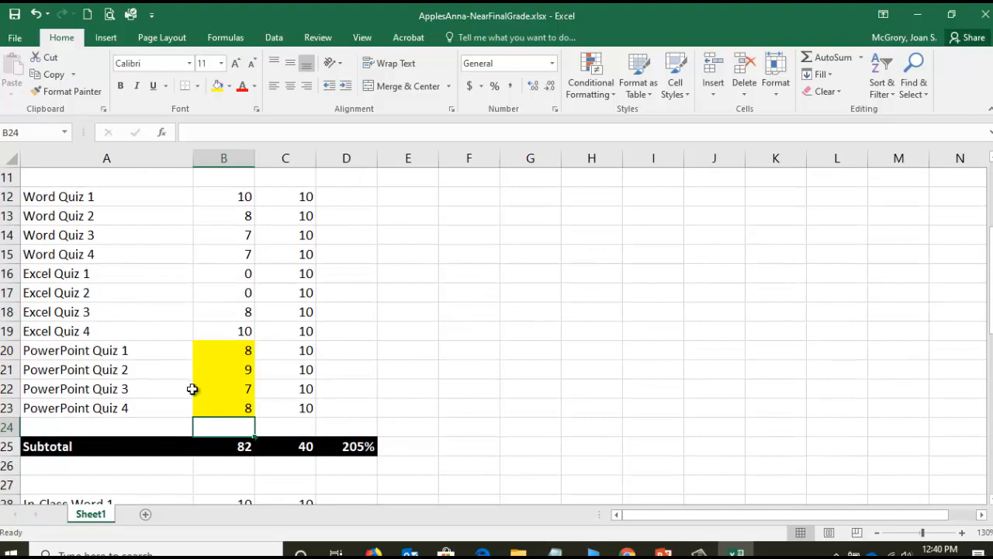
scroll(225, 357, "up", 1)
- Inspect the SLO Test subtotal formulas in B10 and C10 and the quiz subtotal formula in B25
left_click(238, 221)
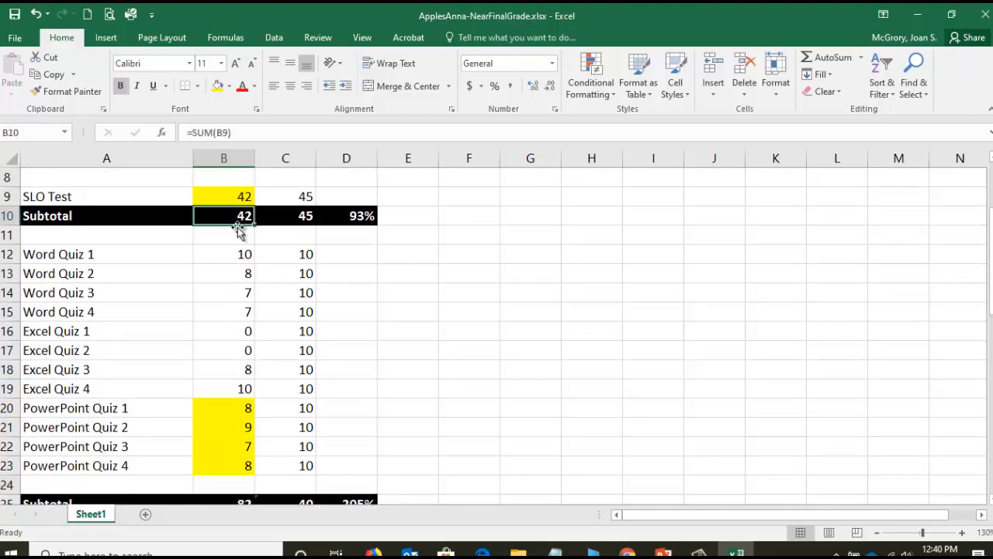
left_click(283, 217)
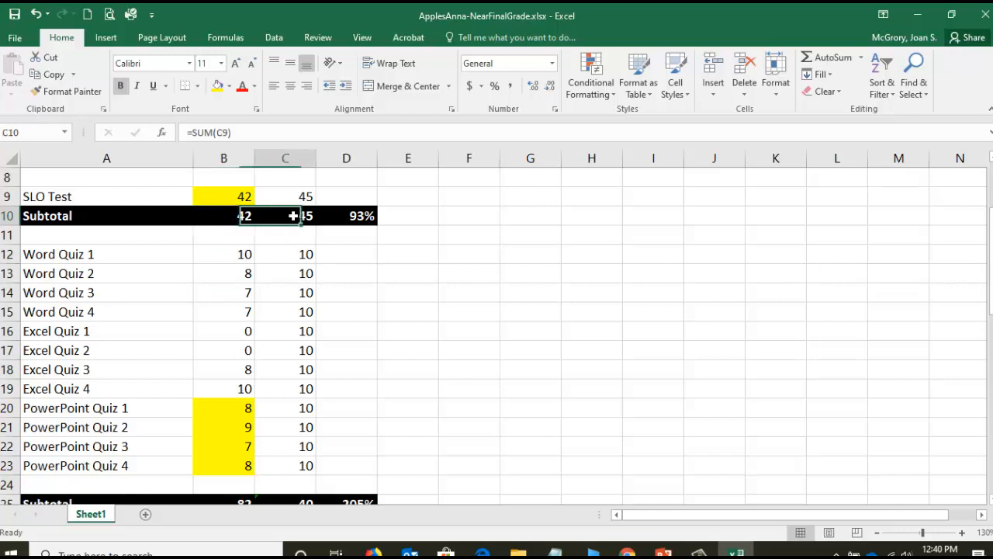
left_click(230, 216)
scroll(226, 288, "down", 1)
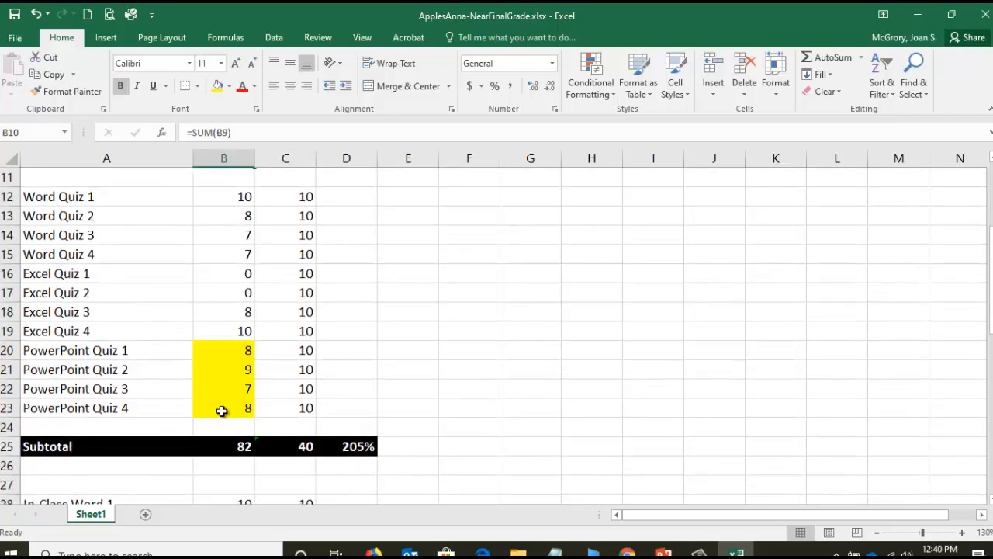
left_click(231, 449)
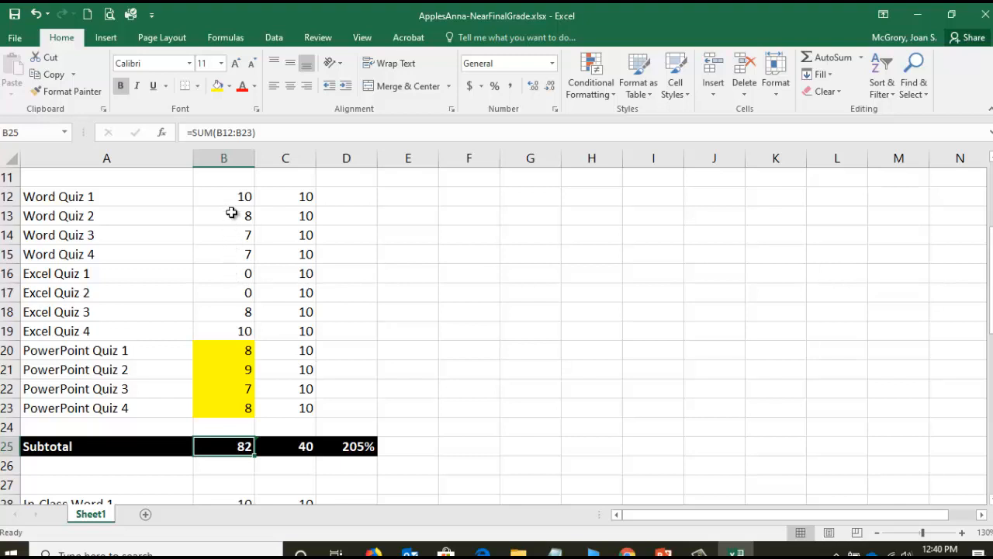
- Check the sum of the quiz scores in B12:B23 against the range used by the subtotal formula in B25
left_click_drag(233, 194, 232, 405)
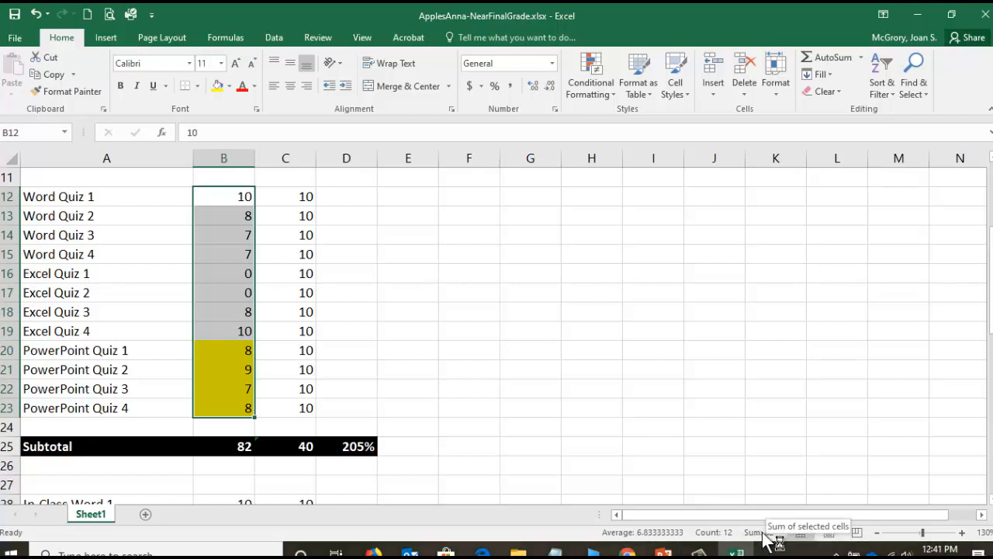
scroll(585, 456, "up", 1)
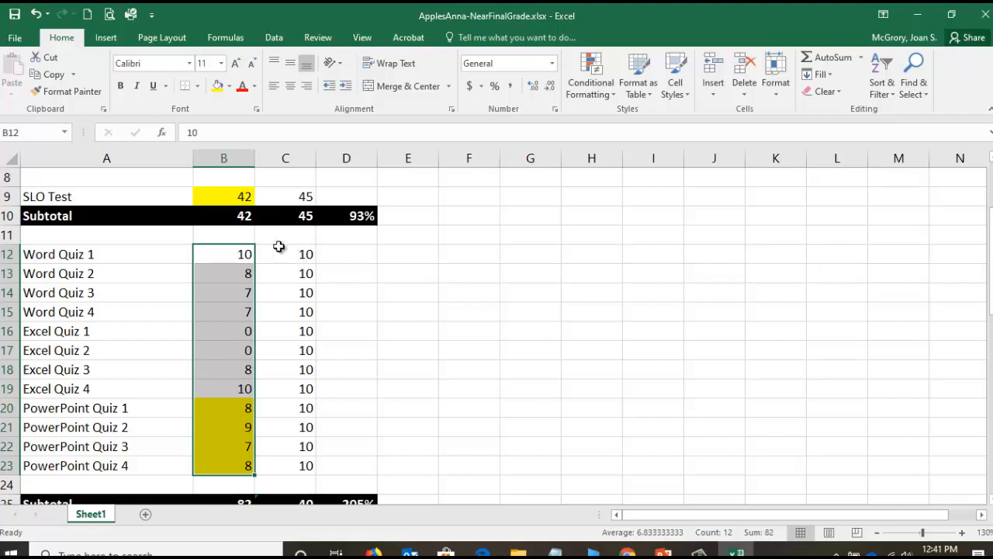
scroll(262, 272, "down", 1)
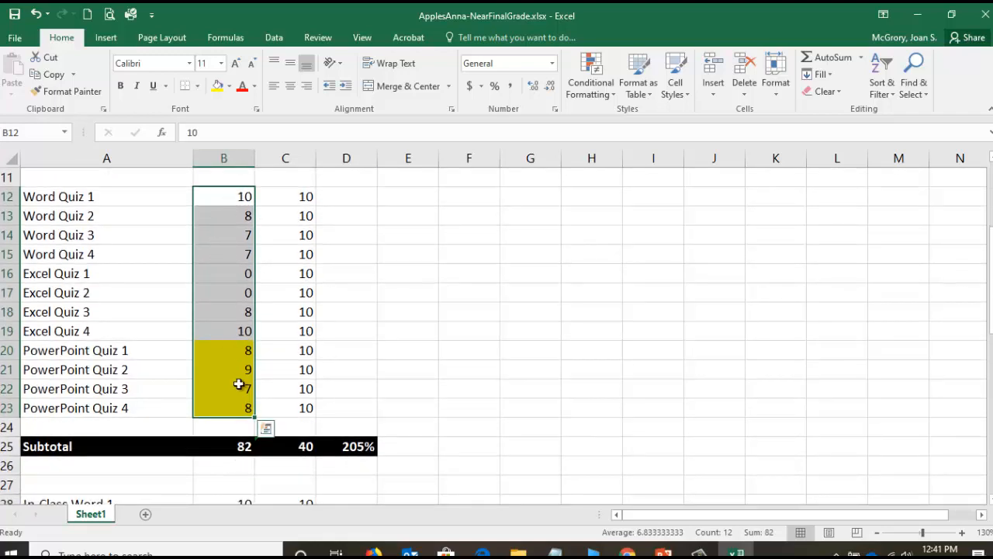
left_click(225, 446)
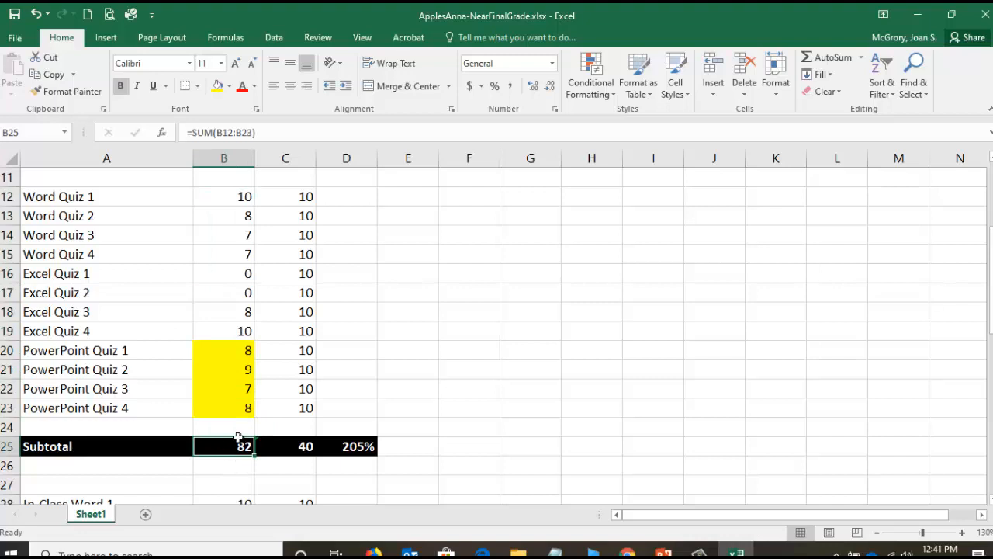
left_click(234, 132)
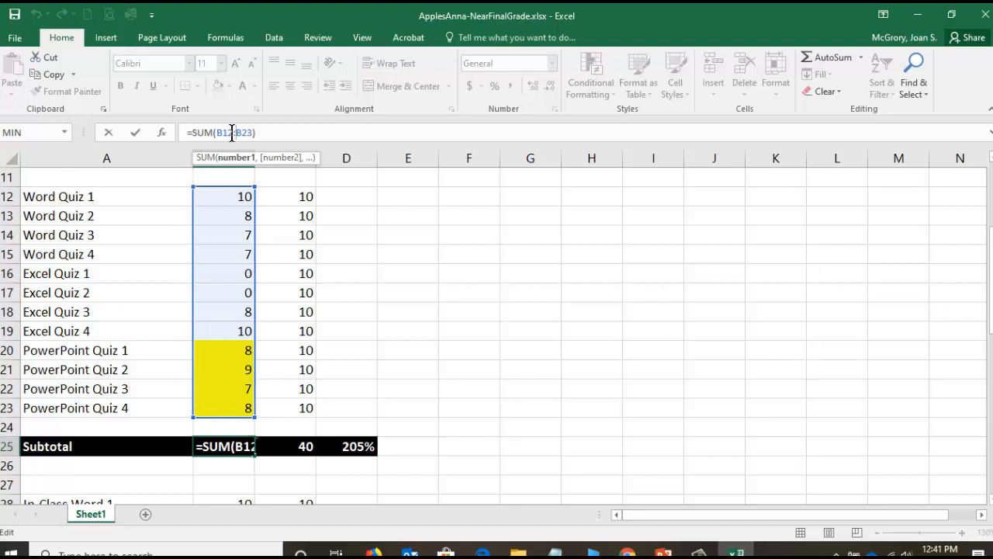
left_click(109, 133)
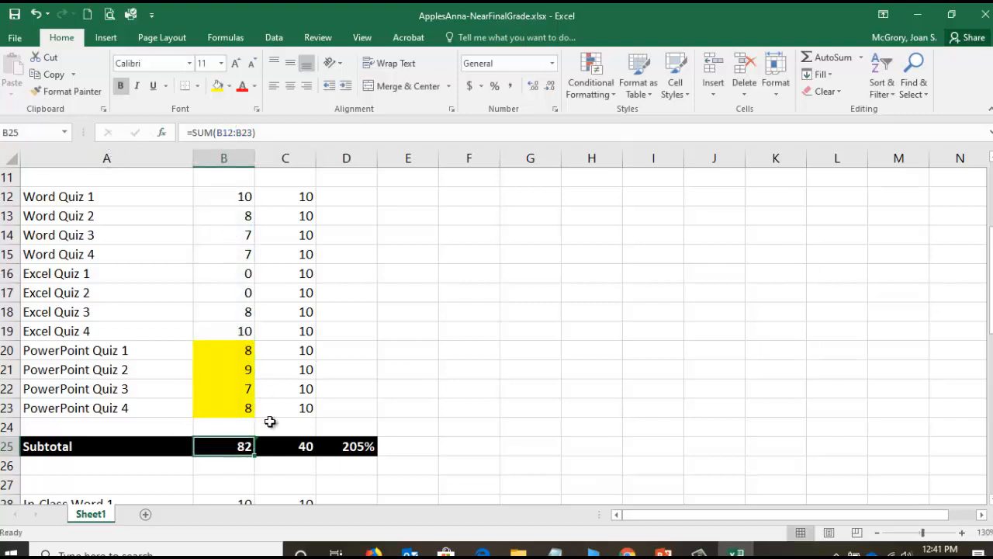
- Extend the quiz possible-points subtotal in C25 to =SUM(C12:C23), and check the percentage formula in D25
left_click(305, 448)
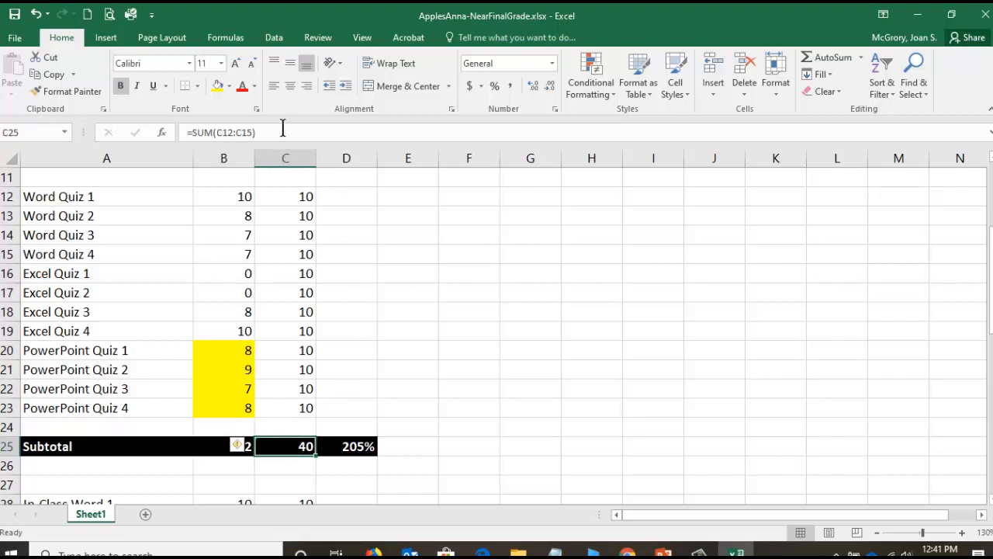
left_click(229, 132)
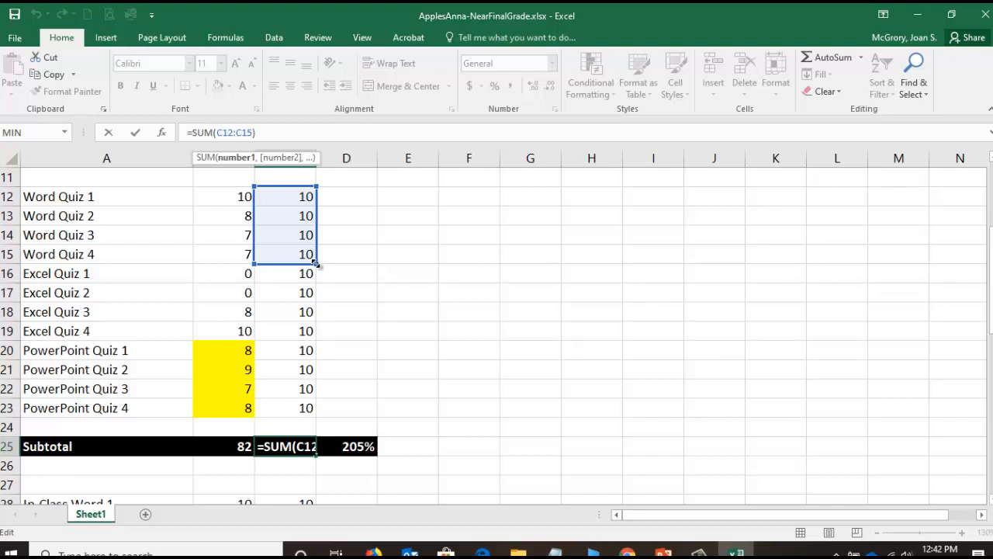
left_click_drag(316, 264, 316, 412)
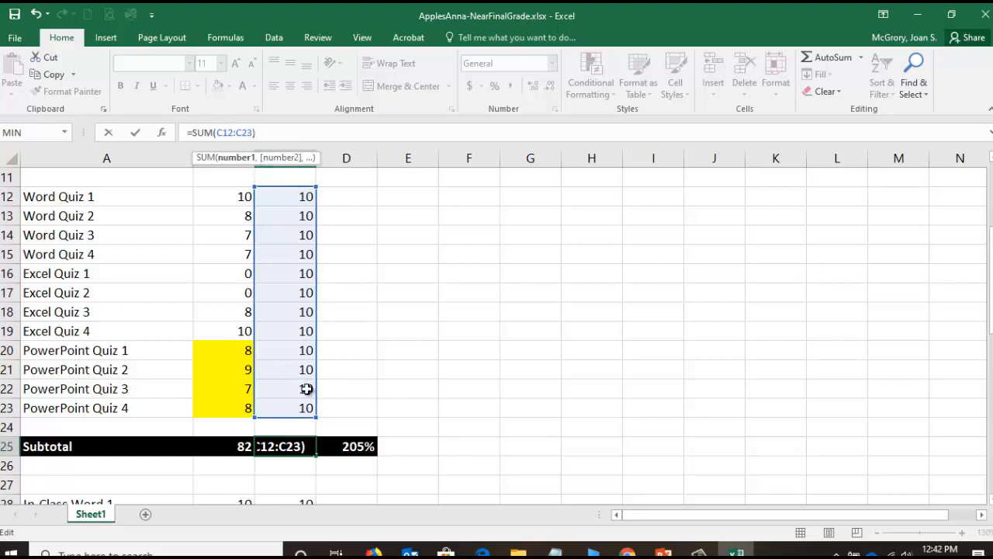
key("Return")
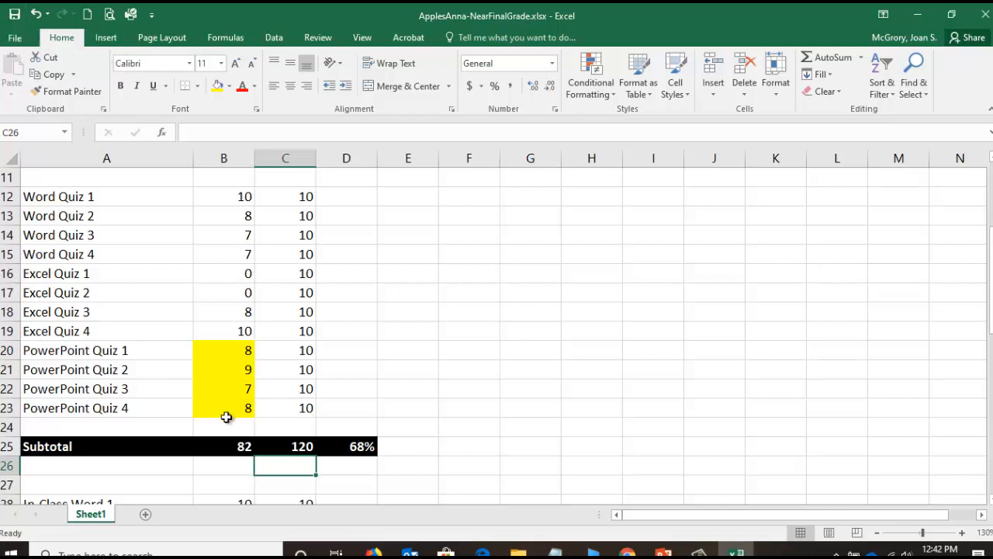
left_click(357, 449)
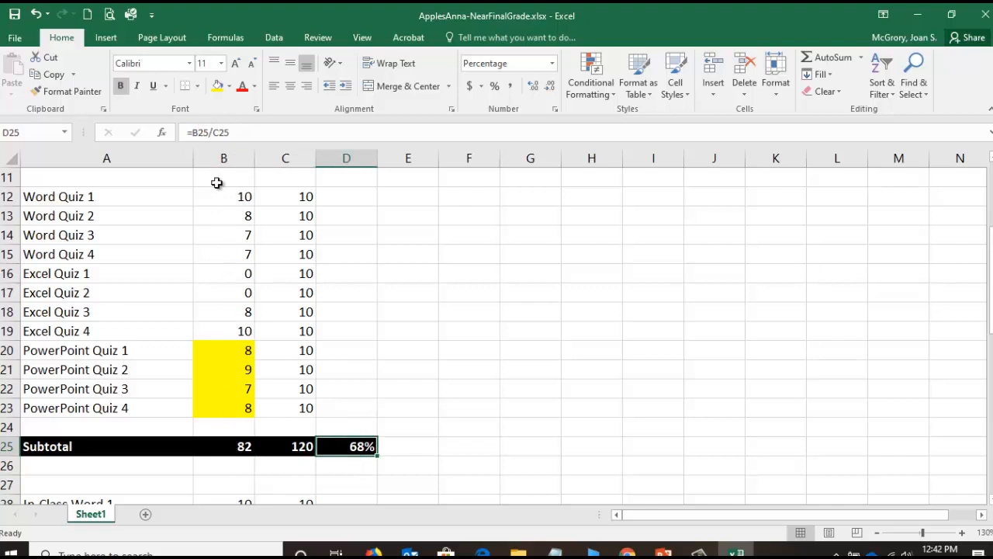
left_click(295, 446)
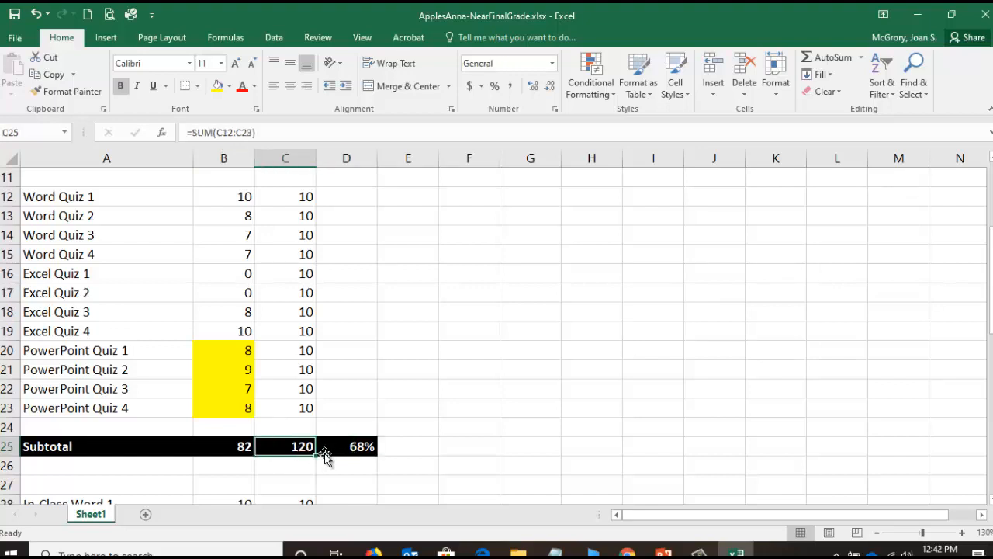
- Switch to Chrome and check the syllabus points and drop-grade rule for PAWS In-Class Quizzes, comparing them with the Grades page
left_click(627, 551)
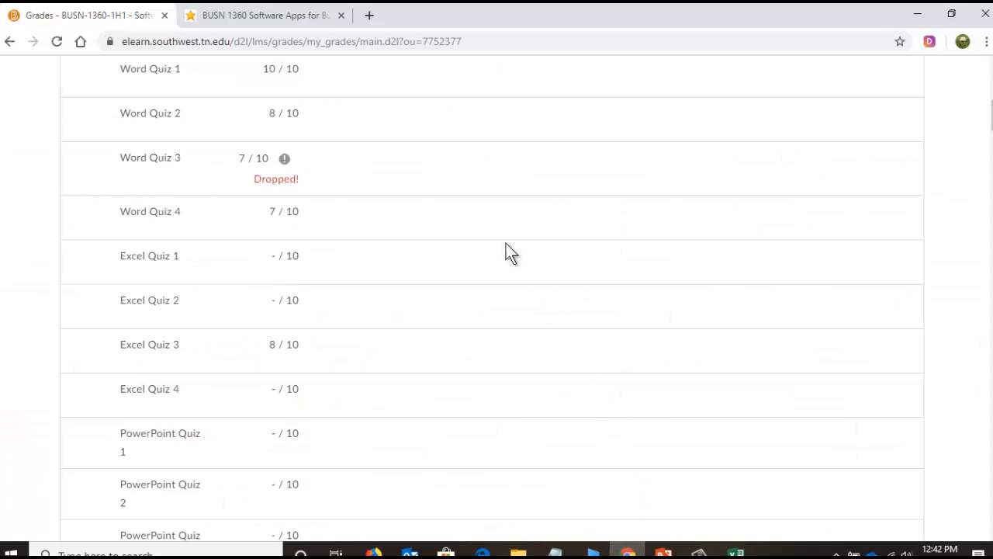
left_click(263, 18)
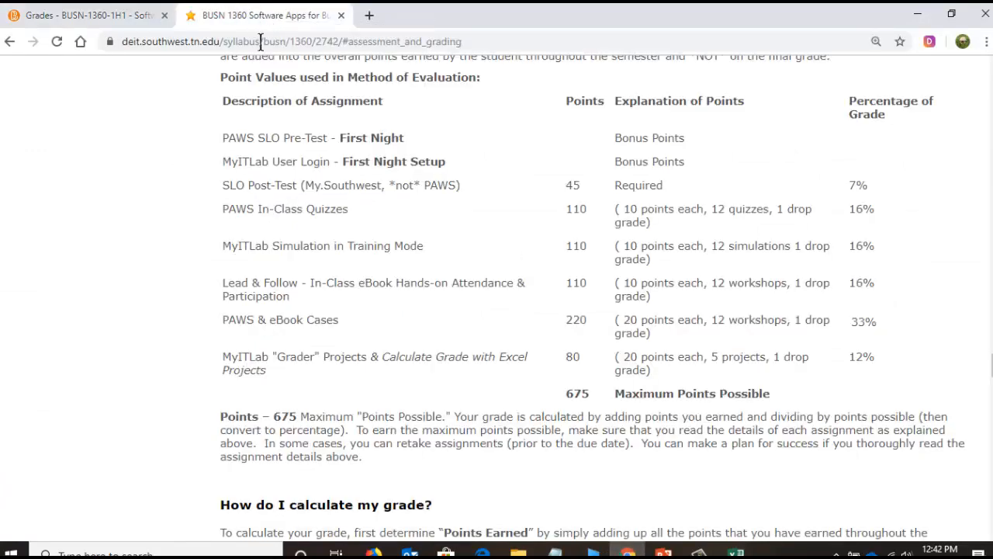
double_click(573, 211)
left_click(780, 208)
left_click_drag(780, 211, 648, 227)
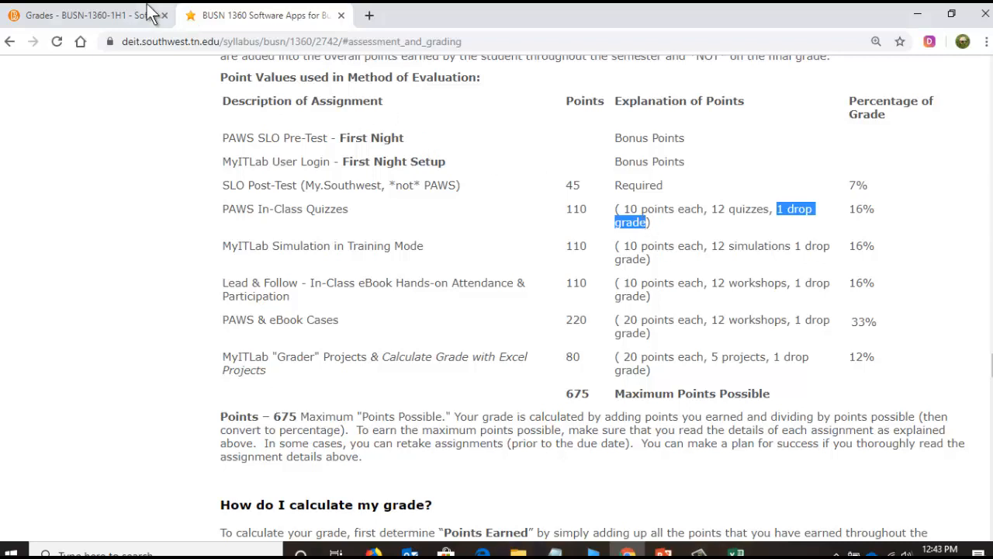
left_click(101, 17)
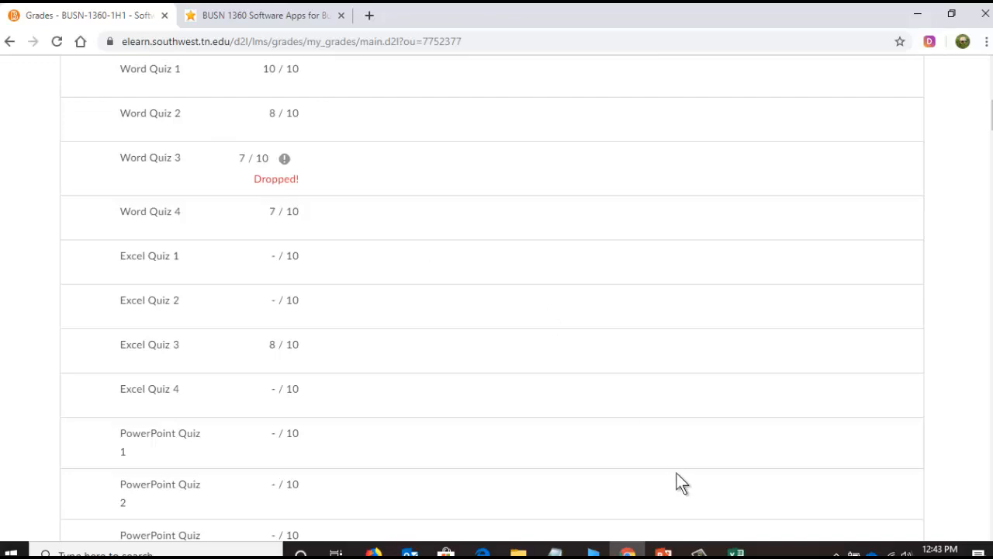
- Review the In-Class Word section in Excel, and check the syllabus point rule for Lead & Follow in-class workshops in Chrome
left_click(736, 552)
scroll(334, 370, "down", 1)
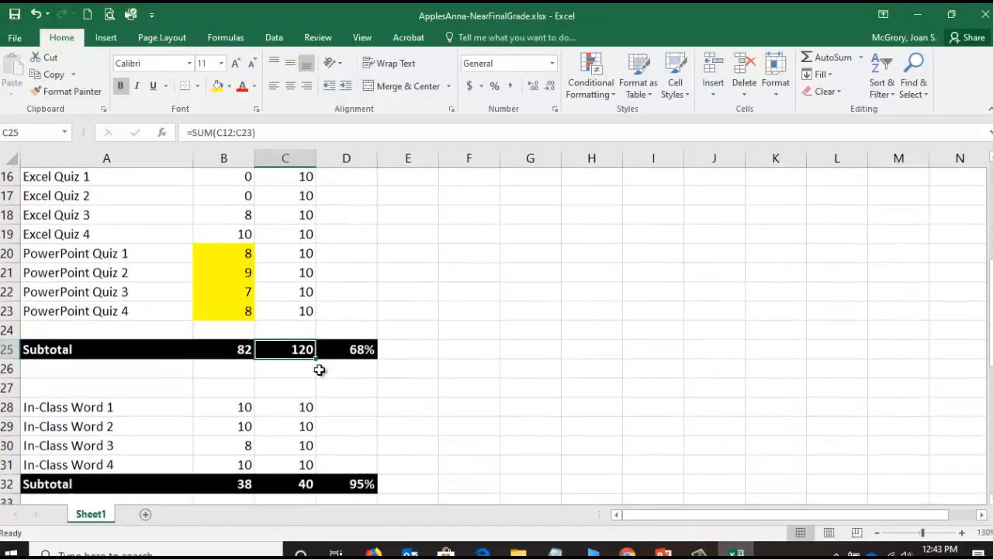
scroll(274, 334, "down", 2)
scroll(273, 335, "down", 1)
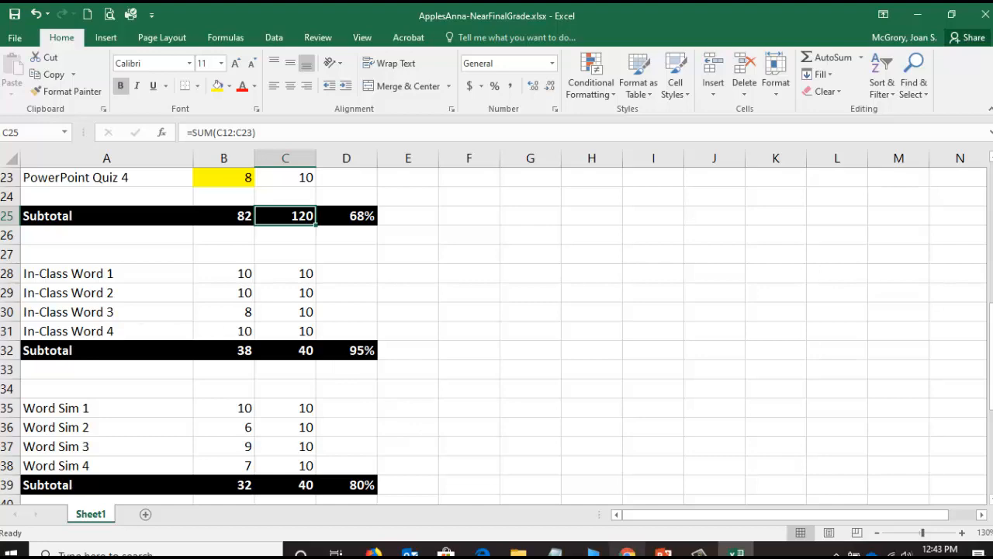
left_click(628, 551)
left_click(264, 17)
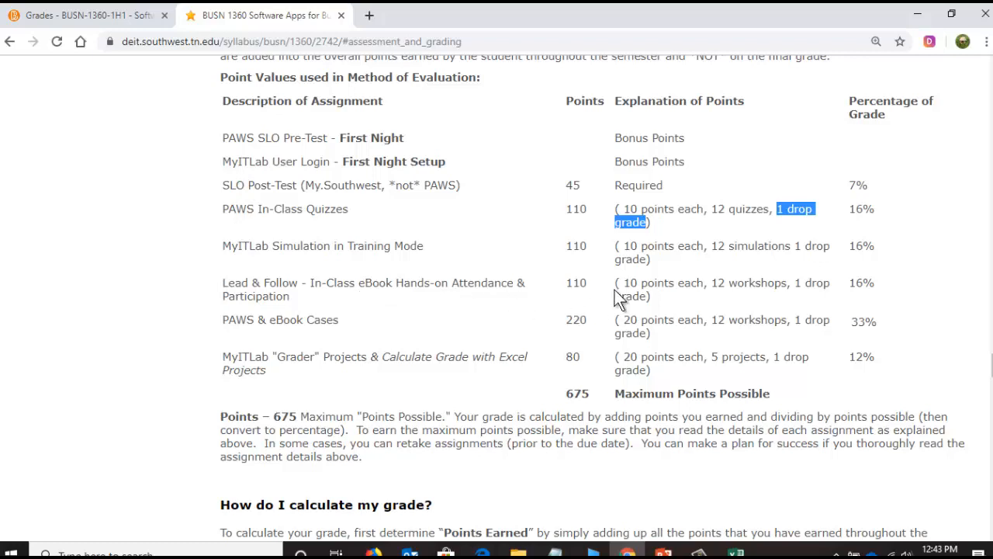
left_click_drag(623, 283, 824, 285)
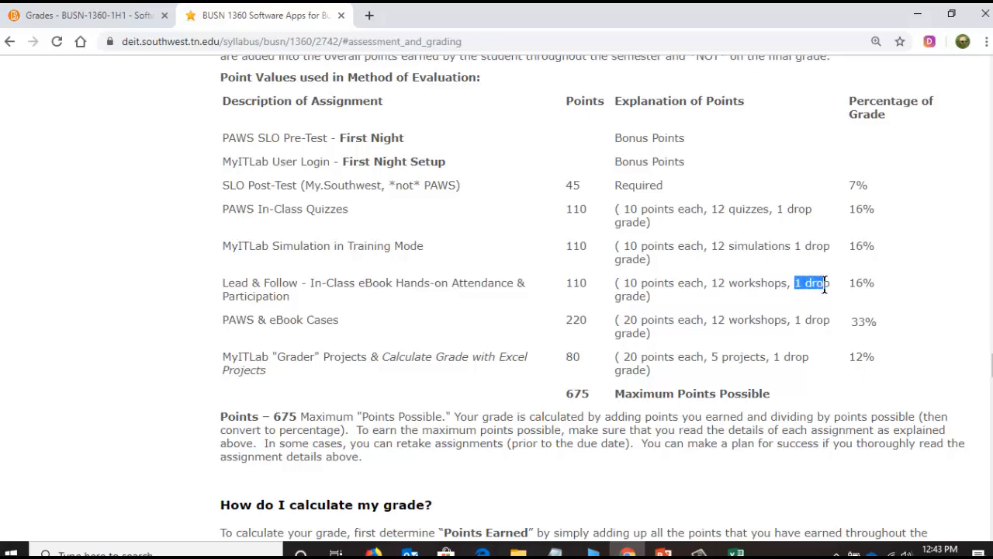
- Switch to Excel and insert nine blank rows above the In-Class Word subtotal in row 32
left_click(737, 551)
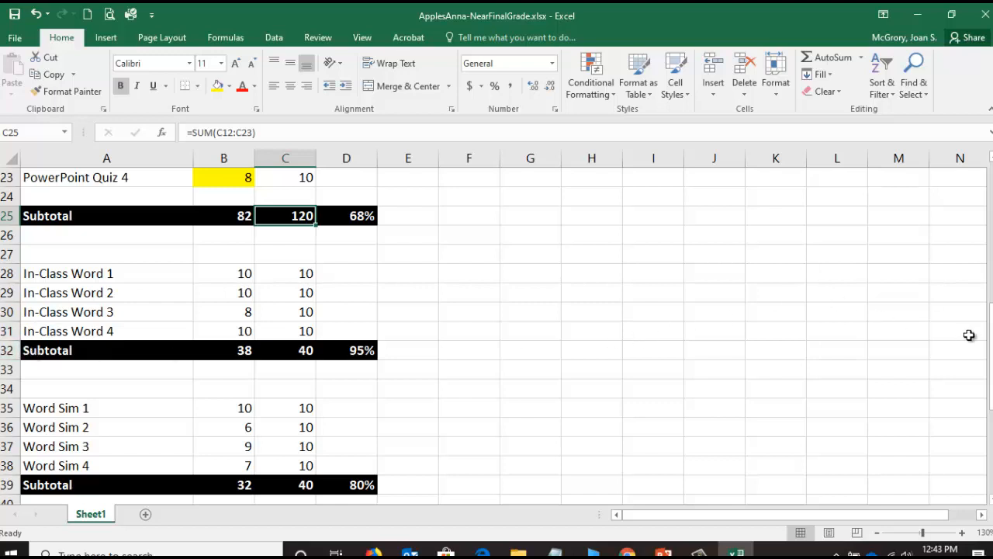
left_click_drag(990, 335, 990, 340)
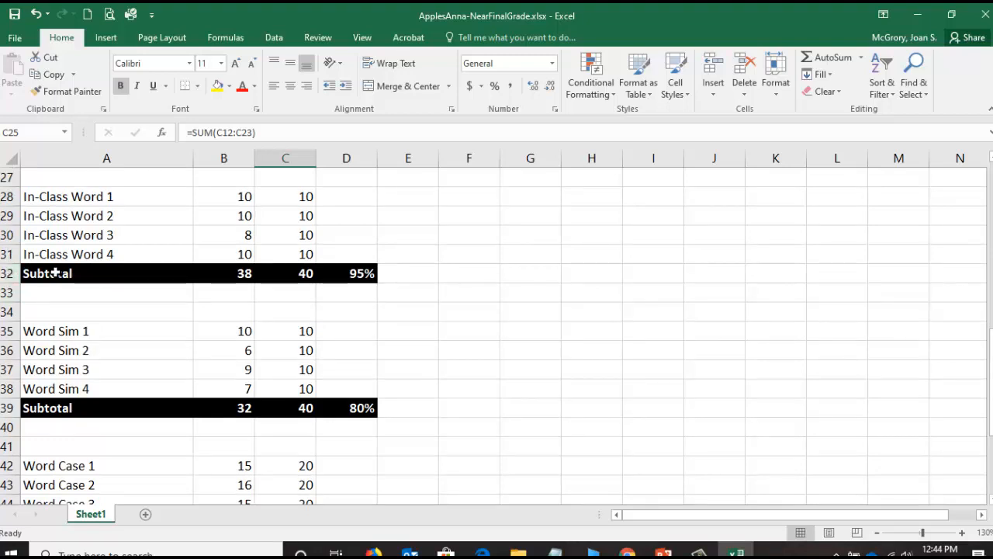
left_click(6, 273)
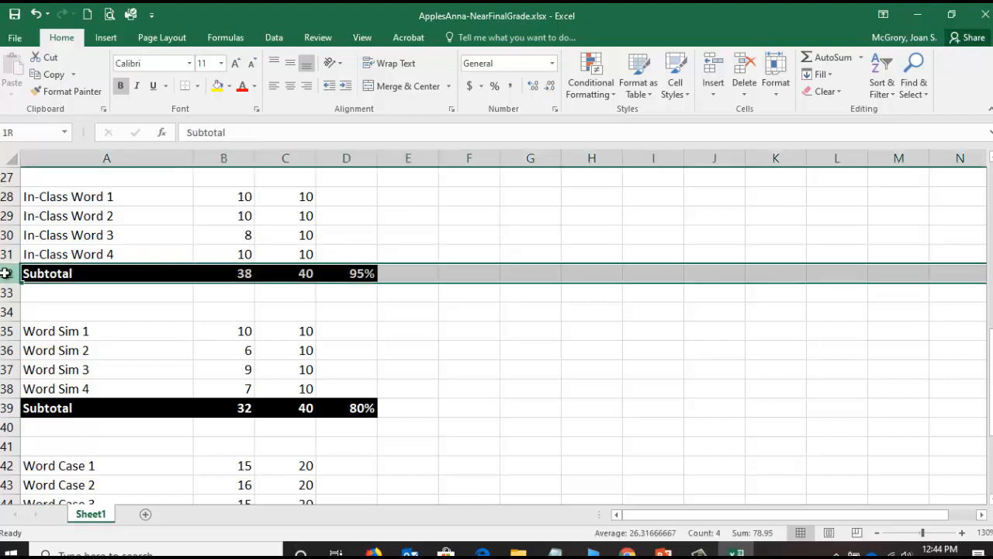
left_click_drag(5, 274, 6, 427)
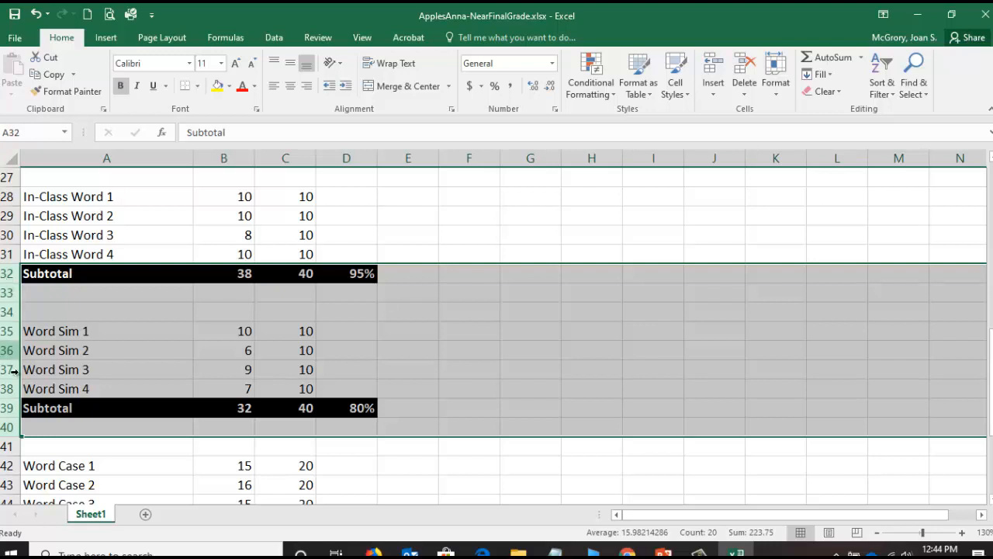
right_click(6, 293)
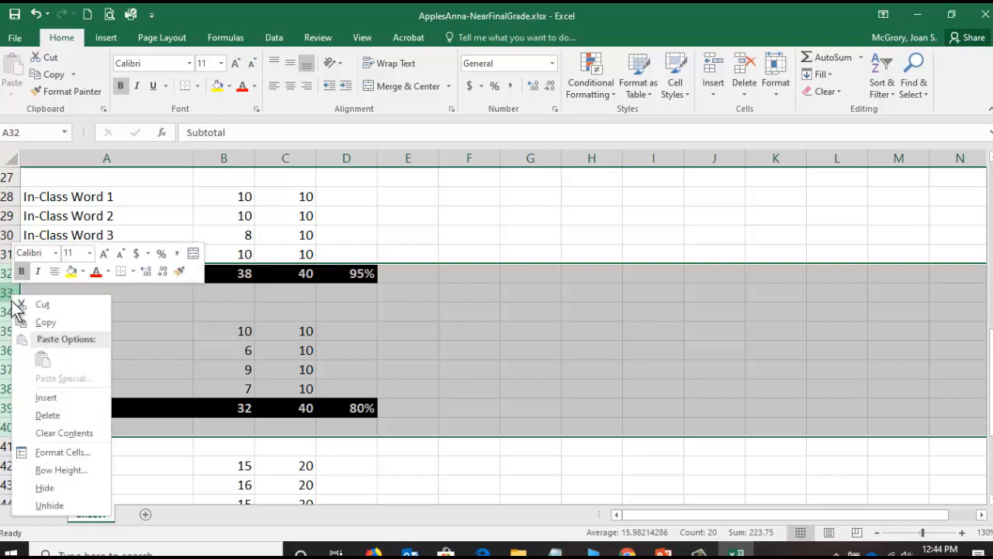
left_click(44, 397)
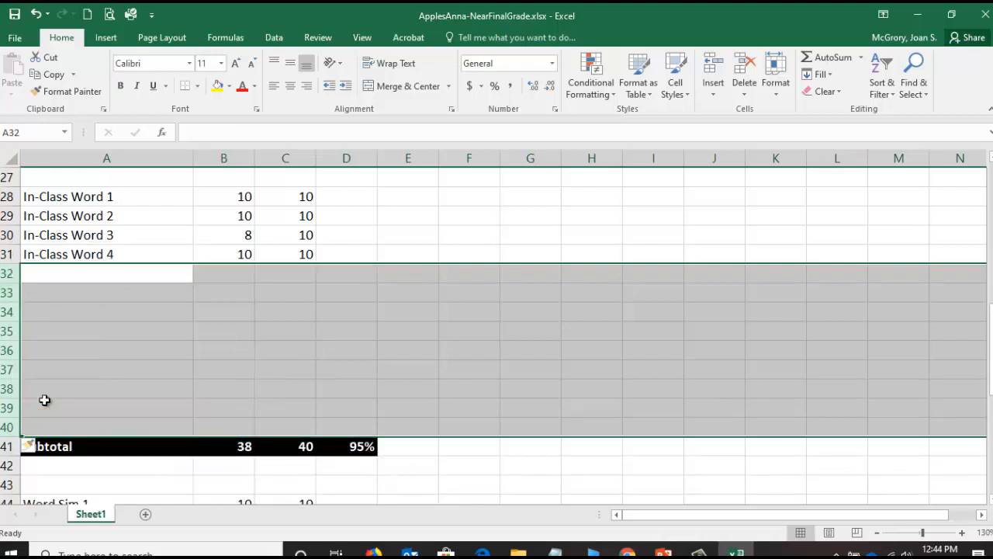
- Enter the labels In-Class Excel 1 and In-Class Excel 2 in A32 and A33, below In-Class Word 4
left_click(78, 271)
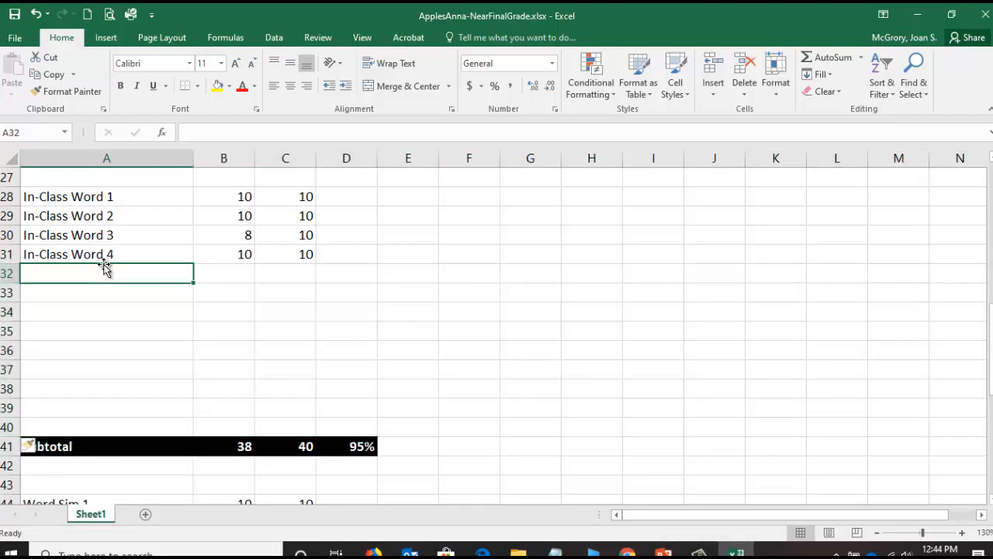
type("In-Class Excel 1")
key("Return")
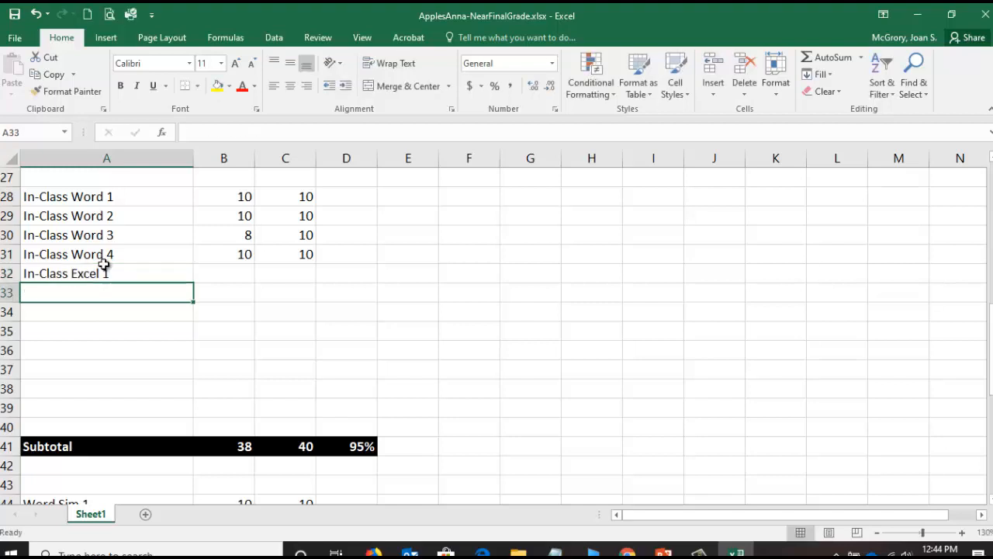
type("In")
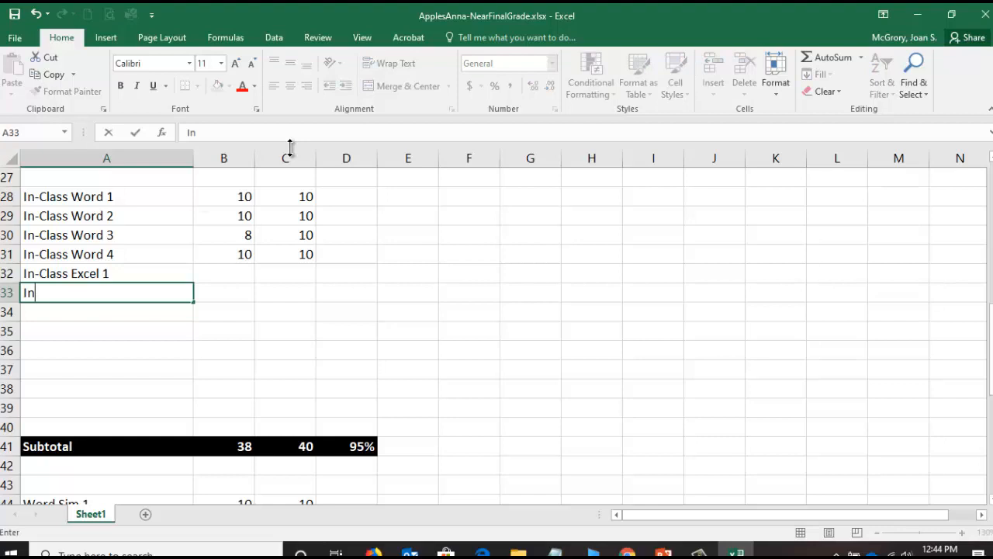
type("-Class Excel ")
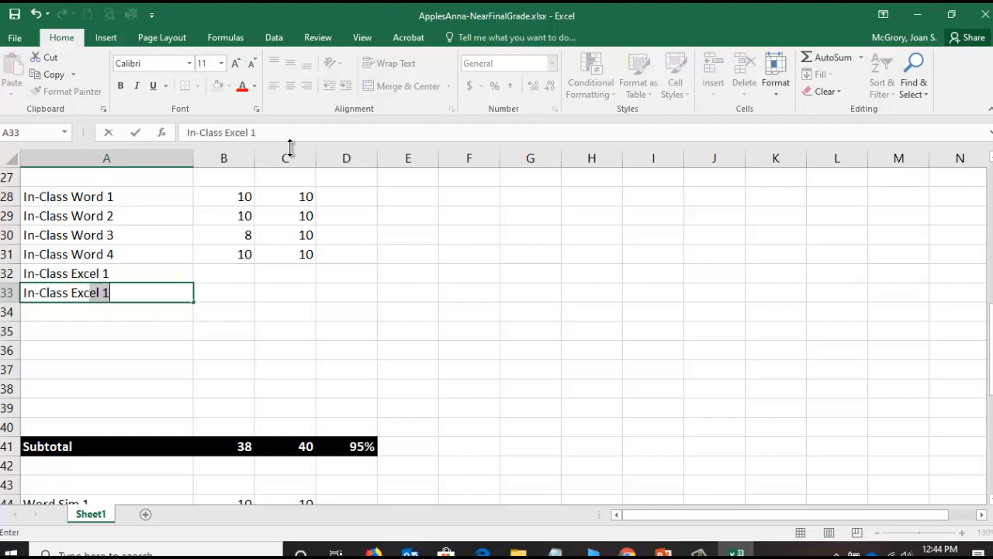
type("2")
key("Return")
- Enter the labels In-Class Excel 3 and In-Class Excel 4 in A34 and A35
type("In-")
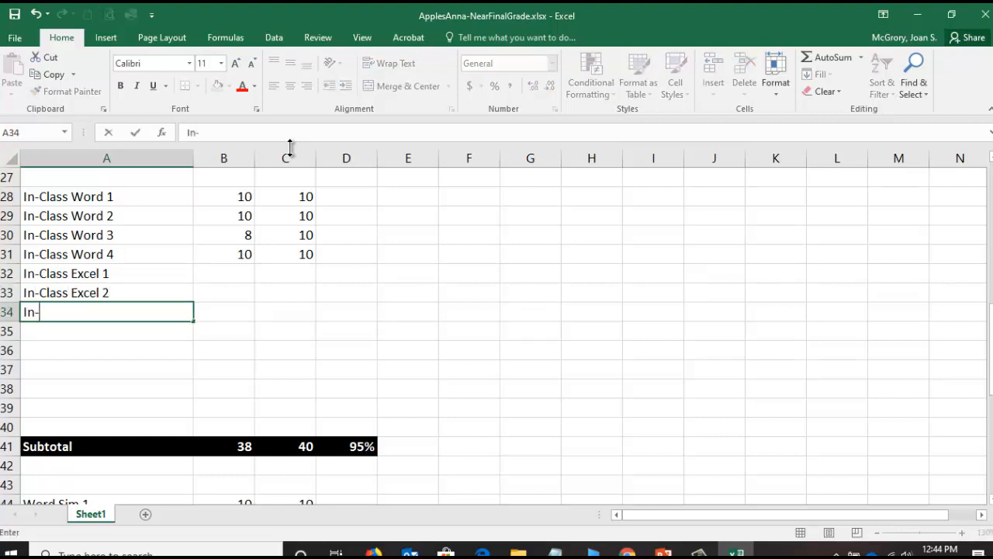
type("Clas")
key("BackSpace")
type("ass Excel 3")
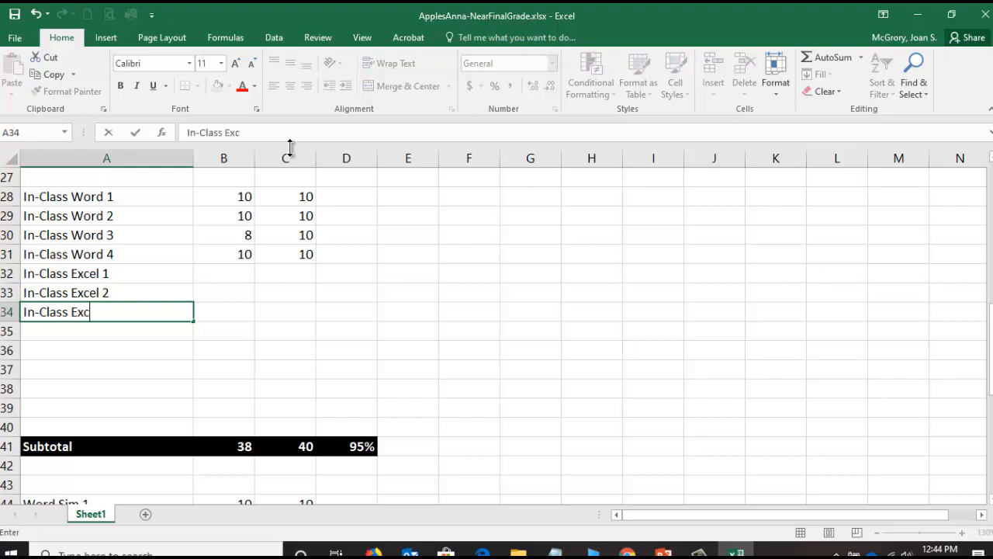
key("ctrl+Return")
key("Return")
type("In-C")
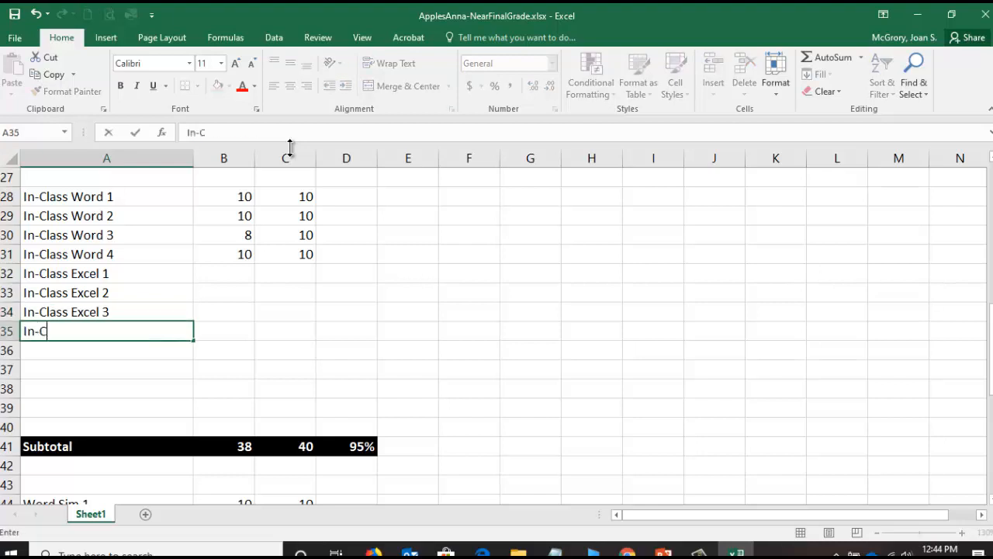
type("lass Excel 4")
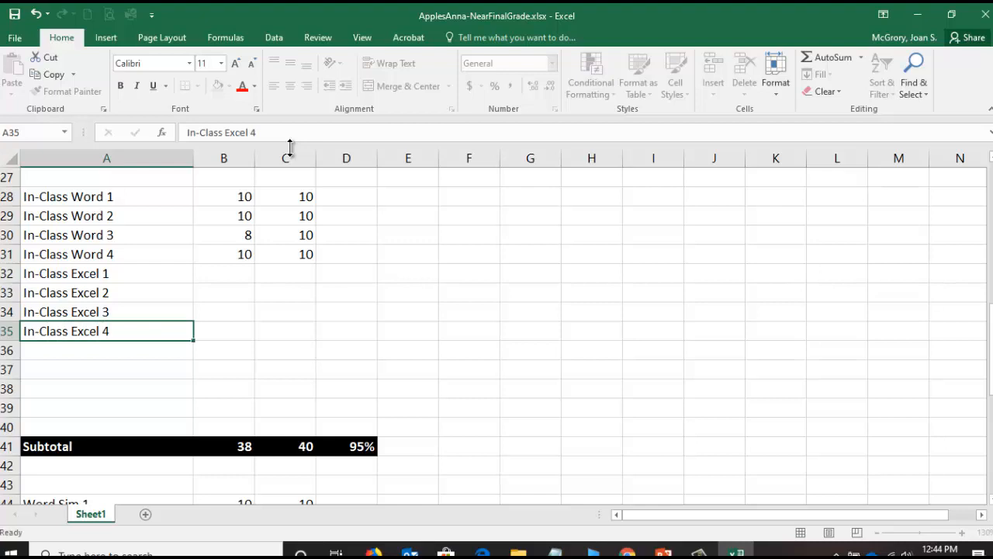
key("Return")
- Enter the labels In-Class PowerPoint 1 and In-Class PowerPoint 2 in A36 and A37
type("I")
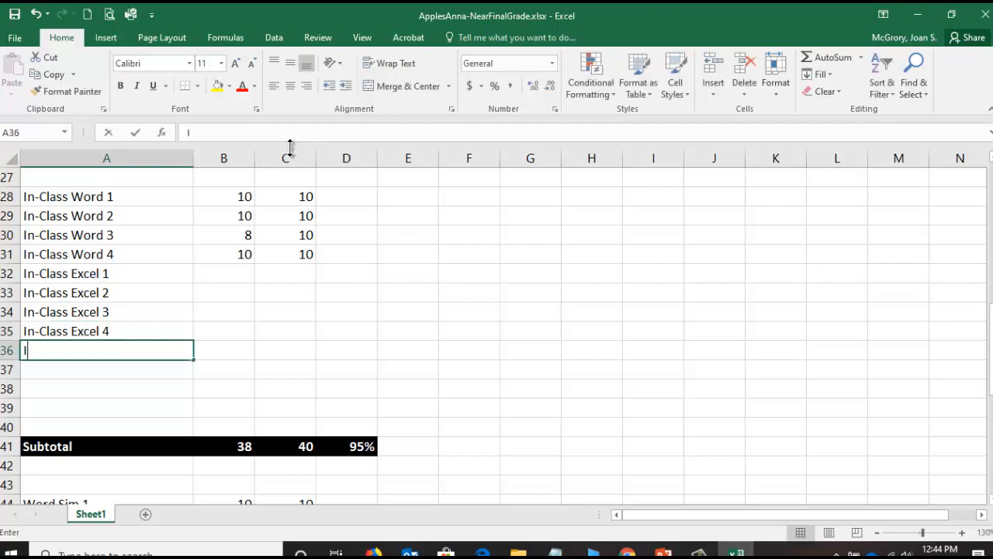
type("n-Class Po")
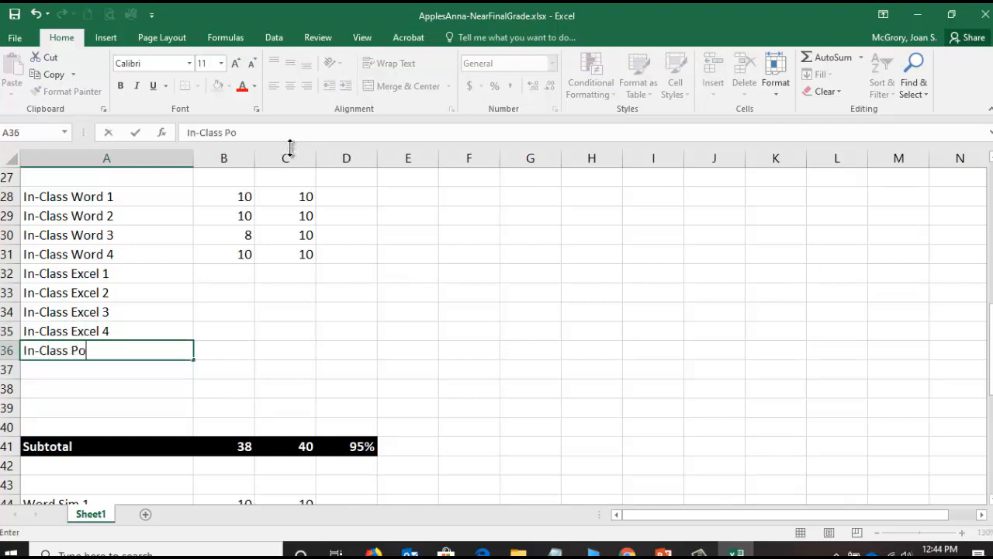
type("werPoint 1")
key("Return")
type("O")
key("BackSpace")
type("In-Class Power")
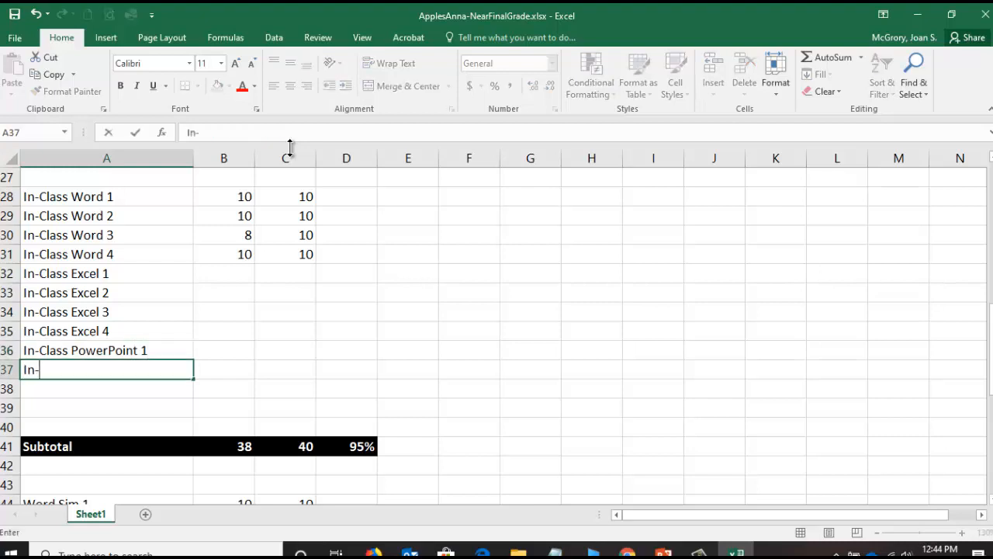
type("POint")
key("BackSpace")
key("BackSpace")
key("BackSpace")
key("BackSpace")
key("BackSpace")
type("oint 2")
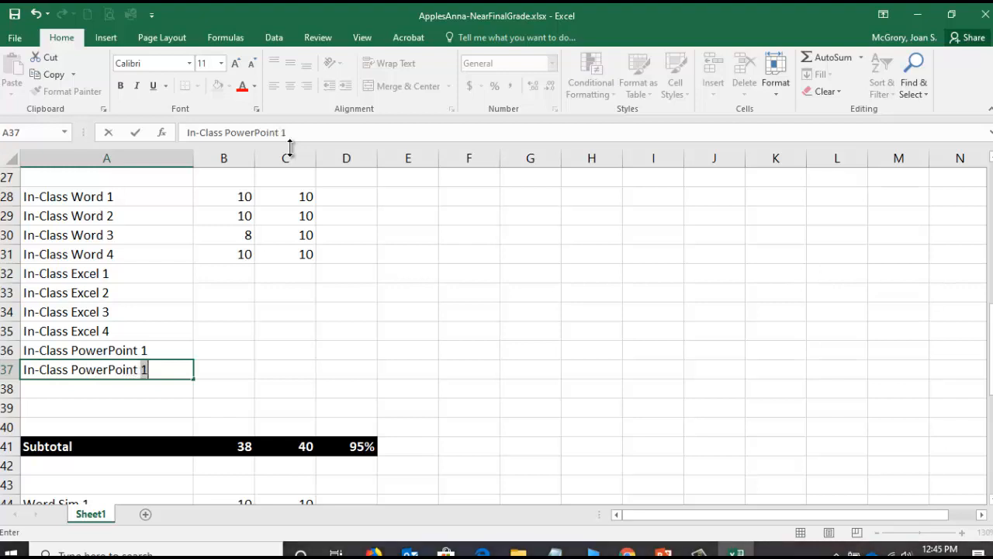
key("Return")
- Enter the labels In-Class PowerPoint 3 and In-Class PowerPoint 4 in A38 and A39
type("In-Clas")
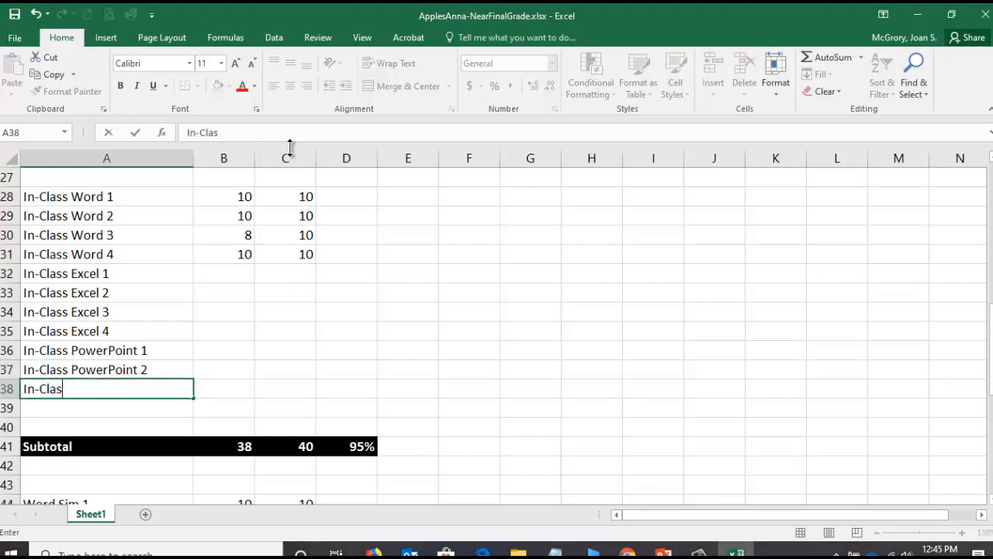
type("s PowerPoint 3")
key("Return")
type("In-Class PowerPoin")
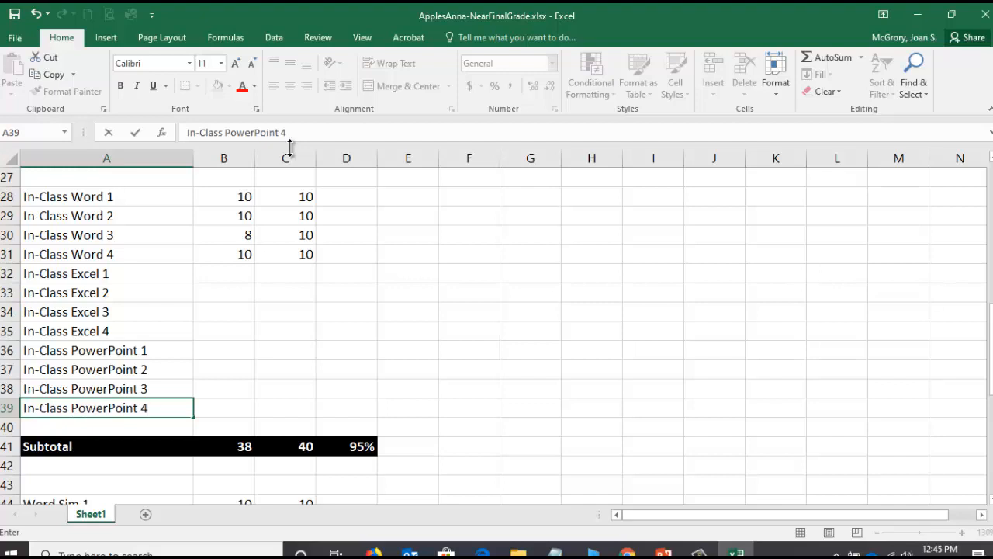
key("Return")
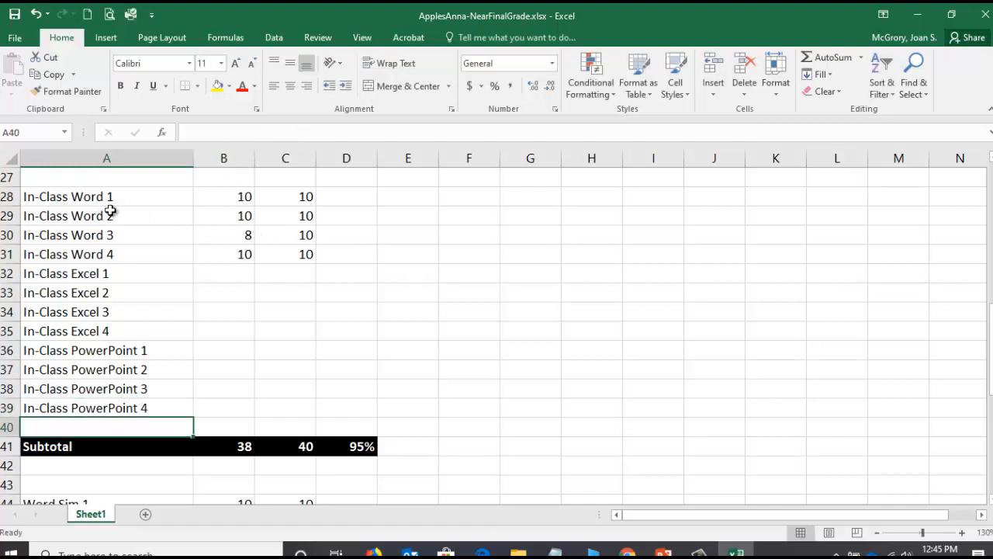
- Fill the 10 possible points from C31 down through C39 for the new in-class rows
left_click(303, 253)
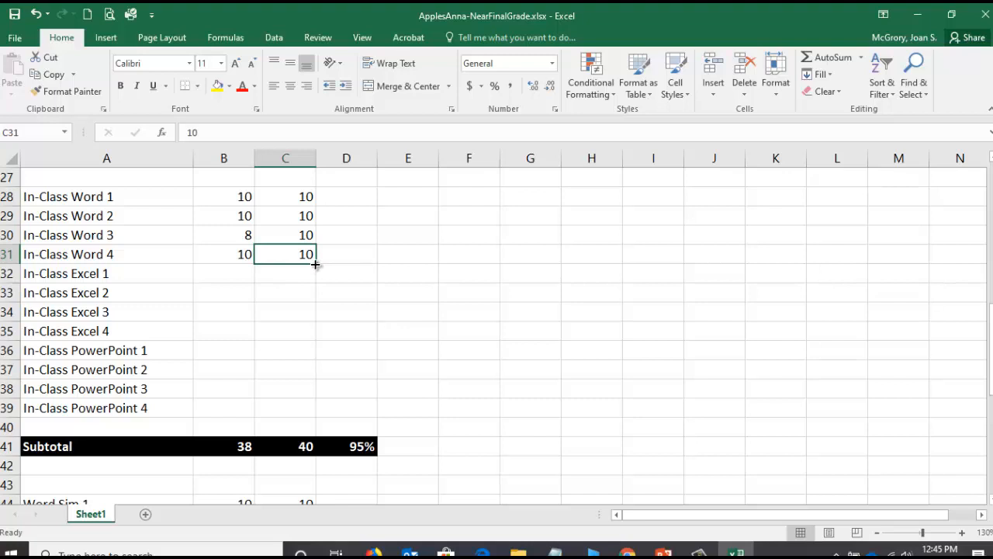
left_click_drag(315, 264, 315, 417)
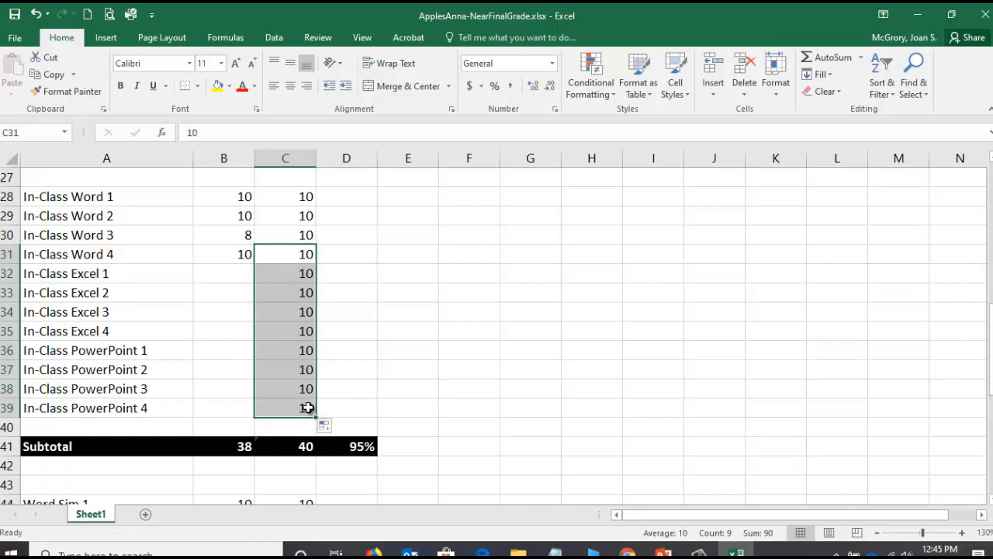
- Look up the Lead & Follow Excel Case 1 score on the Grades page in Chrome, and enter 0 in B32 in Excel
left_click(230, 277)
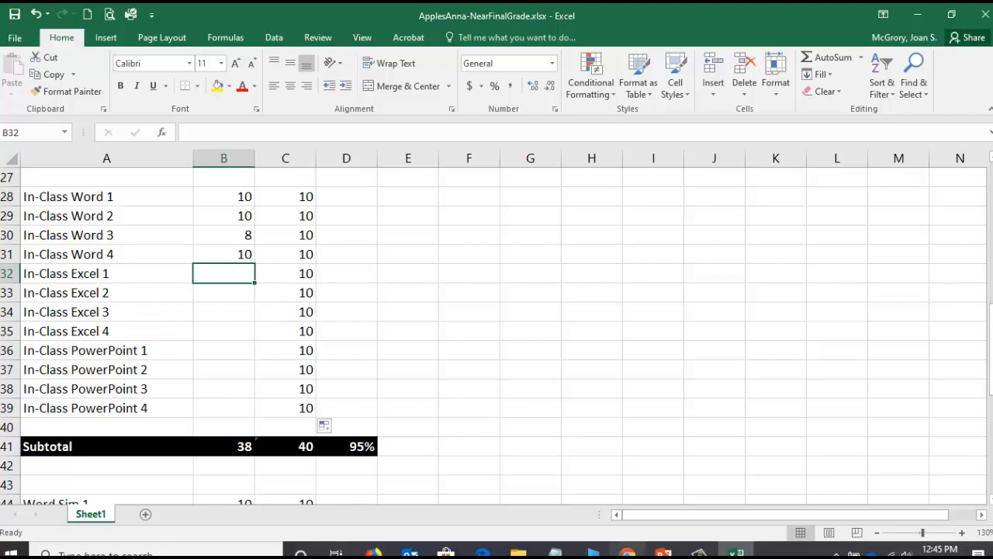
left_click(628, 553)
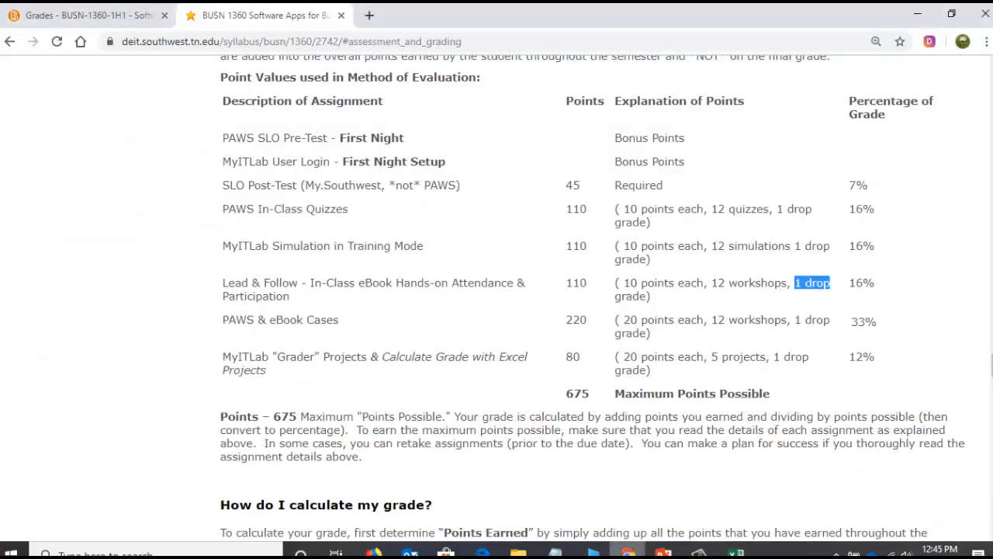
left_click(89, 17)
scroll(171, 256, "down", 5)
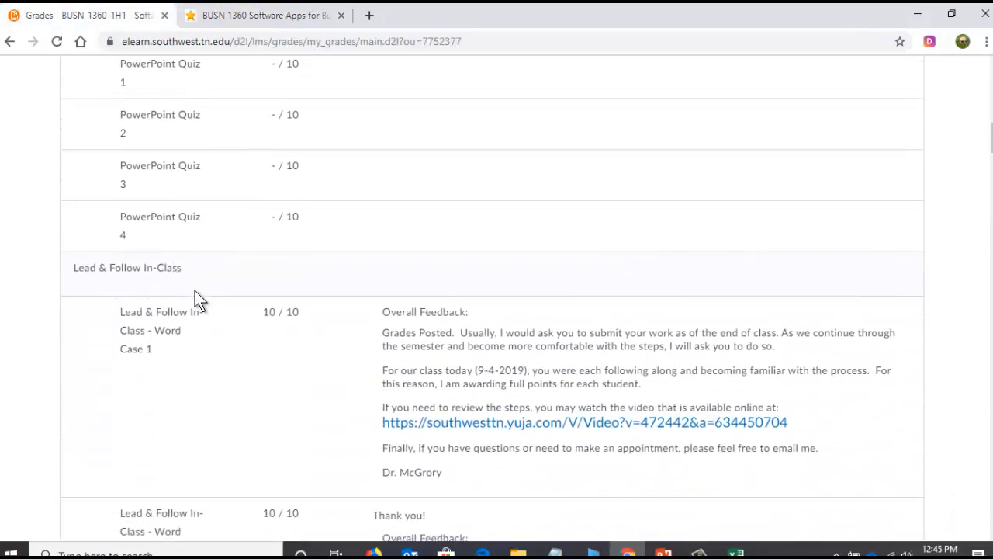
scroll(198, 298, "down", 4)
scroll(195, 257, "down", 2)
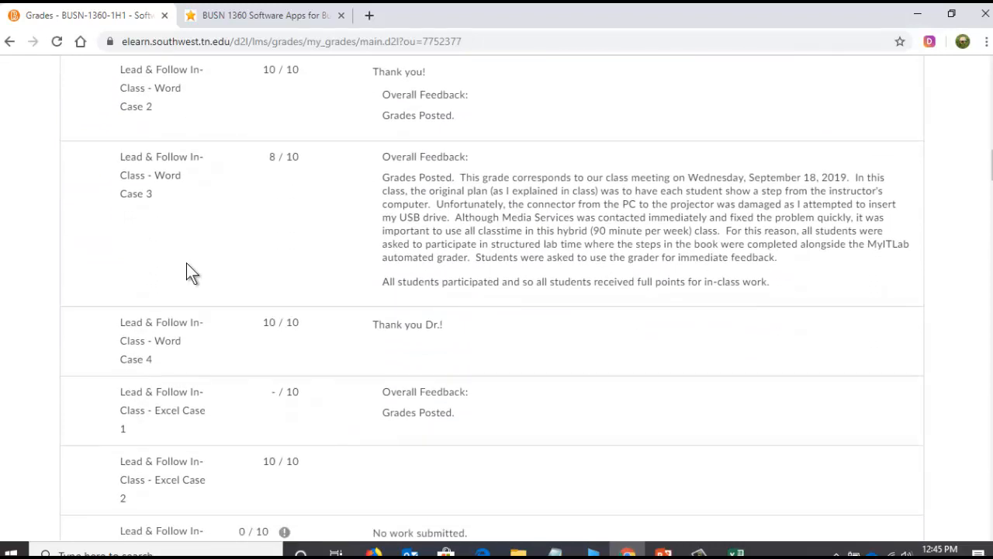
scroll(186, 263, "down", 3)
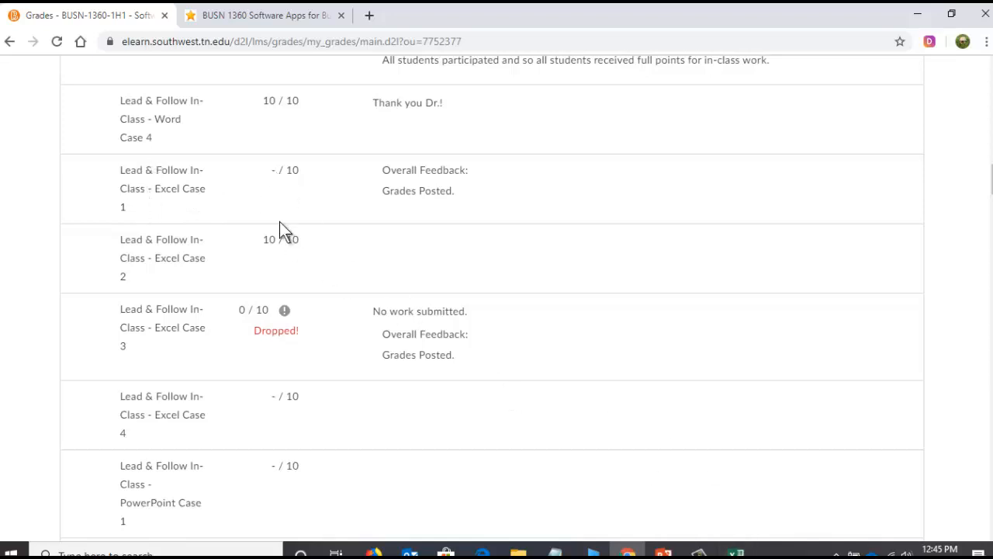
left_click(735, 552)
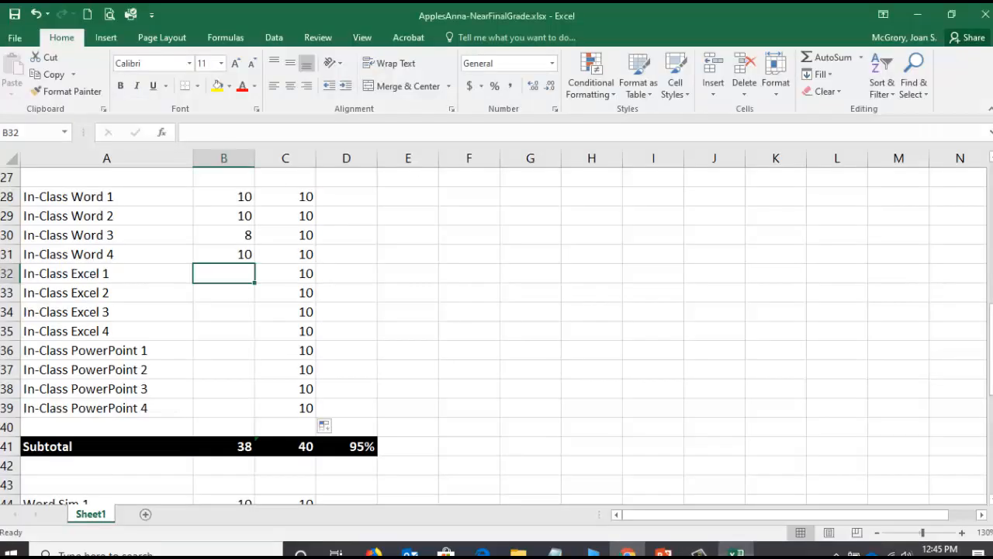
type("0")
key("Return")
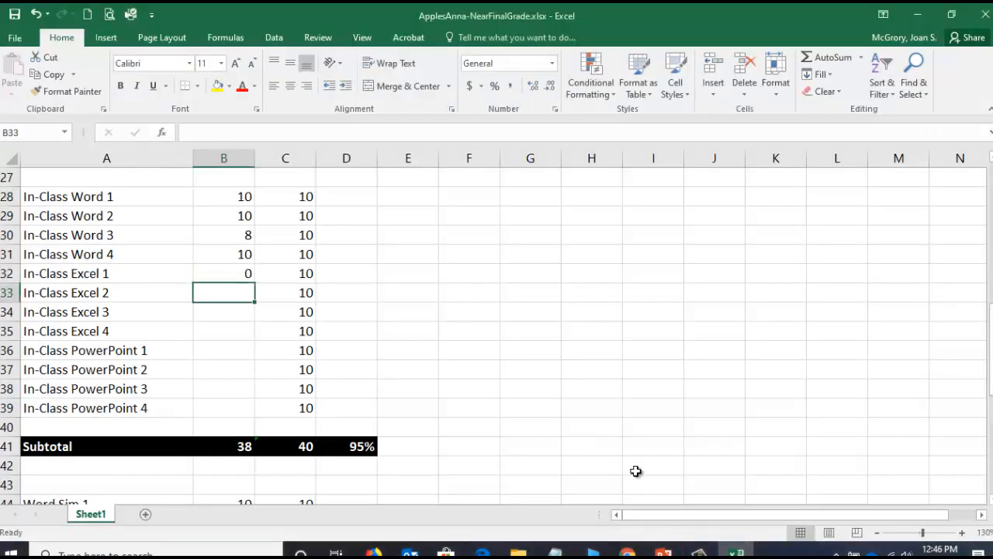
- Check the Excel Case 2 score on the Grades page in Chrome, and enter 10 for In-Class Excel 2 in B33 in Excel
left_click(627, 553)
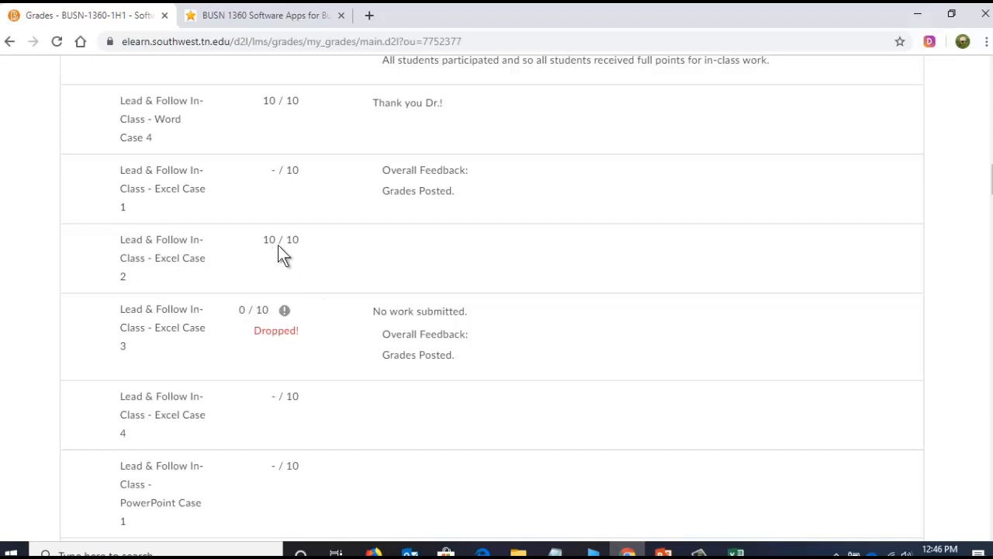
left_click(736, 552)
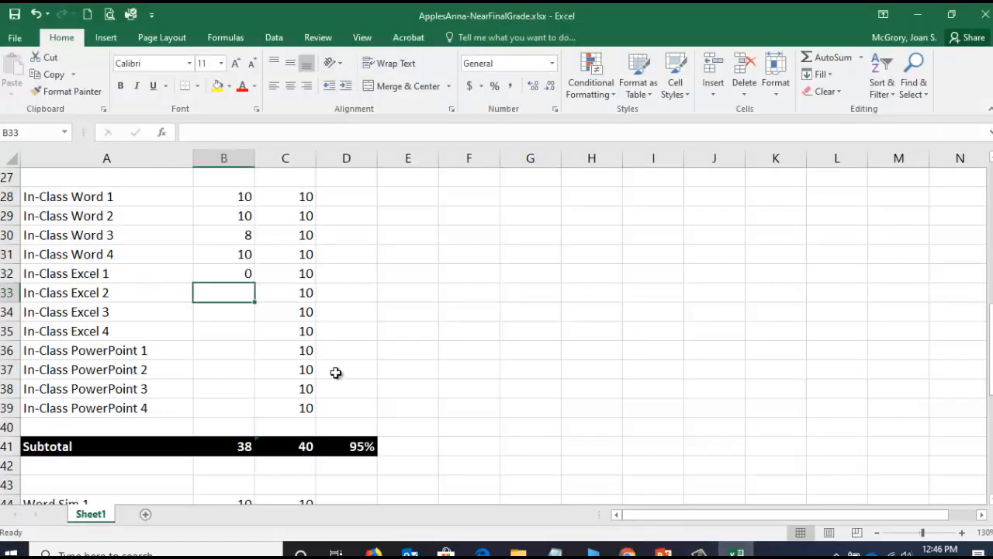
type("10")
key("Return")
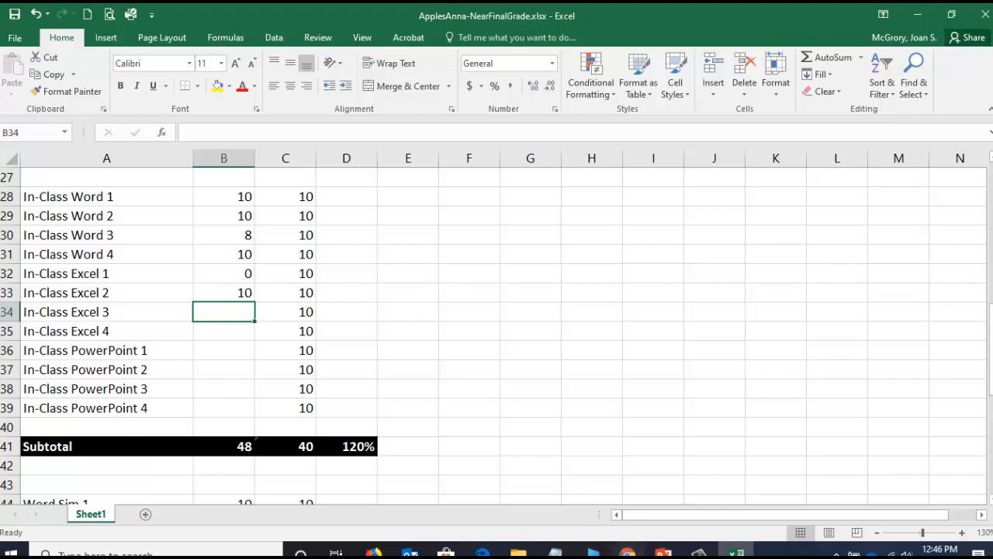
- Check the Excel Case 3 score on the Grades page in Chrome, and enter 8 in B34 and 10 in B35 in Excel
left_click(628, 551)
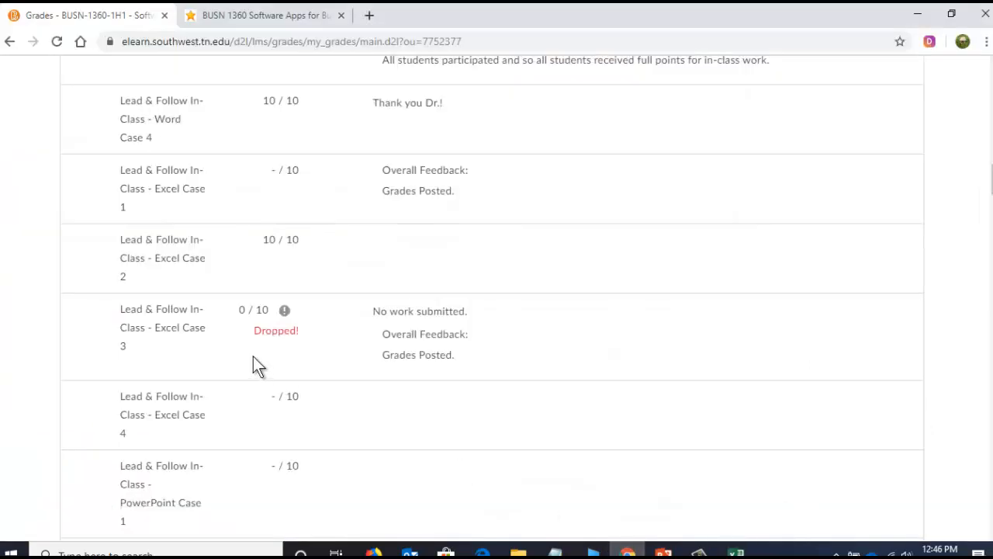
left_click(736, 552)
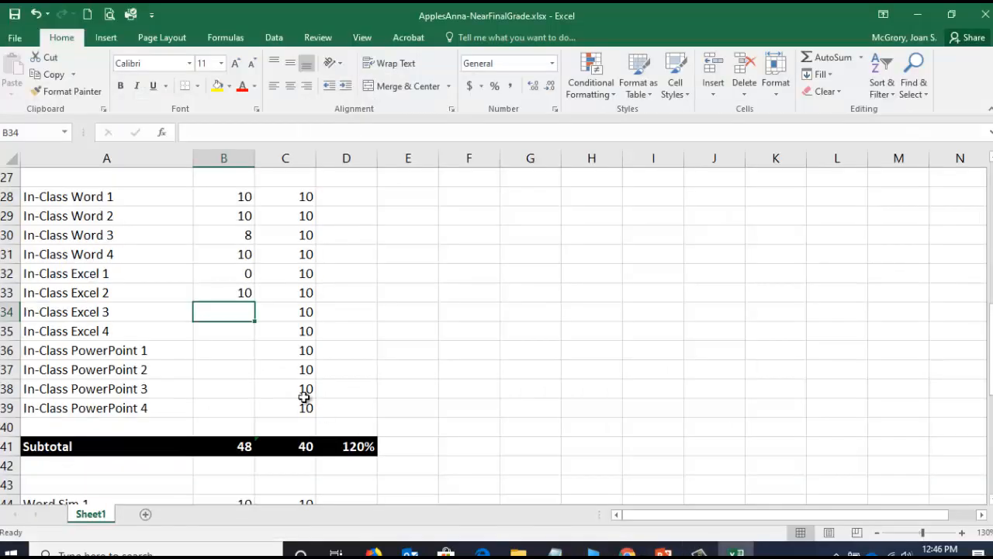
type("8")
key("Return")
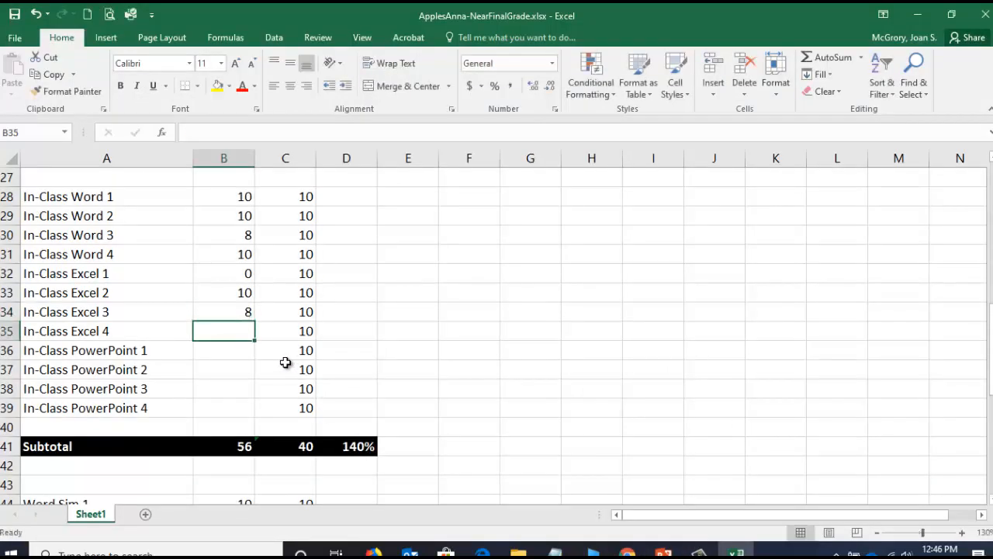
type("10")
key("Return")
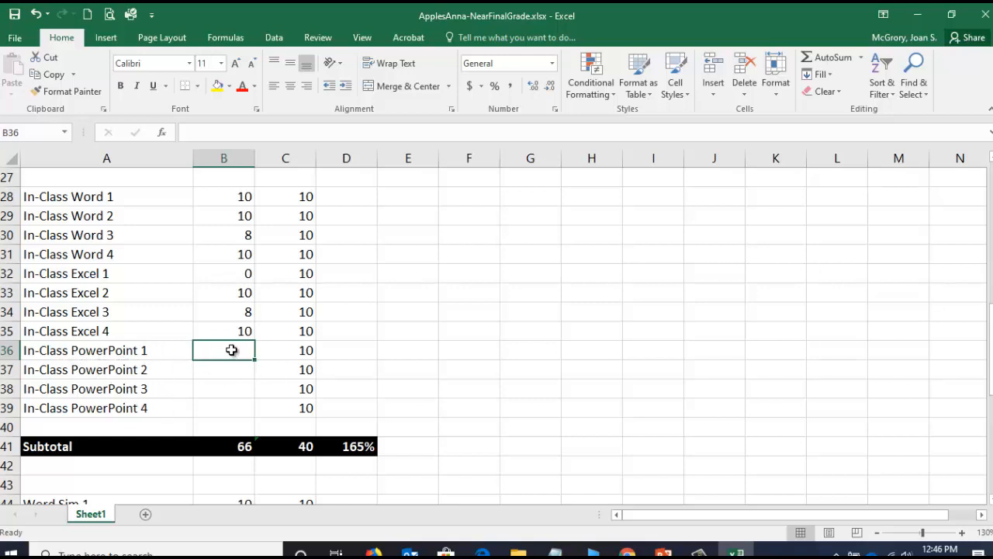
- Highlight the PowerPoint score cells B36 through B39 in yellow and save the workbook
left_click_drag(232, 351, 232, 411)
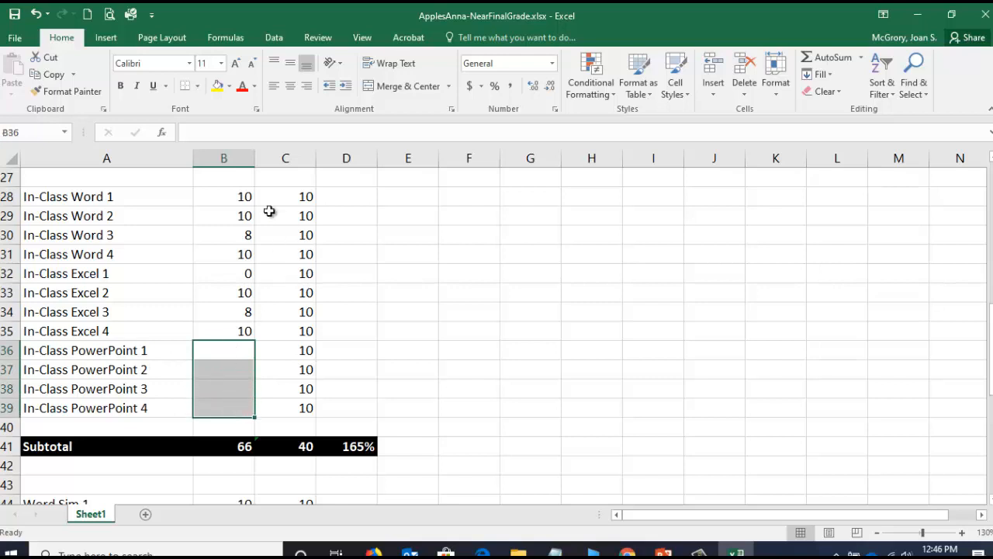
left_click(217, 87)
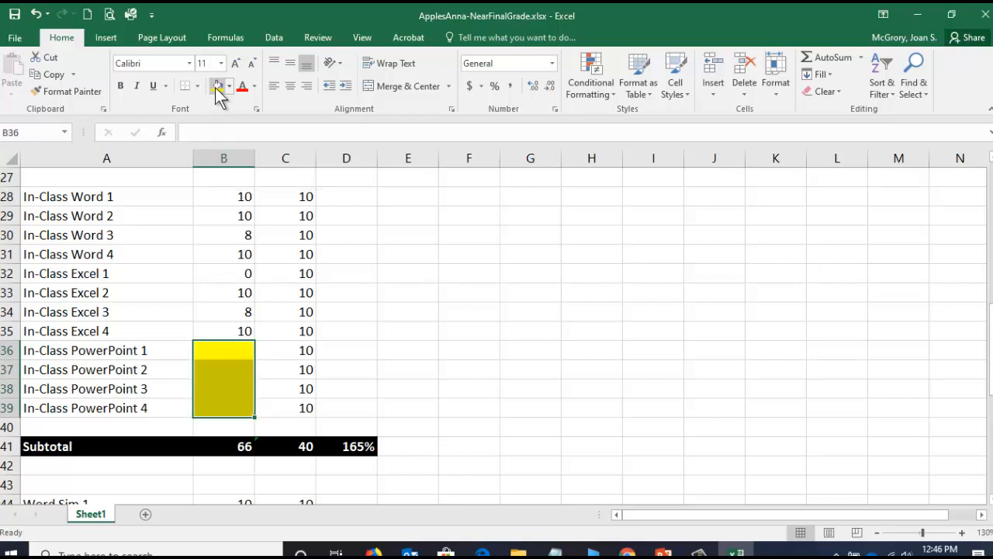
left_click(14, 14)
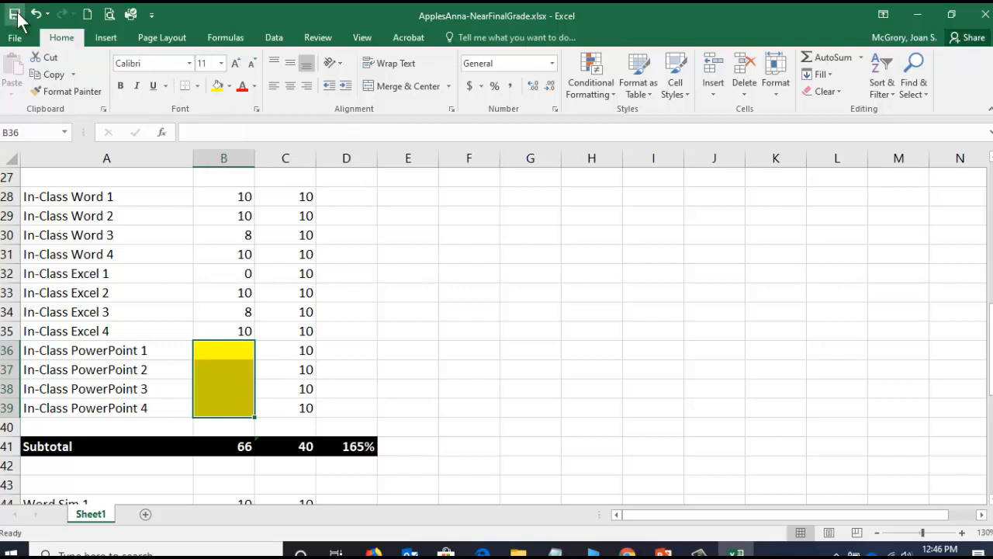
- Enter an estimated score of 10 for each In-Class PowerPoint row in B36 through B39
left_click(242, 353)
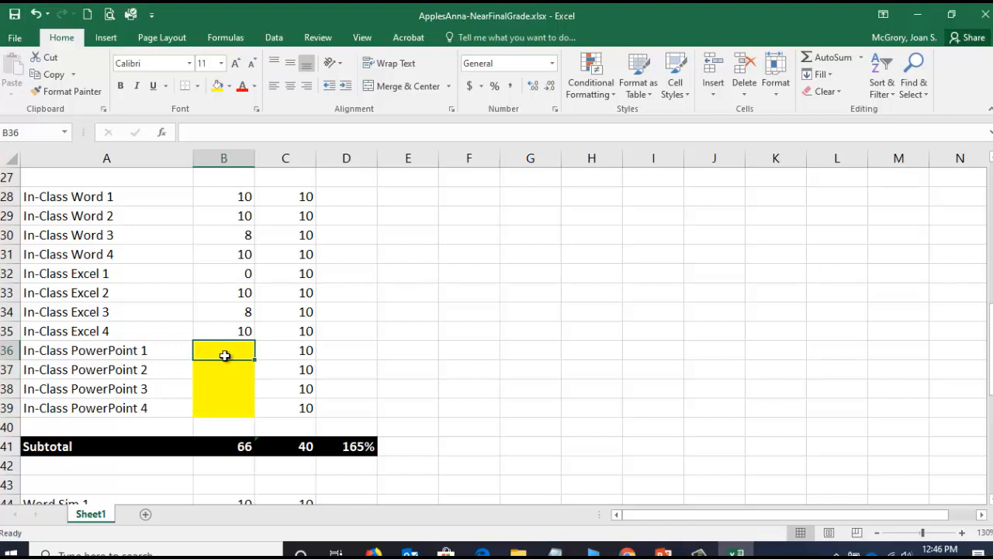
type("1")
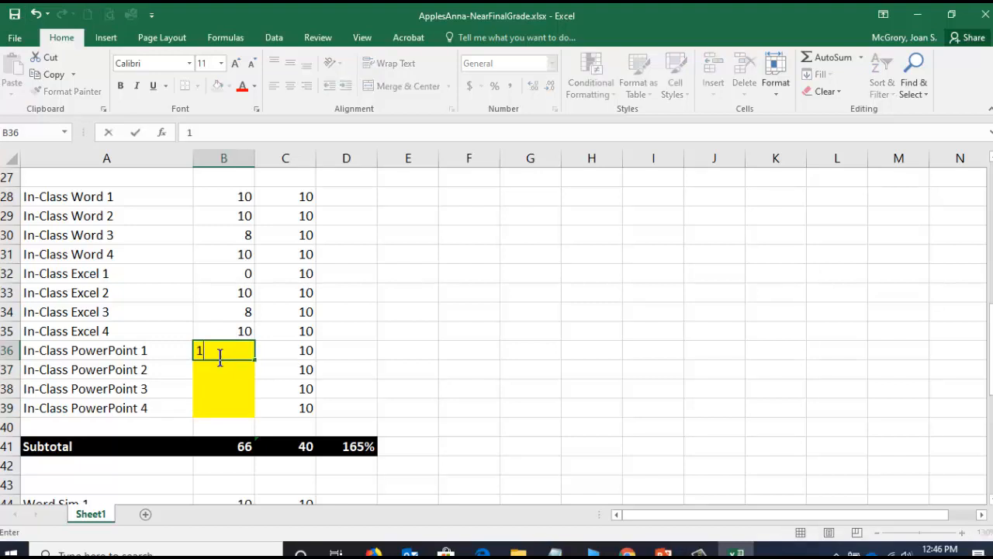
type("0")
key("Return")
type("10")
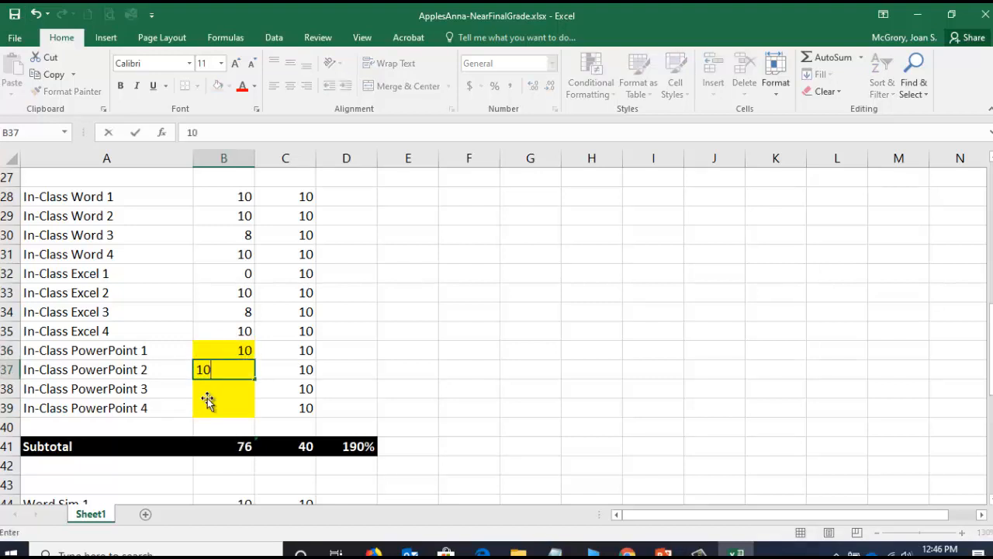
key("Return")
type("10")
key("Return")
type("1")
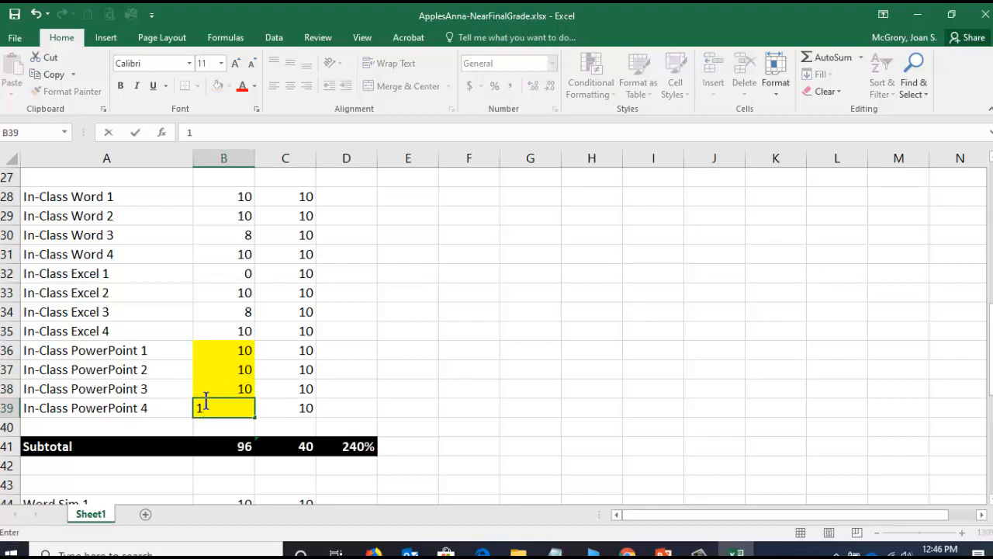
key("Return")
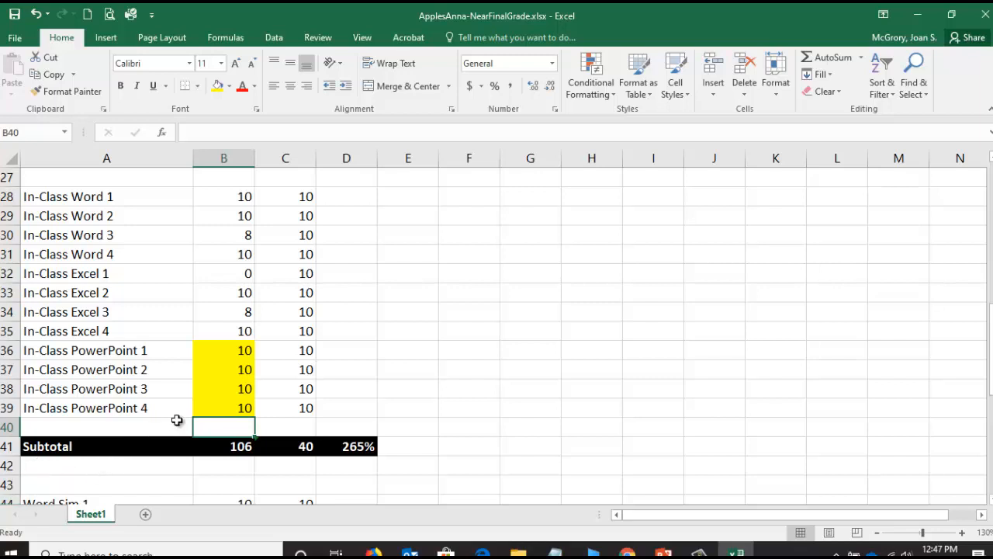
- Check the range summed by the in-class earned-points subtotal formula in B41
left_click(232, 447)
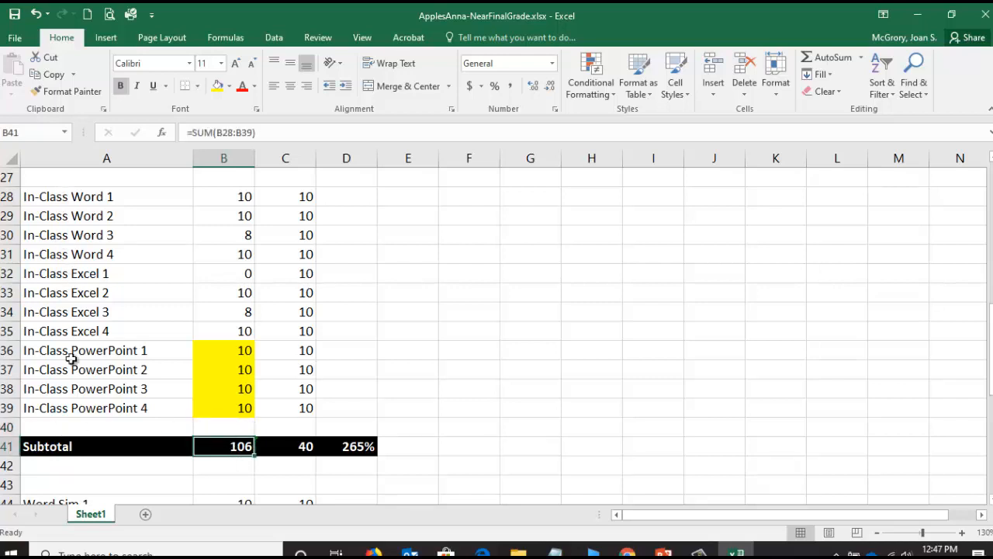
left_click(223, 133)
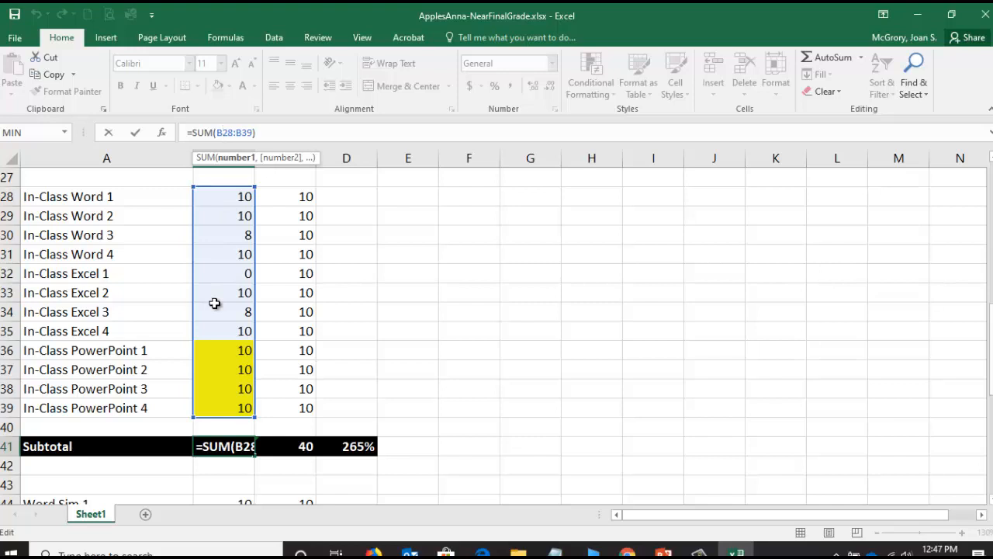
left_click(135, 135)
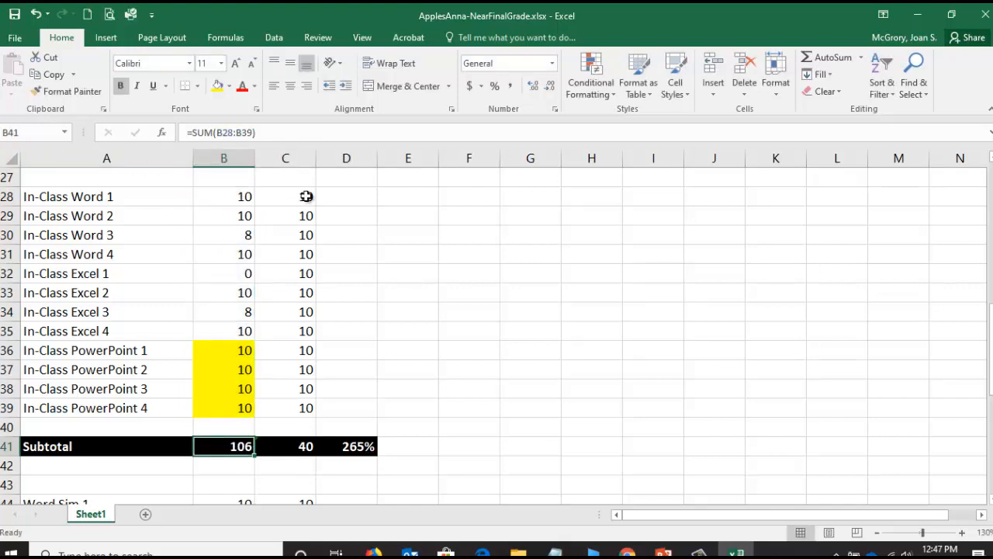
- Extend the possible-points subtotal in C41 to sum C28 through C39
left_click(288, 448)
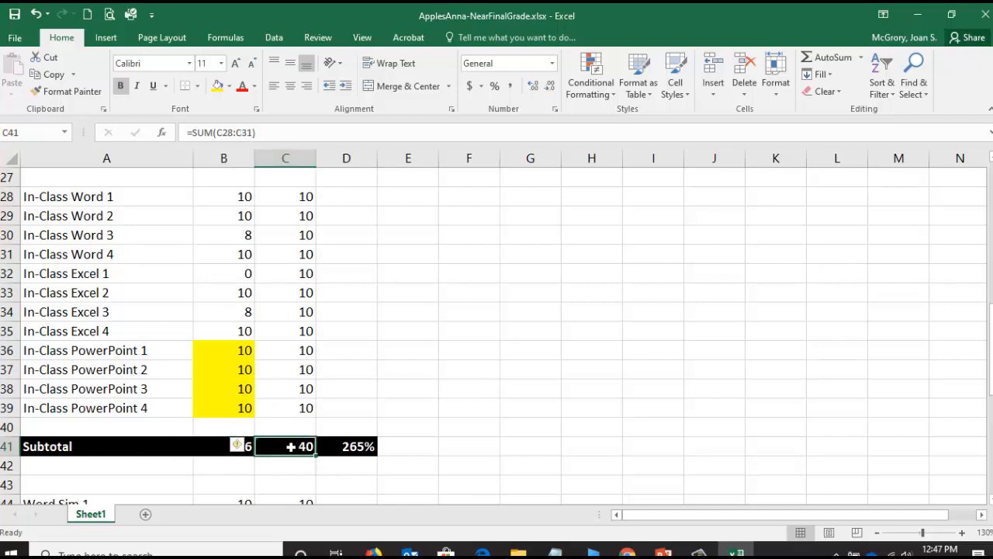
left_click(231, 132)
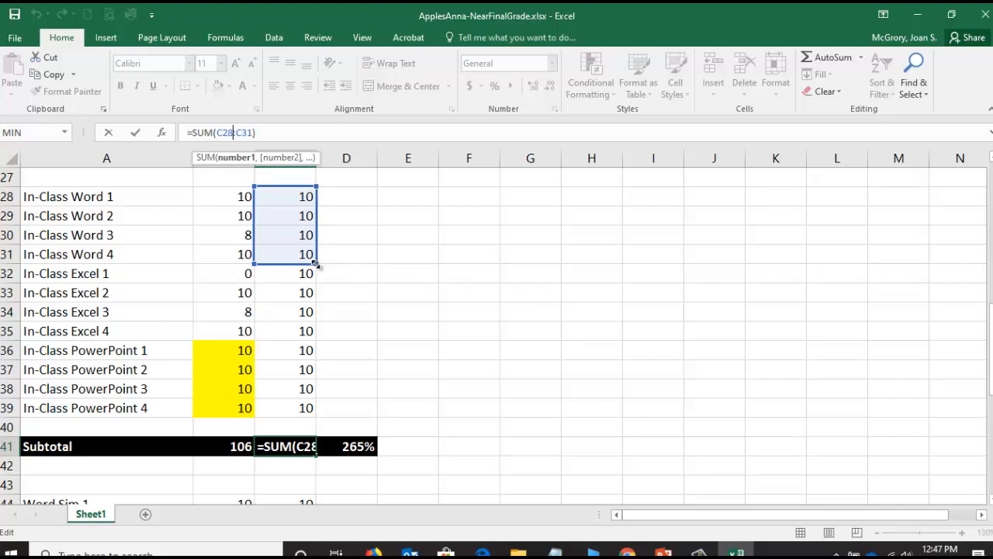
left_click_drag(316, 265, 316, 416)
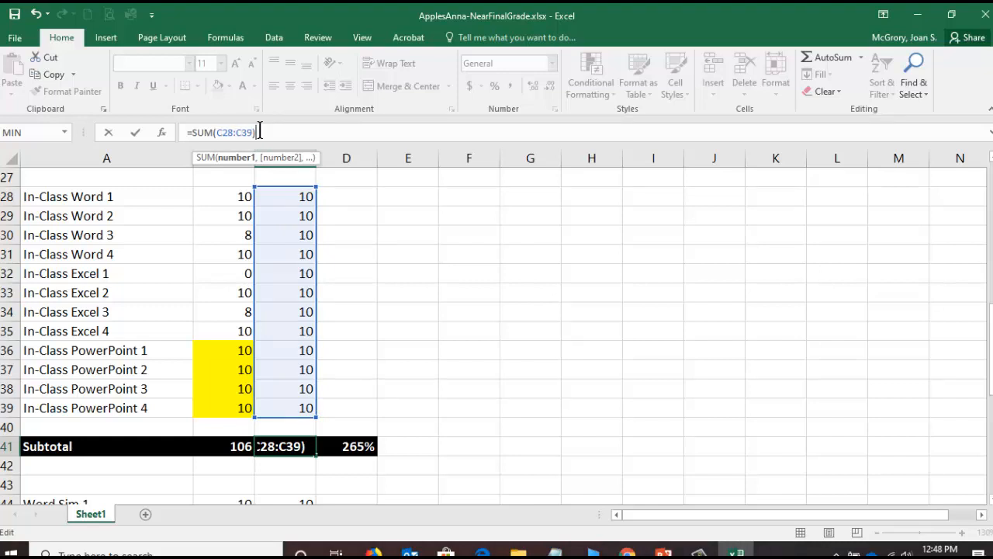
left_click(134, 134)
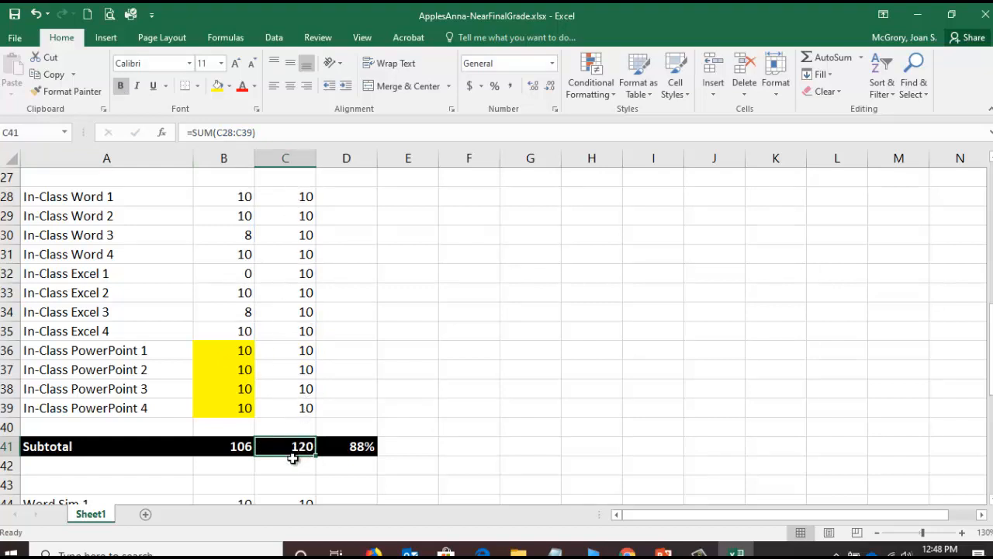
- Review the earned-points subtotal in B41 and the cells referenced by the percentage formula in D41
left_click(237, 446)
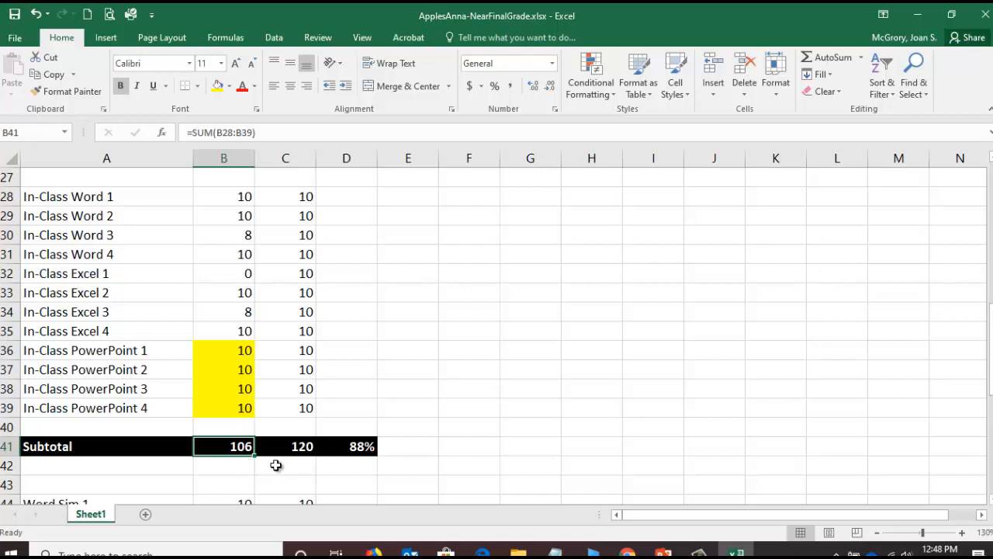
left_click(371, 448)
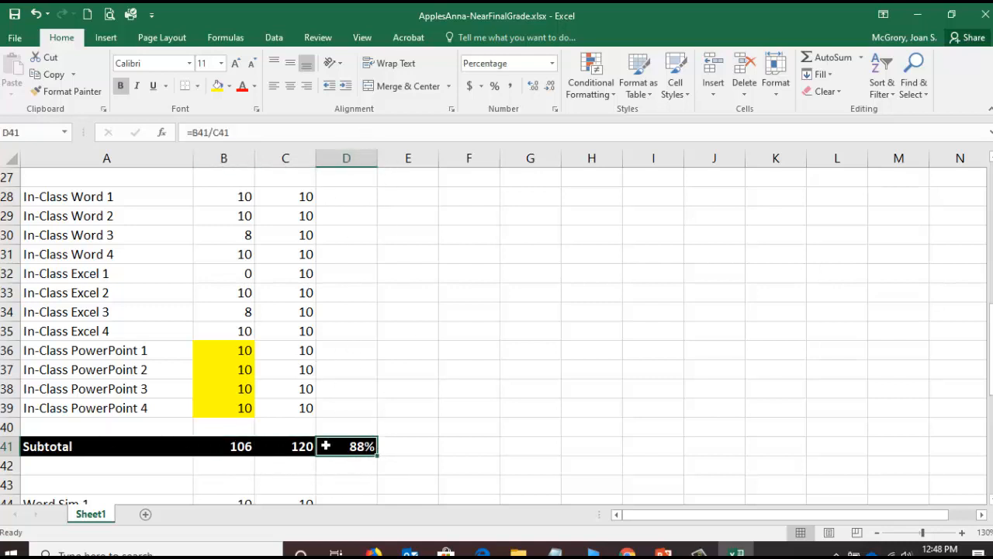
left_click(210, 129)
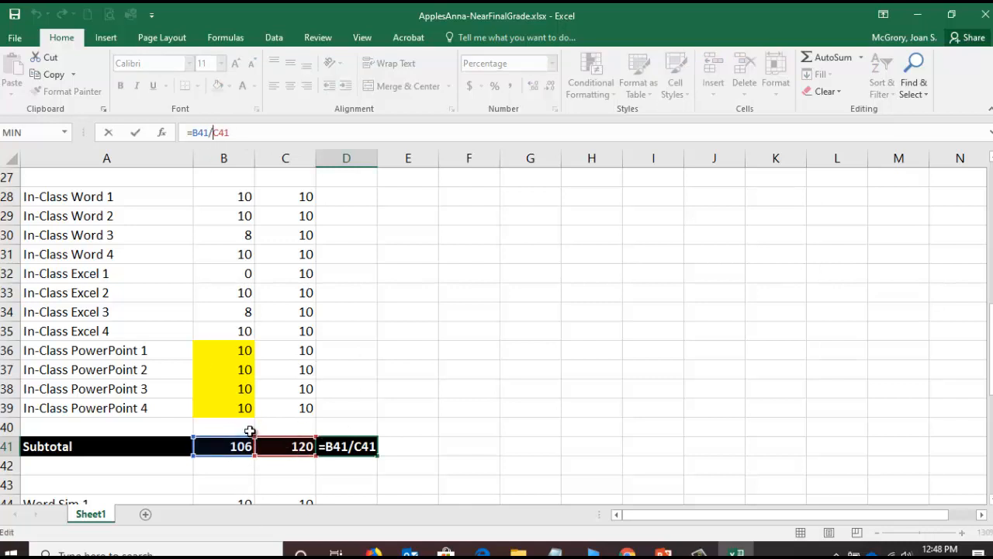
left_click(107, 133)
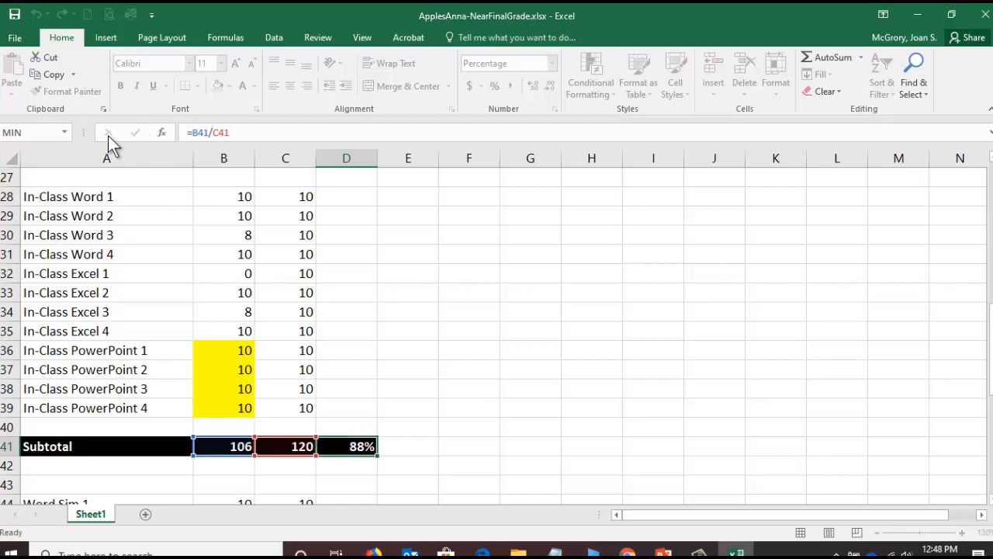
- Insert nine blank rows above the Word Sim subtotal, at rows 48 through 56
scroll(320, 424, "down", 2)
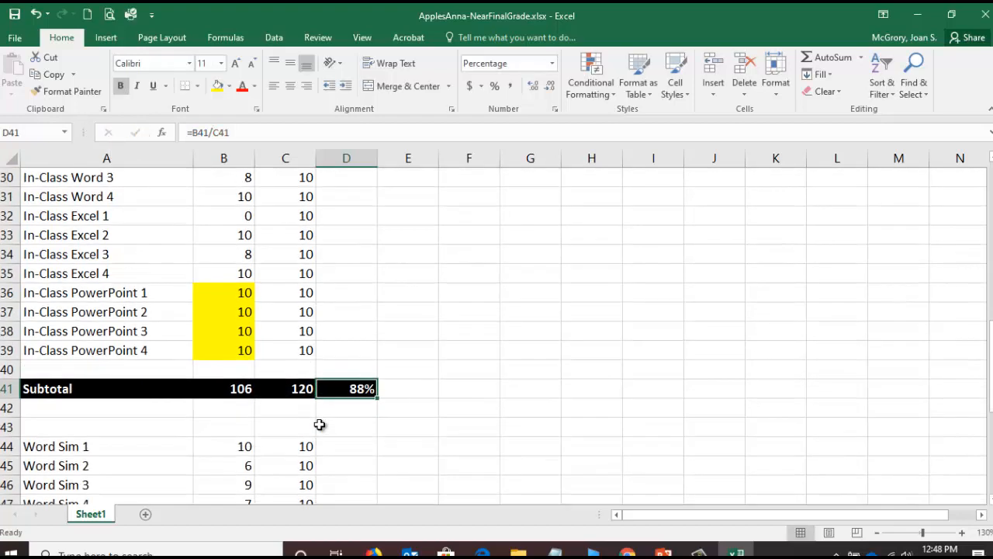
scroll(324, 428, "down", 3)
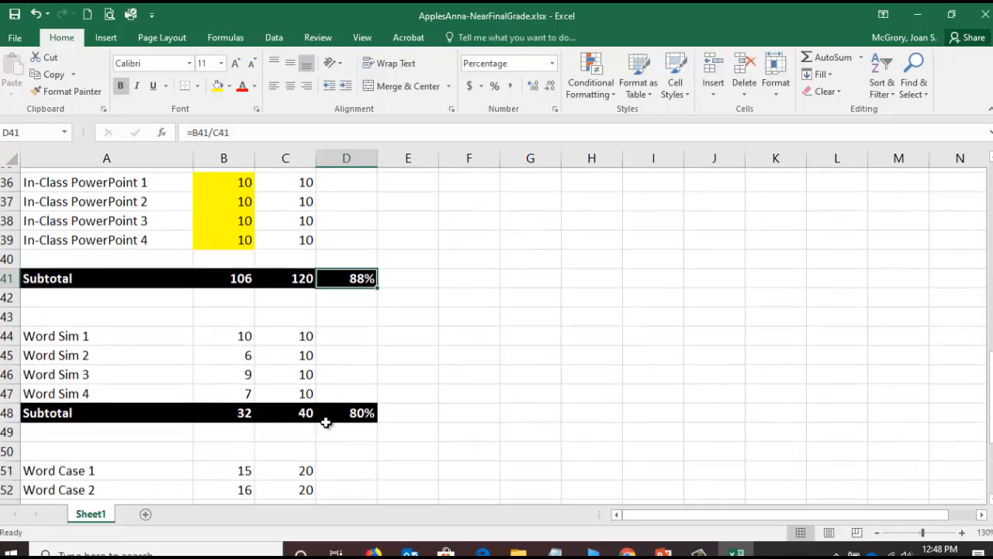
scroll(326, 422, "up", 2)
left_click_drag(991, 388, 988, 414)
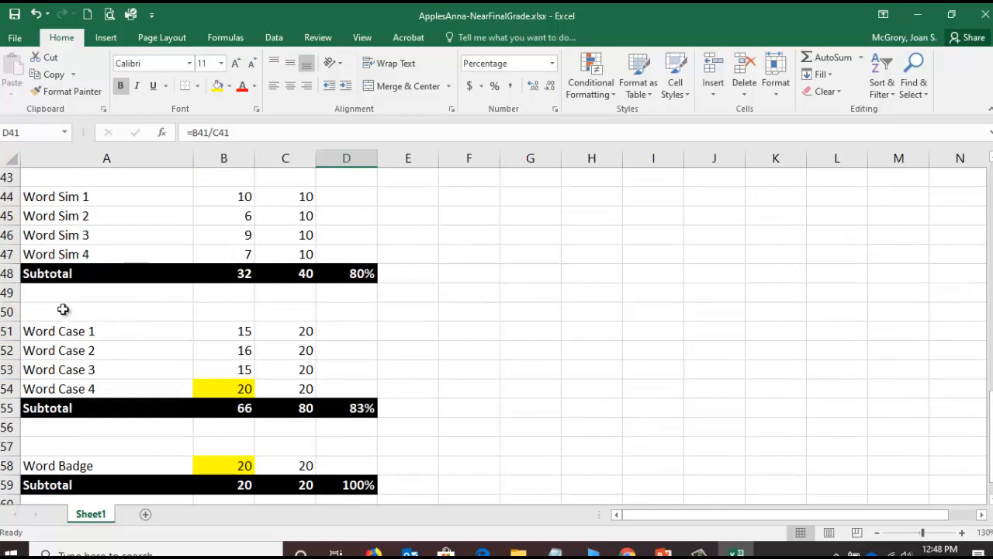
left_click(7, 273)
left_click_drag(7, 272, 6, 427)
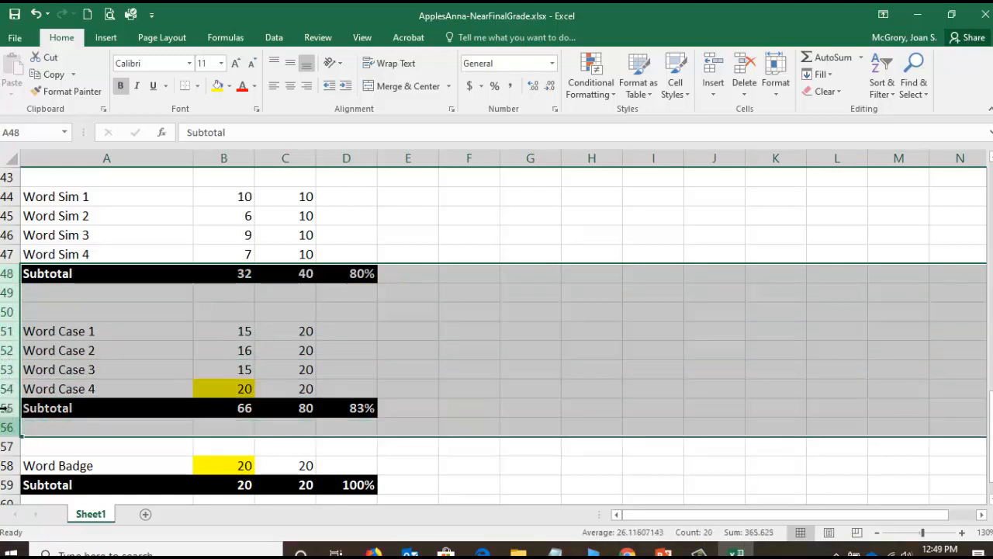
right_click(10, 296)
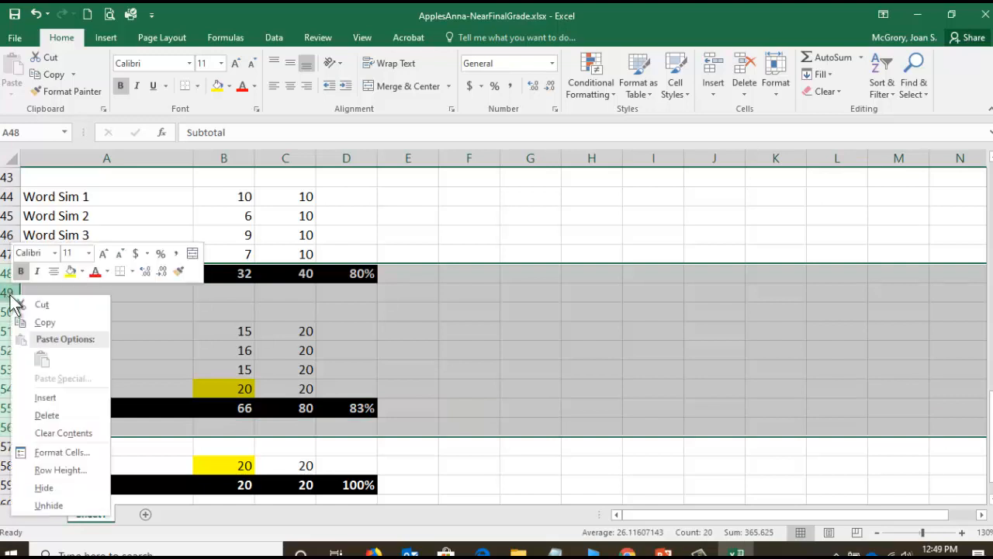
left_click(43, 397)
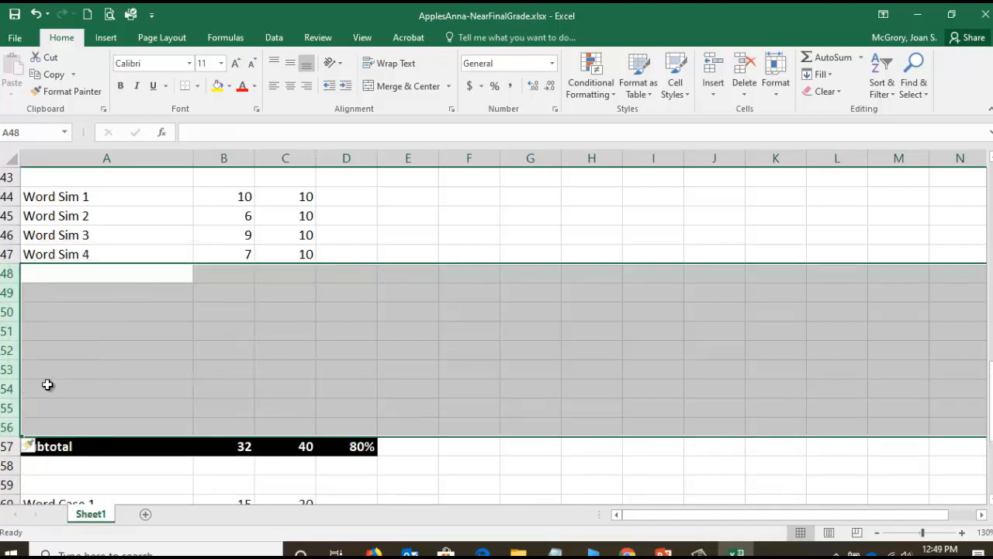
- Enter the labels Excel Sim 1, Excel Sim 2, Excel Sim 3 and Excel Sim 4 in A48 through A51
left_click(89, 274)
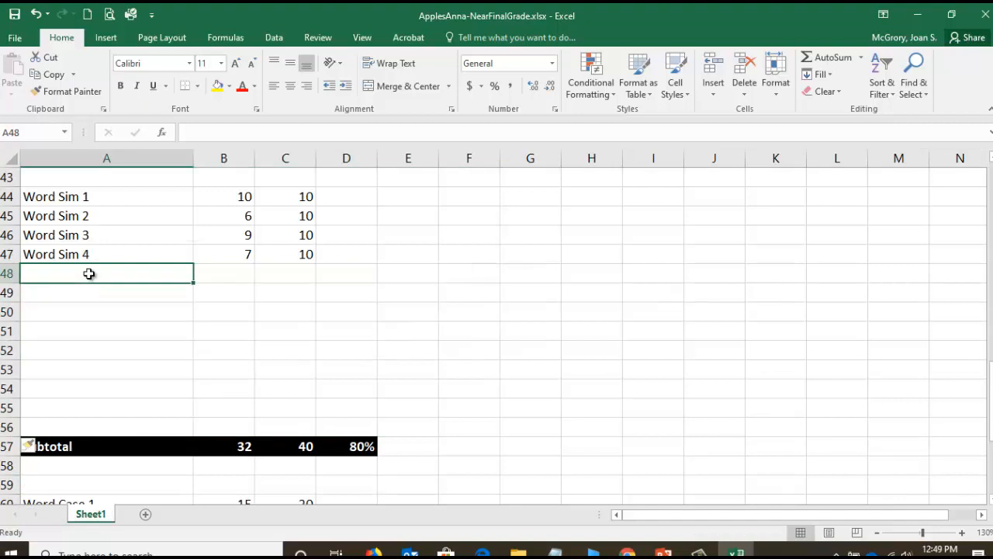
type("Excel Sim 1")
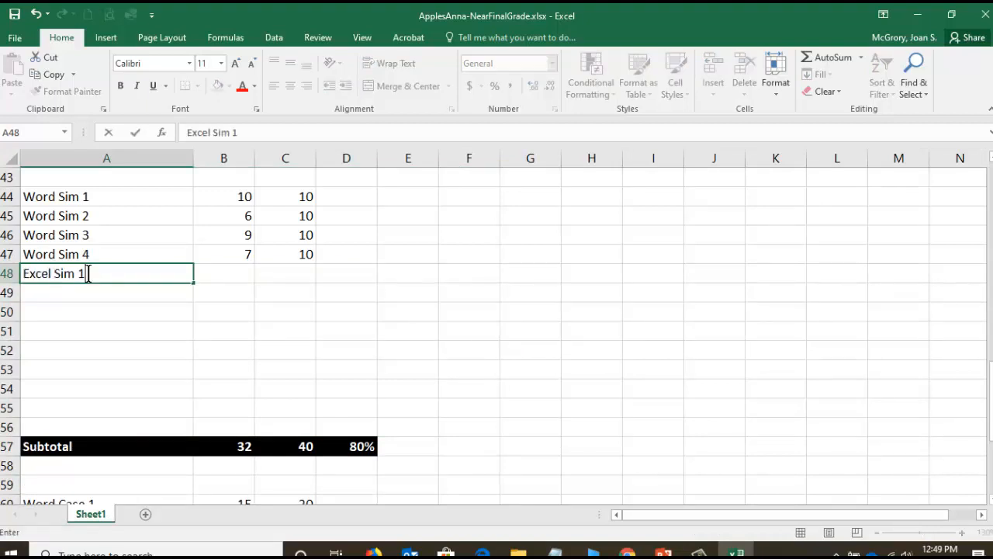
key("Return")
type("Excel Sim 2")
key("Return")
type("Excel Sim 3")
key("Return")
type("Ex")
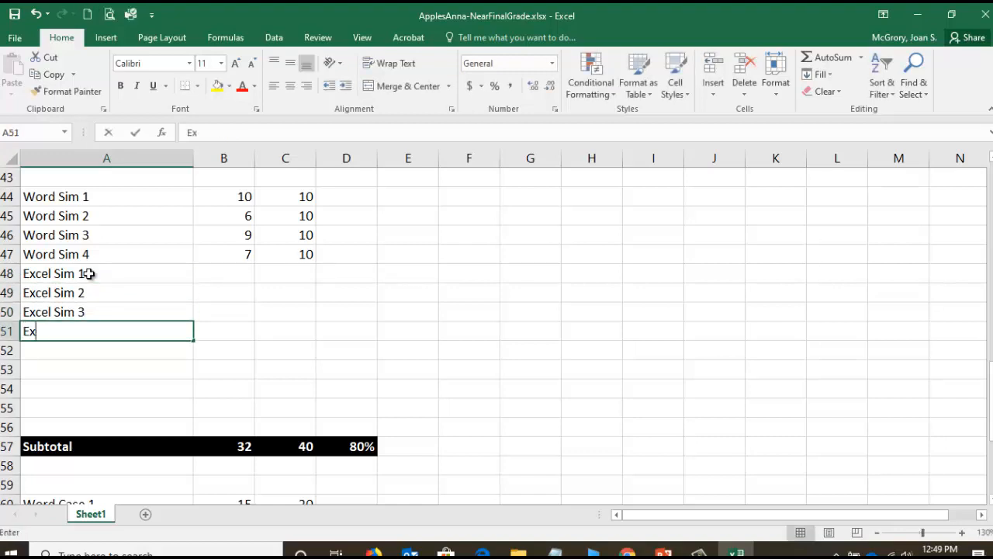
type("cel Sim 4")
key("Return")
- Enter the labels PowerPoint Sim 1, PowerPoint Sim 2, PowerPoint Sim 3 and PowerPoint Sim 4 in A52 through A55
type("Po")
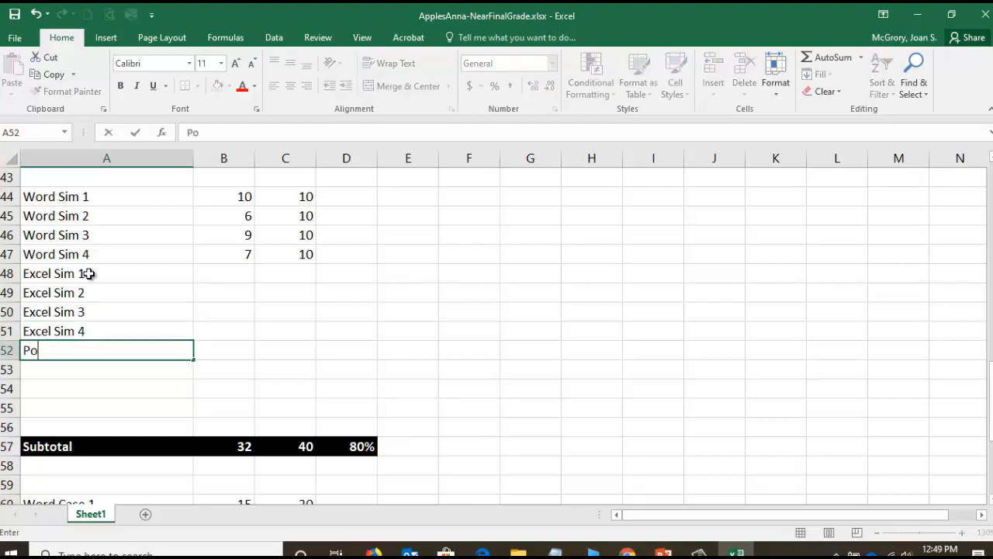
type("werPoint Sim 1")
key("Return")
type("PowerPoint Sim 1")
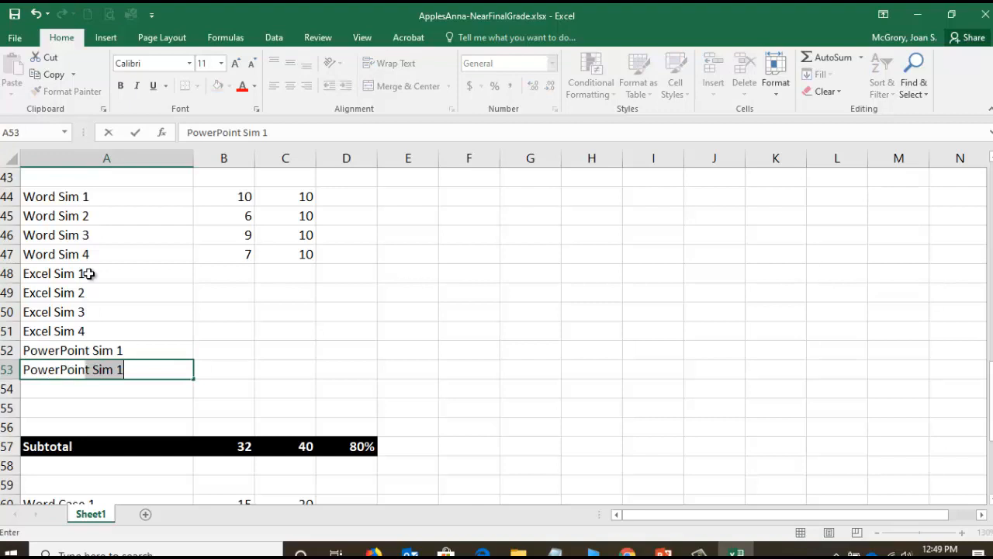
key("Return")
type("Pow")
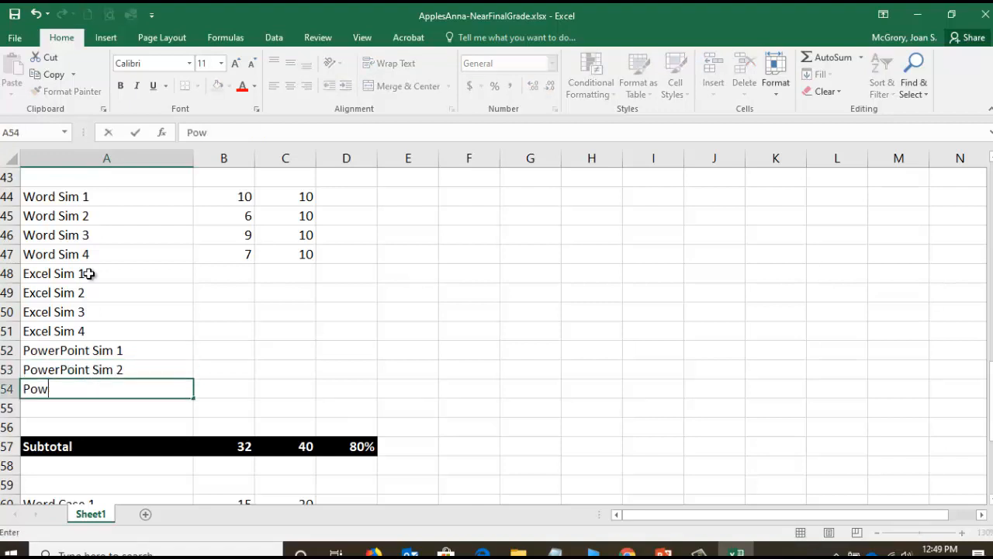
type("erPoint Sim 3")
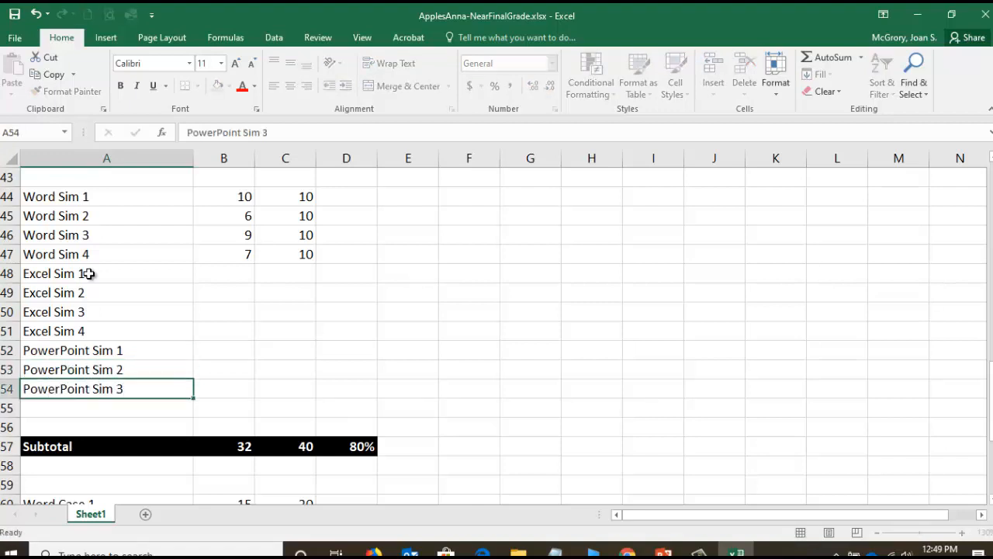
key("Return")
type("PowerPOi")
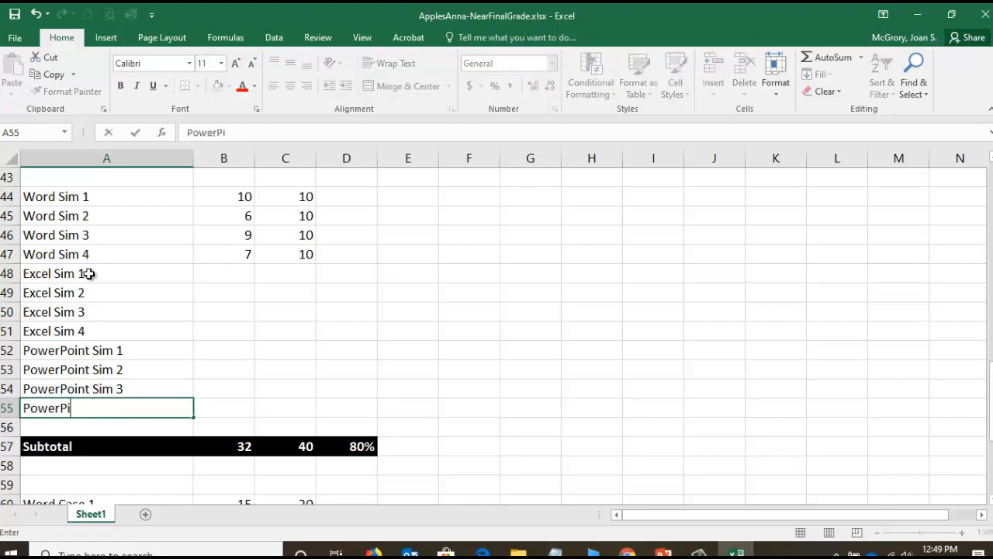
type("oint Sim 4")
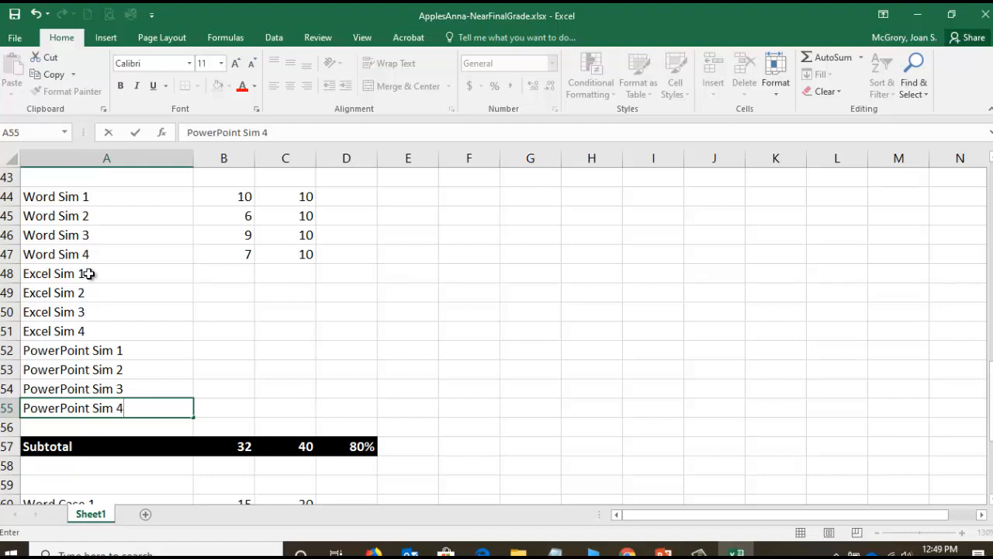
key("Return")
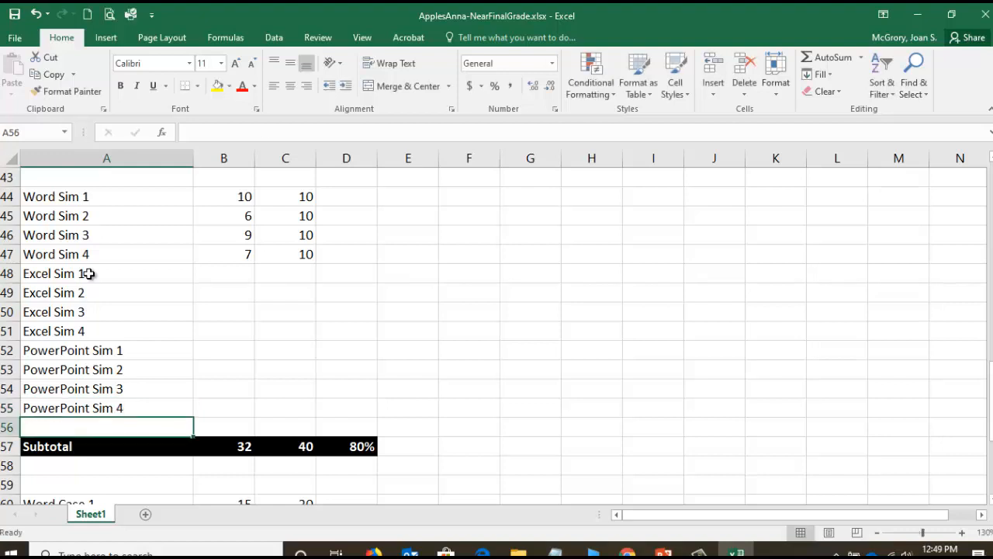
- Copy the 10 possible points from C47 down through C55 for the Excel and PowerPoint simulations
left_click(294, 256)
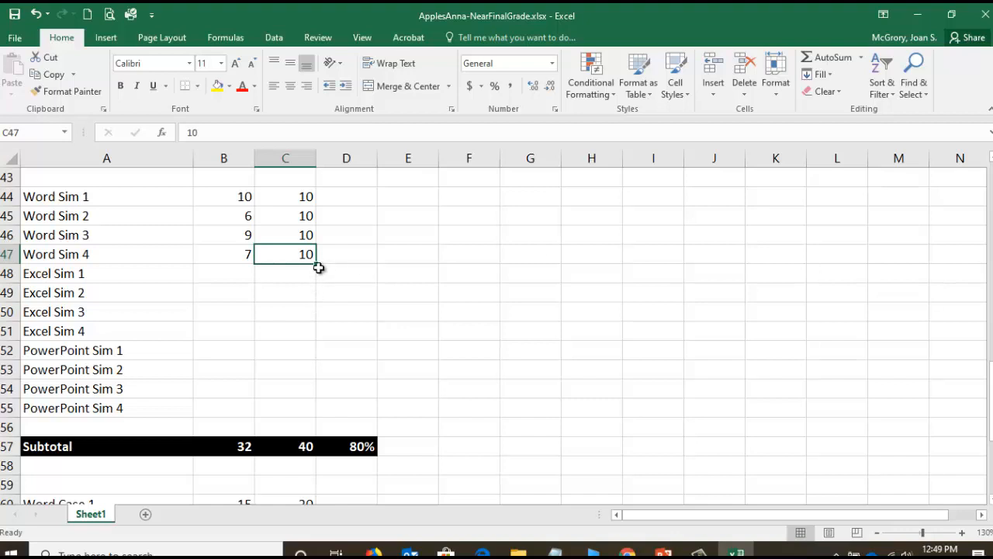
left_click_drag(317, 264, 312, 416)
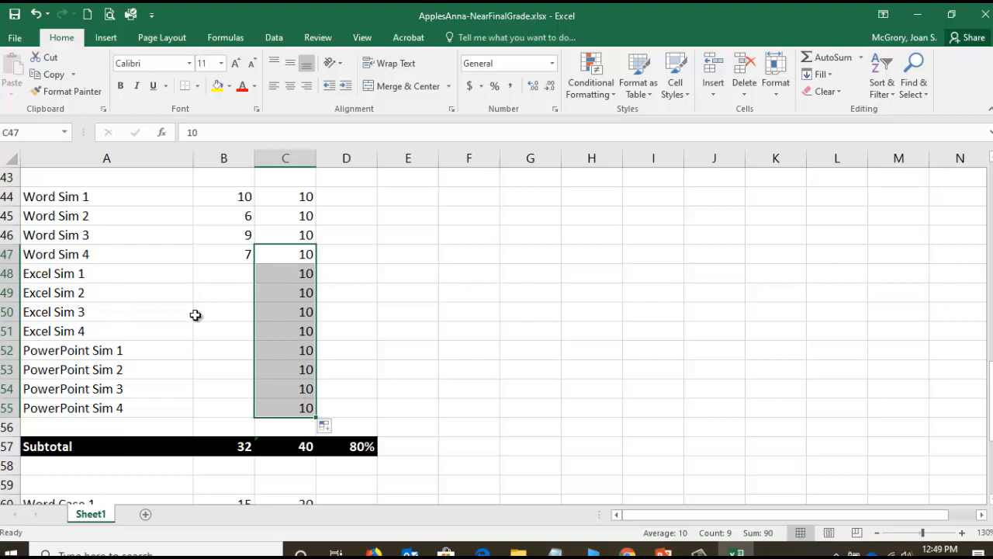
- Switch to the course grades page in Chrome and look up the Excel 1 through Excel 4 Simulator scores
left_click(218, 273)
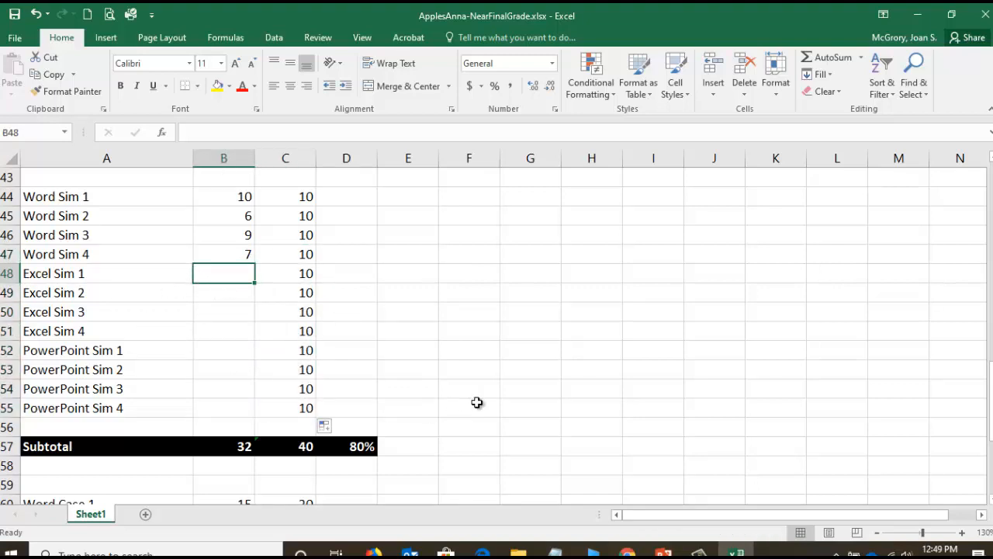
left_click(627, 551)
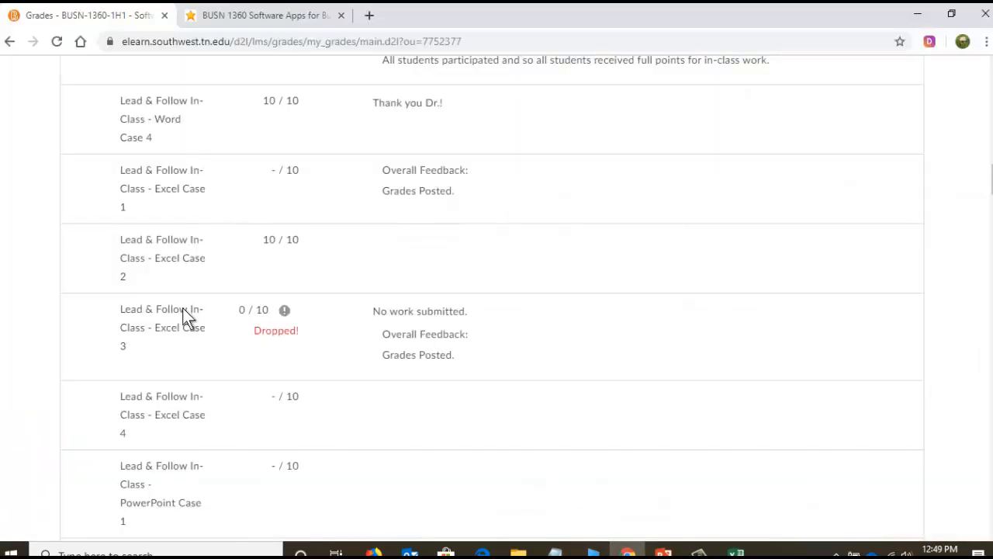
scroll(189, 320, "down", 5)
scroll(194, 324, "down", 6)
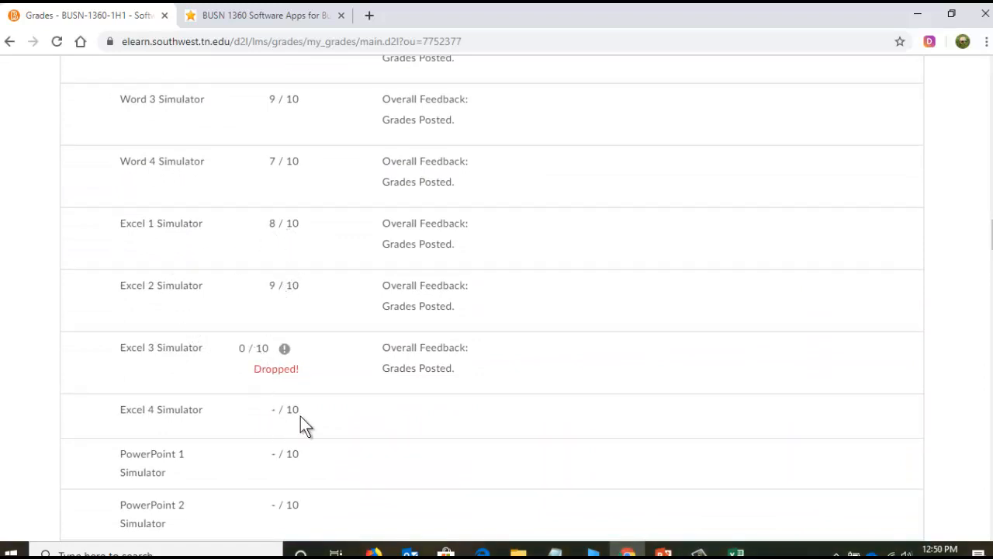
- Return to the Excel workbook and enter the Excel Sim scores 8, 9, 0 and 10 in B48 through B51
left_click(736, 552)
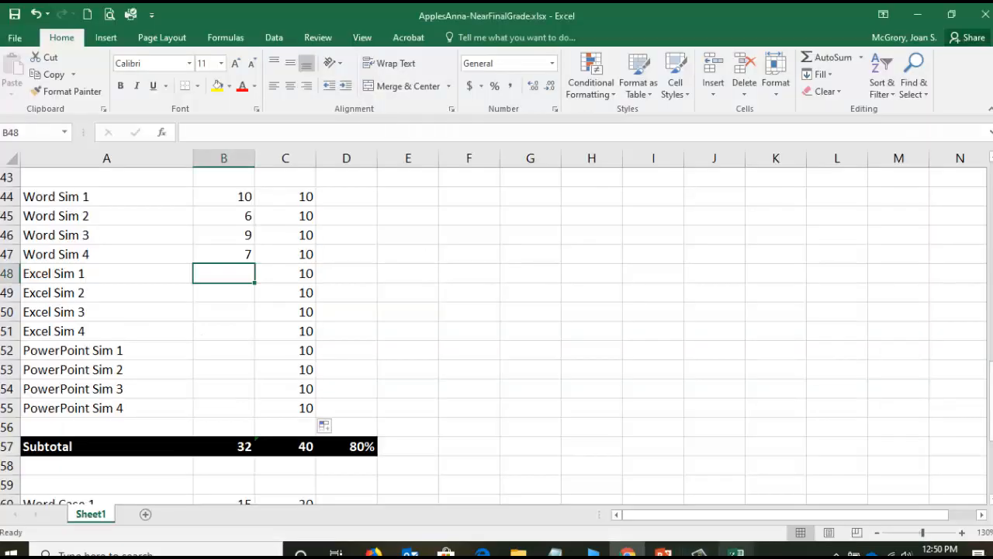
type("8")
key("Return")
type("9")
key("Return")
type("0")
key("Return")
type("10")
key("Return")
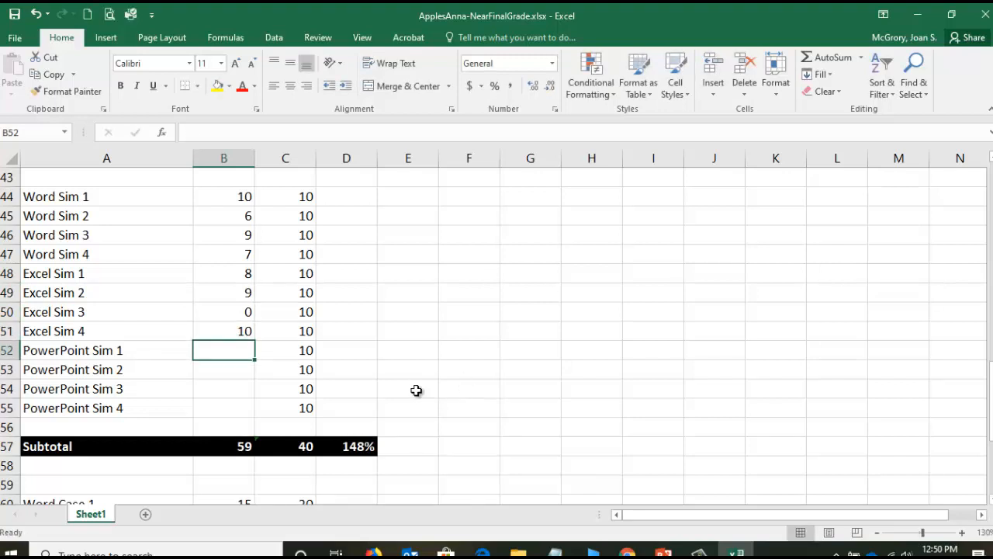
- Highlight the PowerPoint Sim score cells B52 through B55 in yellow and save the workbook
left_click_drag(220, 352, 222, 412)
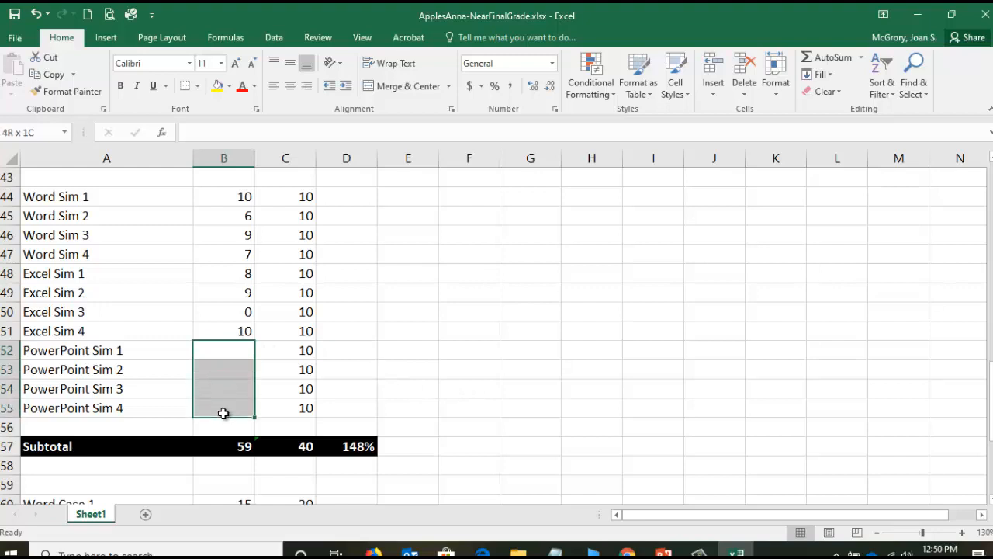
left_click(218, 87)
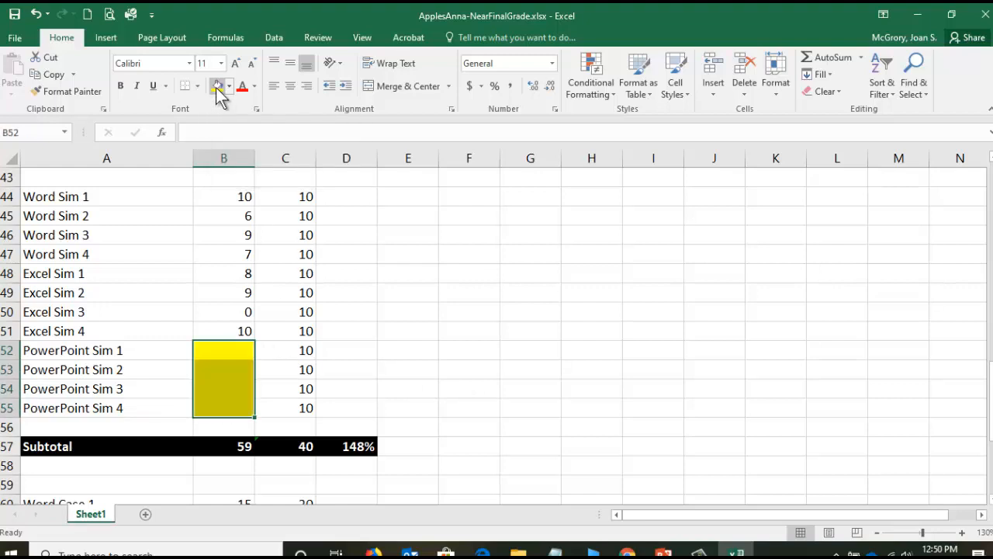
left_click(19, 18)
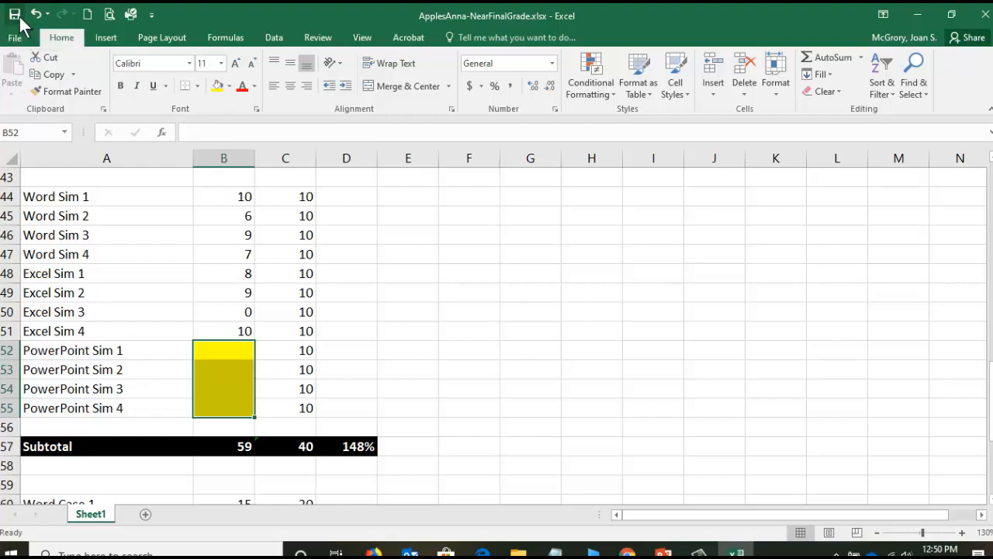
- Enter the estimated PowerPoint Sim scores 9, 8, 9 and 10 in B52 through B55
left_click(224, 349)
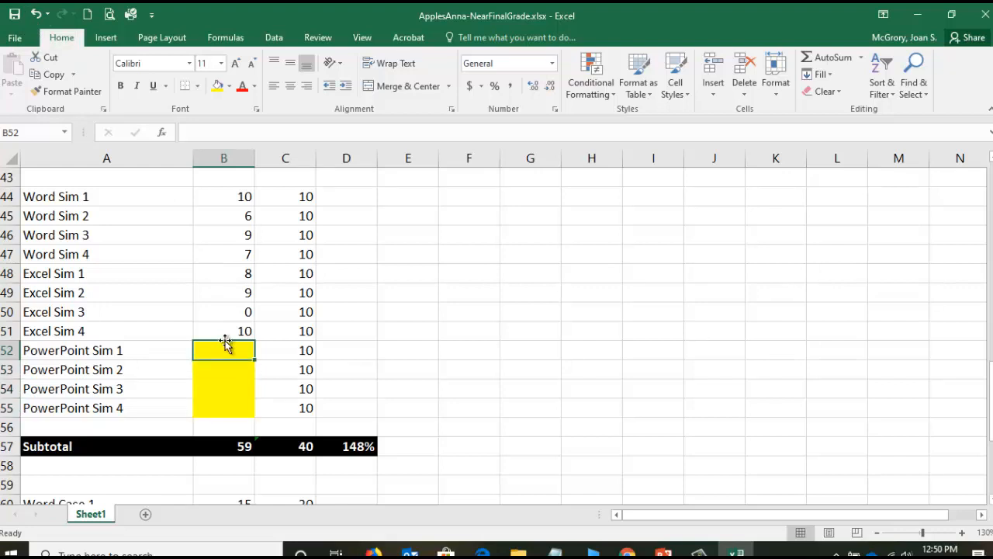
type("9")
key("Return")
type("8")
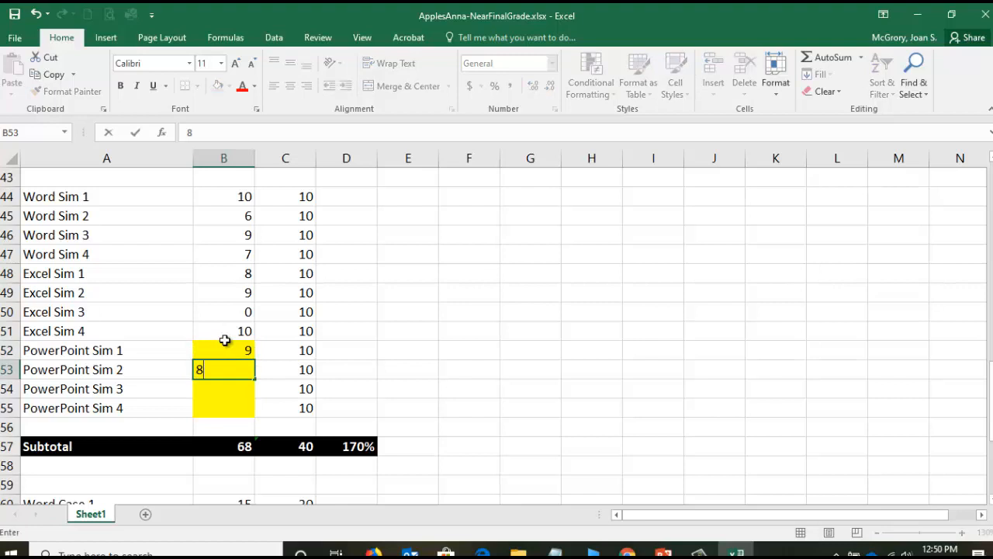
key("Return")
type("9")
key("Return")
type("10")
key("Return")
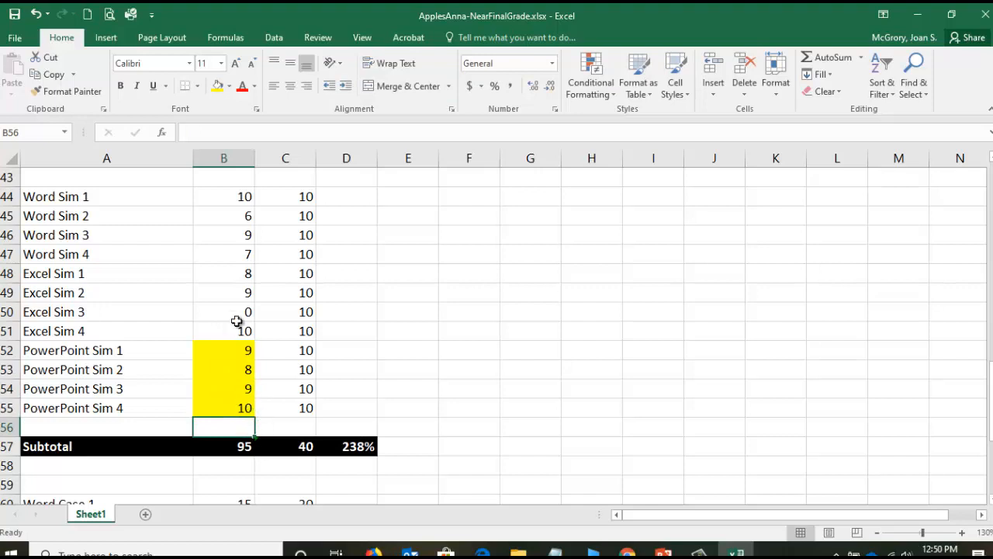
- Check which cells the earned-points subtotal formula in B57 adds up
left_click(239, 450)
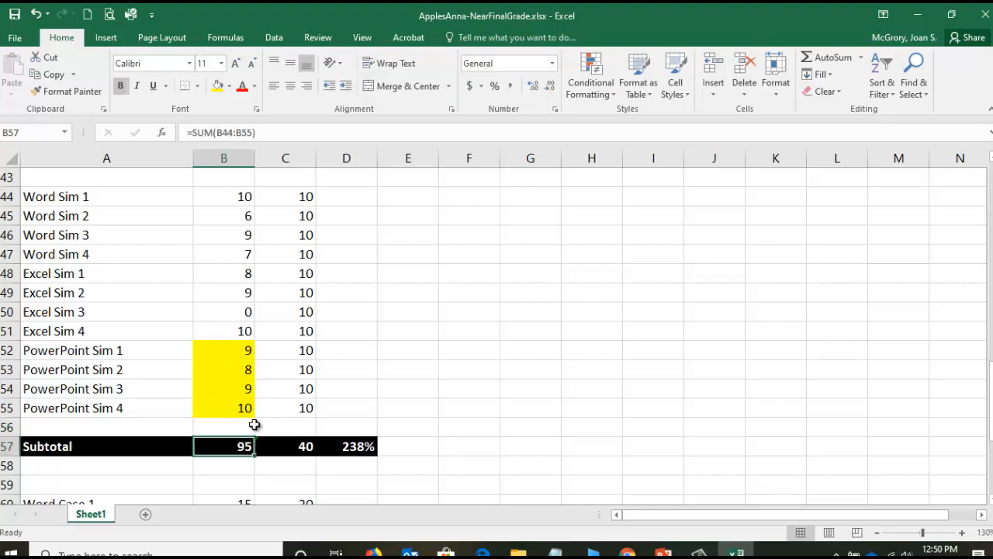
left_click(240, 132)
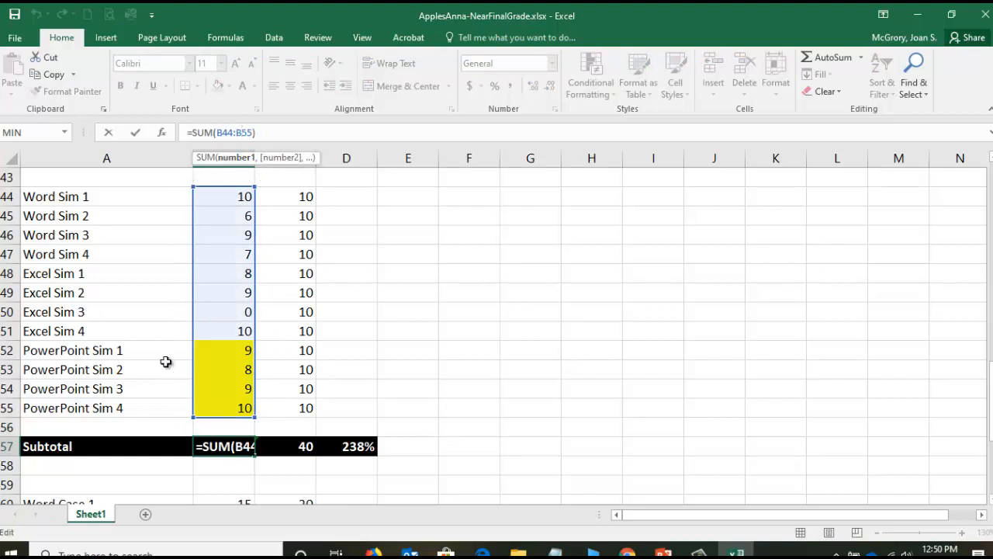
left_click(134, 133)
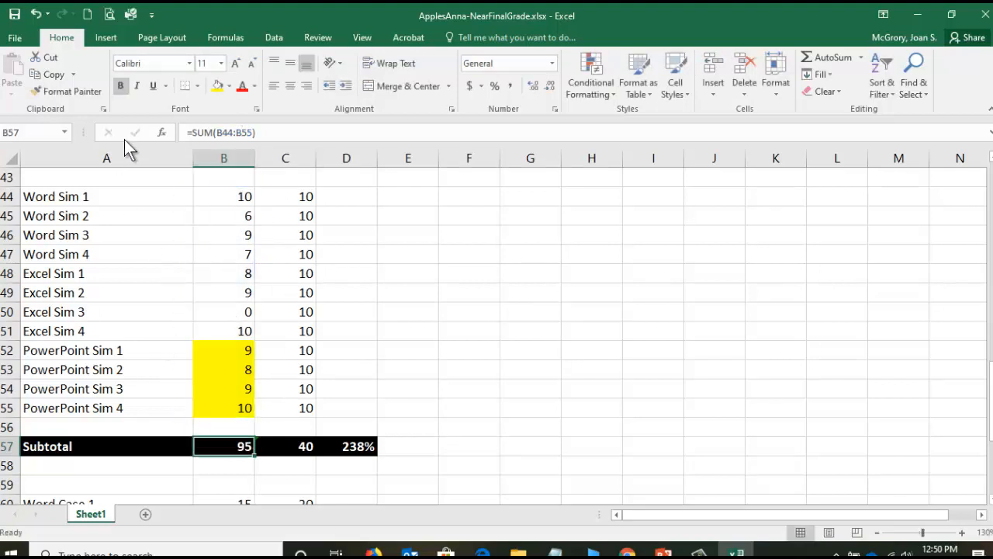
- Extend the possible-points subtotal in C57 to sum C44 through C55
left_click(301, 454)
left_click(231, 133)
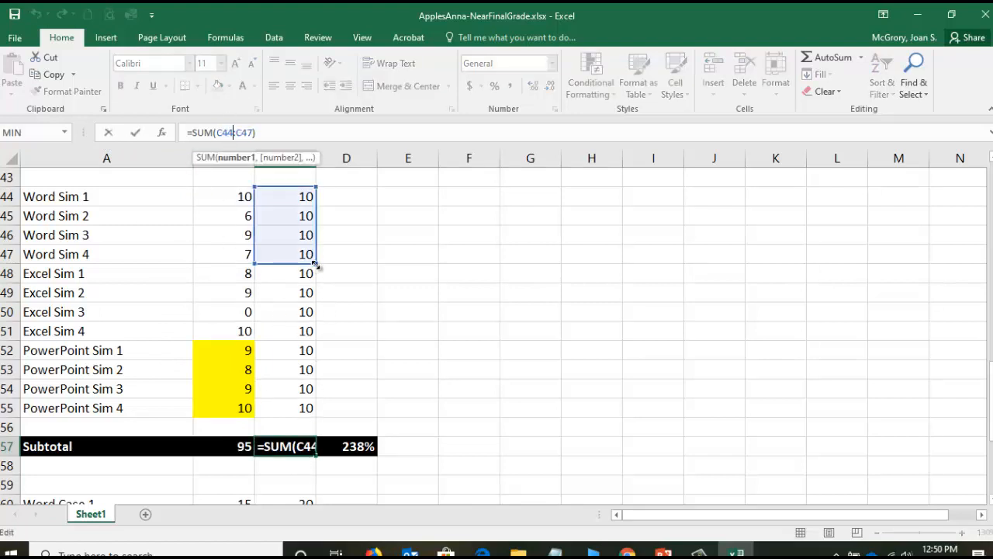
left_click_drag(316, 263, 323, 418)
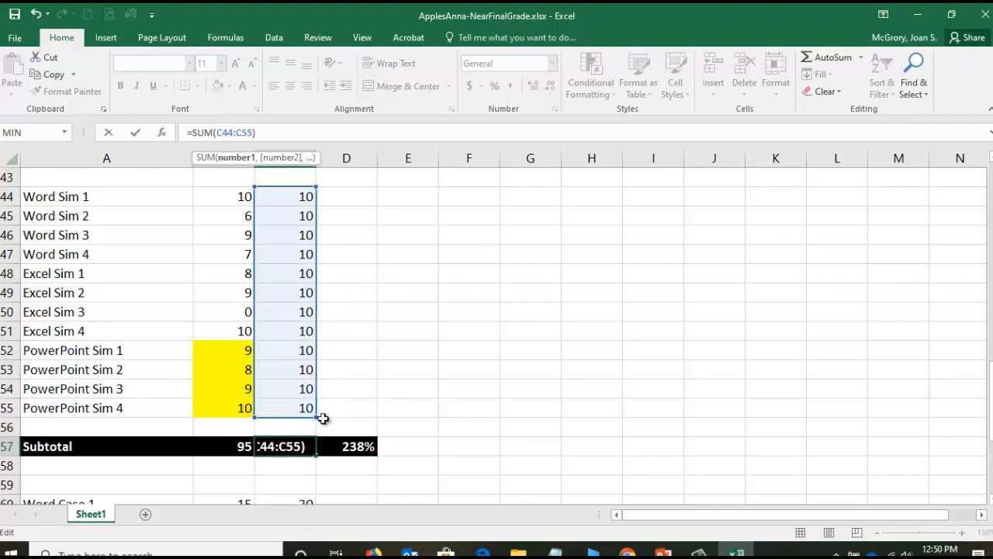
left_click(138, 134)
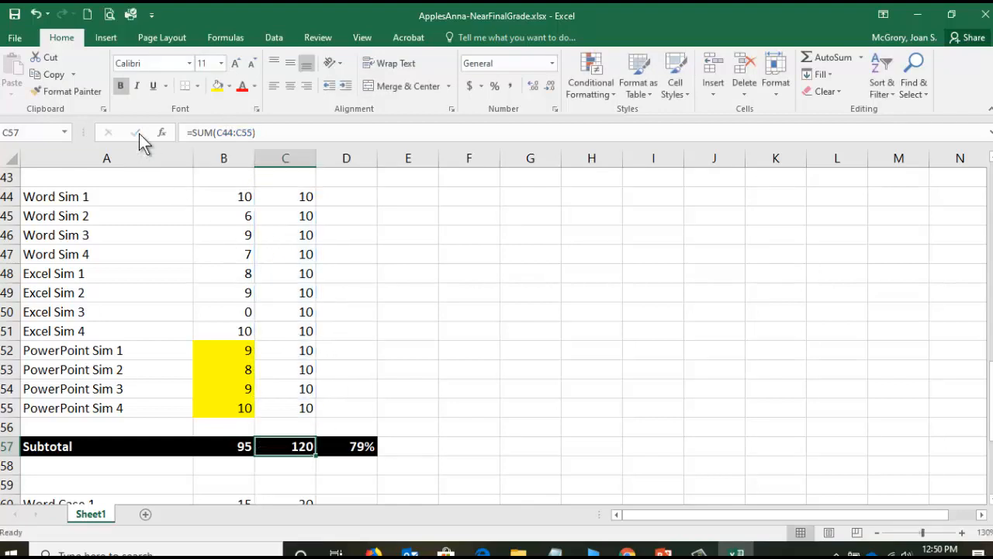
- Review the cells referenced by the simulation percentage formula in D57
left_click(354, 446)
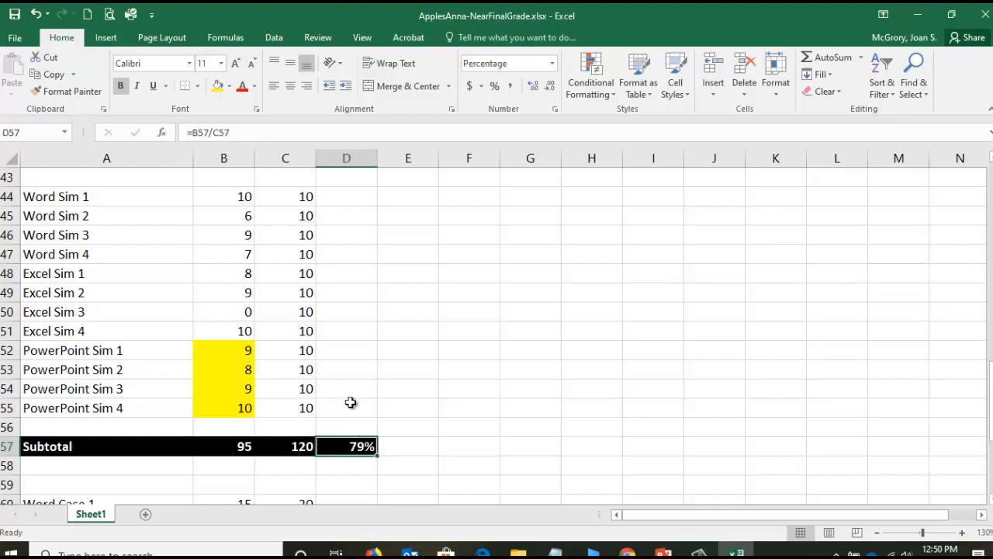
left_click(220, 130)
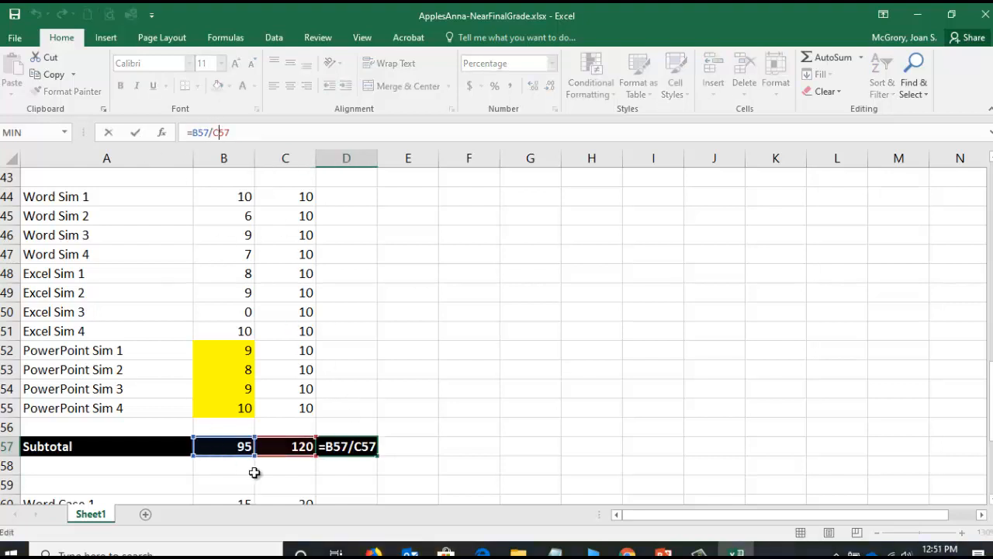
left_click(108, 132)
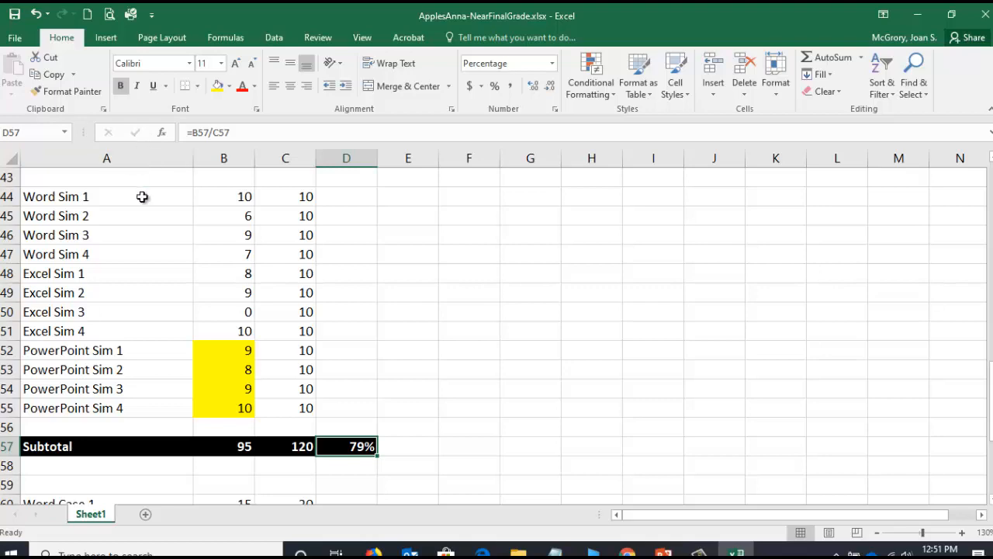
- Insert nine blank rows above the Word Case subtotal, starting at row 64
scroll(194, 378, "down", 3)
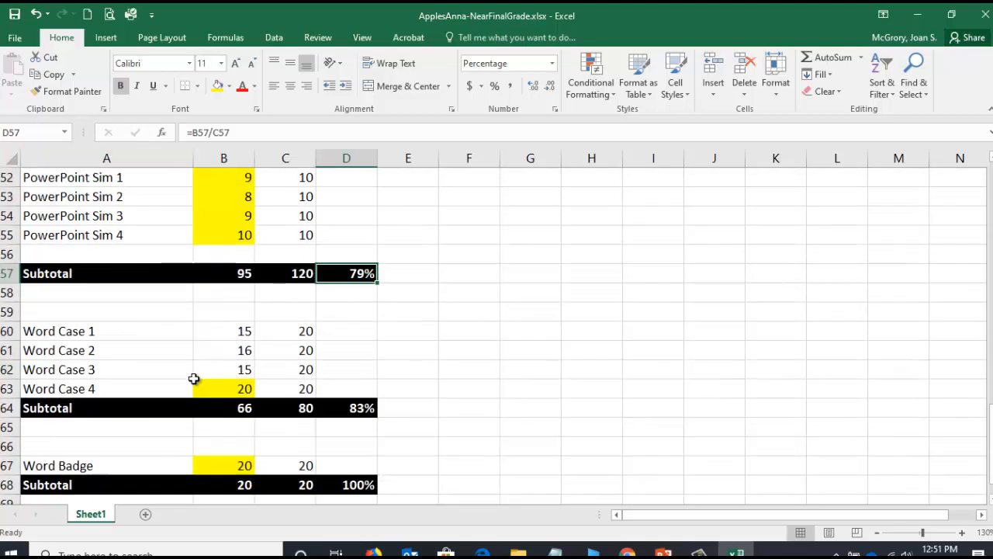
scroll(199, 381, "down", 1)
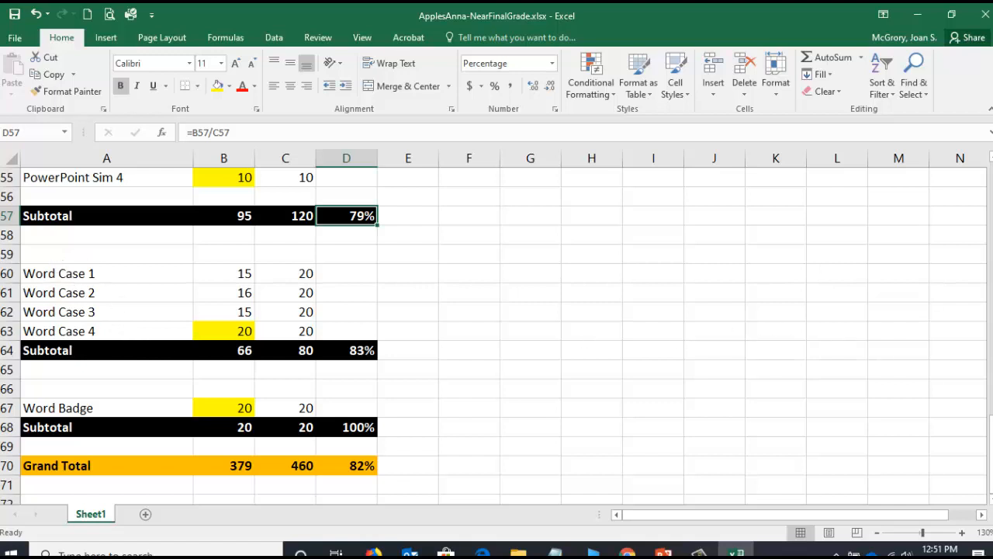
scroll(493, 335, "down", 2)
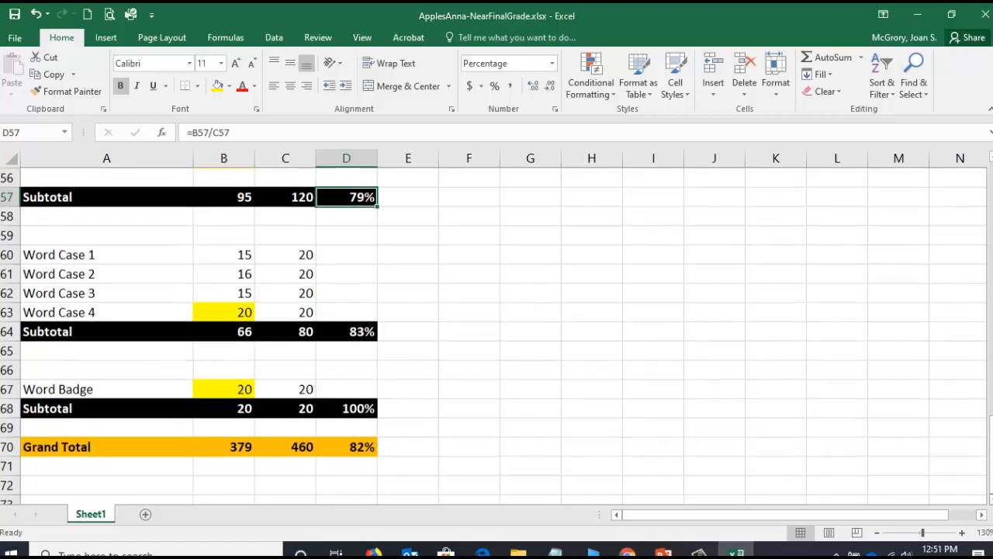
scroll(422, 363, "down", 1)
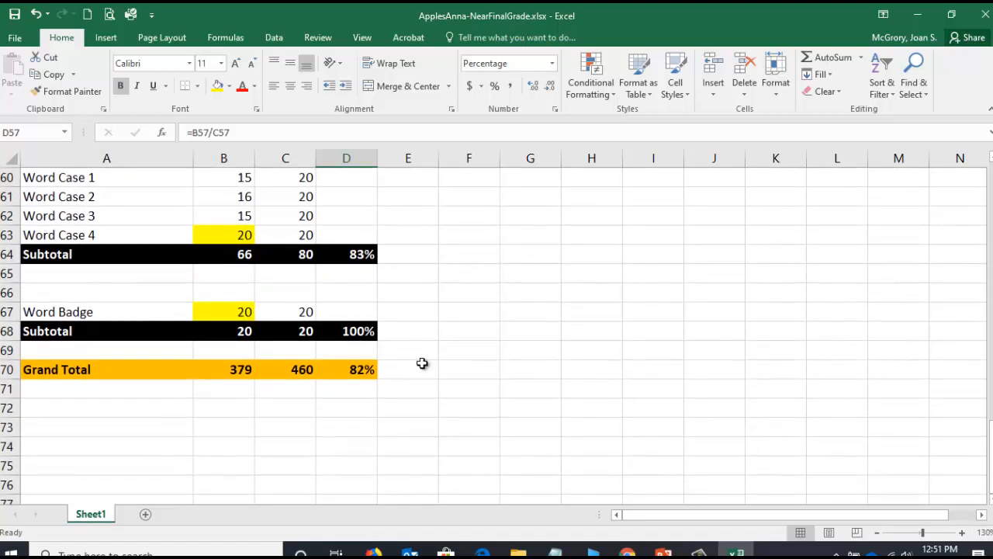
left_click(8, 255)
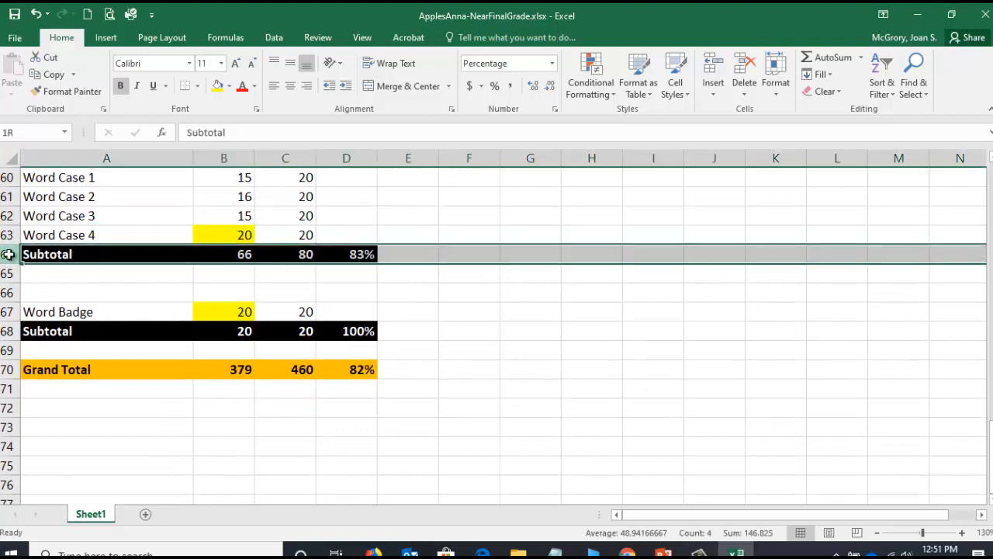
left_click_drag(8, 256, 4, 397)
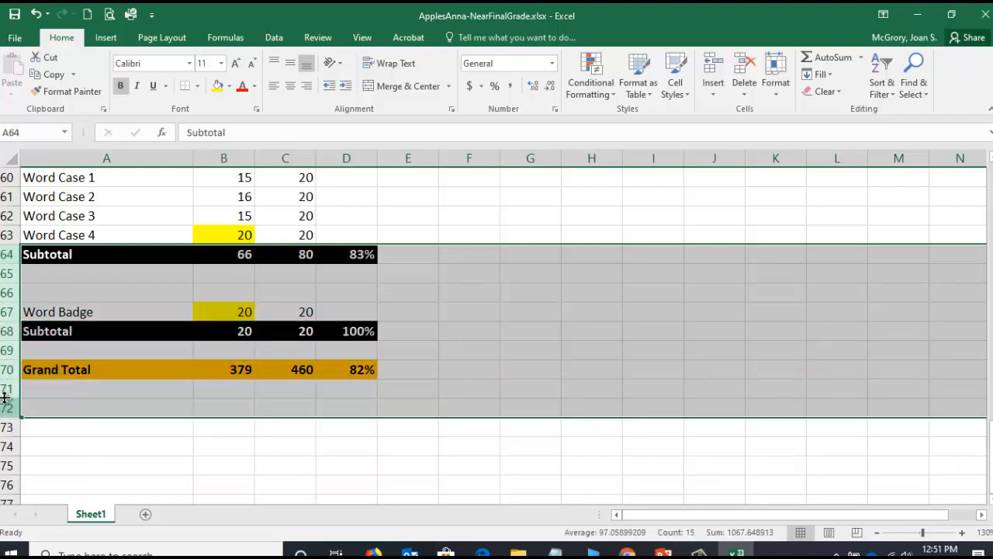
right_click(7, 276)
left_click(48, 379)
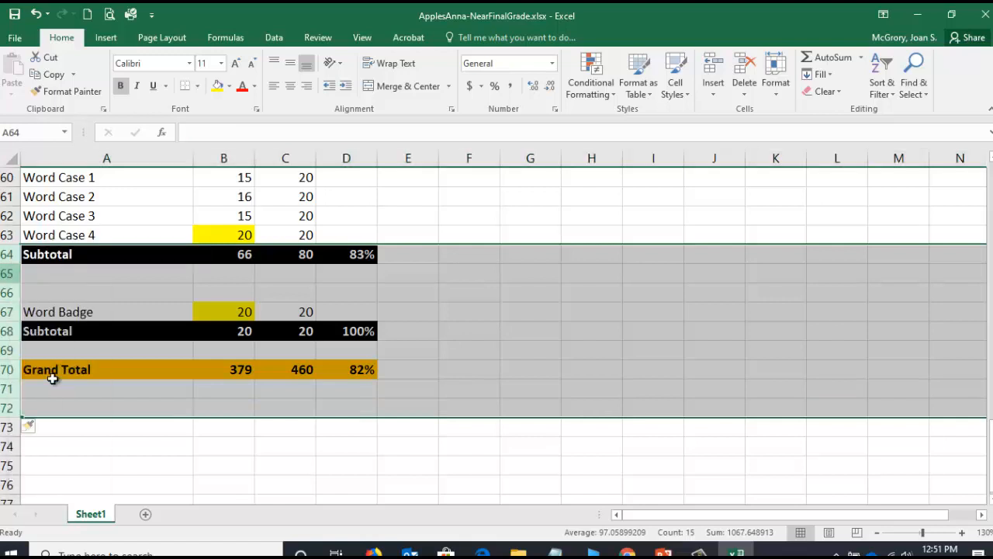
- Enter the labels Excel Case 1 through Excel Case 4 in A64 through A67
left_click(65, 256)
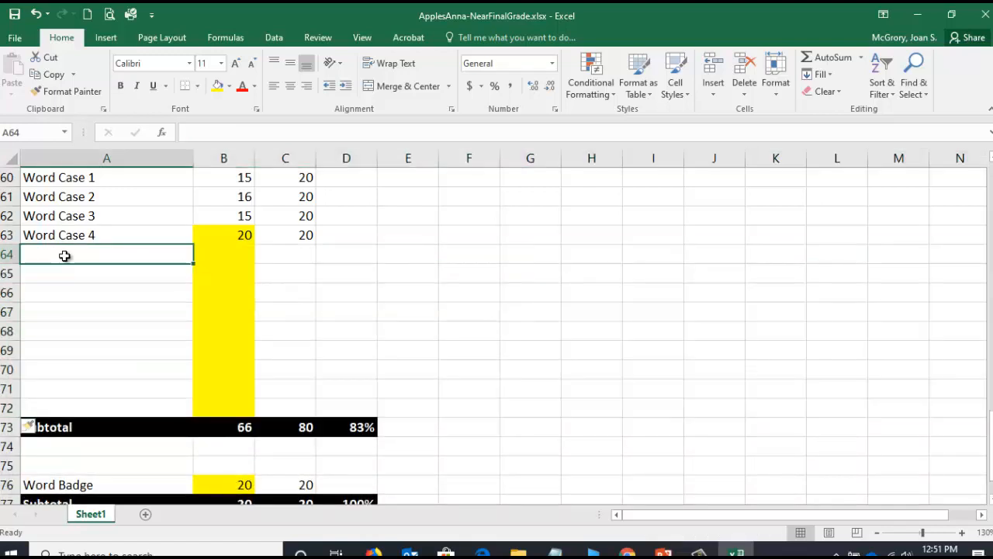
type("Excel Case 1")
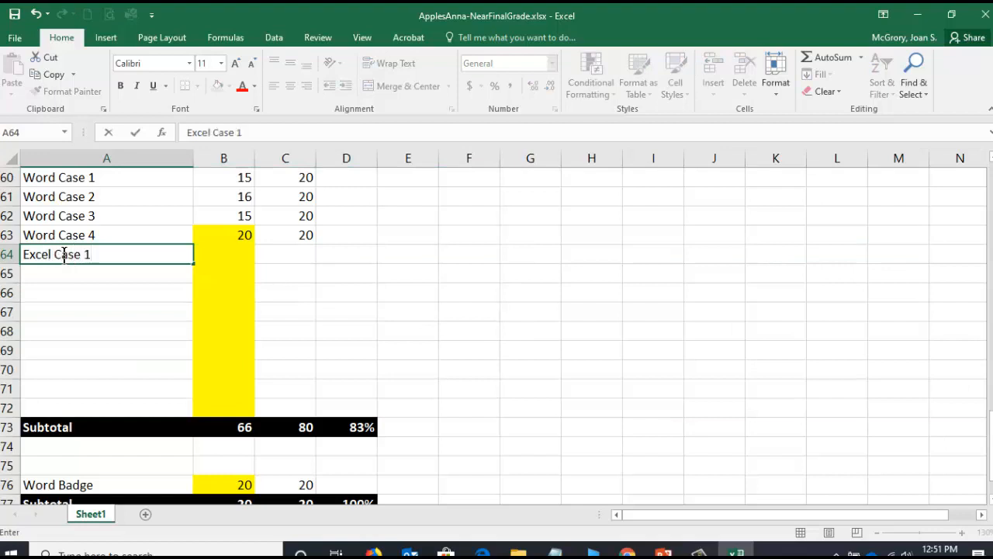
key("Return")
type("Excel Case 2")
key("Return")
type("Excel Case 3")
key("Return")
type("Excel Case 4")
key("Return")
- Enter the labels PowerPoint Case 1 through PowerPoint Case 4 in A68 through A71
type("Po")
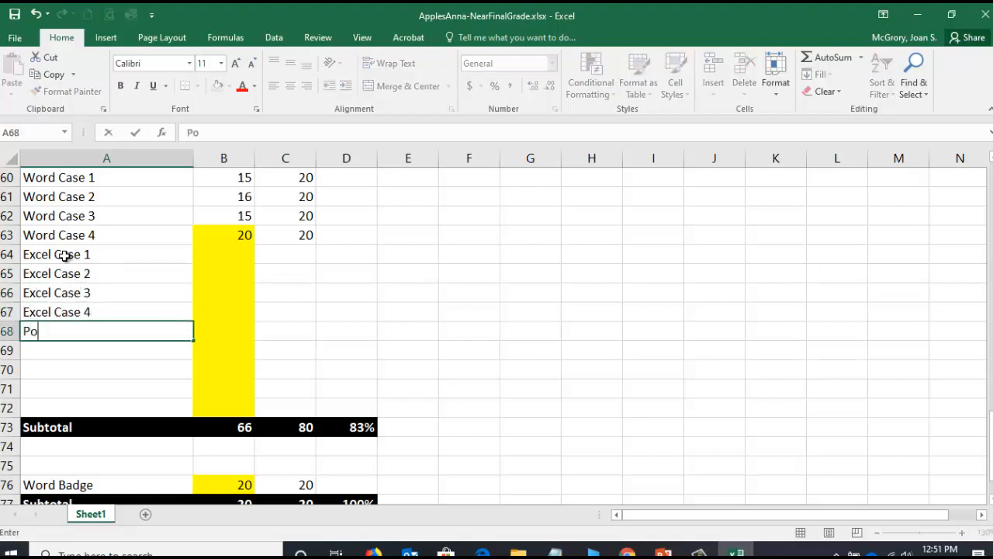
type("werPoint Case 1")
key("Return")
type("PowerPoint")
type("2")
key("Return")
type("PowerPoint Case 3")
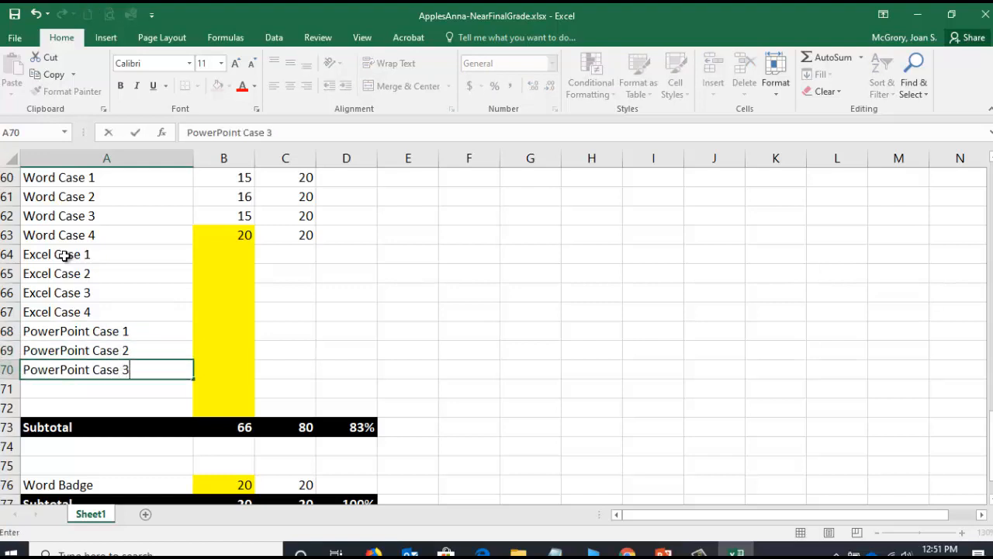
key("Return")
type("PowerPoint")
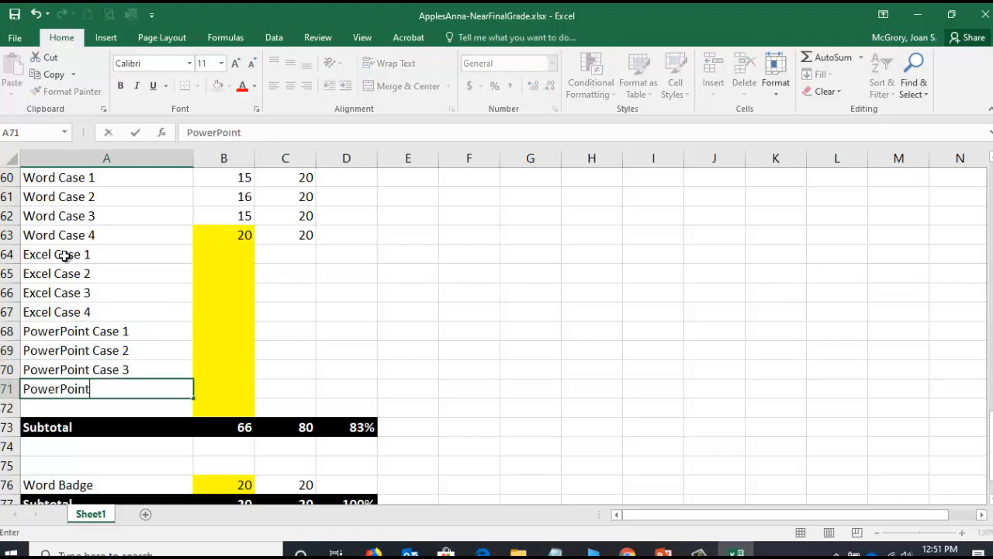
type(" Case 4")
key("Tab")
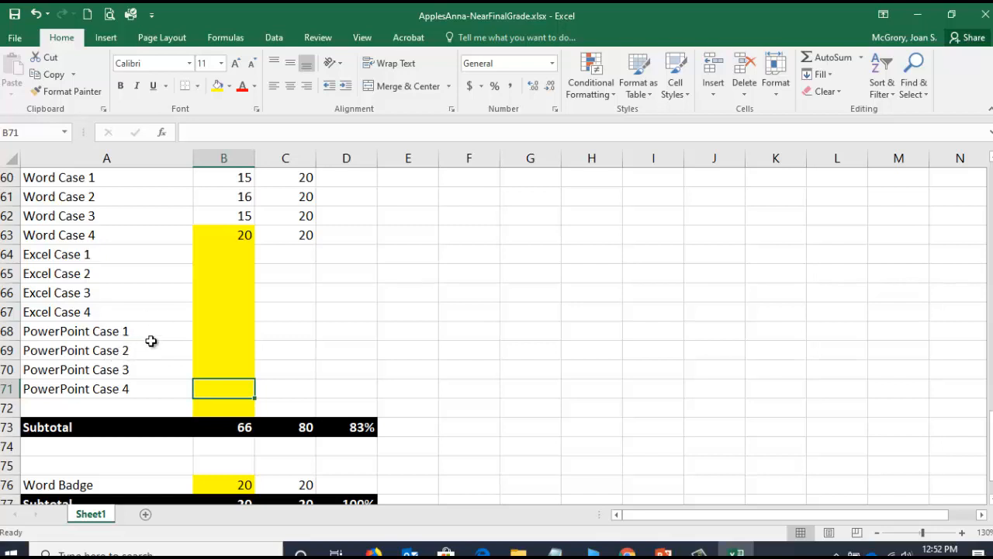
- Remove the yellow fill from B63 through B67 and from B72, and save the workbook
left_click_drag(234, 237, 230, 308)
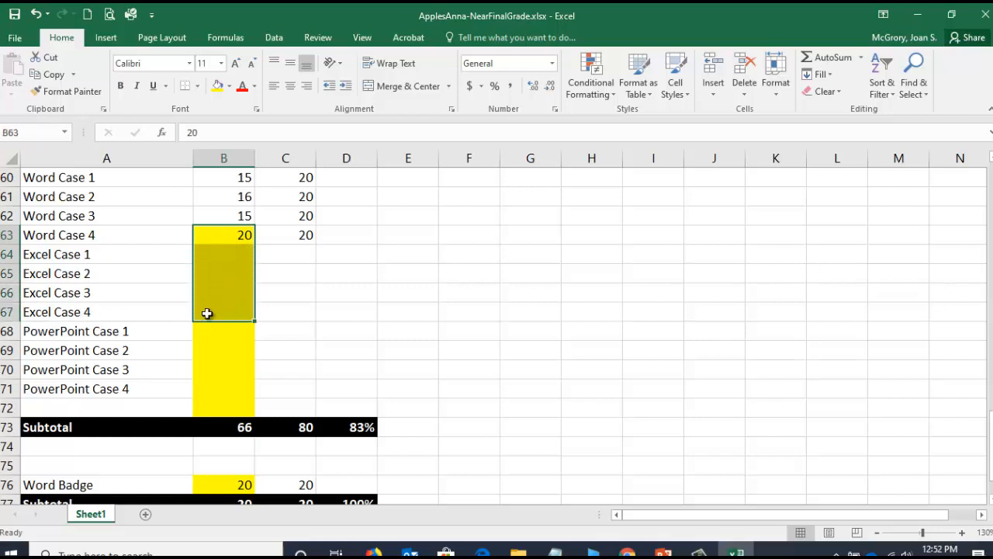
left_click(229, 86)
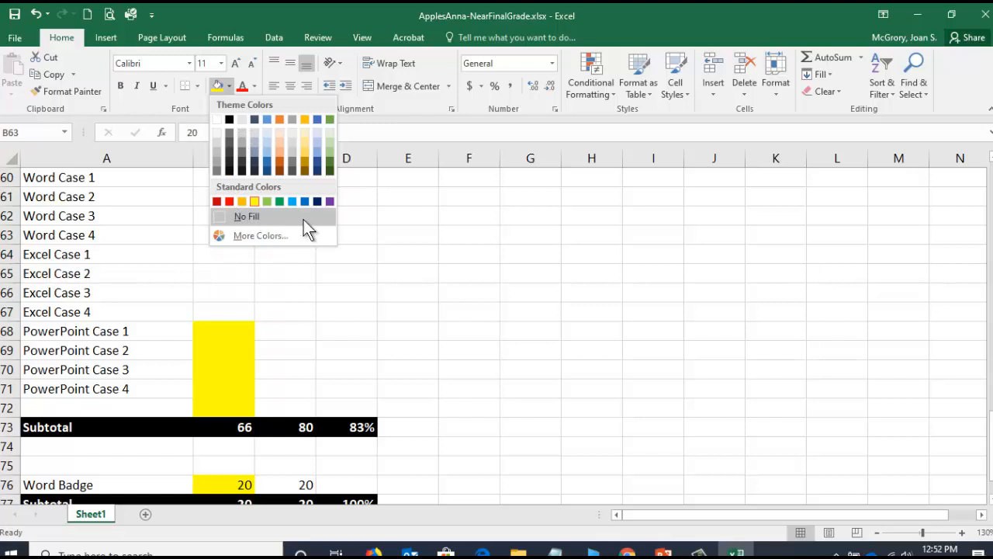
left_click(240, 217)
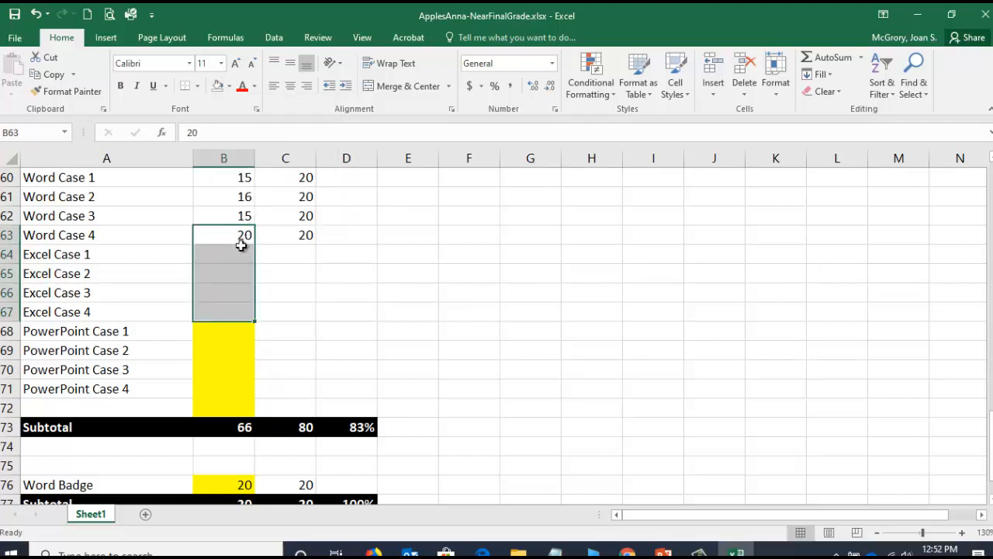
left_click(213, 410)
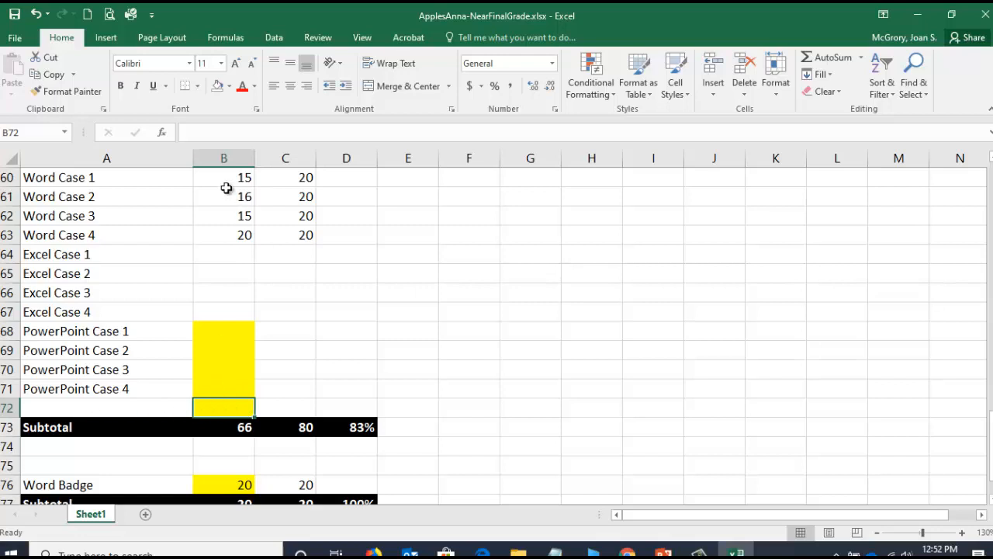
left_click(217, 88)
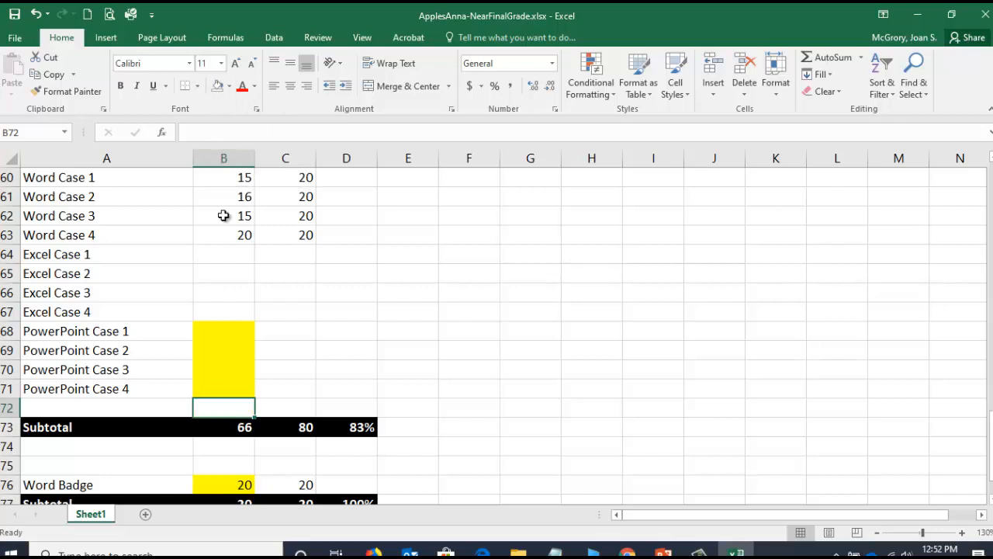
left_click(15, 15)
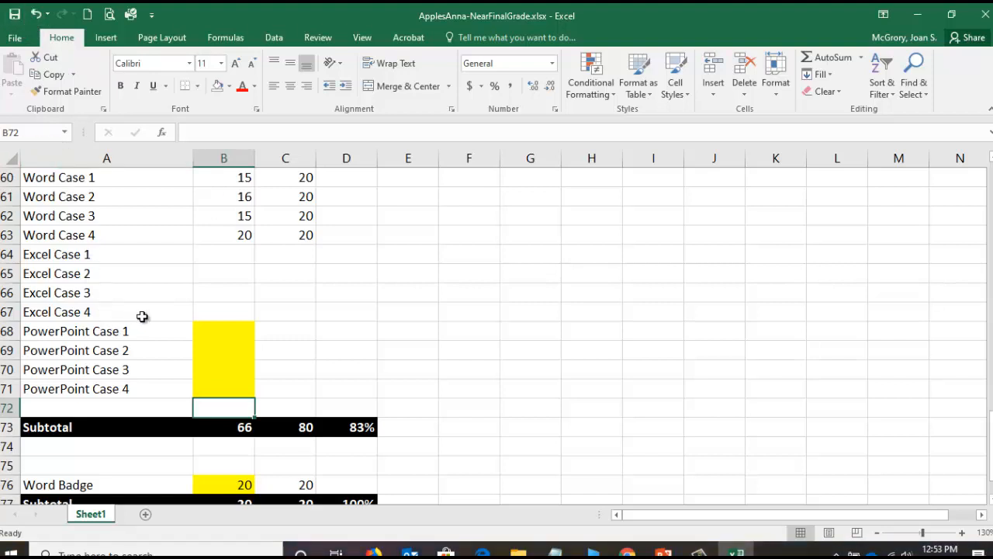
- Copy the 20 possible points from C63 down through C71 and save the workbook
left_click(303, 234)
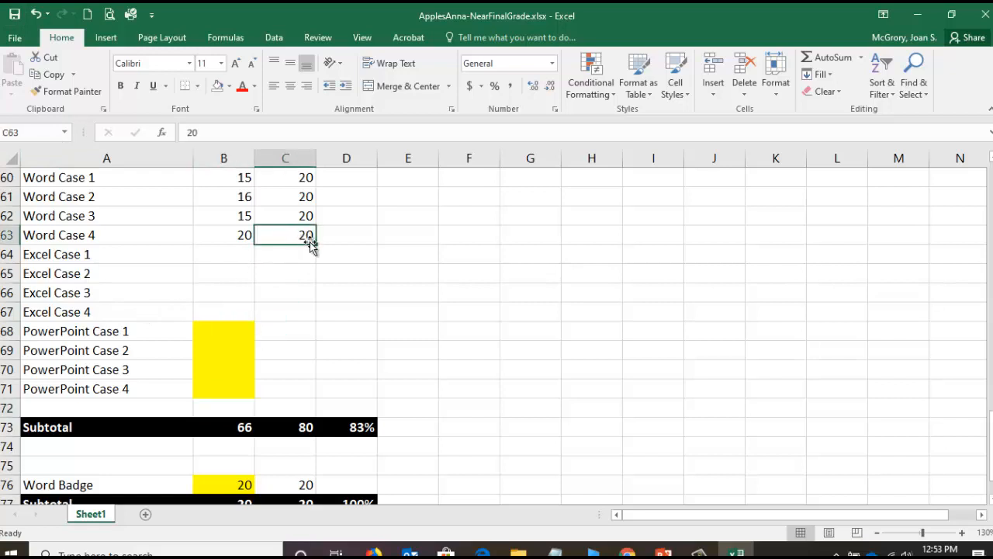
left_click_drag(317, 244, 314, 402)
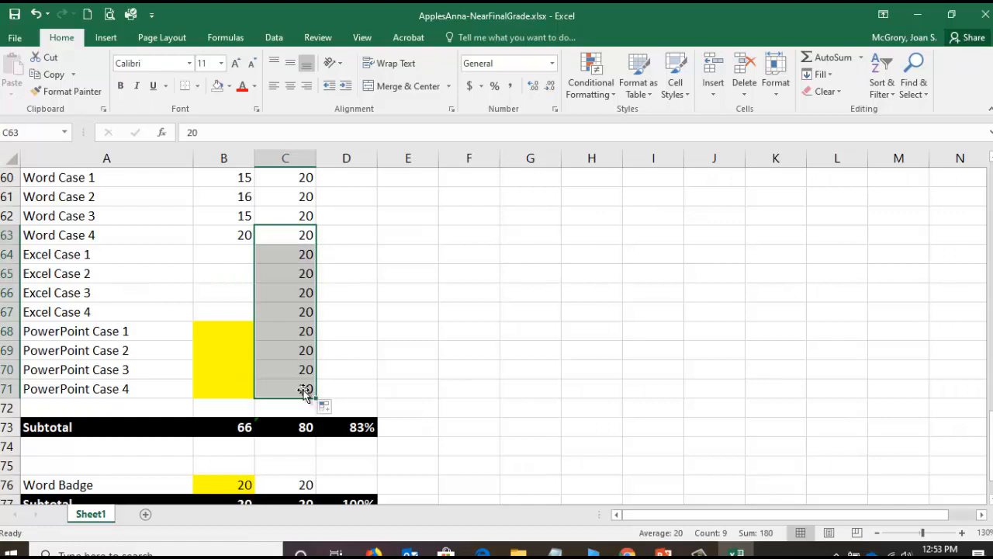
left_click(290, 362)
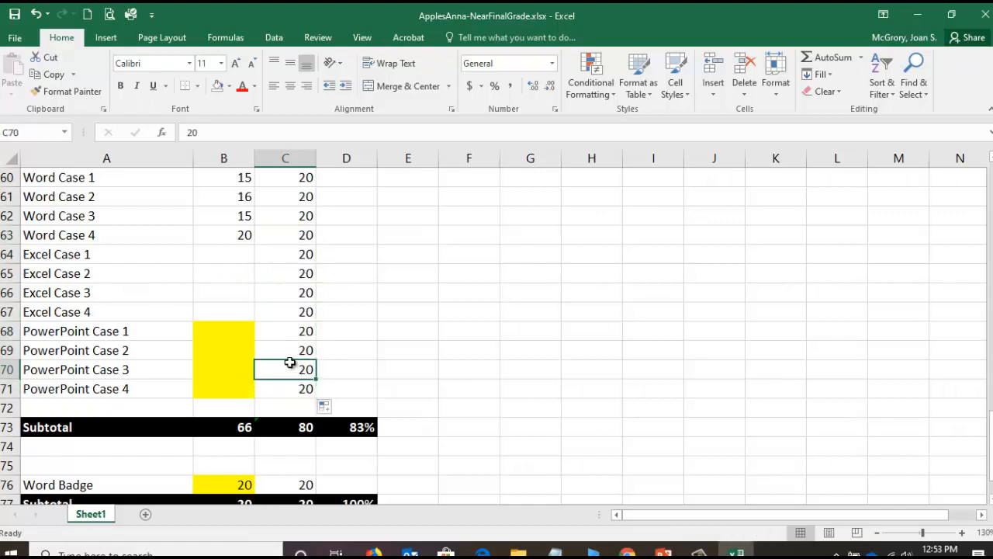
left_click(16, 17)
- Switch to the course Grades page in Chrome and review the posted scores for the Word, Excel and PowerPoint cases
left_click(627, 553)
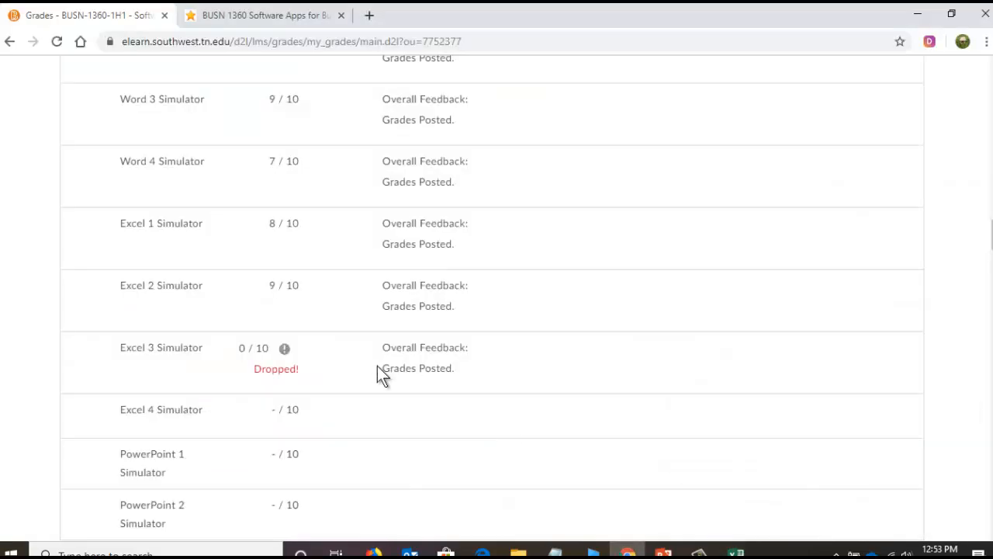
scroll(374, 372, "down", 4)
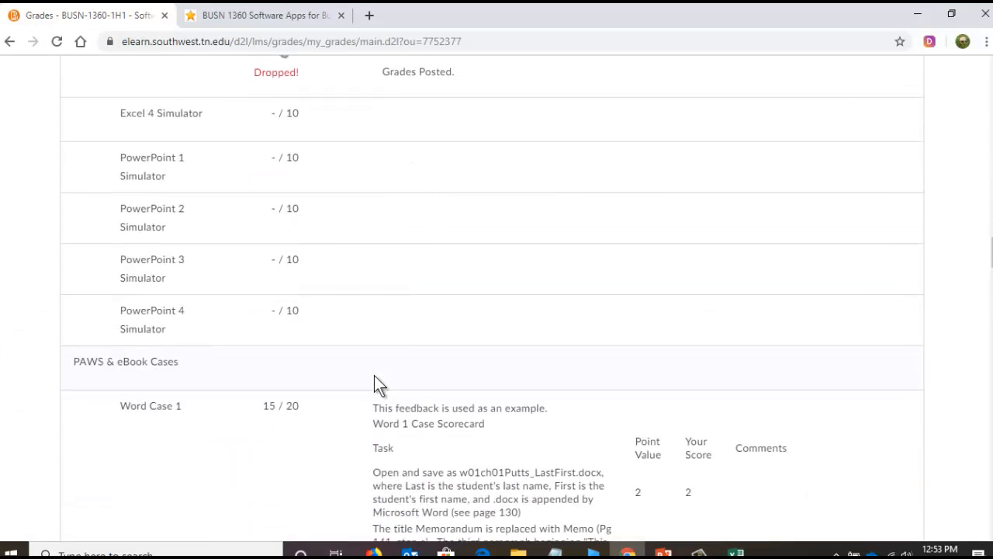
scroll(374, 376, "down", 3)
scroll(422, 257, "down", 4)
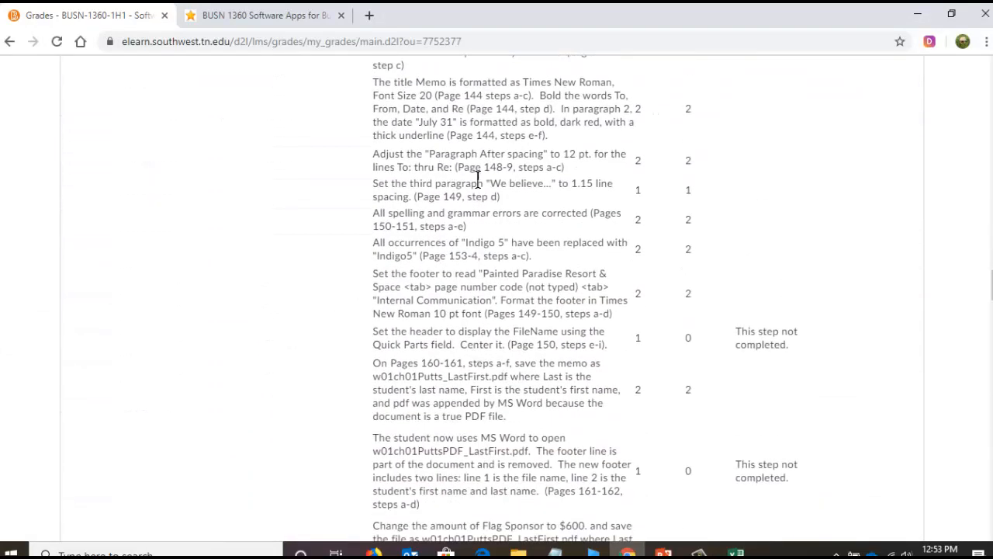
scroll(431, 344, "down", 3)
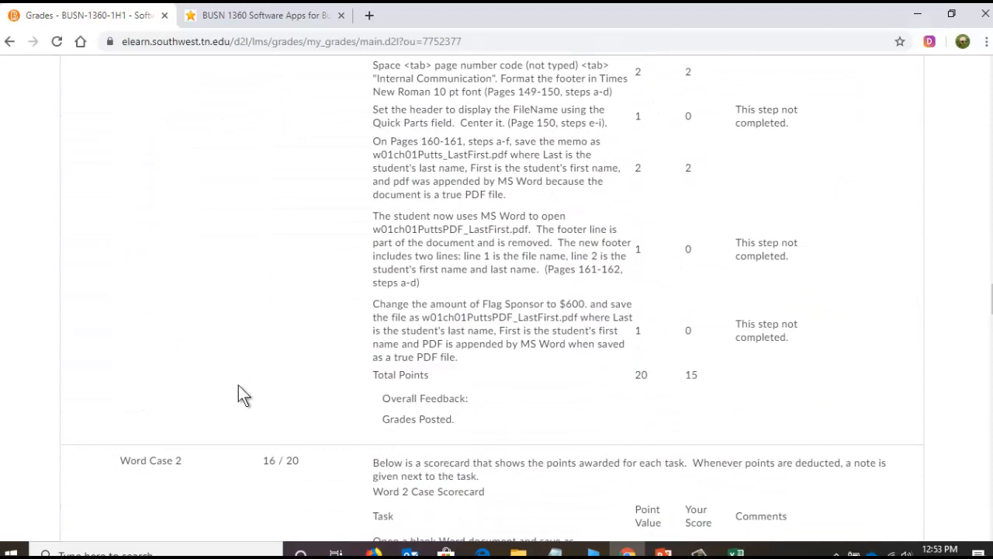
scroll(263, 380, "down", 4)
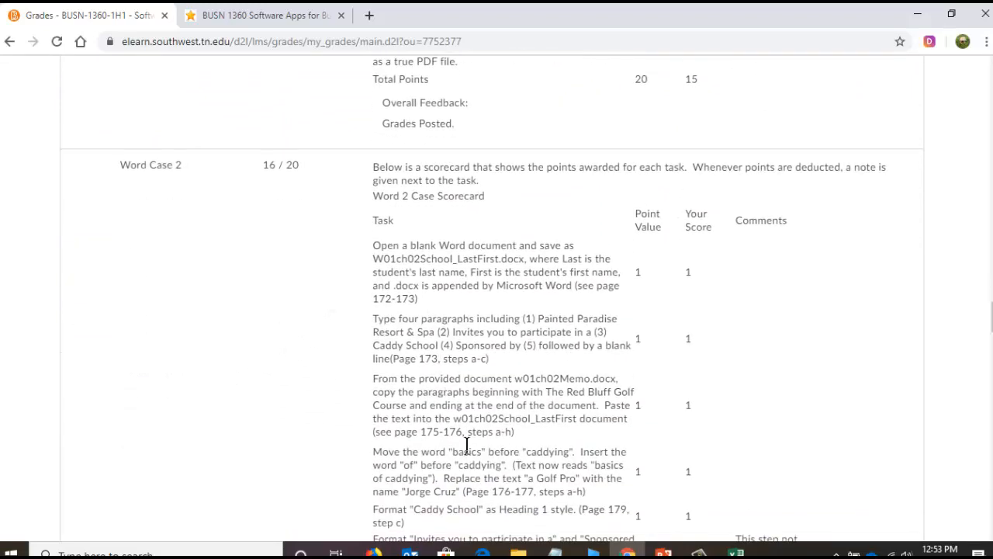
scroll(325, 324, "down", 12)
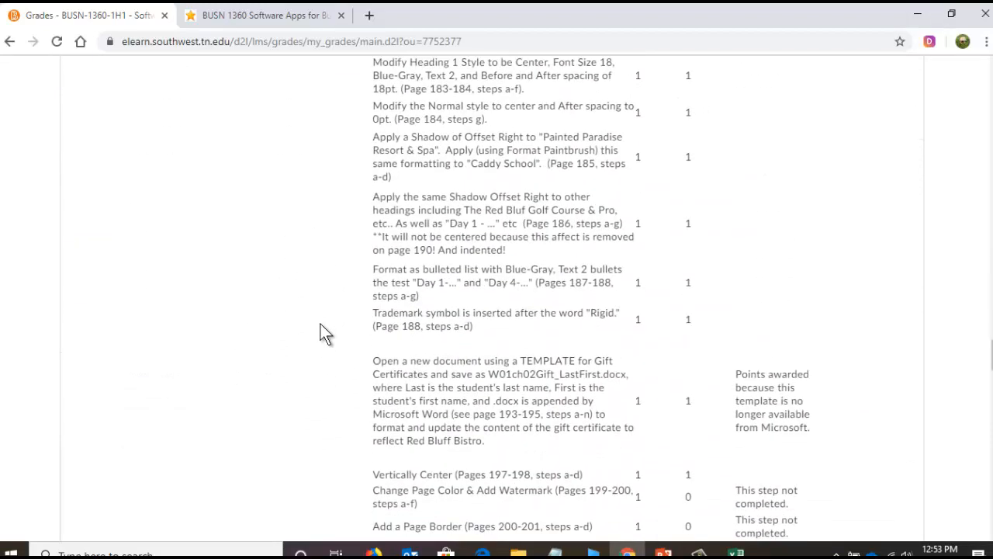
scroll(320, 323, "down", 13)
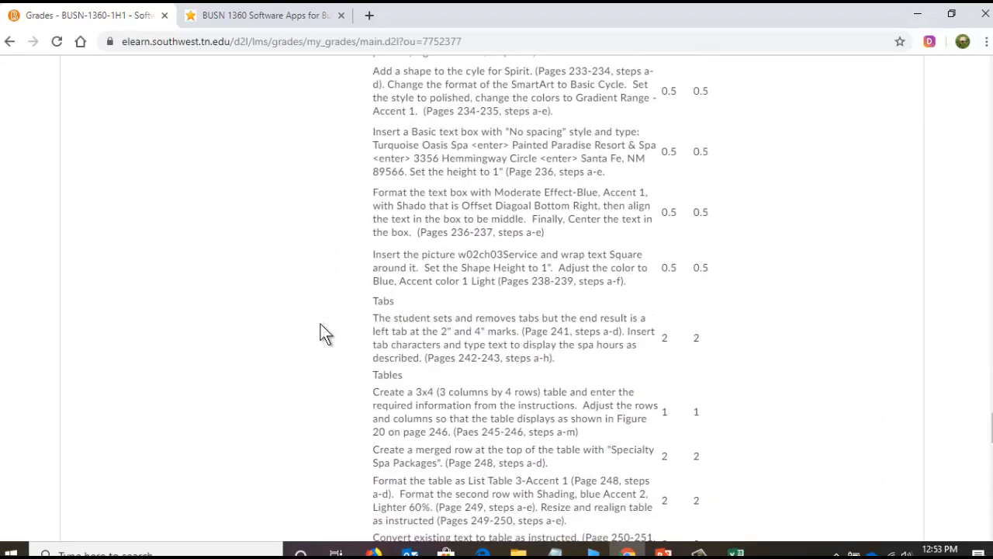
scroll(320, 325, "down", 4)
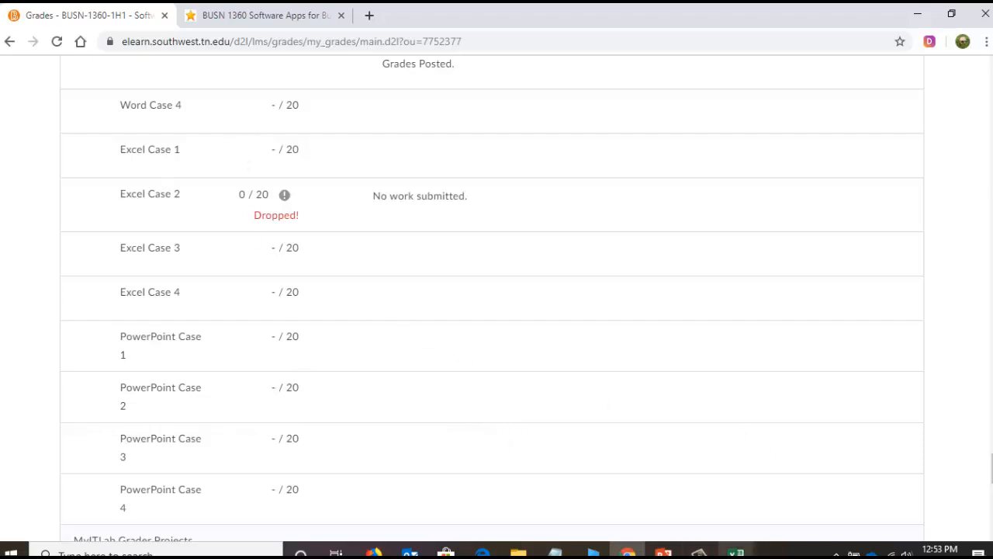
- Switch back to the Excel grade workbook and enter the Excel Case 1 through 4 scores 16, 17, 18 and 20 in B64 through B67
mouse_move(735, 551)
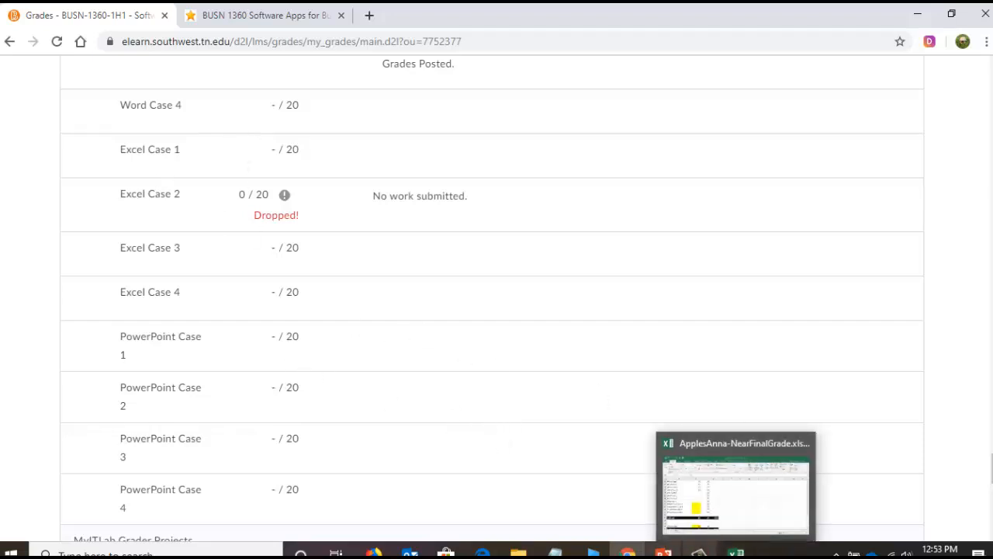
left_click(695, 506)
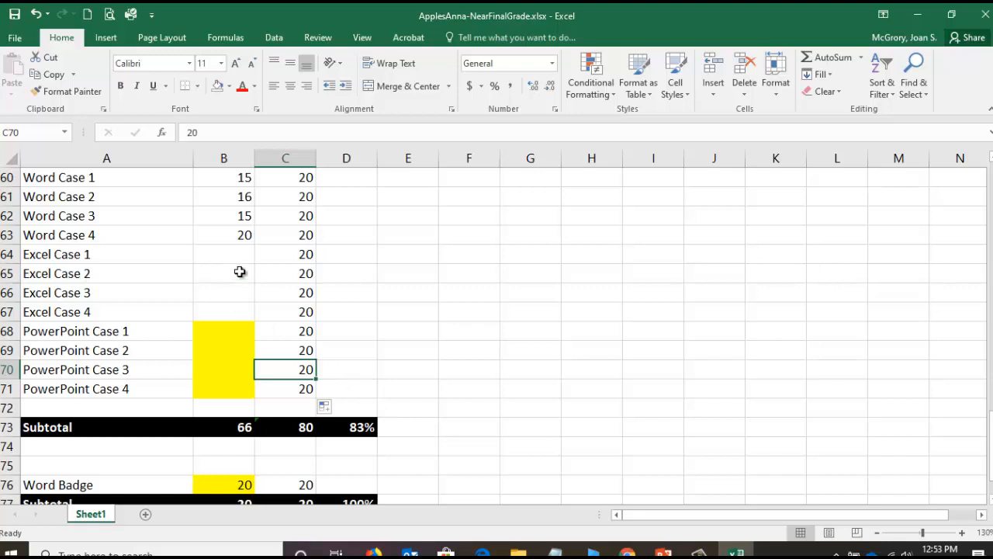
left_click(234, 254)
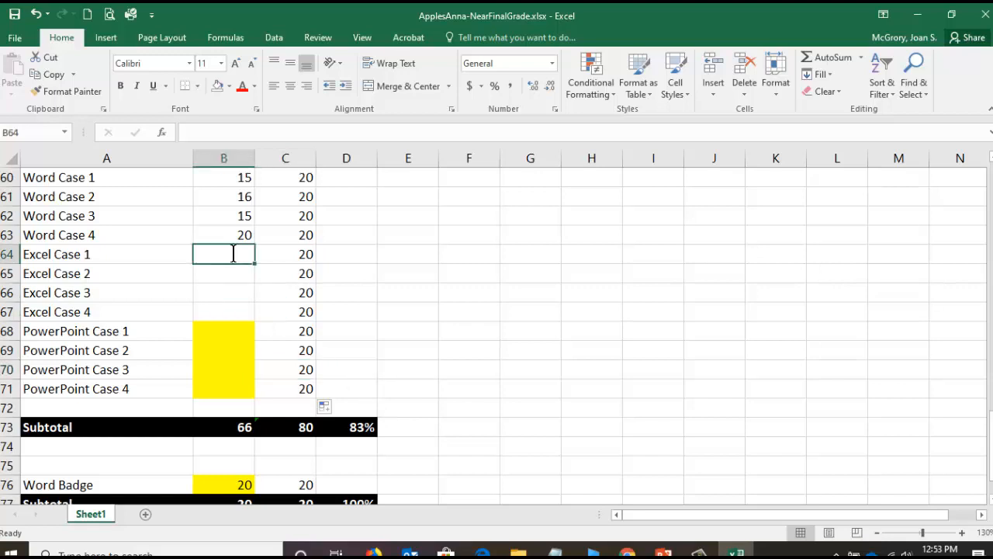
type("16")
key("Return")
type("17")
key("Return")
type("18")
key("Return")
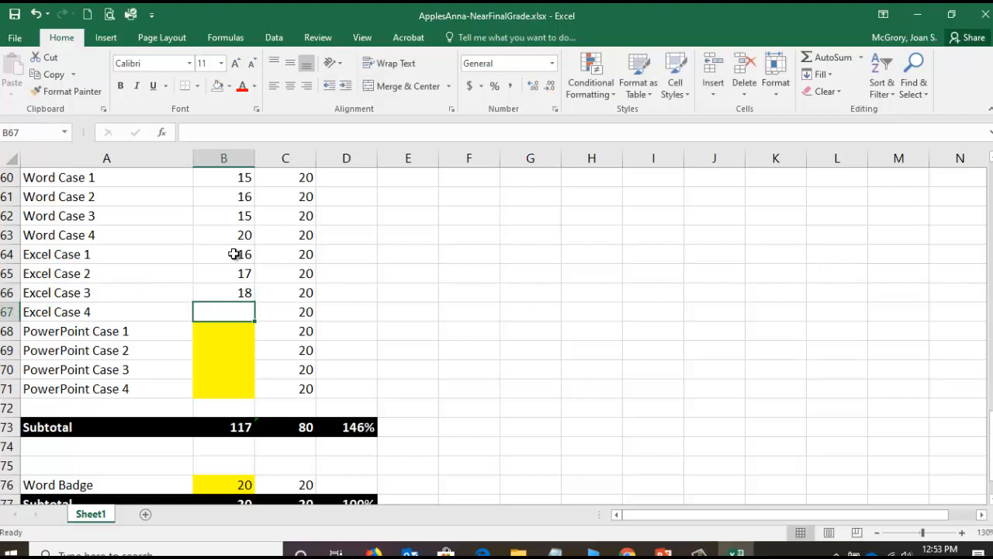
type("20")
key("Return")
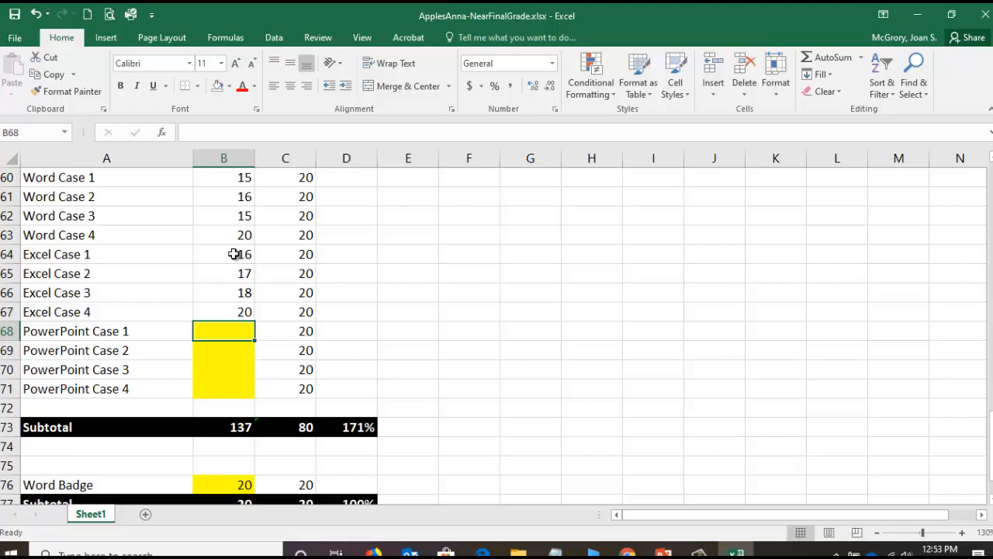
- Enter a score of 18 for each of PowerPoint Case 1 through 4 in B68 through B71
type("18")
key("Return")
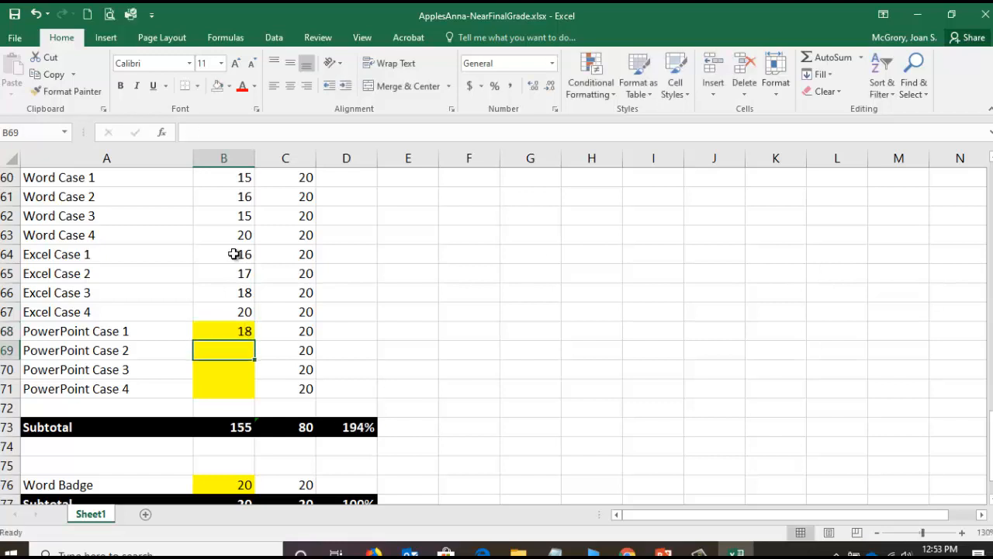
type("18")
key("Return")
type("18")
key("Return")
type("18")
key("Return")
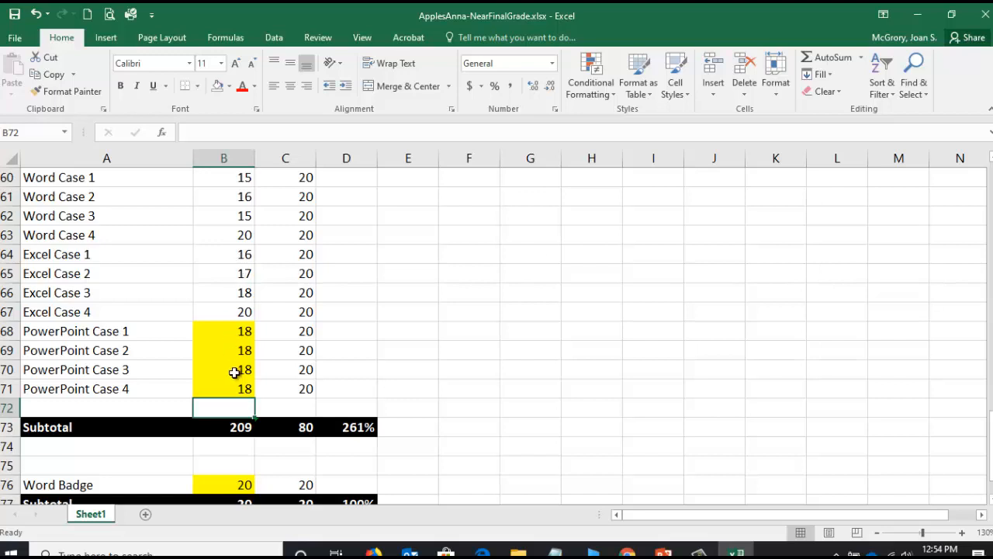
- Check which cells the points-earned subtotal formula in B73 covers, keeping the formula as it is
left_click(230, 426)
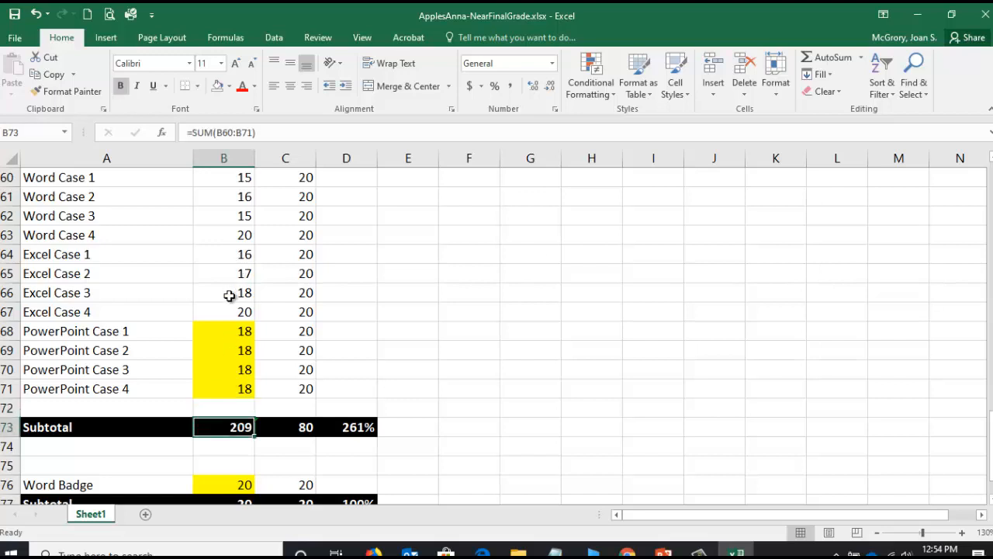
left_click(236, 132)
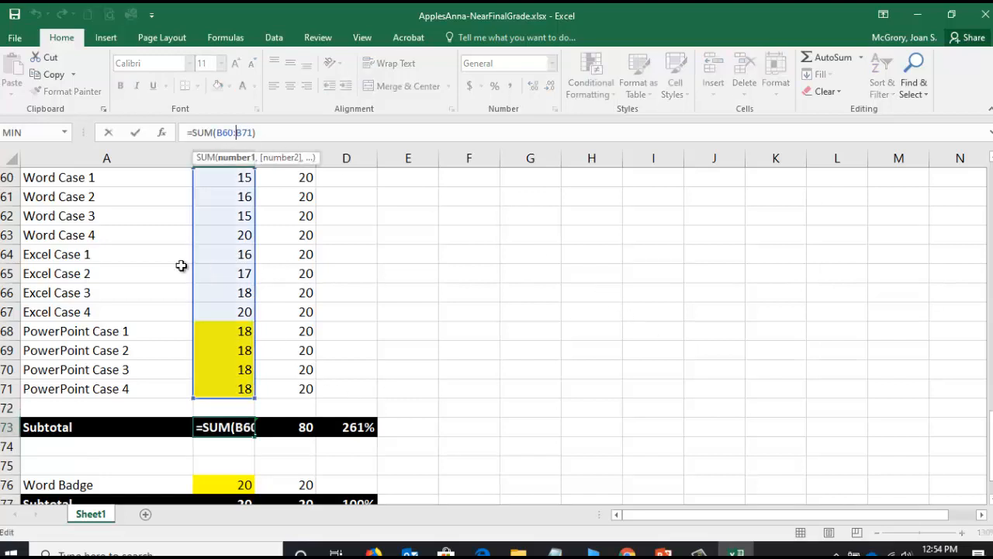
left_click_drag(991, 447, 956, 432)
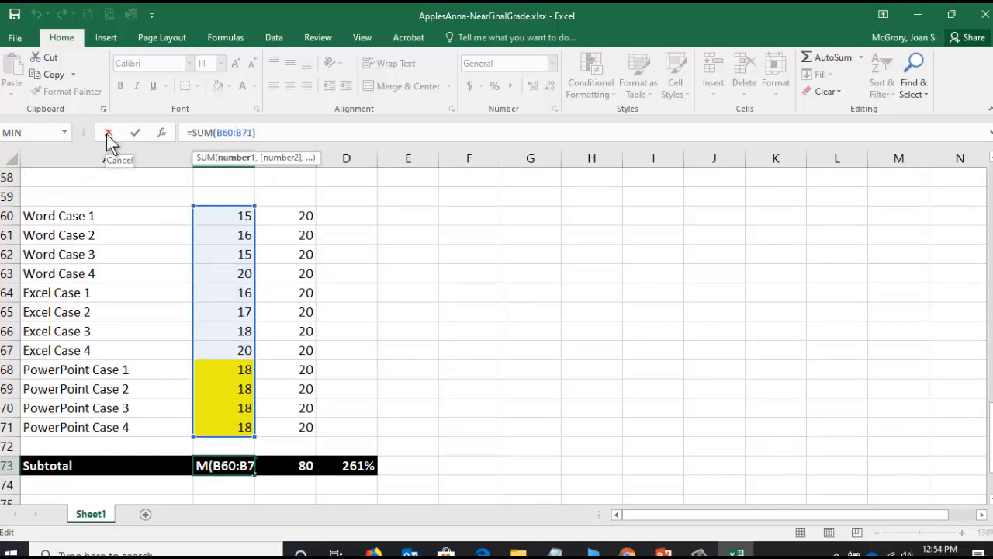
left_click(135, 133)
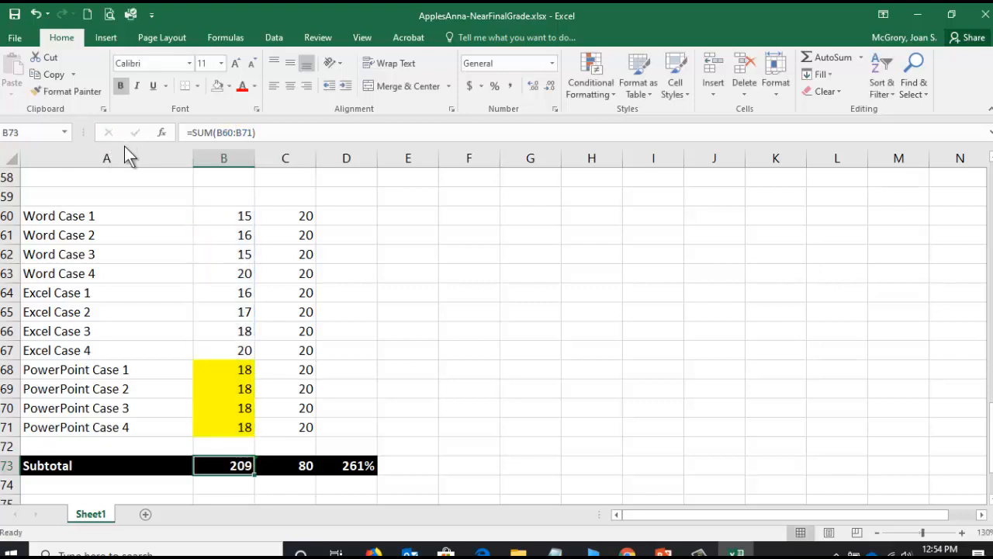
- Extend the possible-points subtotal in C73 to sum all the case rows, C60:C71
left_click(298, 465)
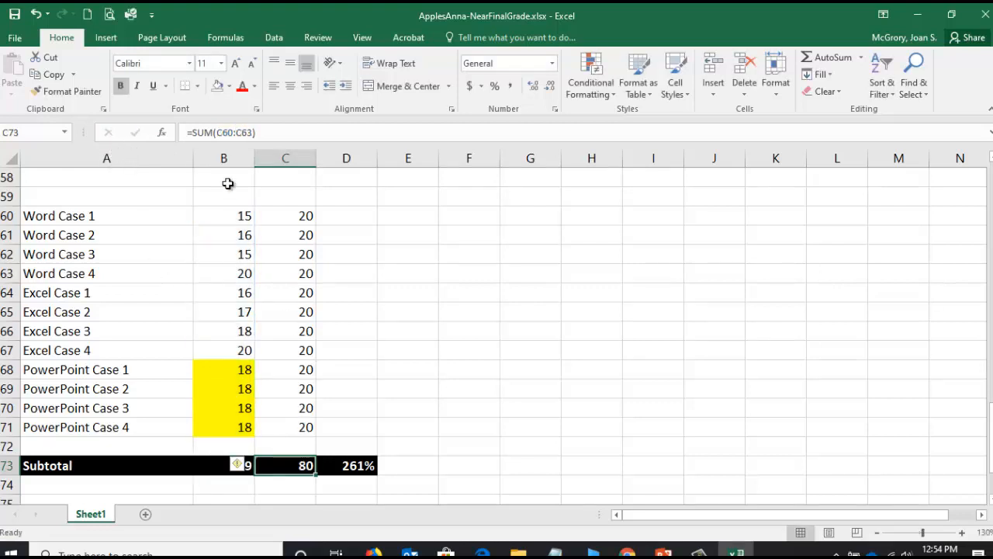
left_click(231, 132)
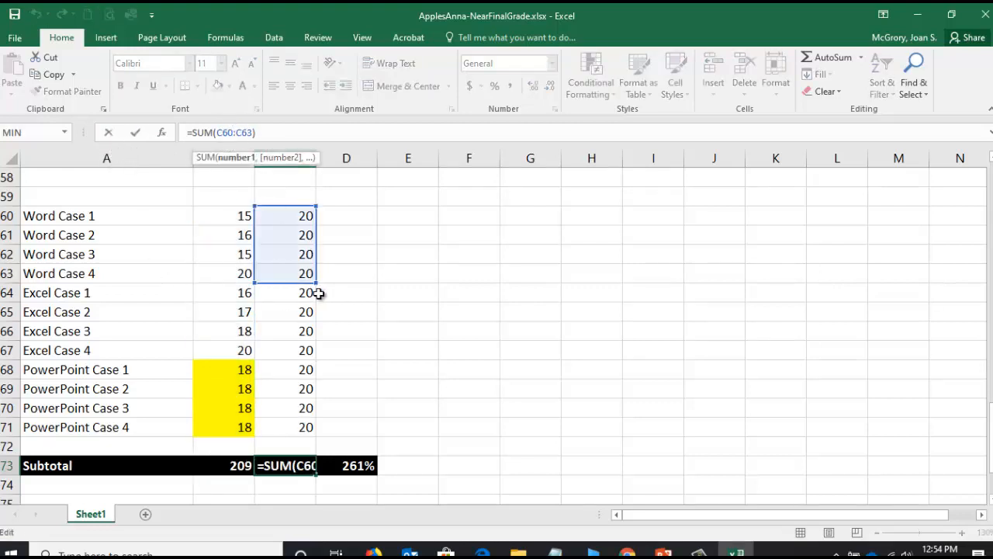
left_click_drag(318, 296, 315, 426)
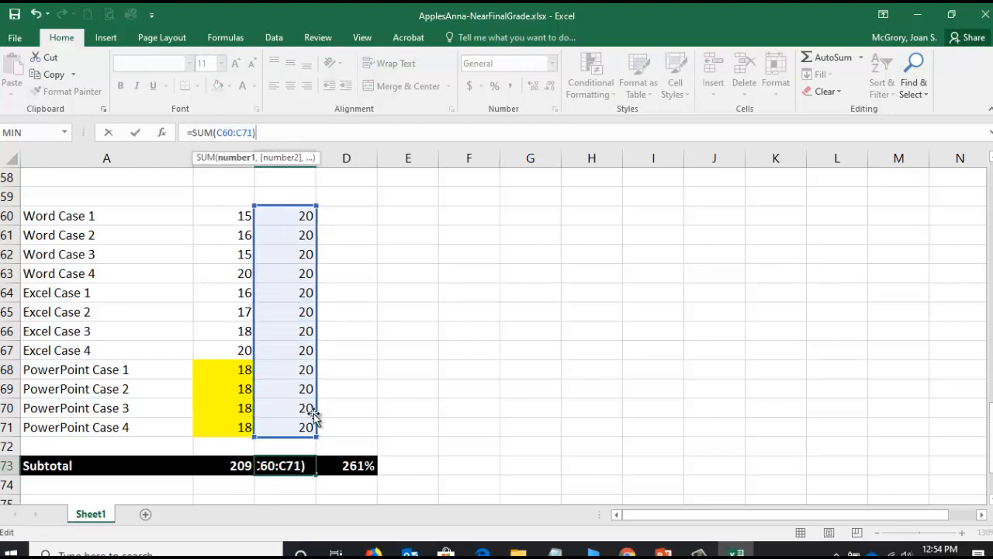
left_click(135, 132)
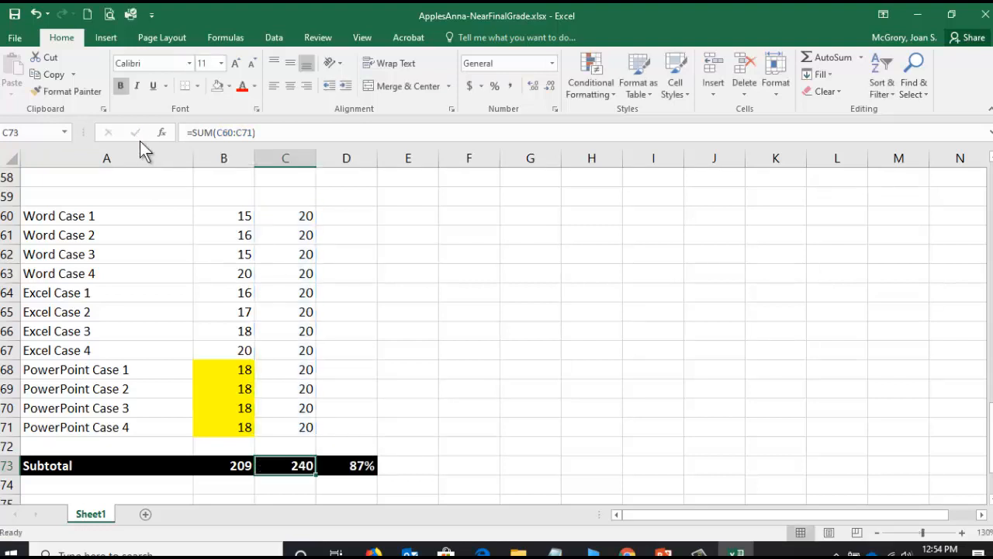
- Check the cells referenced by the cases percentage formula in D73 without altering it
left_click(371, 470)
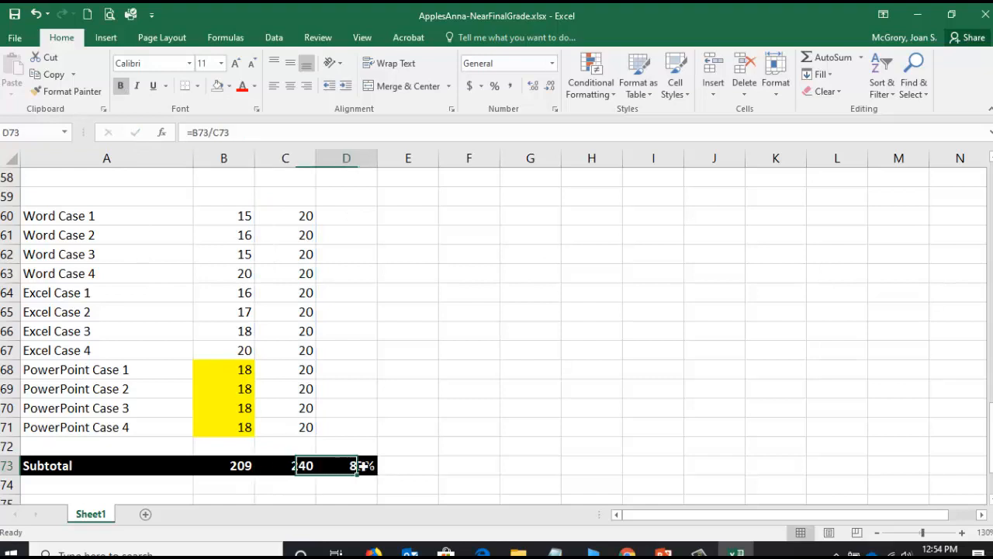
left_click(201, 133)
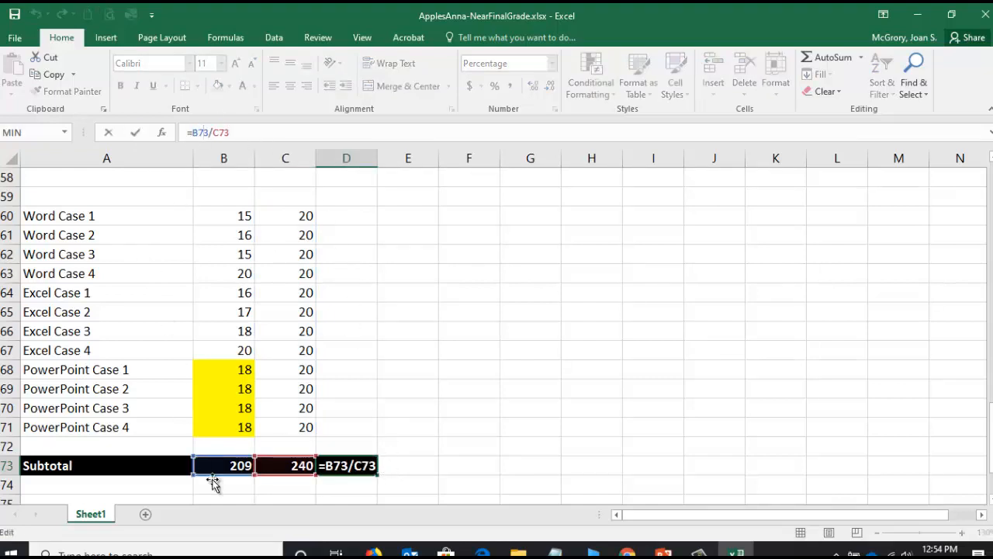
left_click(135, 133)
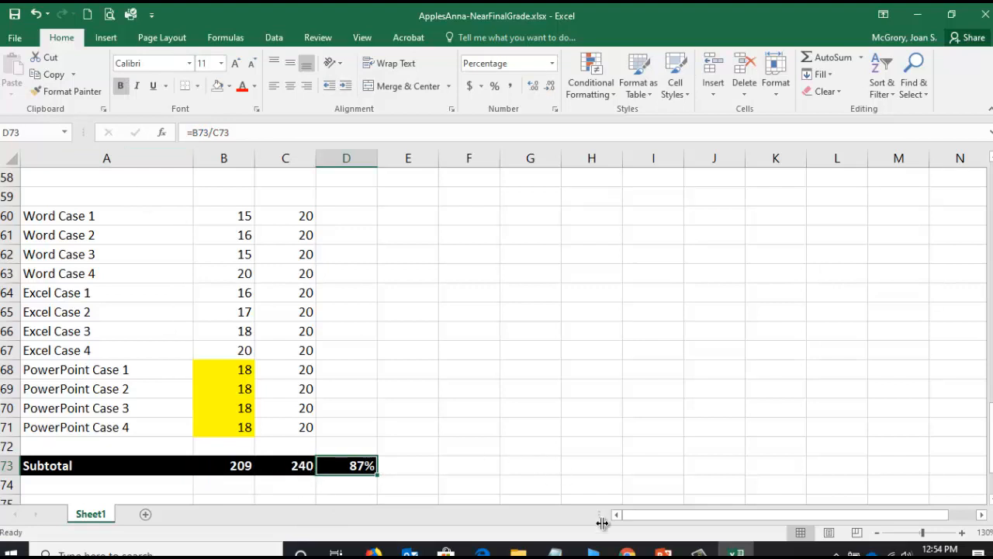
- Switch to the course syllabus in Chrome and review the total points and drop-grade rule for PAWS & eBook Cases
left_click(627, 551)
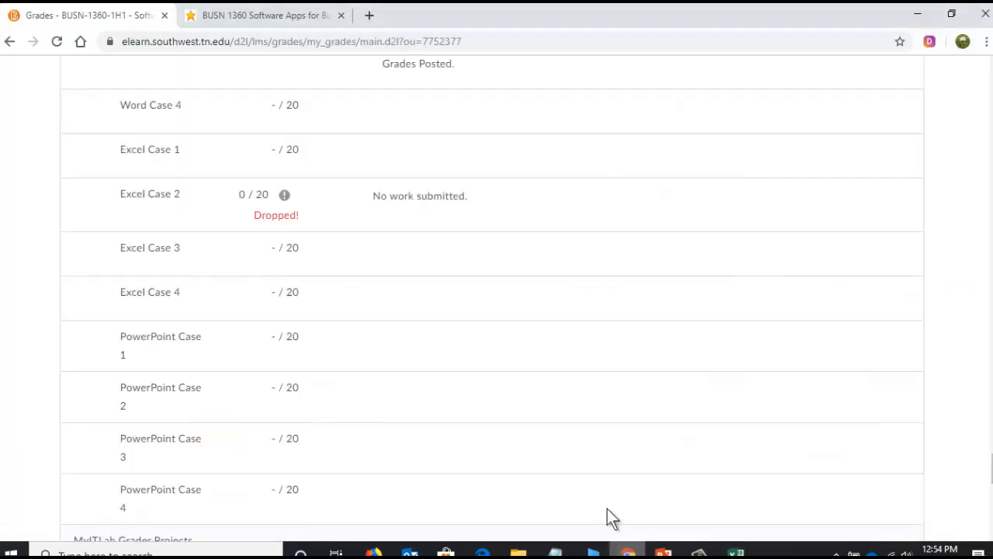
left_click(268, 17)
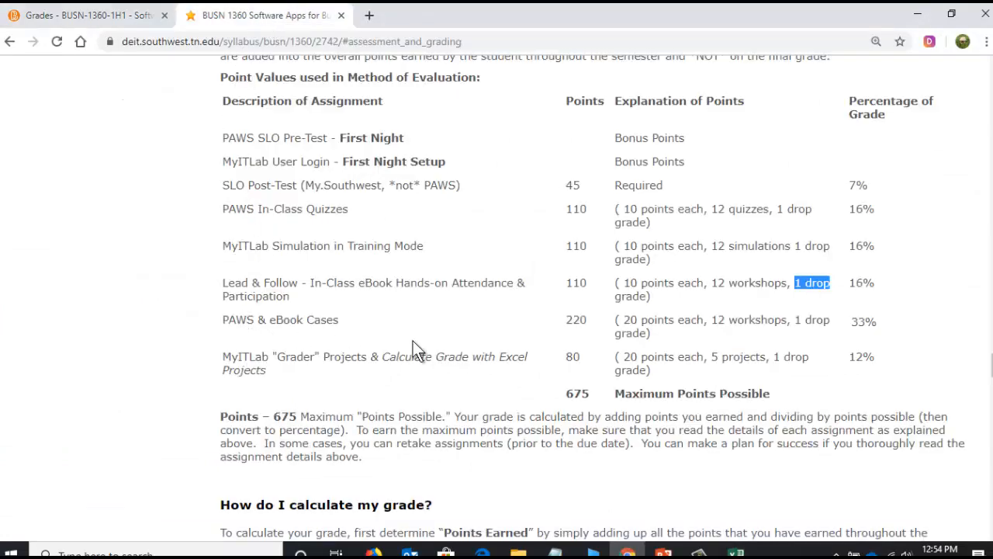
left_click_drag(567, 319, 585, 320)
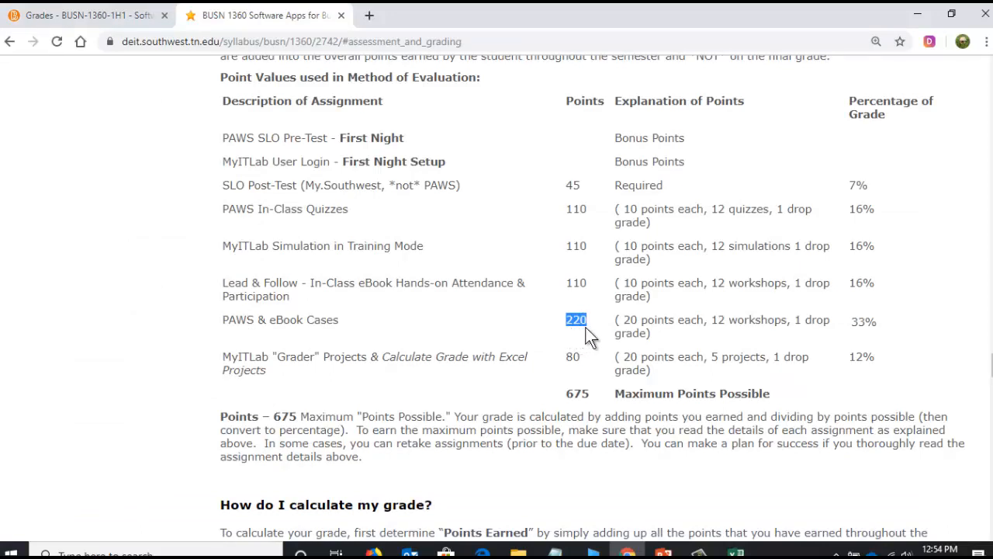
left_click(632, 318)
left_click_drag(624, 318, 660, 336)
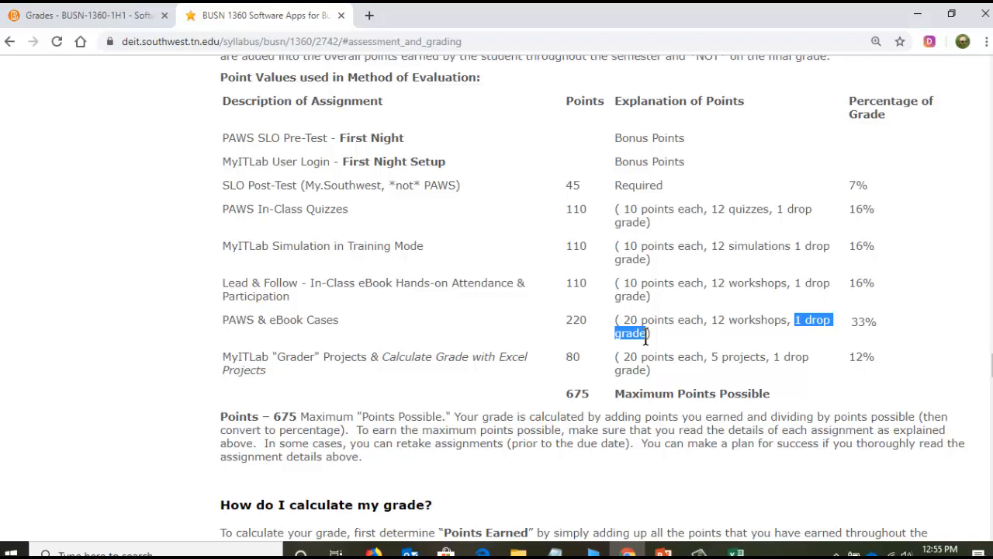
left_click(693, 218)
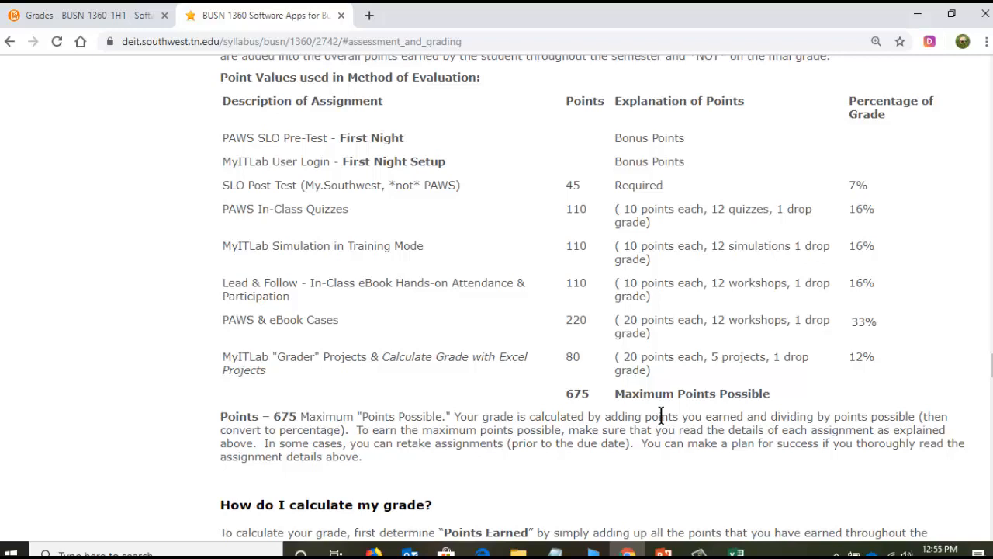
- Examine the syllabus row for MyITLab "Grader" Projects, including its points each, number of projects and drop-grade rule
mouse_move(698, 553)
left_click_drag(231, 357, 426, 357)
left_click(365, 357)
left_click_drag(628, 352, 759, 355)
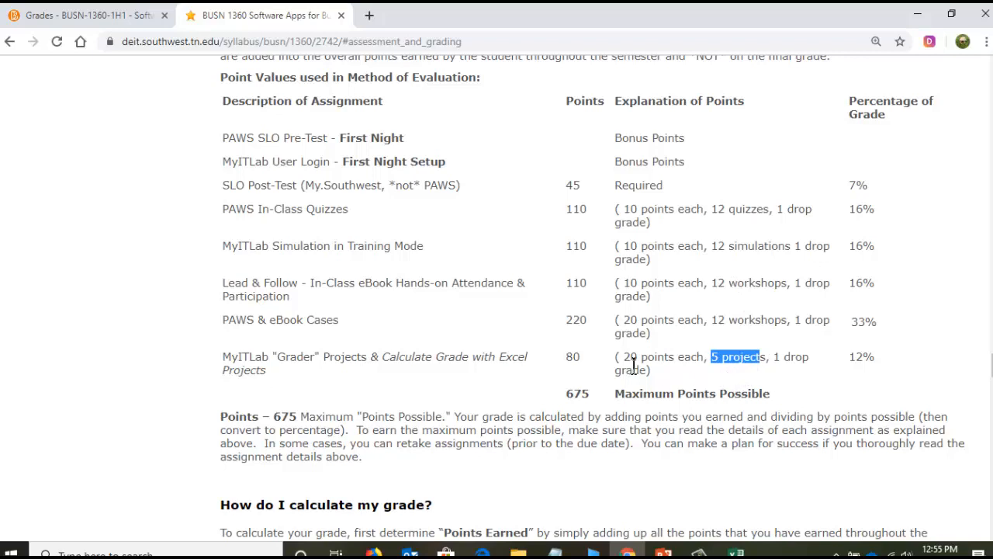
left_click_drag(633, 370, 638, 365)
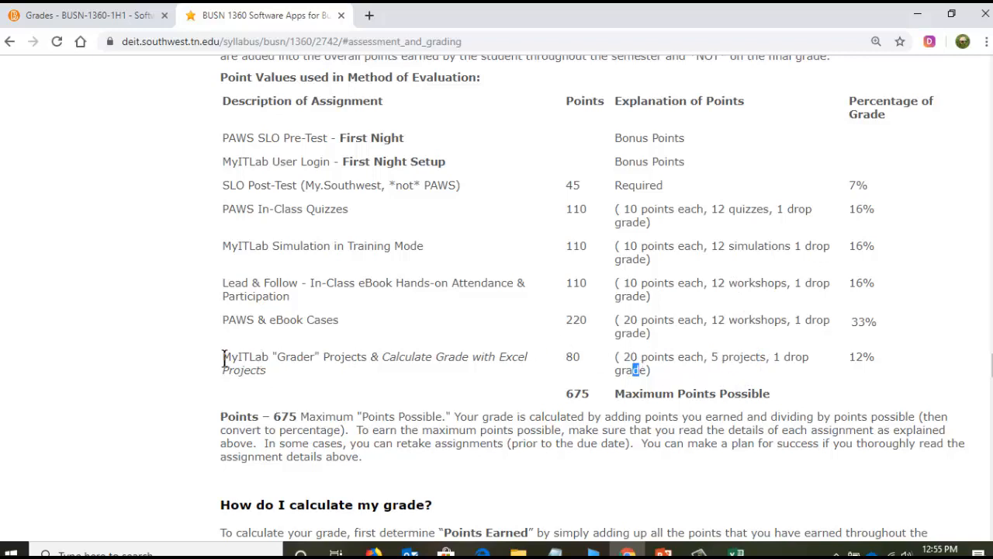
left_click_drag(224, 360, 320, 359)
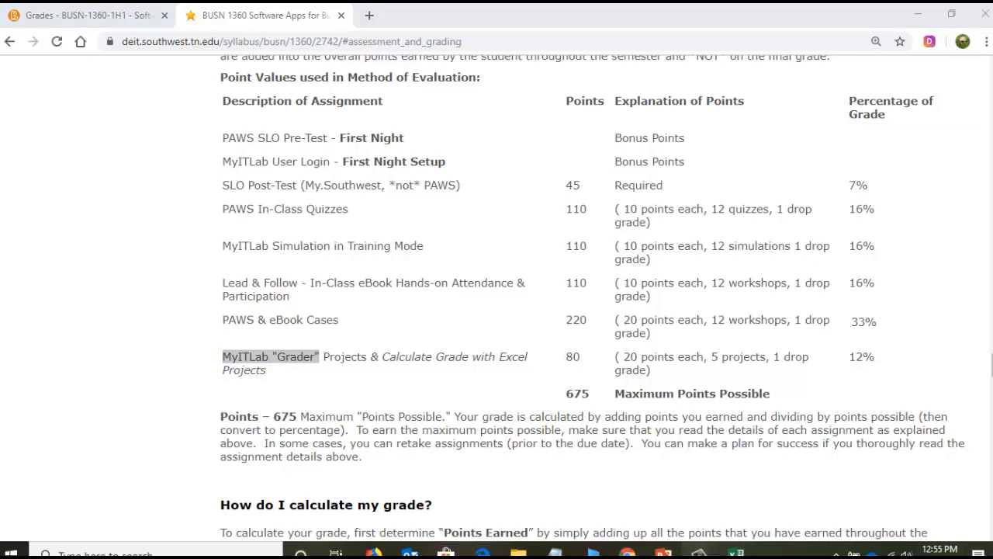
- Bring up the MyLab IT Course Materials page, and return to the syllabus to review the Calculate Grade with Excel Projects entry
left_click(698, 552)
left_click(822, 485)
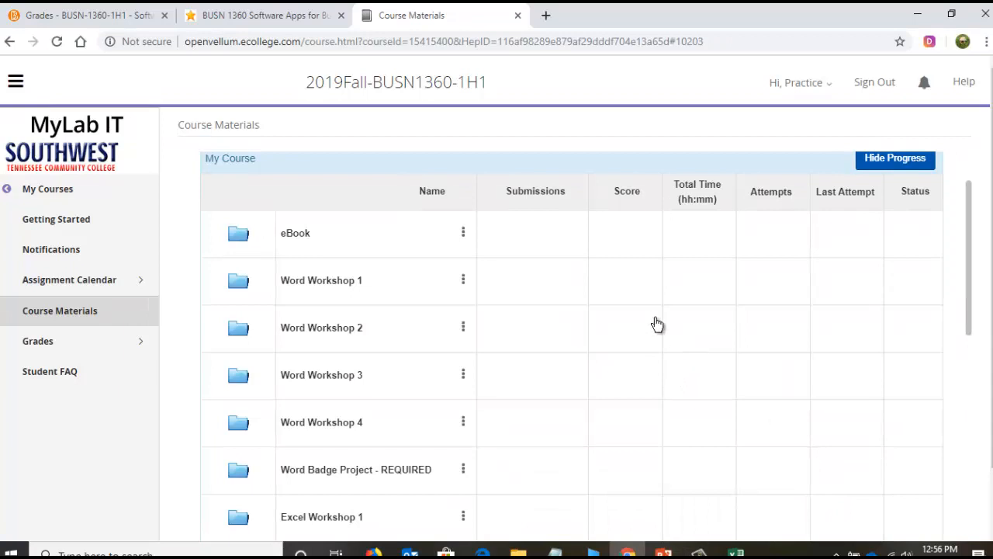
left_click(309, 17)
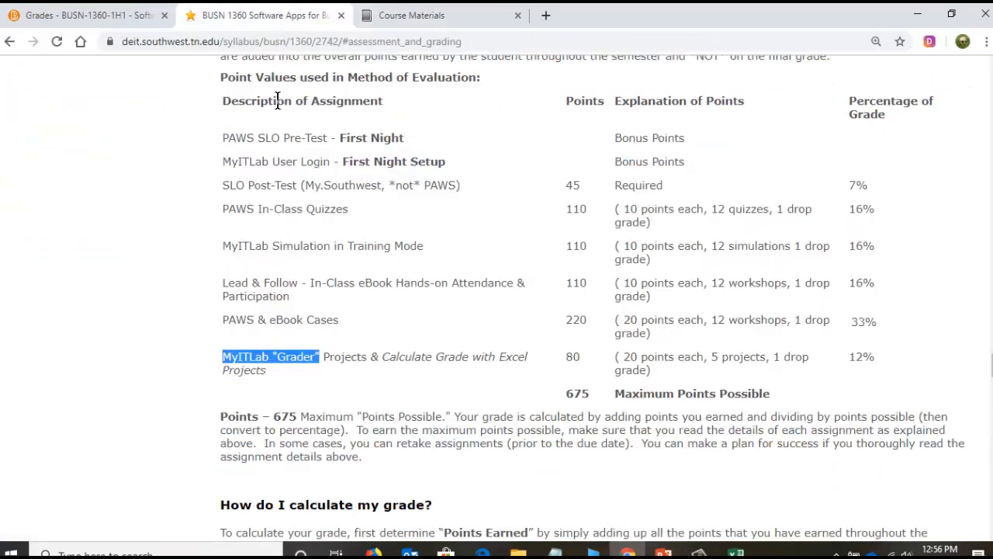
left_click(282, 357)
left_click_drag(226, 357, 521, 360)
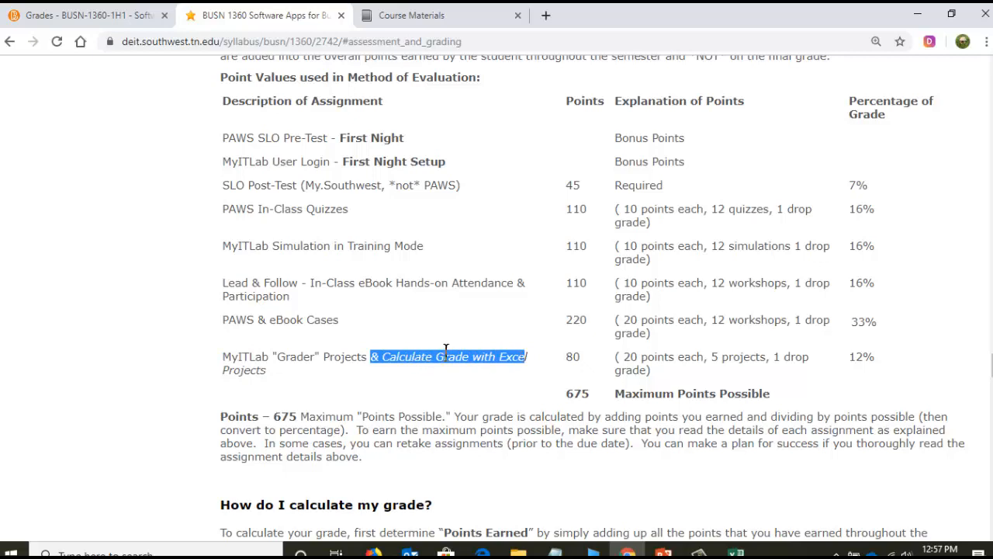
left_click_drag(225, 370, 270, 371)
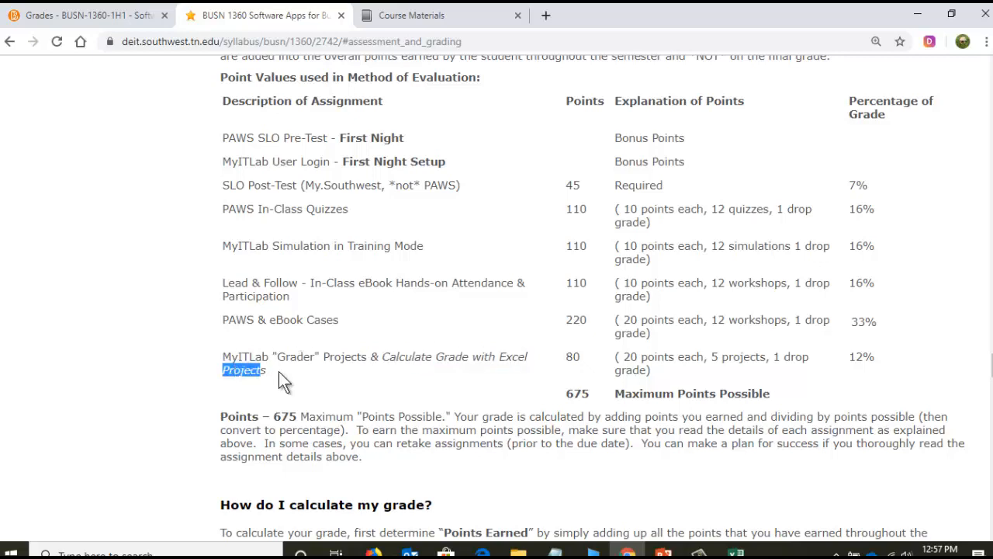
left_click(342, 371)
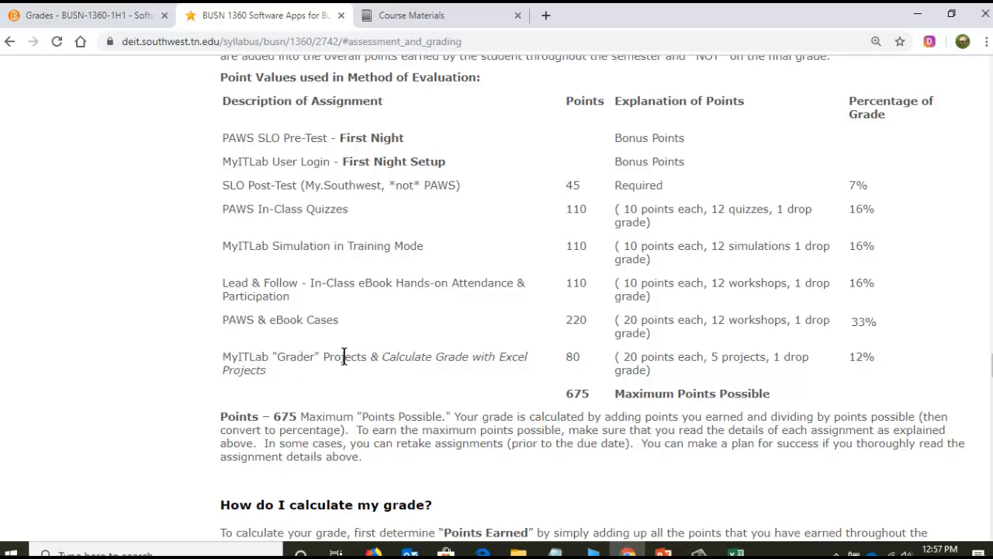
- Open the Word Badge Project - REQUIRED folder in the MyLab IT course materials
left_click(417, 17)
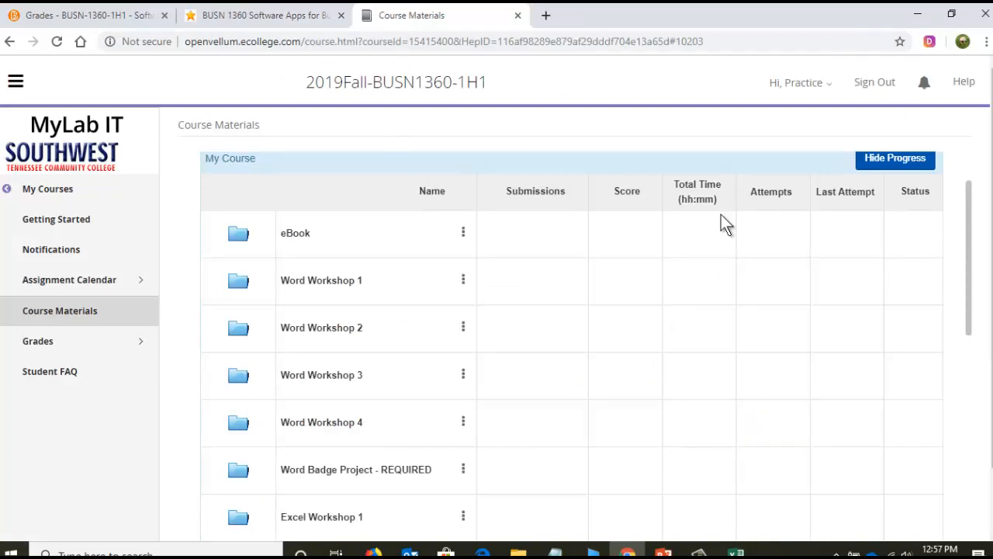
scroll(991, 279, "down", 2)
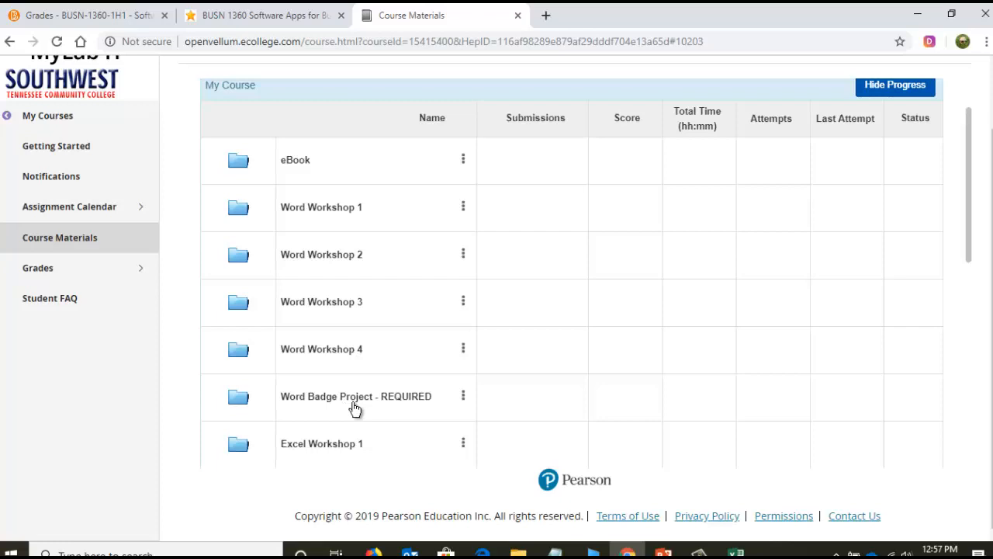
scroll(354, 409, "down", 2)
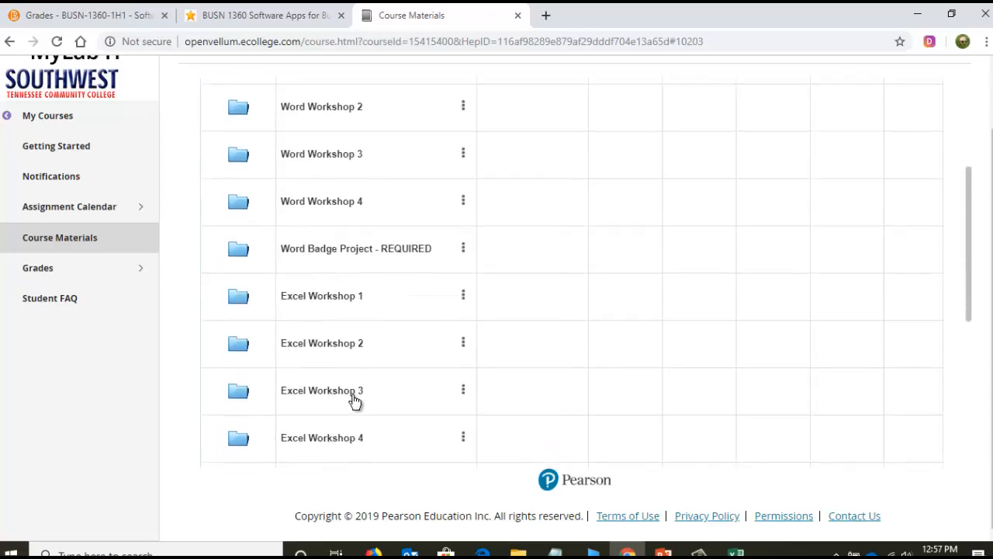
left_click(343, 252)
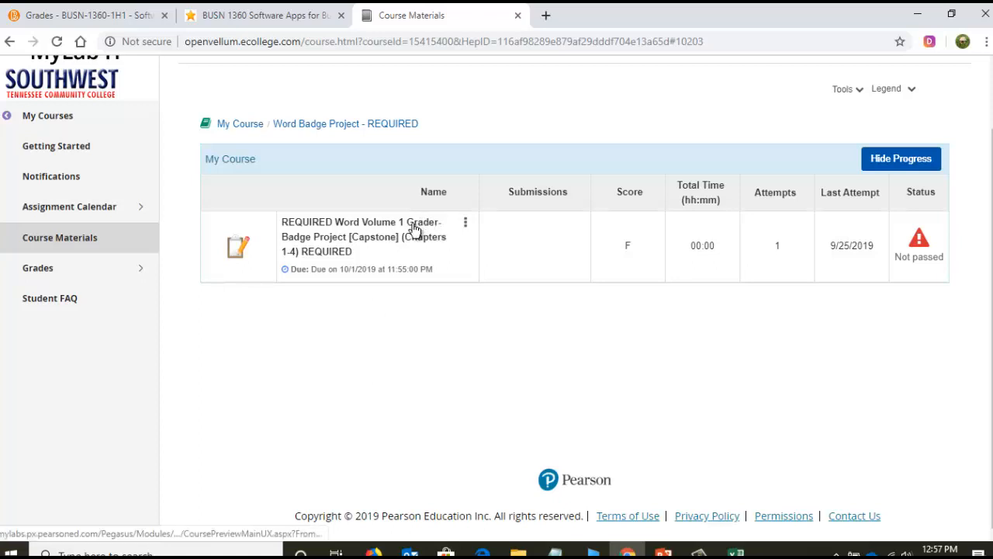
- Return to the course materials list, open the Word Workshop 3 folder and examine its Word Chapter 3 Grader Project training entry
left_click(246, 125)
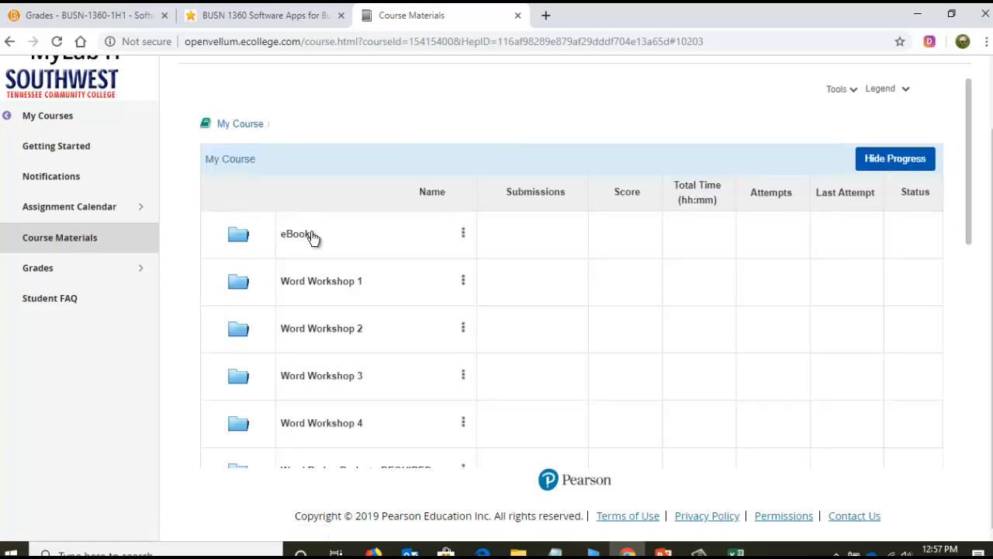
scroll(564, 299, "down", 1)
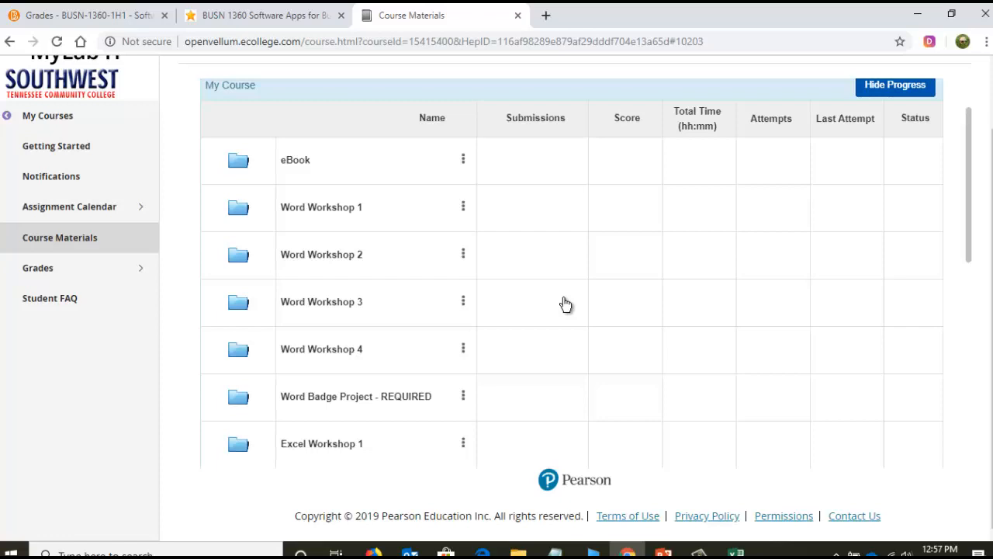
scroll(566, 307, "down", 1)
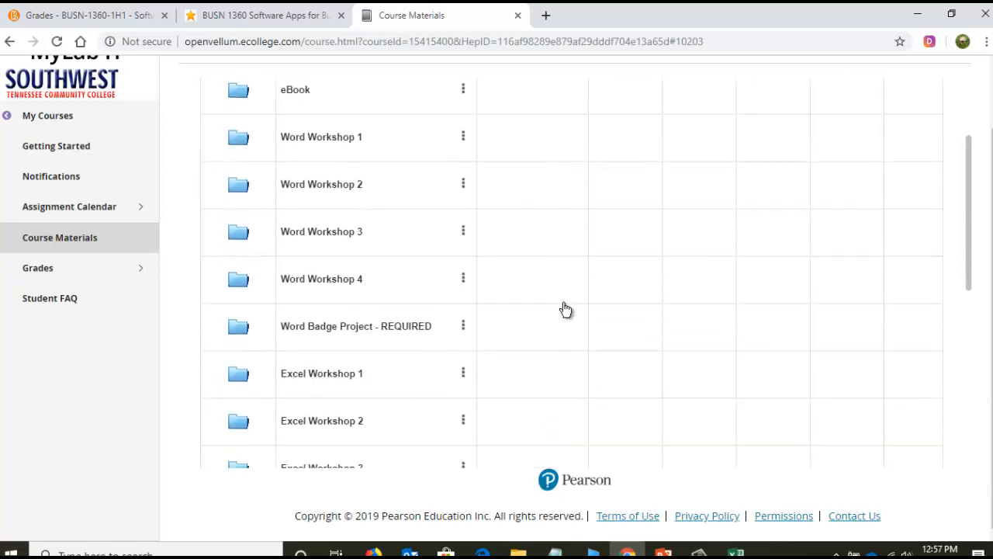
left_click(332, 236)
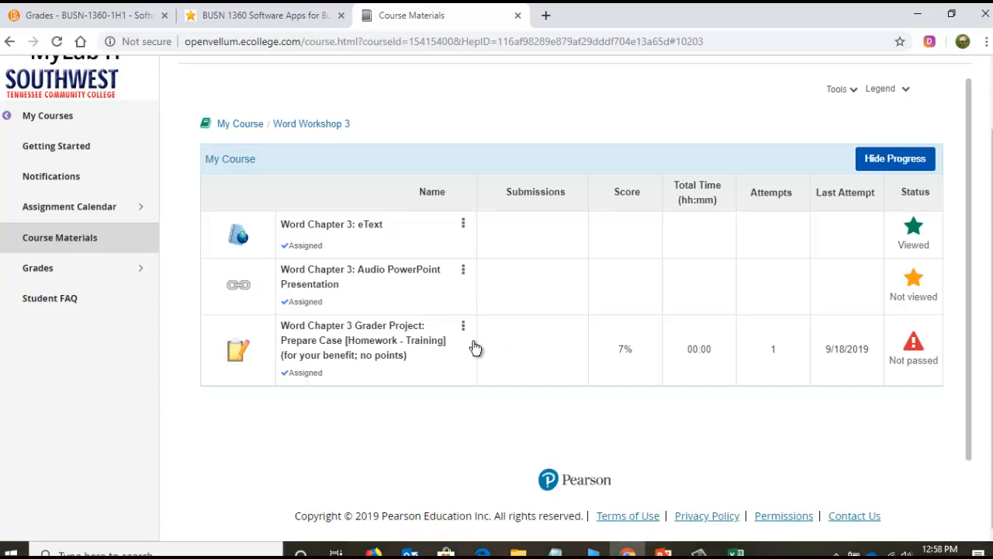
left_click(240, 125)
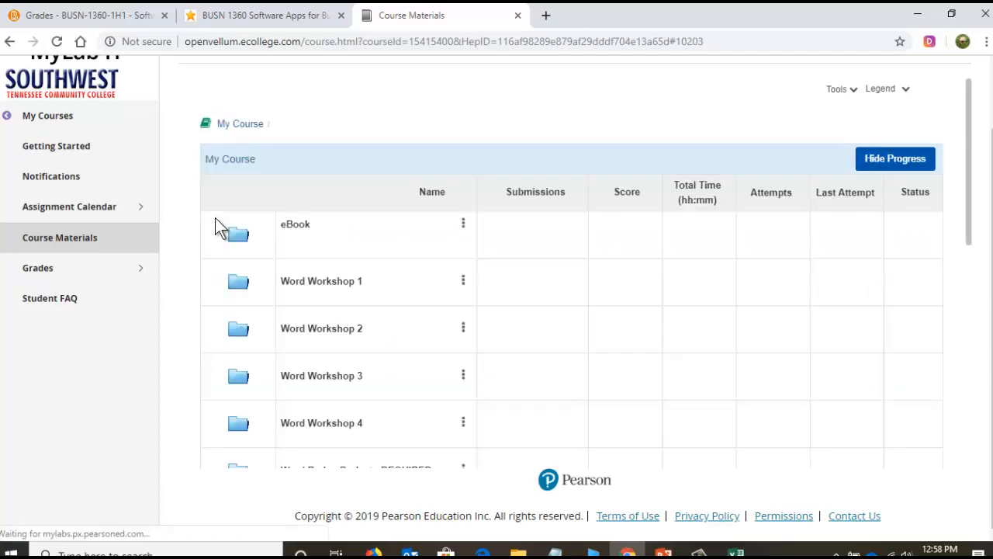
scroll(240, 268, "down", 2)
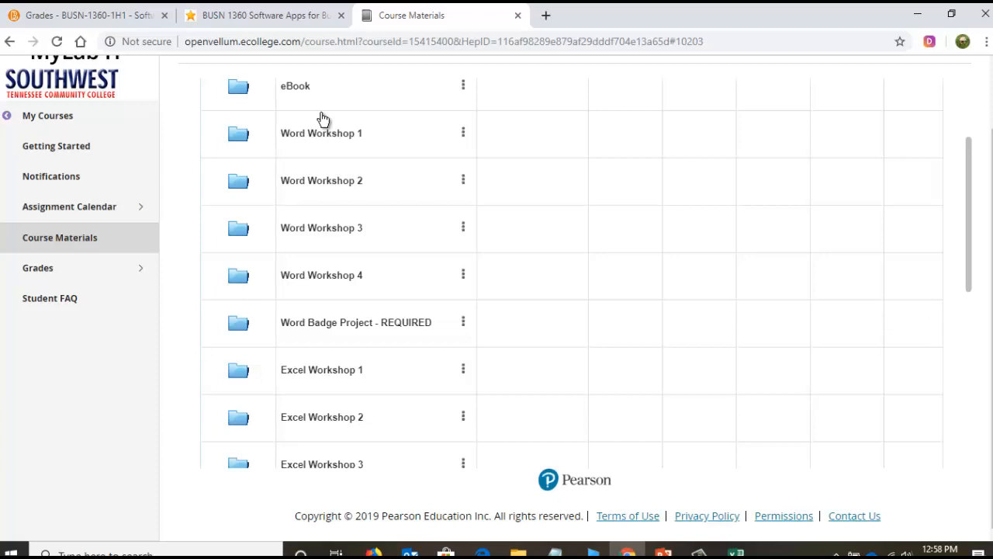
left_click(335, 235)
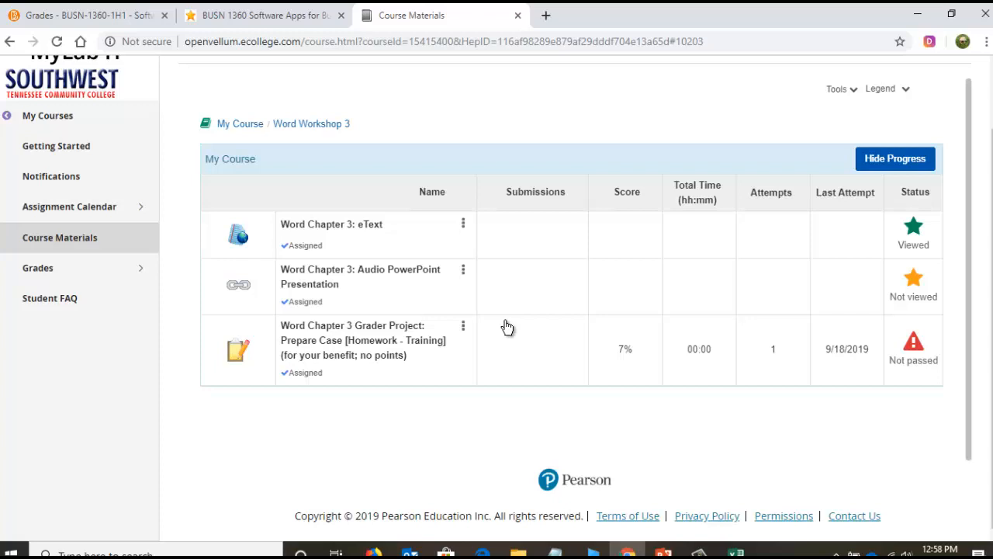
scroll(506, 327, "down", 1)
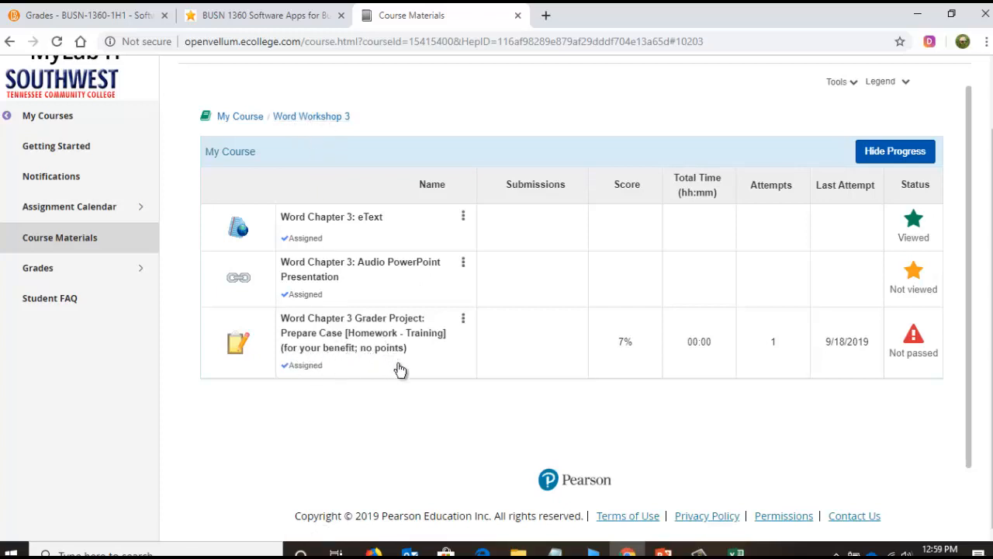
- Go back to the course list and reopen the Word Badge Project - REQUIRED folder to check its capstone Grader project
left_click(244, 120)
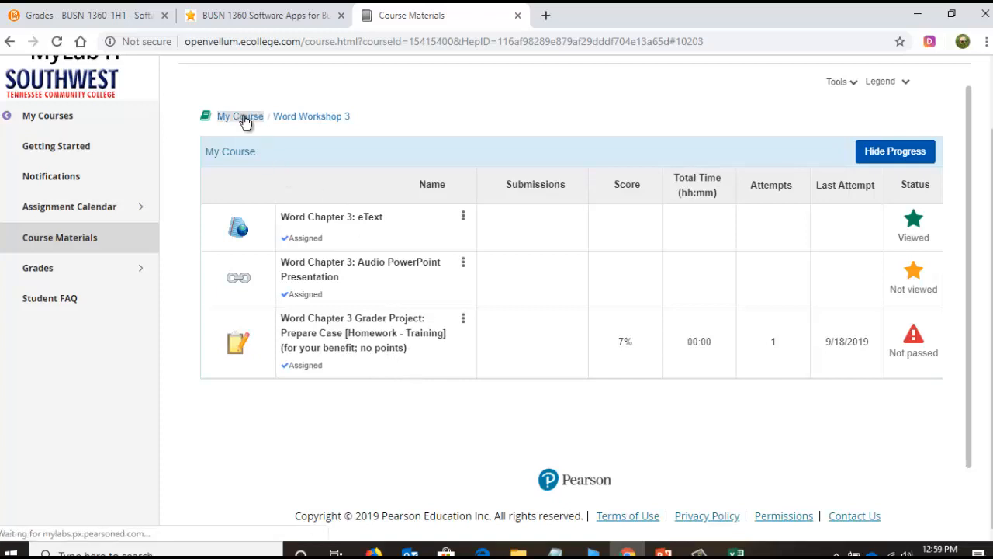
scroll(302, 264, "down", 2)
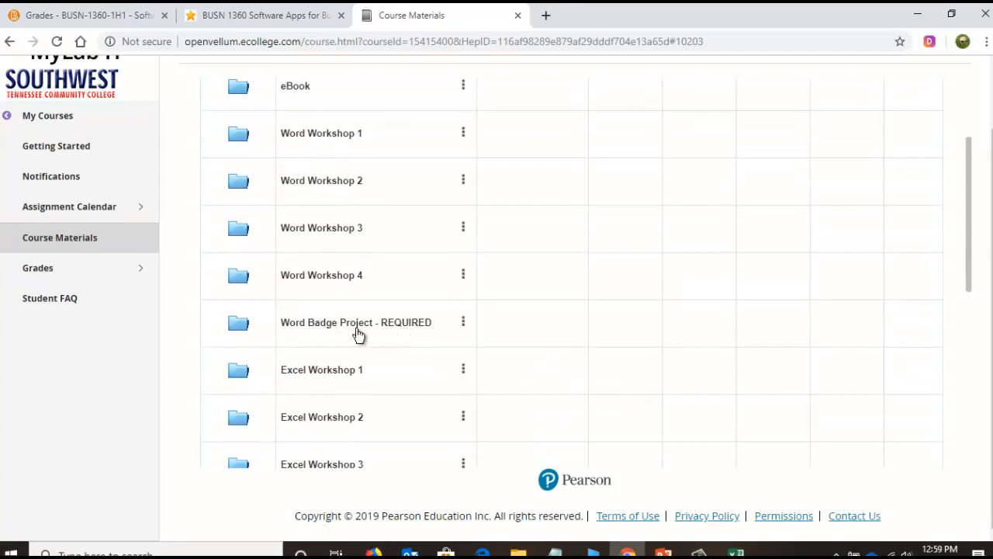
left_click(410, 332)
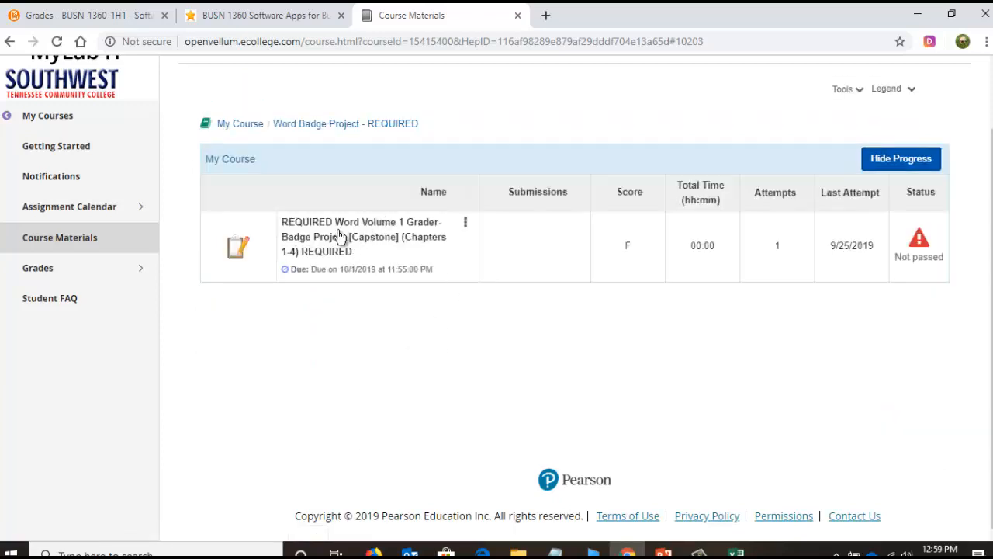
- Return to the full course list and locate the required Excel and PowerPoint Badge Project folders
left_click(248, 124)
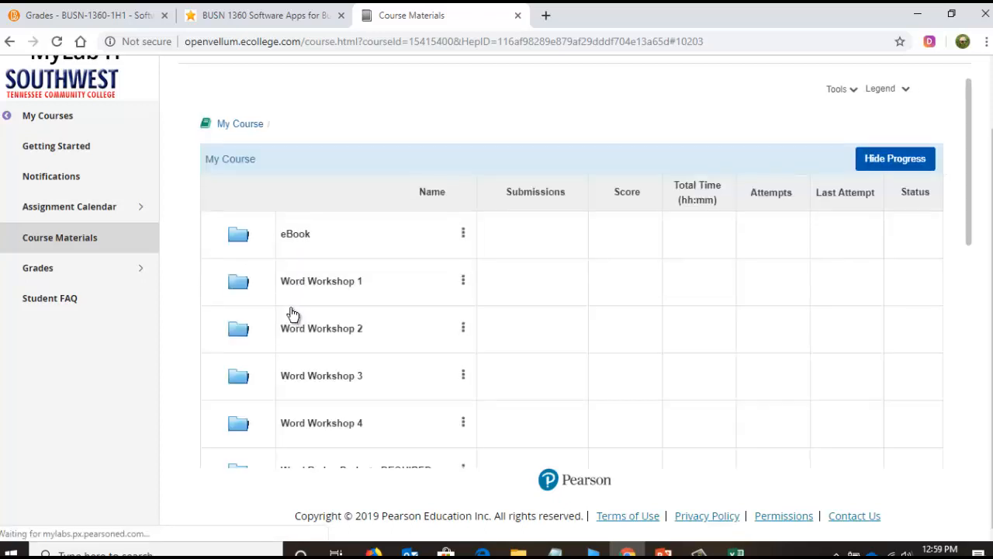
scroll(289, 313, "down", 3)
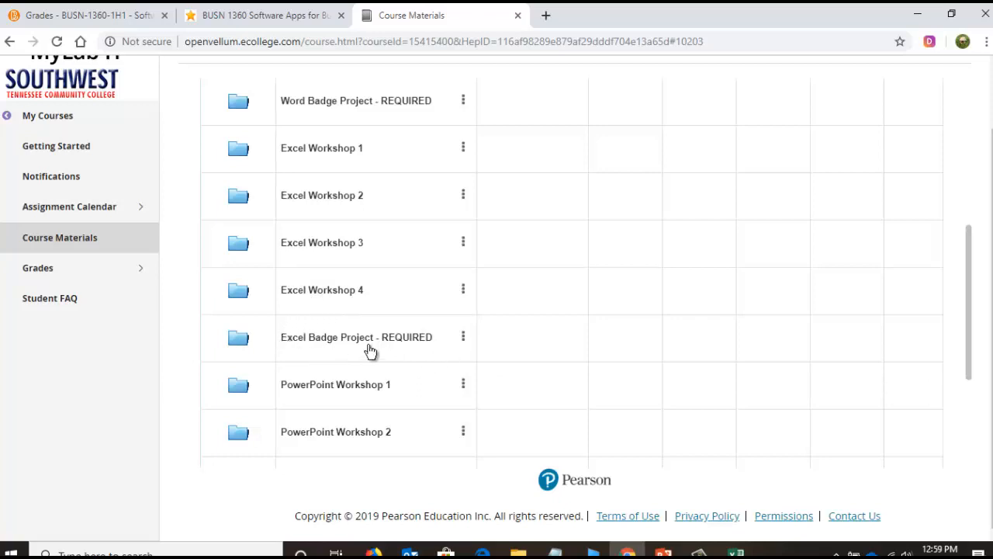
scroll(375, 347, "down", 1)
scroll(375, 347, "down", 1)
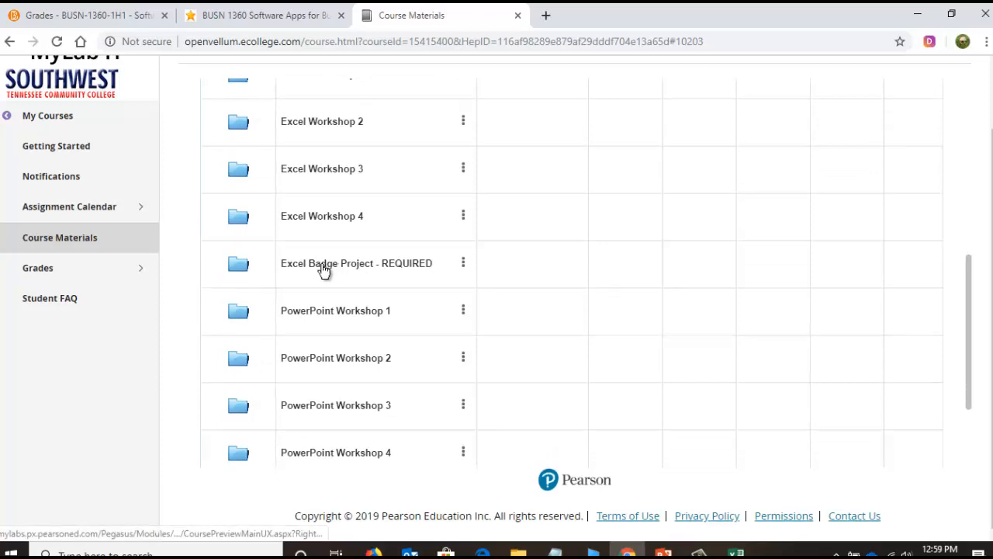
scroll(378, 295, "down", 1)
scroll(379, 295, "down", 1)
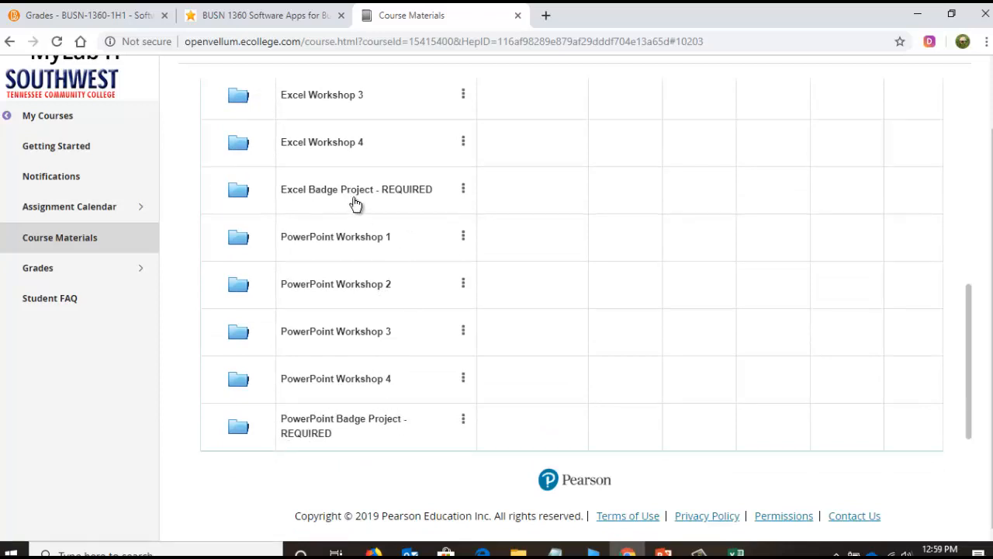
scroll(347, 213, "up", 3)
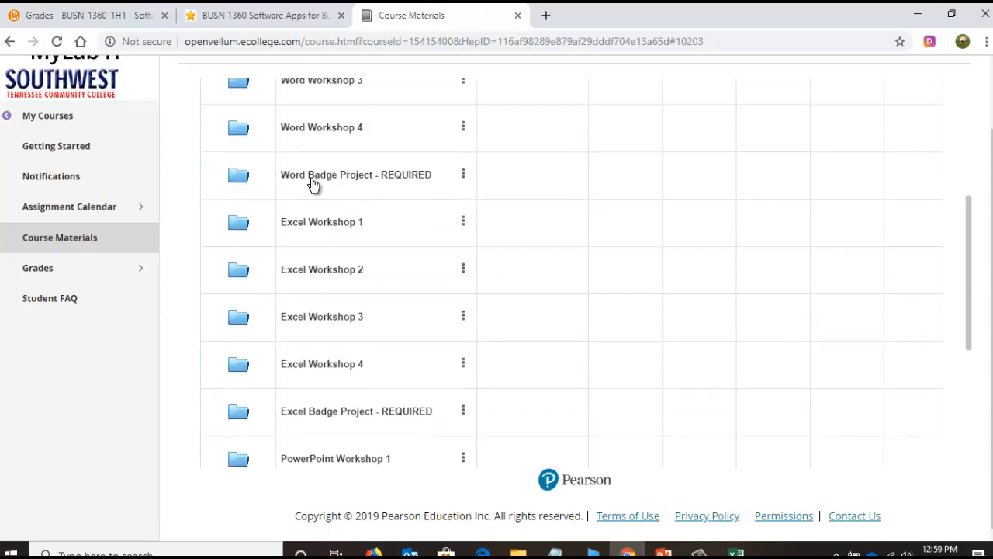
- Switch to the course syllabus and examine the MyITLab "Grader" Projects & Calculate Grade with Excel Projects row, highlighting its name and number of projects
left_click(261, 23)
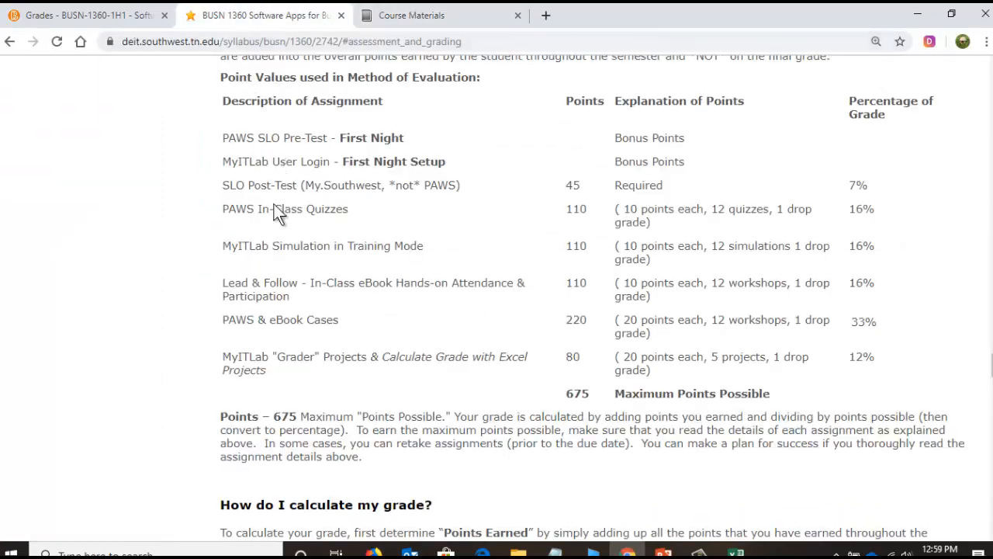
left_click_drag(713, 357, 766, 357)
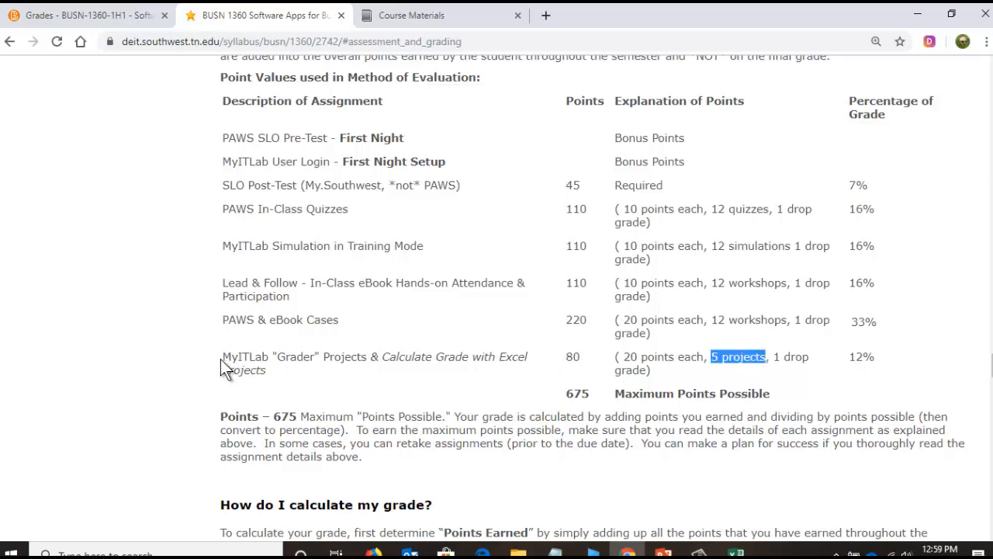
left_click_drag(224, 359, 450, 357)
left_click_drag(455, 357, 492, 357)
right_click(494, 360)
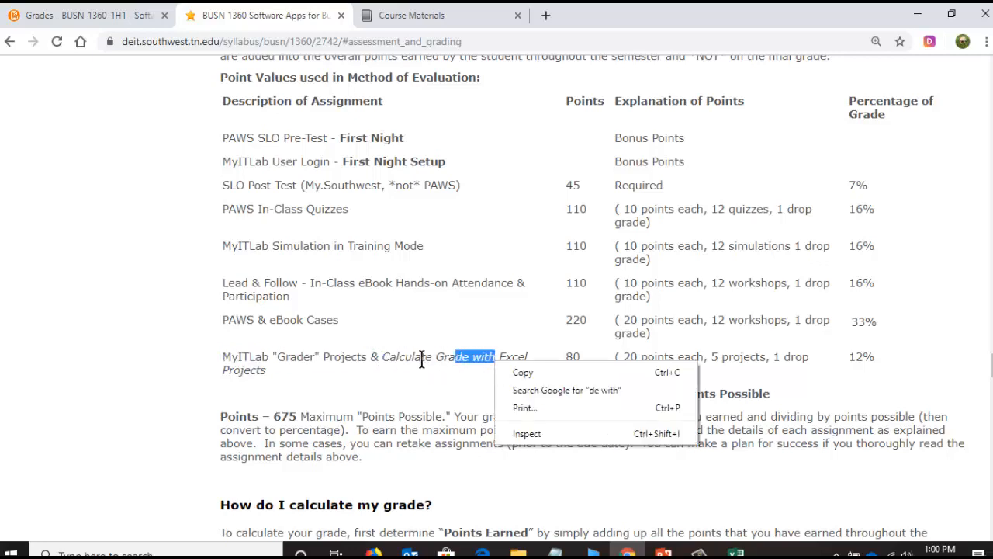
left_click(391, 355)
left_click_drag(382, 357, 531, 357)
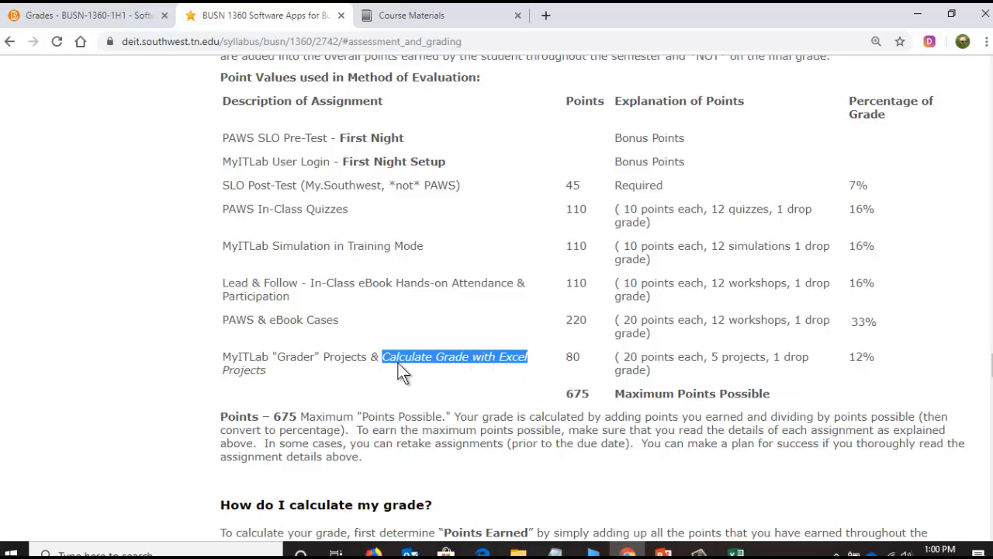
left_click(295, 361)
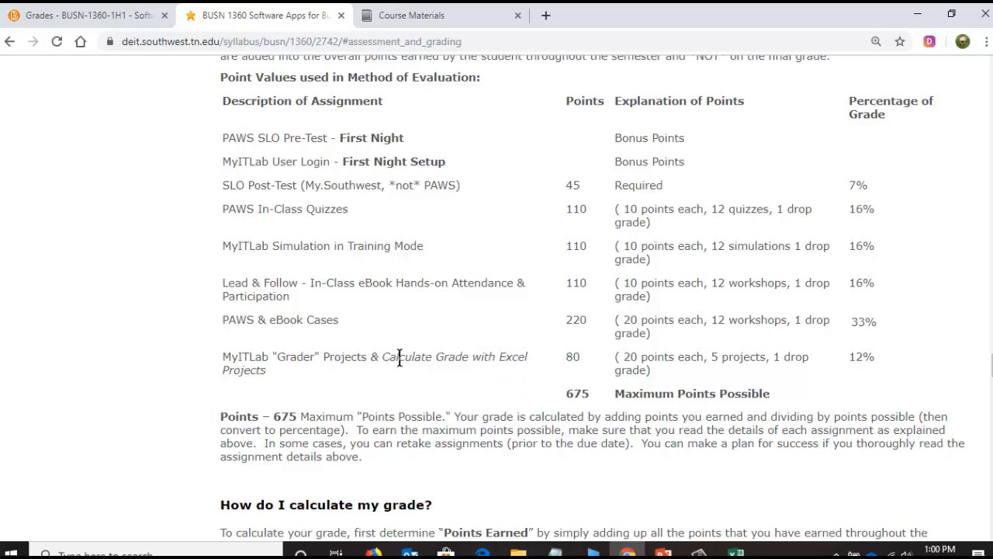
left_click_drag(403, 357, 464, 358)
left_click(488, 357)
left_click_drag(711, 357, 783, 357)
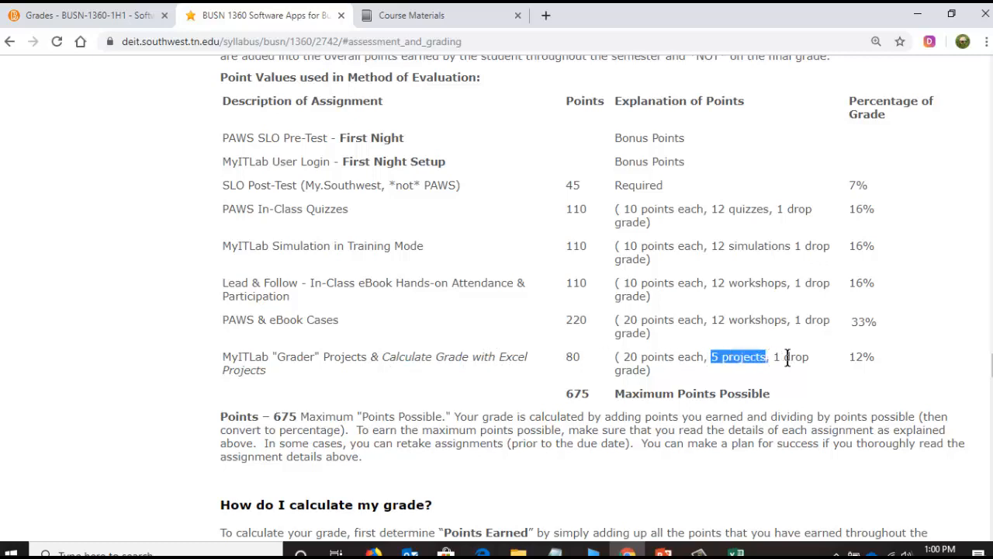
left_click(670, 376)
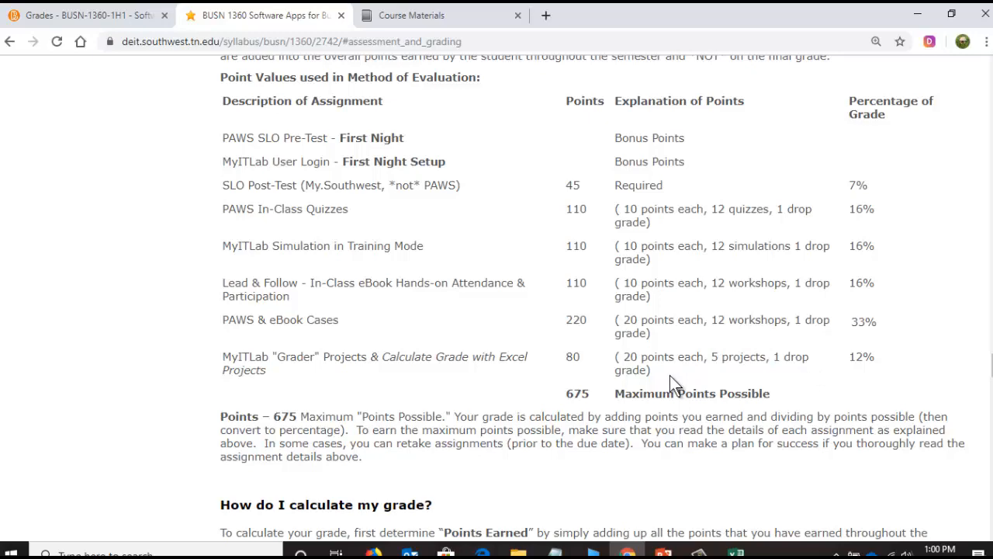
scroll(589, 388, "up", 1)
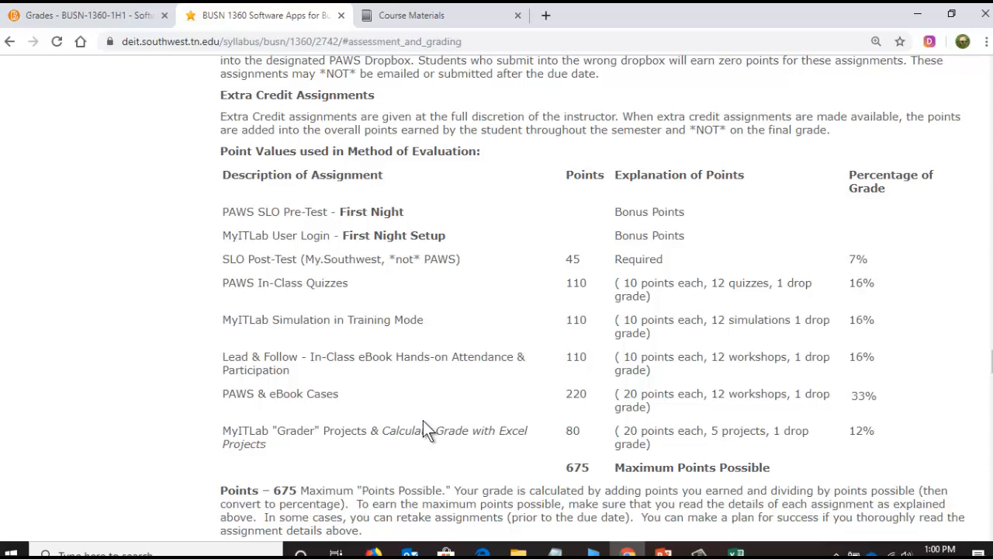
left_click(699, 553)
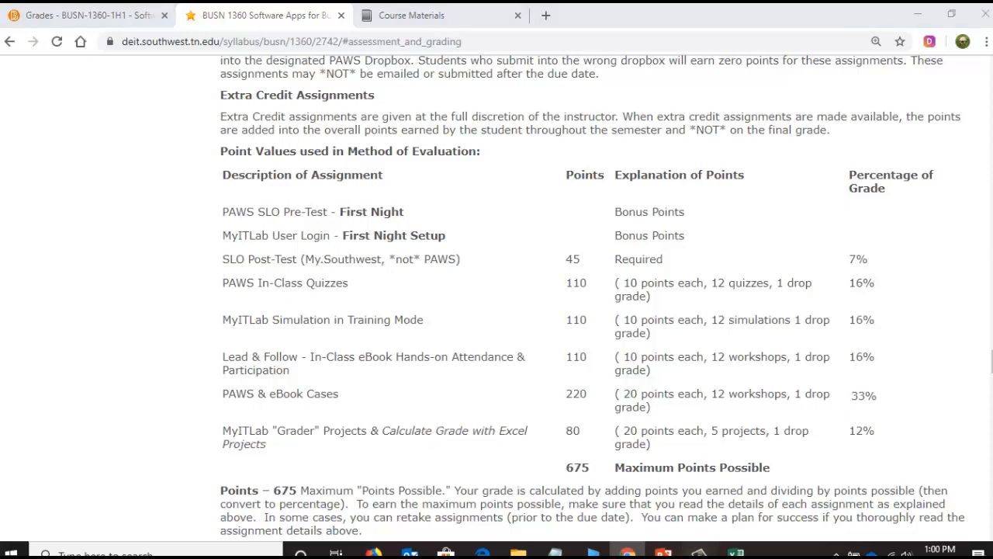
left_click(823, 492)
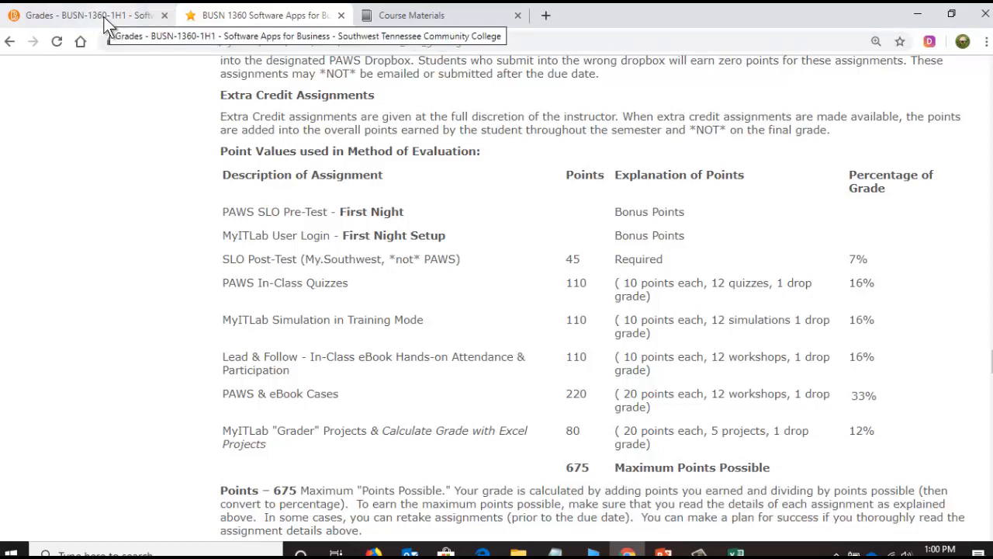
- Switch to the PAWS grades page, go to the course content and open the Fall 2019 BUSN1360-1h1 long schedule PDF
left_click(56, 23)
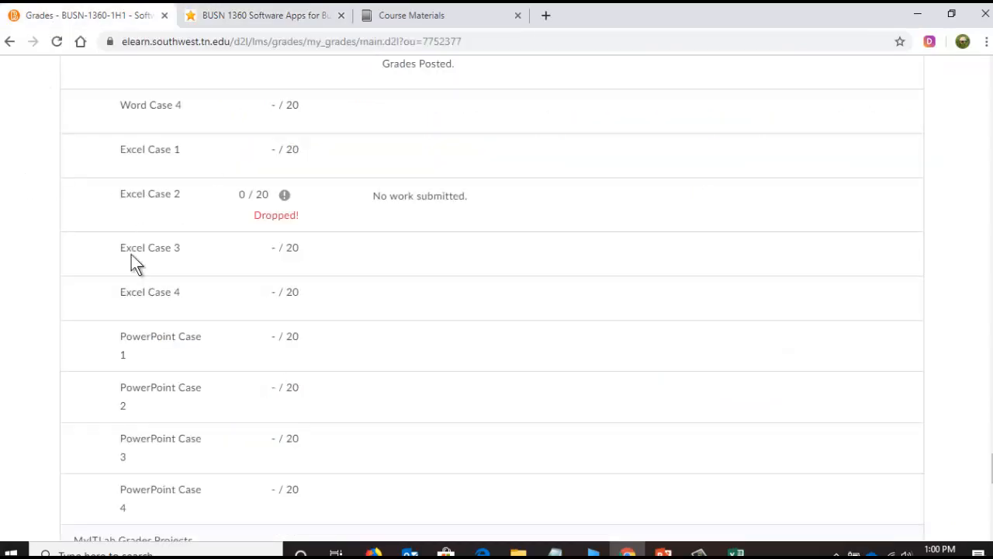
scroll(216, 303, "up", 10)
scroll(215, 302, "up", 10)
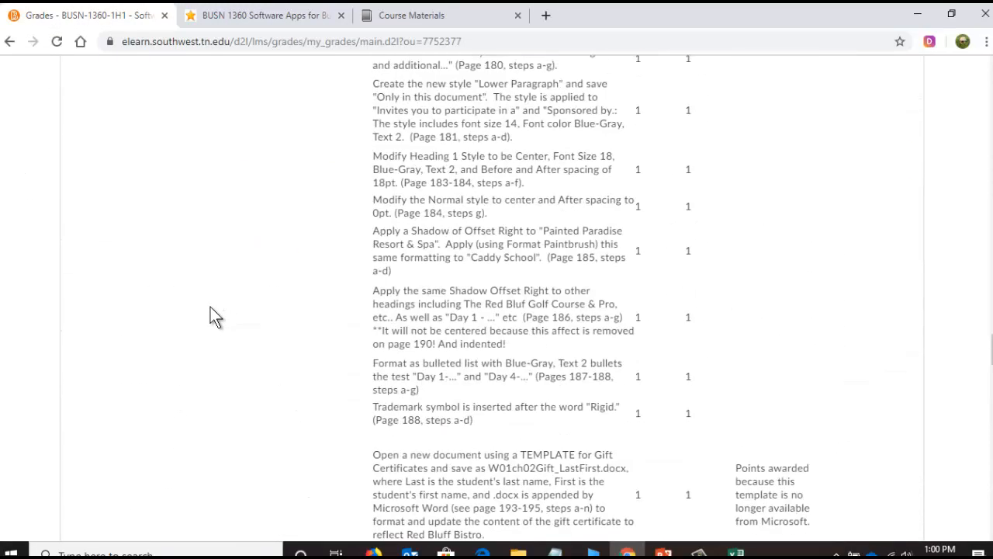
left_click(990, 169)
left_click_drag(990, 169, 976, 80)
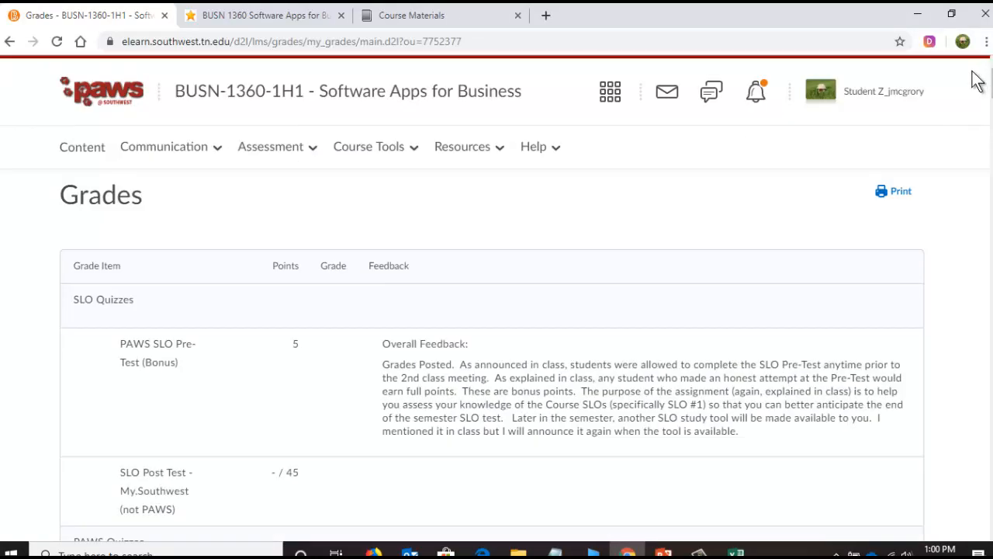
left_click(81, 152)
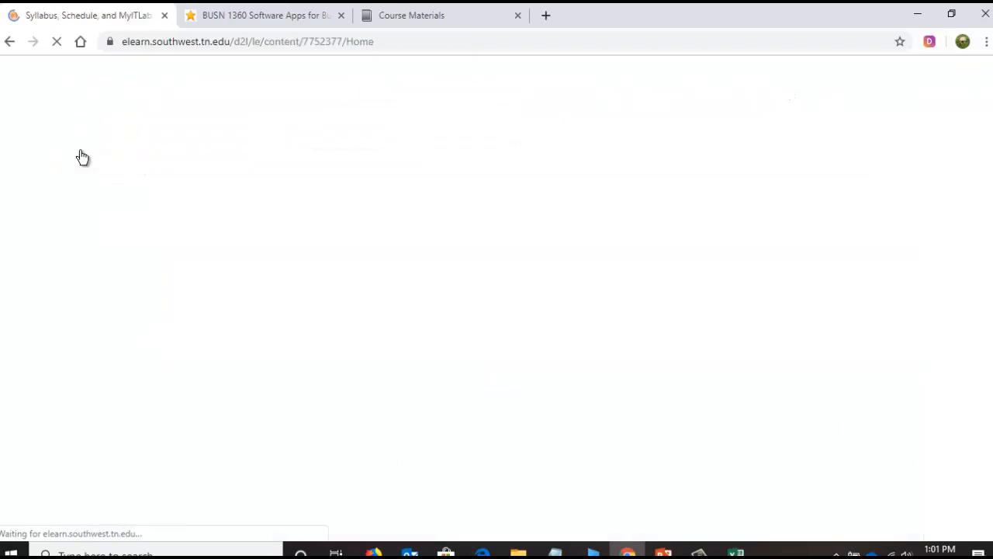
scroll(209, 233, "down", 2)
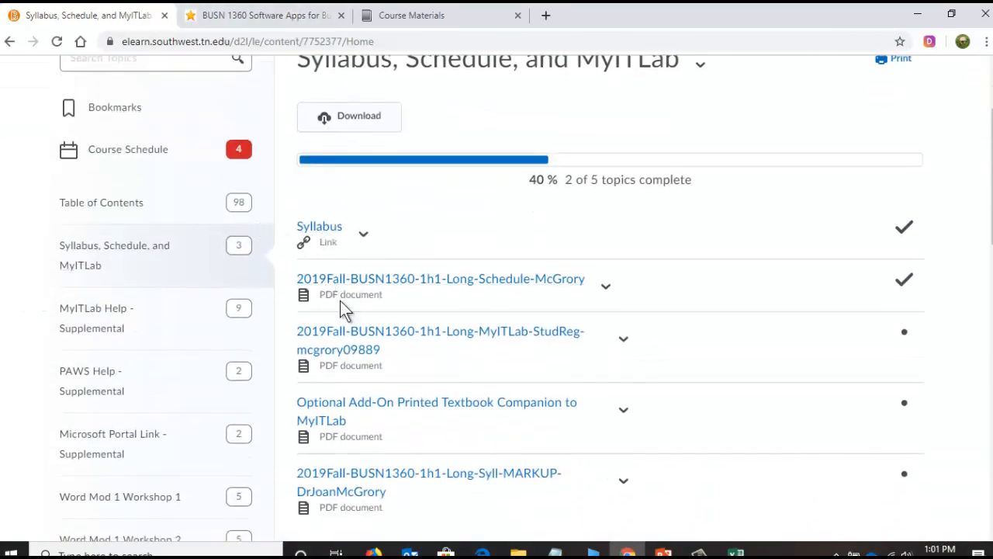
left_click(496, 285)
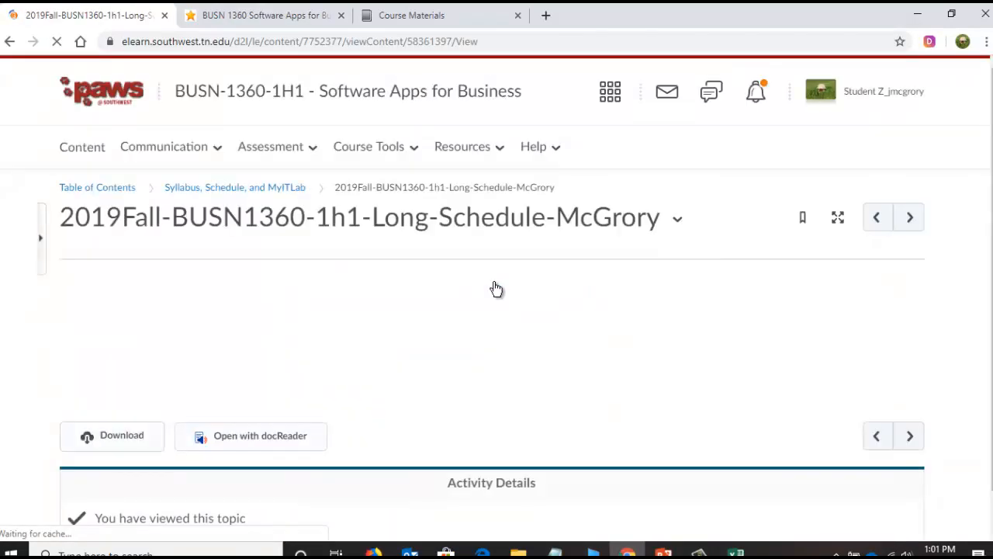
- Read through the course schedule from the opening notes to Week #5, examining the required Word Volume 1 Grader-Badge Project assignment on page 6
scroll(44, 370, "down", 2)
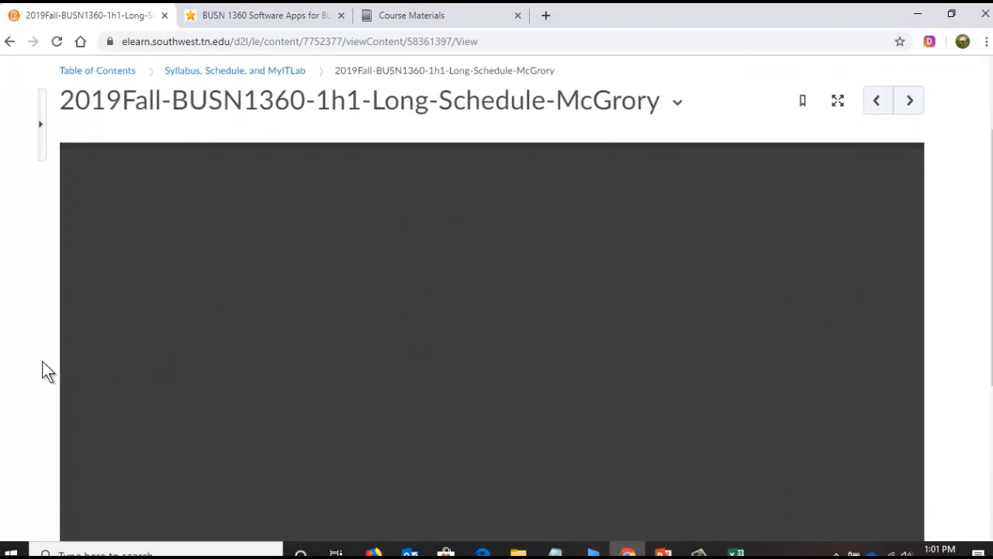
scroll(8, 311, "down", 3)
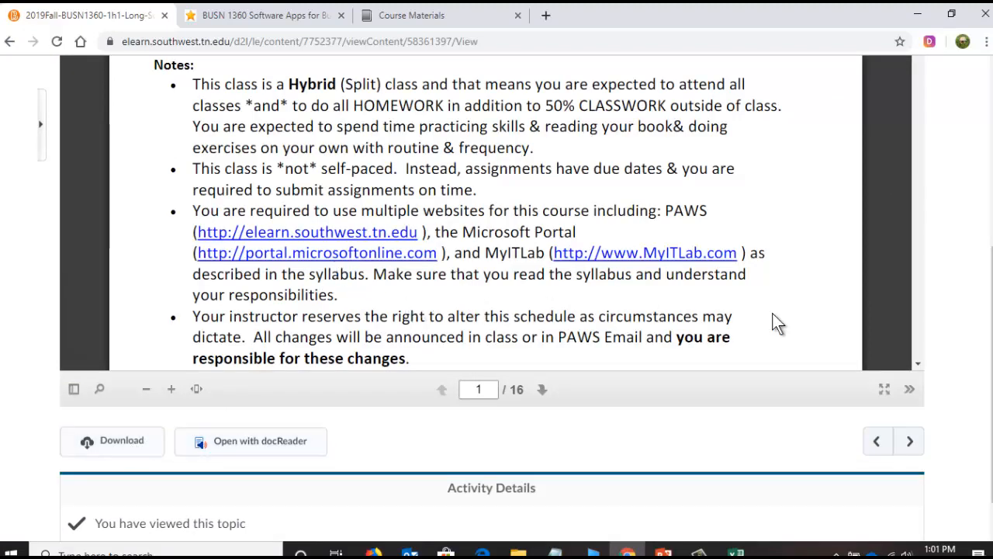
scroll(990, 334, "up", 1)
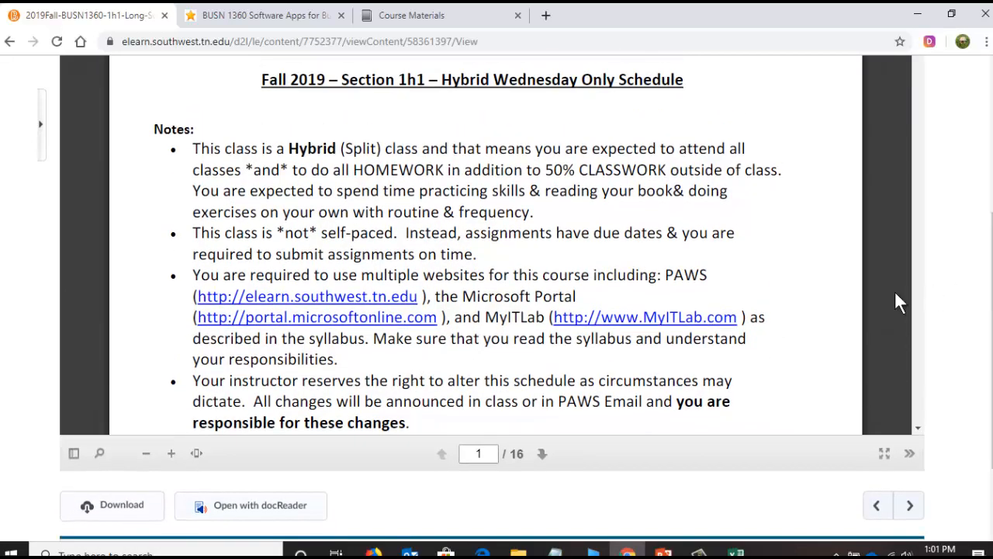
scroll(559, 388, "down", 10)
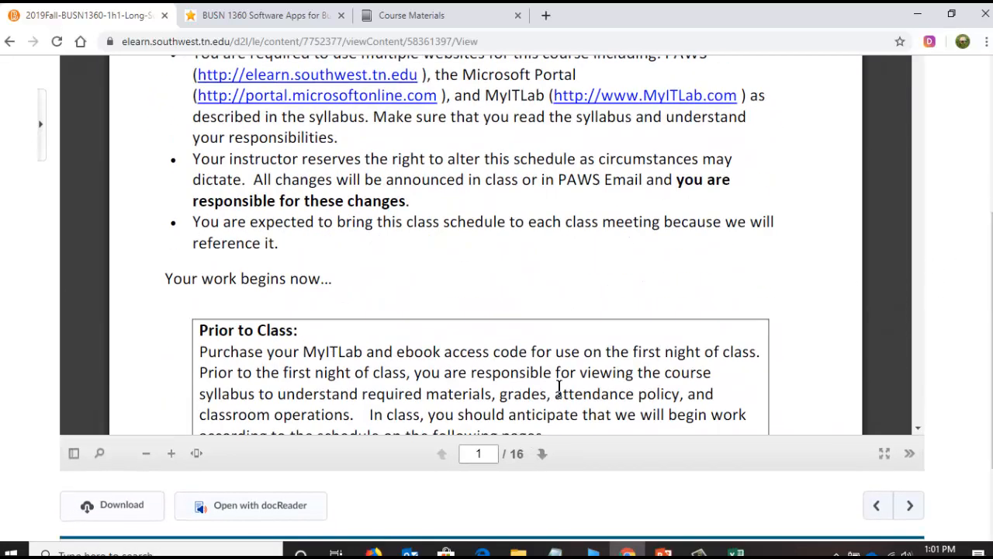
scroll(559, 384, "down", 3)
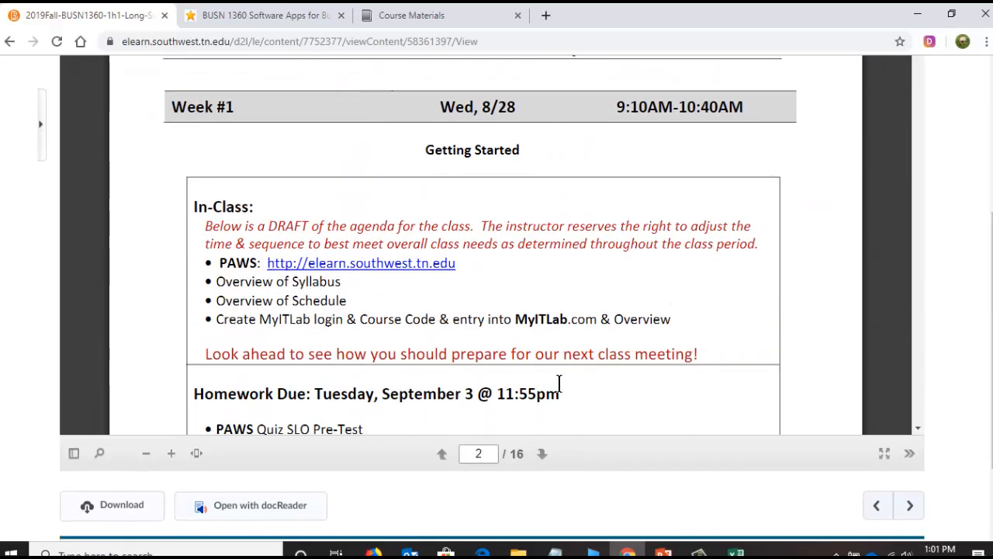
scroll(563, 382, "down", 2)
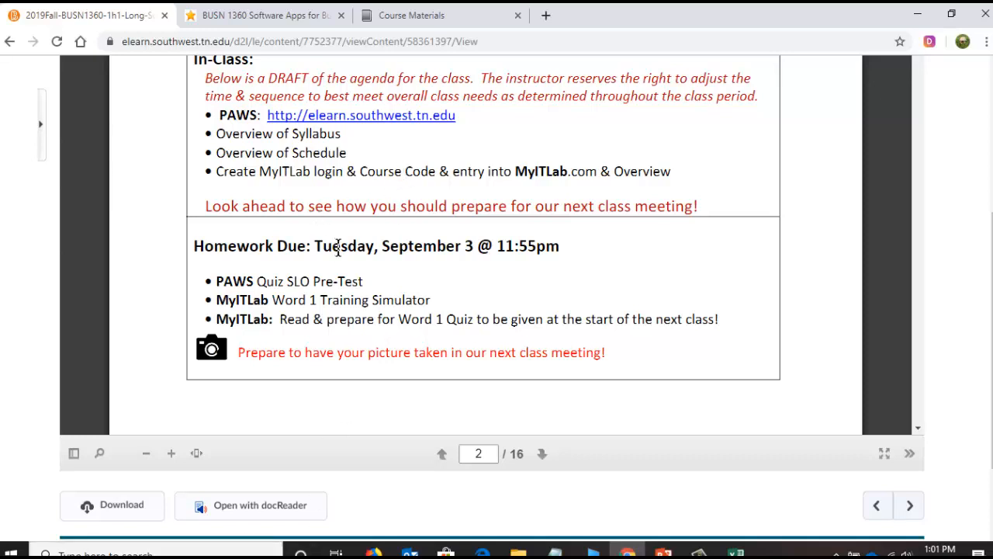
scroll(337, 247, "down", 4)
scroll(340, 249, "down", 10)
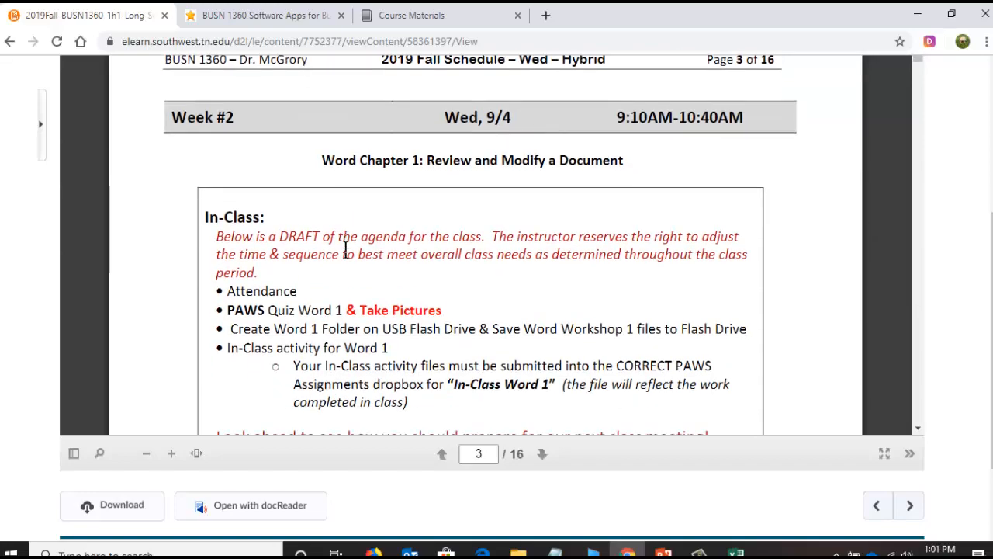
scroll(346, 248, "down", 12)
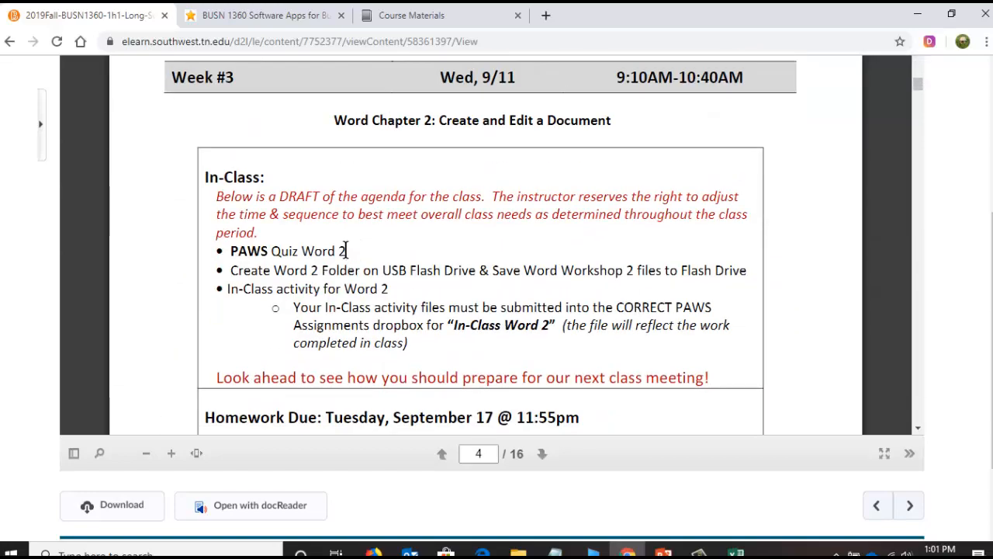
scroll(346, 248, "down", 10)
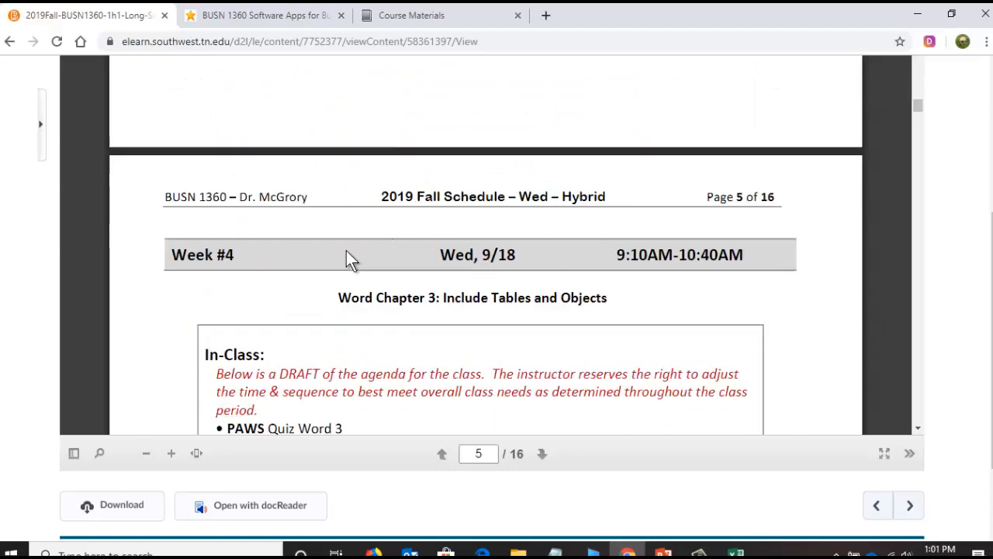
scroll(346, 260, "down", 12)
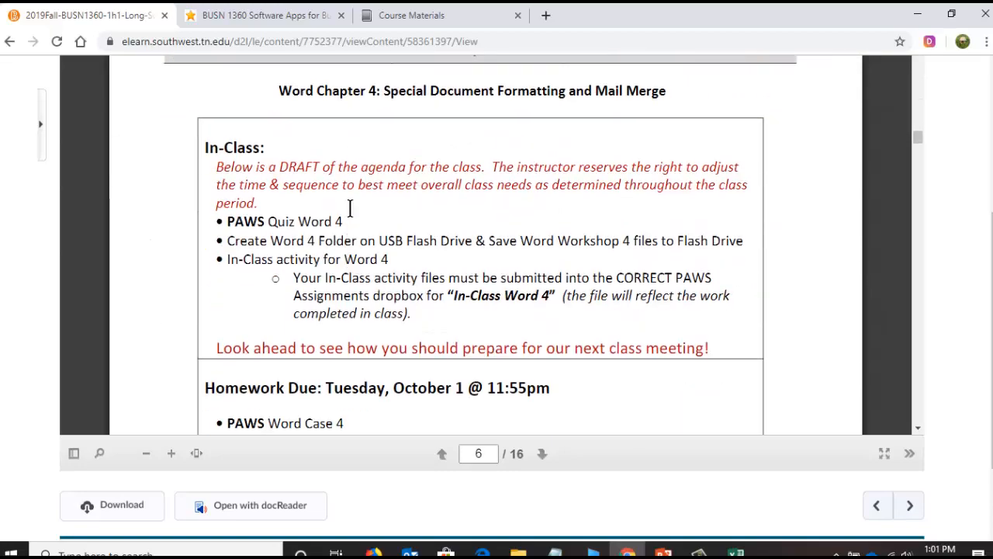
scroll(383, 232, "down", 10)
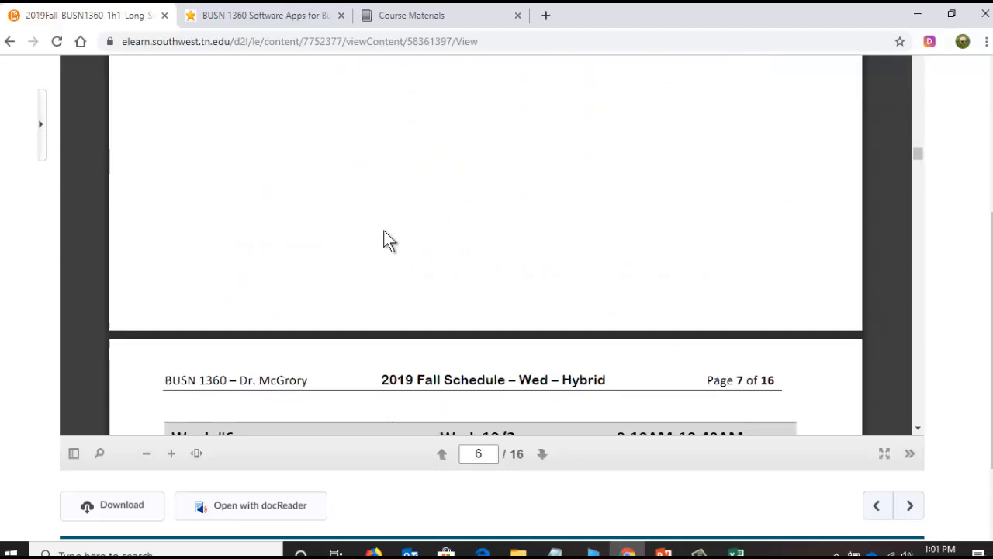
scroll(384, 237, "up", 4)
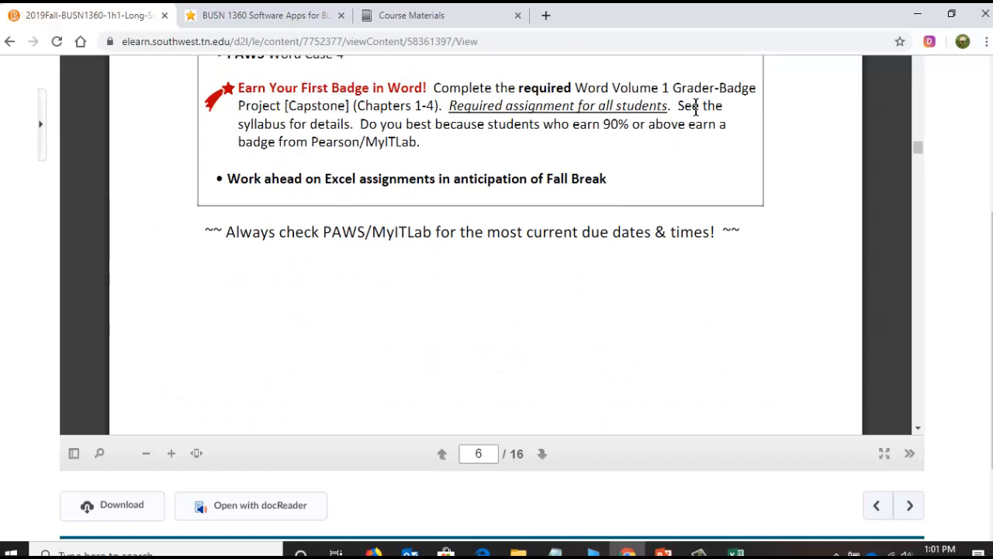
- Examine the schedule from Week #6 to Week #10, highlighting the chapters covered by the required Excel Volume 1 Grader Project
scroll(303, 243, "down", 3)
scroll(303, 243, "down", 4)
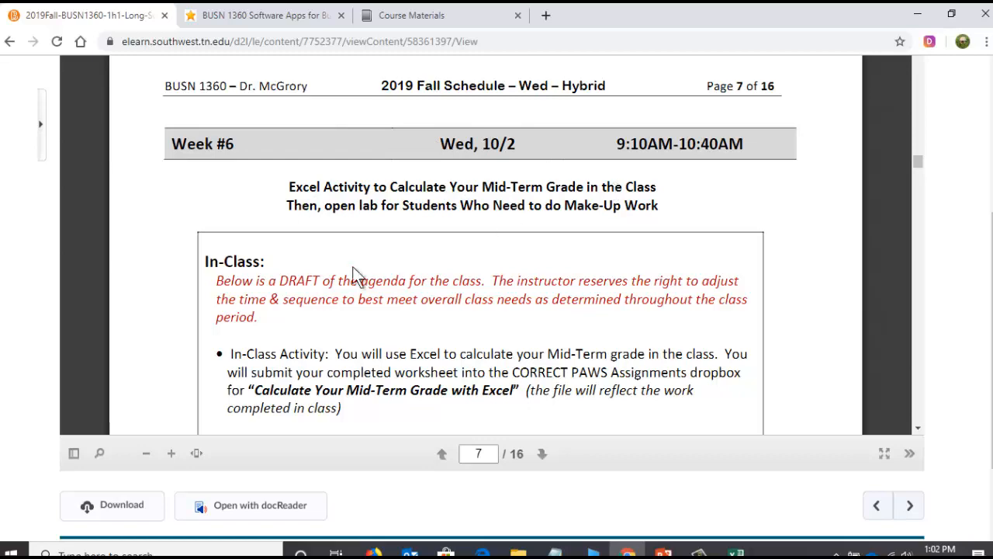
scroll(348, 275, "down", 6)
scroll(349, 272, "down", 6)
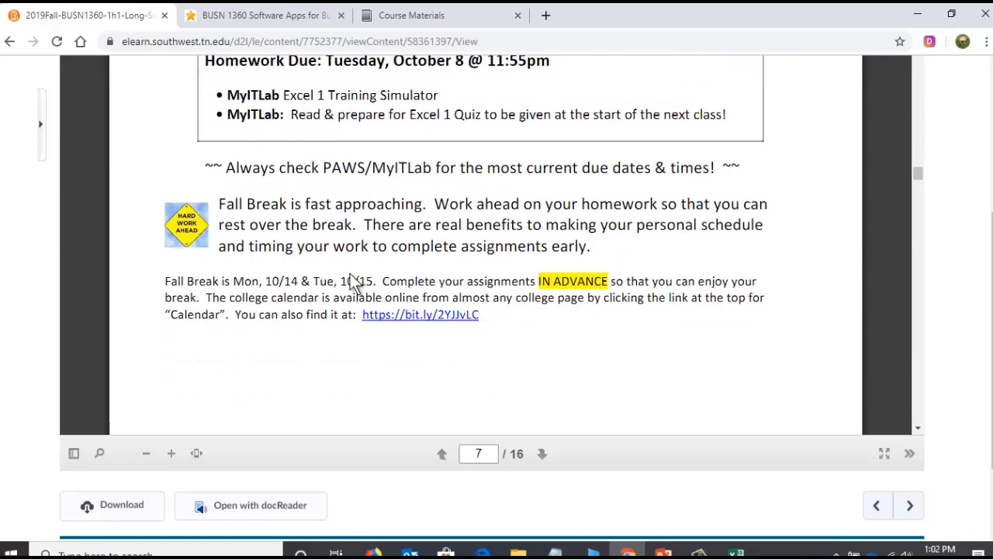
scroll(351, 266, "down", 8)
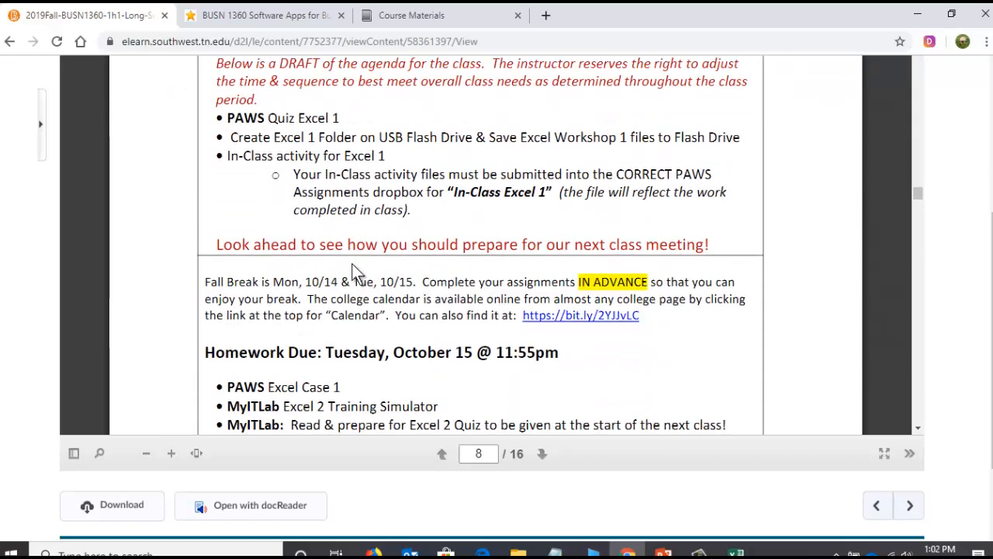
scroll(357, 260, "down", 7)
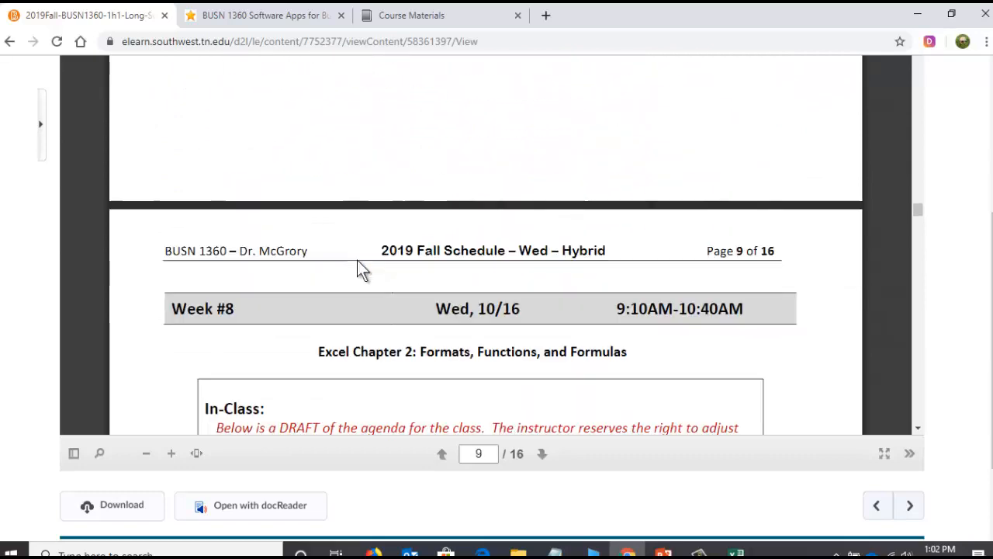
scroll(371, 260, "down", 6)
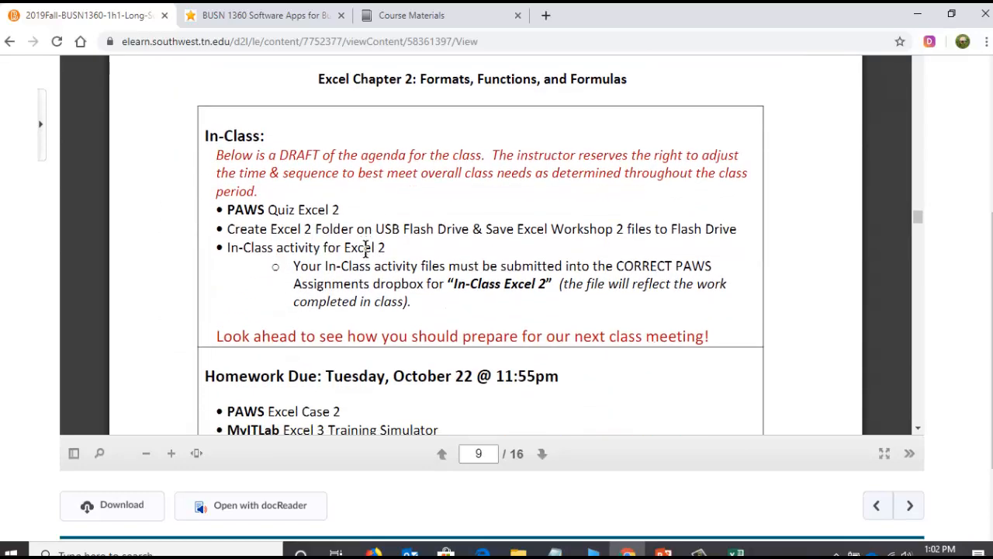
scroll(370, 259, "down", 4)
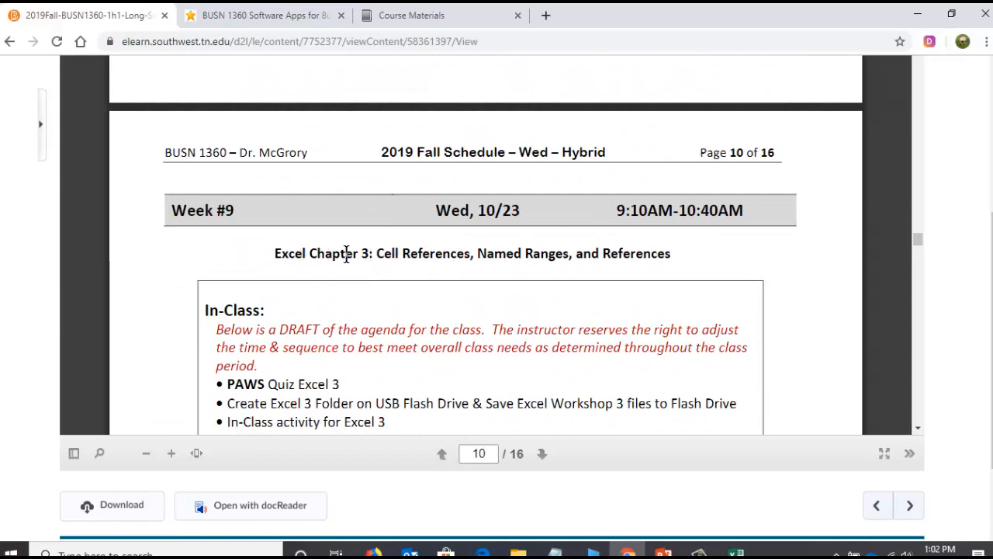
scroll(346, 260, "down", 8)
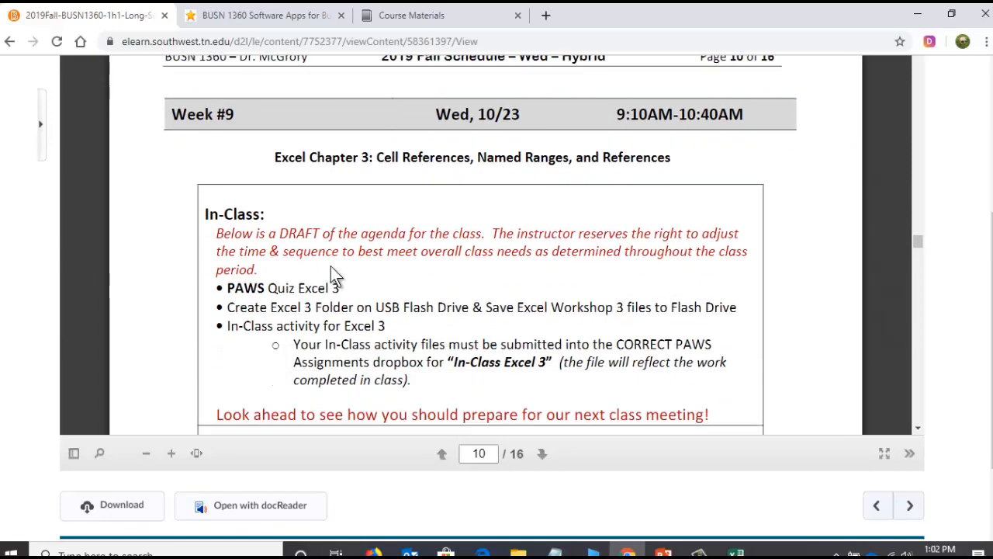
scroll(346, 278, "down", 3)
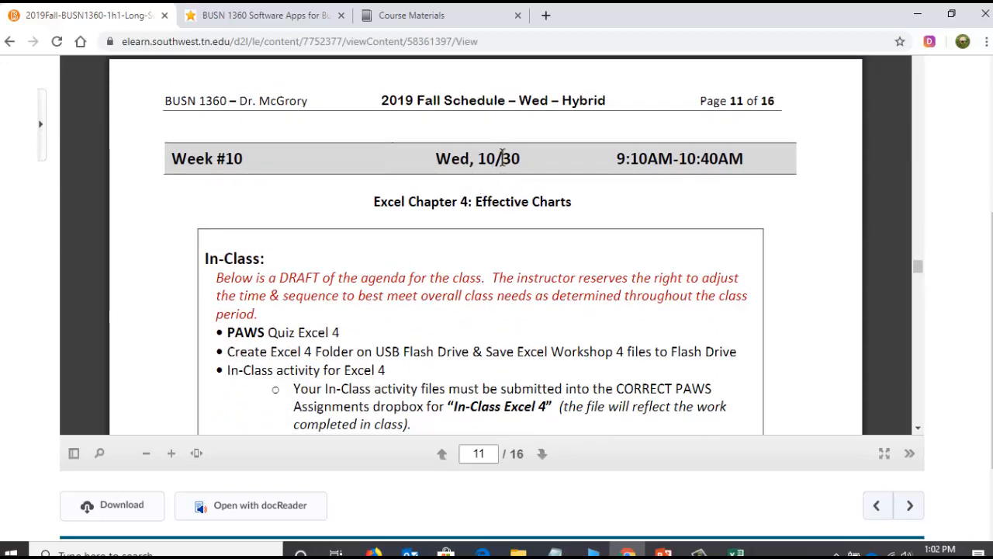
scroll(460, 241, "down", 4)
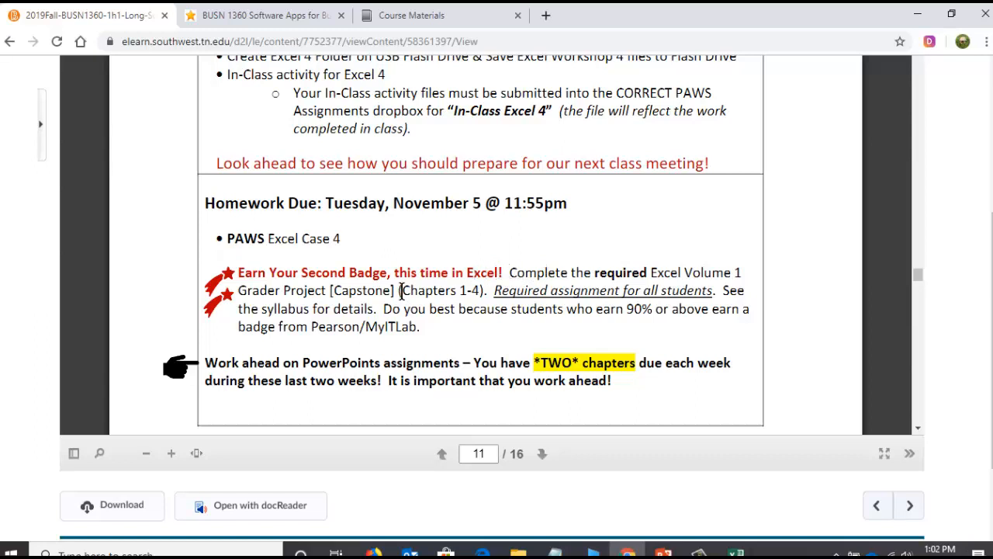
left_click_drag(403, 293, 473, 293)
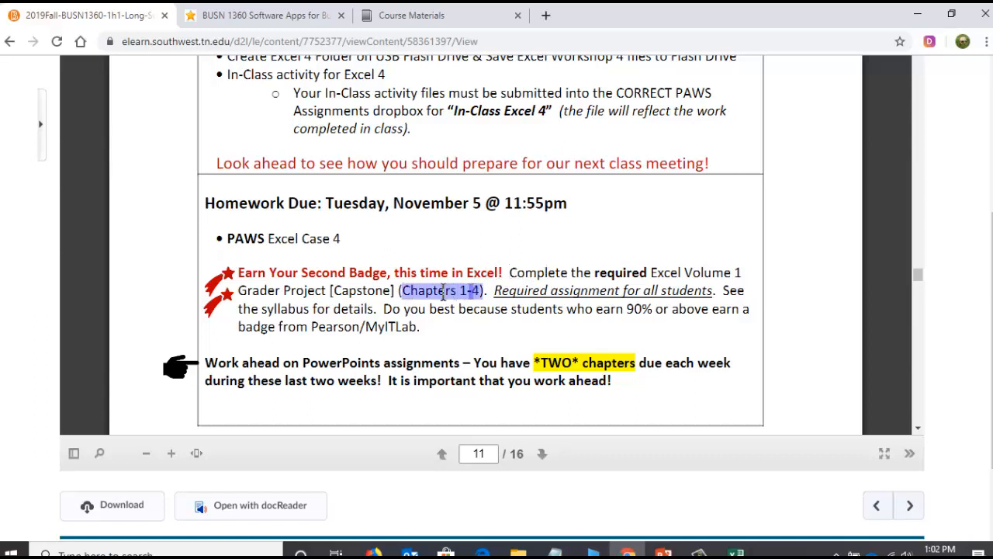
left_click(447, 294)
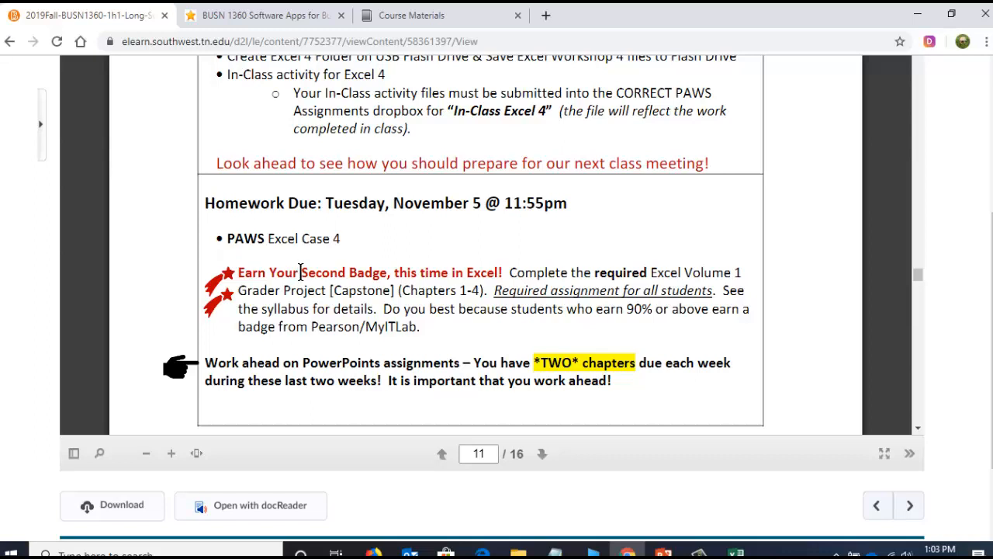
- Examine the Week #11 near-final grade activity and homework due date, rechecking the Week #10 notes on the Excel badge and PowerPoint assignments
scroll(301, 273, "down", 3)
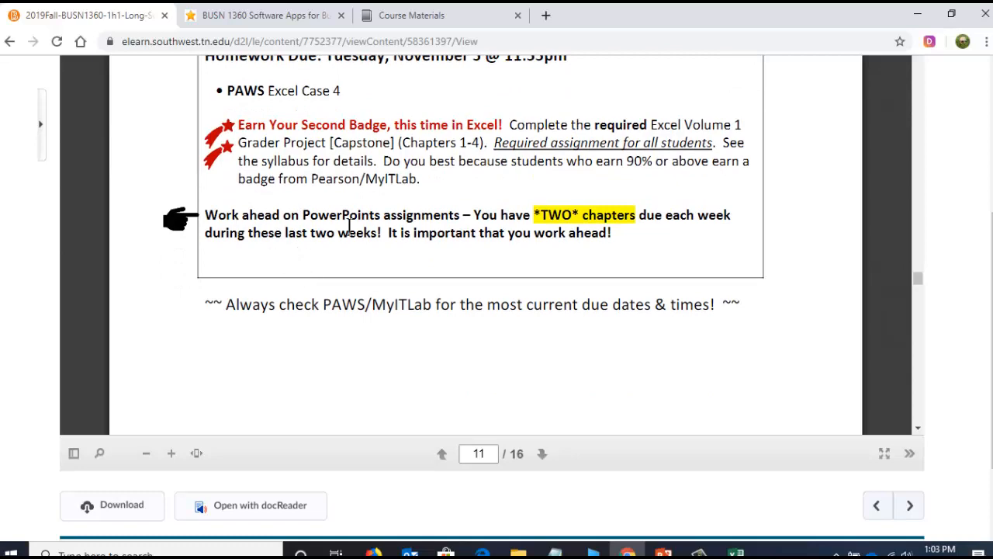
scroll(458, 245, "down", 5)
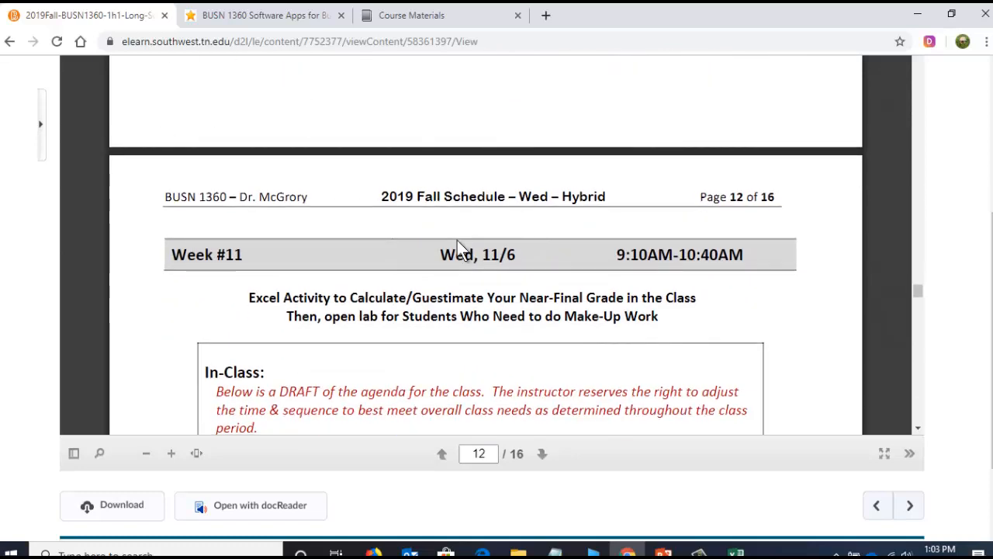
scroll(457, 242, "up", 5)
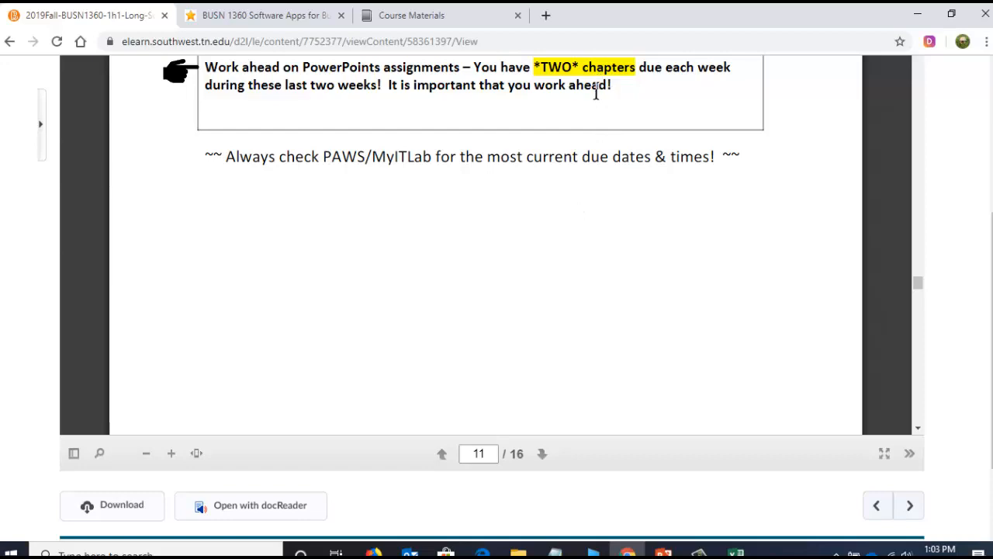
scroll(592, 146, "down", 6)
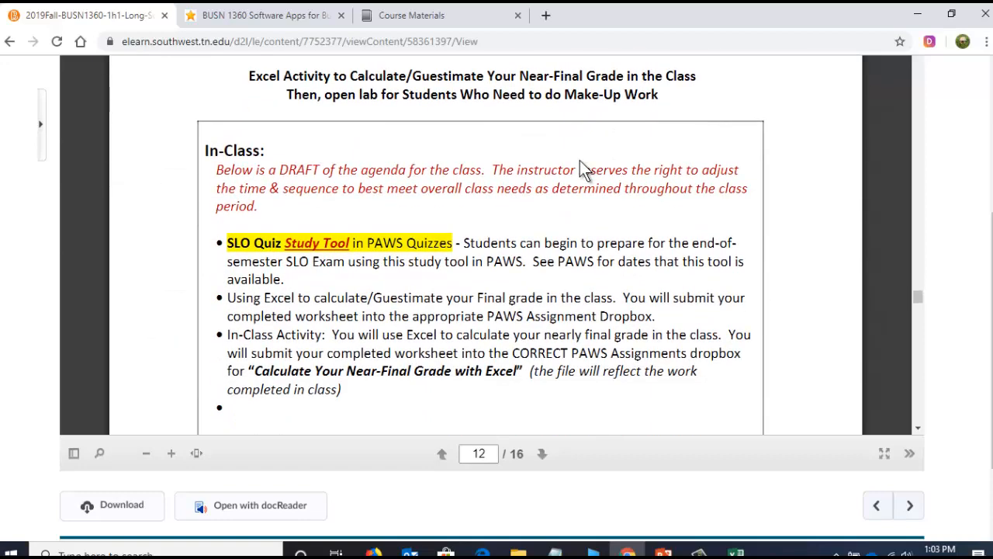
scroll(583, 169, "up", 1)
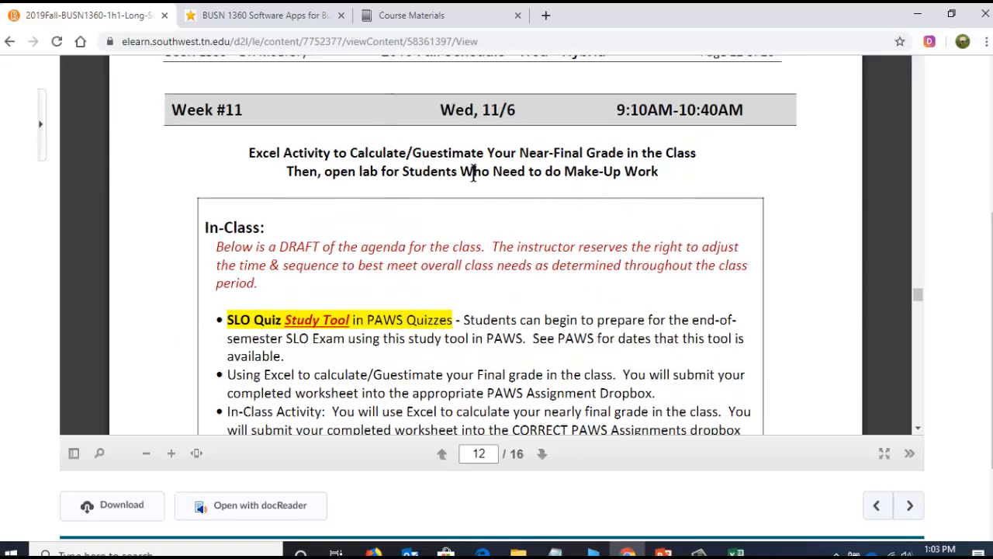
scroll(469, 183, "up", 6)
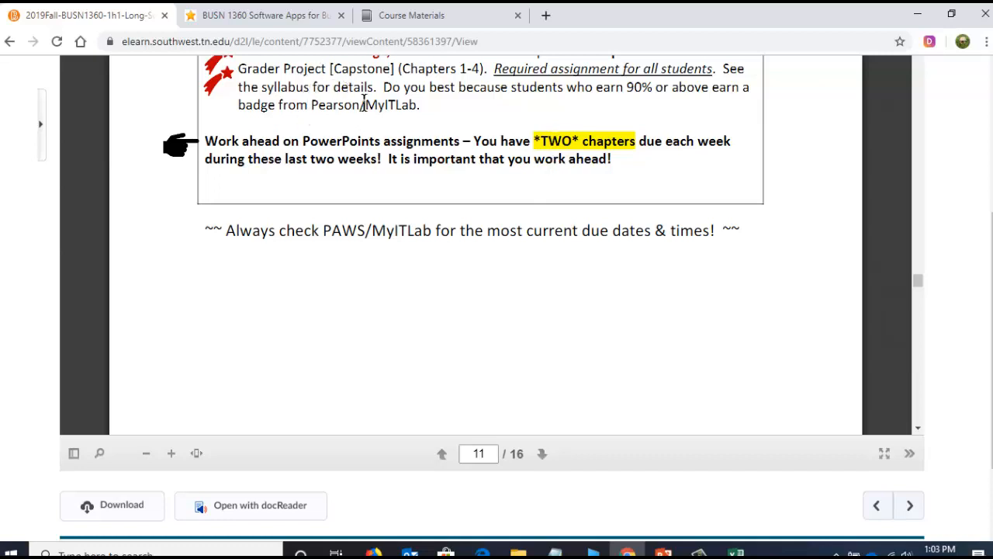
scroll(391, 124, "up", 1)
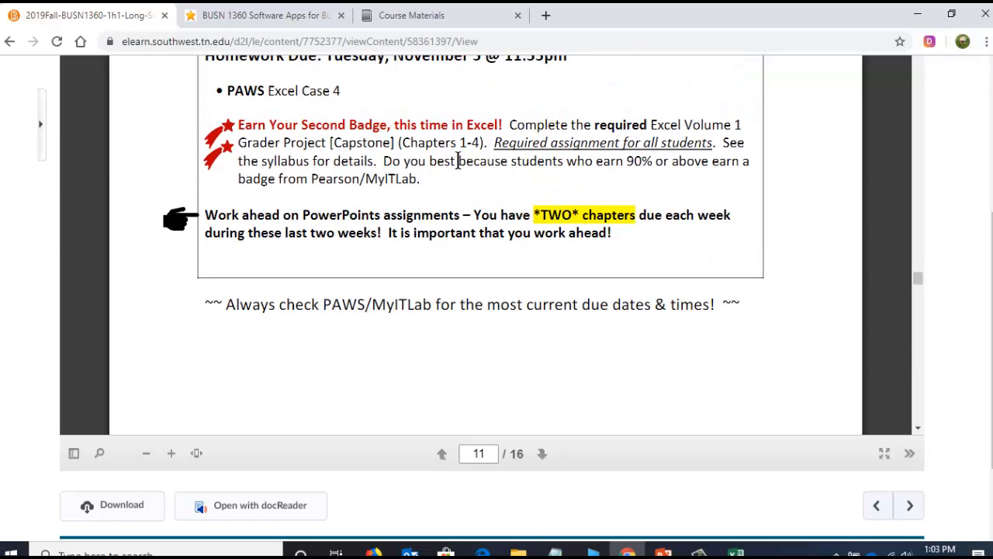
scroll(499, 213, "down", 6)
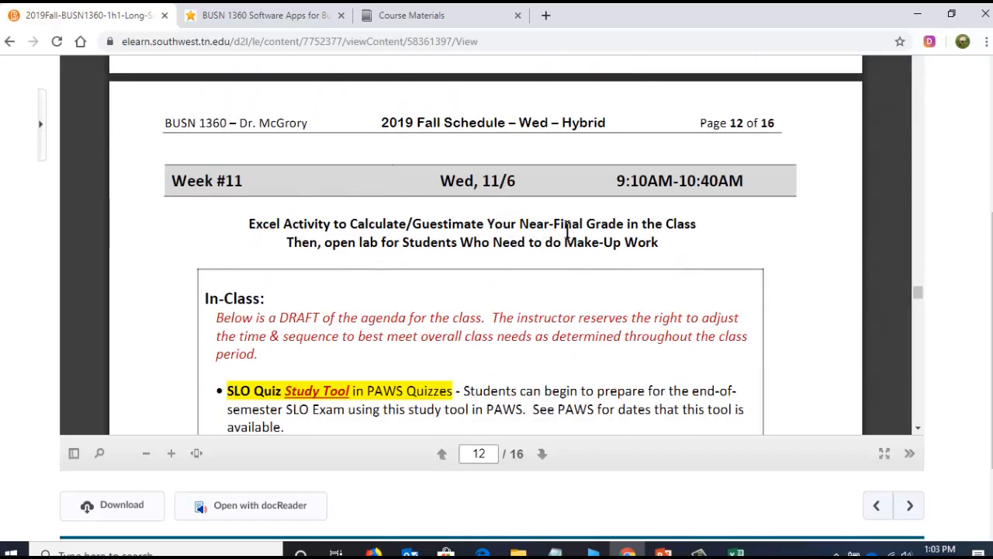
scroll(534, 235, "down", 2)
scroll(525, 237, "down", 1)
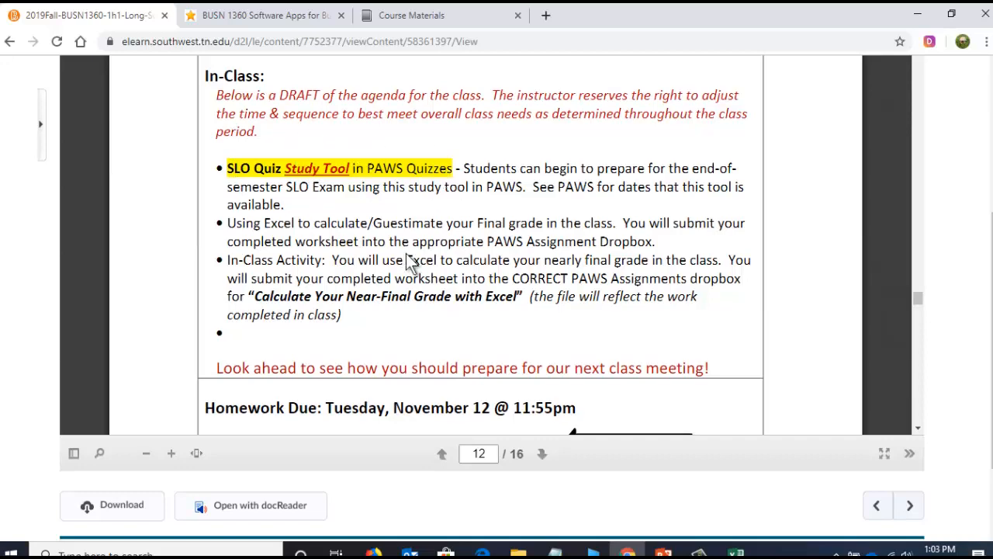
scroll(408, 261, "down", 3)
scroll(365, 172, "up", 3)
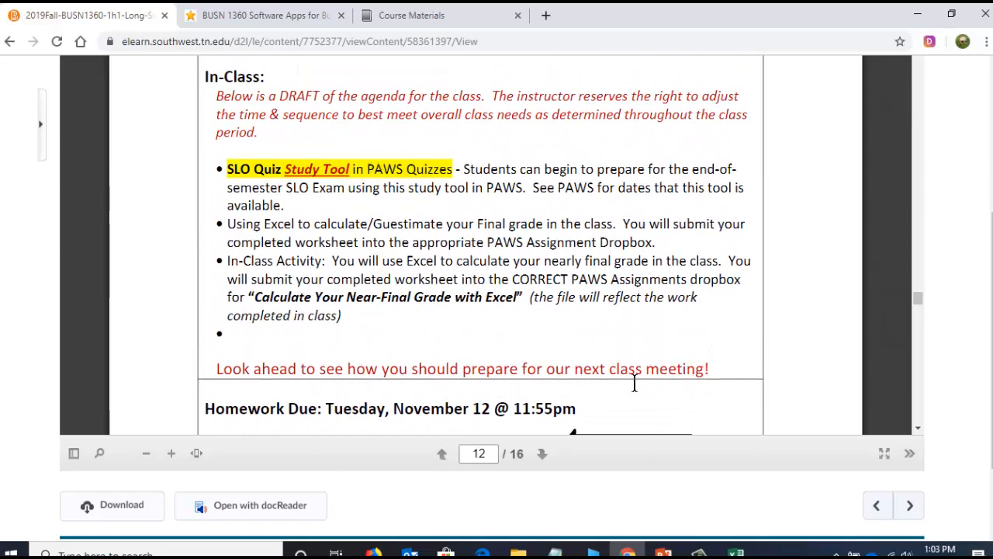
- Switch to the ApplesAnna-NearFinalGrade workbook in Excel and examine the earned, possible and percentage formulas in the cases' Subtotal row
left_click(736, 553)
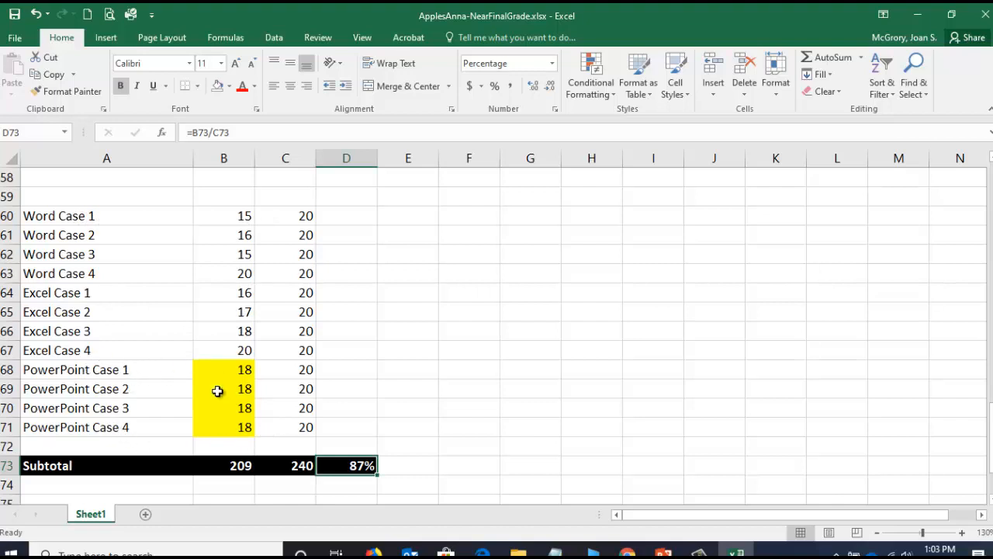
left_click(240, 466)
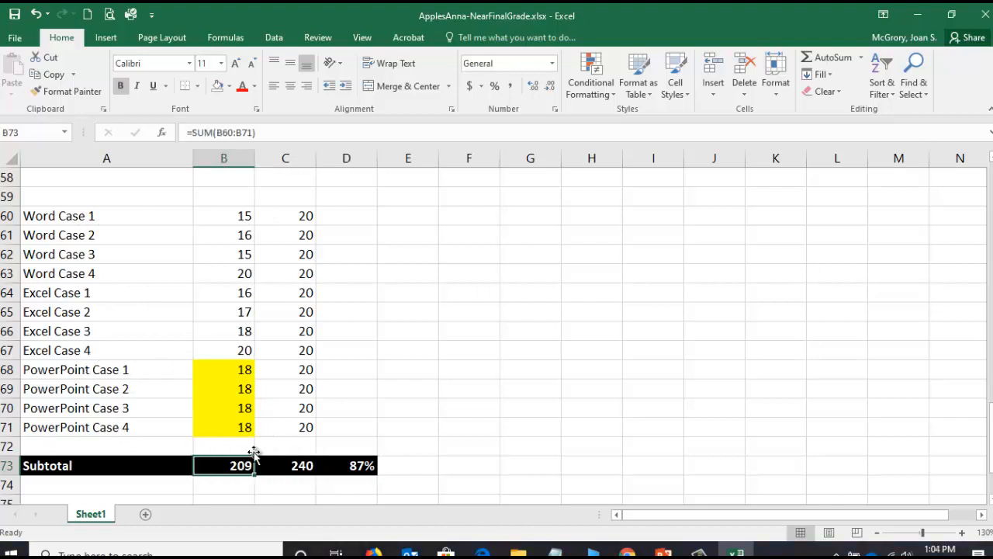
left_click(230, 133)
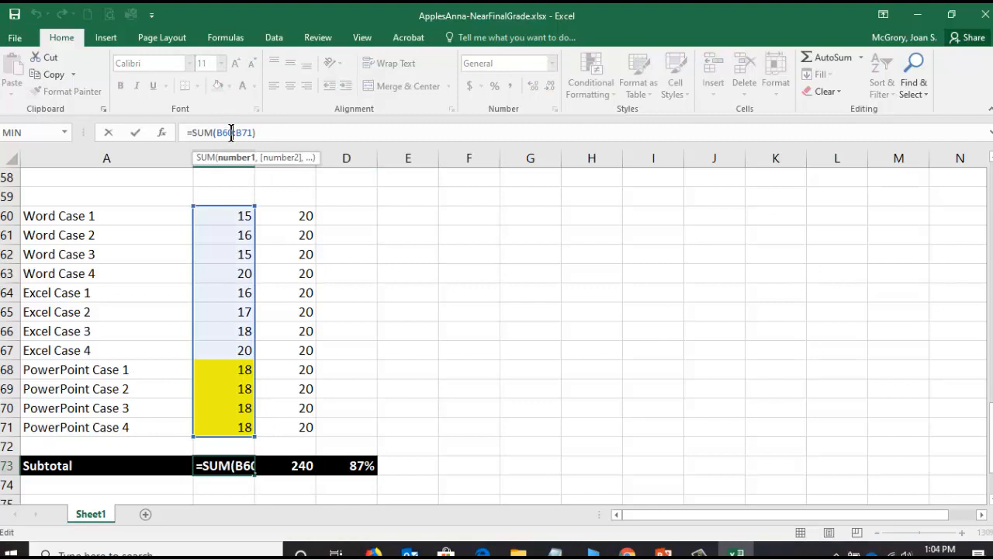
left_click(108, 133)
left_click(289, 468)
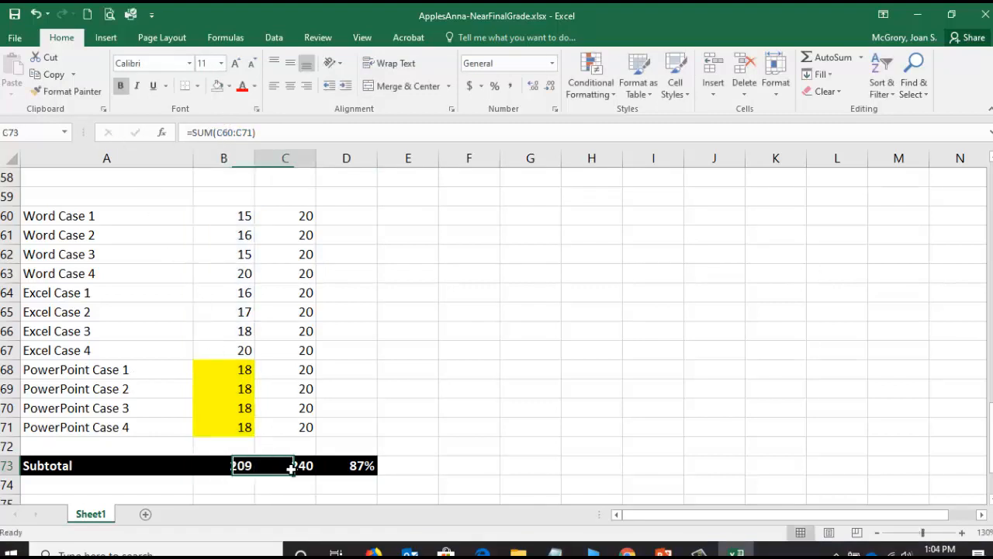
left_click(246, 132)
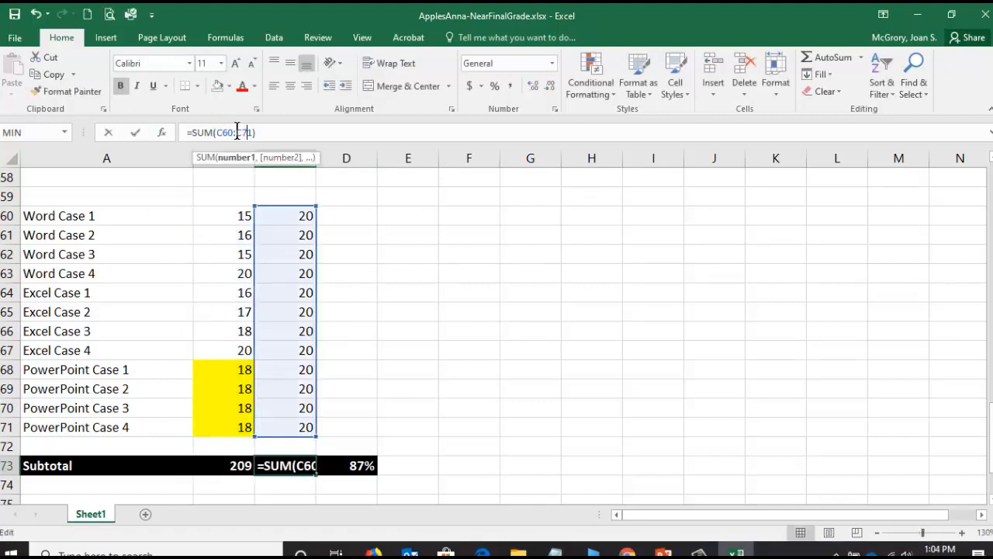
left_click(108, 134)
left_click(368, 465)
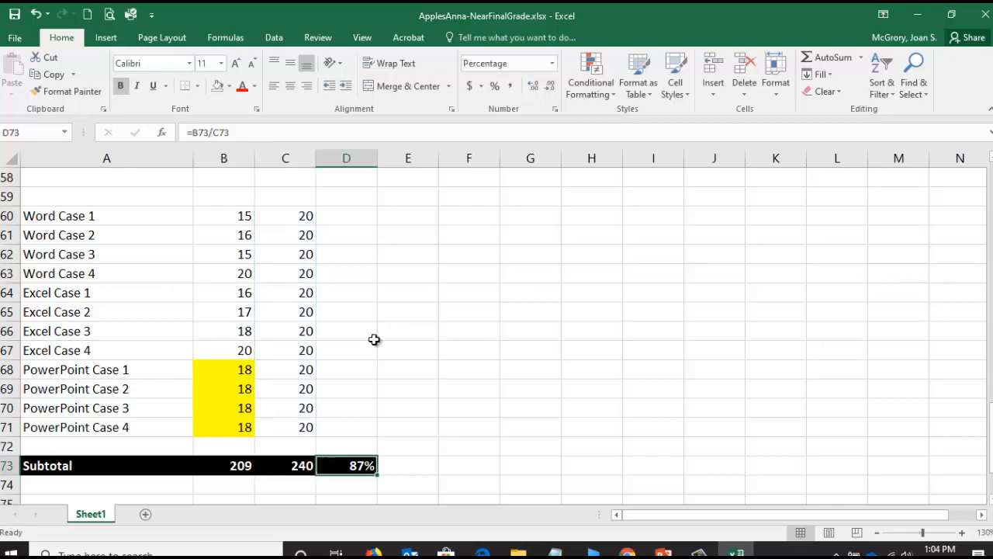
left_click(216, 132)
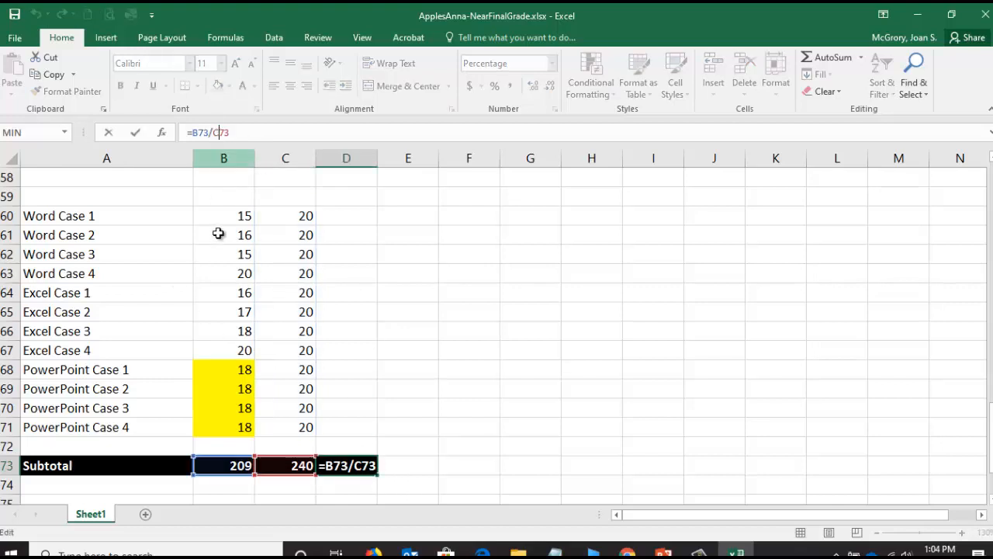
left_click(109, 134)
- Insert five blank rows between the Word Badge row and the Subtotal row below it
scroll(217, 373, "down", 3)
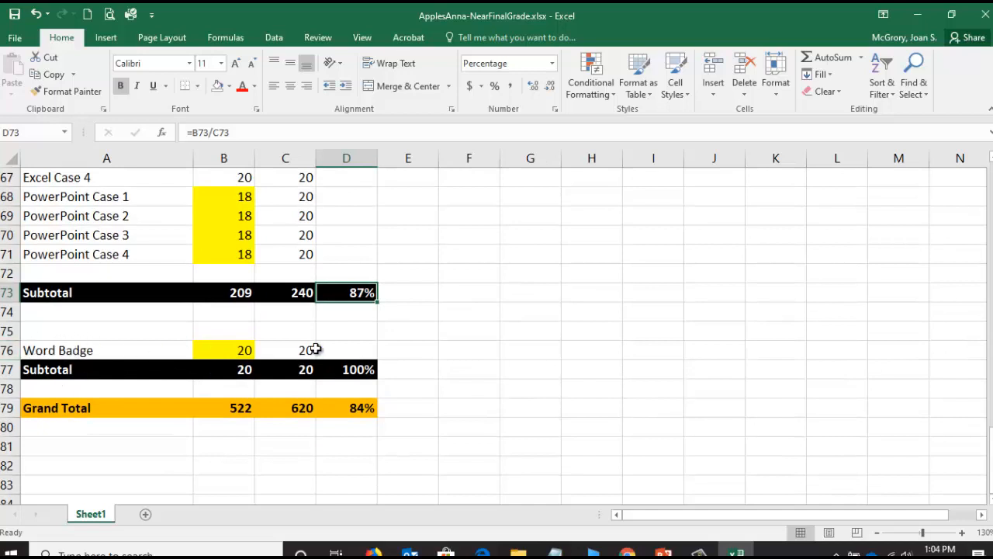
scroll(314, 349, "down", 1)
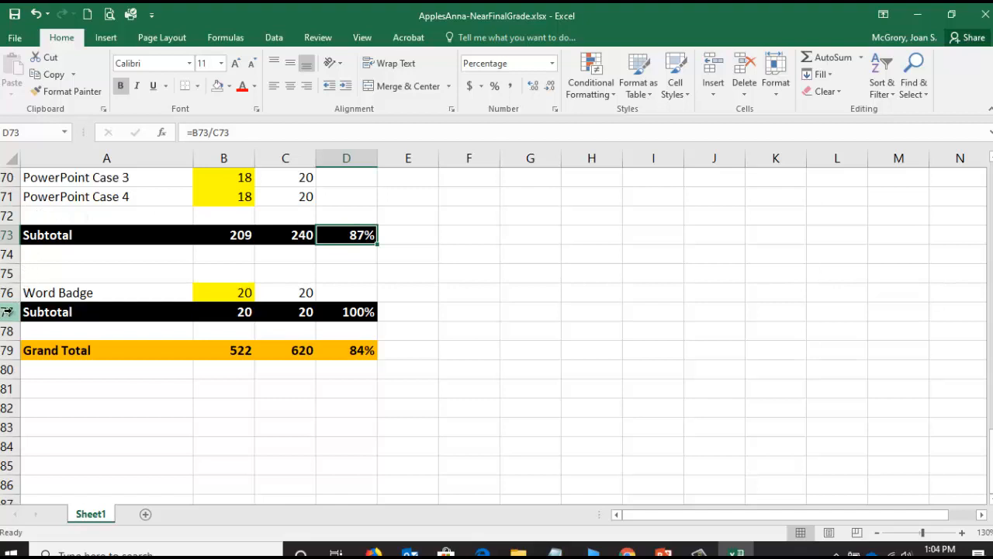
left_click_drag(8, 312, 7, 385)
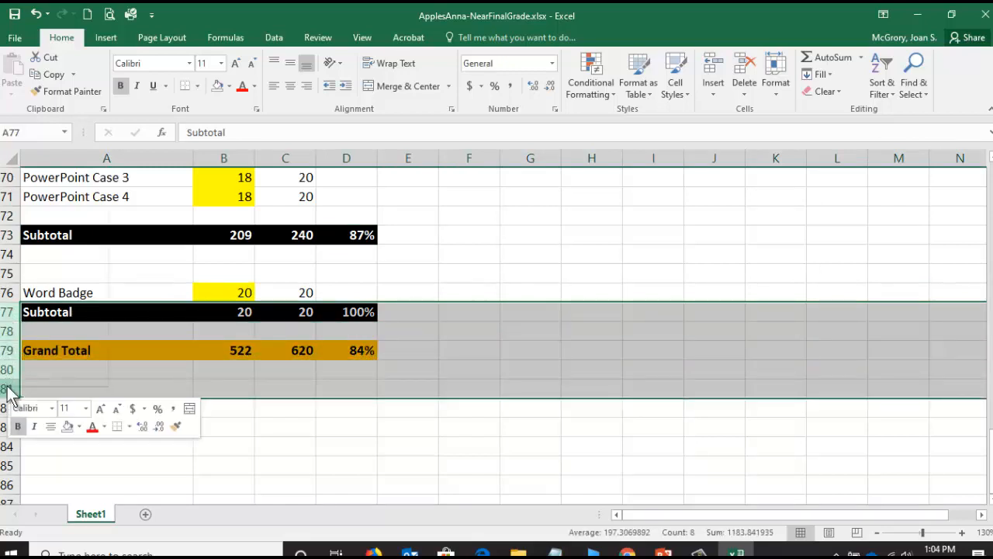
right_click(11, 372)
left_click(42, 267)
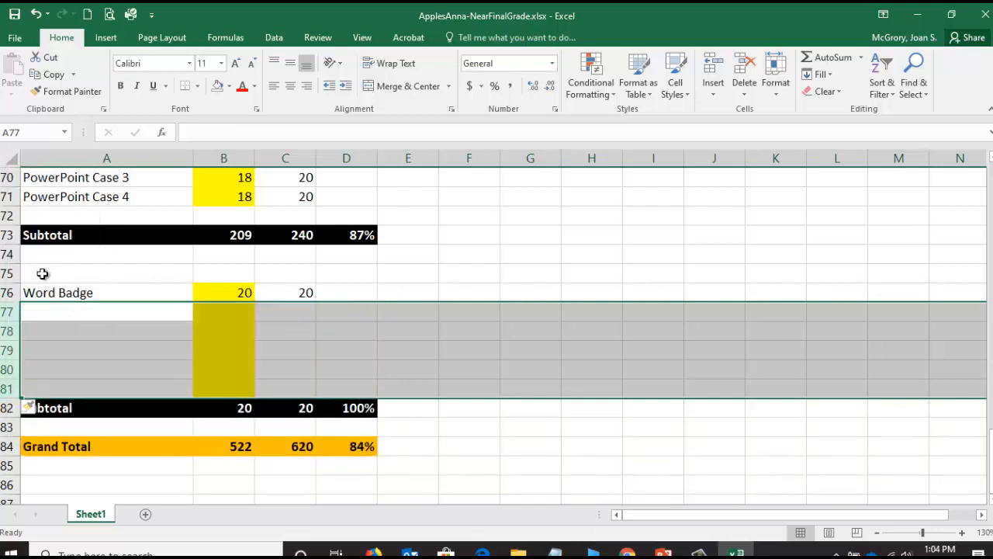
- Label the first two new rows under Word Badge as Excel Badge and PowerPoint Badge in column A
left_click(76, 313)
type("E")
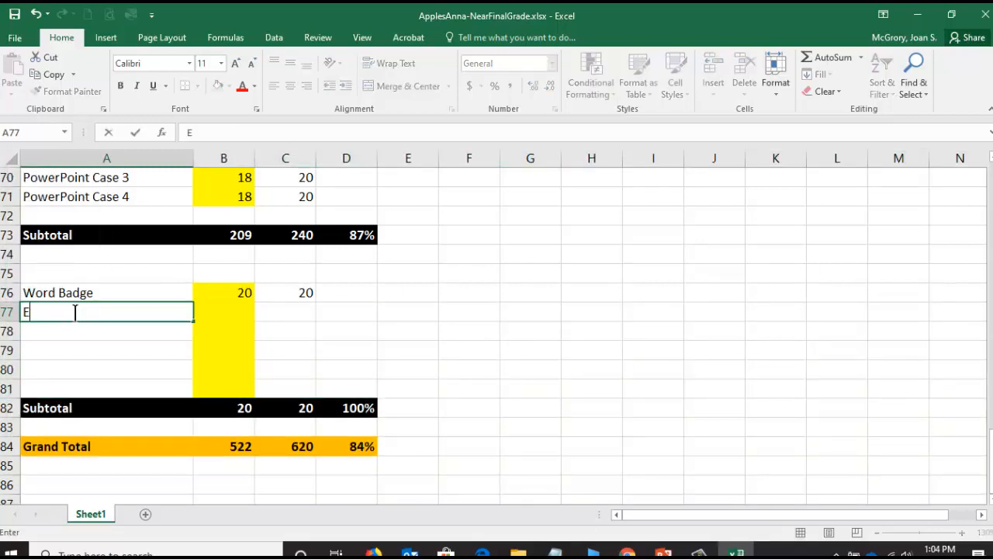
type("xcel Badge")
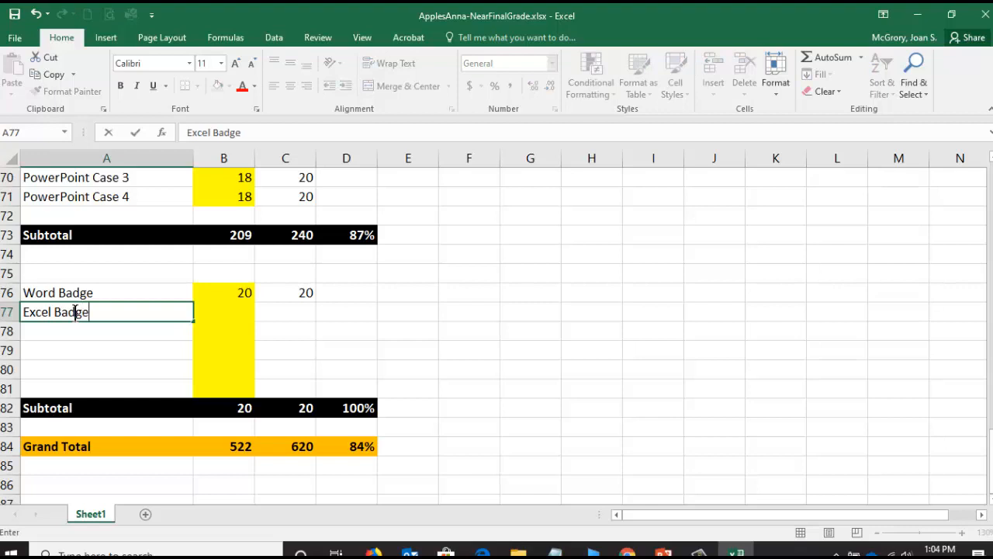
key("Return")
type("PowerPoint Badge")
key("Return")
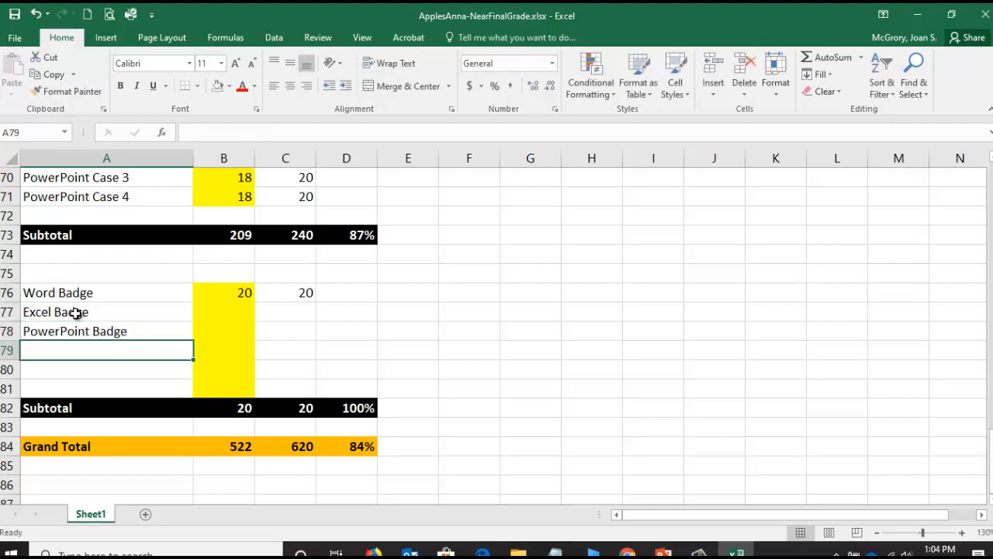
- Add the labels MidTerm Project and Near-Final Project in column A below PowerPoint Badge
type("MidTerm Project")
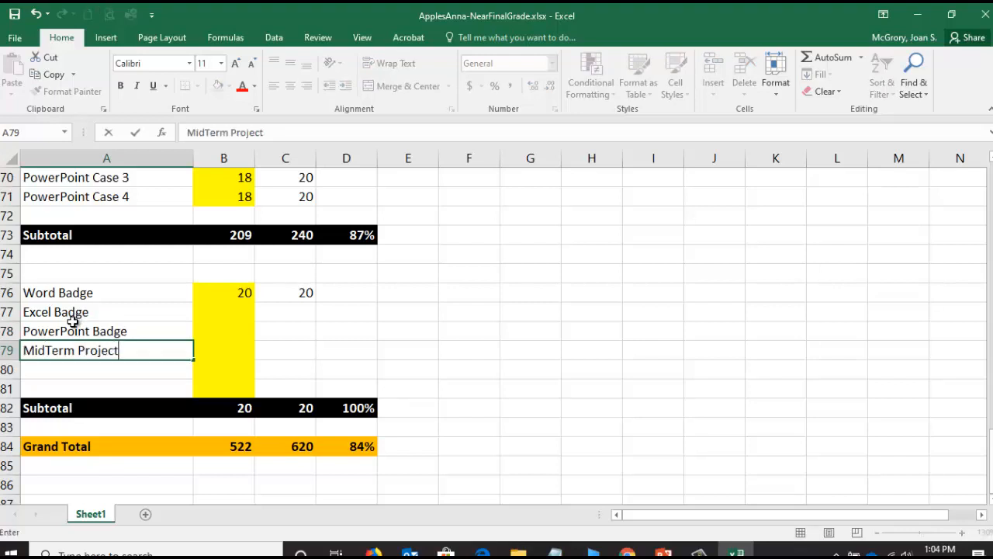
key("Return")
type("Near")
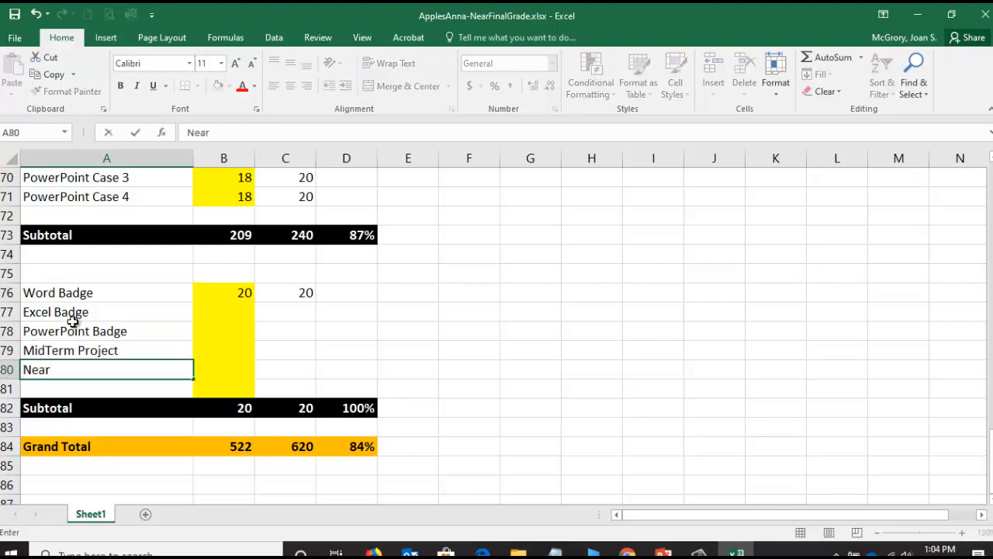
type("-Final Project")
key("Tab")
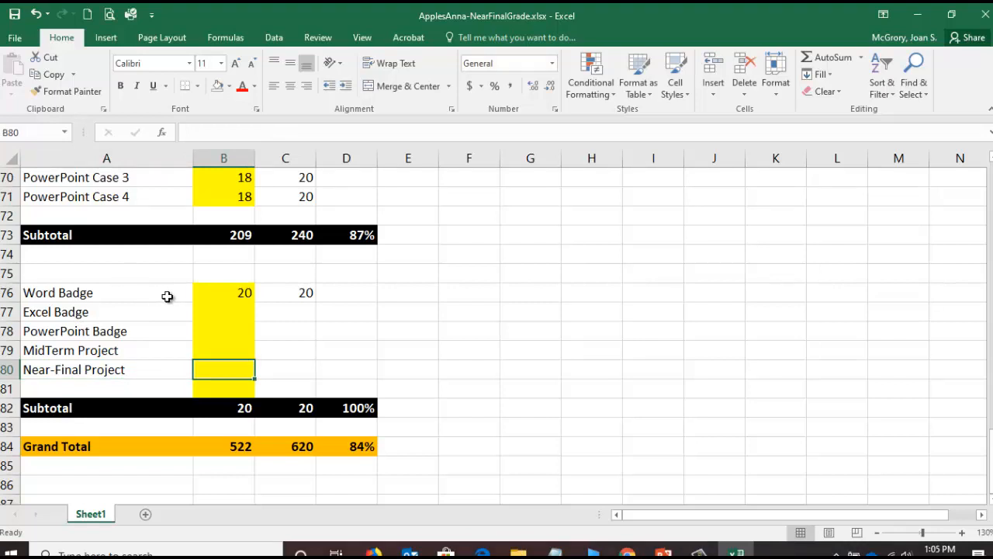
- Remove the yellow fill from the Word Badge score and the blank score cells beneath it, B76 through B81
left_click(227, 311)
left_click_drag(227, 312, 229, 379)
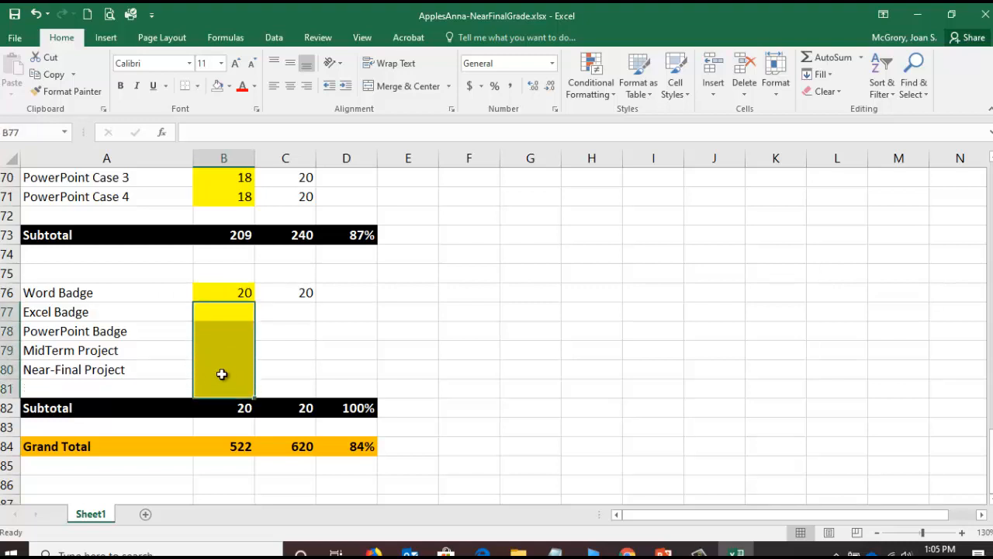
left_click(219, 87)
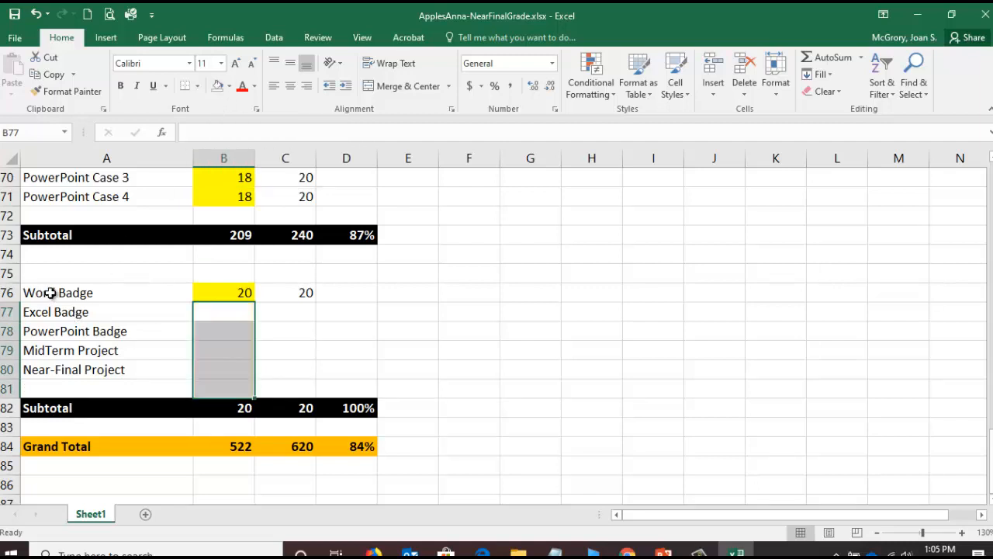
left_click(243, 290)
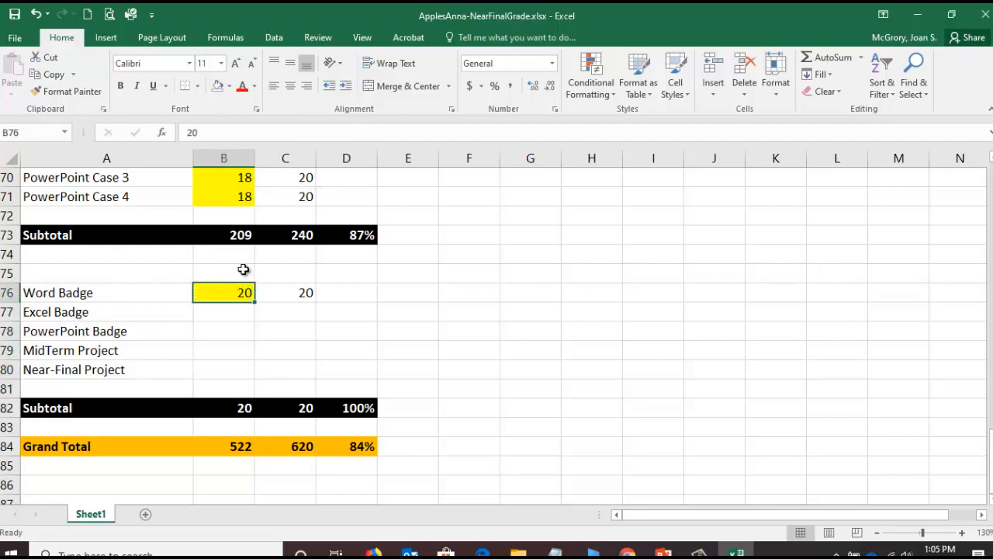
left_click(217, 87)
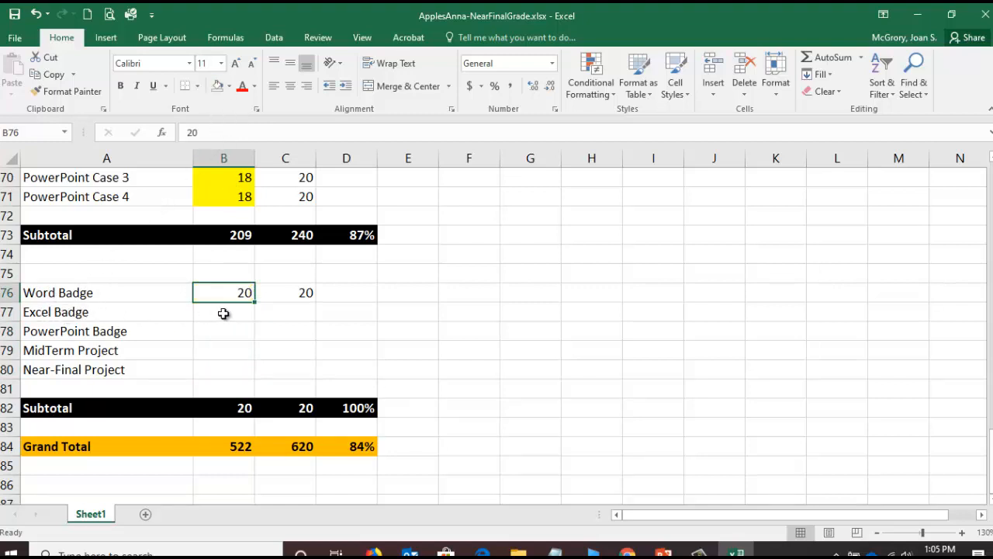
- Copy the Word Badge's 20 possible points down column C through the Near-Final Project row, and select the Excel Badge score cell
left_click(289, 311)
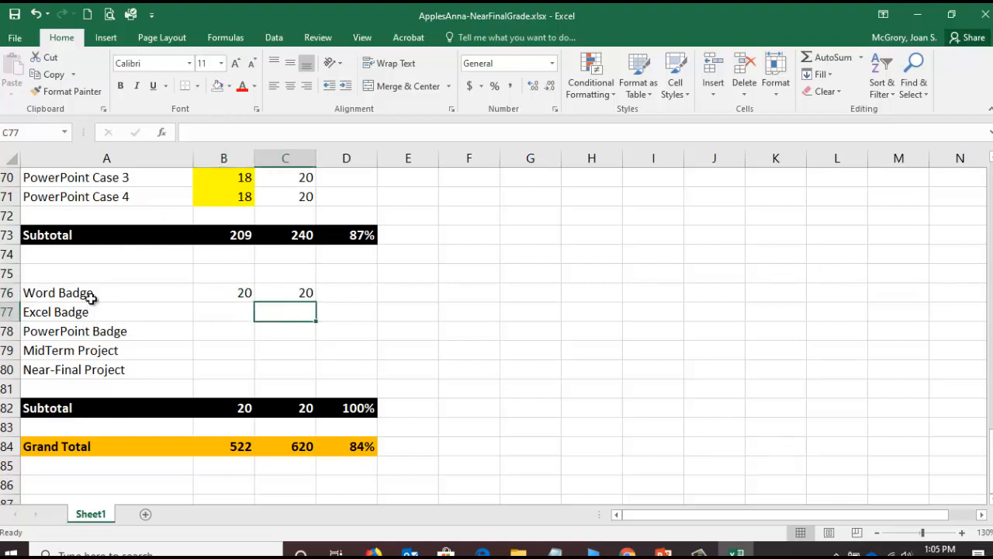
left_click(292, 290)
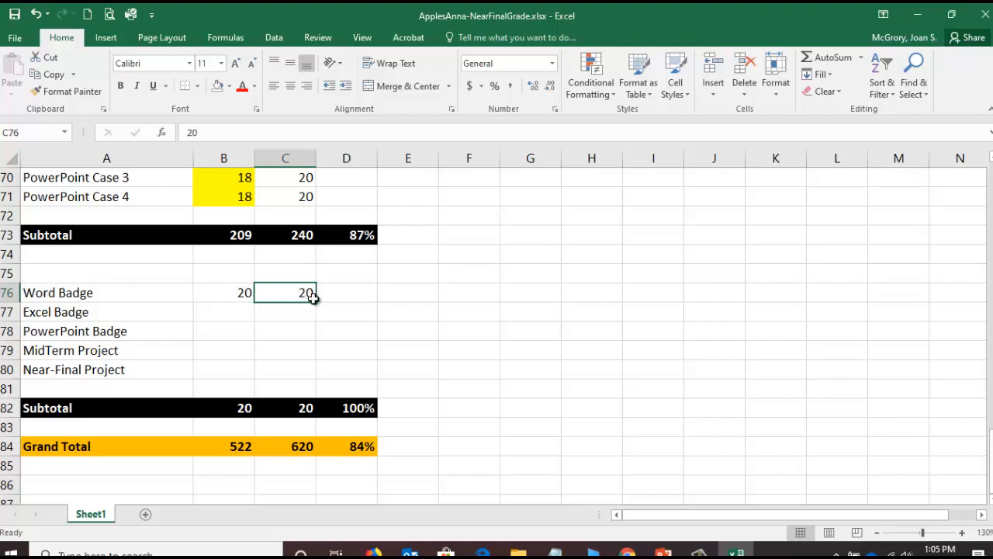
left_click_drag(317, 304, 316, 380)
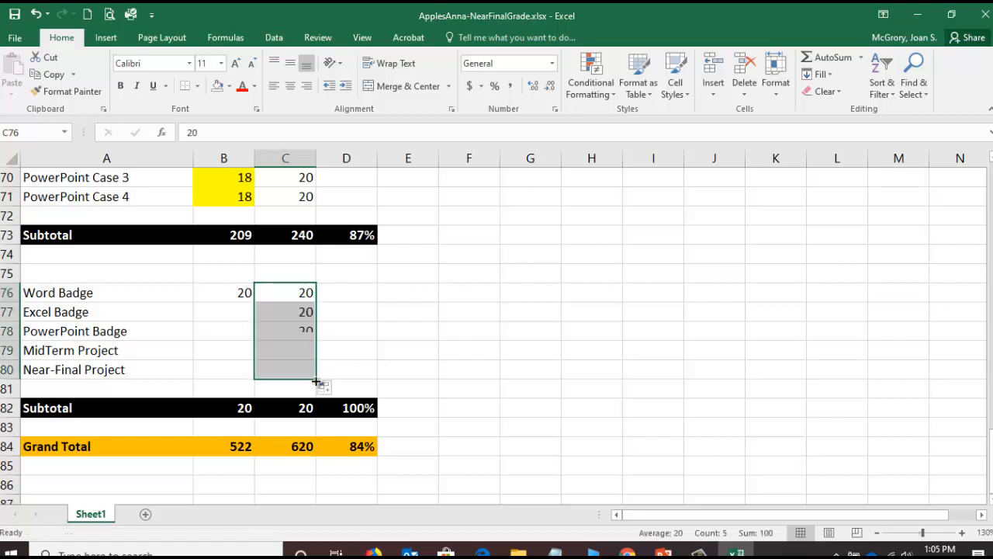
left_click(224, 310)
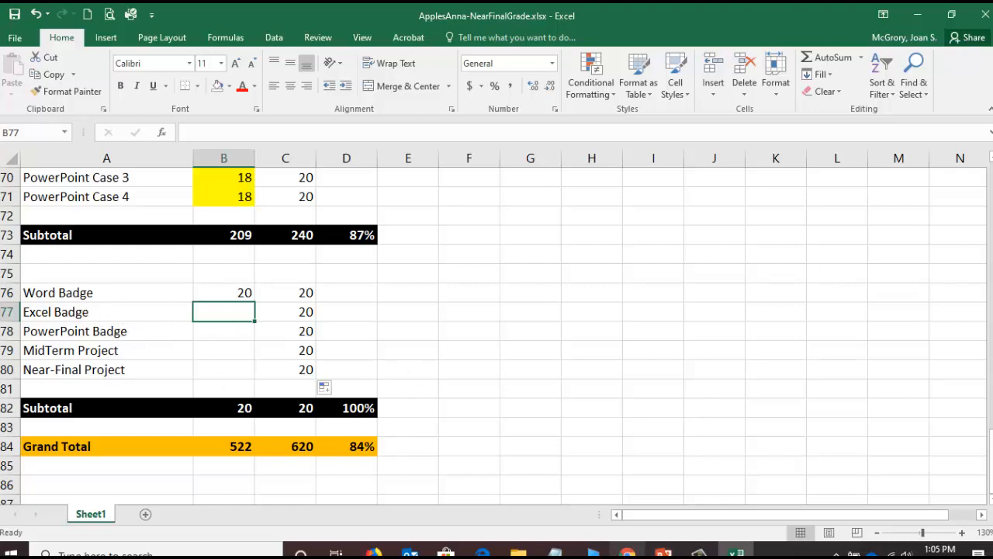
- Switch to the BUSN 1360 syllabus in Chrome and examine how many MyITLab "Grader" projects are required
left_click(628, 553)
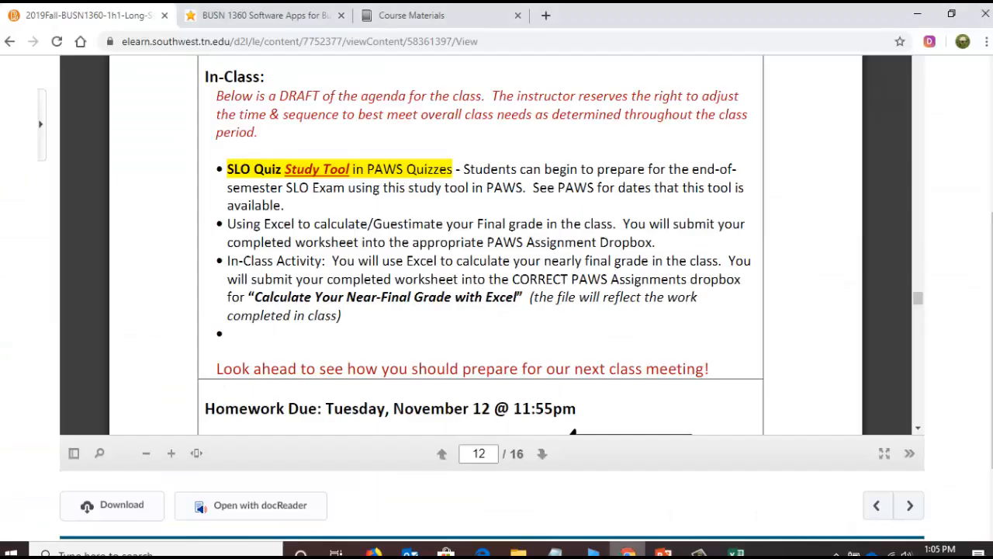
left_click(281, 17)
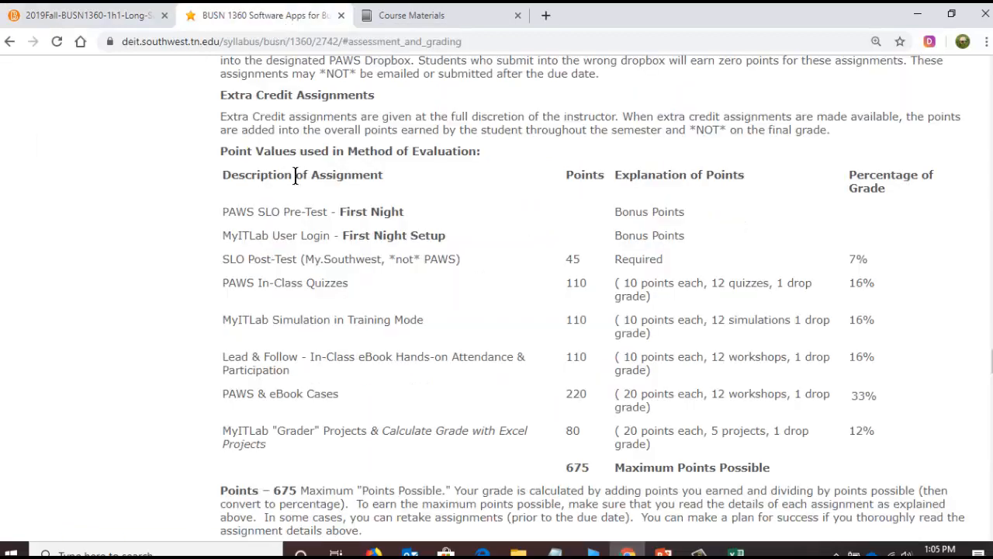
scroll(307, 240, "up", 7)
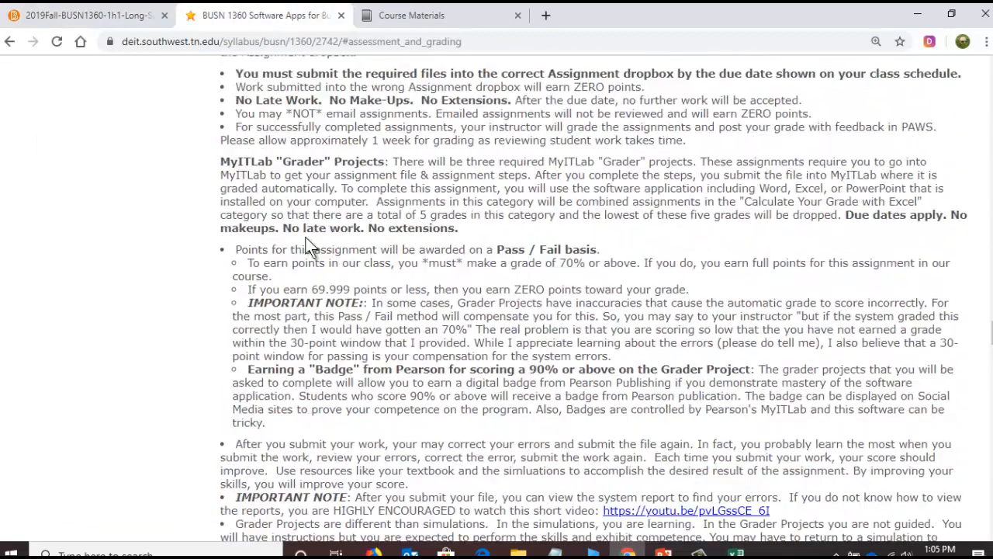
left_click_drag(241, 161, 668, 163)
left_click(488, 160)
double_click(481, 160)
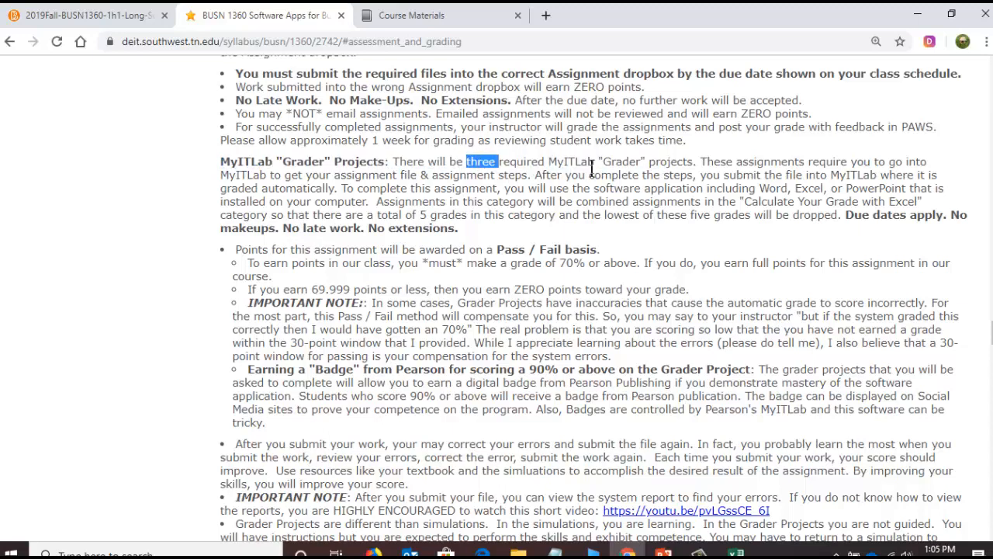
- Examine the syllabus's Pass / Fail scoring rules for Grader Projects, highlighting the key thresholds, and return to the Excel grade workbook
left_click_drag(498, 250, 597, 250)
left_click(507, 284)
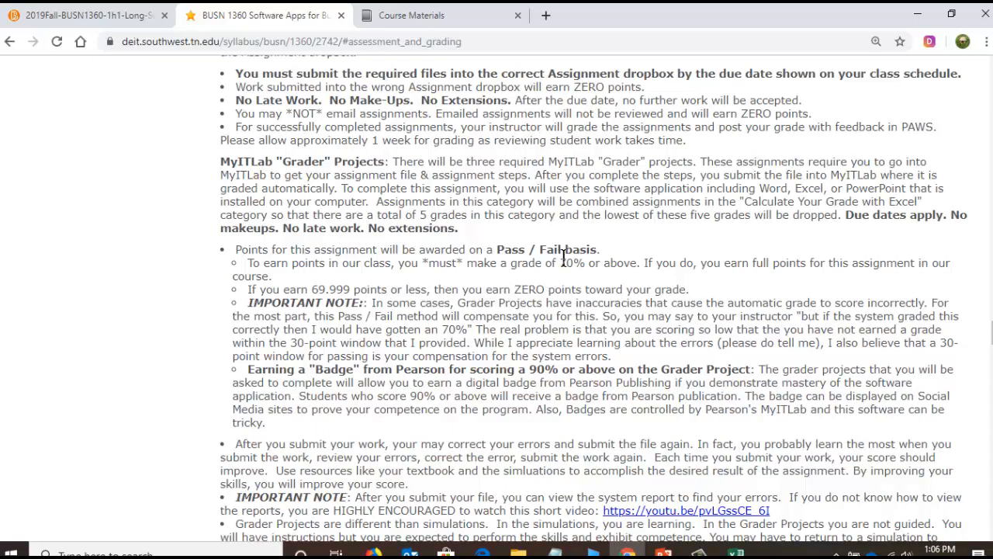
left_click_drag(572, 253, 640, 268)
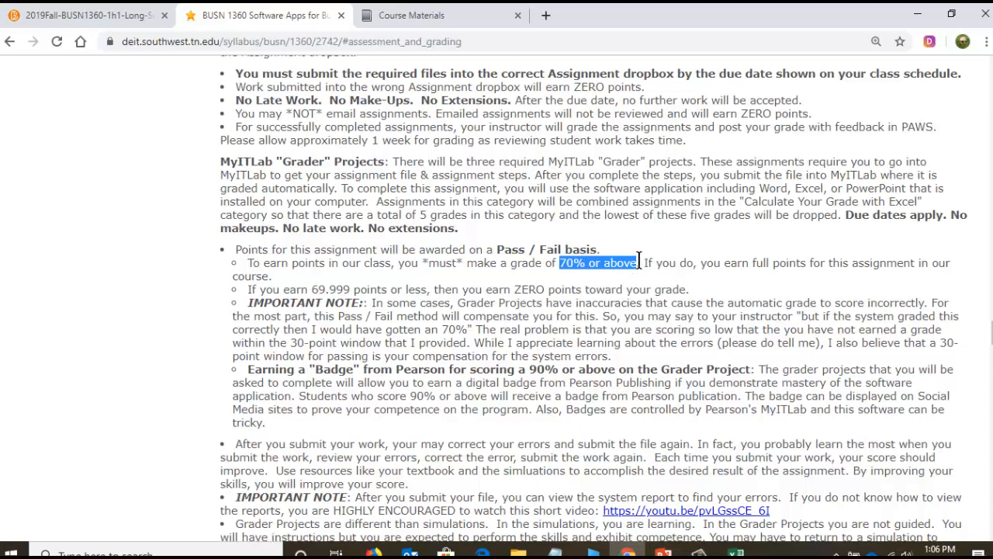
left_click(448, 291)
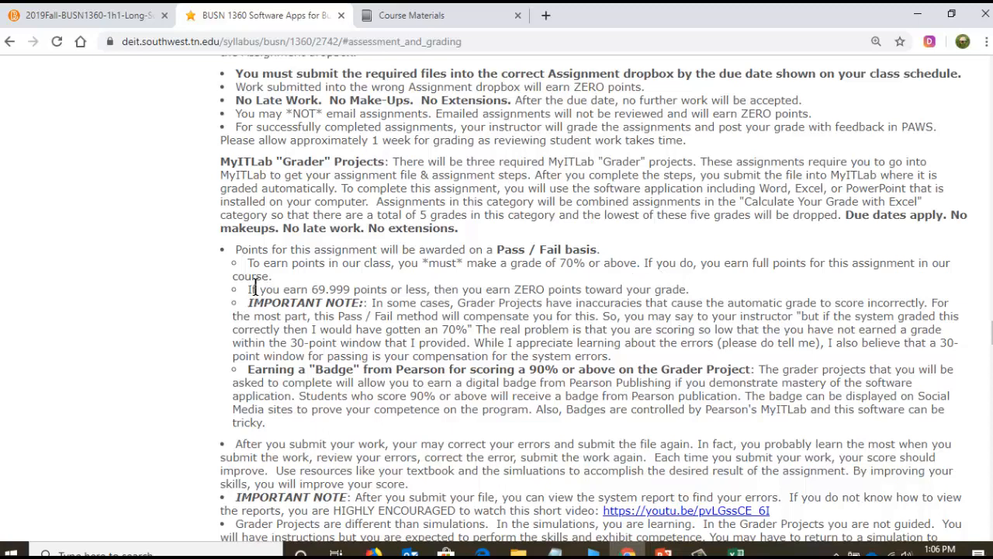
left_click_drag(513, 288, 672, 283)
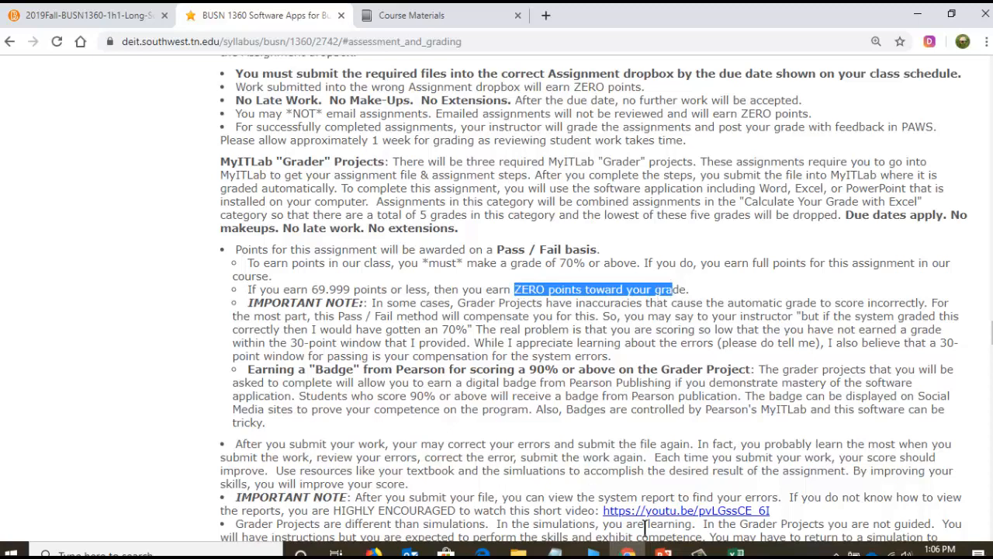
left_click(736, 551)
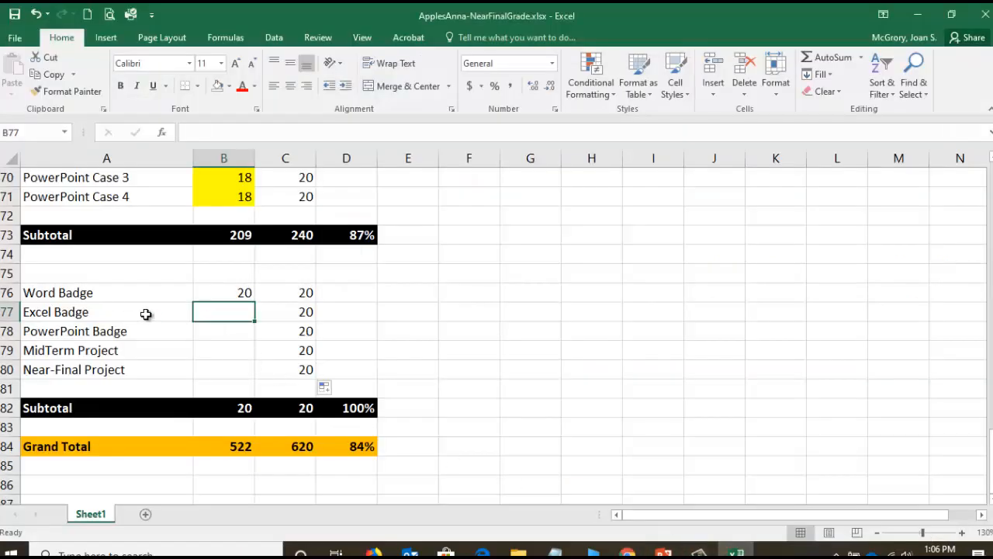
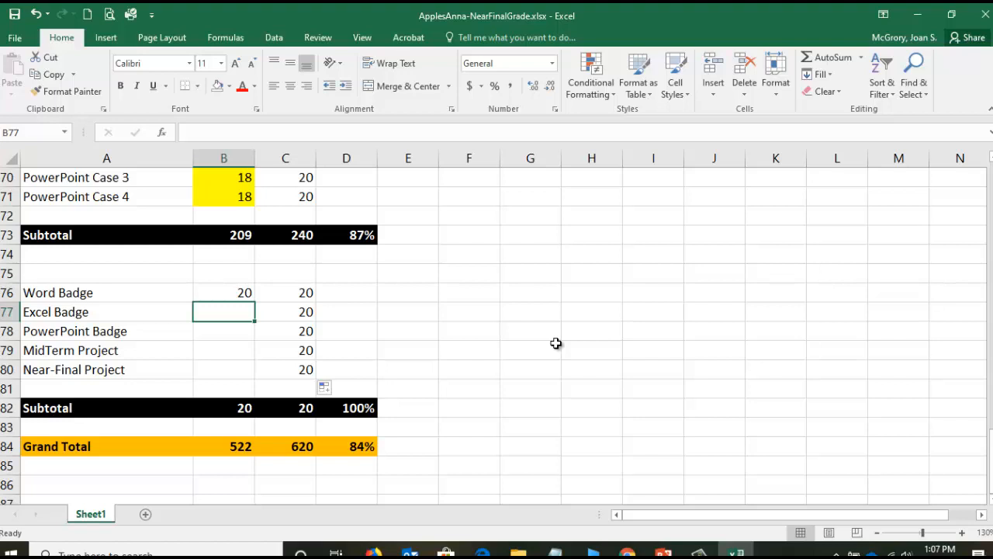
- Enter 20 as the Excel Badge score in B77 and select the MidTerm Project score cell
type("20")
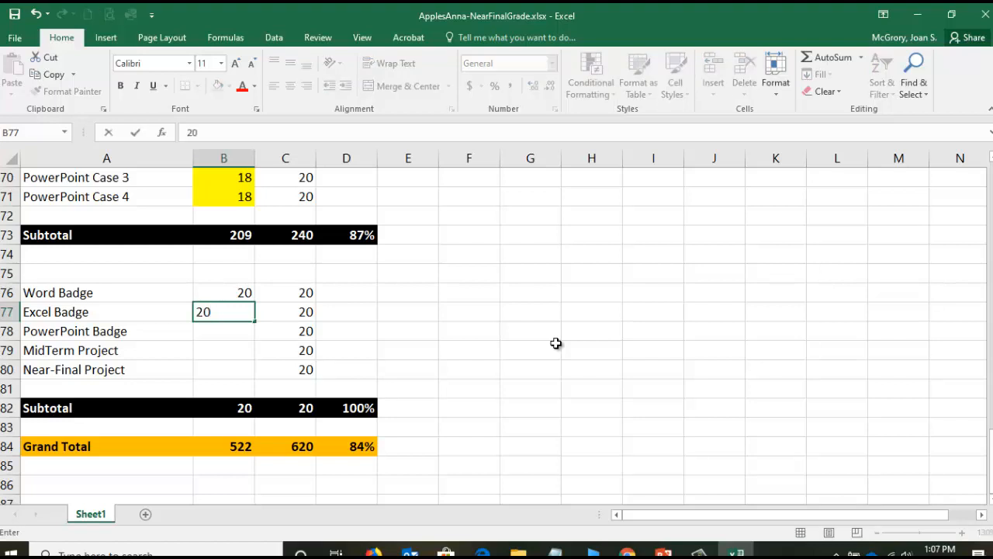
key("Return")
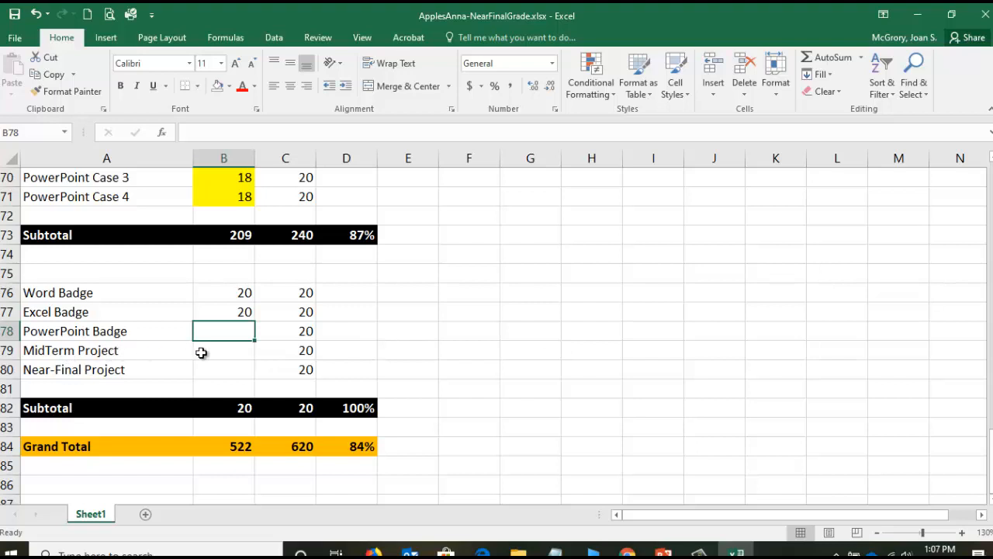
left_click(229, 351)
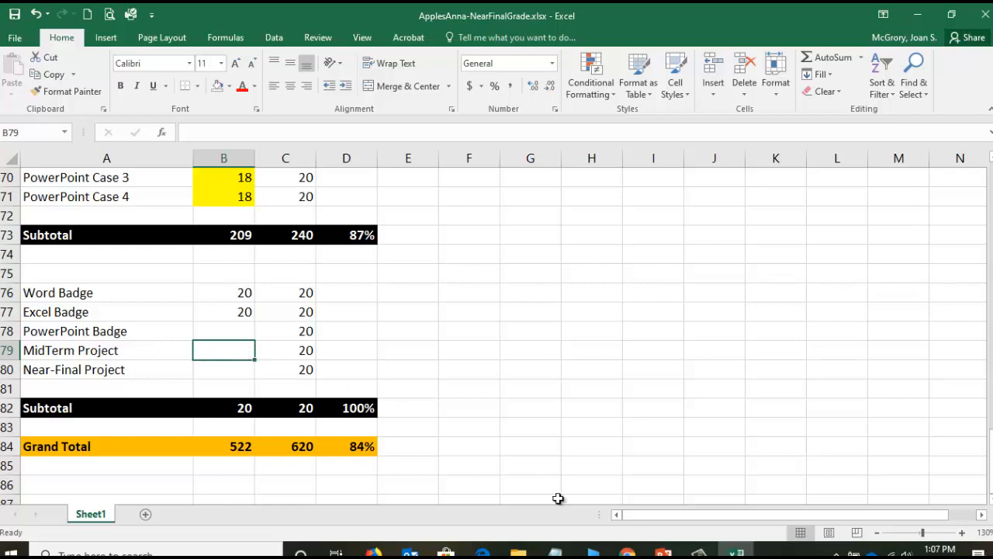
- Switch to Chrome, open the PAWS course Grades page and look up the mid-term grade calculation score under MyITLab Grader Projects
left_click(628, 551)
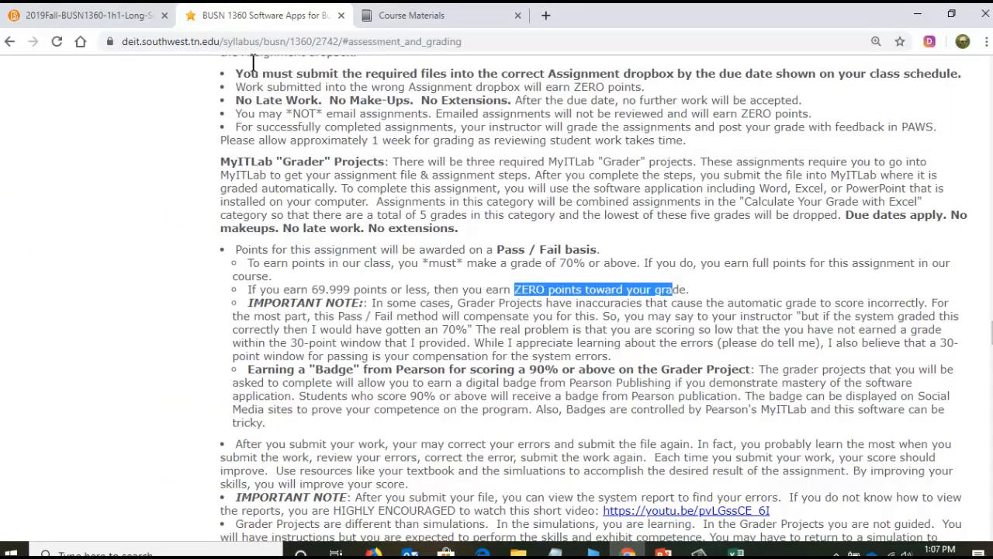
left_click(88, 17)
left_click_drag(992, 230, 981, 86)
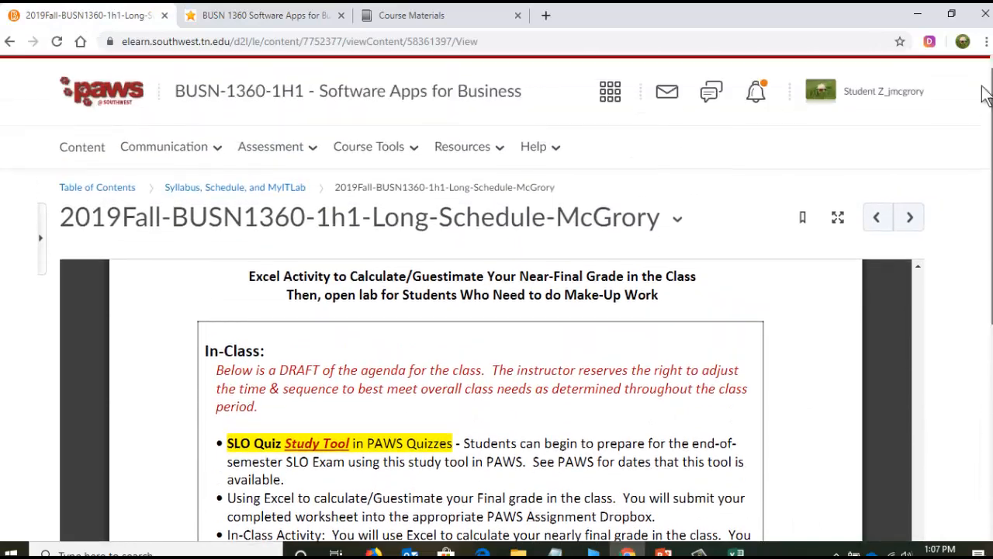
left_click(273, 151)
left_click(261, 330)
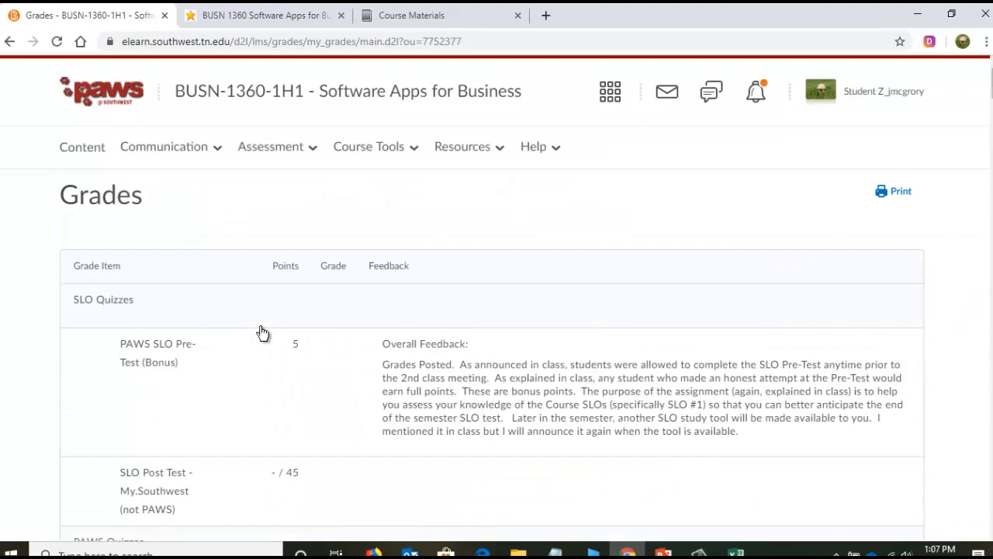
scroll(260, 331, "down", 10)
scroll(260, 331, "down", 20)
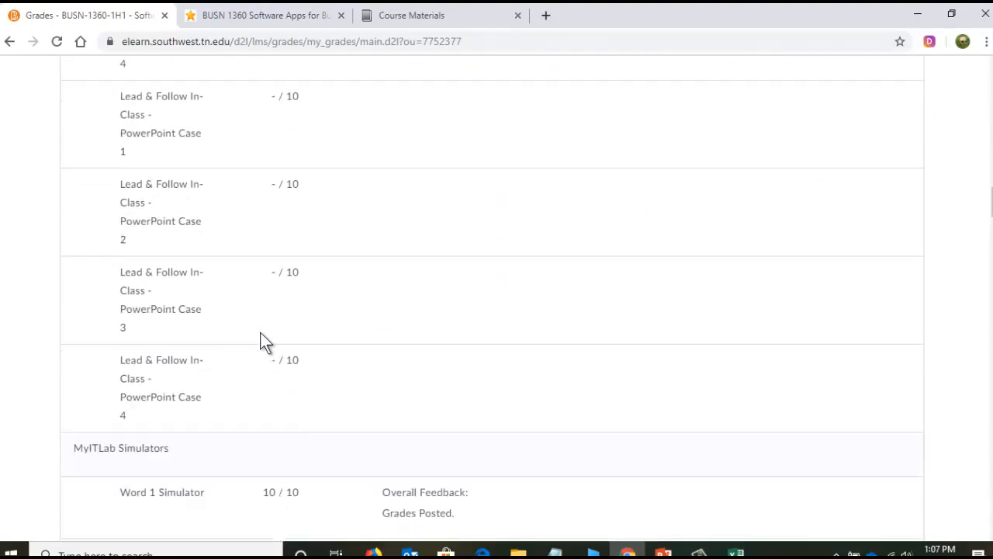
scroll(260, 343, "down", 20)
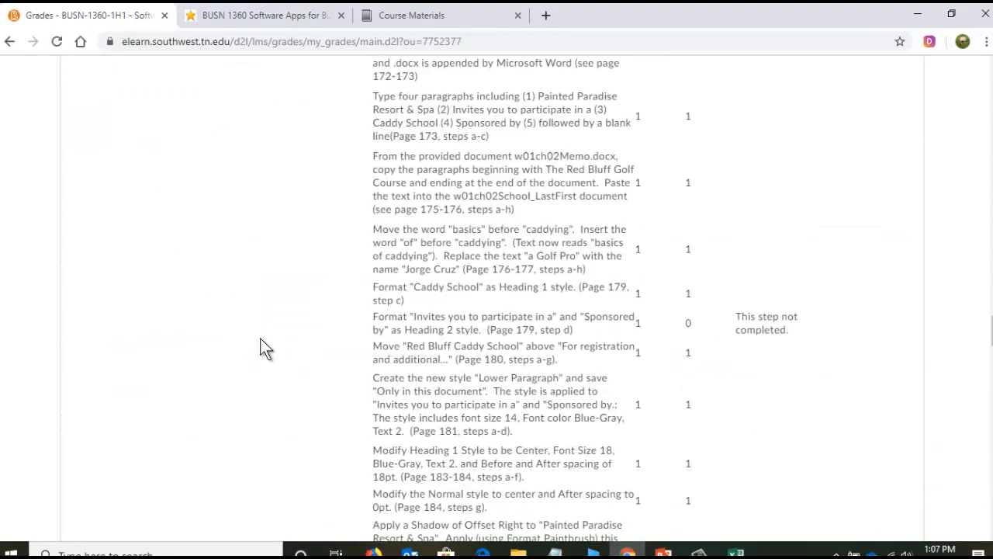
scroll(260, 353, "down", 10)
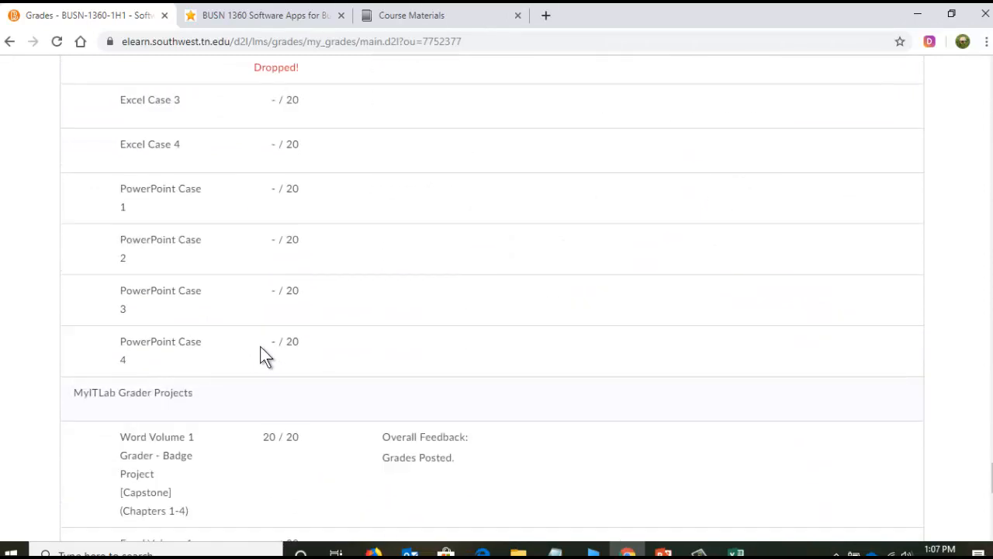
scroll(260, 348, "down", 6)
scroll(261, 348, "up", 3)
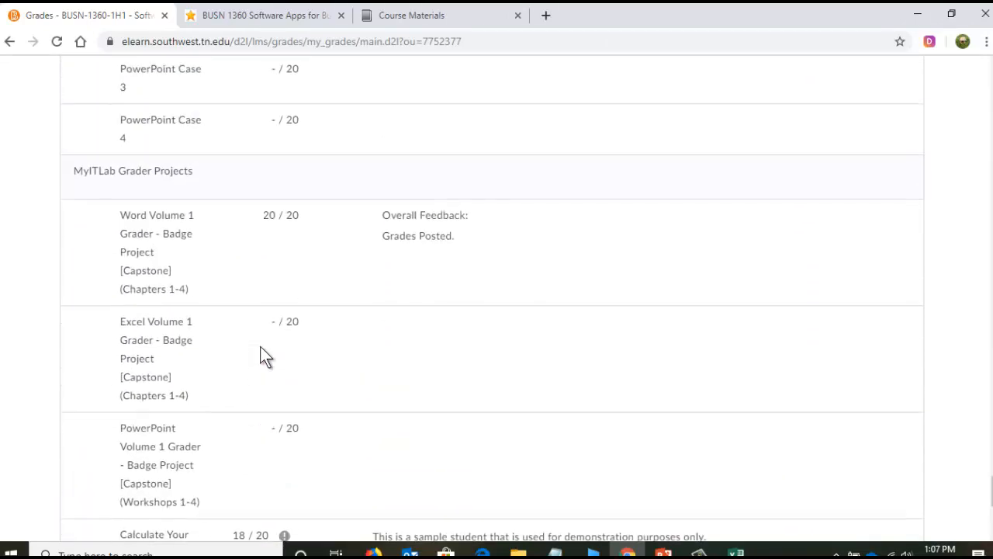
scroll(259, 334, "down", 1)
scroll(174, 380, "down", 2)
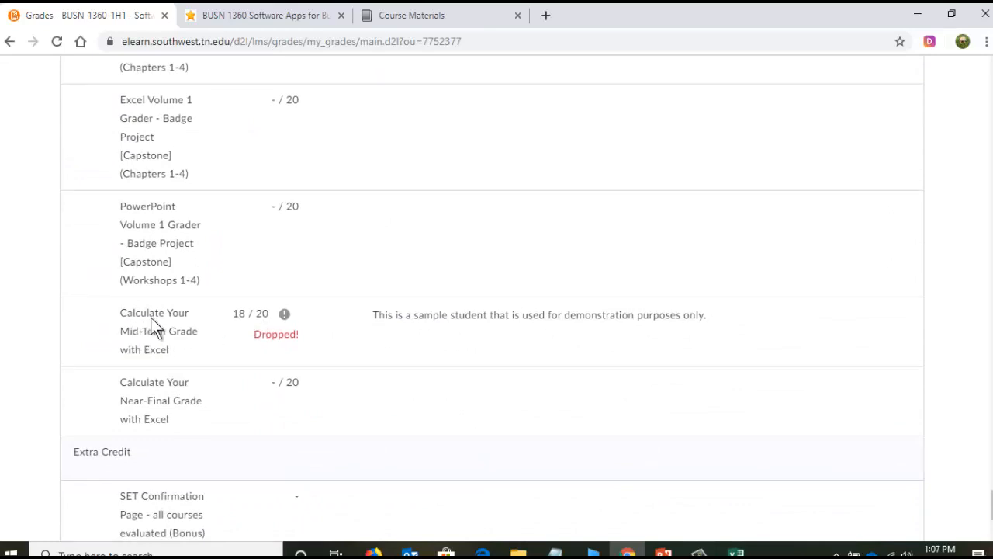
- Return to the Excel grade workbook and enter 18 as the MidTerm Project score in B79
left_click(736, 552)
type("18")
key("Return")
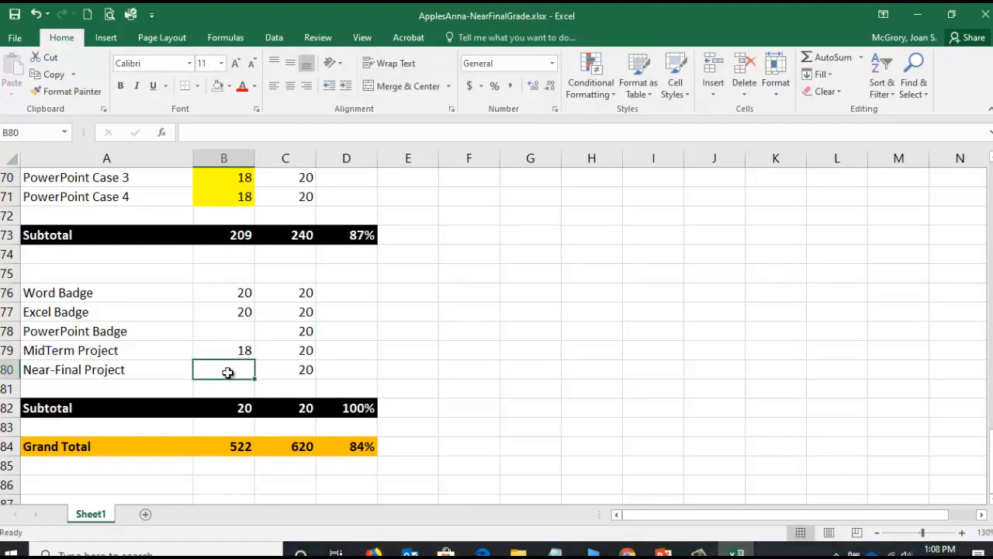
- Fill the Near-Final Project score cell B80 with yellow and enter an estimated score of 18
left_click(230, 86)
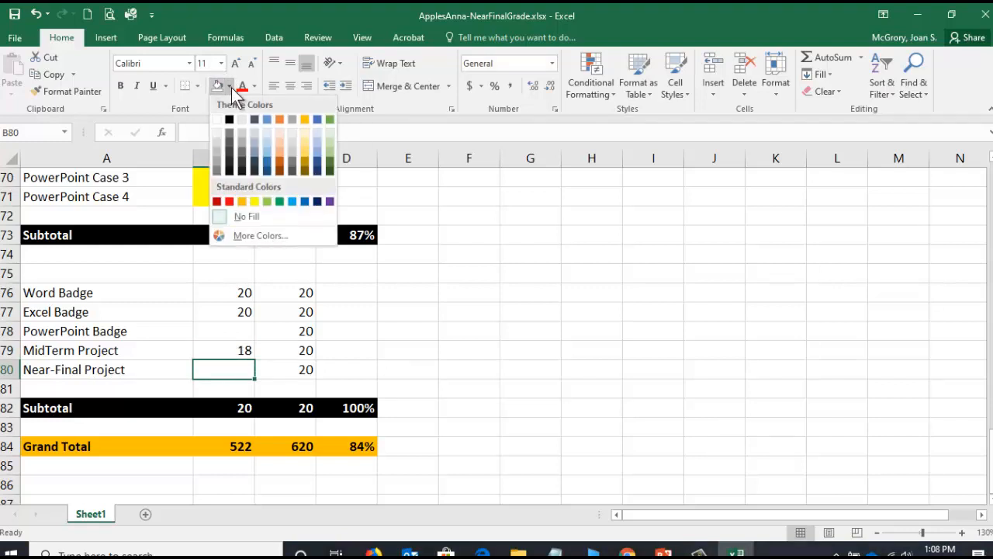
left_click(255, 202)
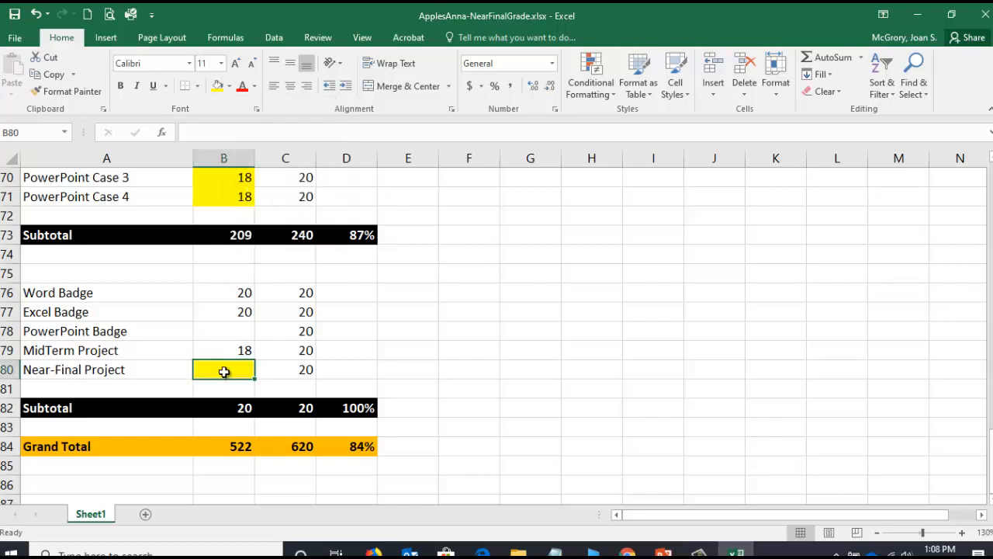
type("18")
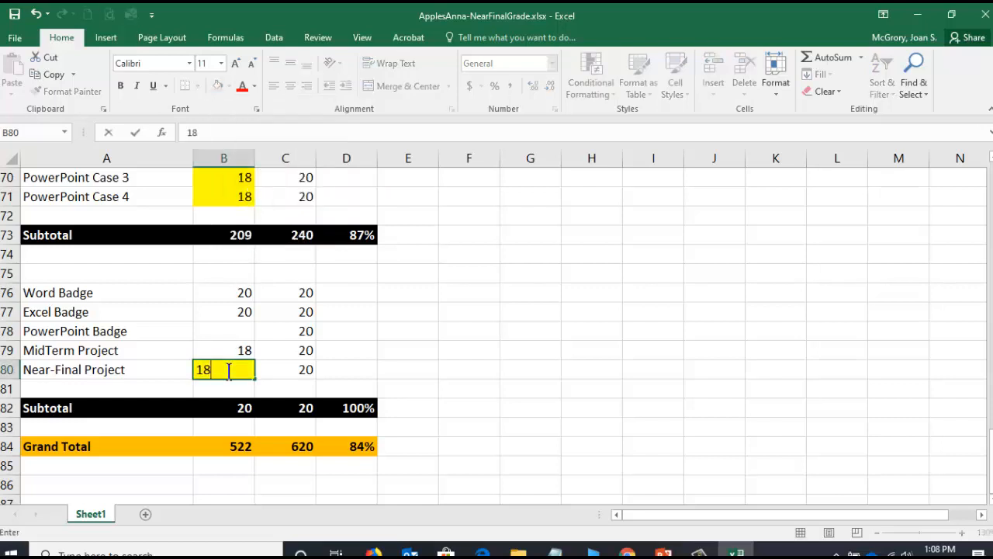
key("Return")
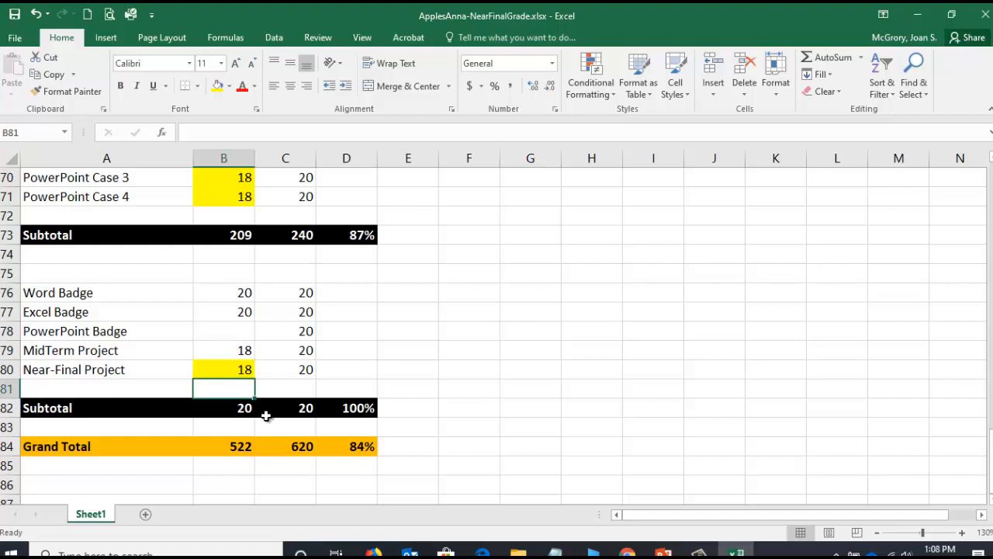
- Fill the PowerPoint Badge score cell B78 with yellow and enter an estimated score of 20
left_click(233, 332)
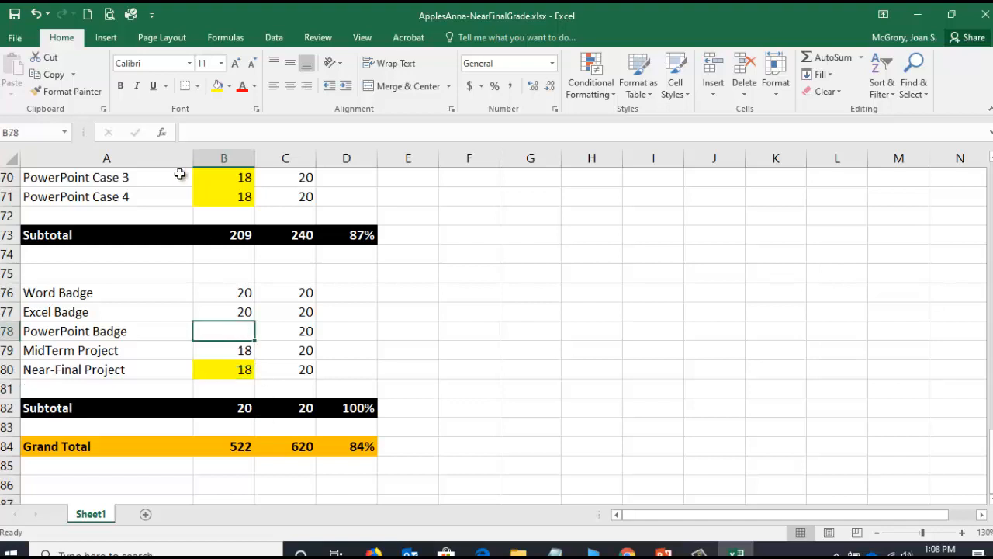
left_click(224, 91)
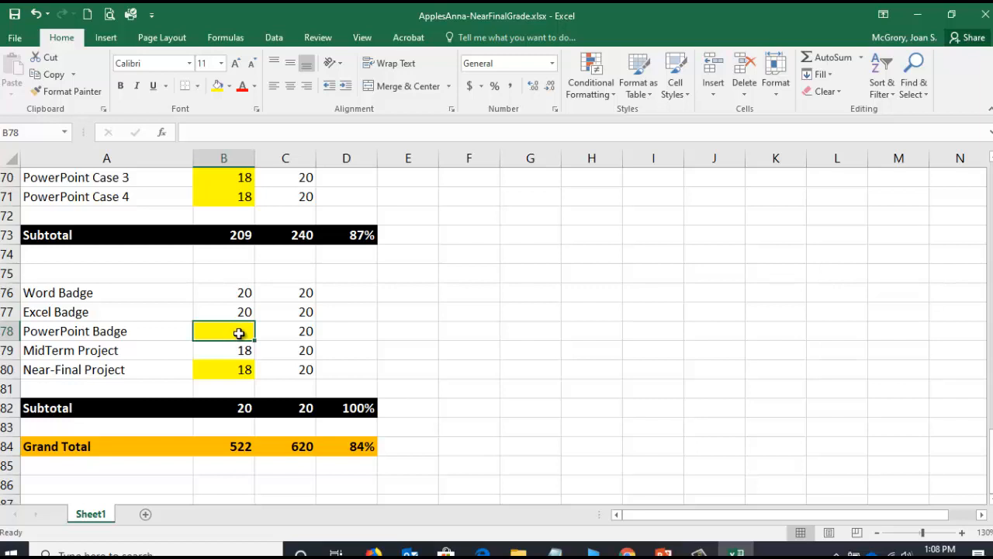
type("20")
key("Return")
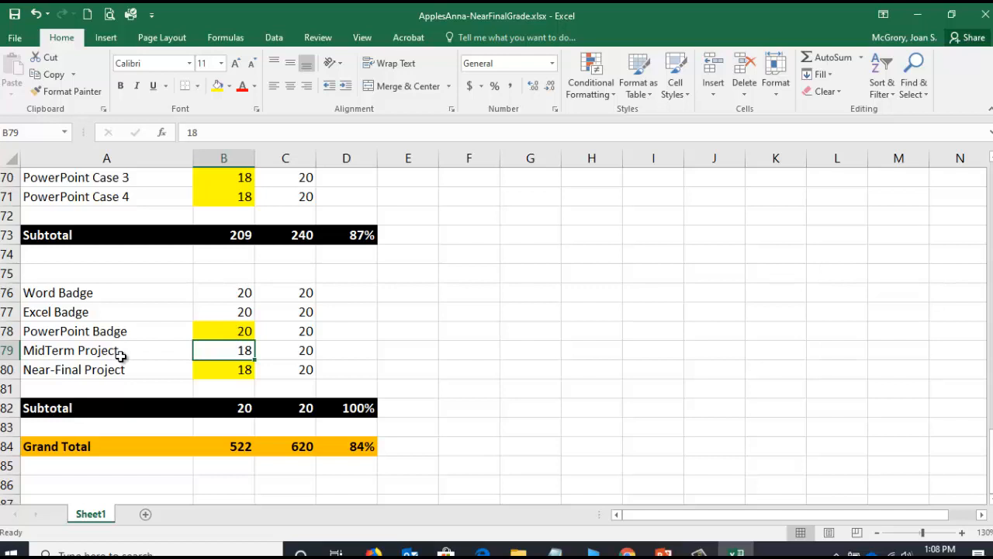
- Extend the earned-points subtotal formula in B82 to =SUM(B76:B80), covering all badge and project scores
left_click(226, 410)
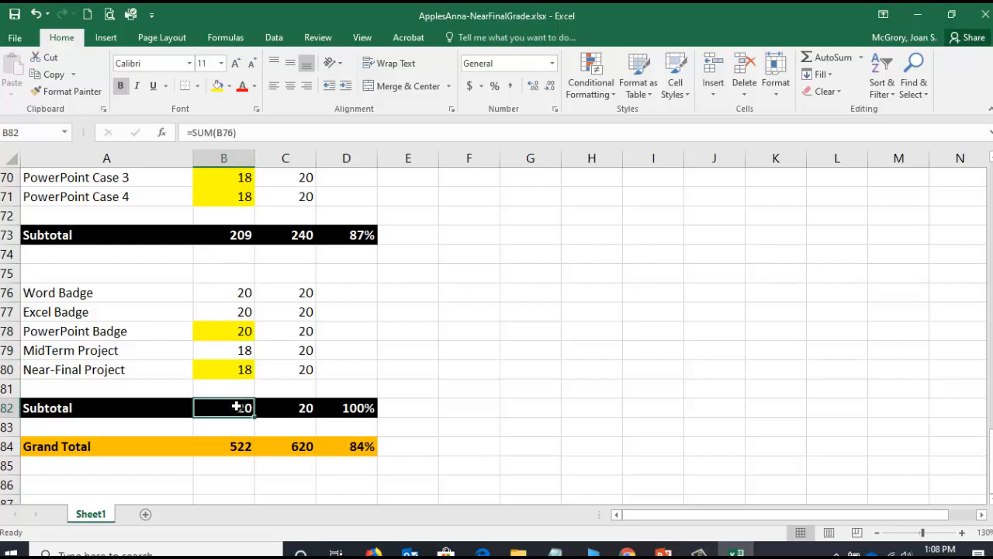
left_click(230, 132)
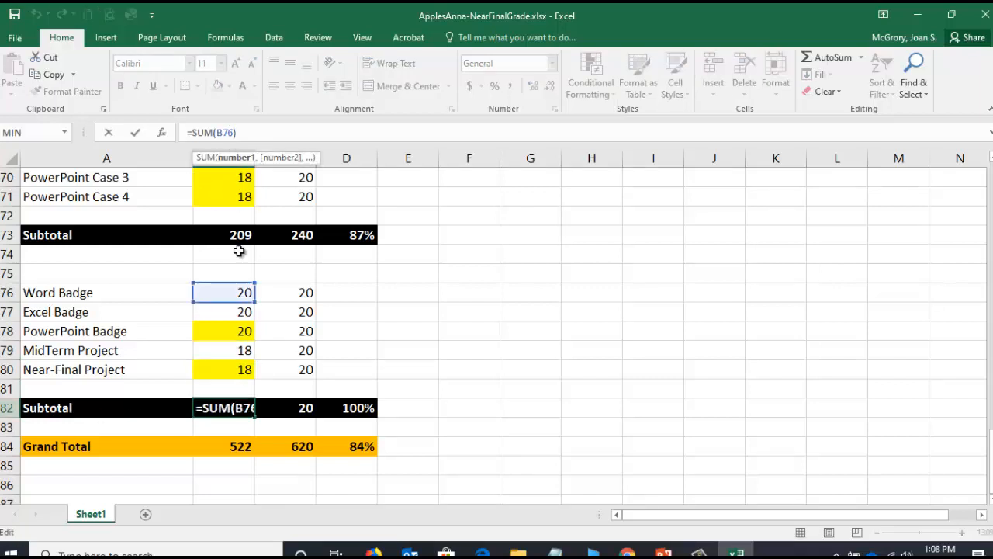
left_click_drag(252, 303, 251, 380)
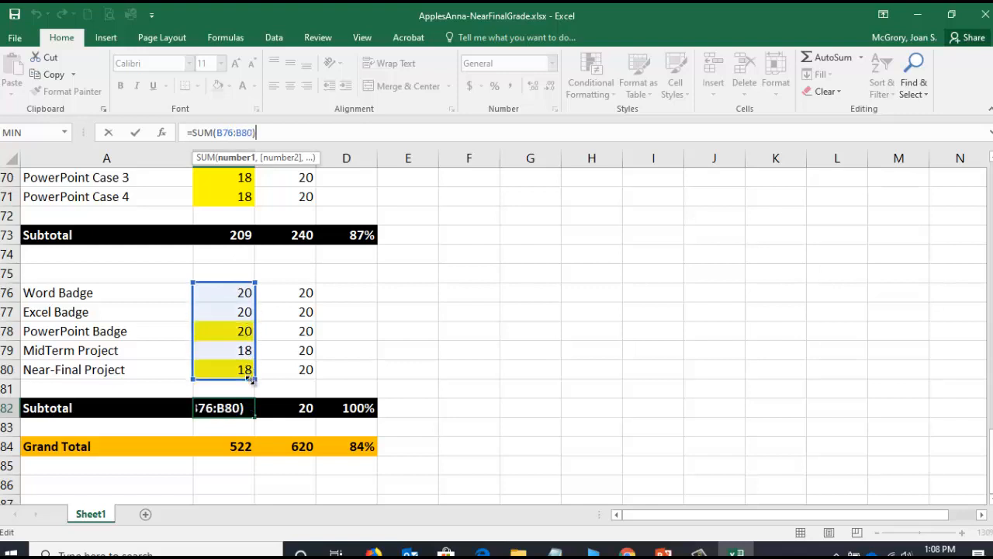
left_click(135, 132)
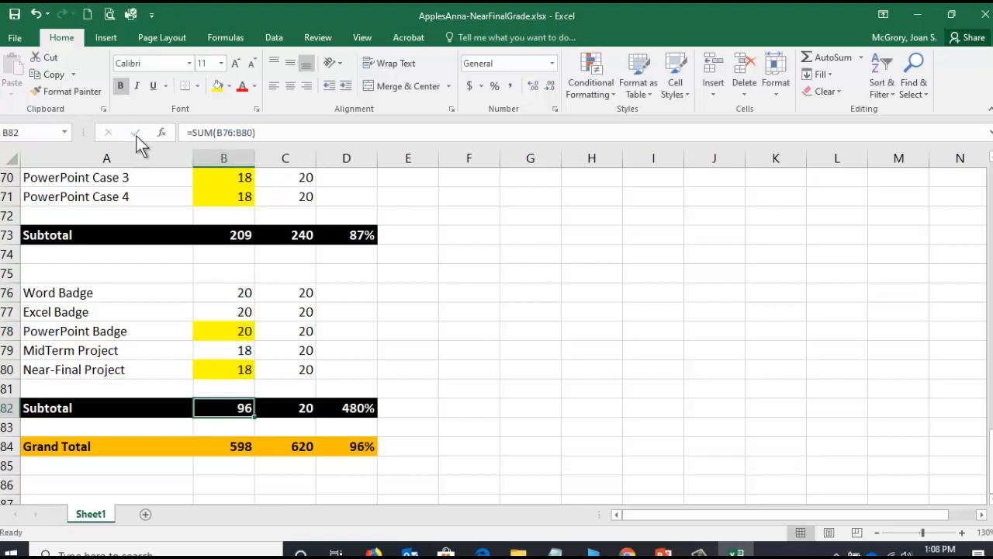
- Extend the possible-points subtotal formula in C82 to =SUM(C76:C80)
left_click(285, 409)
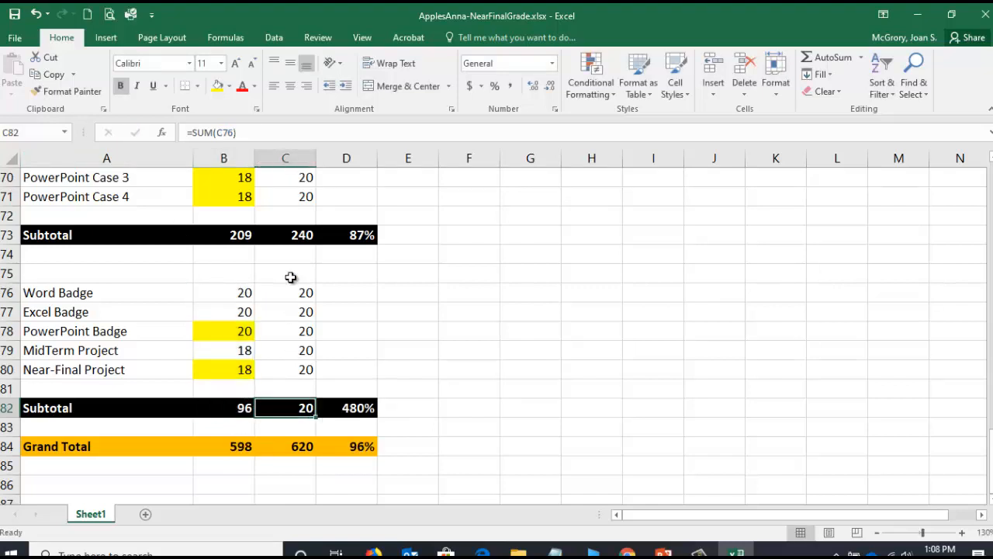
left_click(224, 132)
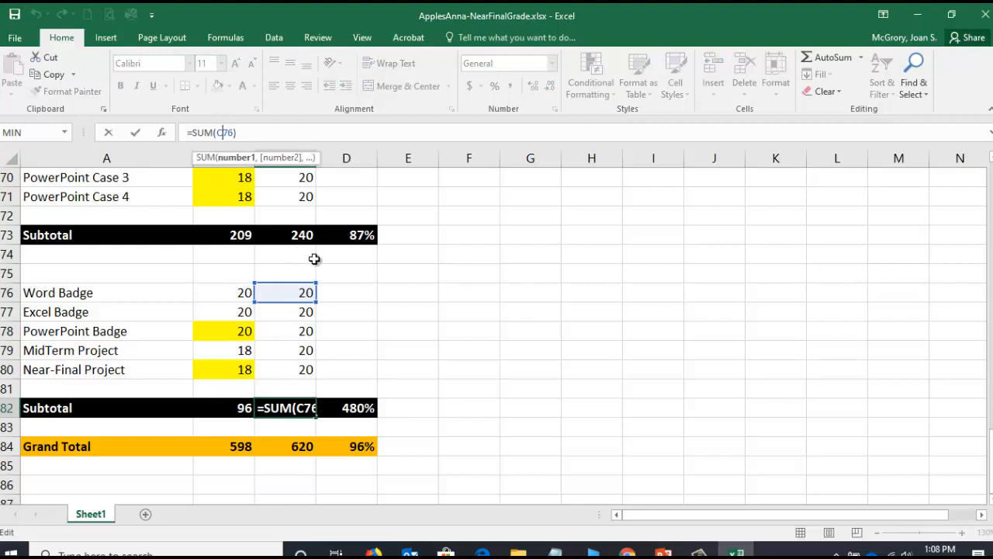
left_click_drag(314, 317, 309, 380)
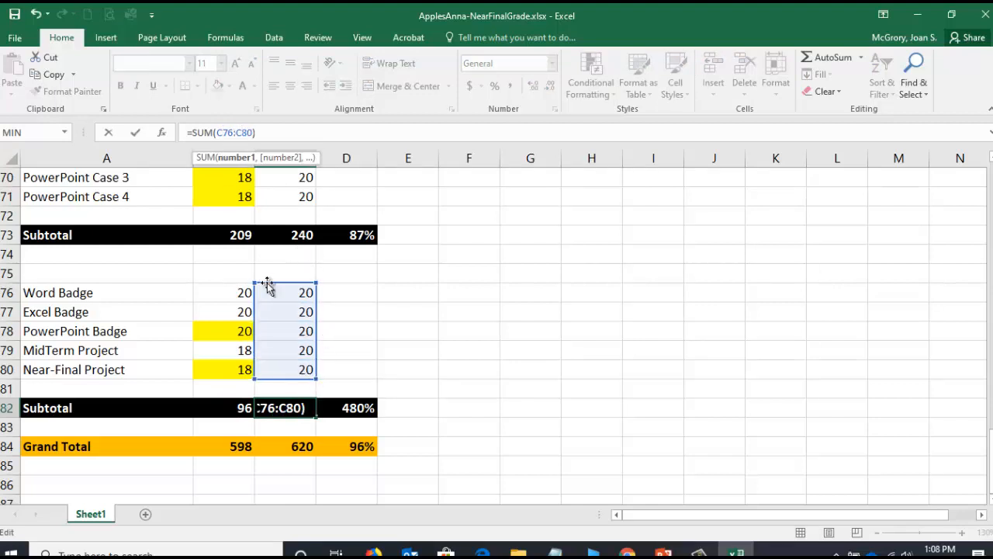
left_click(134, 133)
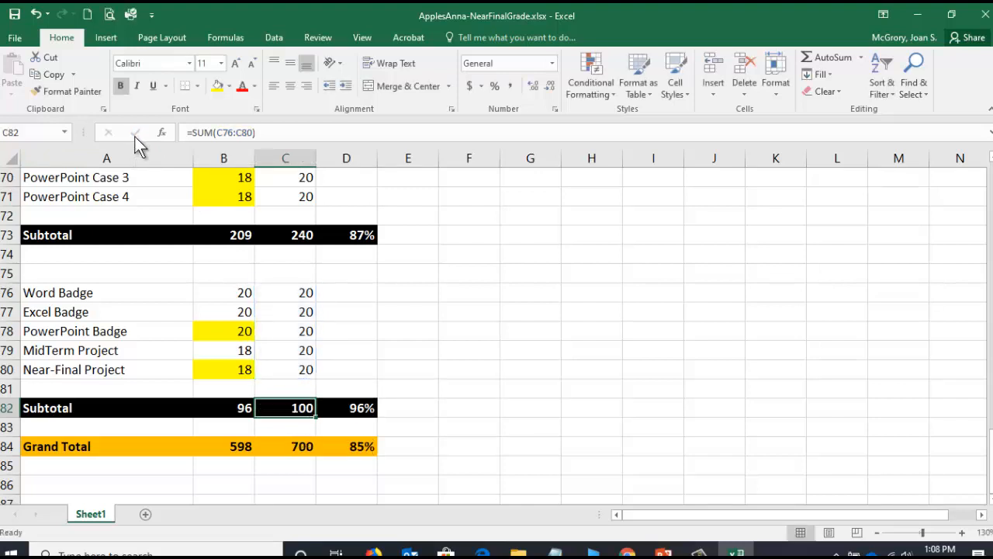
- Check which cells the subtotal percentage formula in D82 references, keep it as is, and save the workbook
left_click(366, 406)
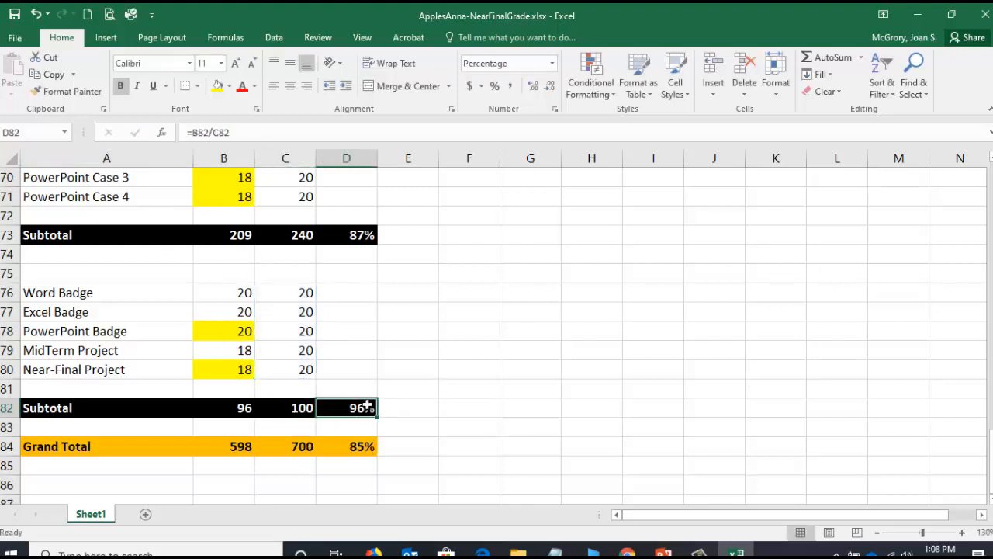
left_click(217, 132)
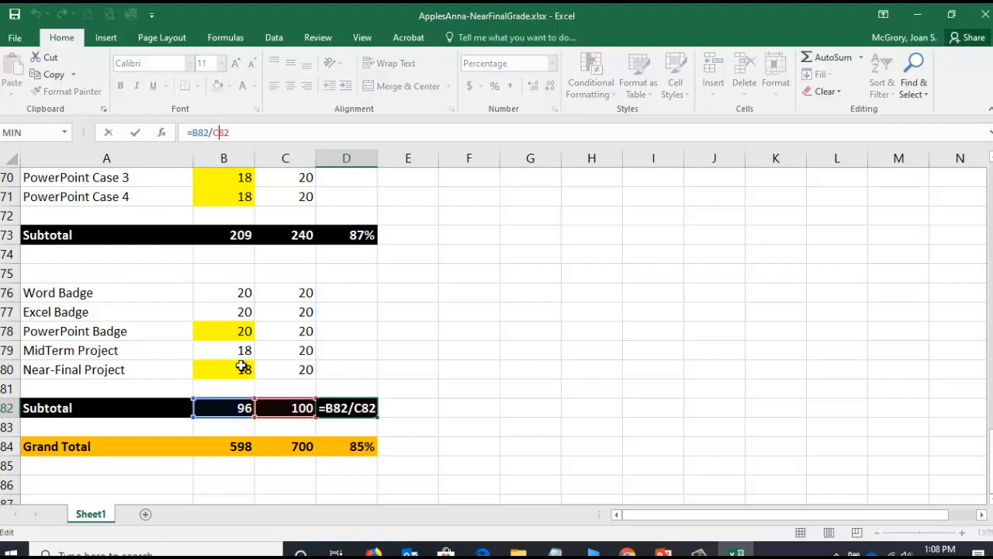
left_click(134, 133)
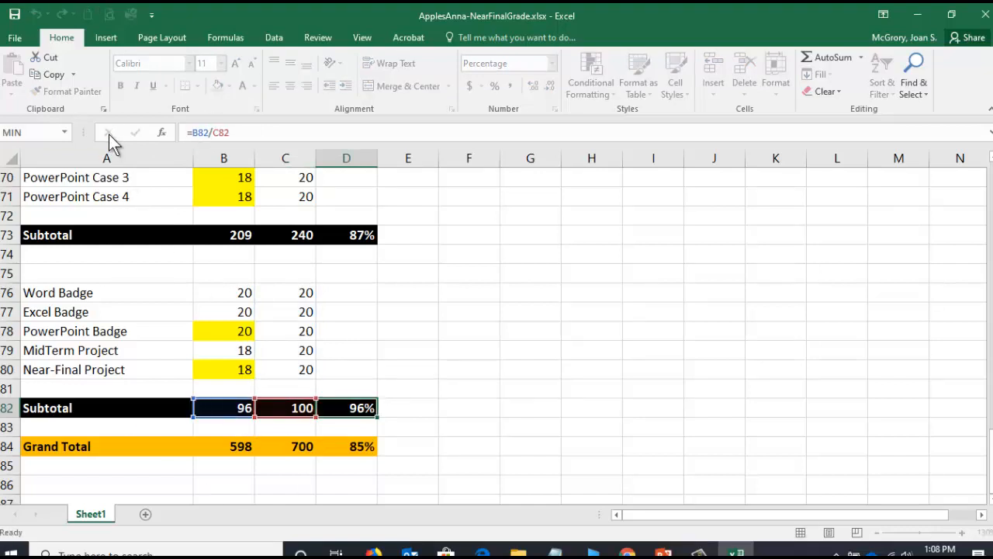
left_click(15, 17)
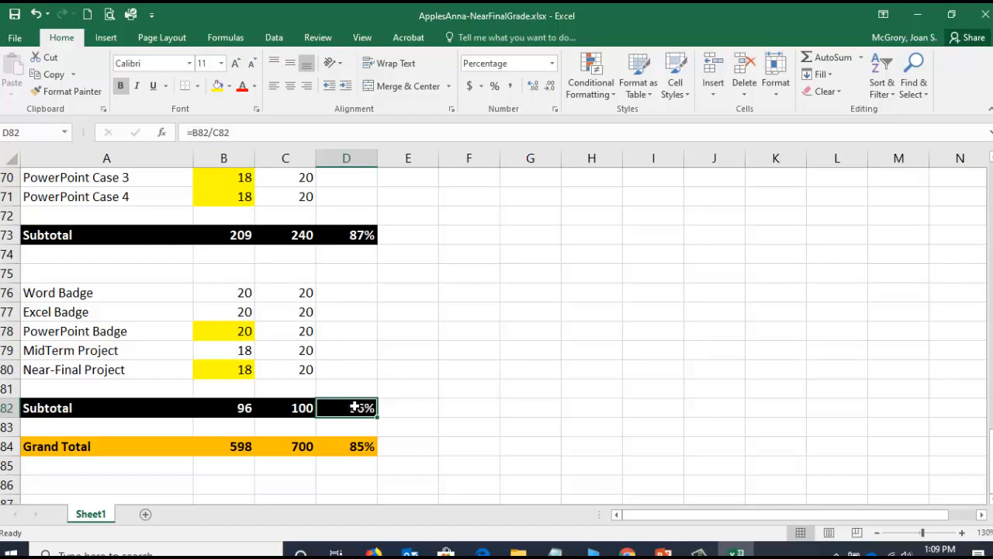
- Review the Grand Total row's formulas for earned points, possible points and overall percentage
left_click(356, 449)
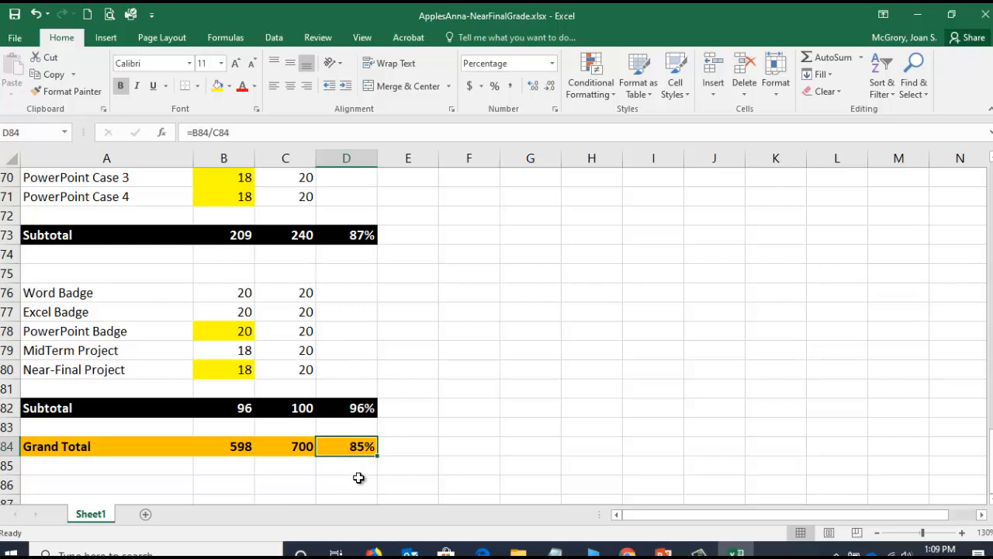
left_click(224, 448)
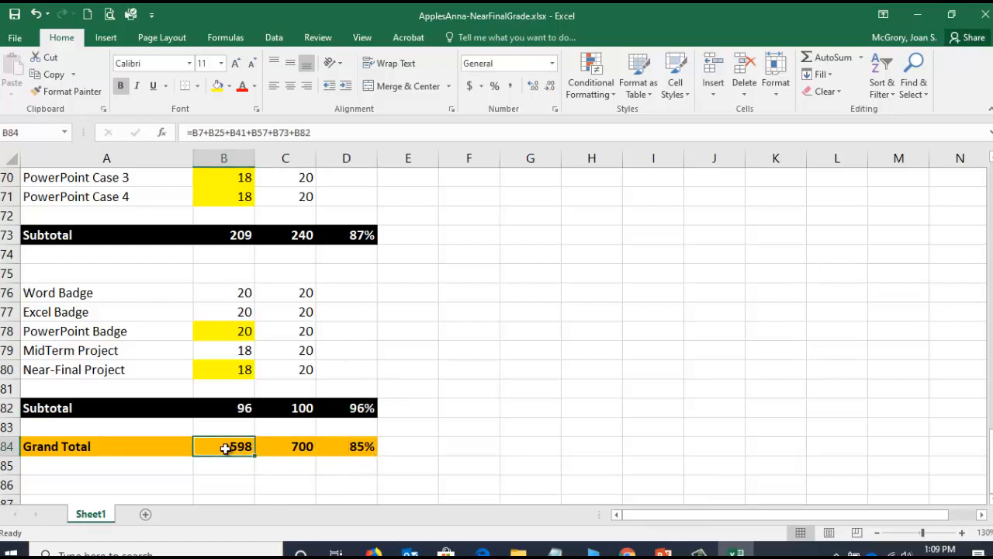
left_click(297, 447)
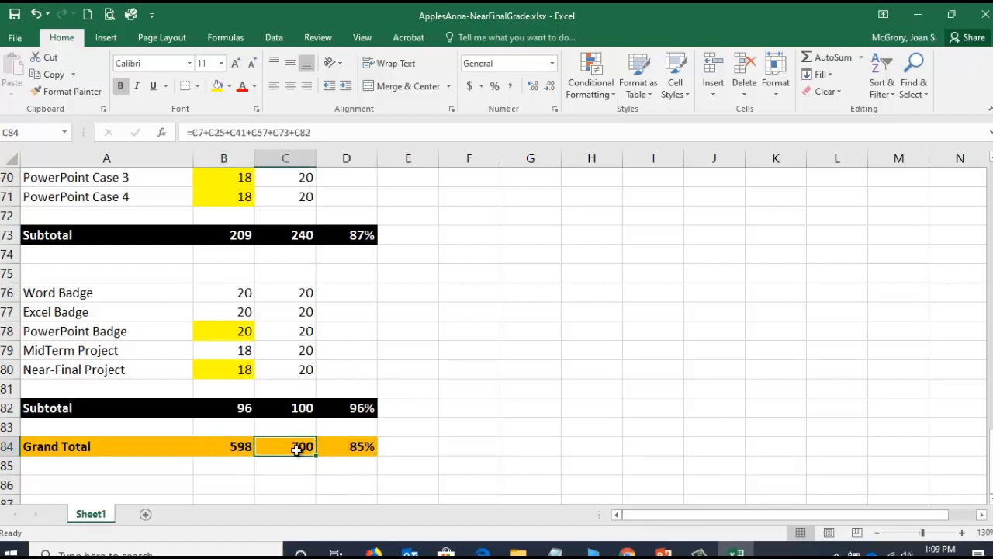
left_click(356, 448)
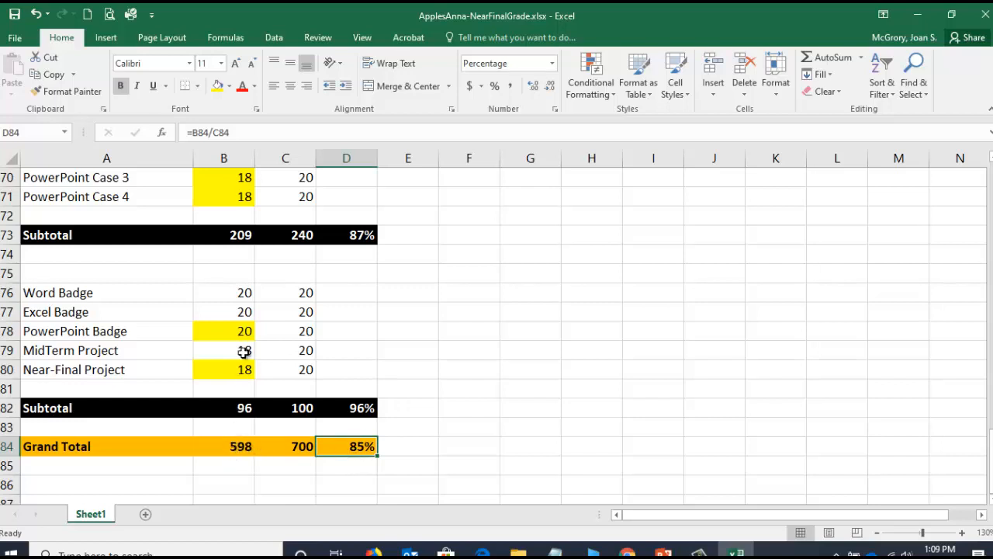
- Add the SLO Test subtotal B10 to the Grand Total earned-points formula in B84, giving =B7+B25+B41+B57+B73+B82+B10
left_click(232, 448)
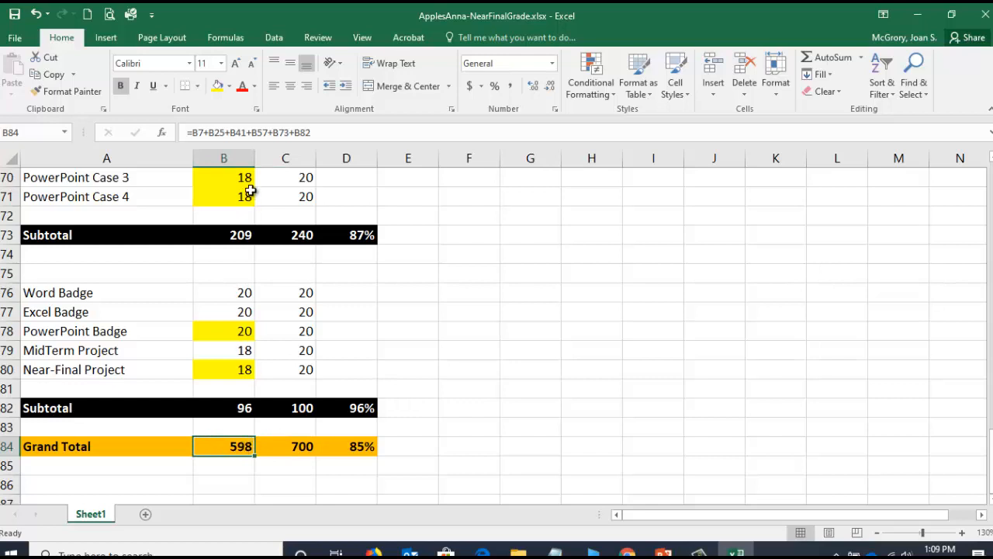
left_click(250, 132)
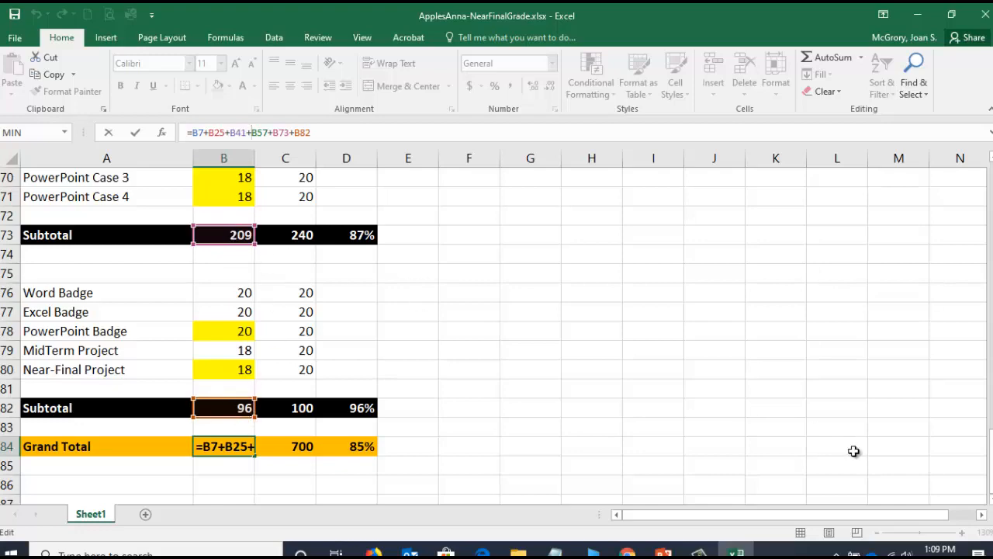
left_click_drag(990, 461, 991, 453)
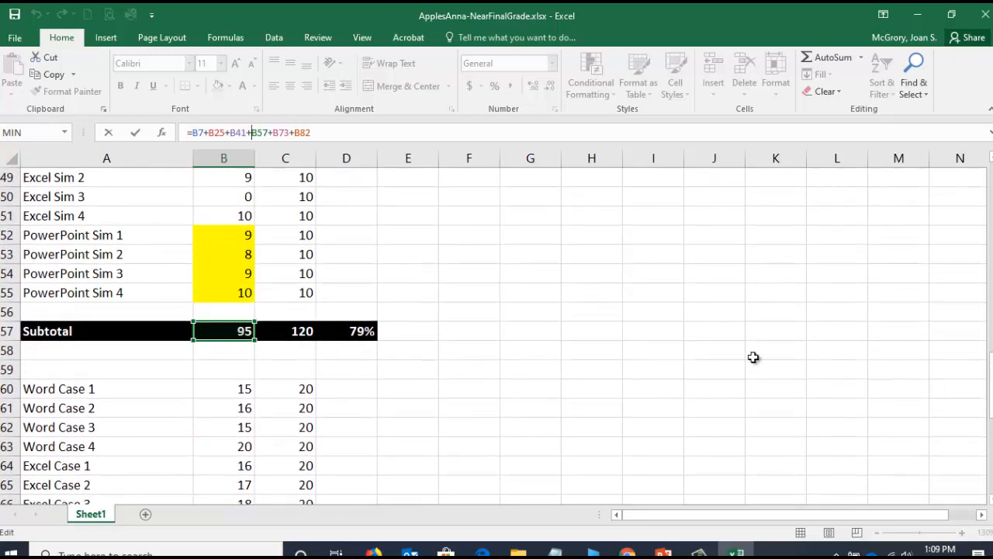
left_click_drag(991, 388, 991, 268)
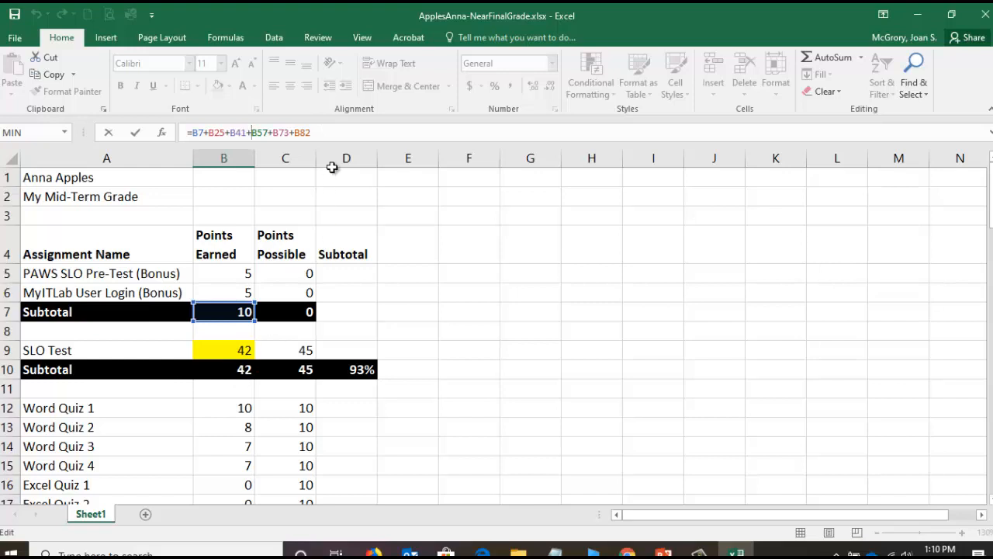
left_click(330, 132)
left_click(235, 370)
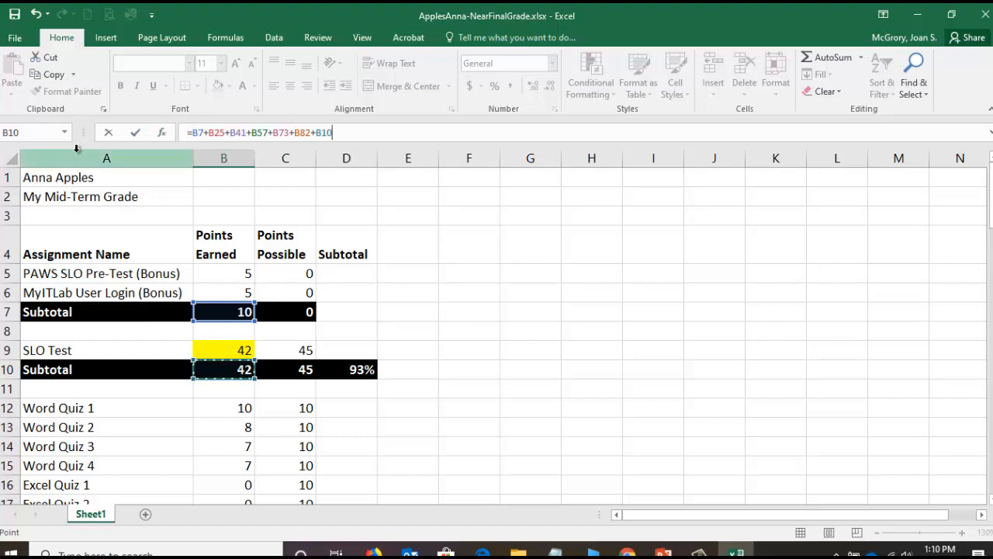
left_click(135, 133)
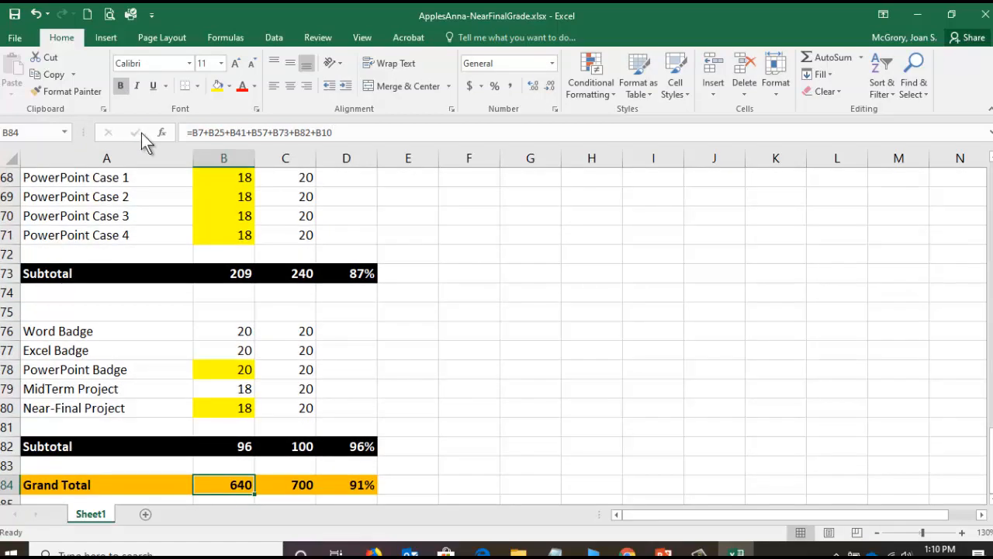
- Add the SLO Test subtotal C10 to the Grand Total possible-points formula in C84, giving =C7+C25+C41+C57+C73+C82+C10
left_click(295, 485)
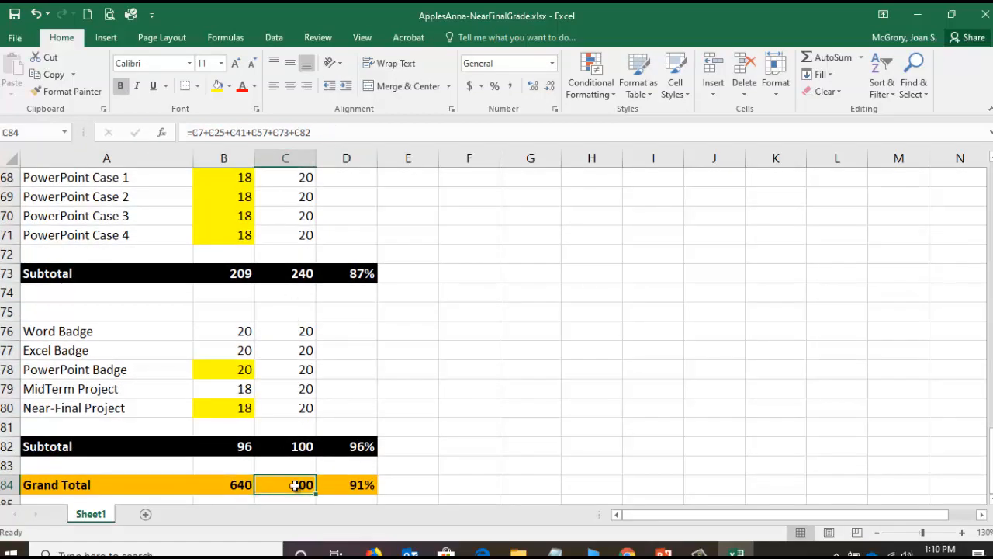
left_click(293, 132)
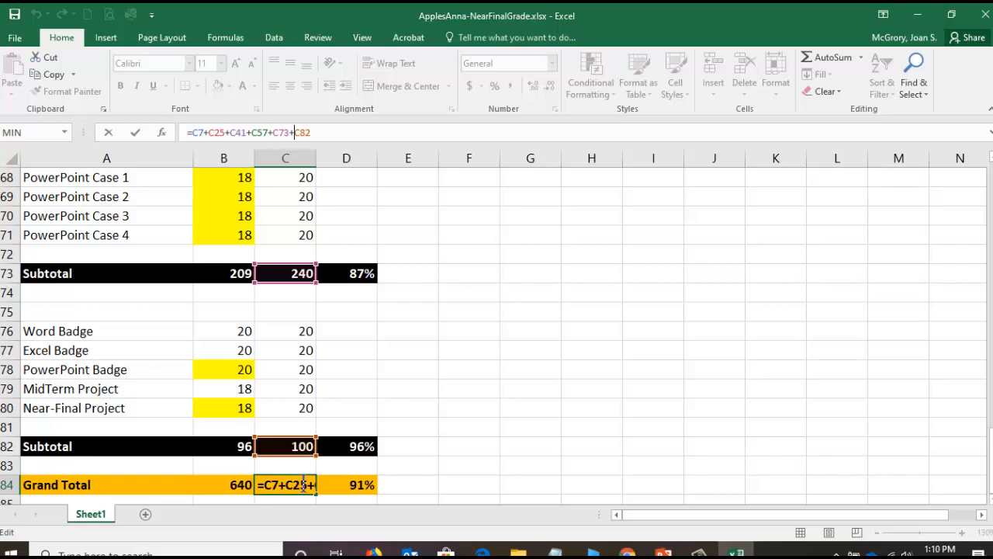
left_click_drag(991, 466, 992, 256)
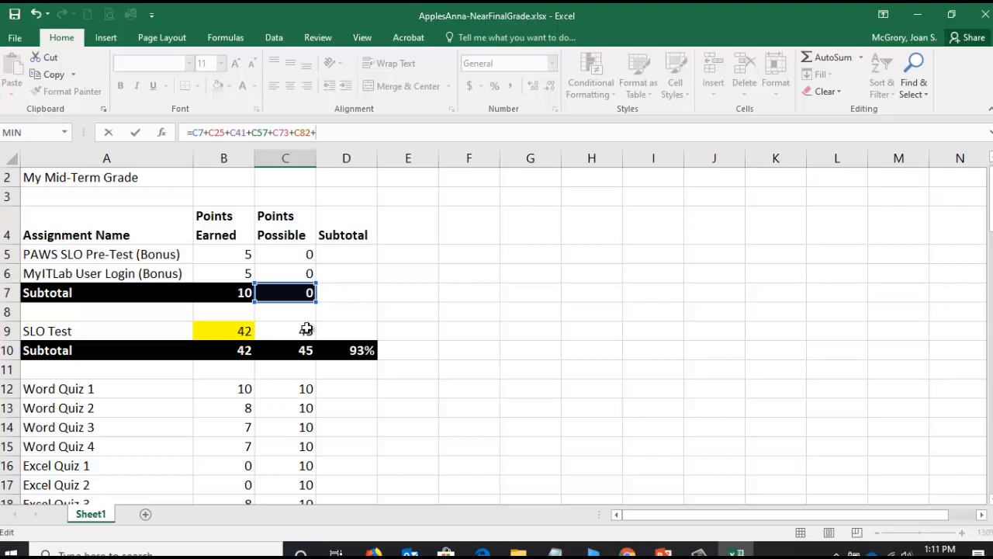
left_click(299, 350)
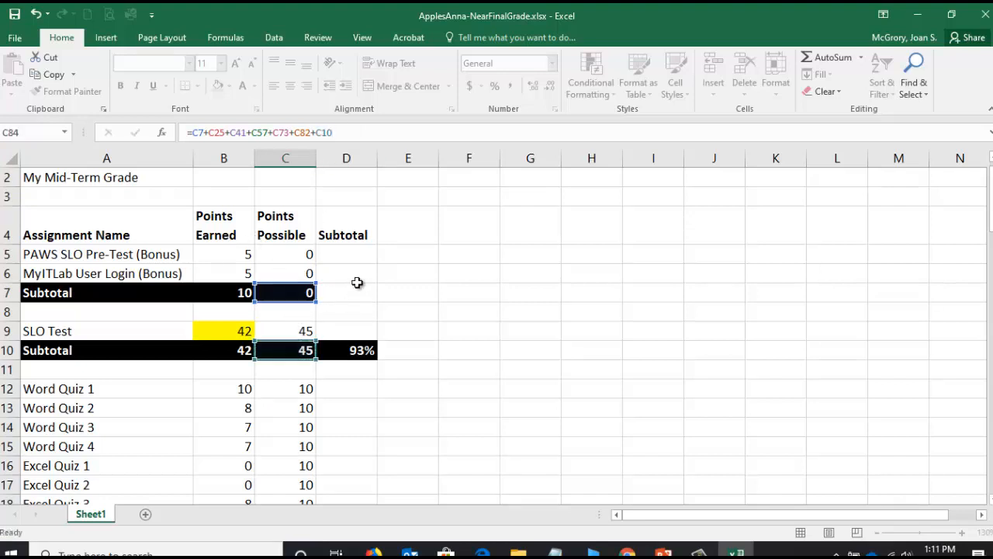
key("Return")
- Check the Grand Total formulas in B84 and C84 and the cells referenced by the percentage formula in D84, leaving them as they are
left_click(310, 463)
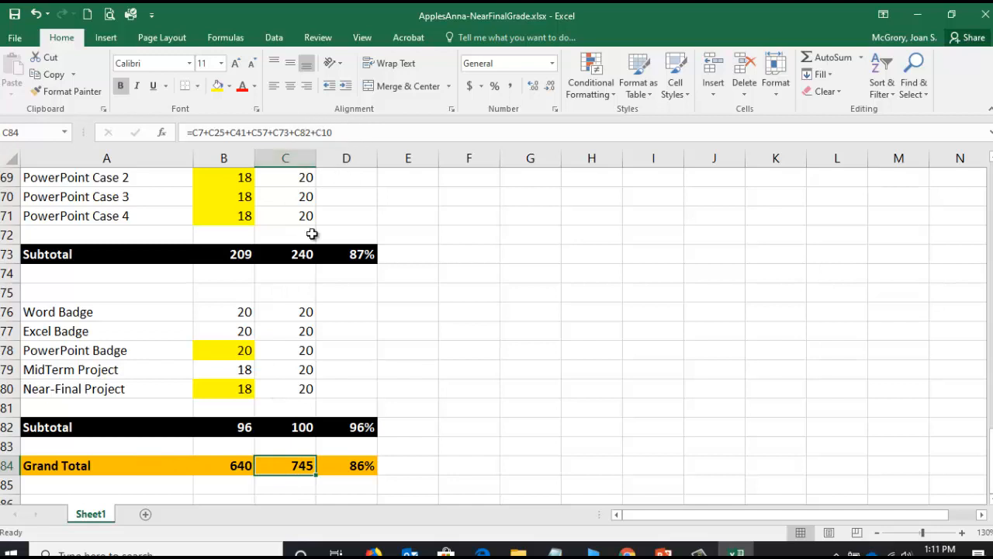
left_click(227, 467)
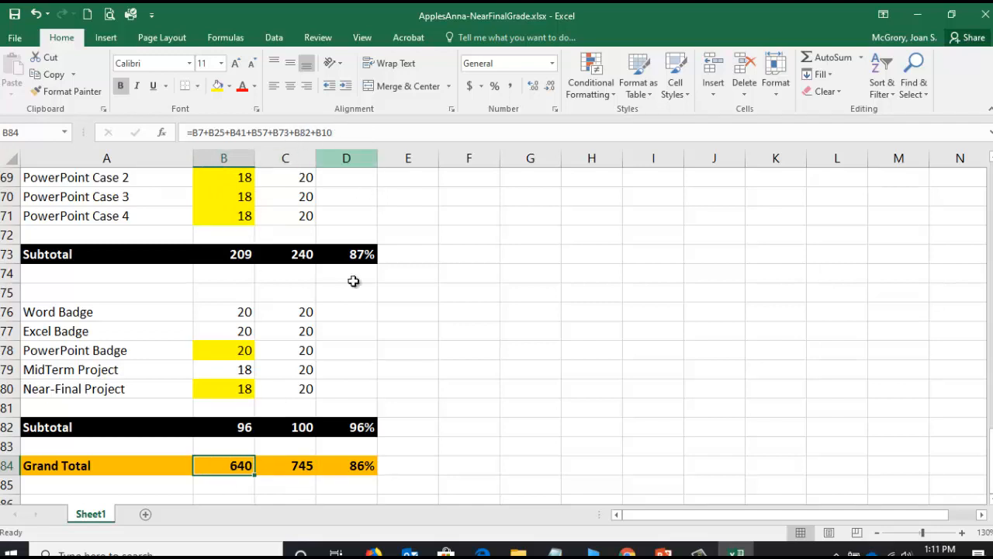
left_click(374, 466)
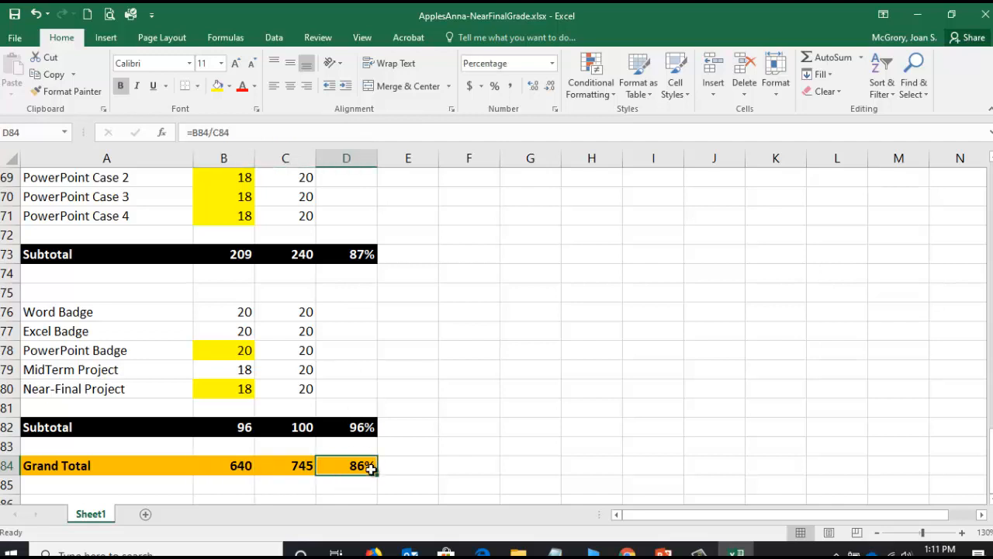
left_click(234, 132)
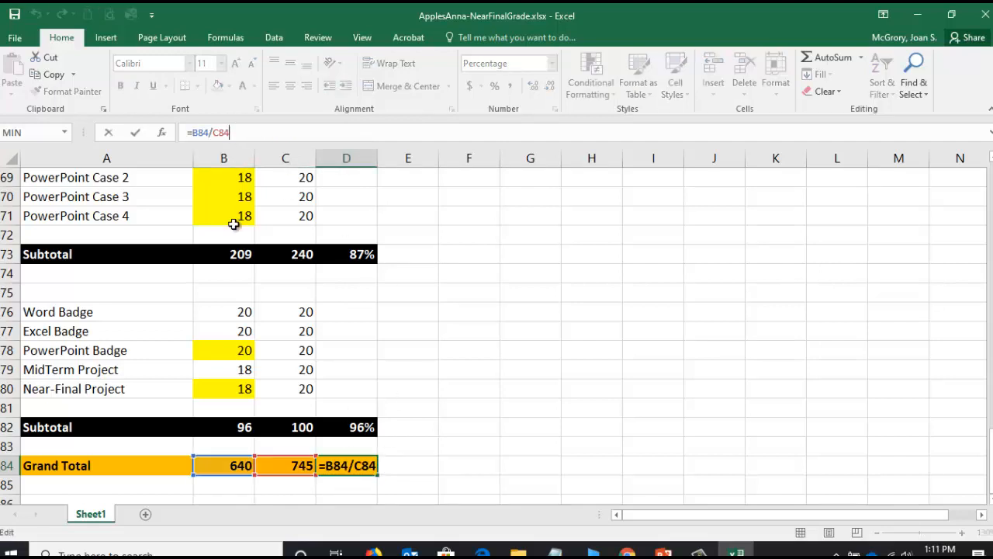
left_click(107, 133)
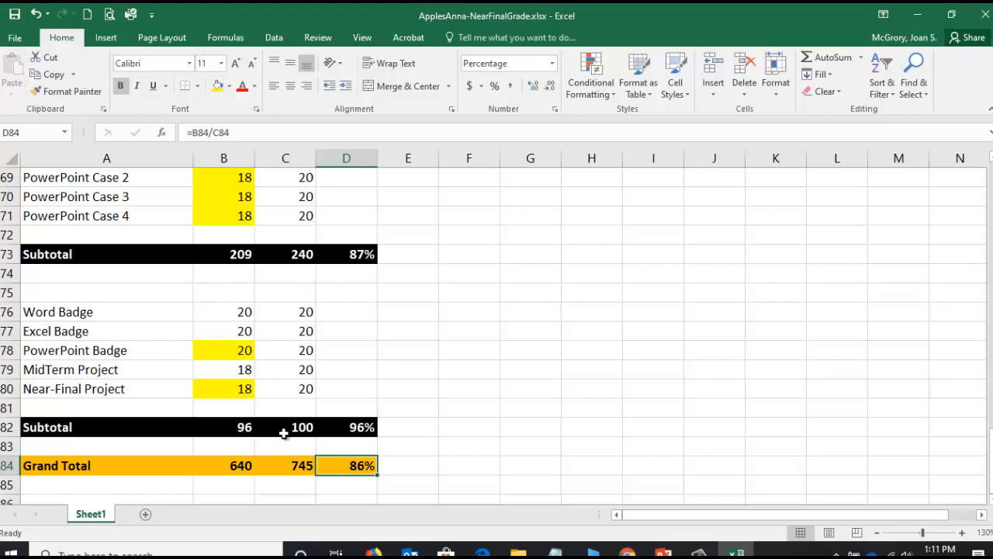
- Review the possible points in C76:C80, and compare the badge and project scores in B76:B80 with the subtotal formula in B82
left_click_drag(73, 313, 298, 391)
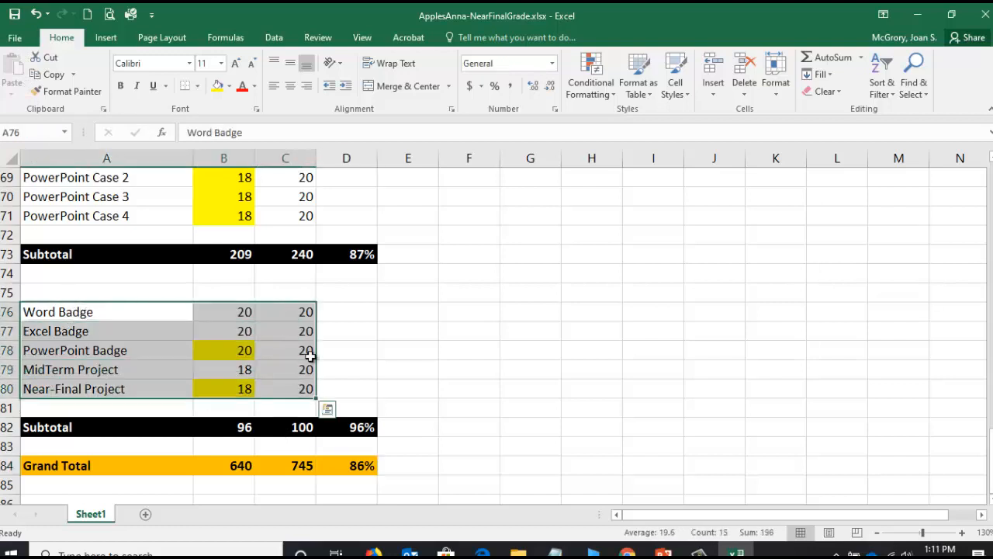
left_click(298, 311)
left_click(297, 329)
left_click(298, 348)
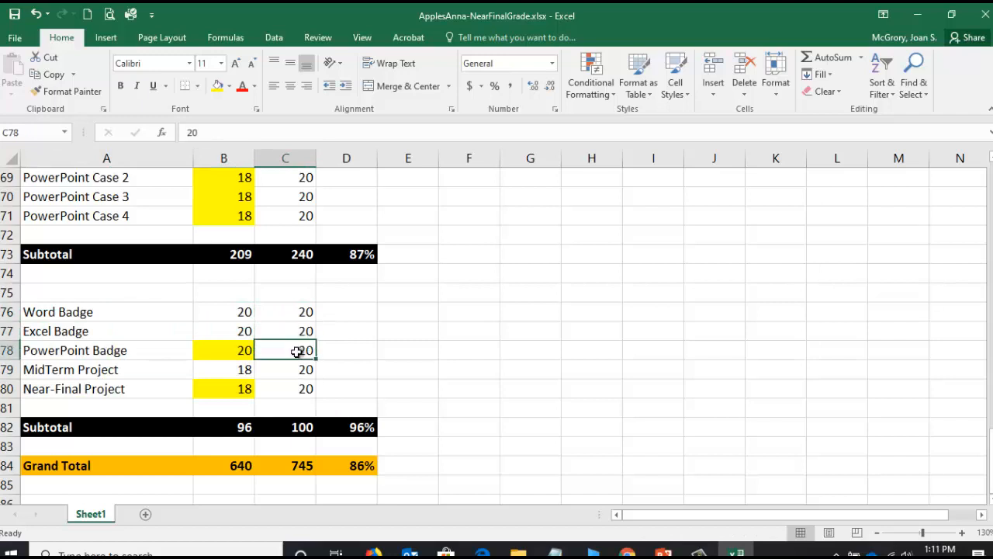
left_click(297, 369)
left_click(293, 388)
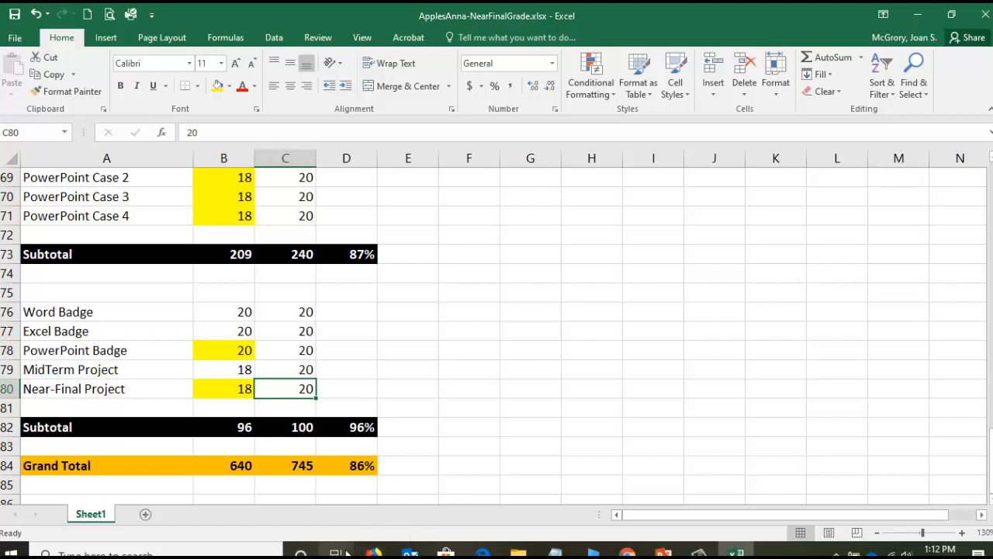
left_click(241, 426)
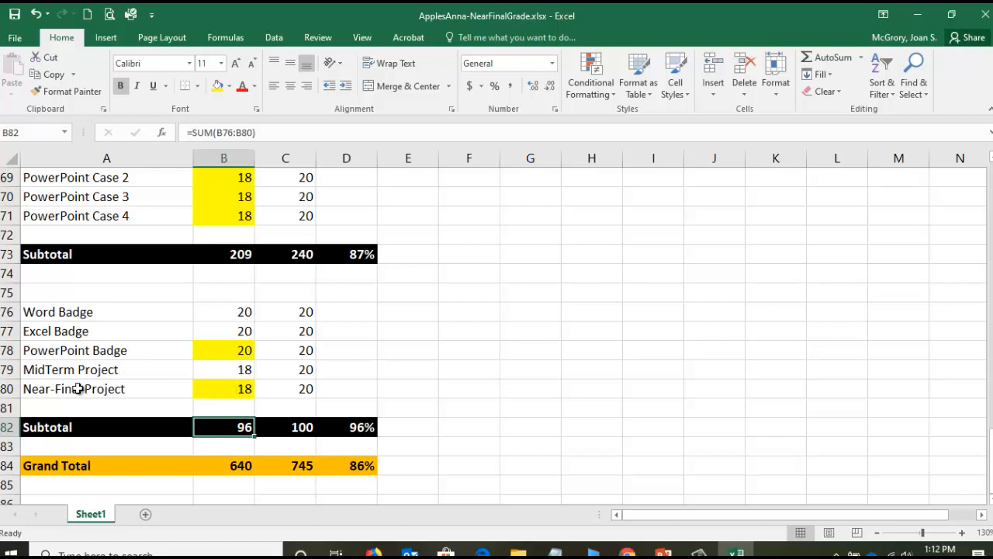
left_click(226, 388)
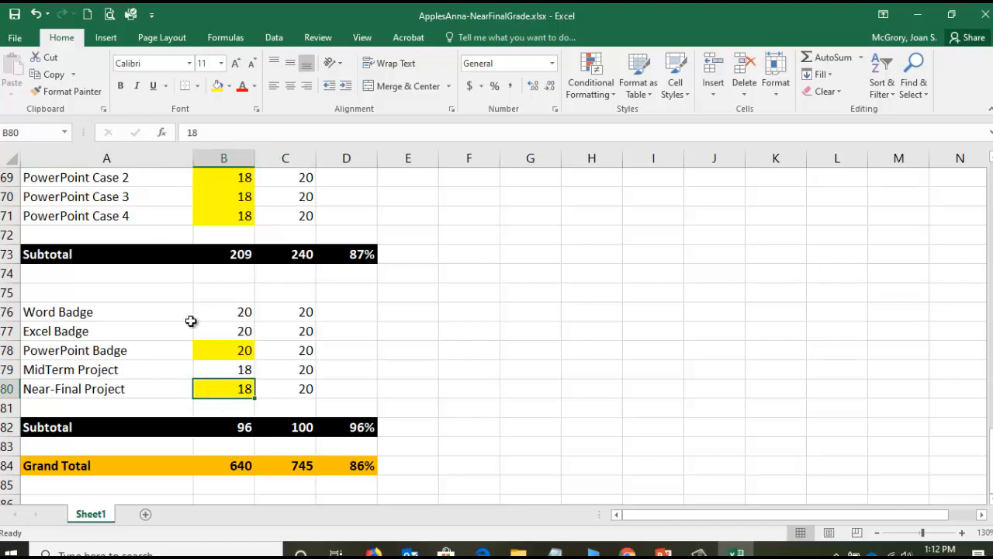
left_click(244, 427)
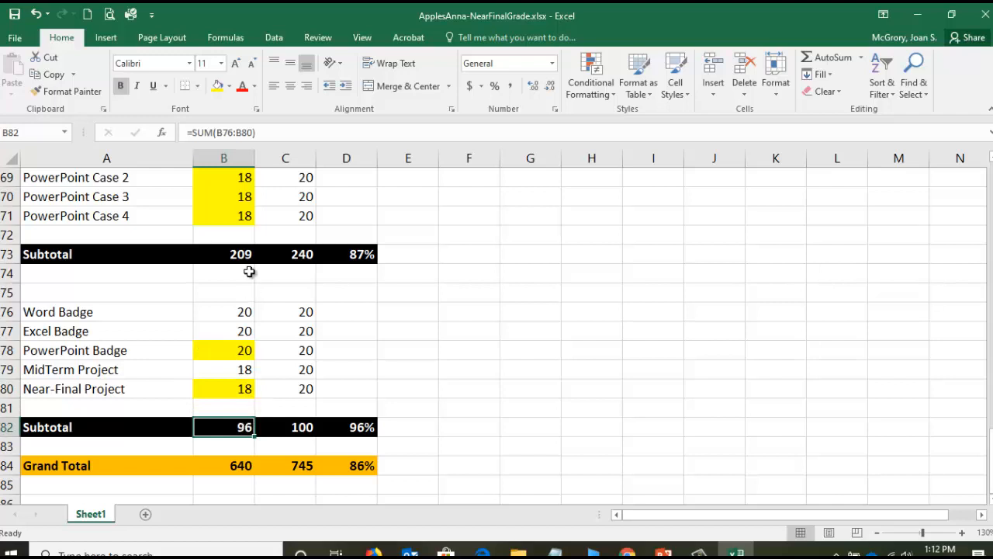
left_click_drag(238, 313, 237, 401)
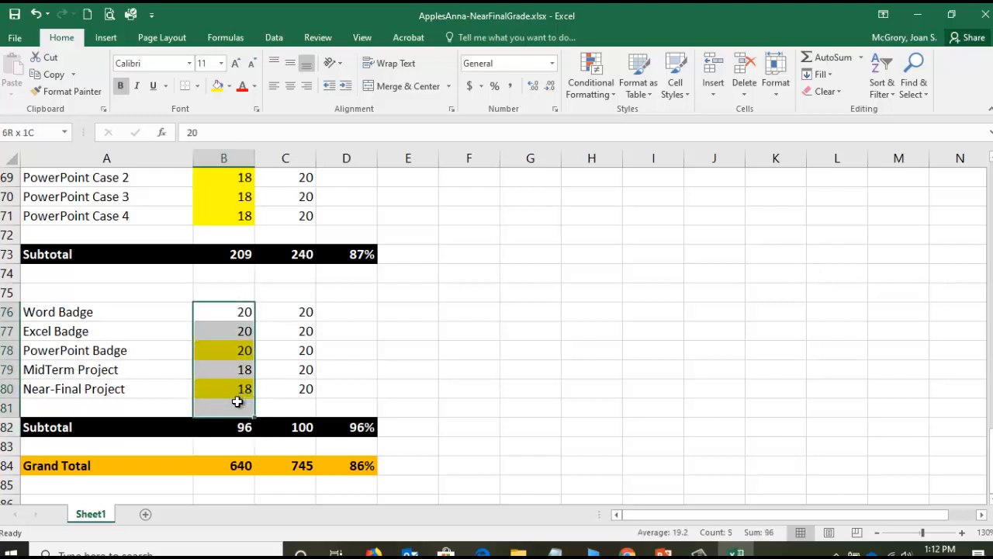
left_click(237, 330)
left_click_drag(240, 313, 241, 401)
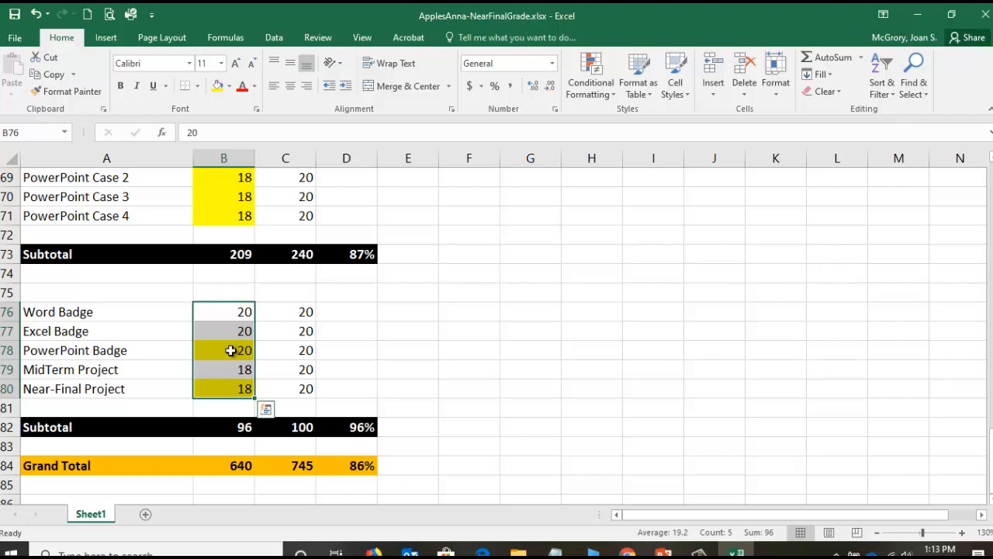
- Drop the lowest badge or project score from the earned-points subtotal in B82 with =SUM(B76:B80)-MIN(B76:B80)
left_click(238, 428)
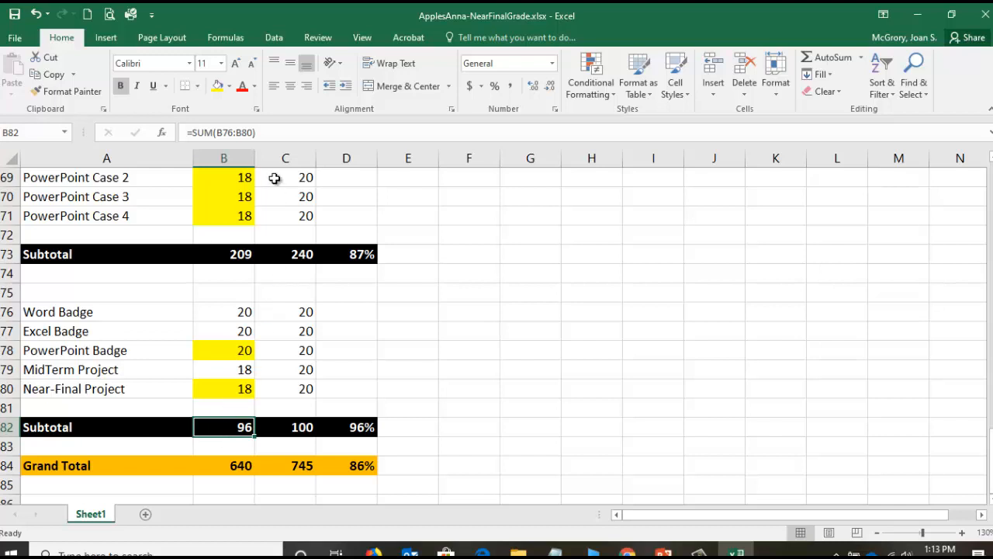
left_click(272, 129)
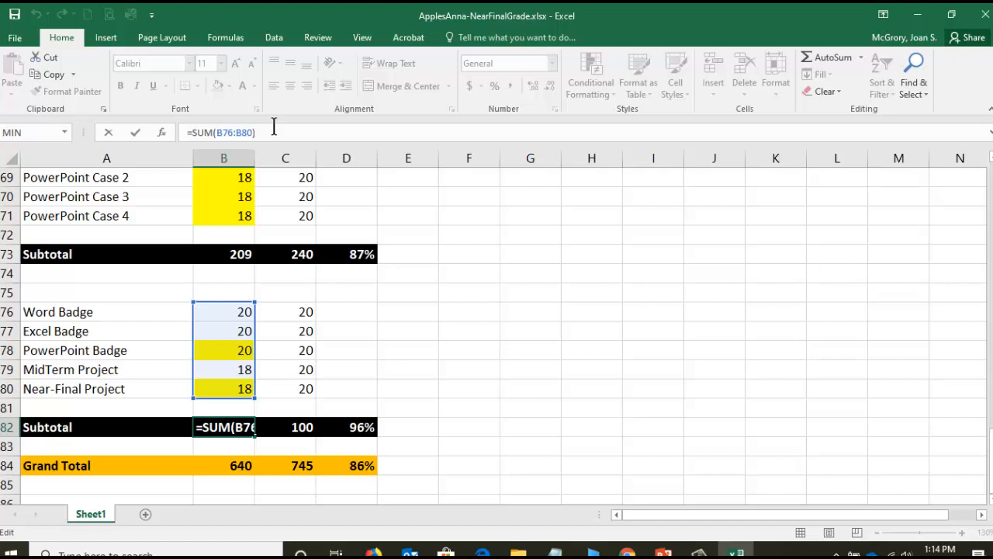
type("-")
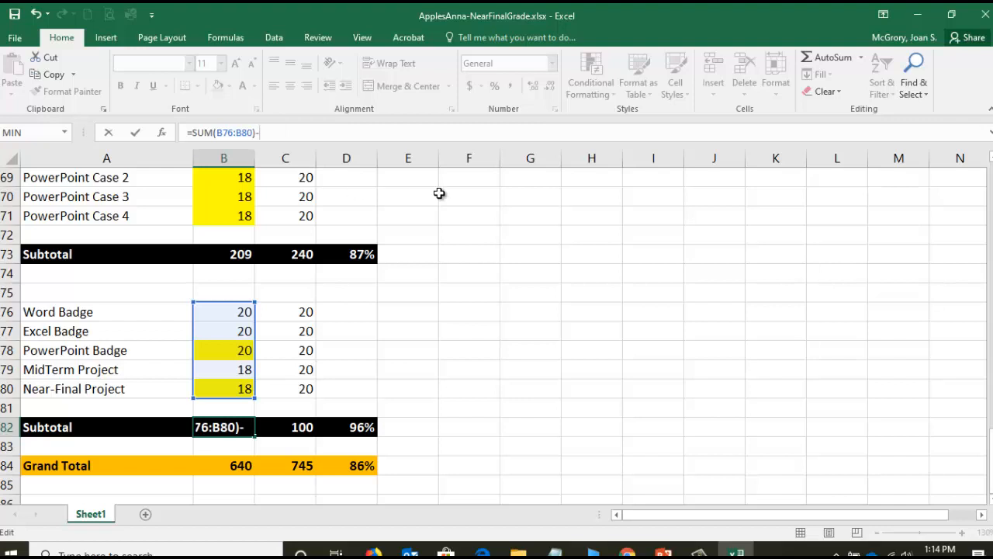
type("MIN")
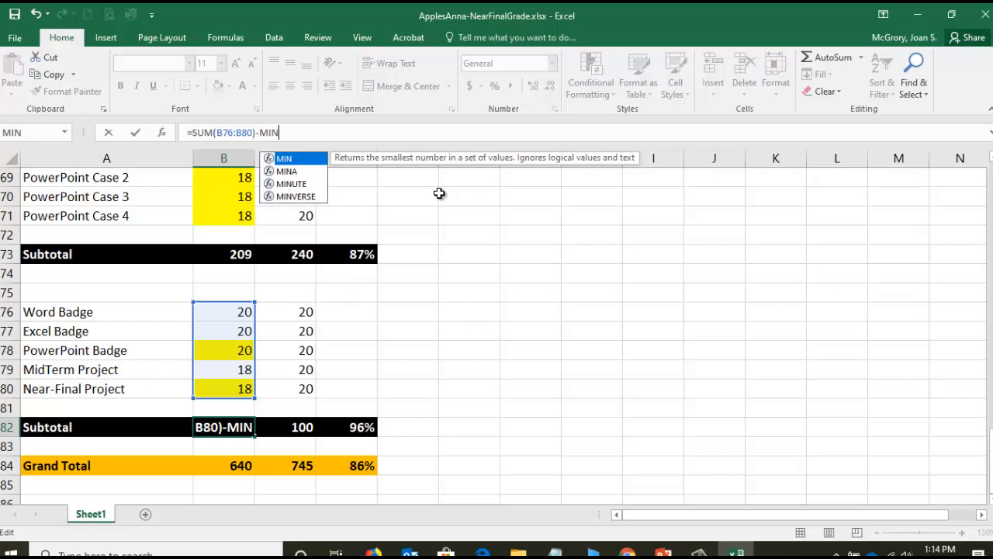
type("(")
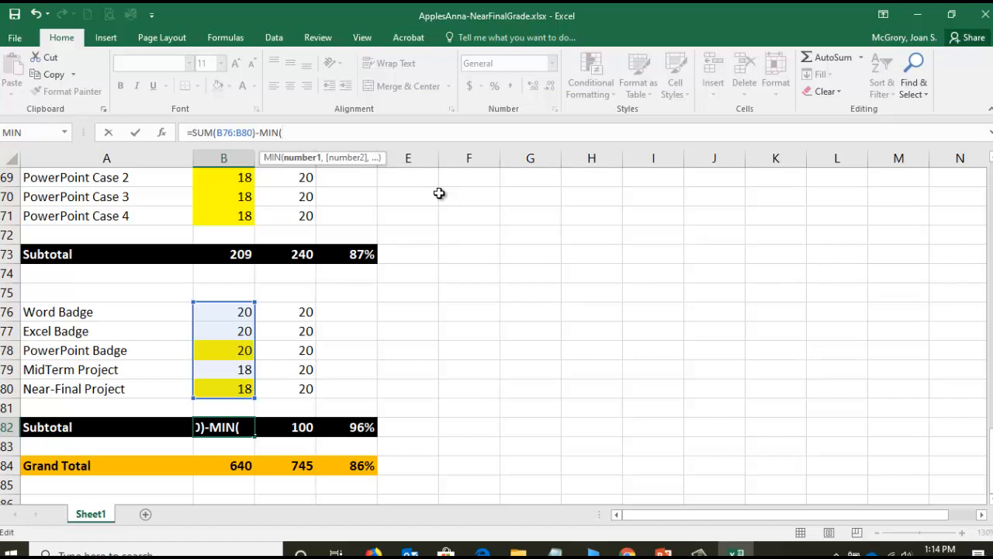
type("B76")
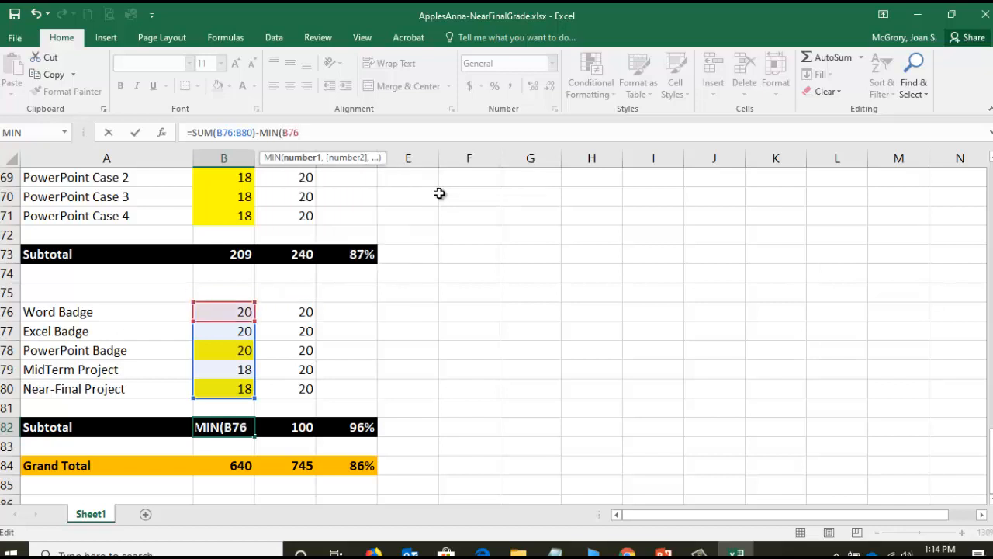
type(":B80")
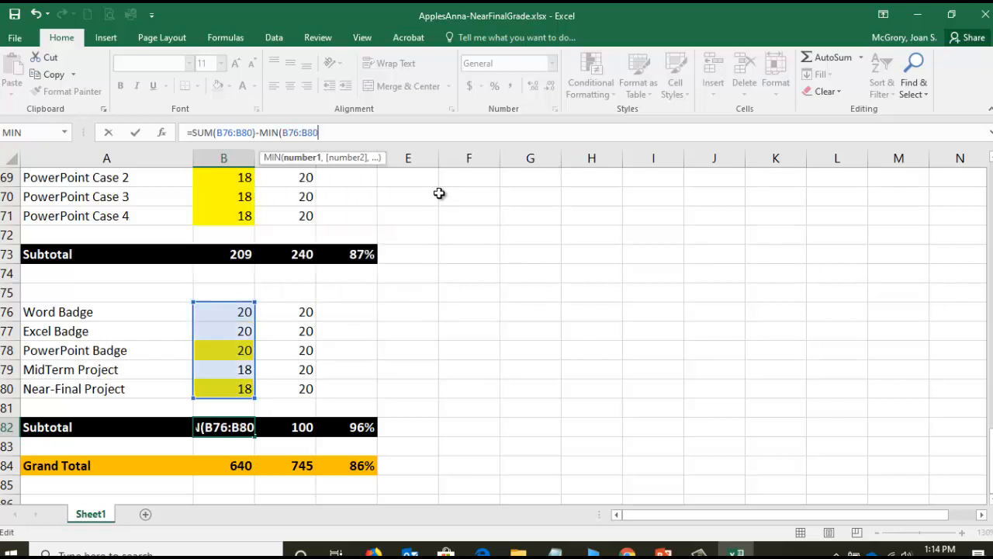
type(")")
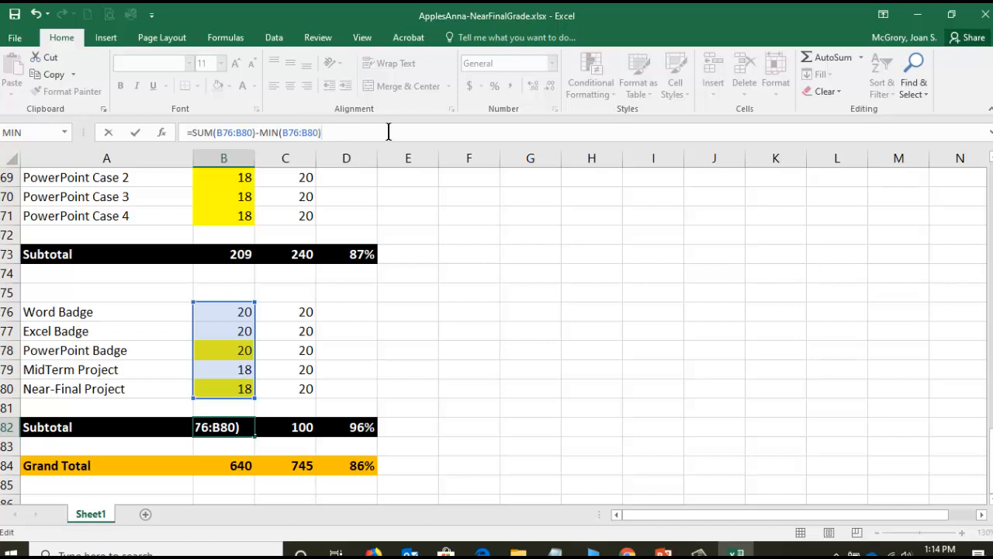
key("Return")
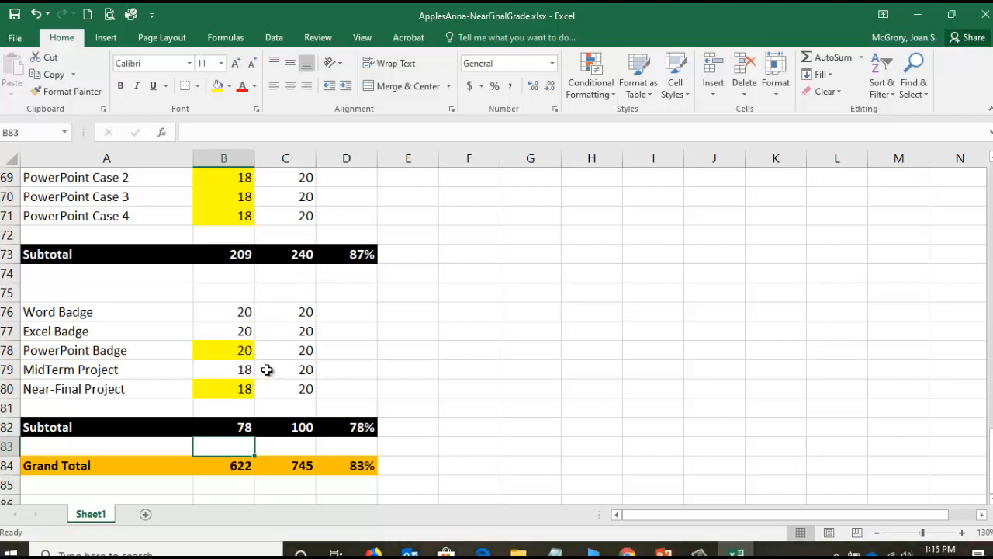
- Drop the lowest badge or project item from the possible-points subtotal in C82 with =SUM(C76:C80)-MIN(C76:C80), and check it against C76:C80
left_click_drag(231, 312, 241, 391)
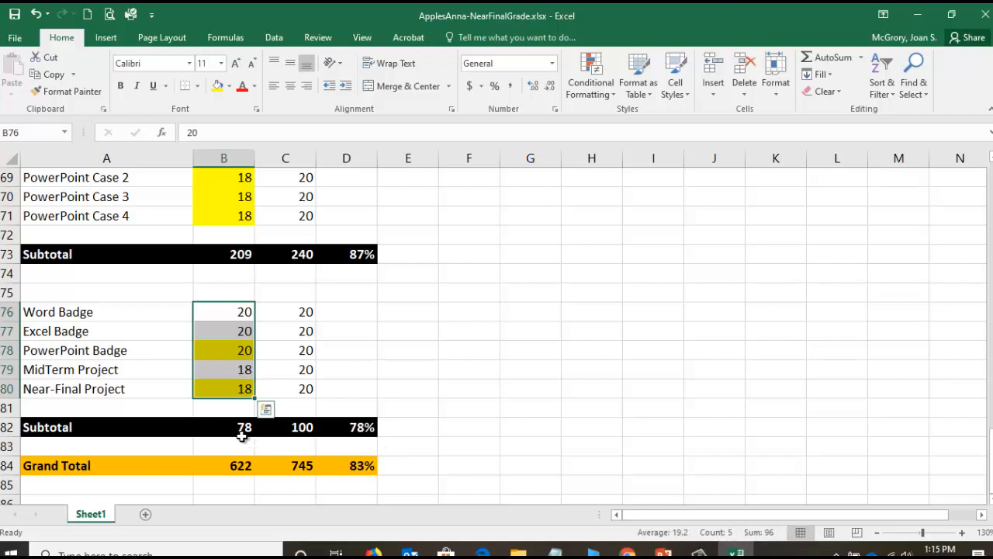
left_click(293, 427)
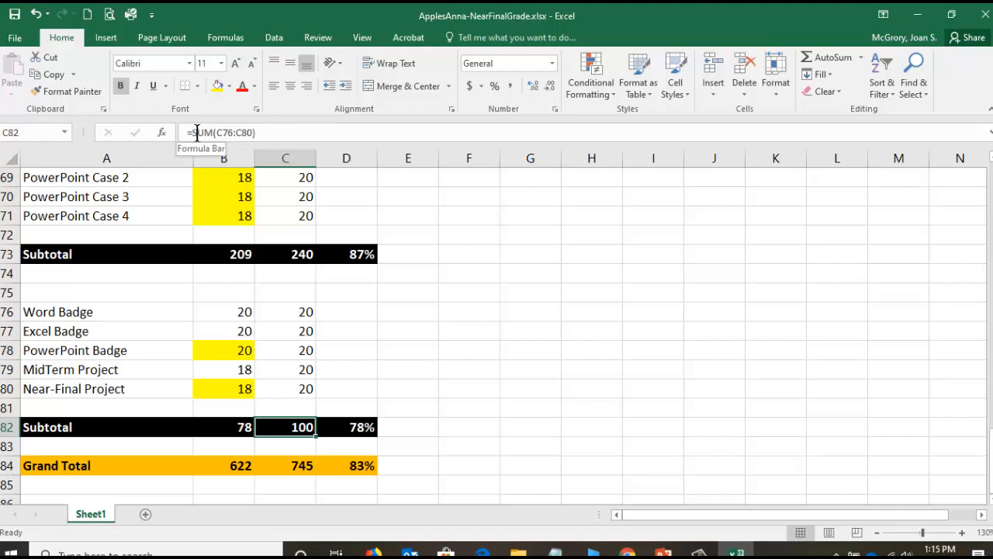
left_click(257, 133)
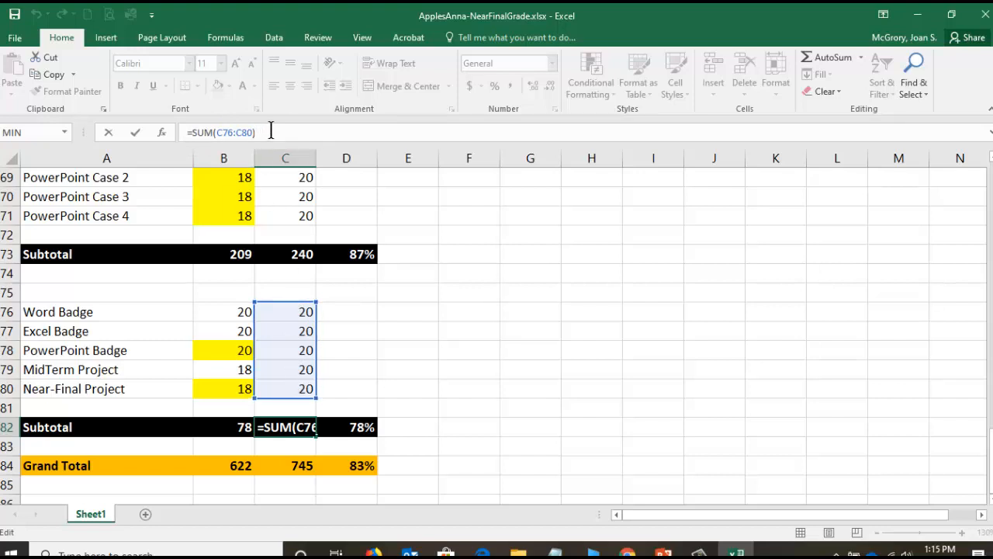
type("-")
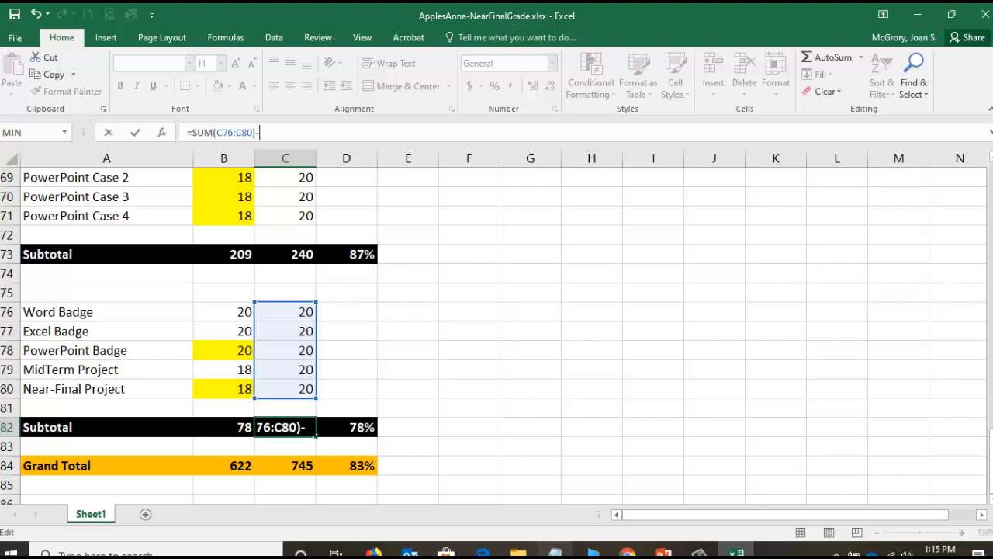
type("min")
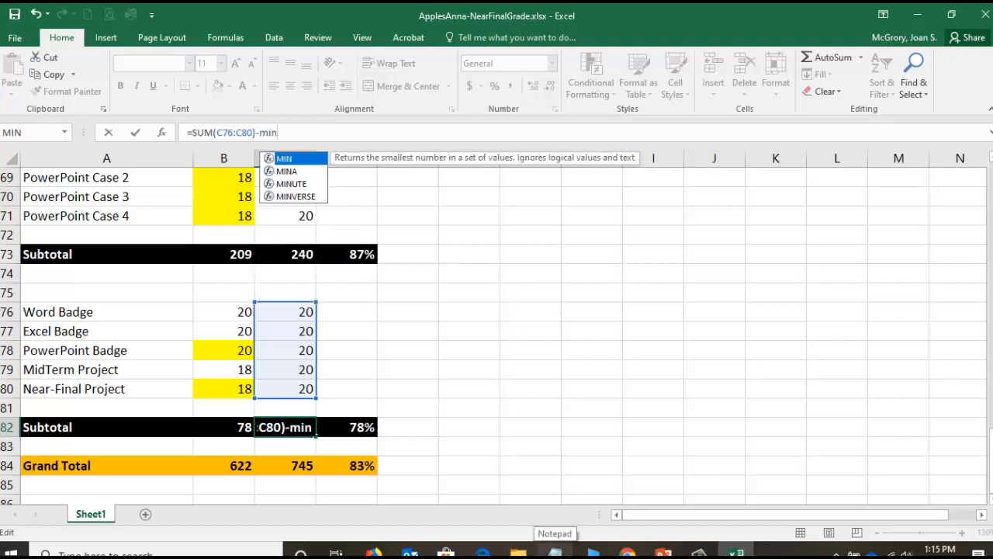
type("(C76")
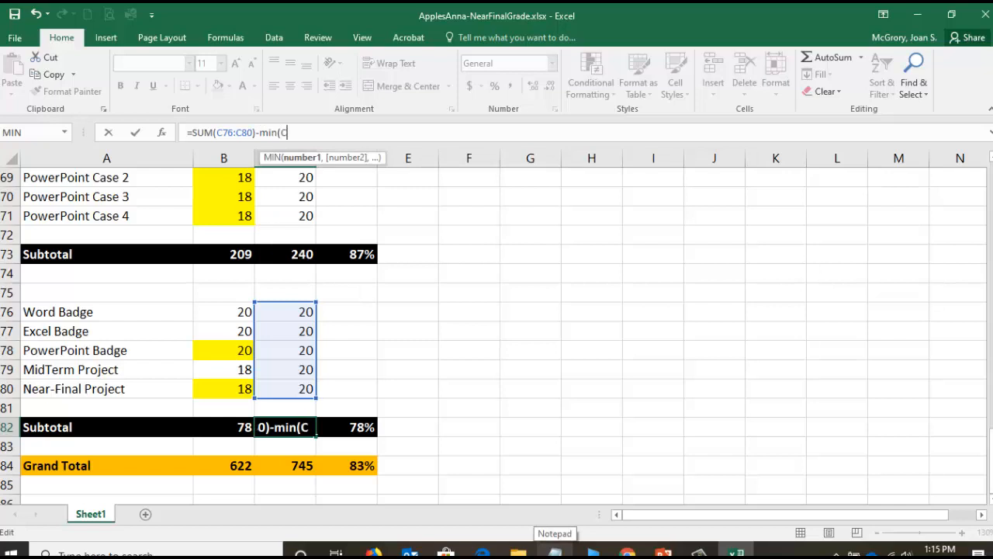
type(":C80)")
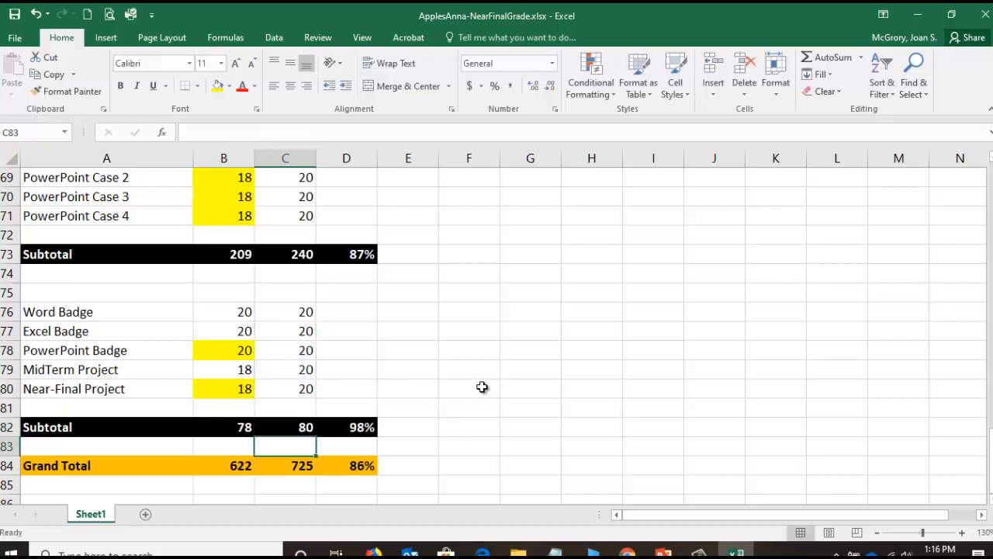
left_click_drag(304, 315, 304, 390)
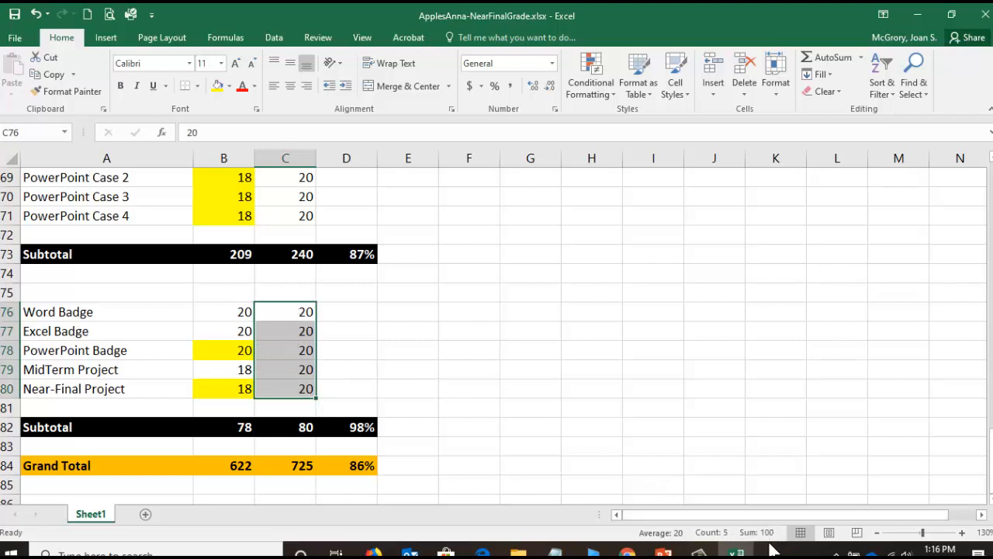
left_click(299, 429)
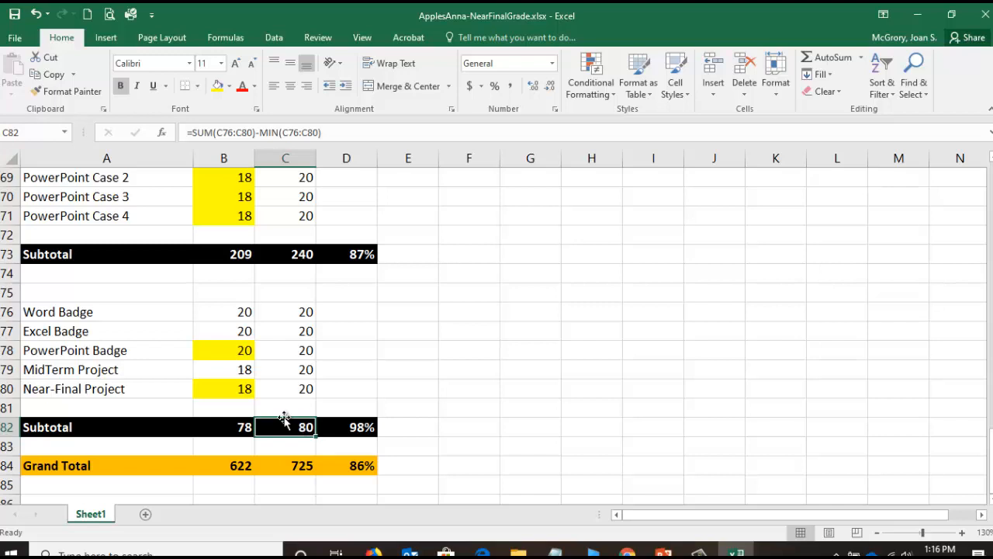
- Drop the lowest case score from the earned-points subtotal in B73 with =SUM(B60:B71)-MIN(B60:B71)
scroll(284, 419, "up", 1)
scroll(284, 419, "up", 2)
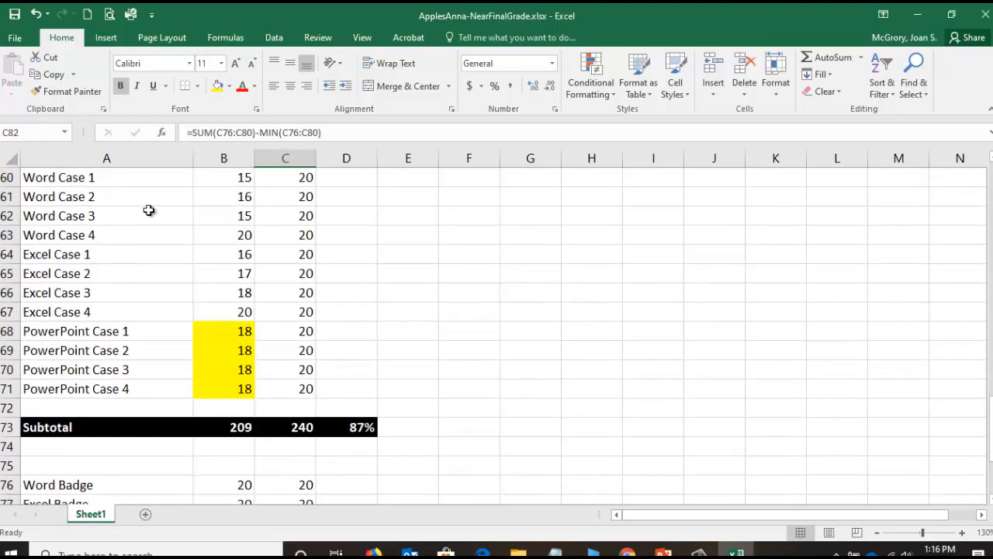
left_click(237, 423)
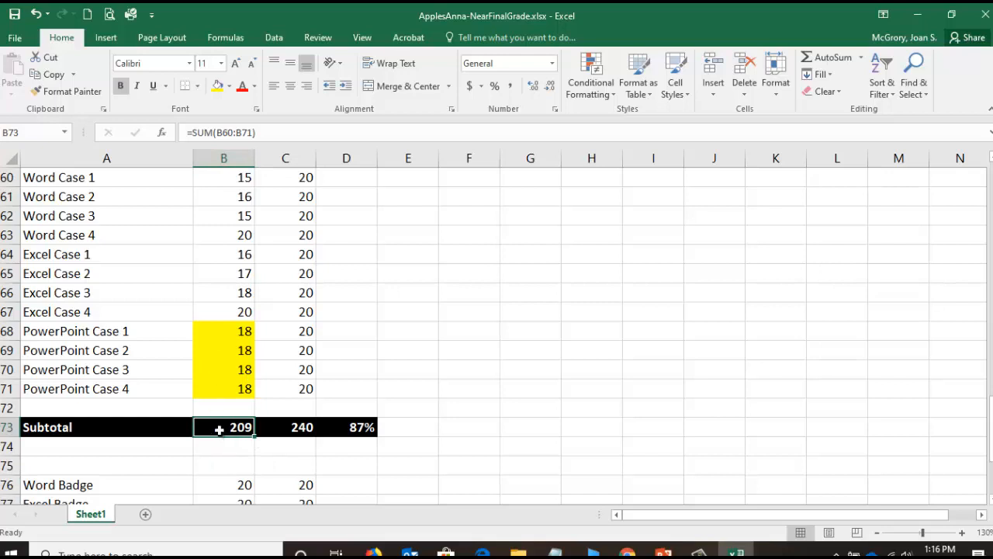
left_click(266, 132)
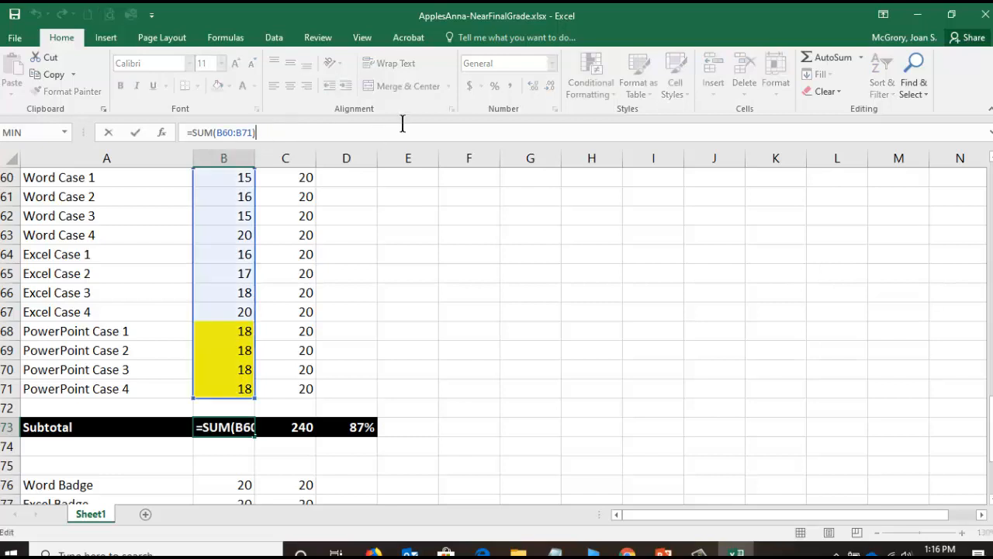
type("-")
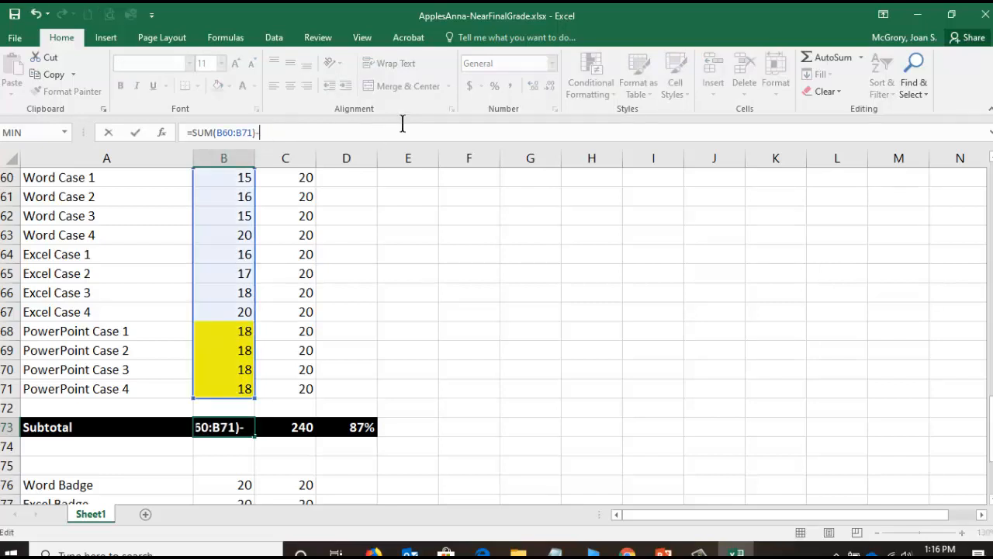
type("min(")
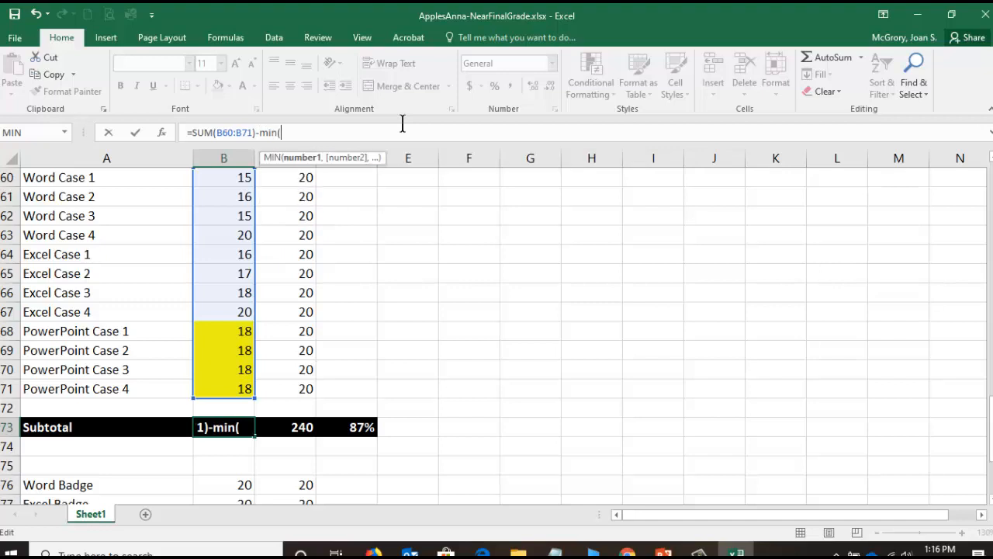
type("B60")
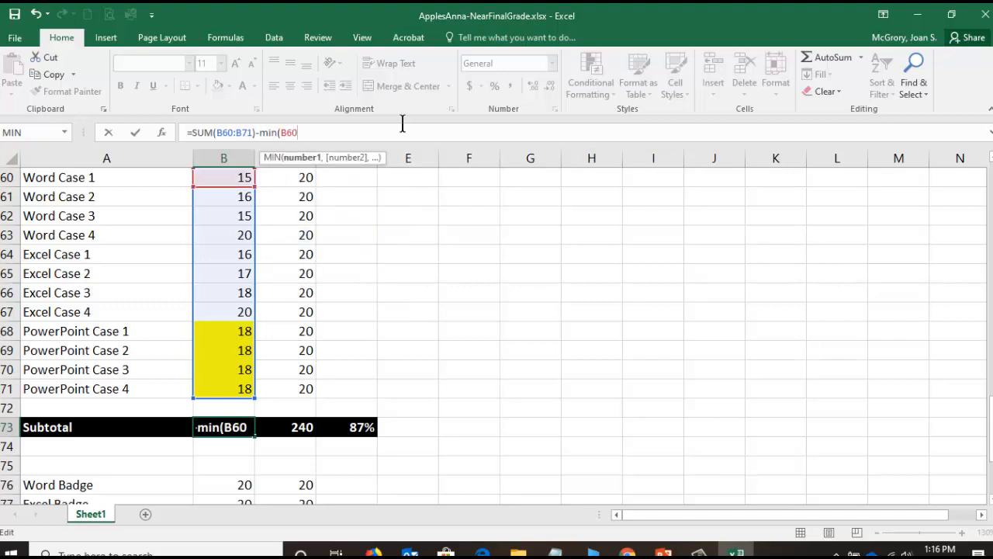
type(":B71")
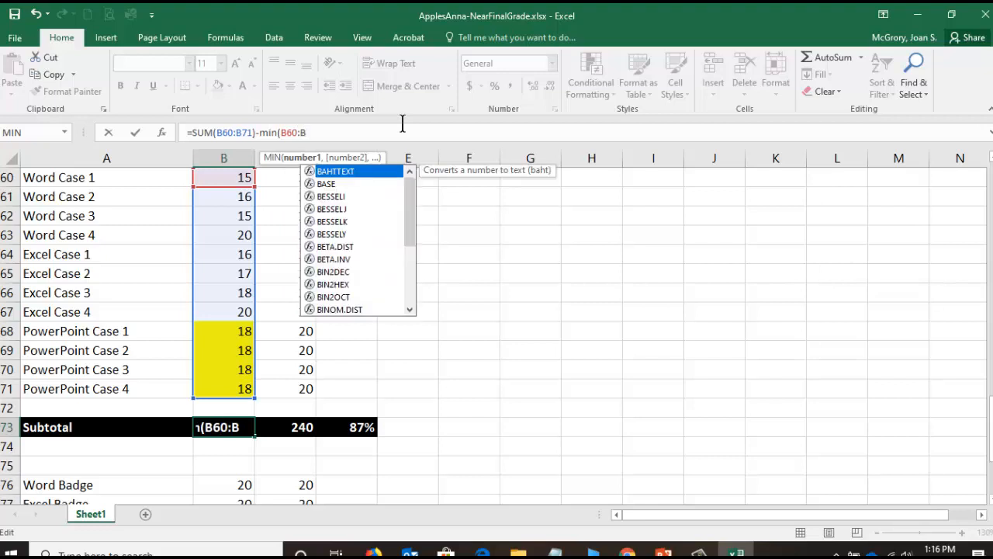
type(")")
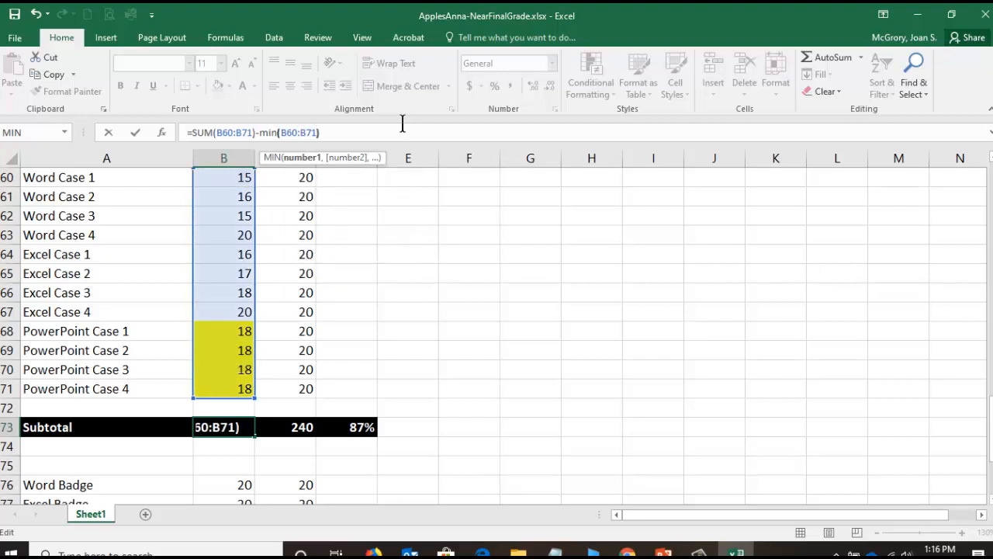
key("Return")
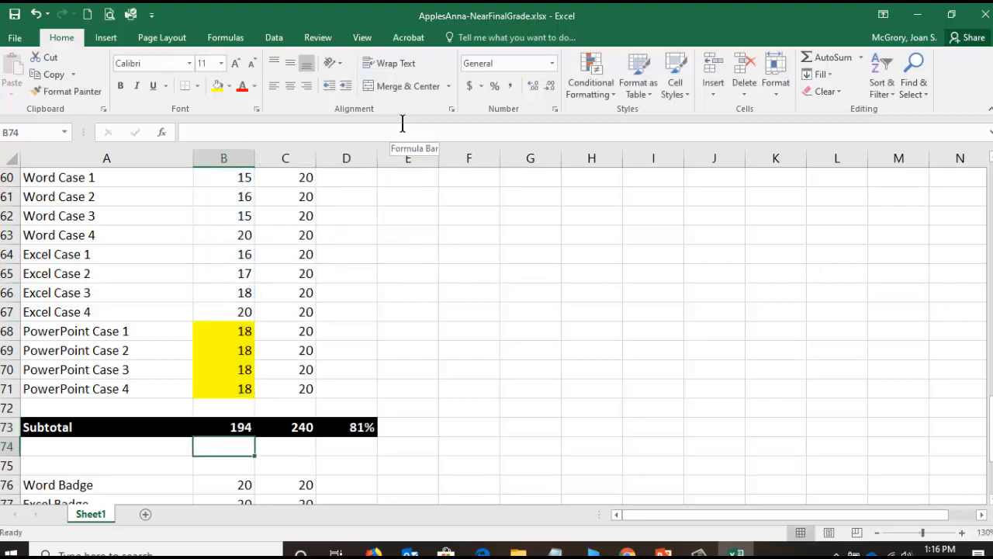
- Compare the sum of the case scores in B60:B71 with the subtotal formula in B73
key("Up")
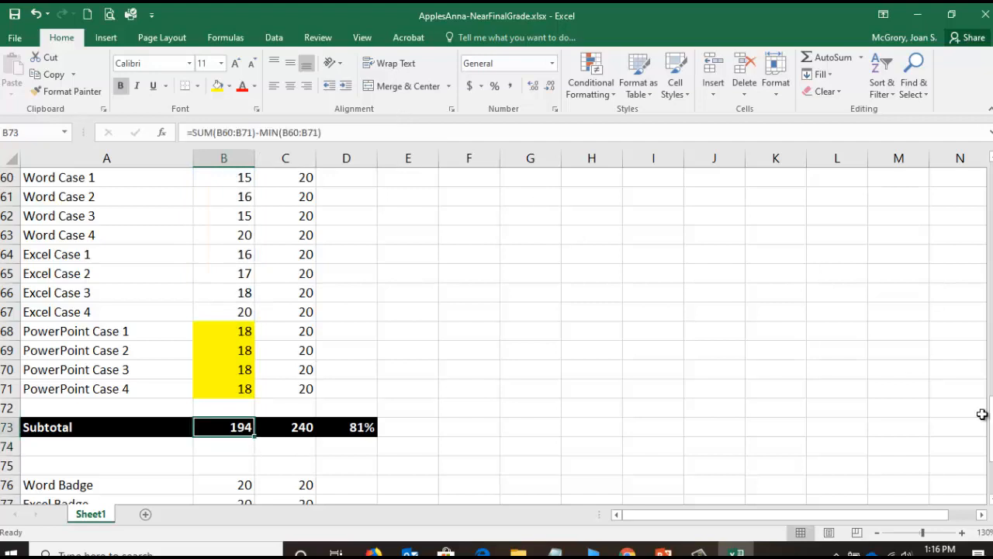
left_click_drag(991, 427, 991, 423)
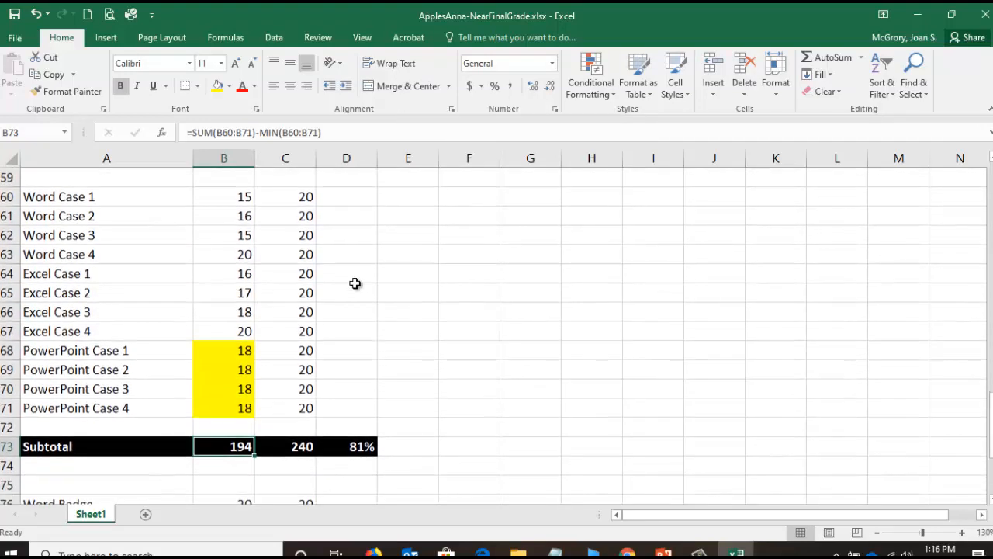
left_click_drag(240, 201, 249, 406)
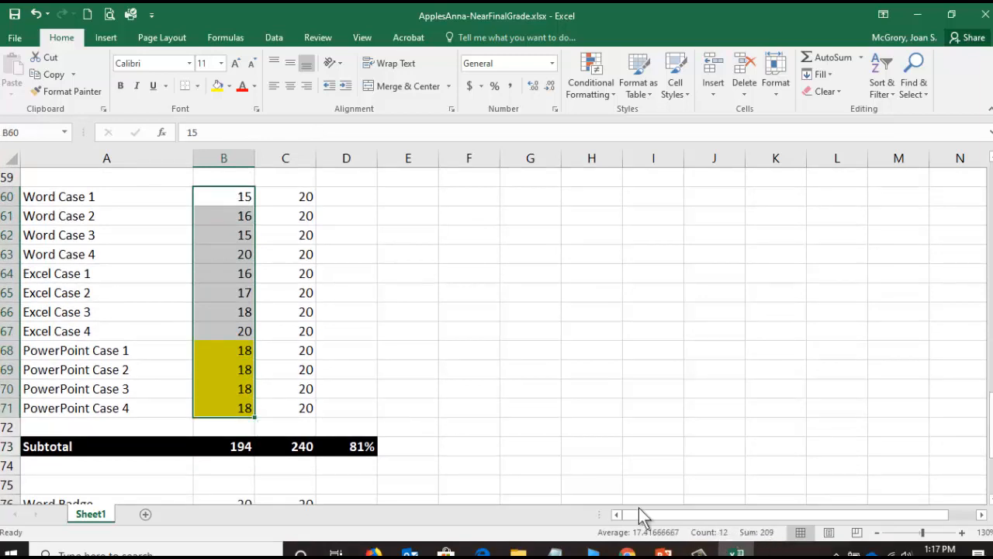
left_click(241, 447)
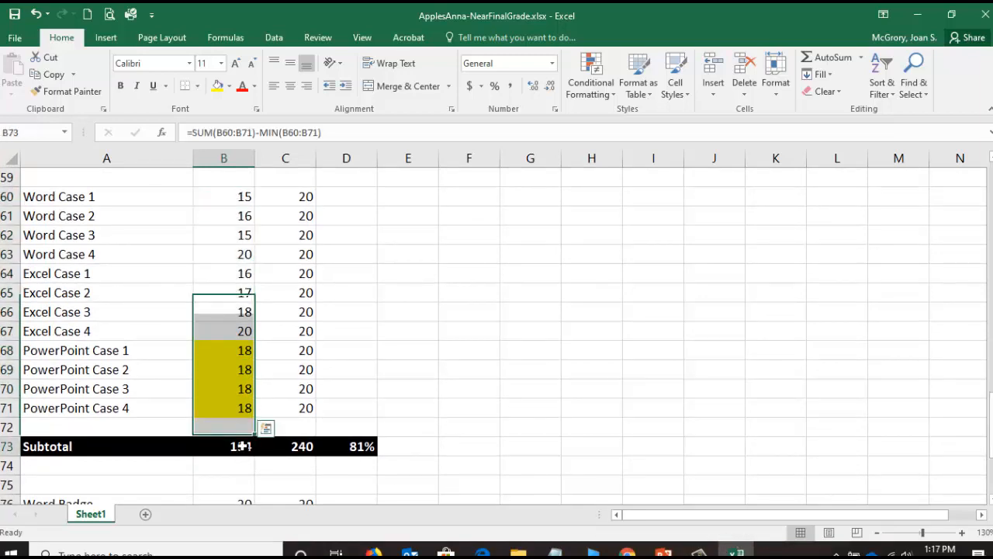
- Drop one case's points from the possible-points subtotal in C73 with =SUM(C60:C71)-MIN(C60:C71)
left_click(303, 446)
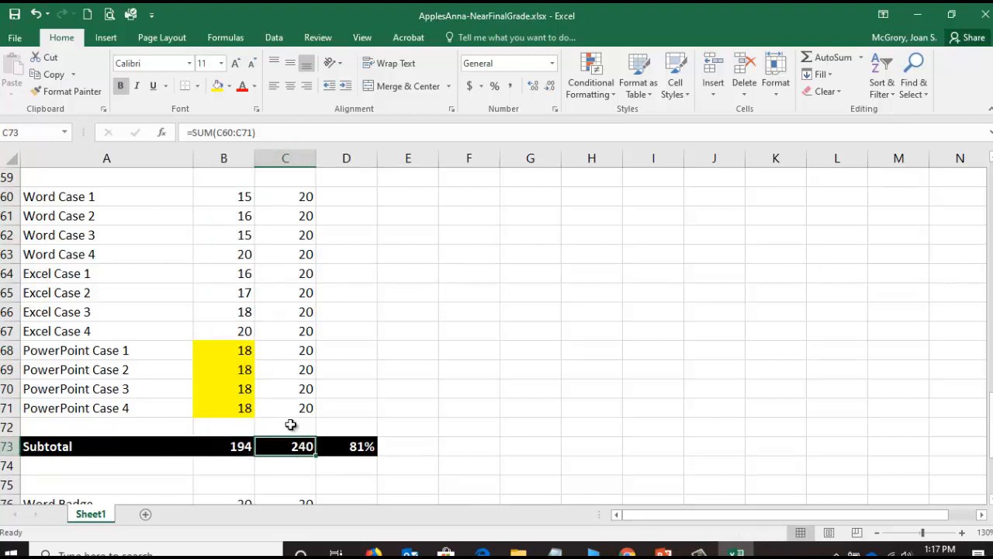
left_click(262, 132)
type("-")
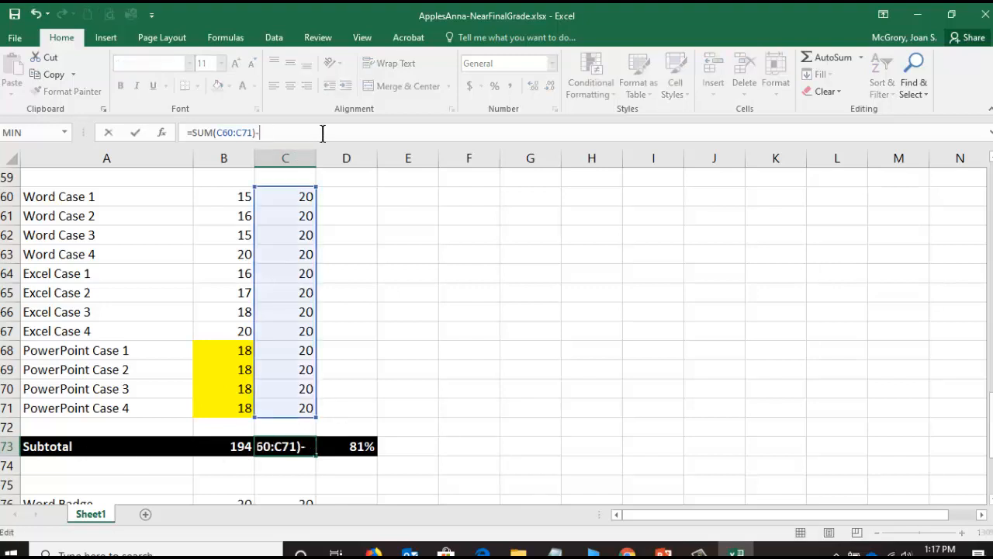
type("min(")
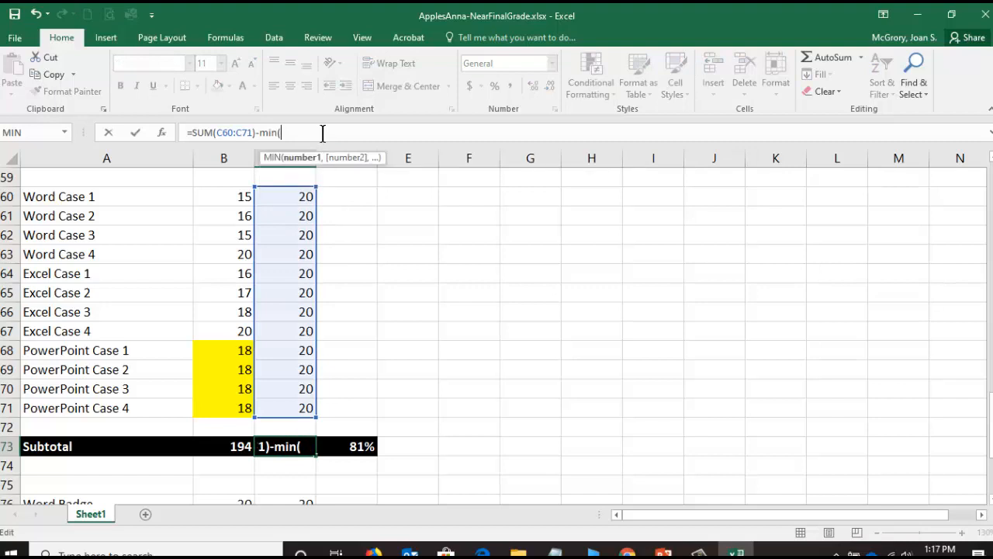
type("C60:")
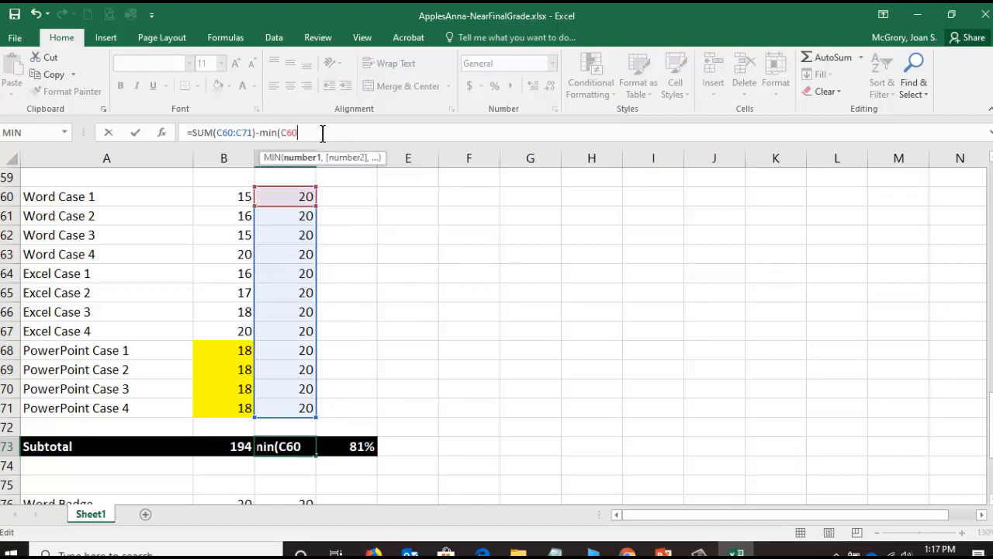
type("C71)")
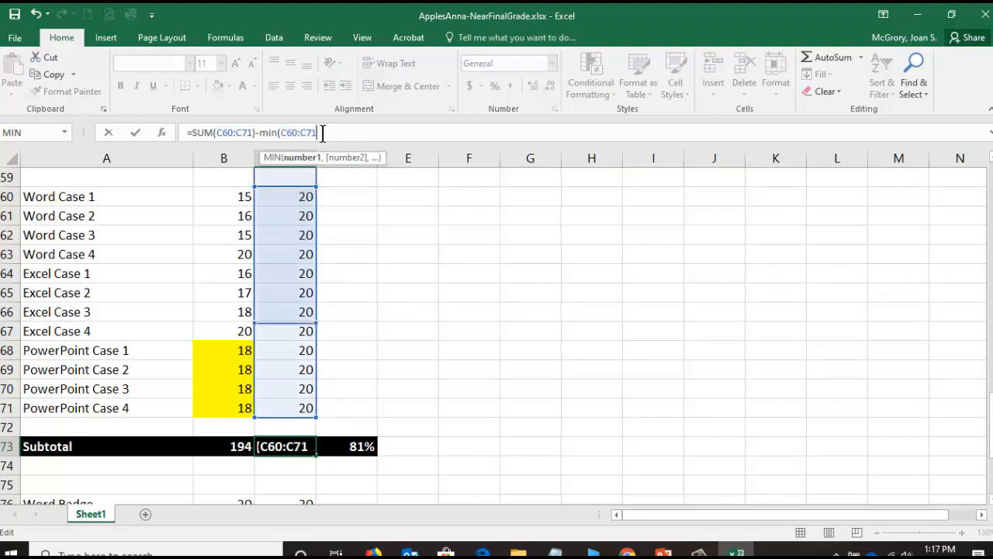
key("Return")
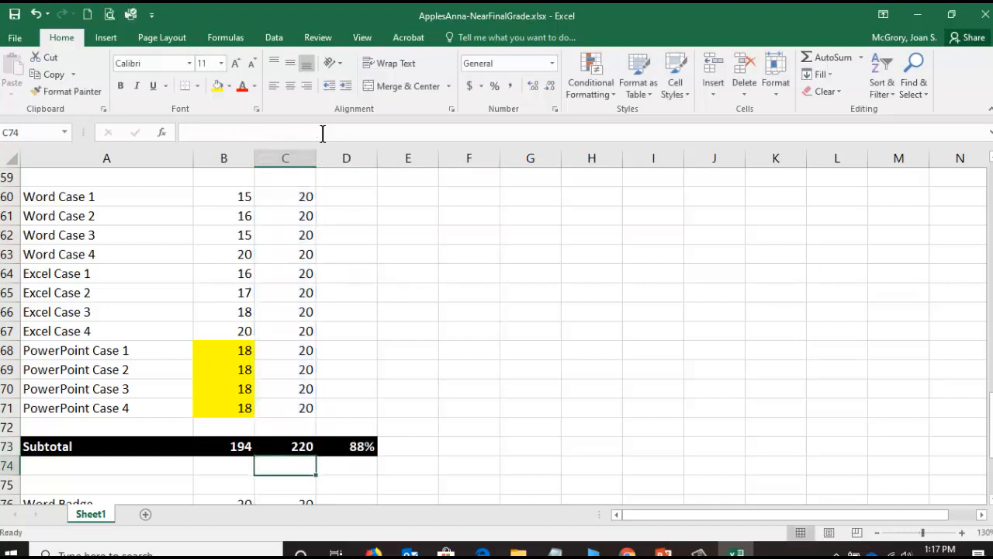
- Review the subtotal formula in C73 against the sum of the possible case points in C60:C71
left_click(294, 447)
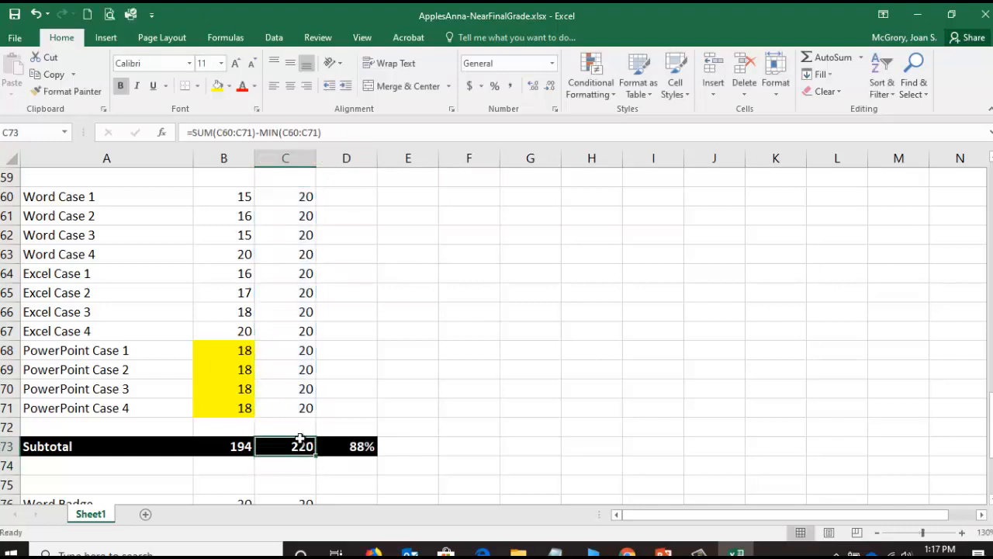
left_click(292, 131)
key("Escape")
left_click_drag(304, 195, 304, 403)
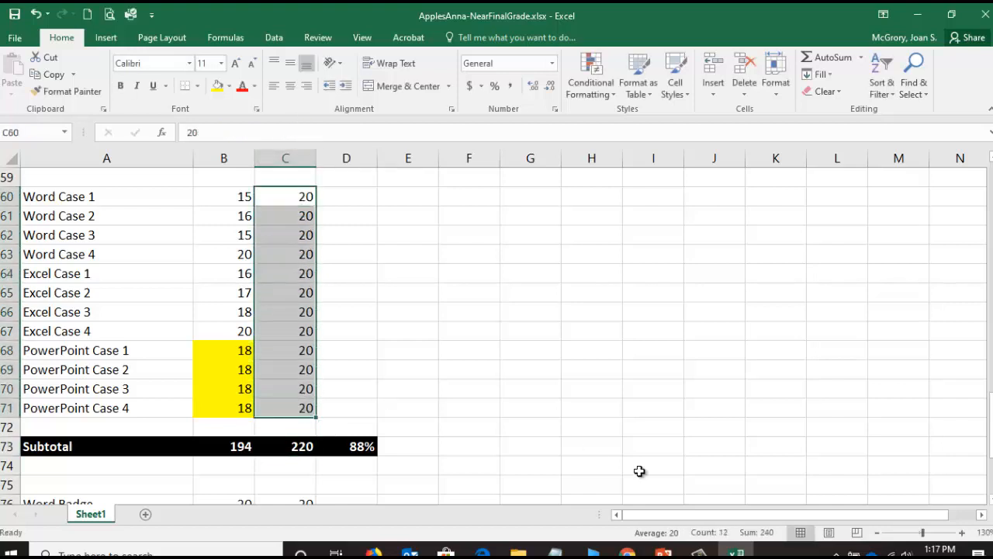
left_click(305, 354)
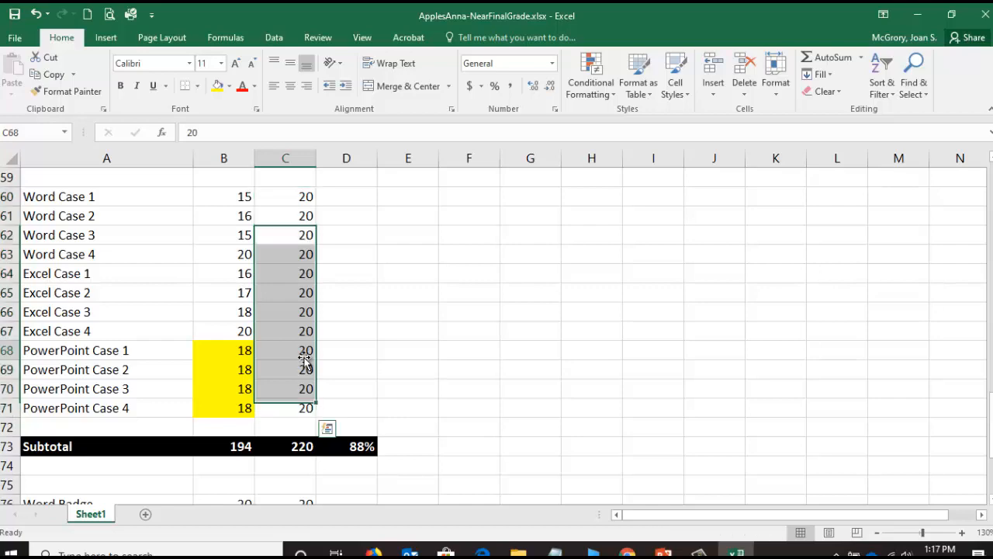
- Drop the lowest simulation score from the earned-points subtotal in B57 with =SUM(B44:B55)-MIN(B44:B55)
left_click_drag(990, 415, 990, 409)
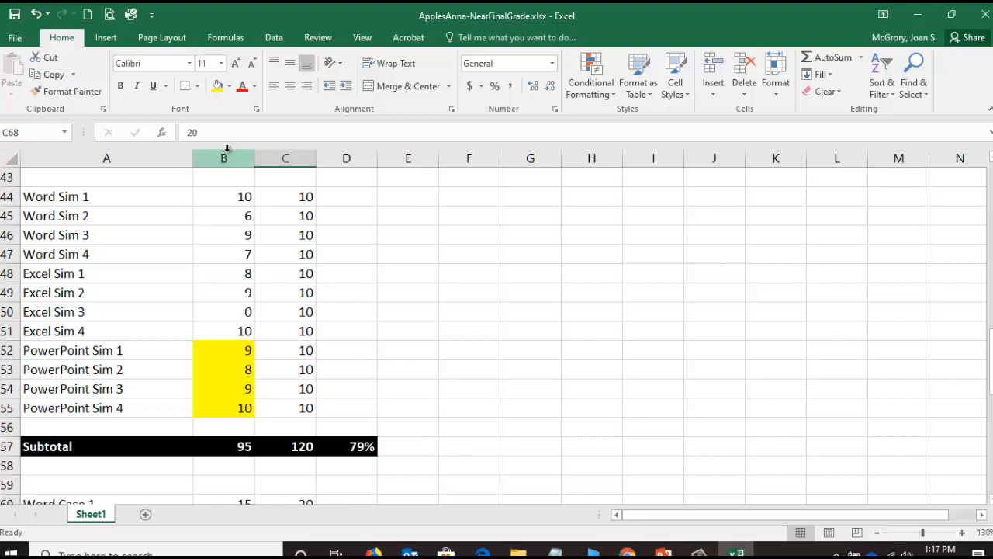
left_click(232, 442)
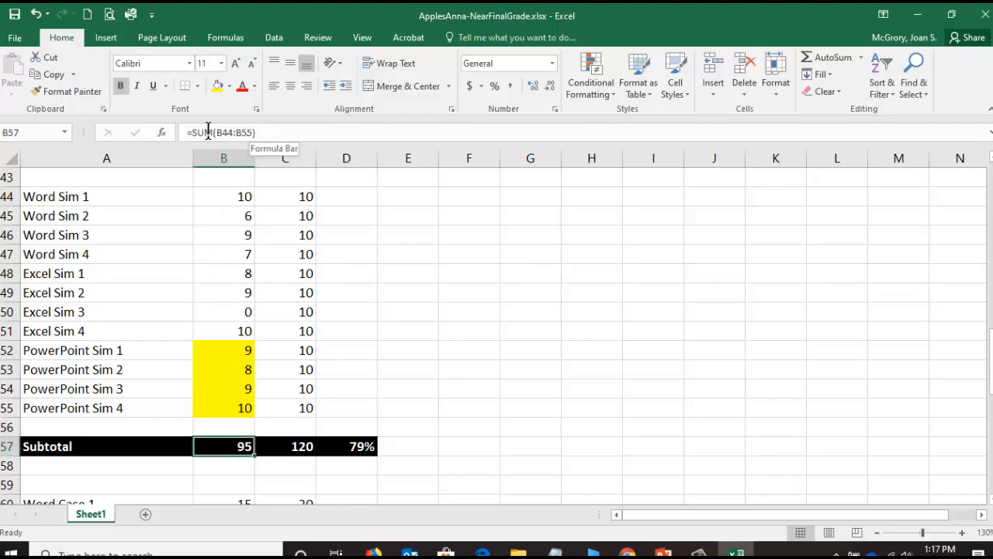
left_click(260, 132)
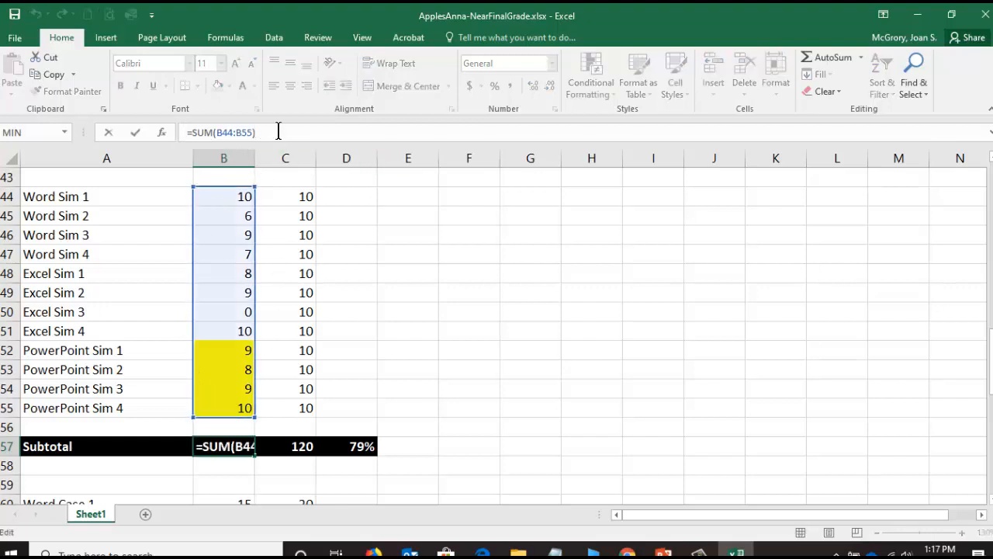
type("-min")
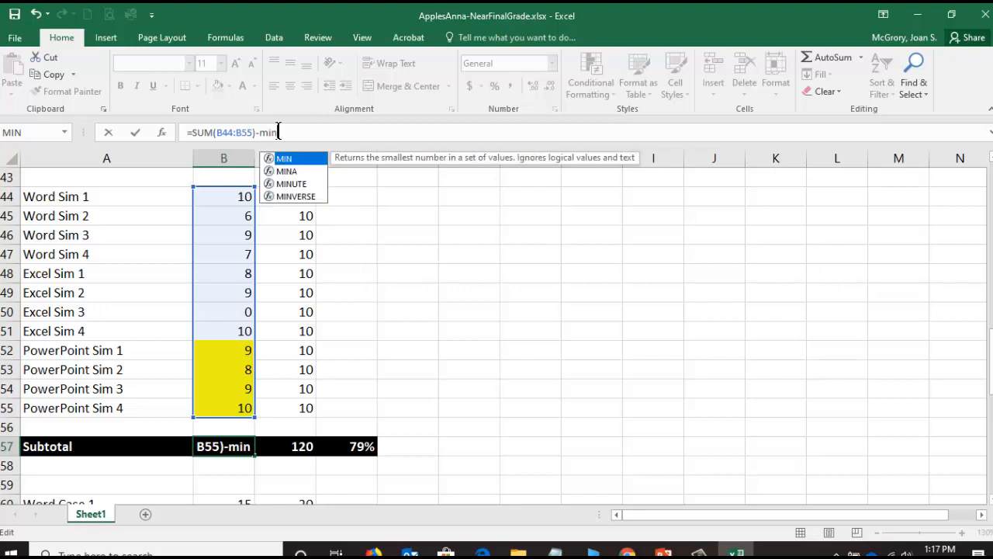
type("(")
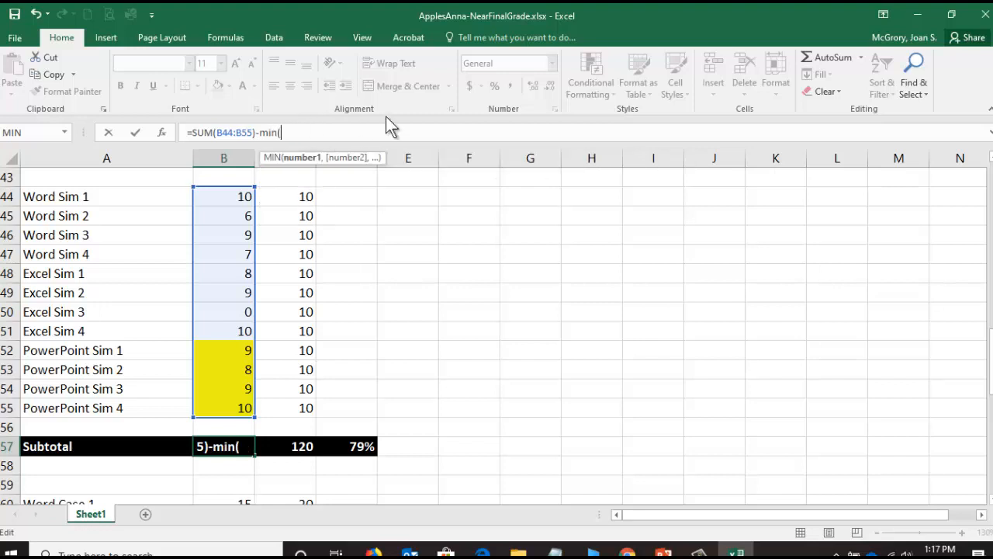
type("B44")
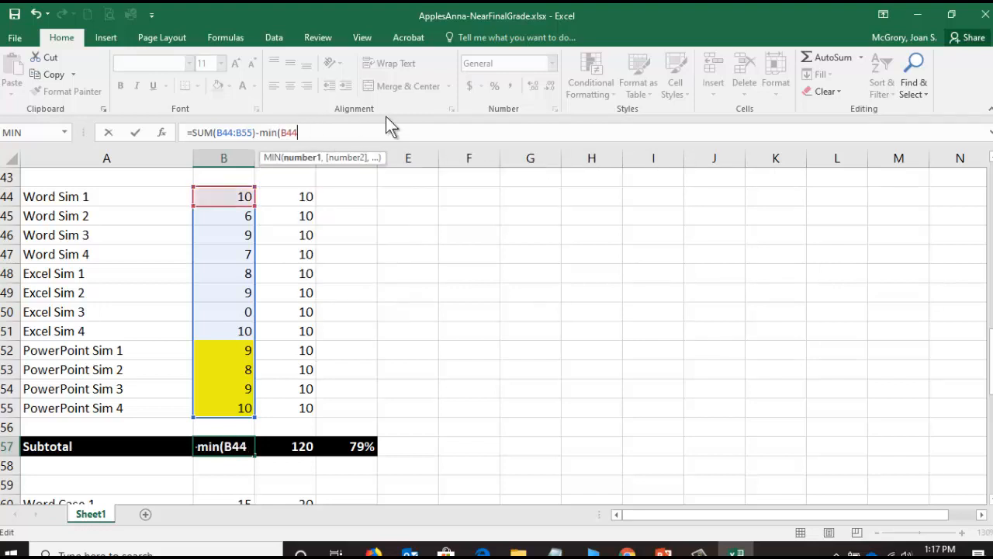
type(":B55)")
key("Return")
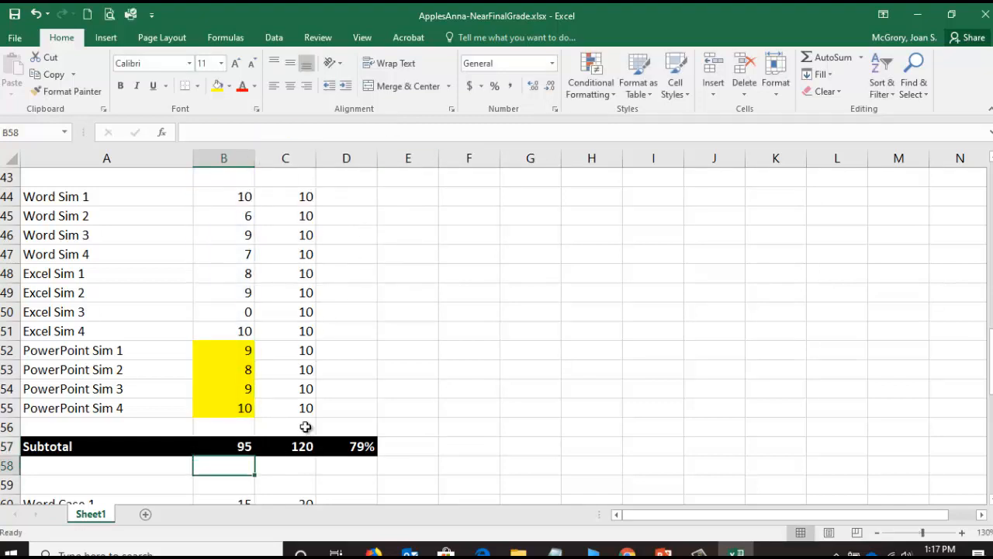
- Copy the simulation subtotal formula from B57 to the possible-points subtotal in C57 and compare the two formulas
left_click(227, 447)
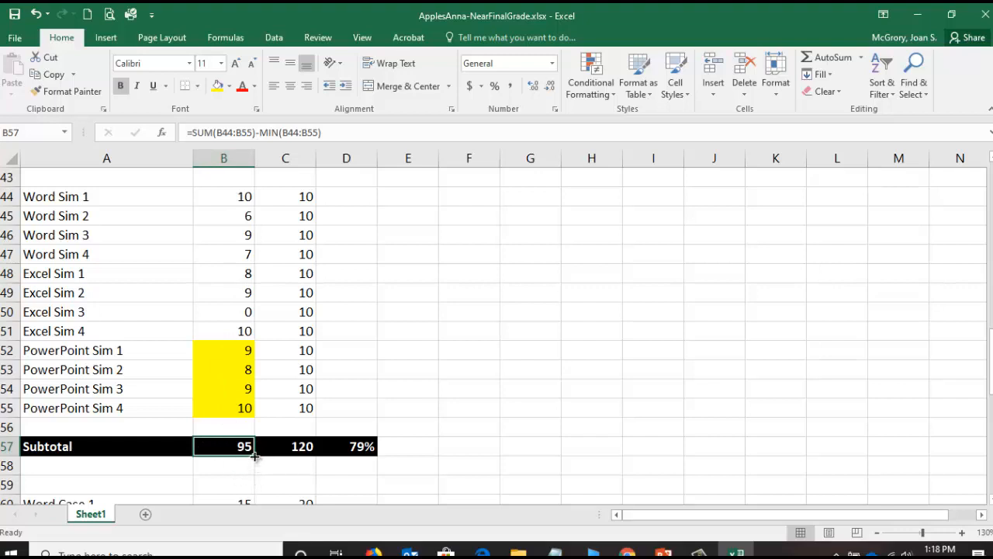
left_click_drag(254, 456, 314, 458)
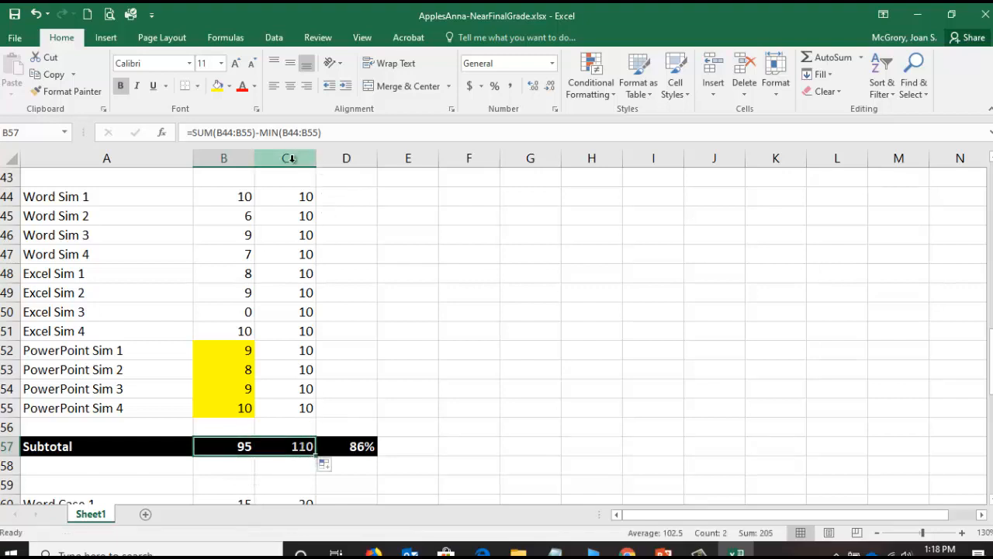
left_click(283, 447)
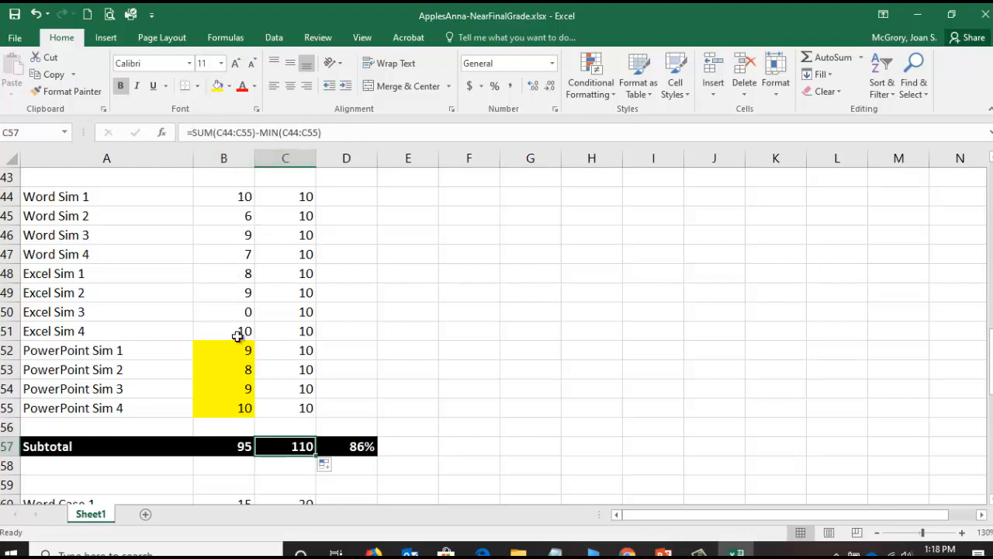
left_click(226, 445)
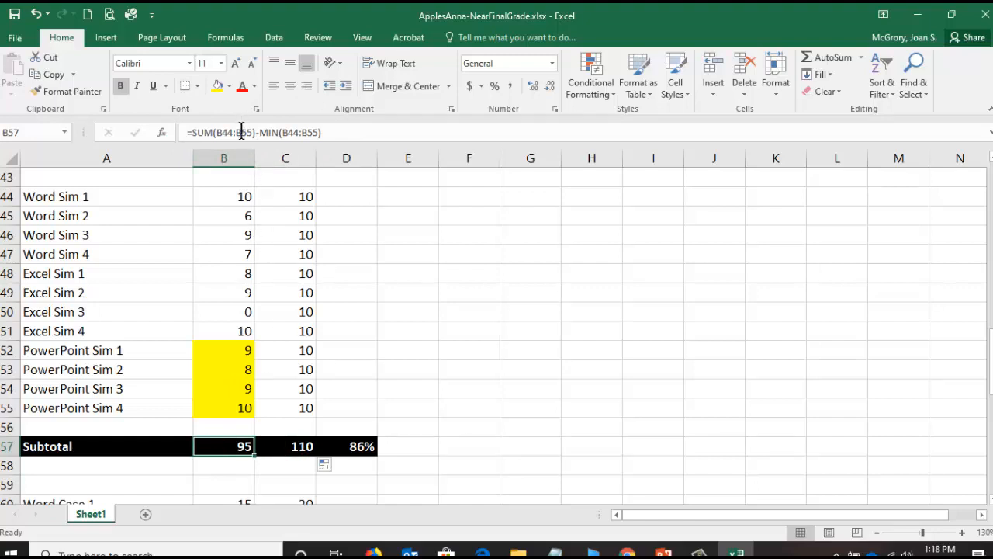
left_click(290, 448)
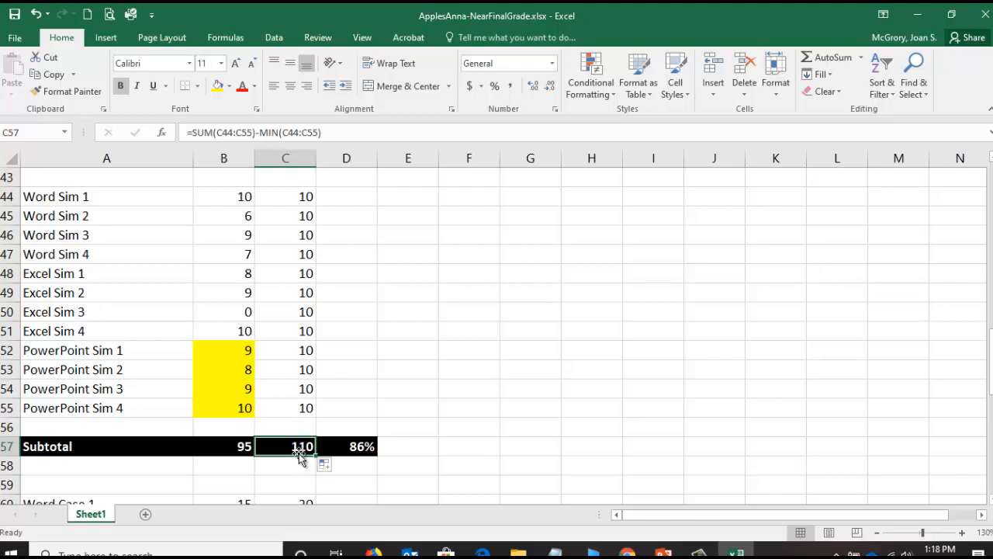
left_click(239, 448)
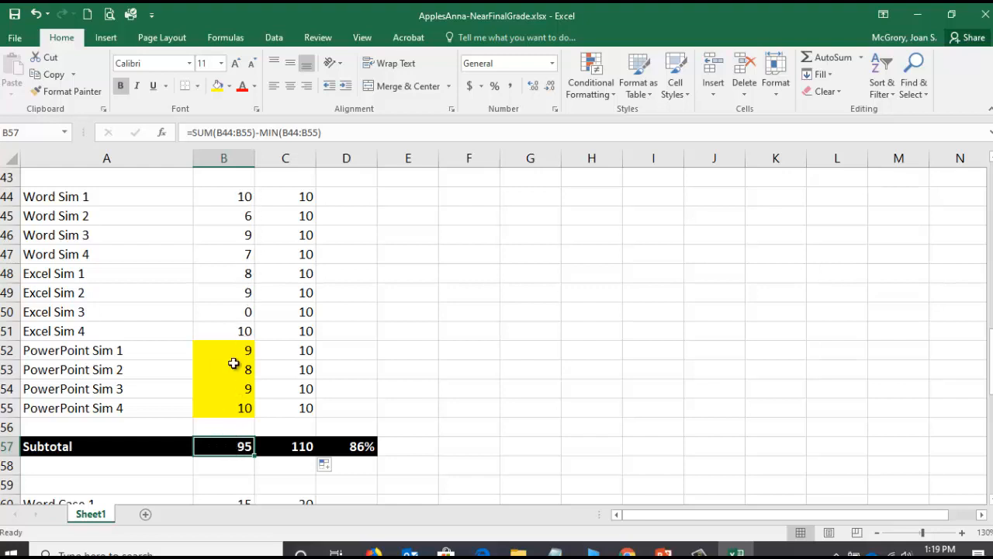
left_click(303, 446)
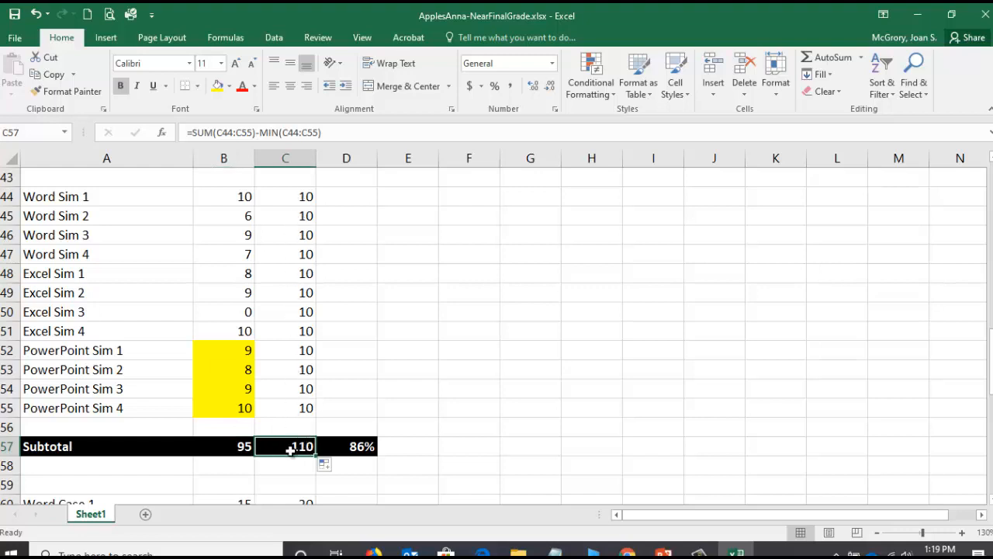
left_click(236, 449)
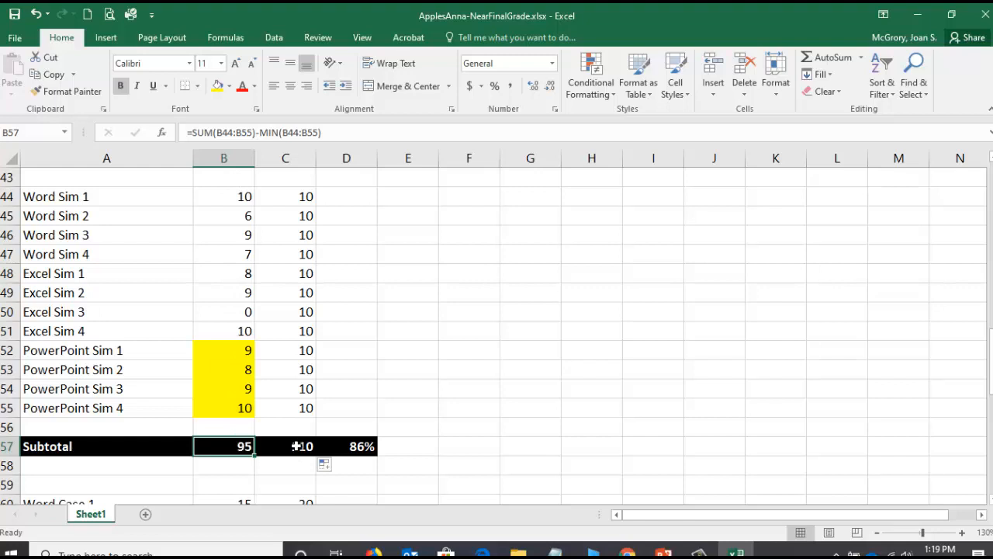
left_click(297, 446)
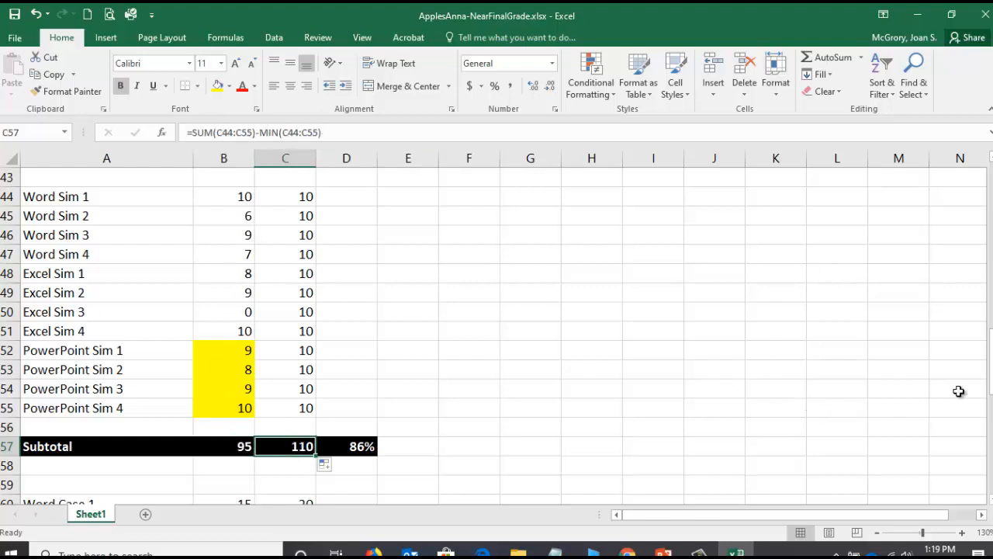
- Drop the lowest in-class score from the earned-points subtotal in B41 with =SUM(B28:B39)-MIN(B28:B39)
scroll(989, 363, "up", 5)
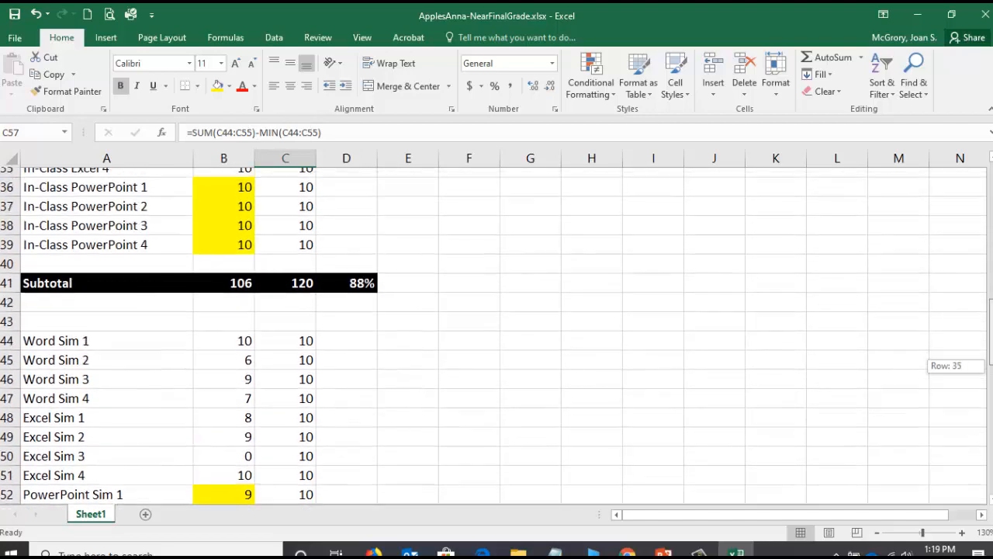
left_click_drag(992, 306, 991, 298)
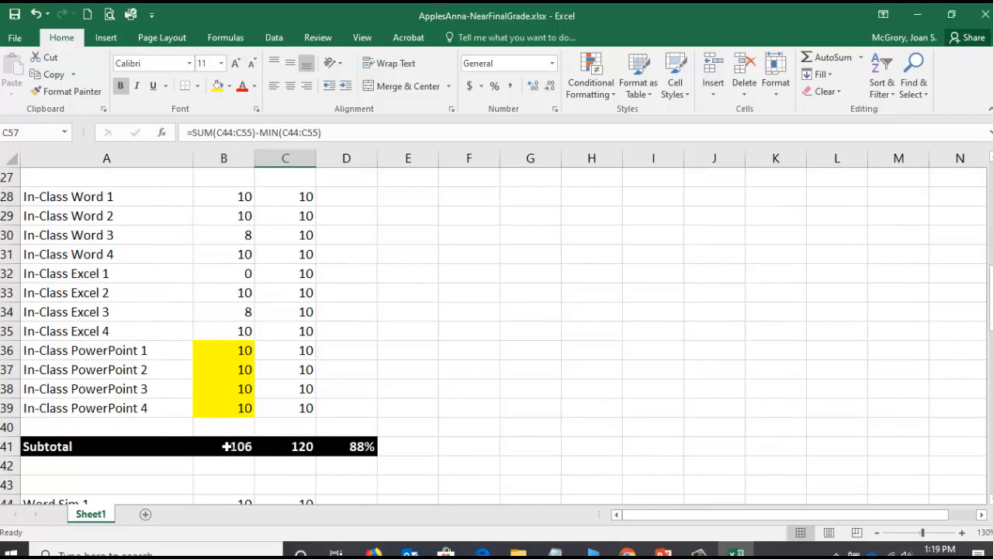
left_click(230, 447)
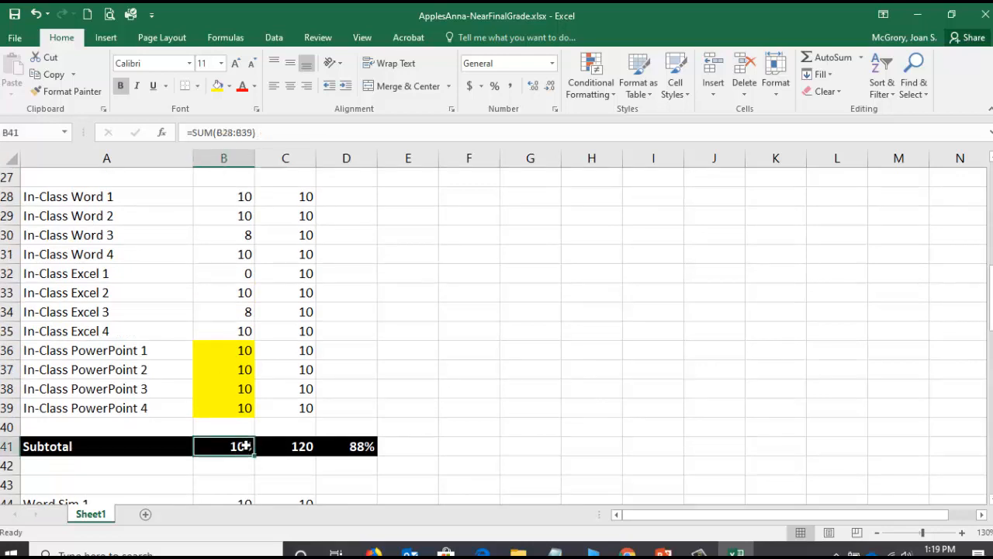
left_click(277, 132)
type("-min")
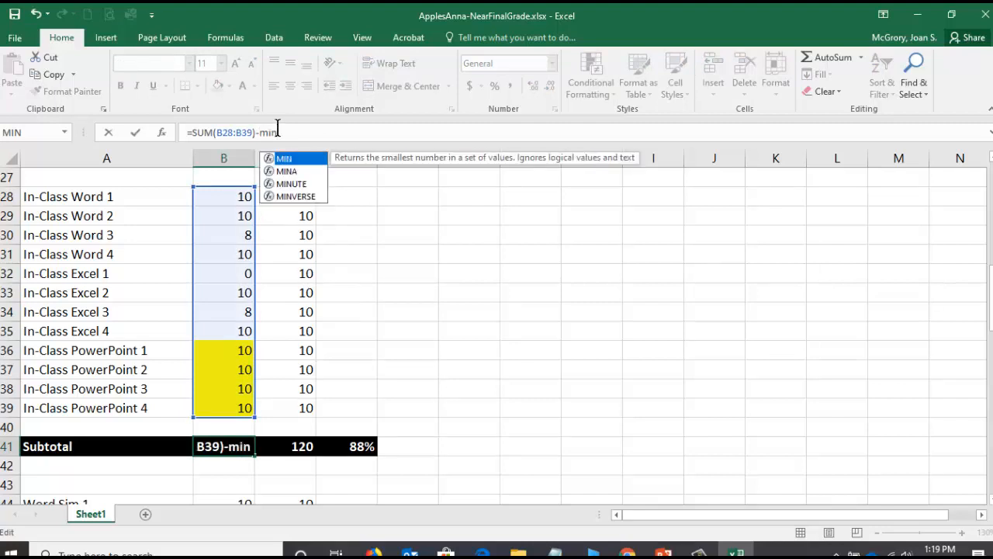
type("(B28")
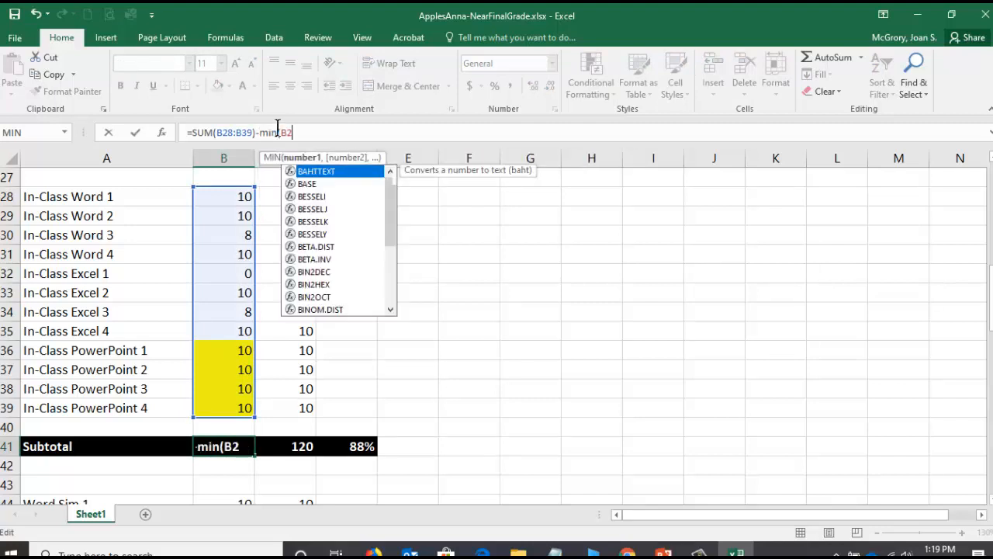
type(":B39")
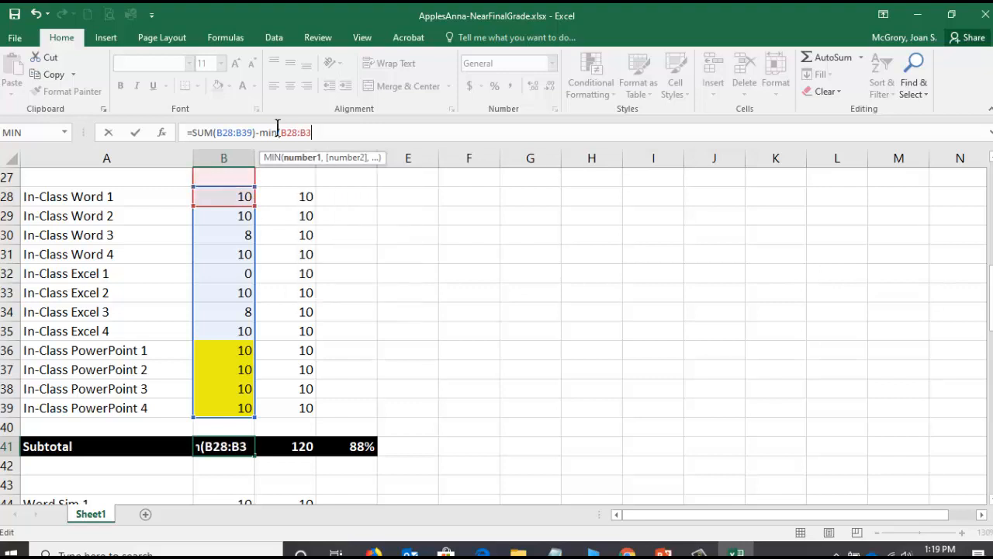
type(")")
key("Return")
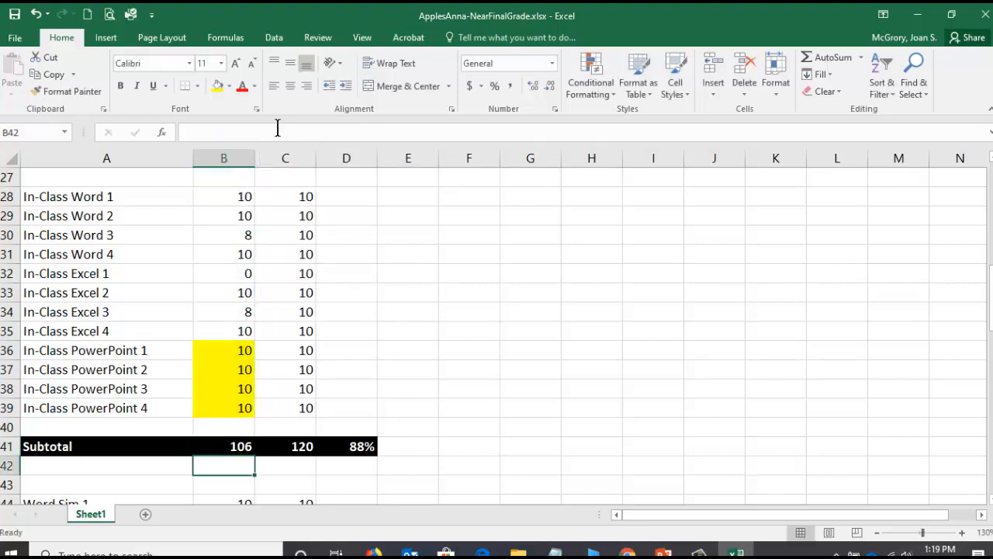
- Copy the in-class subtotal formula from B41 to the possible-points subtotal in C41 and check the copied formula
left_click(229, 447)
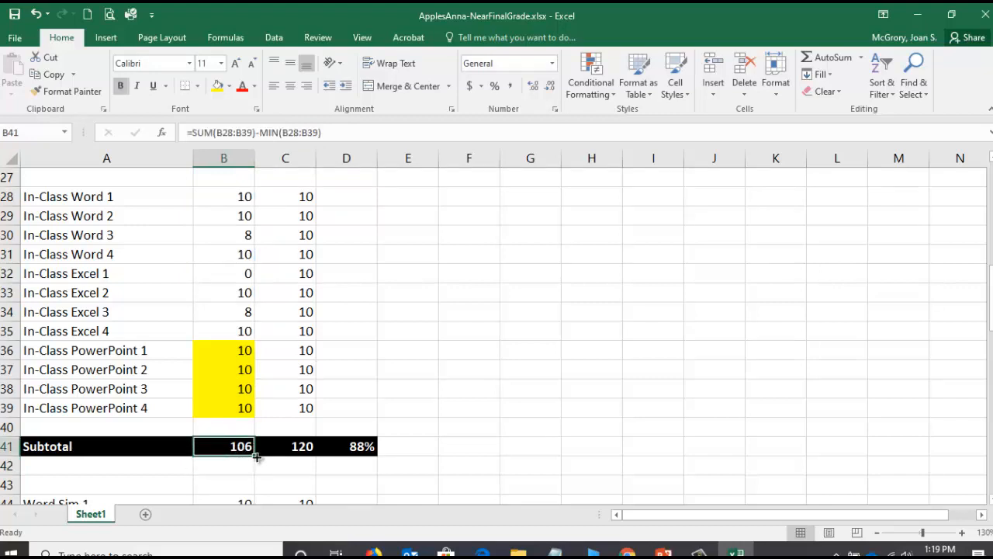
left_click_drag(256, 457, 314, 461)
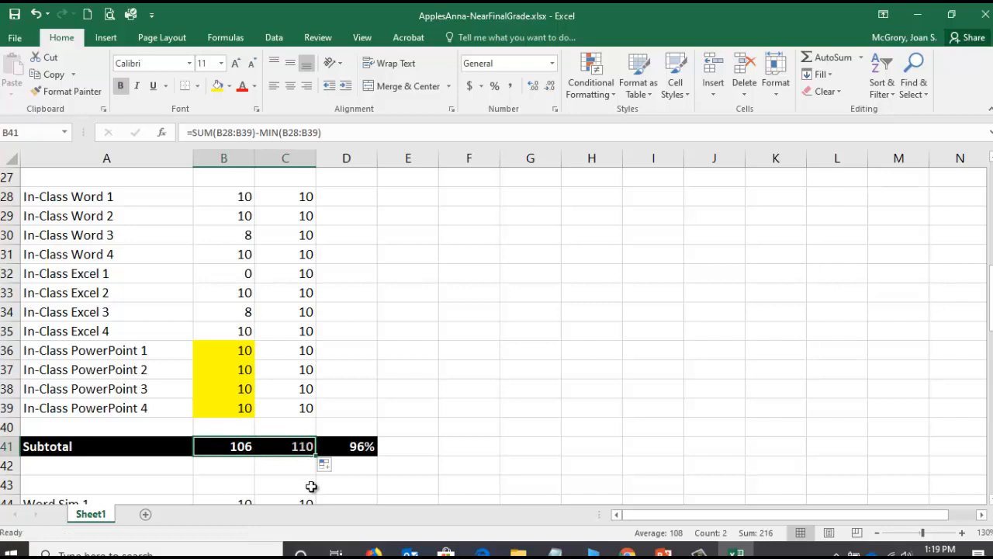
left_click(289, 451)
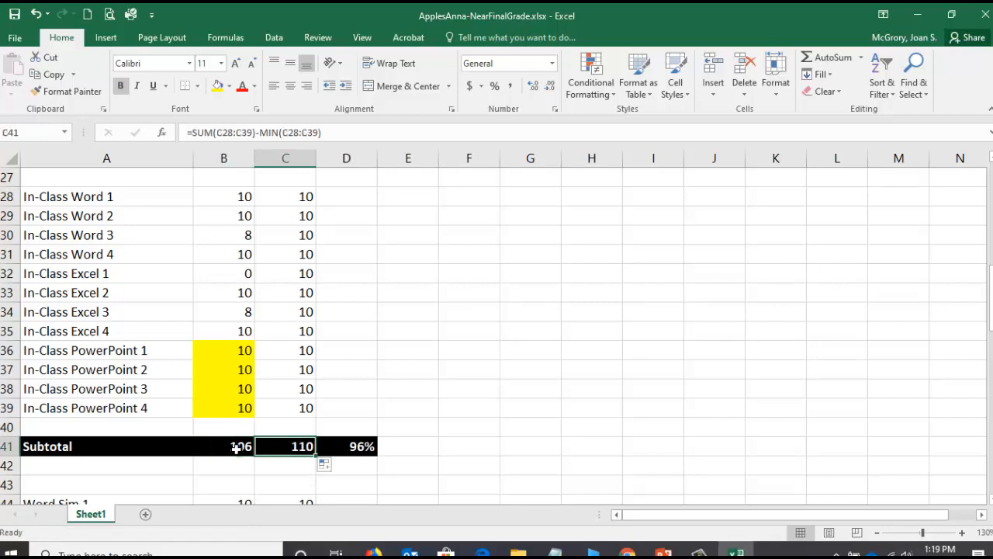
left_click_drag(237, 448, 284, 452)
- Drop the lowest quiz score from the subtotal in B25 with =SUM(B12:B23)-MIN(B12:B23) and copy the formula to C25
scroll(247, 450, "up", 1)
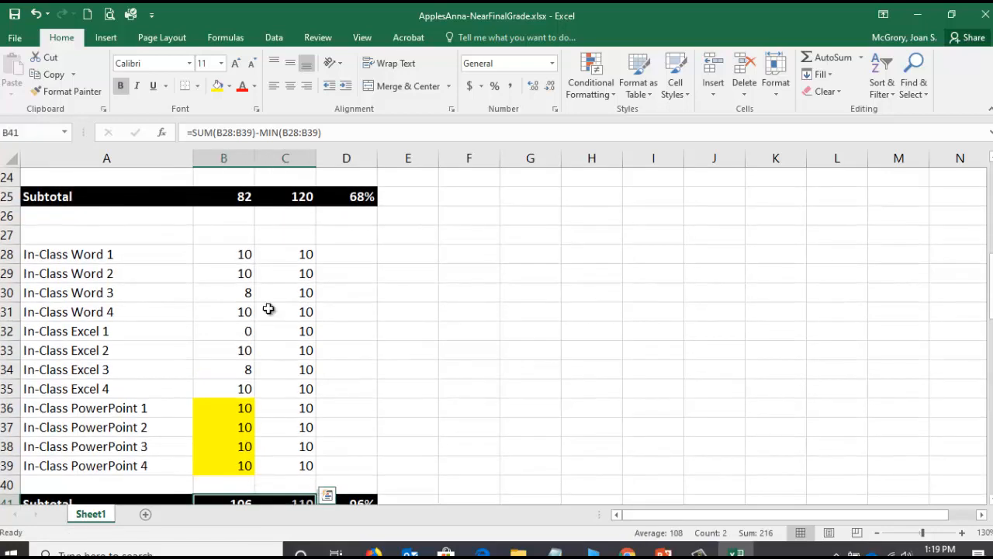
scroll(262, 295, "up", 1)
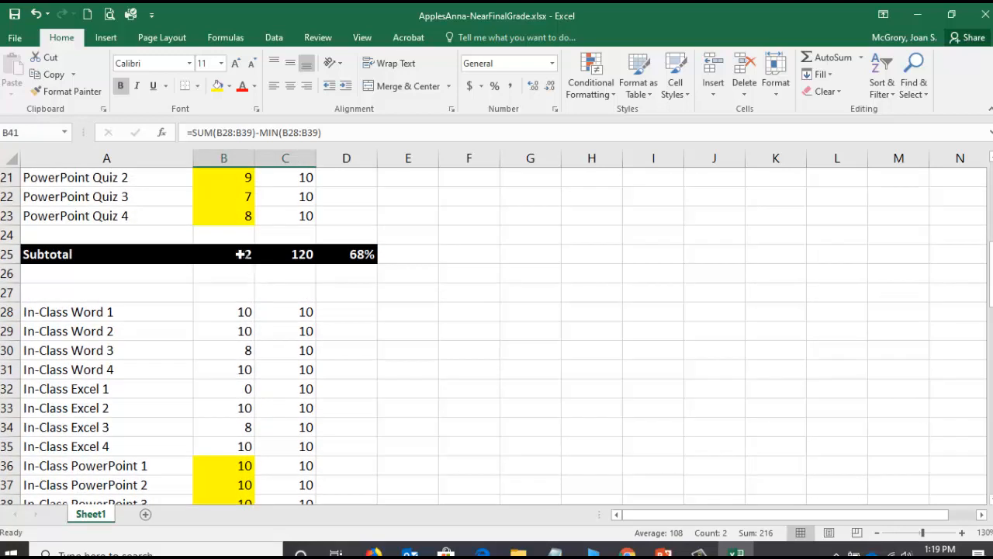
left_click(243, 254)
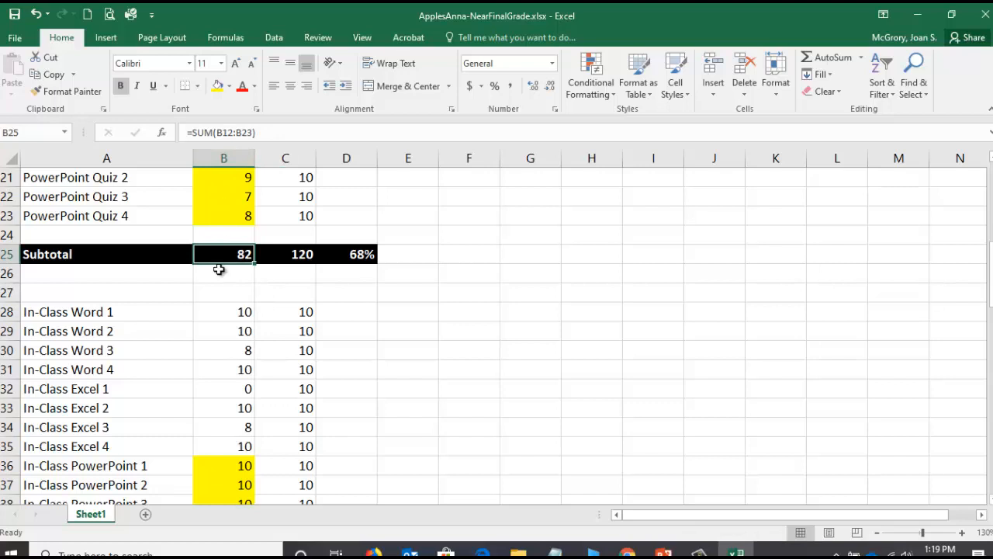
scroll(220, 304, "up", 1)
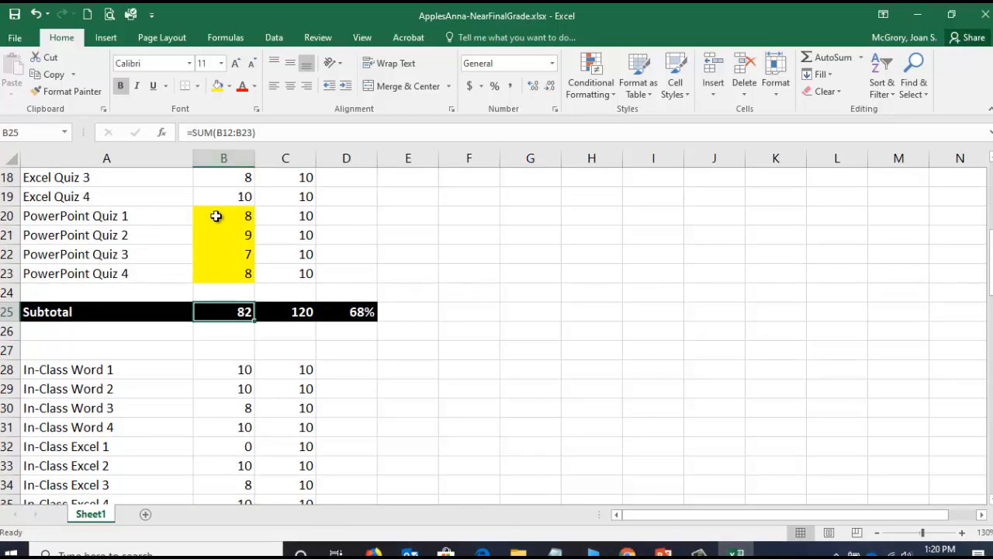
left_click(285, 130)
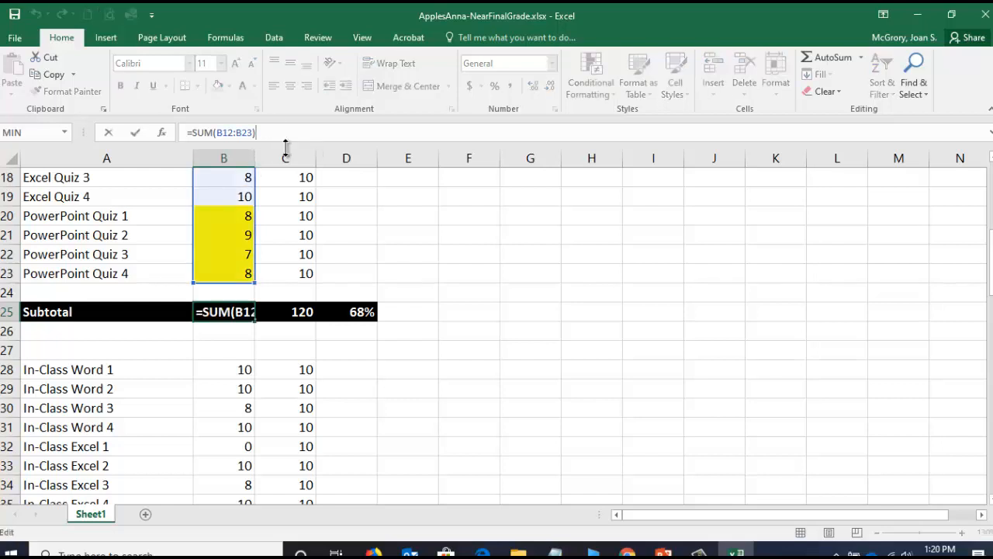
type("-min")
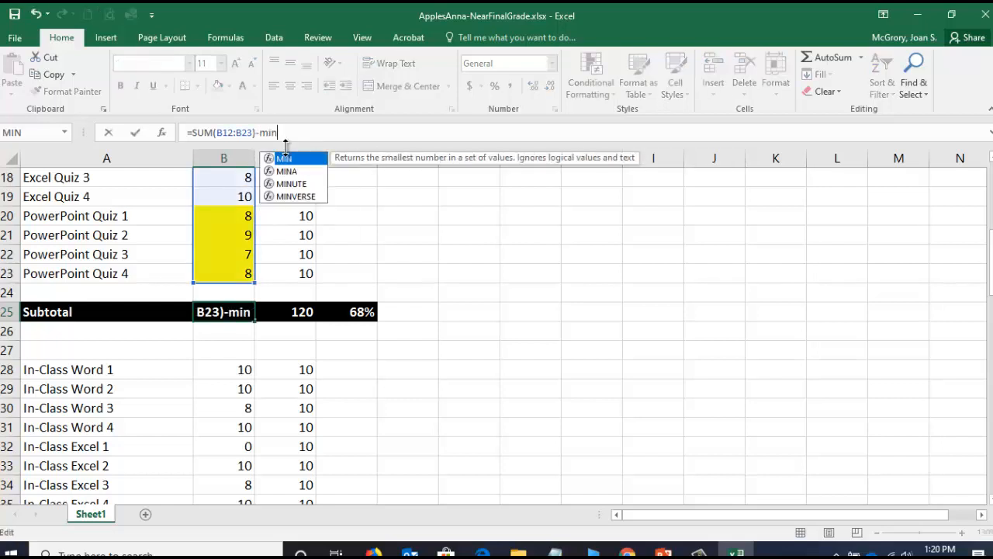
type("(b12:b23")
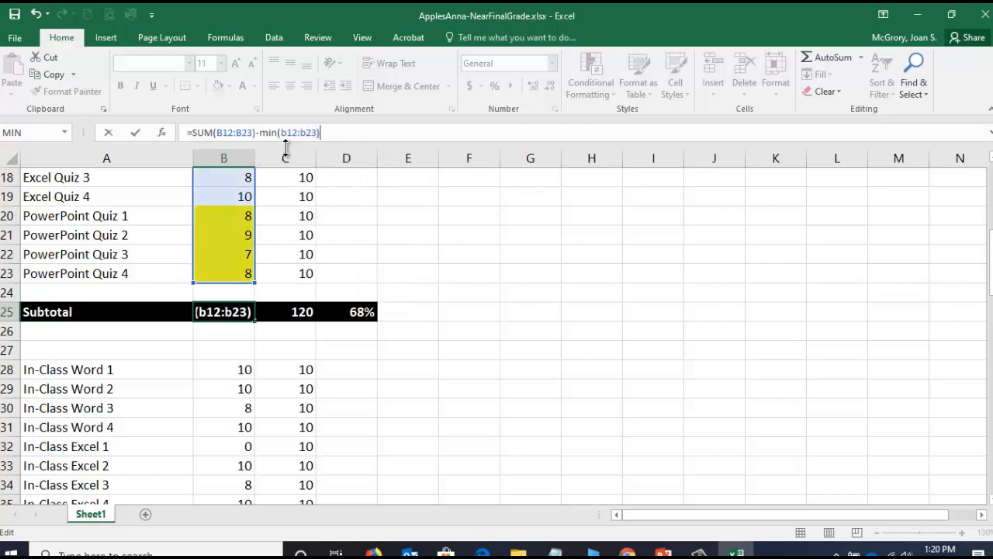
key("Return")
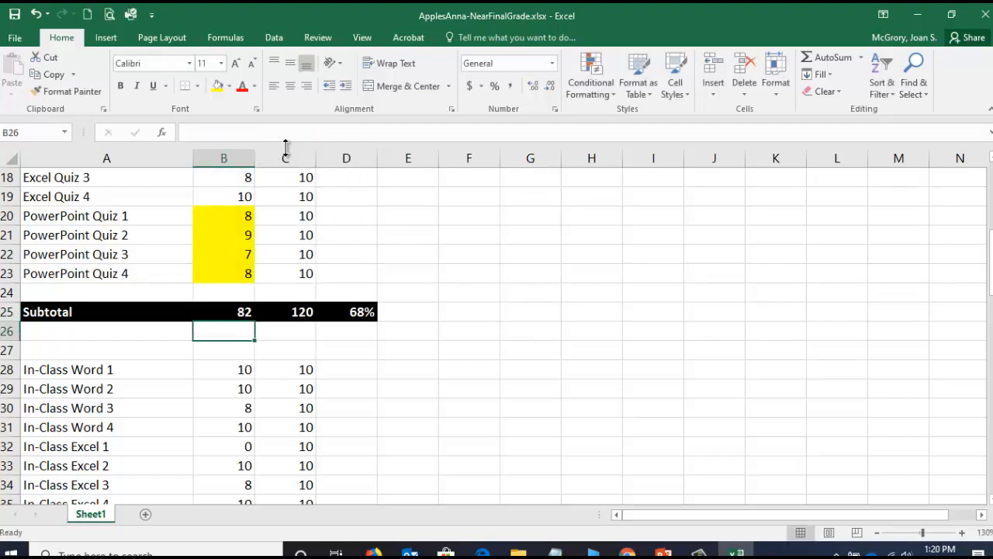
left_click(244, 315)
left_click_drag(254, 322, 308, 319)
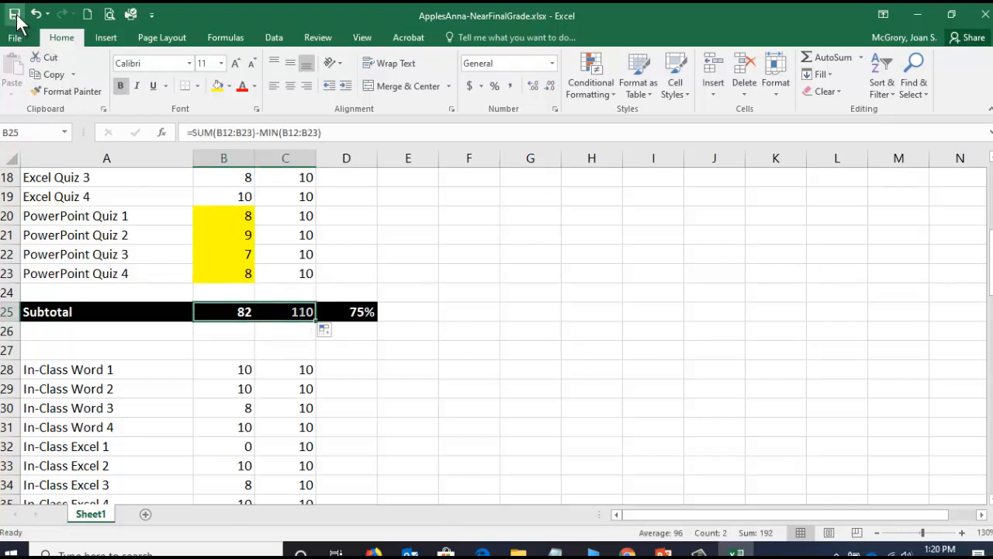
- Review the revised section subtotals, the grand total row and its percentage formula in D84
scroll(276, 292, "up", 5)
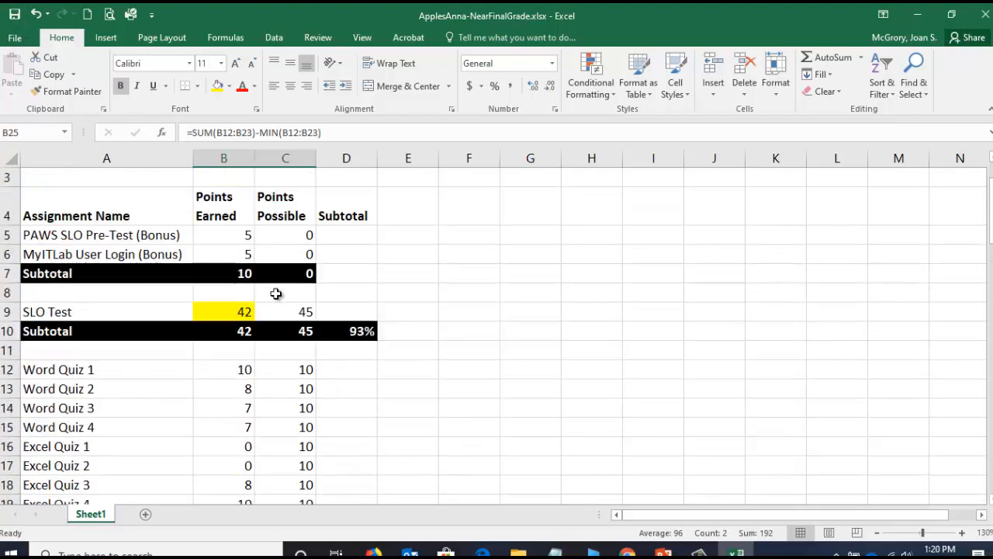
scroll(248, 329, "down", 4)
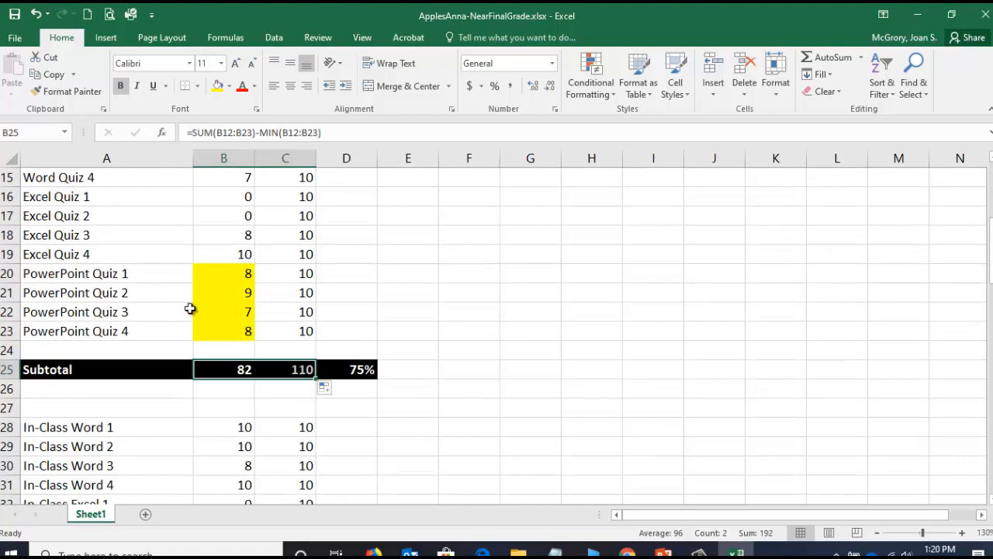
scroll(246, 330, "up", 1)
scroll(78, 311, "up", 3)
scroll(144, 291, "up", 1)
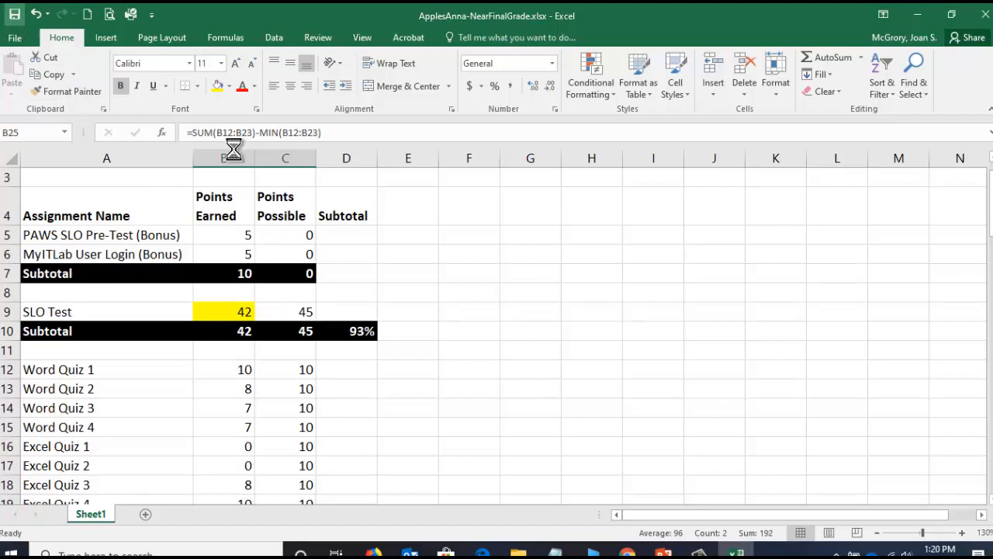
left_click_drag(991, 194, 990, 454)
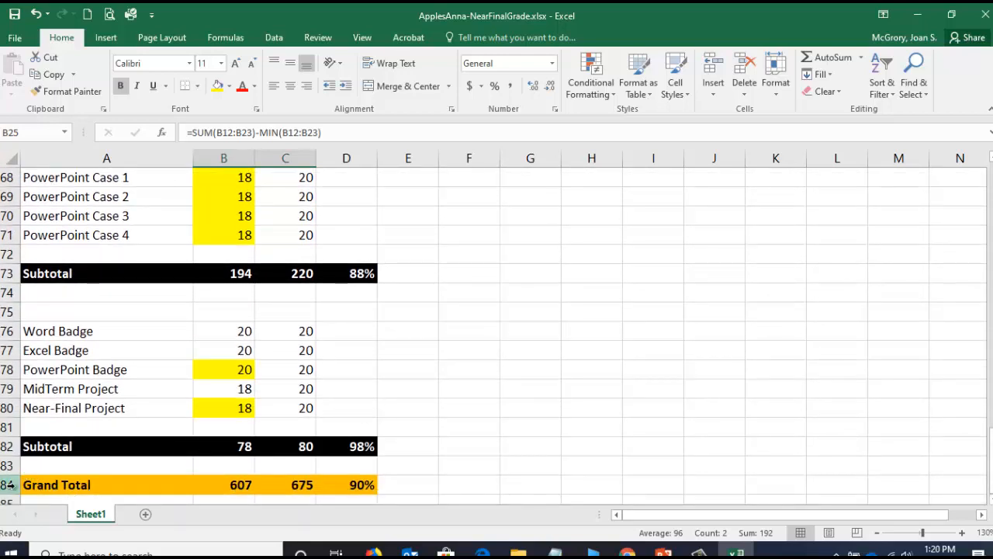
left_click(354, 484)
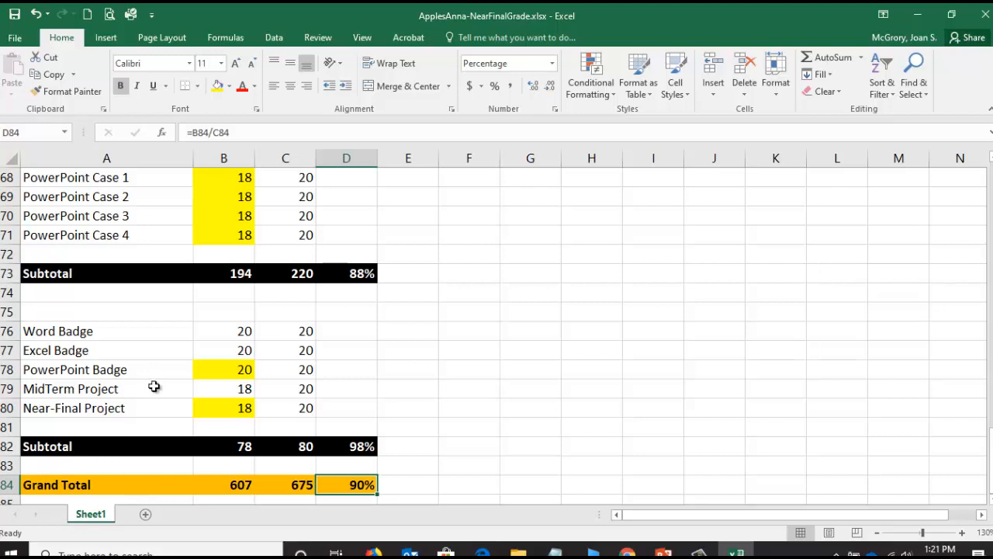
scroll(164, 396, "up", 2)
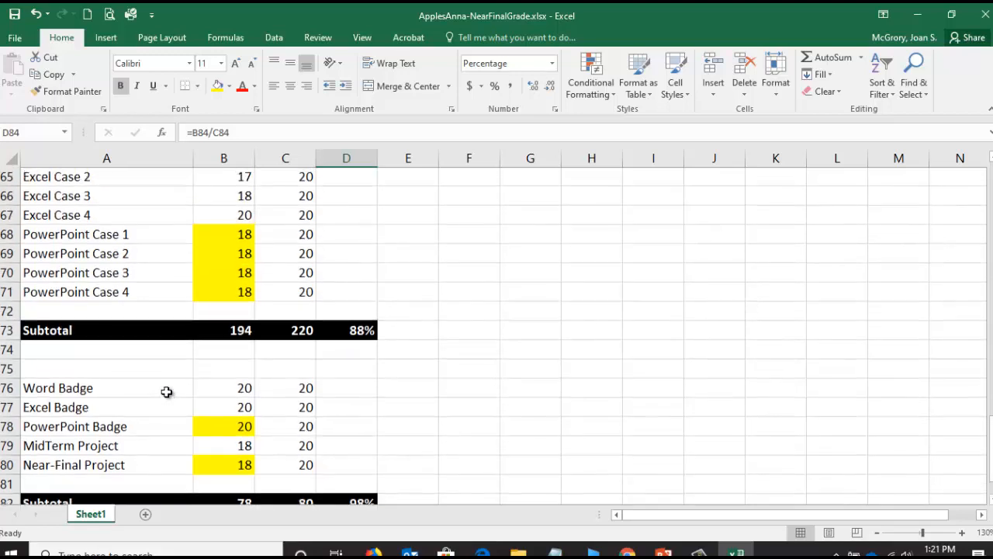
scroll(165, 392, "up", 4)
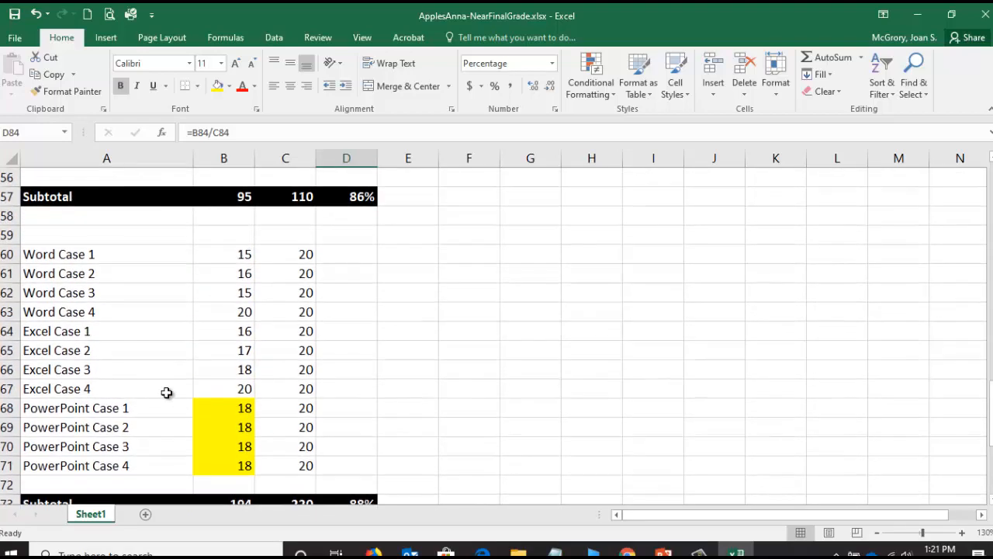
scroll(166, 393, "up", 1)
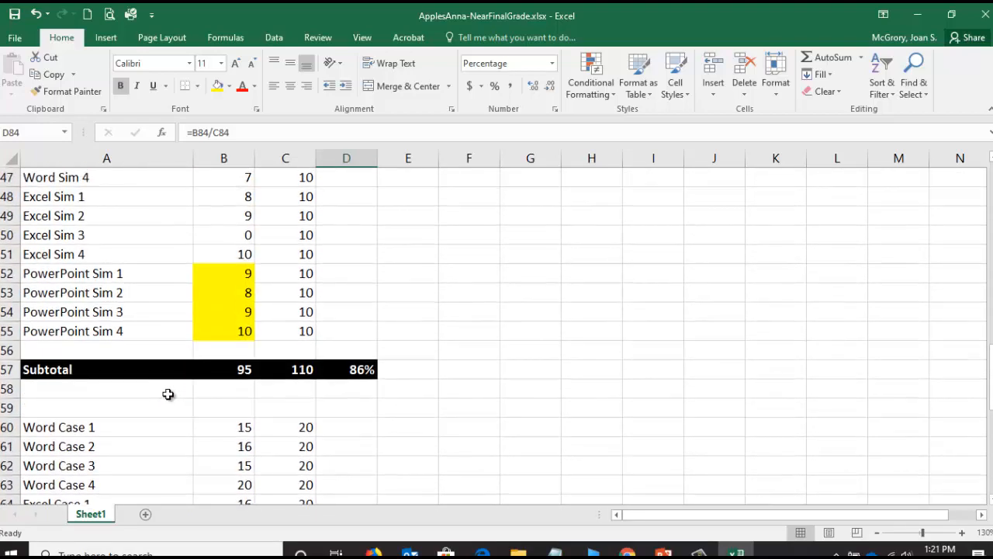
scroll(168, 393, "up", 1)
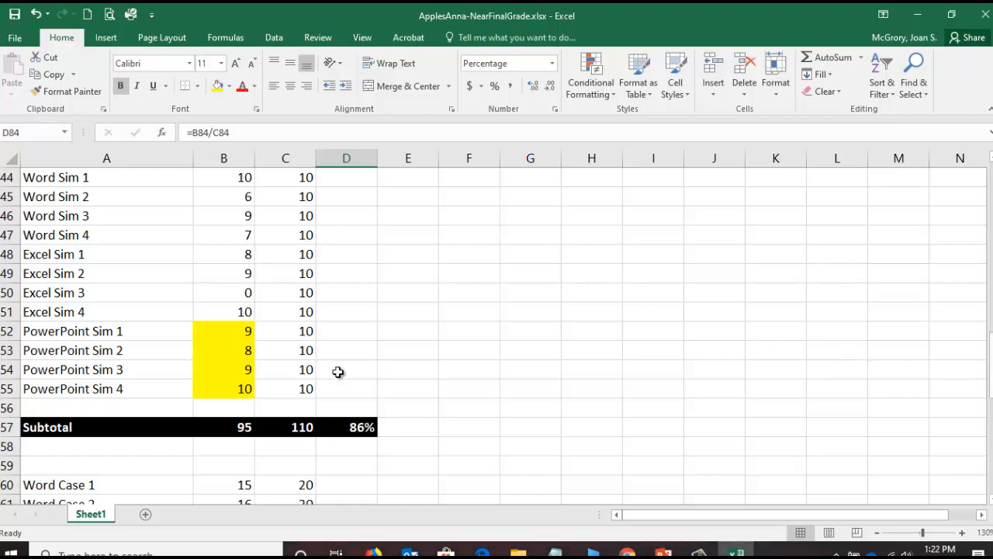
- Set the earned points for PowerPoint Quiz 1 through 4 in B20:B23 to 9 each
left_click_drag(991, 375, 991, 228)
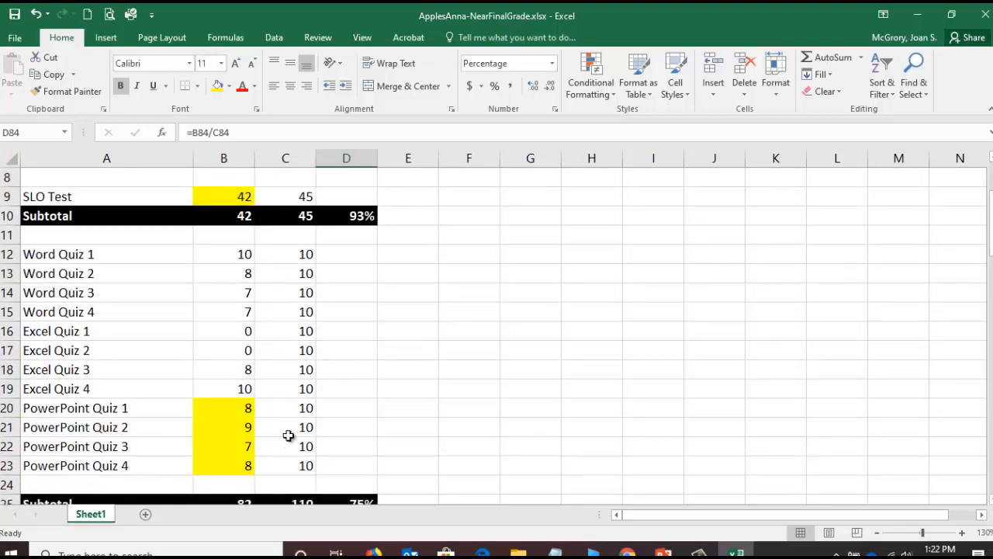
left_click(241, 412)
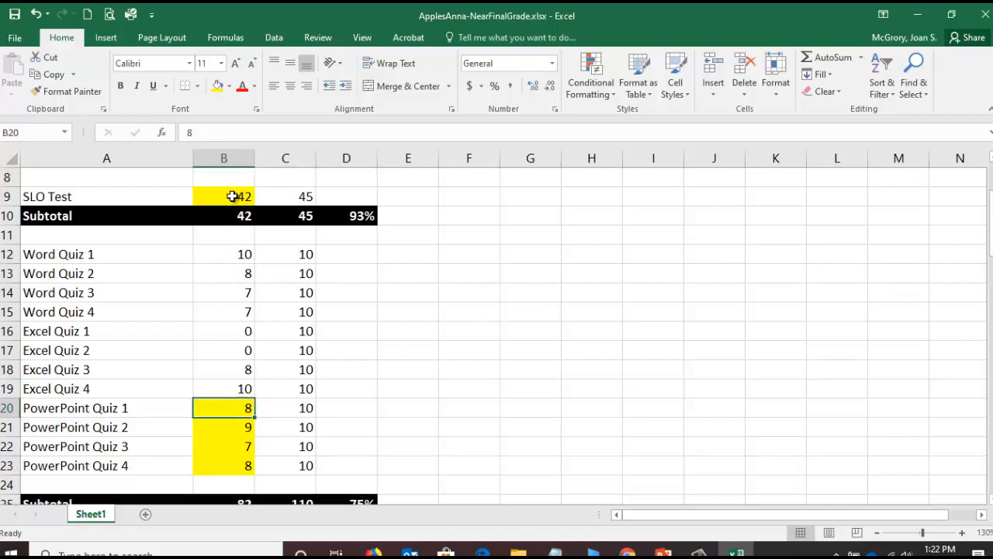
type("9")
key("Return")
key("Return")
type("9")
key("Return")
type("9")
key("Return")
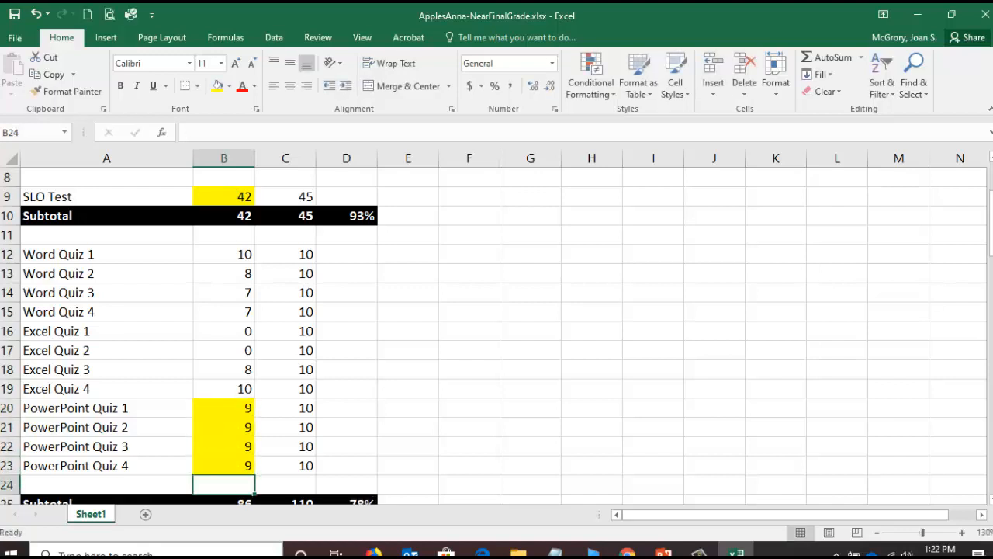
- Set the PowerPoint Sim 2 earned points in B53 to 10
scroll(217, 457, "down", 3)
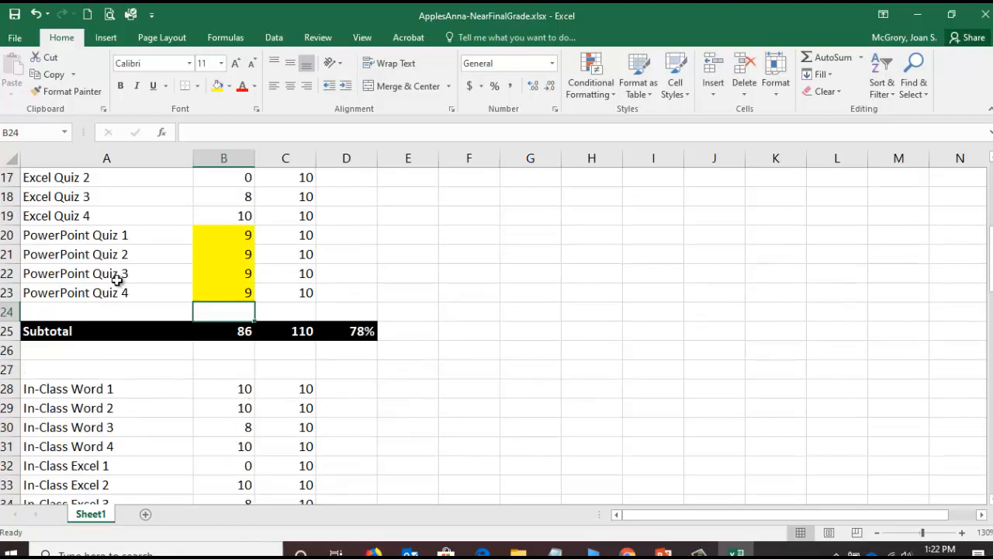
scroll(203, 352, "down", 3)
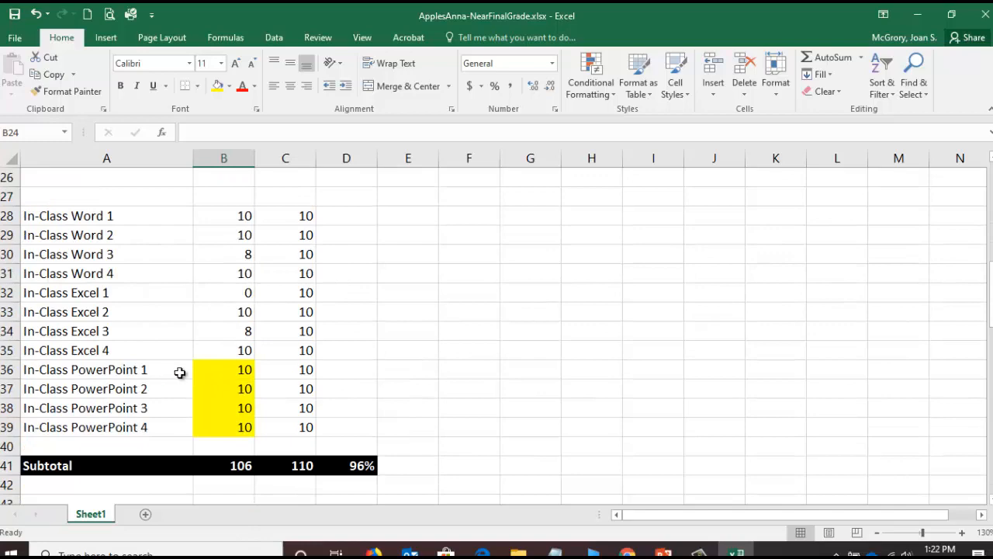
scroll(251, 375, "down", 2)
scroll(251, 375, "down", 3)
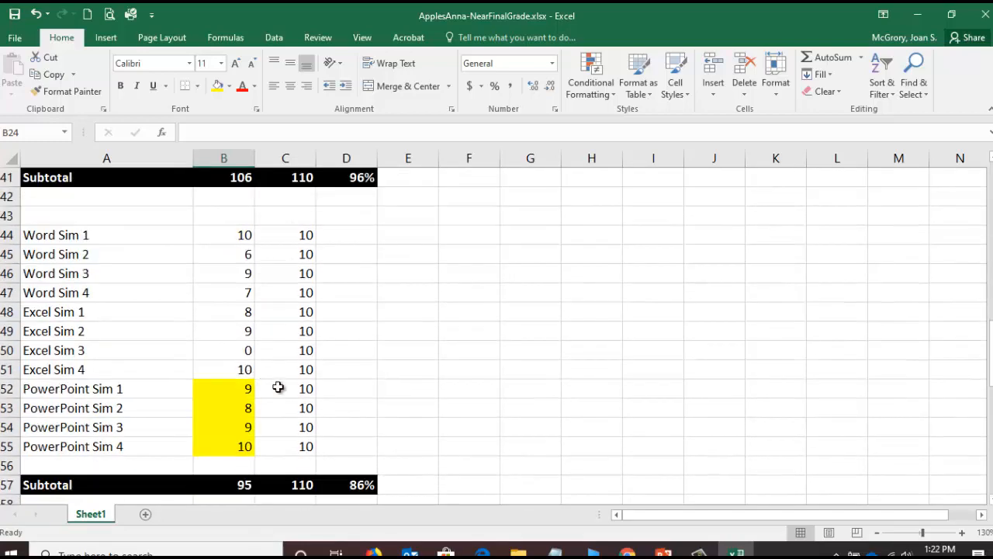
left_click(237, 411)
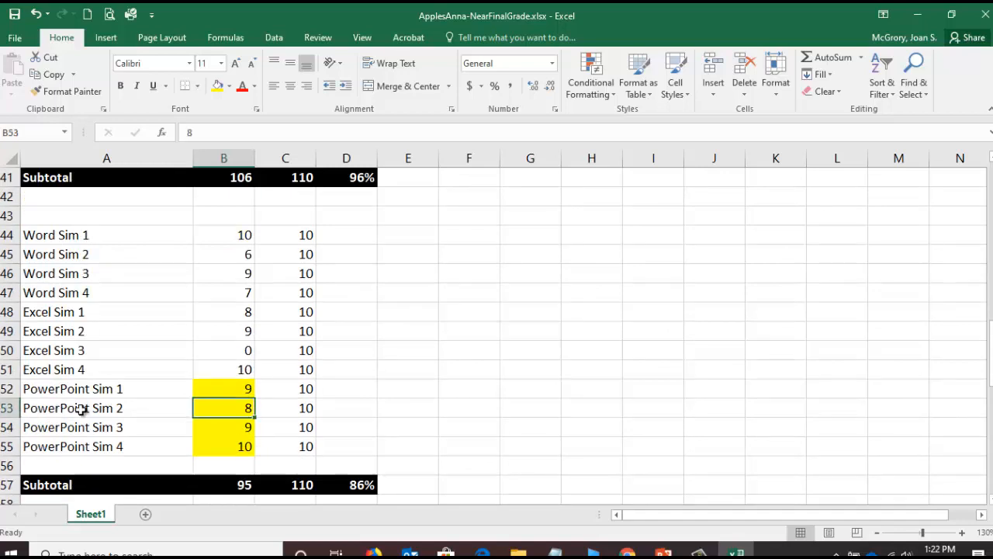
type("10")
key("Return")
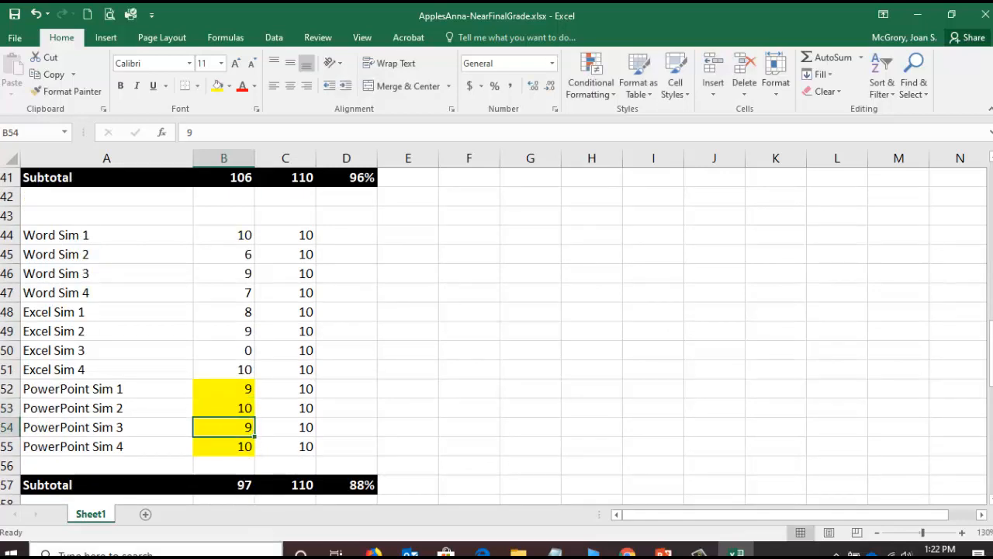
- Set the earned points for PowerPoint Case 1 through 4 in B68:B71 to 19 each
scroll(208, 410, "down", 4)
scroll(207, 410, "down", 2)
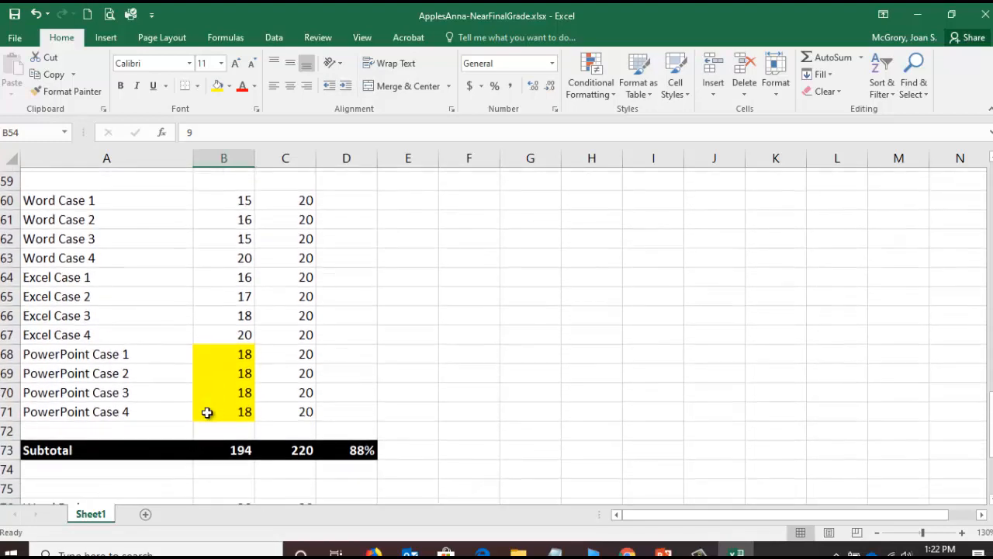
left_click(222, 352)
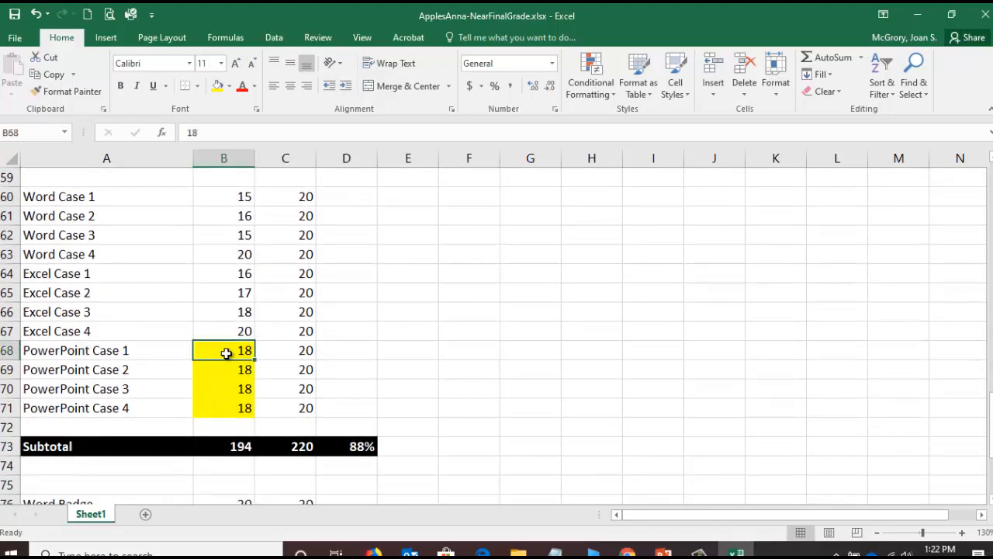
type("19")
key("Return")
type("19")
key("Return")
type("19")
key("Return")
type("19")
key("Return")
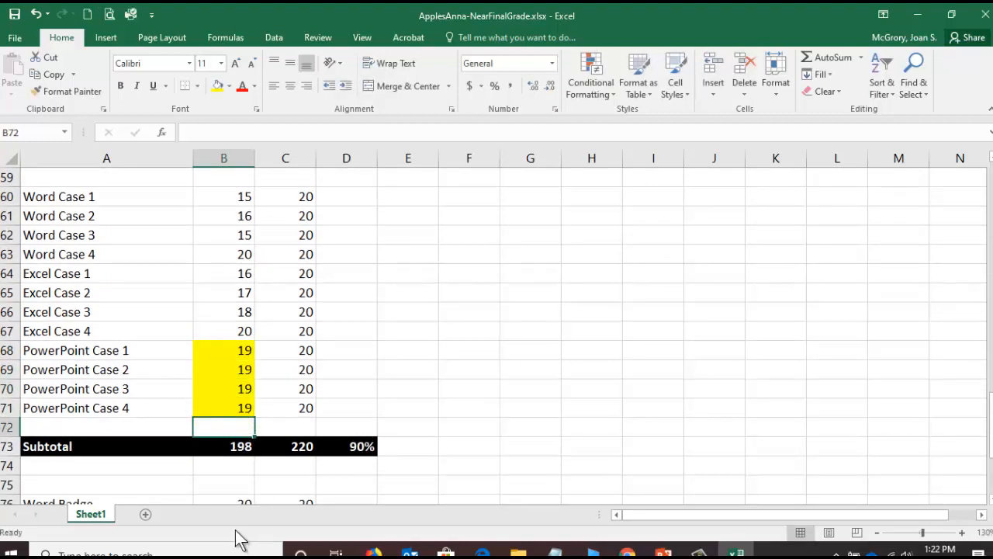
scroll(191, 341, "down", 2)
scroll(194, 359, "down", 1)
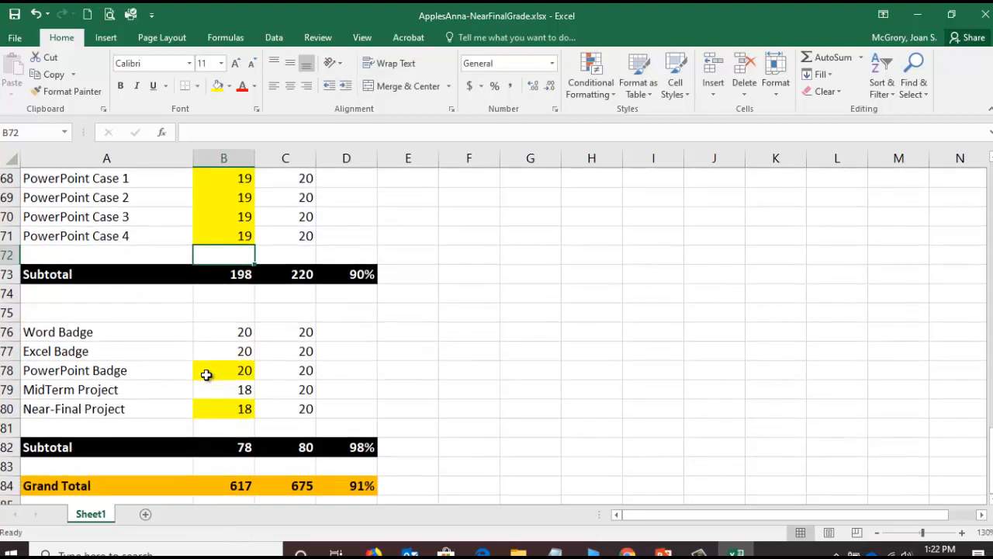
left_click(241, 408)
type("10")
key("Return")
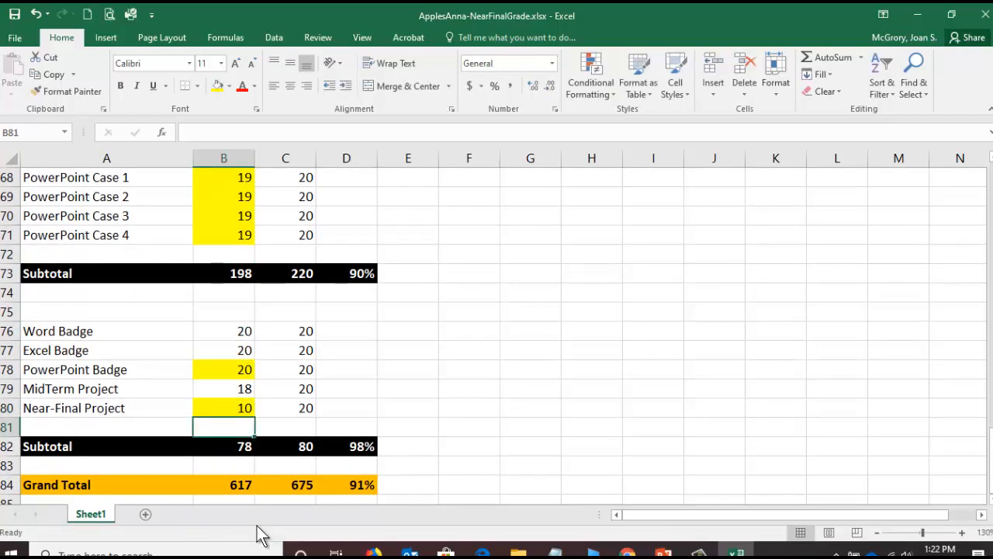
- Set the Near-Final Project earned points in B80 to 20 and check the grand total
key("Up")
type("20")
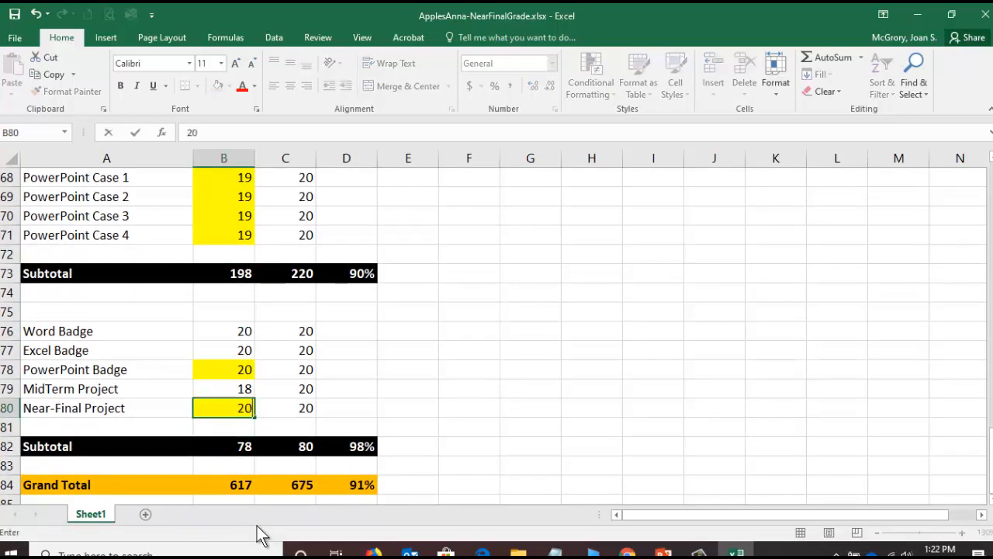
key("Return")
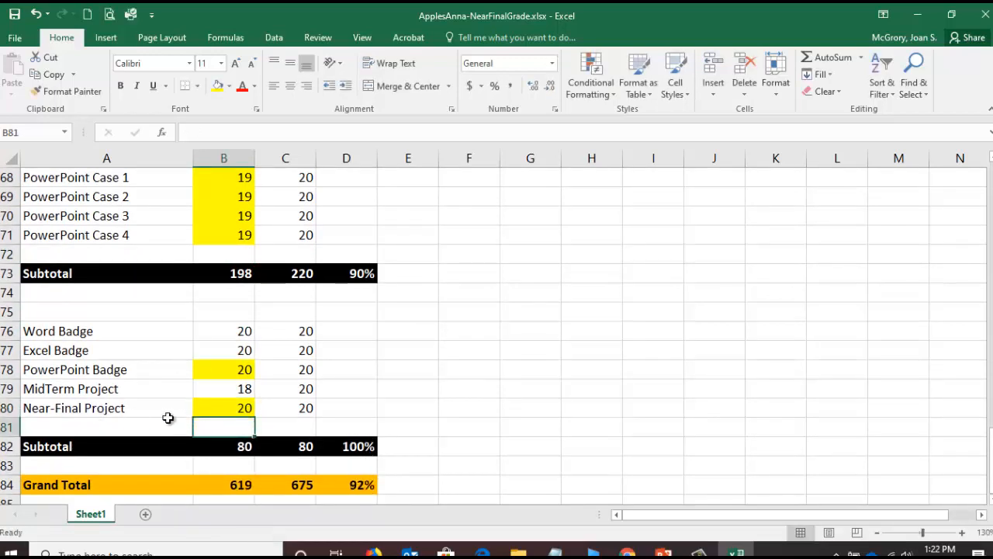
scroll(232, 420, "down", 1)
scroll(233, 420, "down", 1)
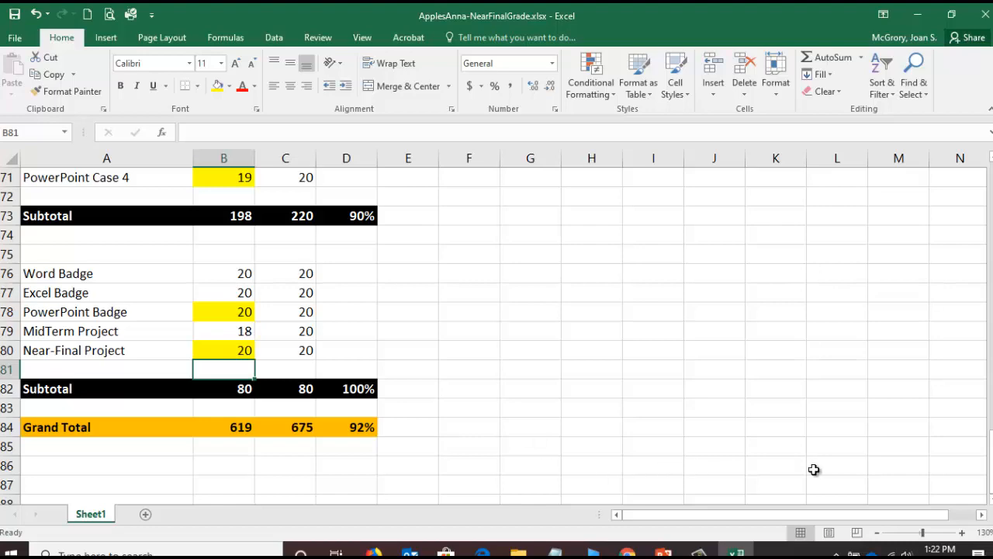
- Set the earned points for PowerPoint Quiz 1 through 4 in B20:B23 to 5 each
left_click_drag(991, 461, 987, 215)
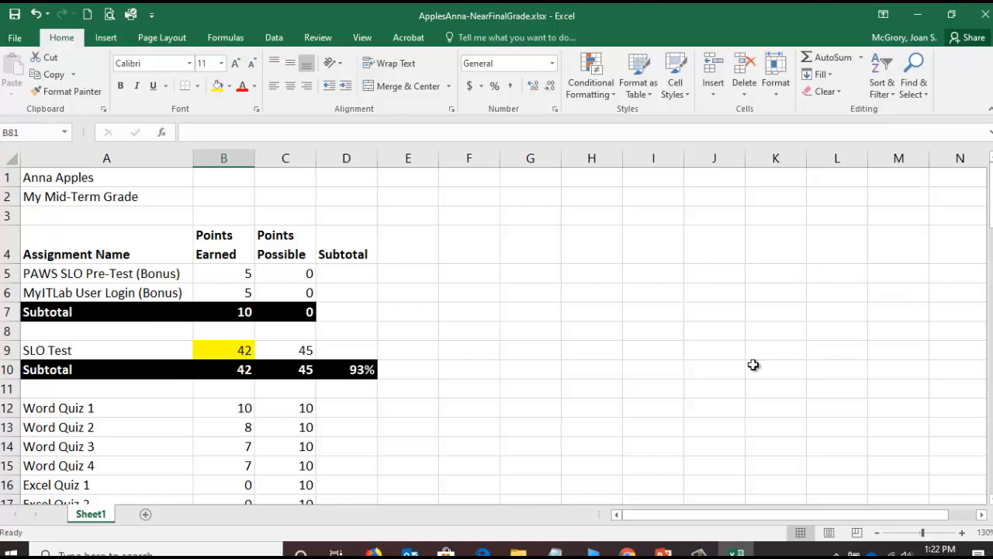
scroll(753, 365, "down", 2)
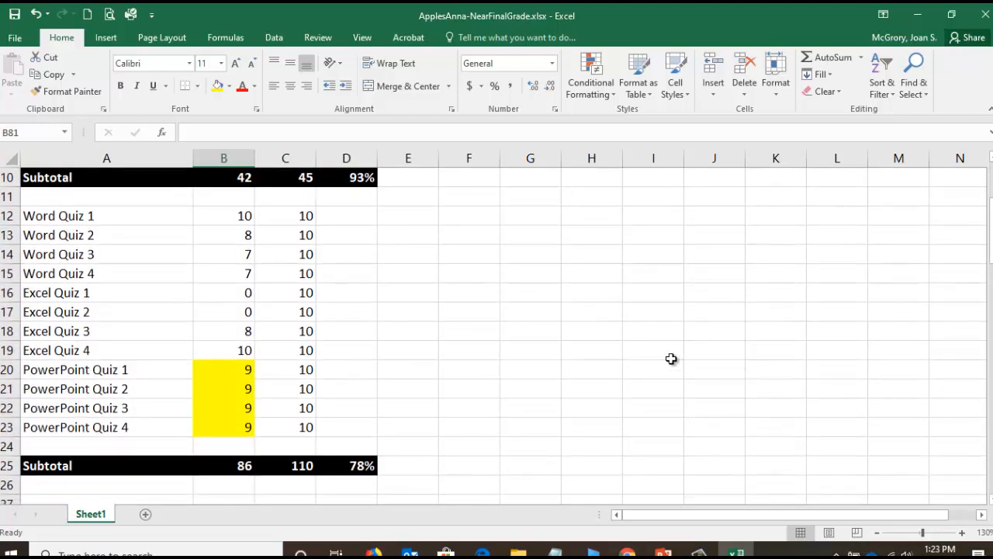
left_click(231, 366)
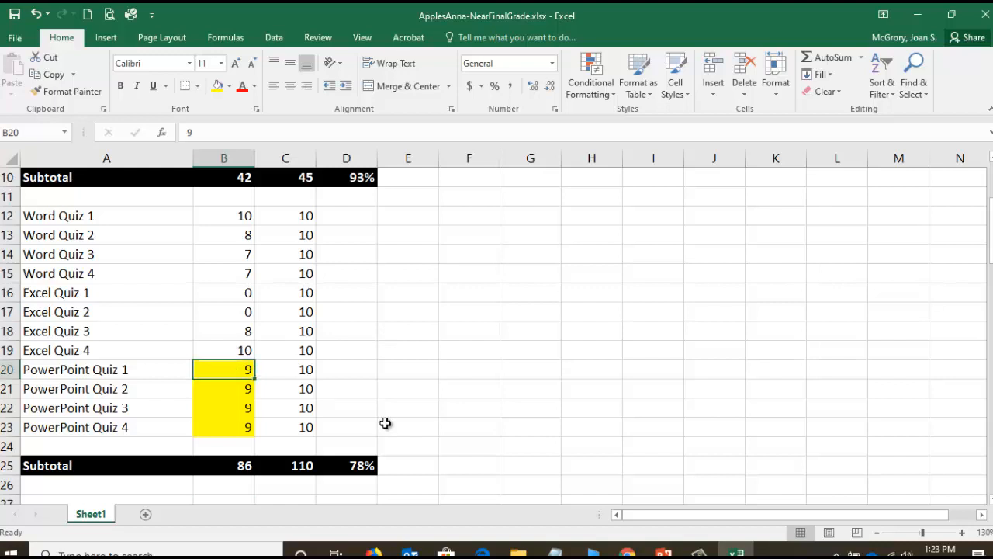
type("5")
key("Return")
type("5")
key("Return")
type("5")
key("Return")
type("5")
key("Return")
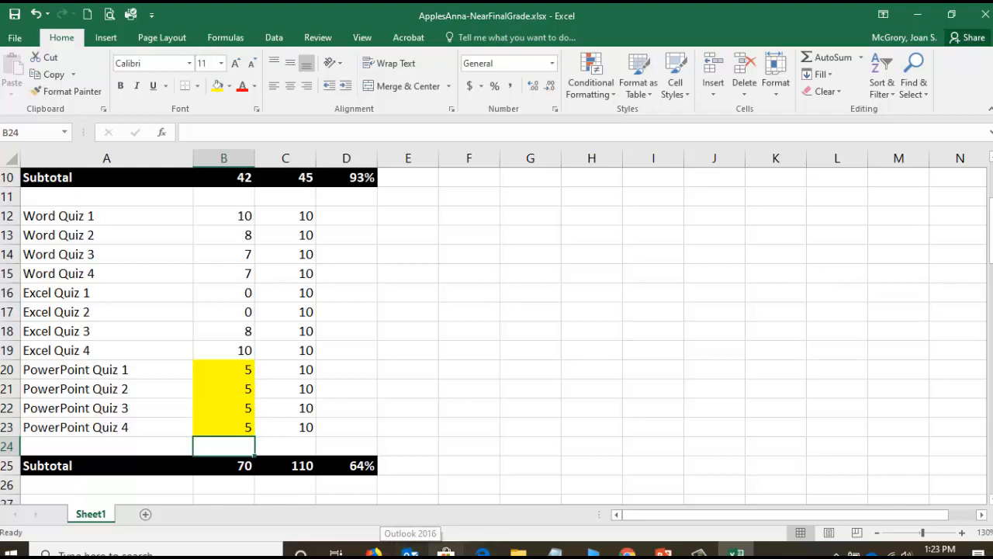
- Set the In-Class PowerPoint 2 earned points in B37 to 0
scroll(160, 411, "down", 1)
scroll(160, 412, "down", 1)
scroll(172, 384, "down", 5)
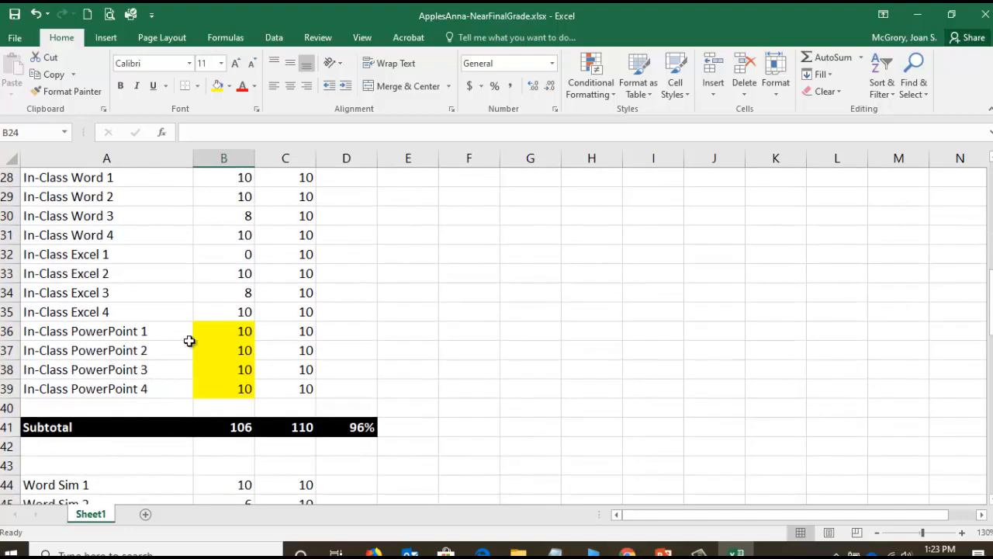
left_click(234, 353)
type("0")
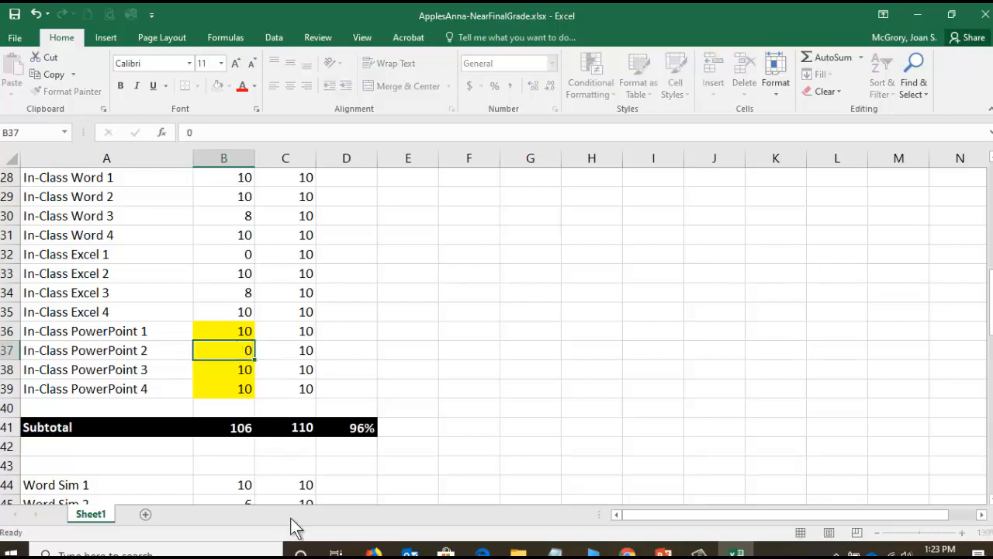
key("Return")
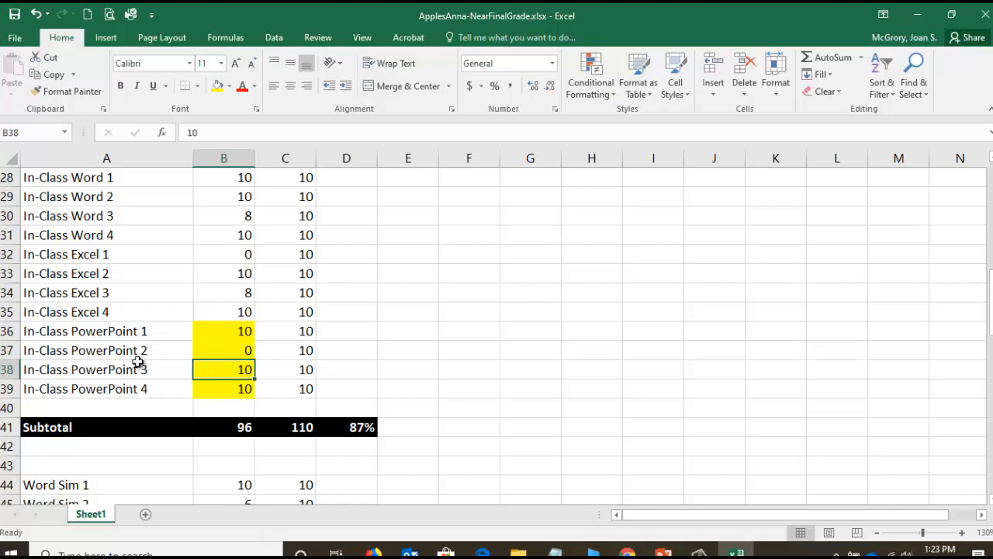
- Set the earned points for PowerPoint Sim 1 and PowerPoint Sim 2 in B52:B53 to 7 each
scroll(138, 363, "down", 5)
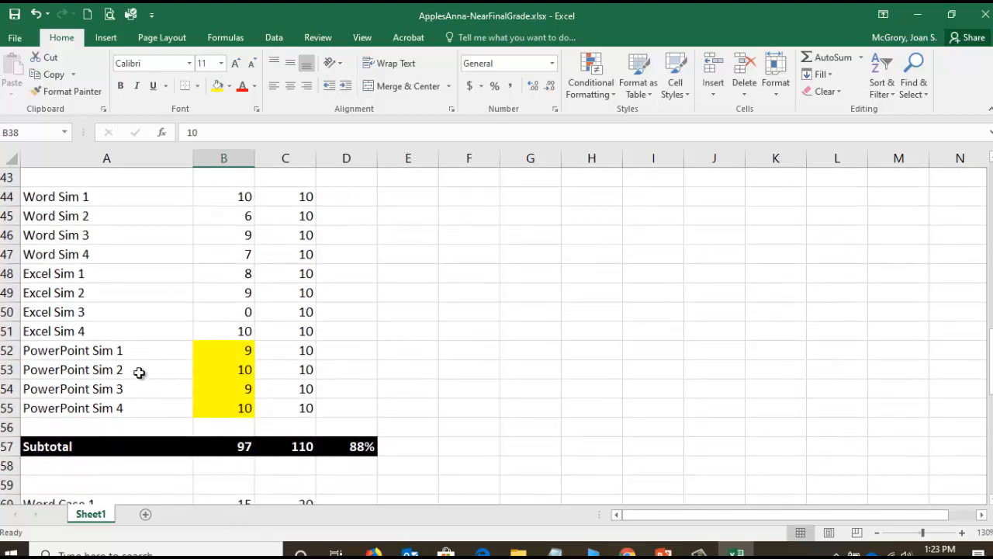
left_click(229, 351)
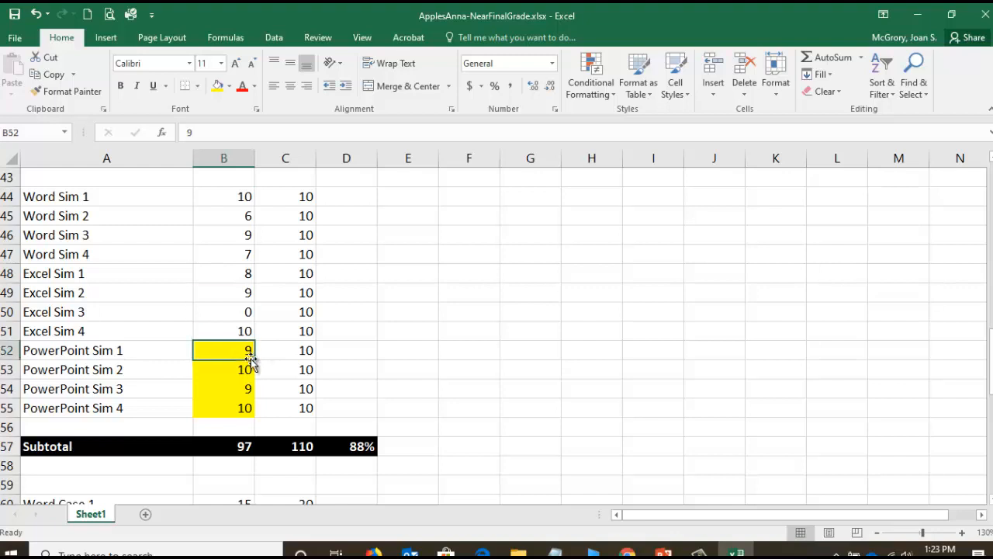
type("7")
key("Return")
type("7")
key("Return")
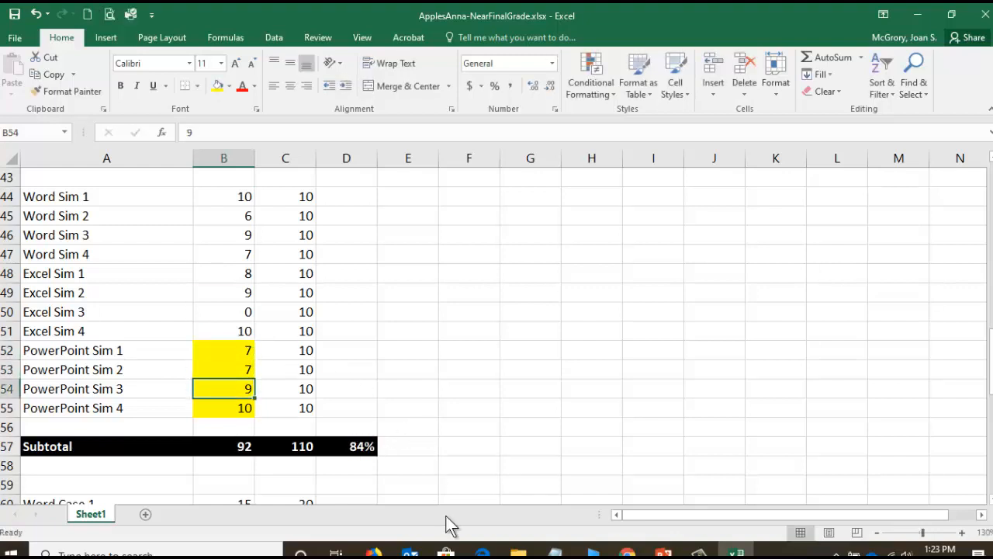
- Set the earned points for PowerPoint Sim 3 and PowerPoint Sim 4 in B54:B55 to 7 each
type("7")
key("Return")
type("7")
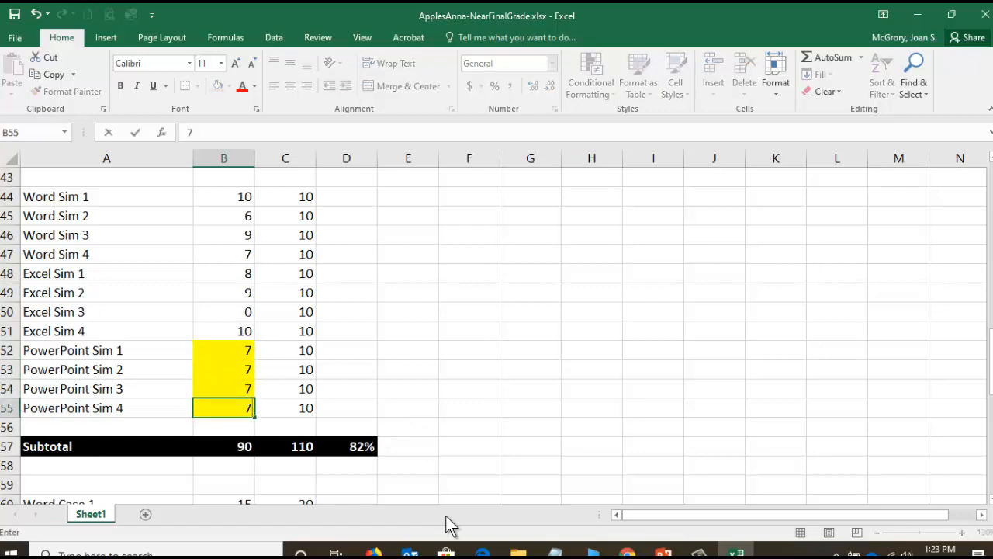
key("Return")
- Set the earned points for PowerPoint Case 1 through 4 in B68:B71 to 15 each
scroll(216, 391, "down", 2)
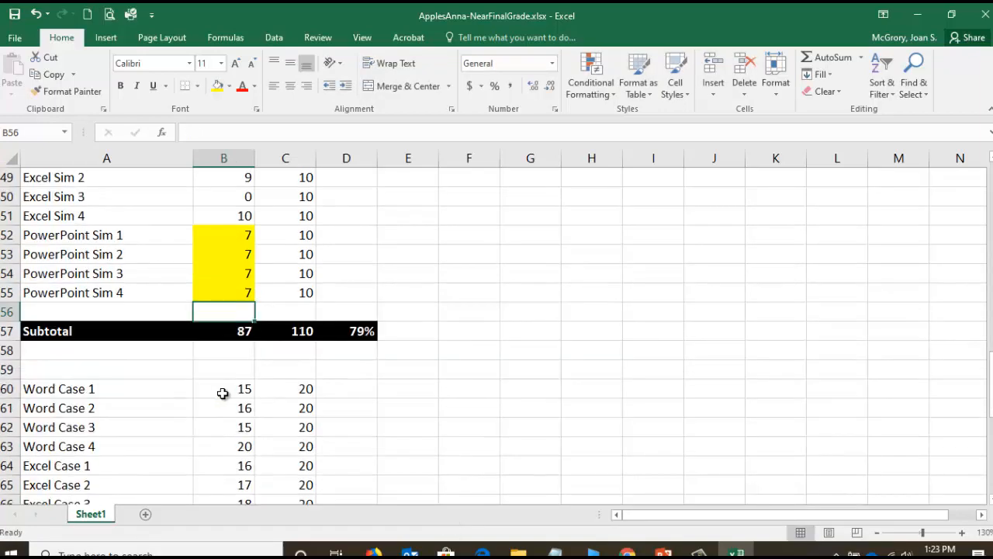
scroll(225, 388, "down", 3)
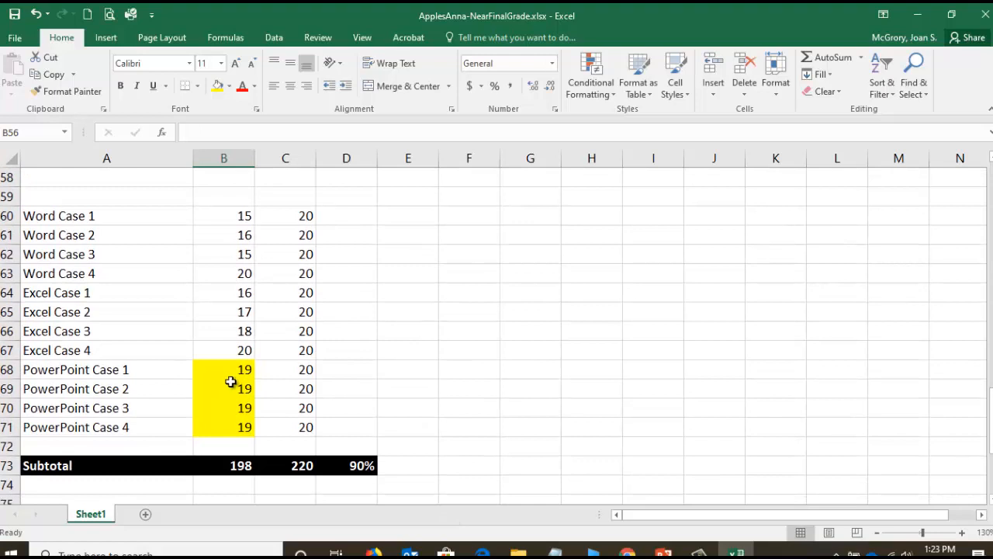
left_click(239, 370)
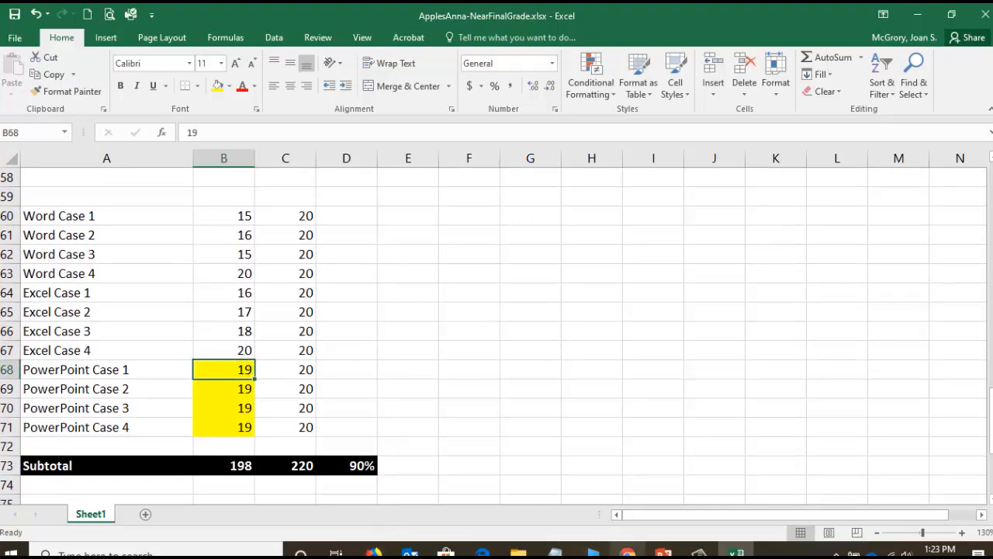
mouse_move(627, 552)
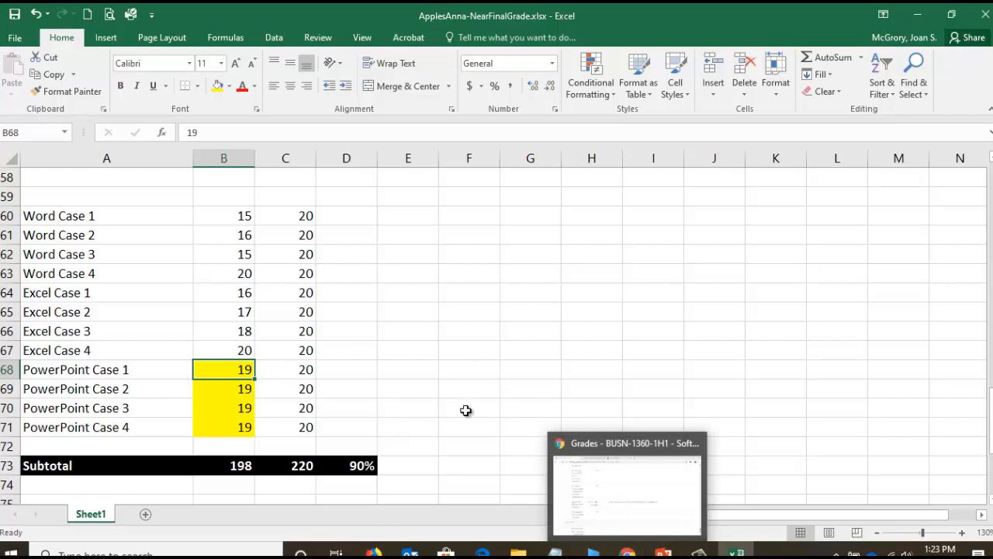
type("15")
key("Return")
type("15")
key("Return")
type("15")
key("Return")
type("15")
key("Return")
- Set the PowerPoint Badge earned points in B78 to 0 and check the grand total percentage in D84
scroll(412, 299, "down", 4)
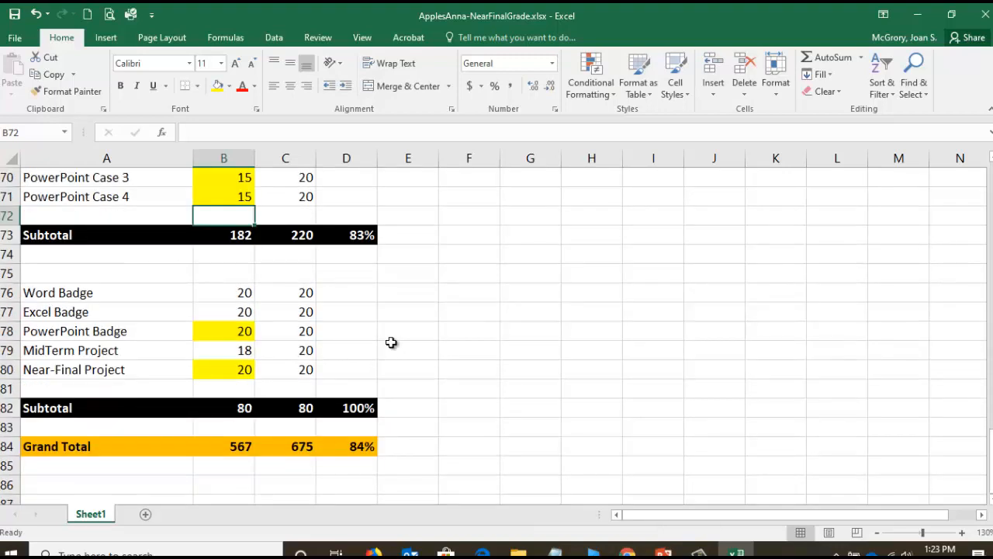
key("Down")
key("Down")
key("Down")
key("Down")
key("Down")
key("Down")
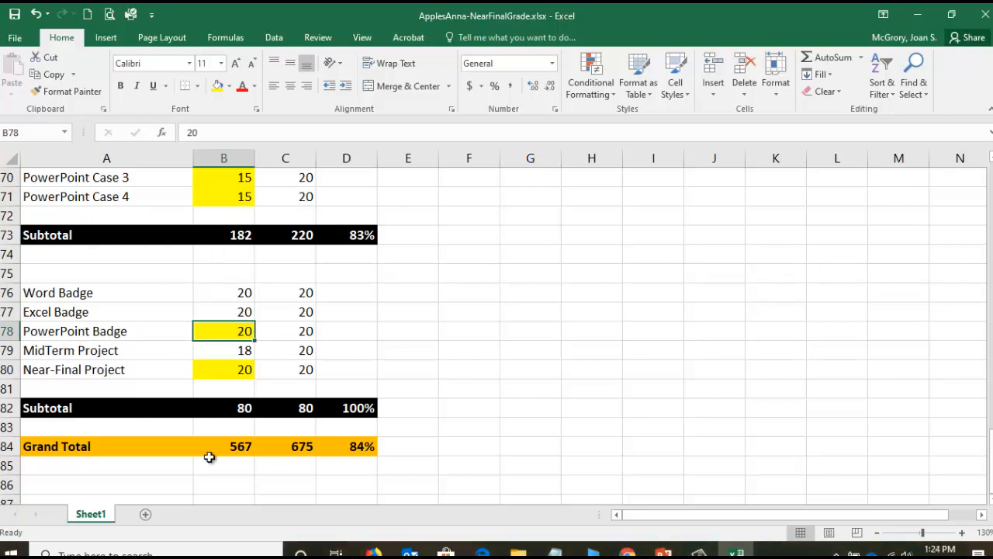
type("0")
key("Return")
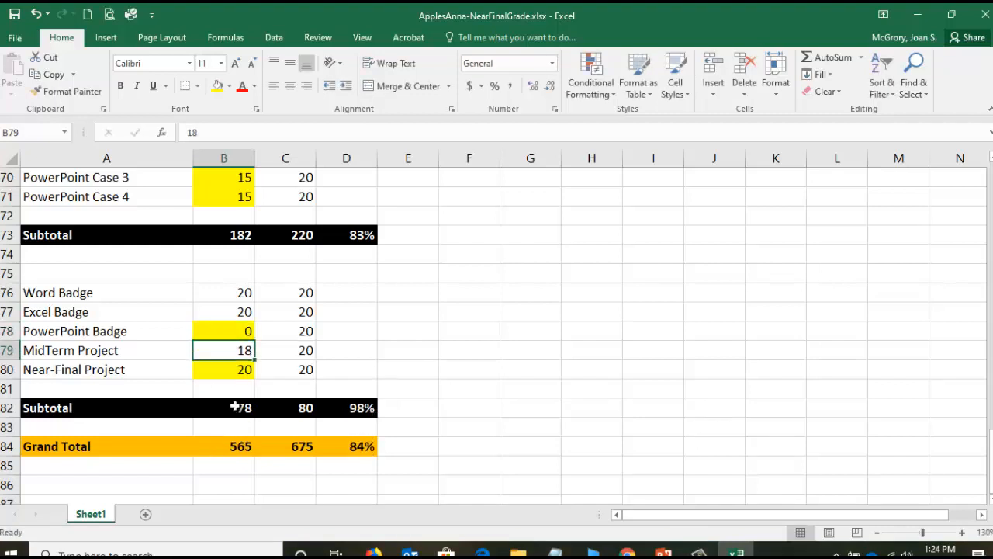
left_click(359, 450)
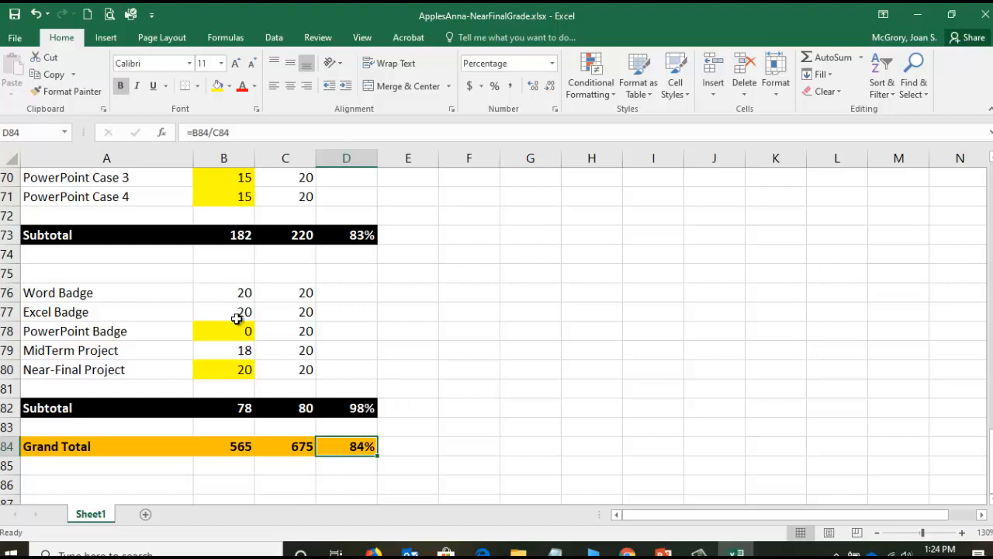
- Switch to the course syllabus in Chrome and find the "How do I calculate my grade?" section with the grading scale
left_click(627, 553)
left_click(265, 18)
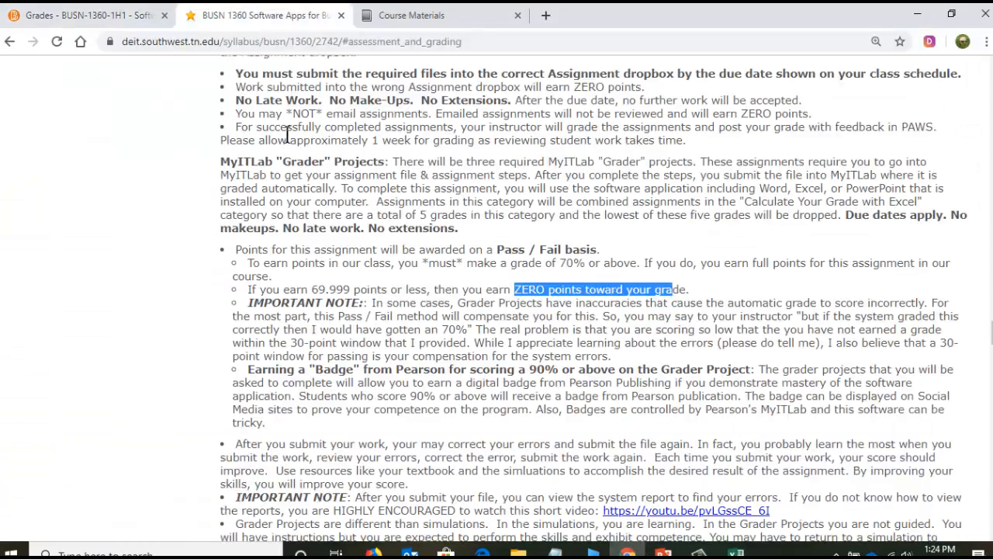
scroll(590, 295, "up", 20)
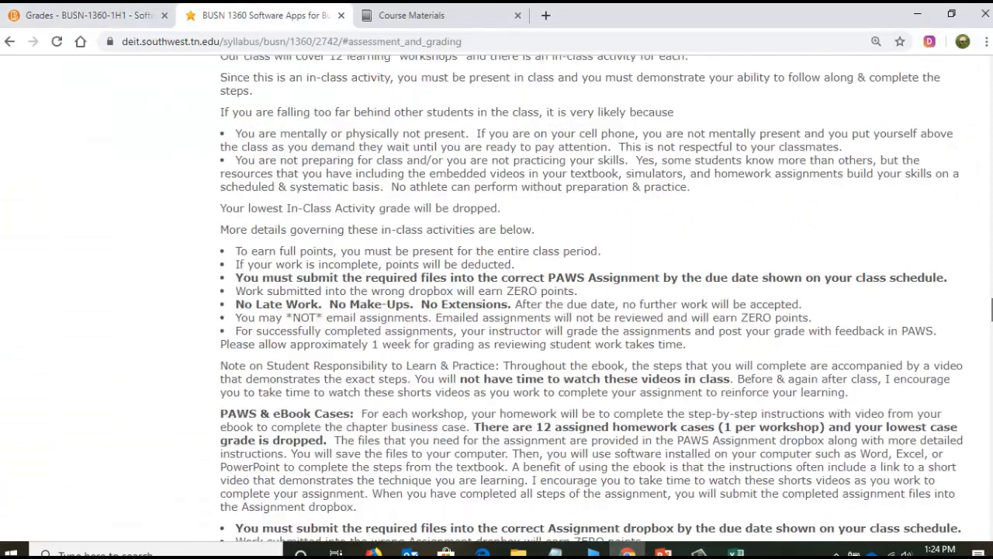
scroll(590, 295, "down", 20)
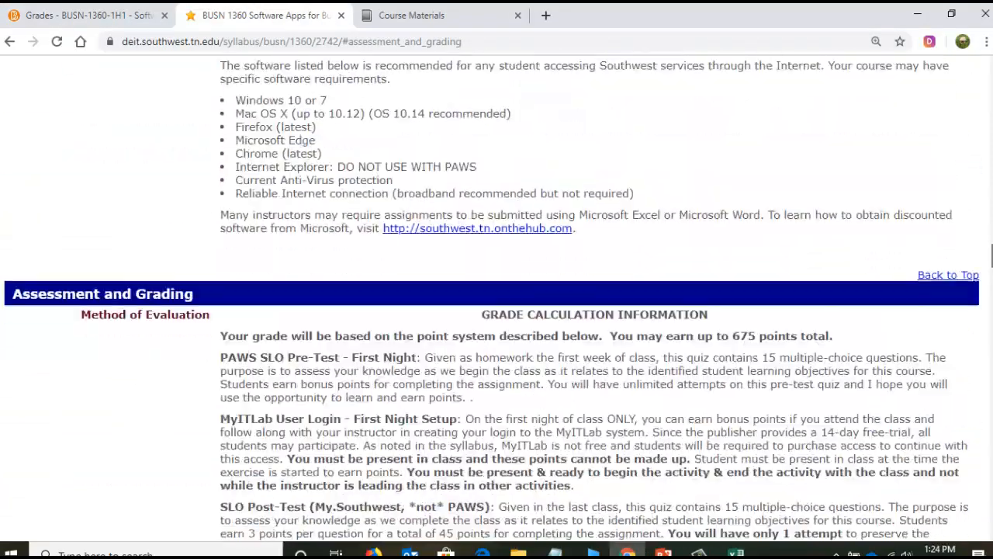
scroll(355, 252, "down", 15)
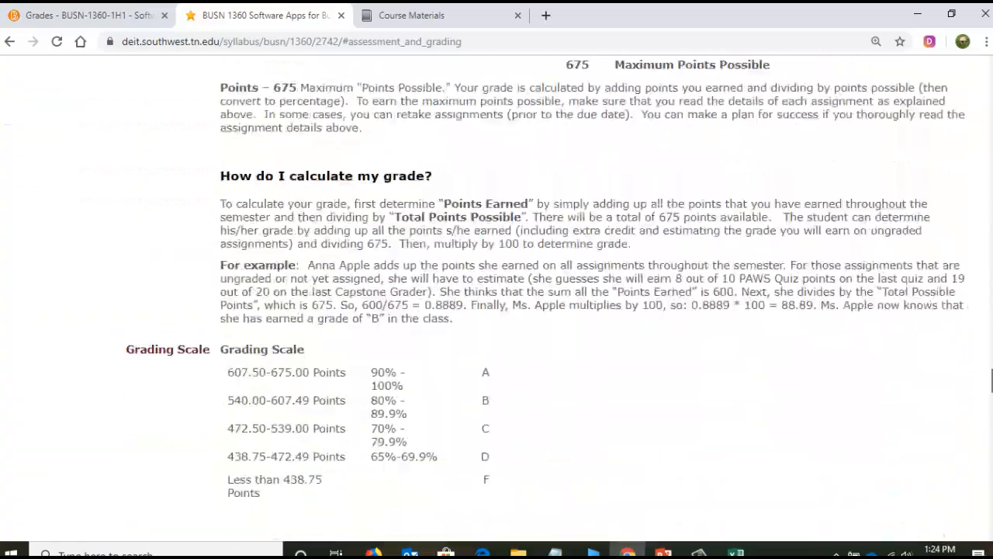
left_click_drag(222, 132, 444, 143)
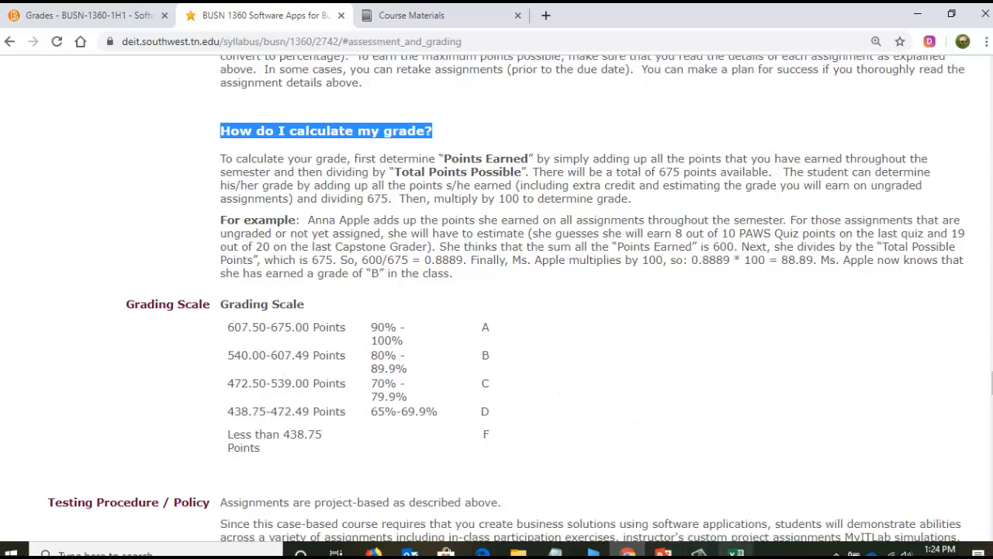
- Switch back to the near-final grade workbook in Excel and set PowerPoint Case 1 through 4 in B68:B71 to 20 each
left_click(737, 553)
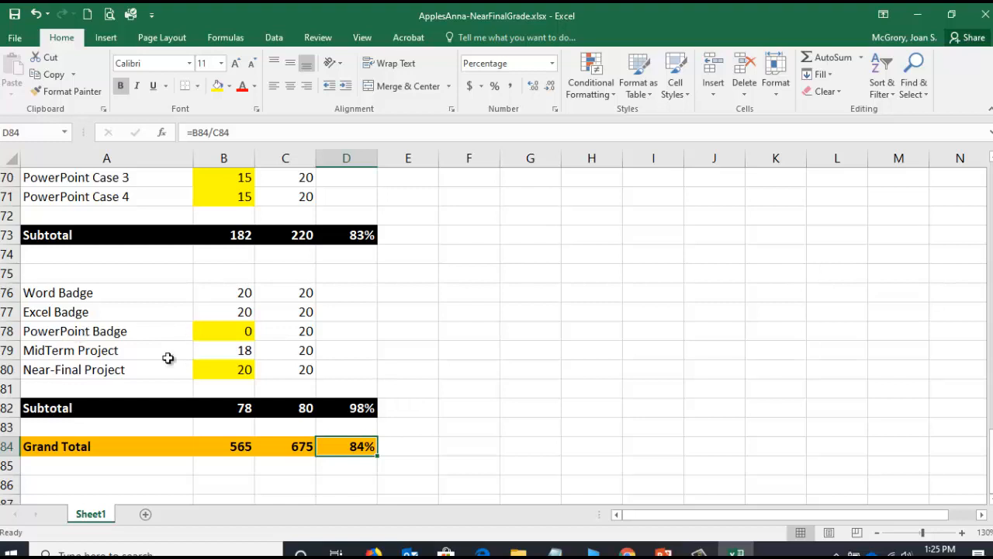
scroll(217, 303, "up", 3)
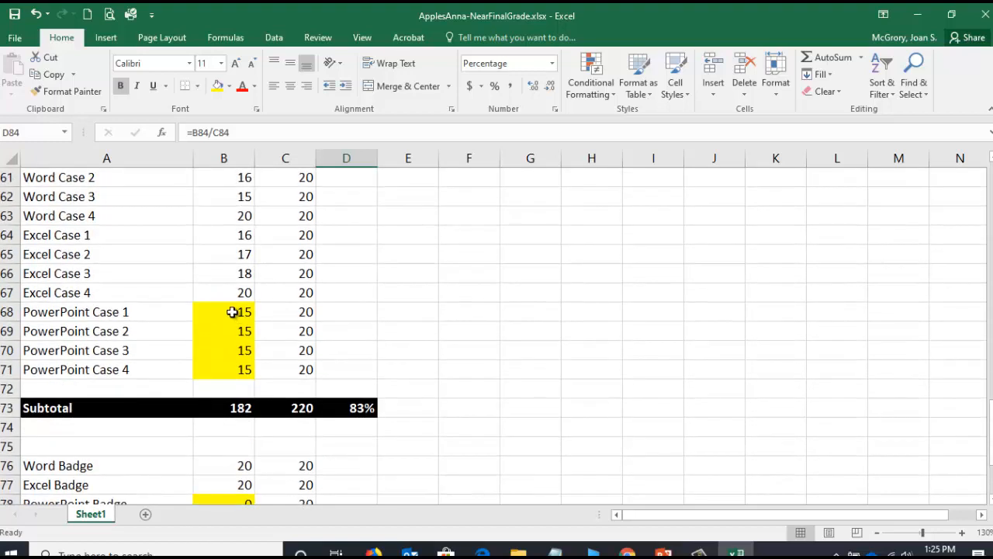
left_click(232, 312)
type("20")
key("Return")
key("Return")
type("20")
key("Return")
type("20")
key("Return")
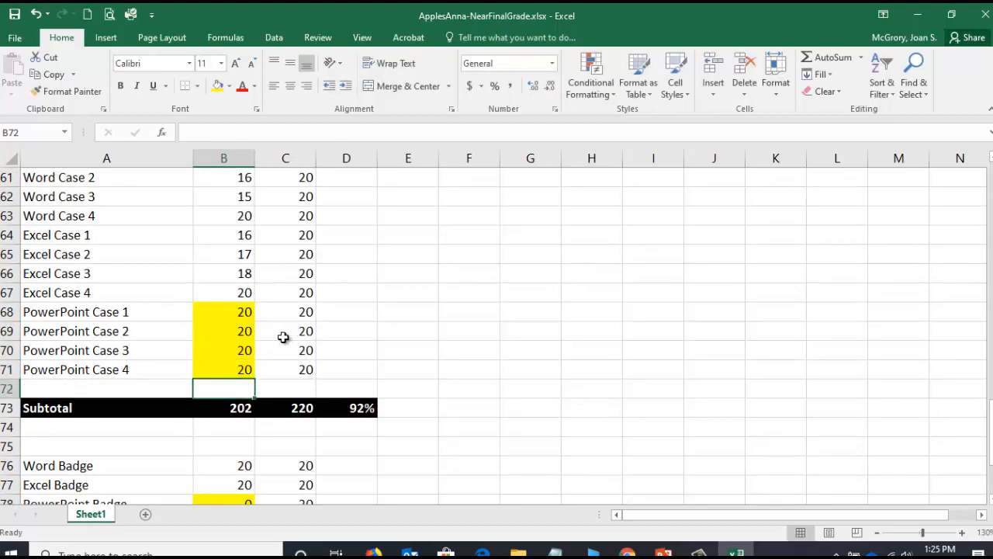
- Set the earned points for PowerPoint Sim 1 through 4 in B52:B55 to 10 each
scroll(287, 337, "up", 5)
left_click(233, 287)
type("10")
key("Return")
type("10")
key("Return")
type("10")
key("Return")
type("10")
key("Return")
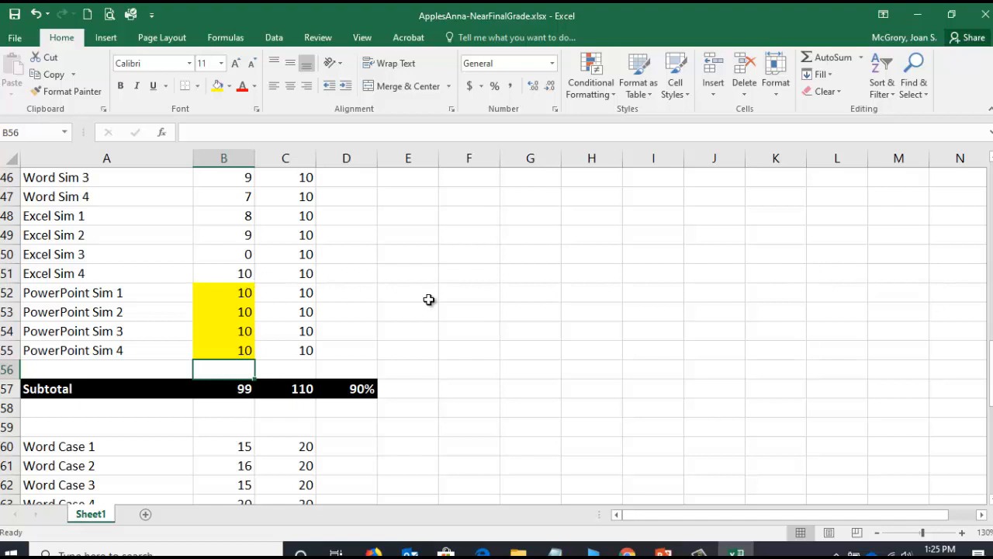
- Open the mid-term grade workbook from the MidTermGrade folder on the USB drive
left_click(525, 551)
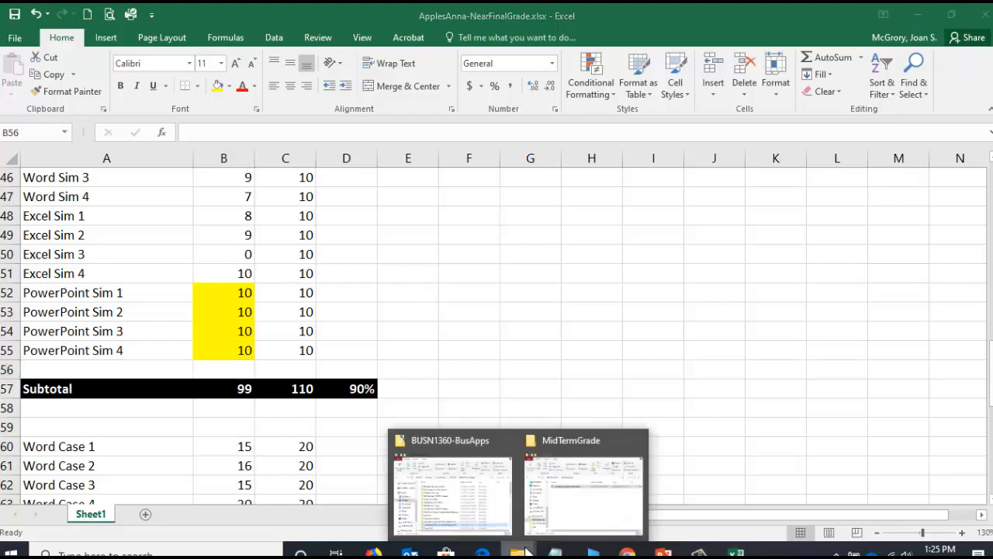
left_click(570, 495)
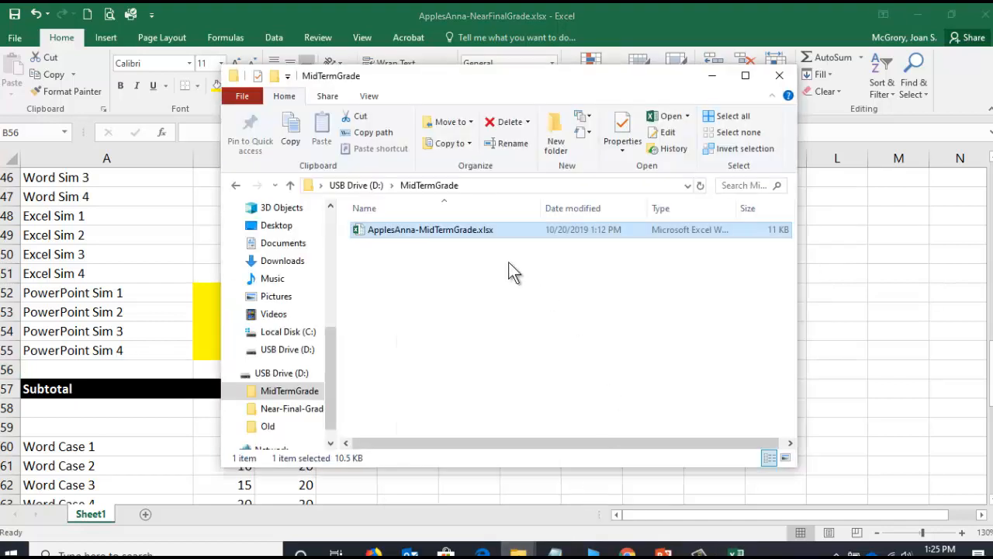
double_click(461, 231)
- Review the Word Sim scores, the estimated Word Case 4 and Word Badge points, and the mid-term grand total of possible points
left_click_drag(69, 196, 277, 237)
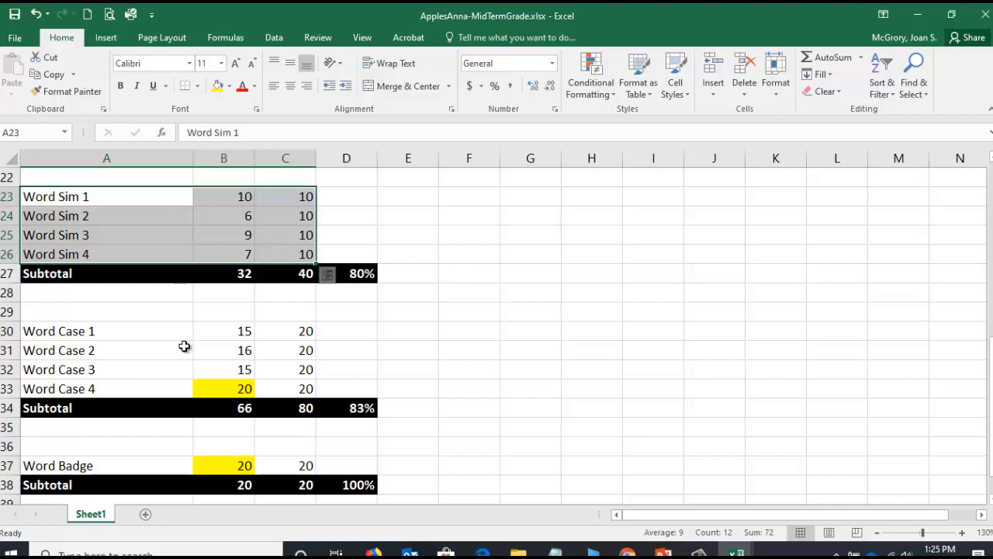
scroll(184, 346, "down", 1)
left_click(245, 331)
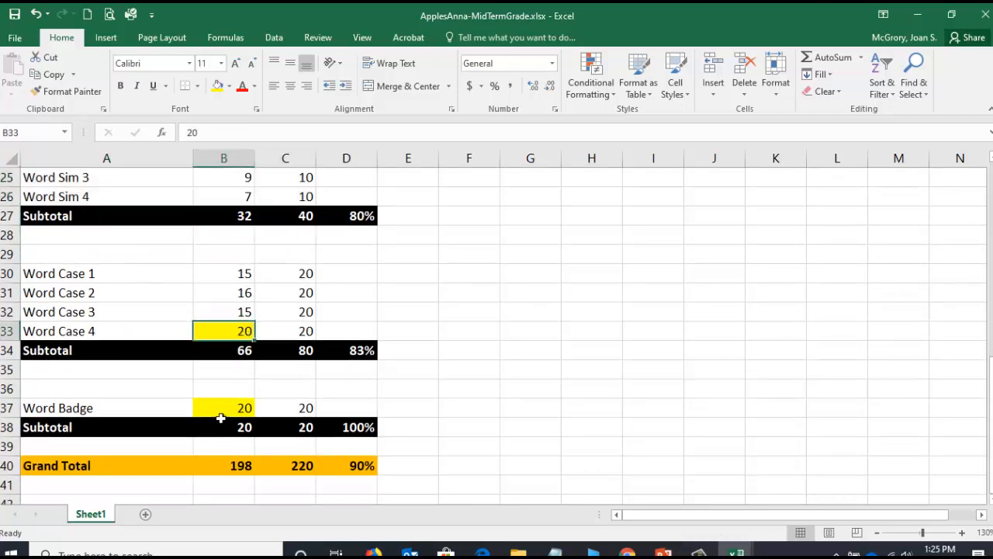
left_click(222, 408)
left_click(236, 331)
left_click(230, 405)
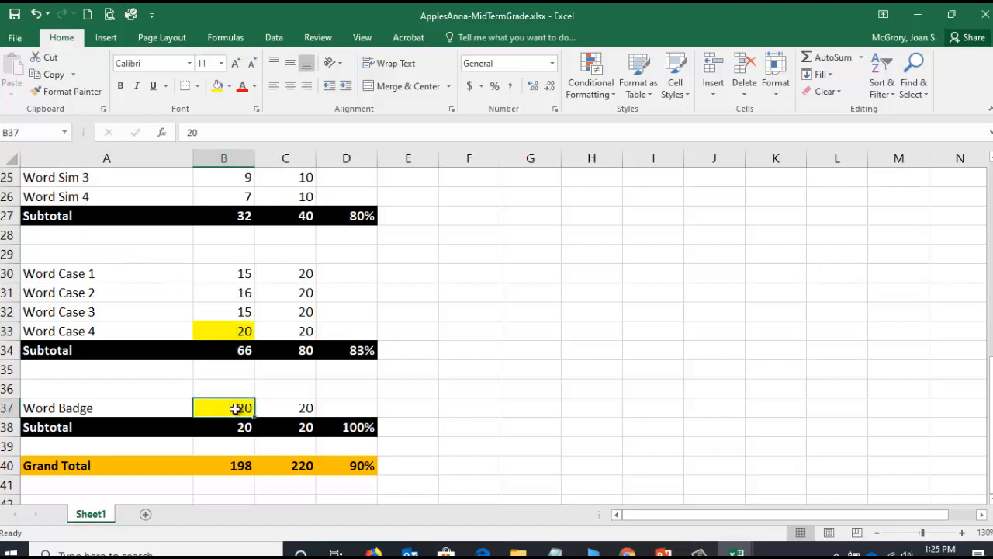
left_click(305, 466)
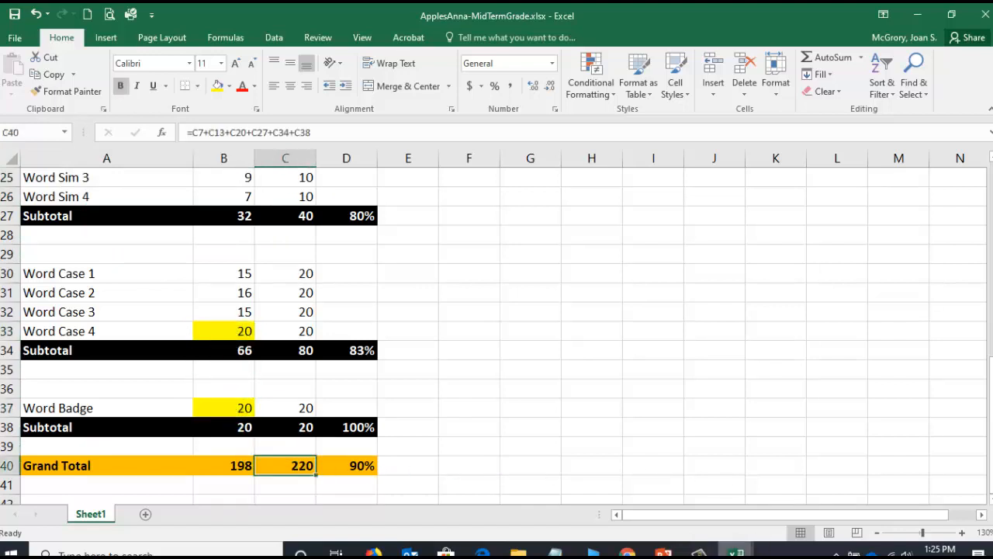
- Return to the near-final grade workbook and check the grand total of possible points in C84
left_click(737, 552)
left_click(672, 524)
scroll(375, 416, "down", 8)
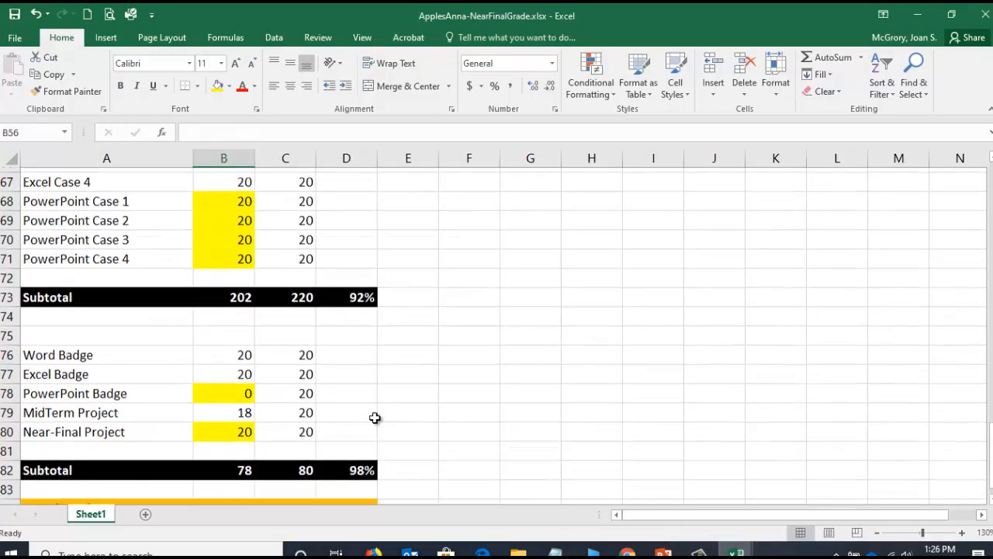
left_click(291, 273)
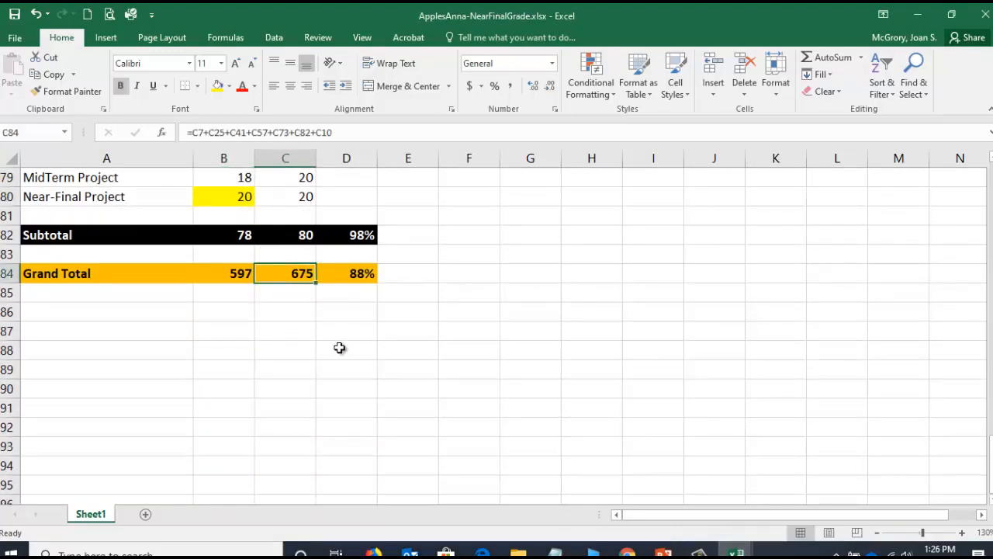
- Switch to the mid-term grade workbook and review its Word Case, Word Sim and In-Class Word assignment groups
left_click(741, 552)
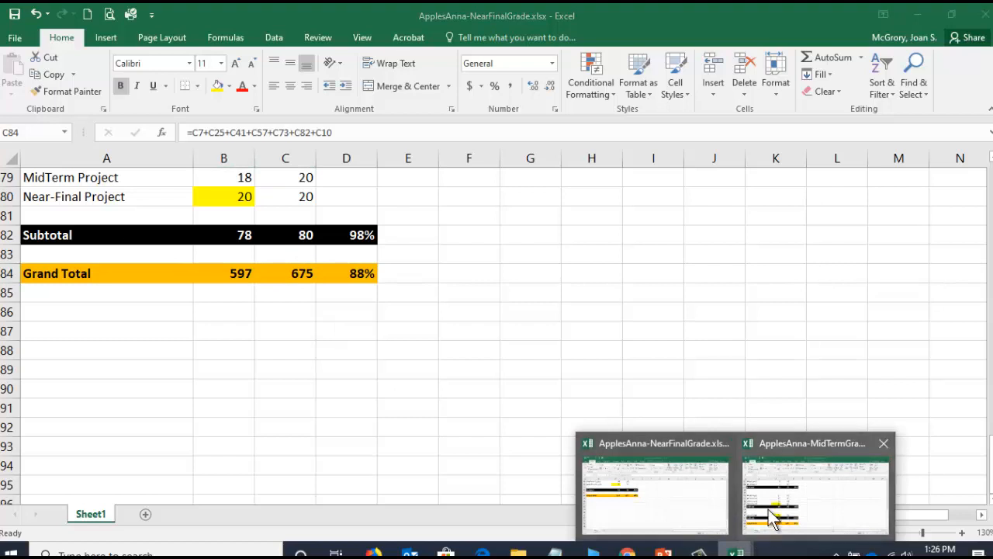
left_click(773, 466)
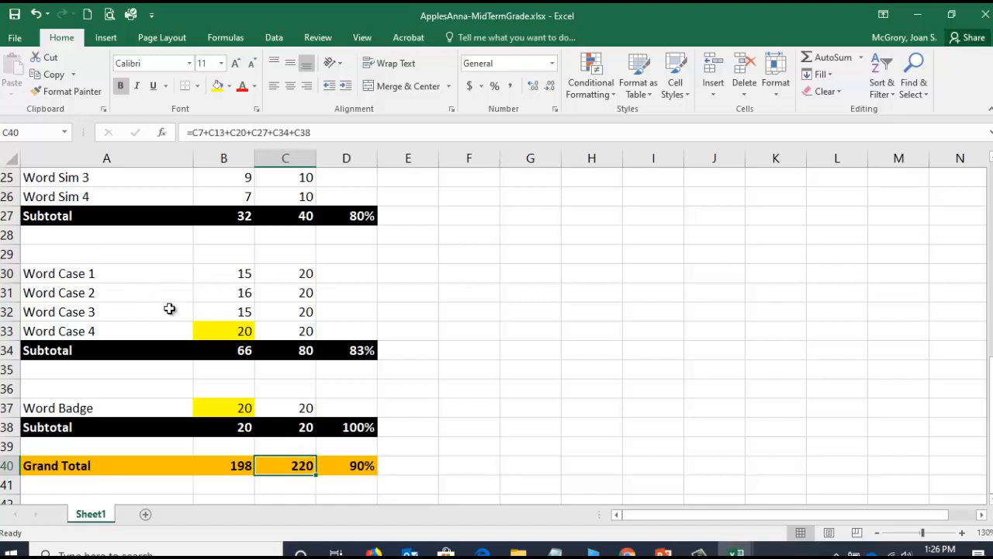
left_click_drag(96, 275, 95, 334)
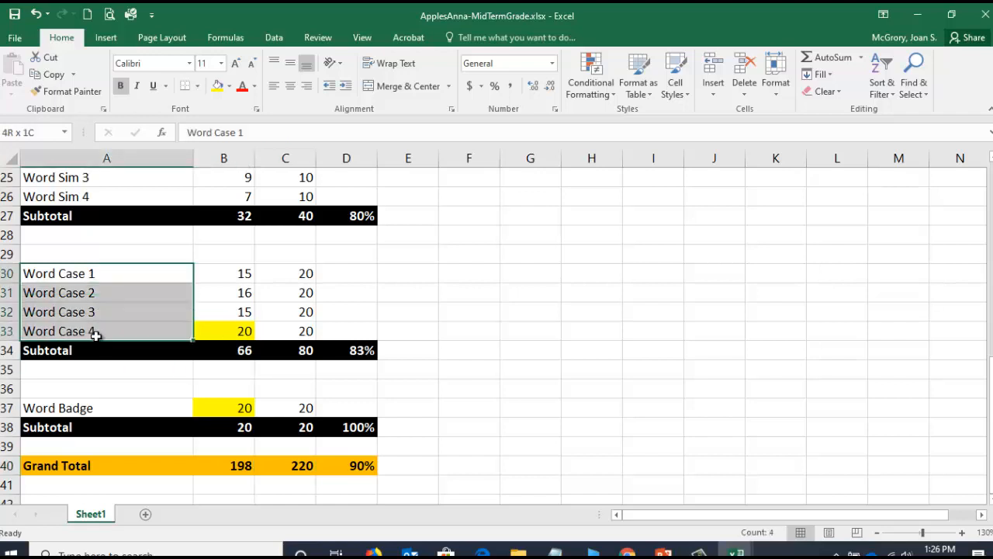
scroll(99, 334, "up", 2)
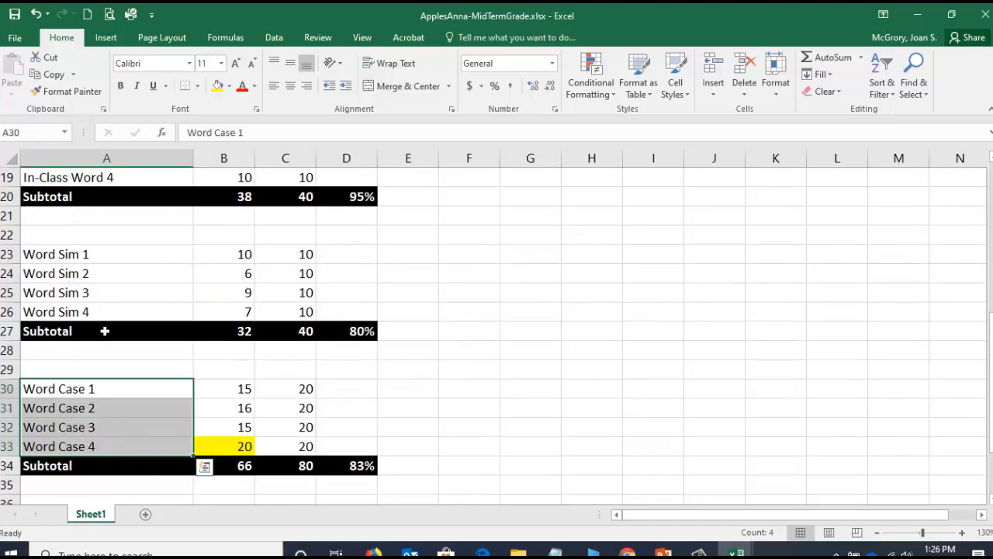
left_click_drag(112, 254, 108, 309)
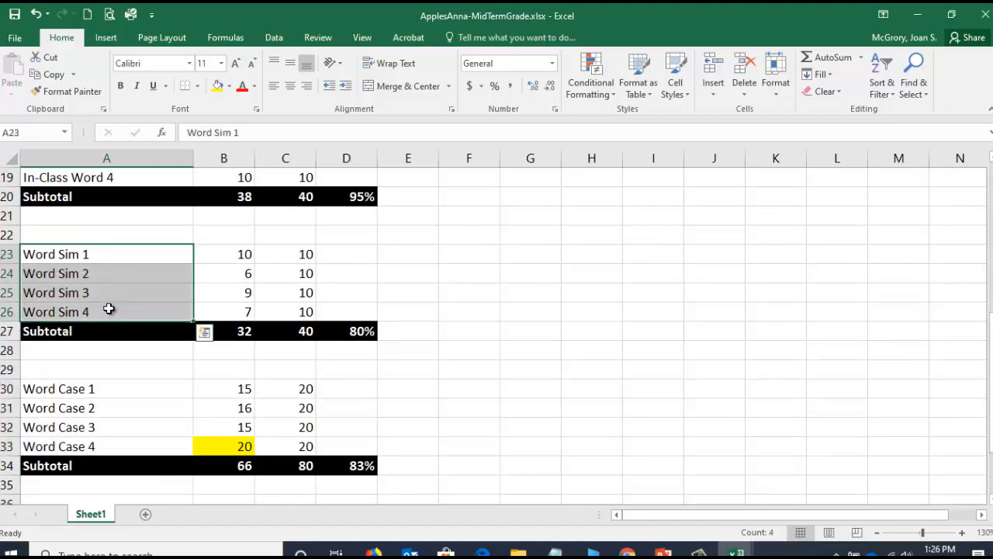
scroll(97, 304, "up", 2)
left_click_drag(104, 233, 111, 290)
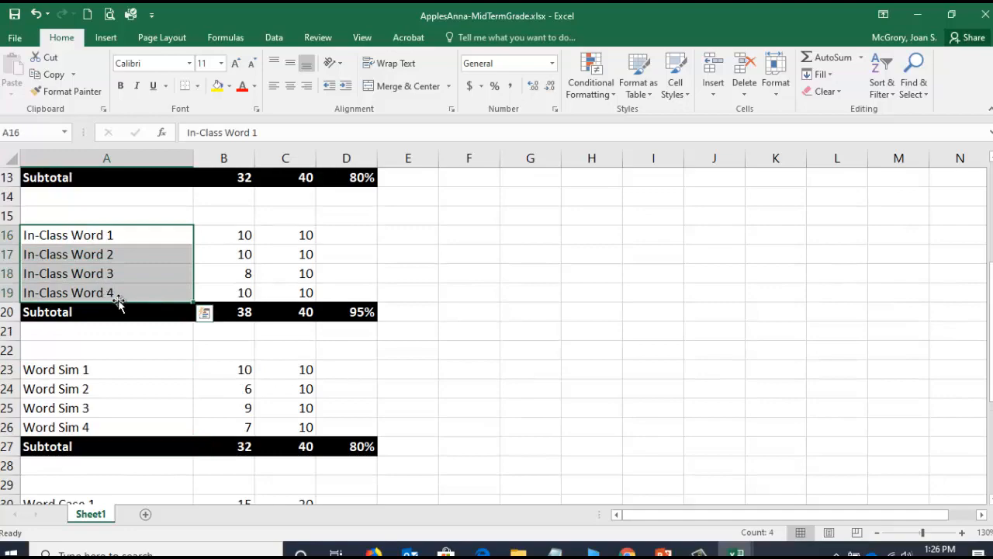
- Switch to the Grades page in Chrome and check the dropped score for the Calculate Your Mid-Term Grade with Excel assignment
left_click(627, 551)
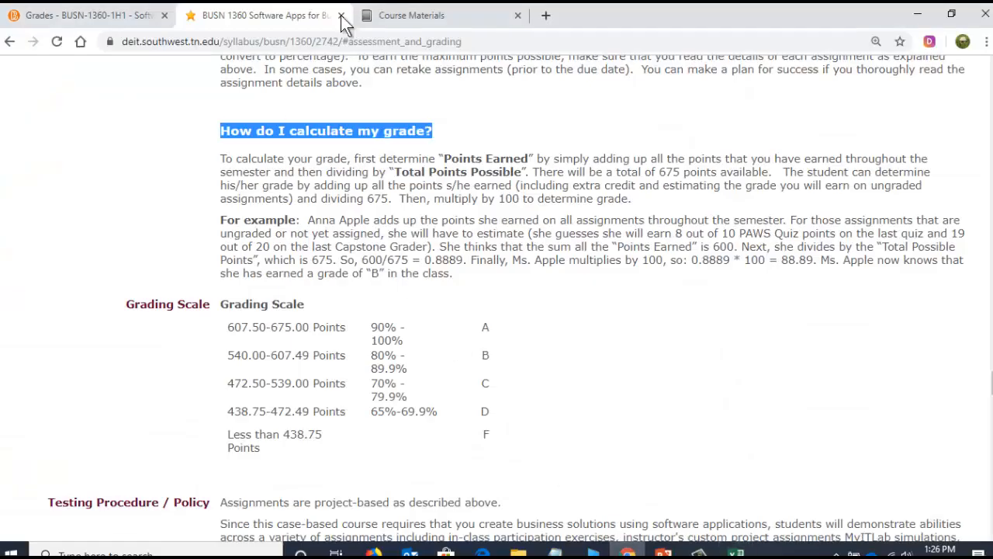
left_click(84, 23)
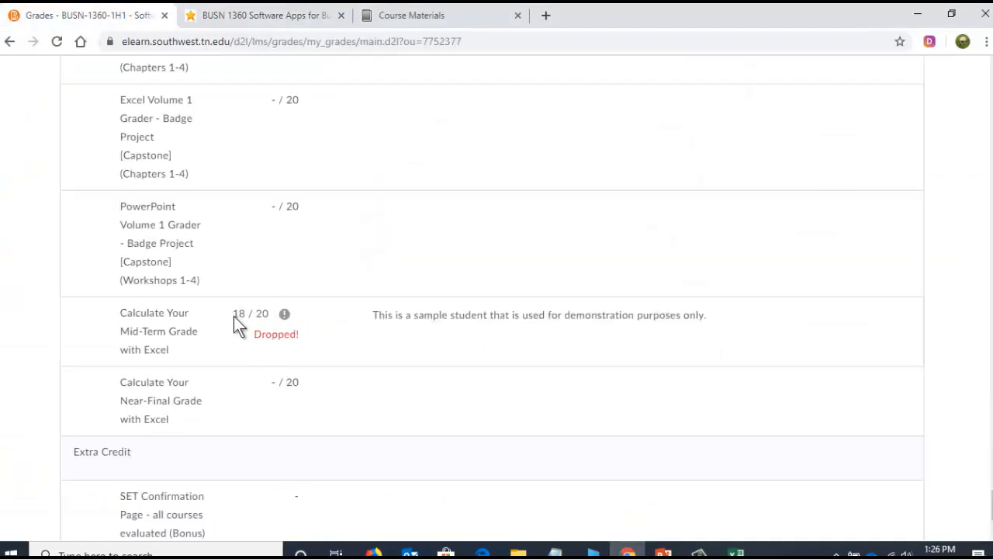
left_click_drag(292, 330, 307, 344)
left_click(309, 343)
- Switch back to the near-final grade workbook in Excel and review its grand total and category subtotals
left_click(732, 548)
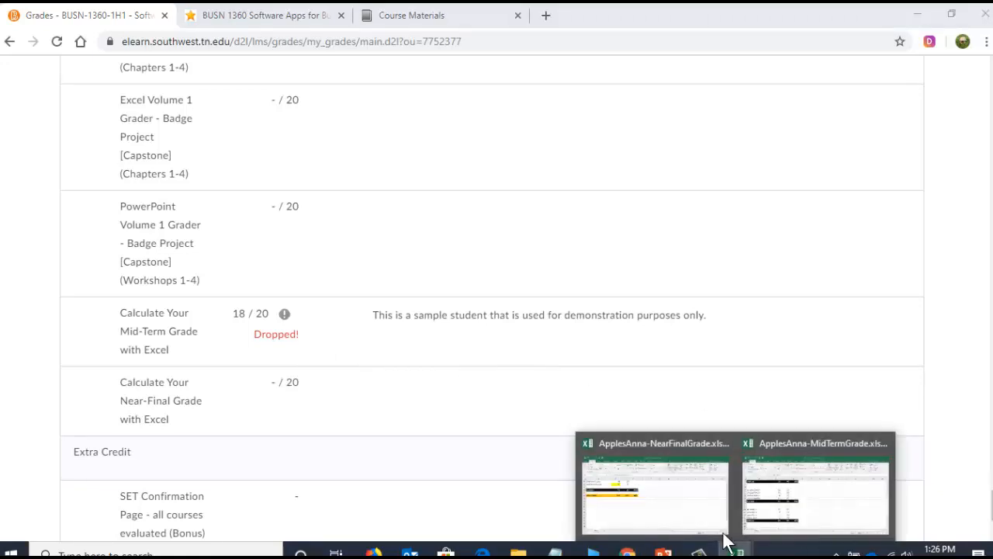
left_click(659, 506)
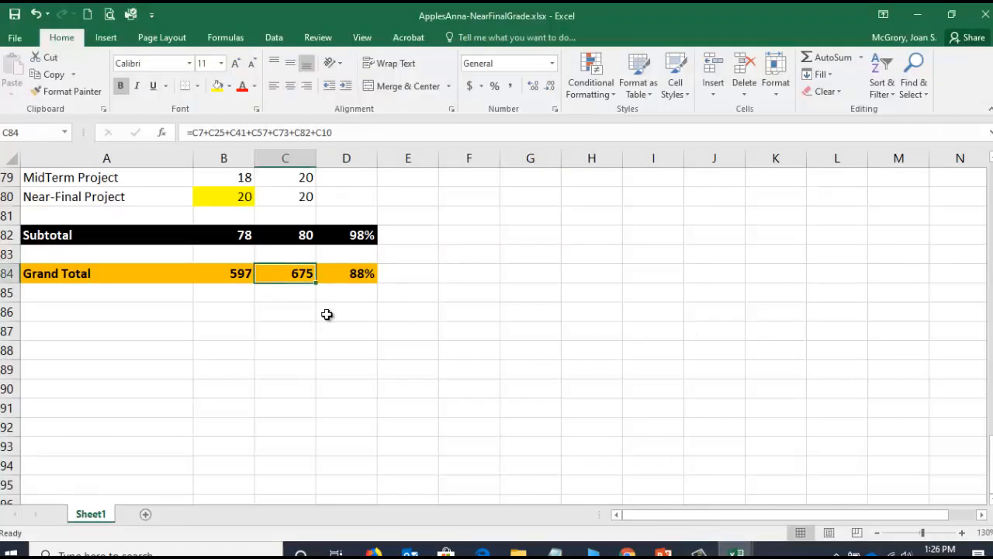
scroll(363, 409, "up", 2)
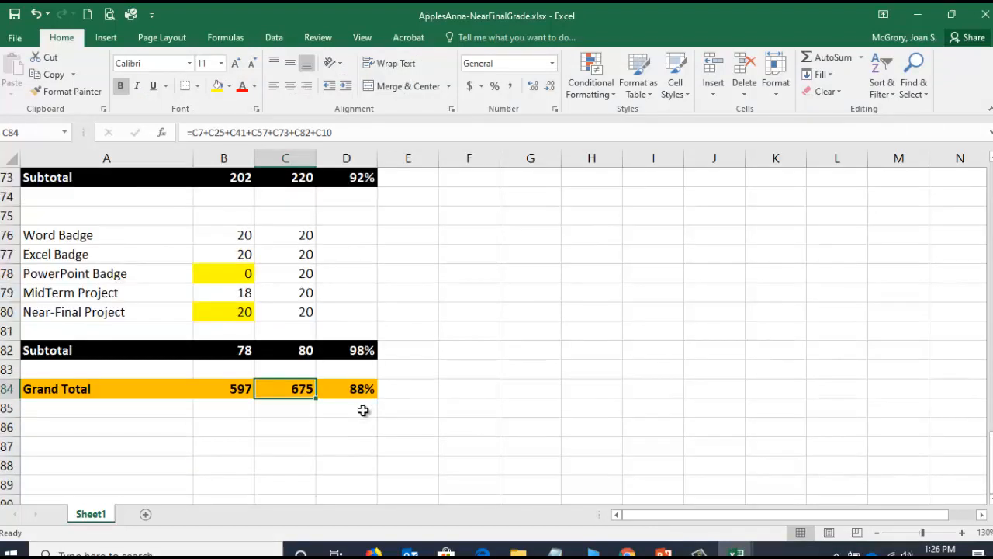
scroll(362, 409, "up", 1)
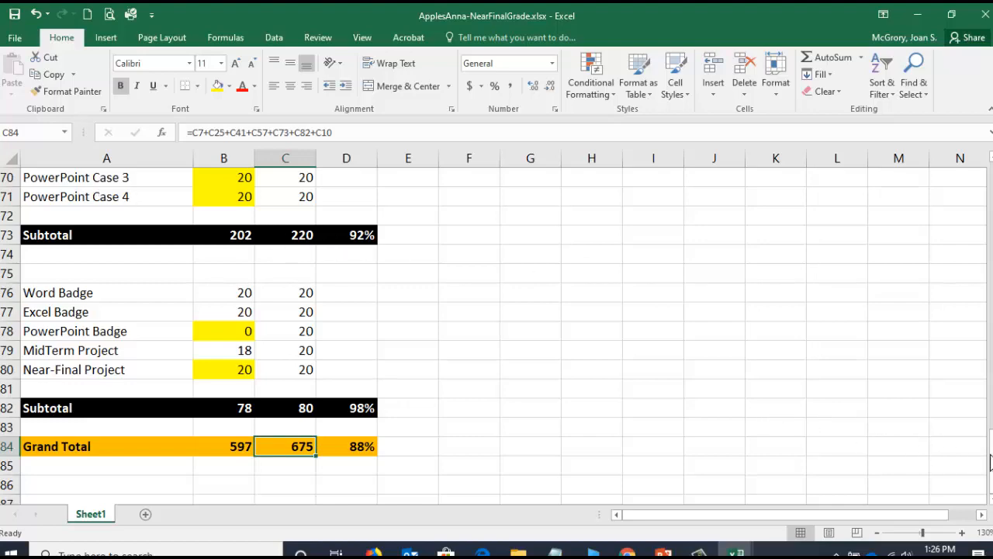
left_click_drag(991, 454, 989, 196)
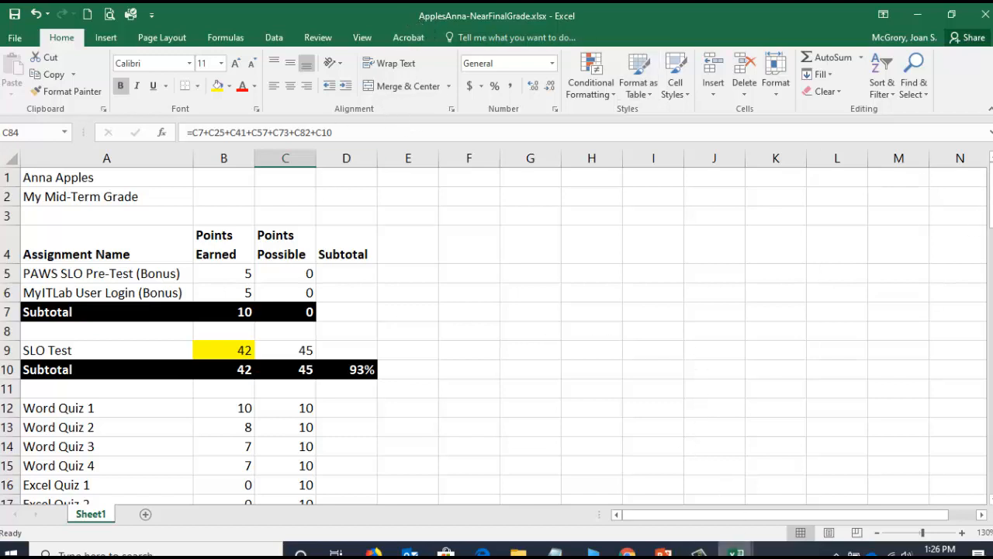
- Bring up the mid-term grade workbook and close it
mouse_move(736, 553)
left_click(811, 500)
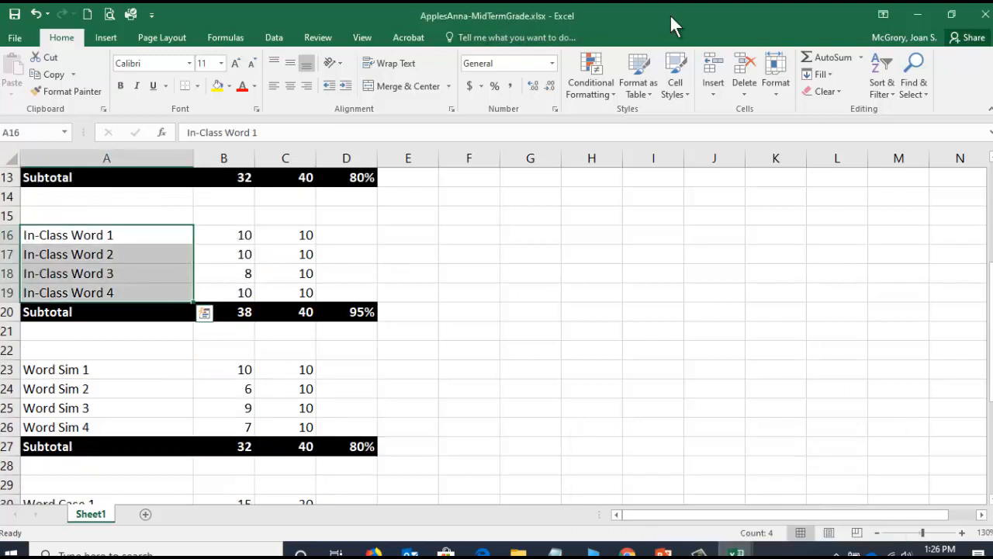
left_click(986, 12)
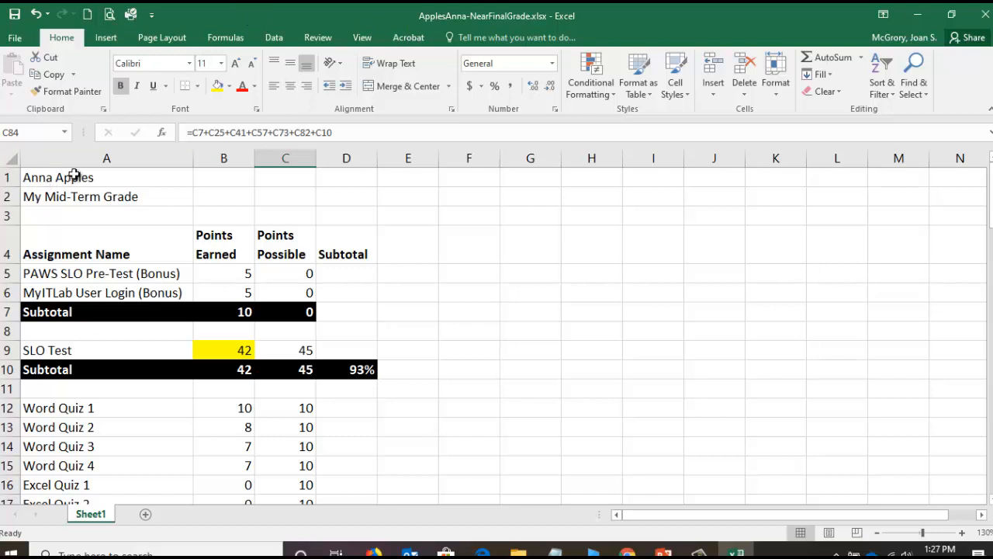
- Change the title in A2 to "My Near-Final Grade", and save and close the workbook
left_click(73, 195)
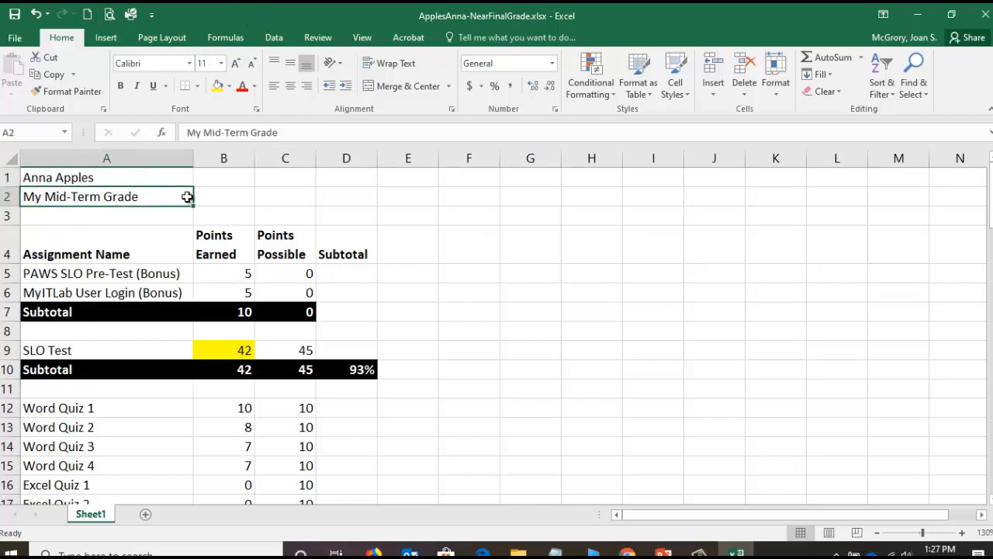
type("My Nea")
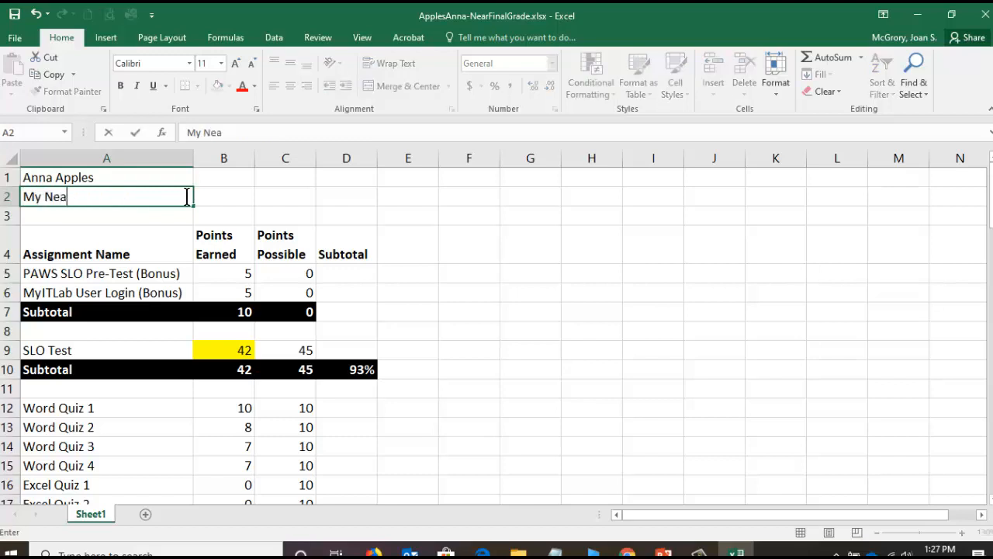
type("r-Final Grade")
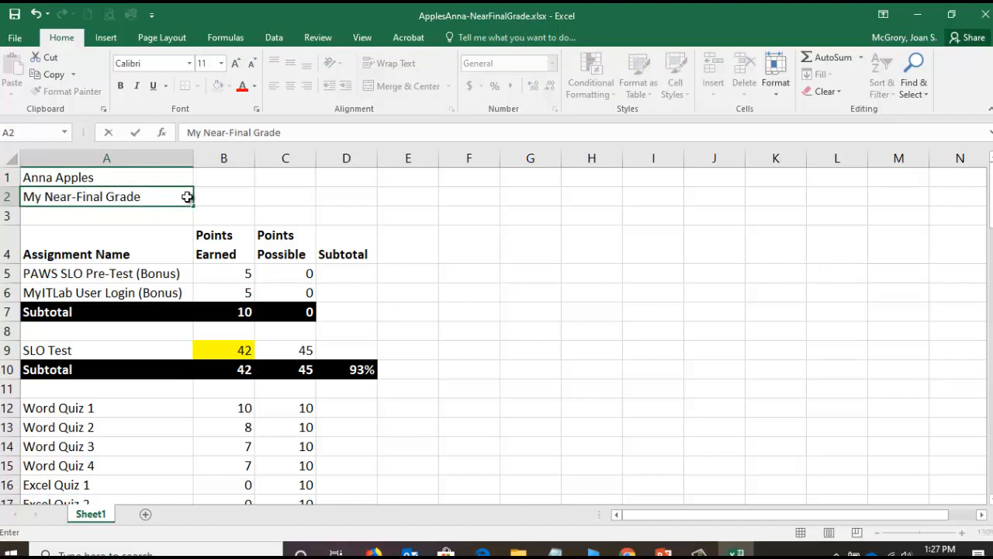
key("Return")
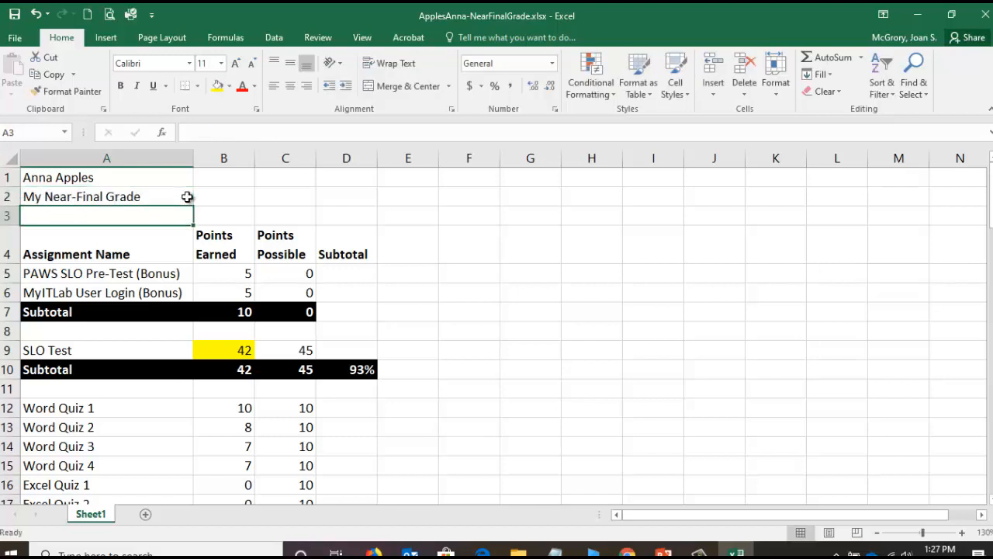
left_click(14, 14)
left_click(984, 17)
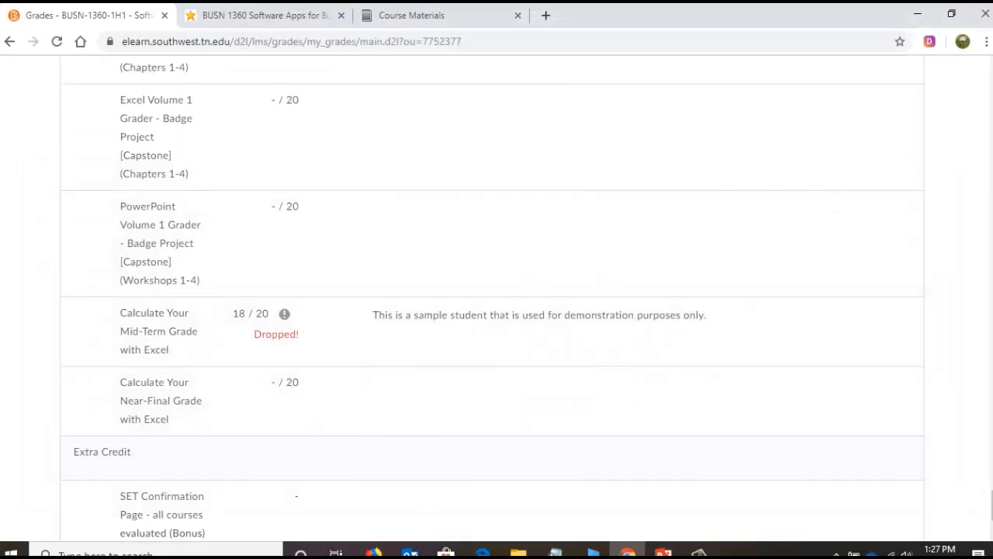
- Switch to File Explorer and open the Near-Final-Grade folder on USB Drive (D:)
left_click(518, 551)
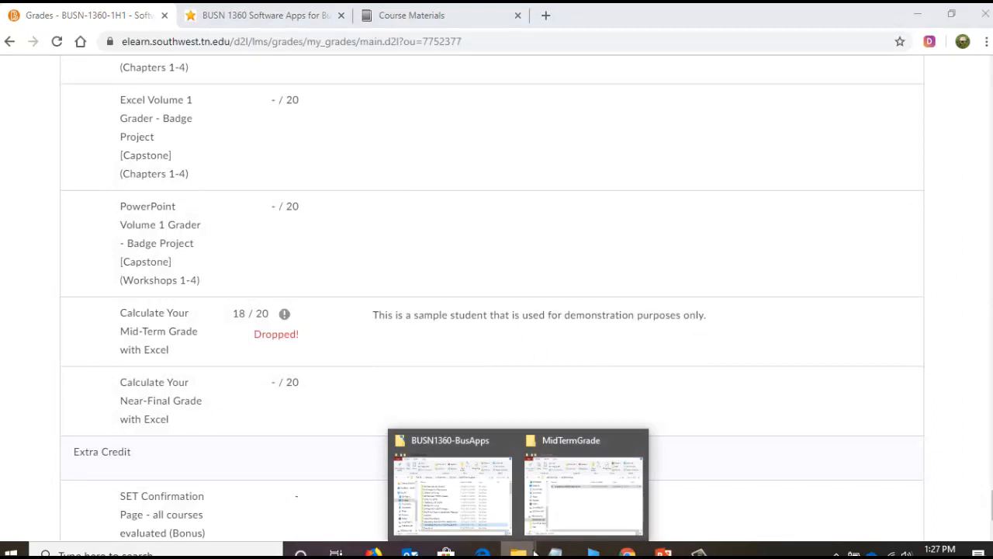
left_click(575, 504)
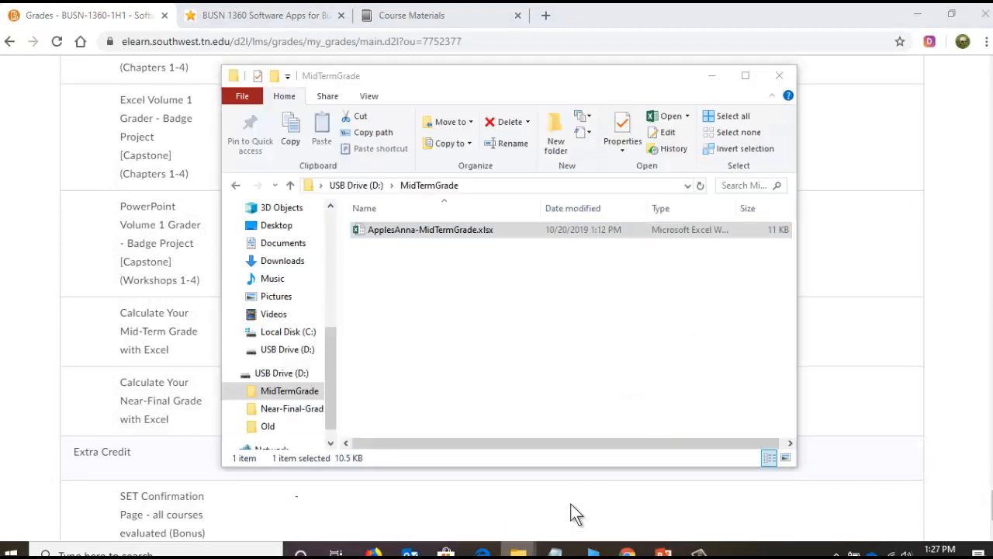
left_click(355, 187)
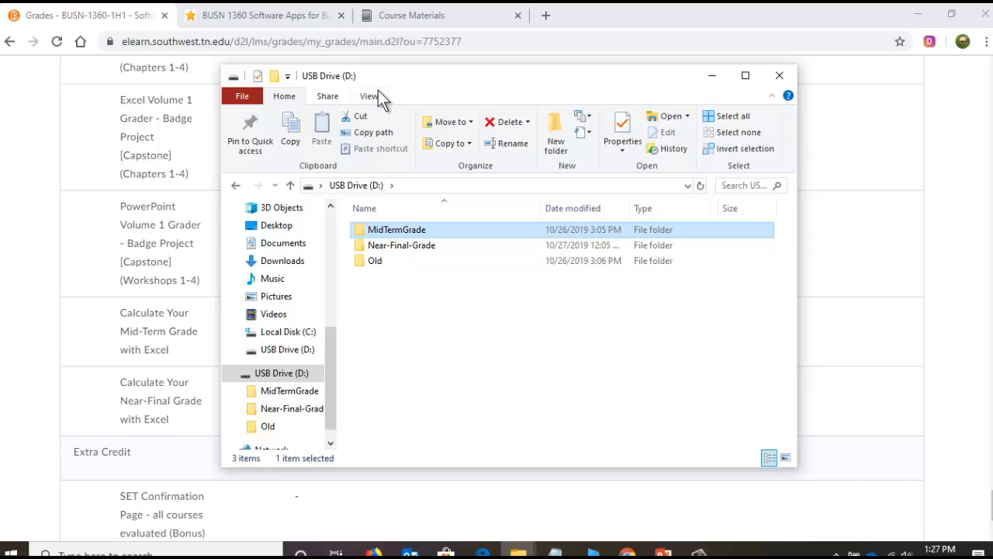
left_click(396, 247)
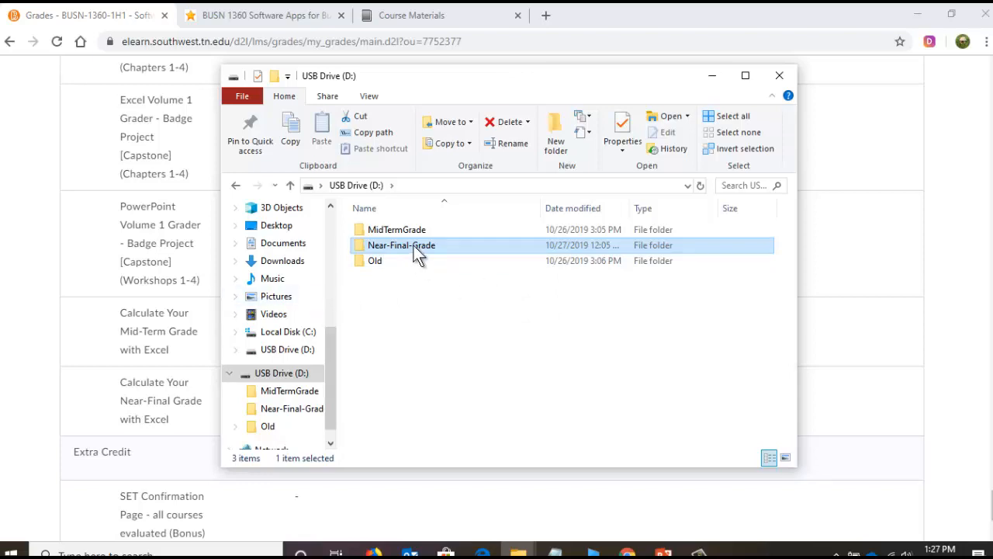
double_click(414, 245)
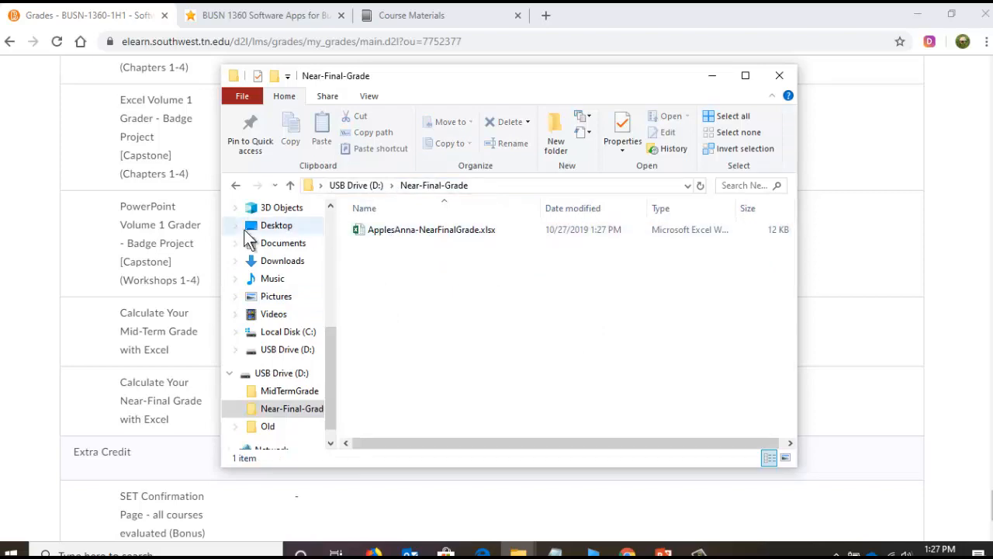
- Return to the course site in Chrome and open the Calculate Your Near-Final Grade with Excel assignment from the Assignments page
left_click(89, 291)
scroll(114, 276, "up", 4)
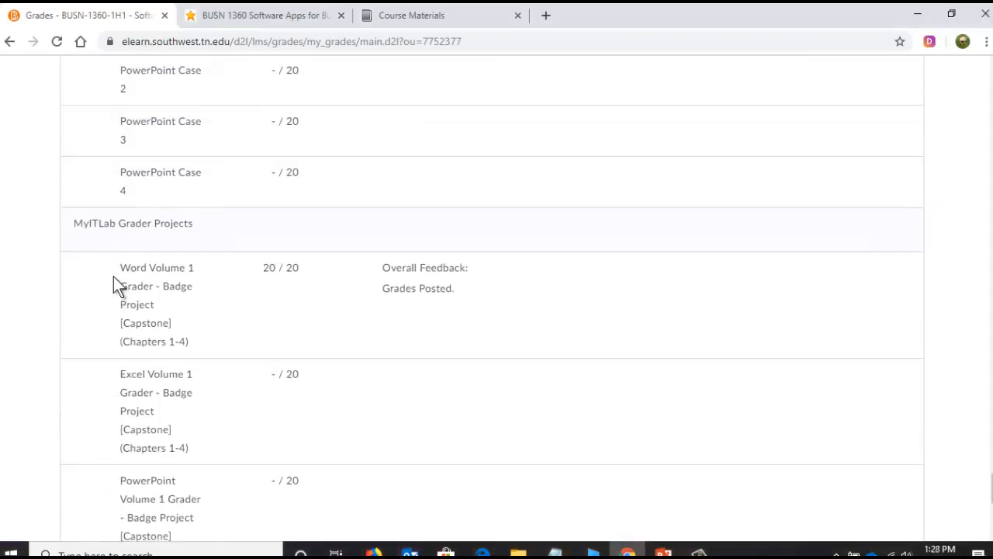
left_click_drag(991, 487, 983, 67)
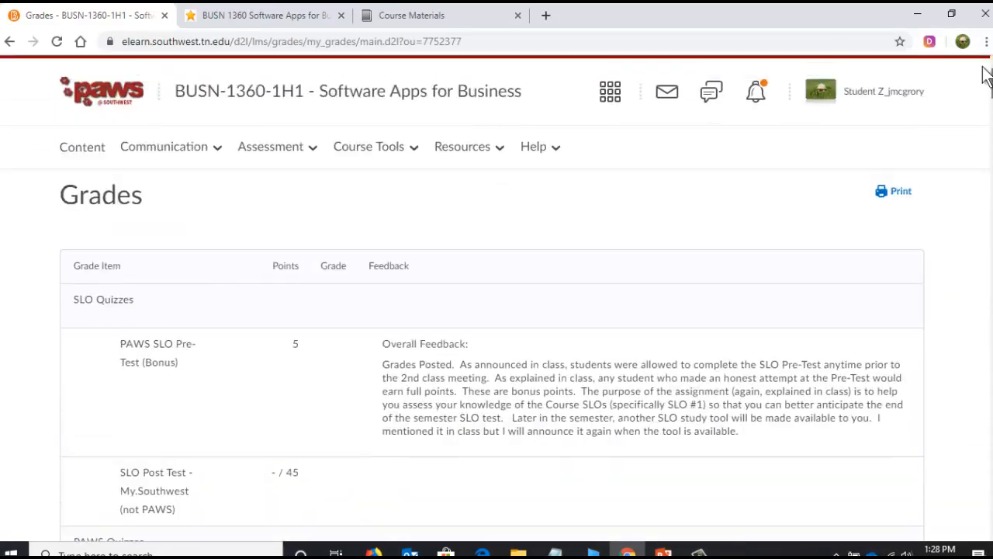
left_click(302, 155)
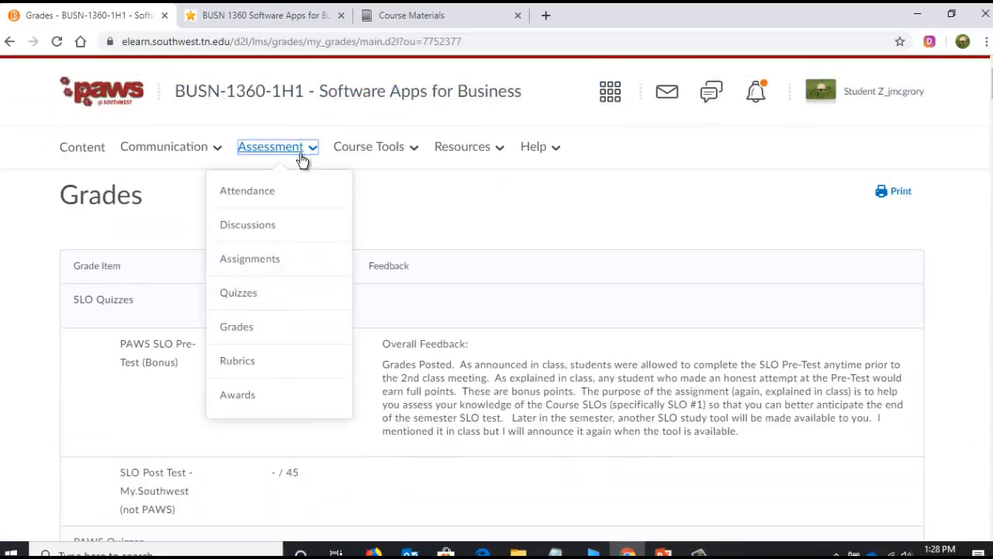
left_click(268, 264)
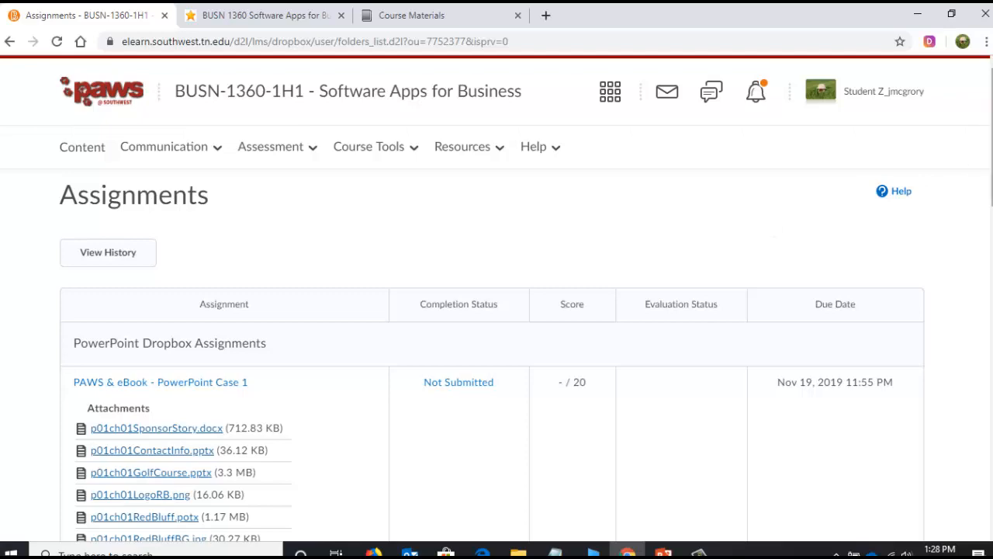
scroll(497, 298, "down", 15)
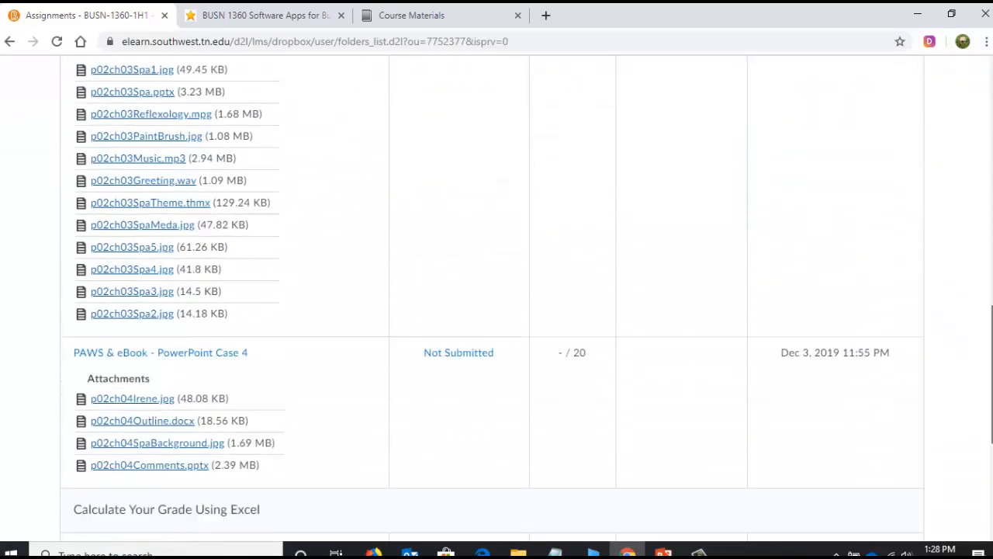
scroll(496, 299, "down", 4)
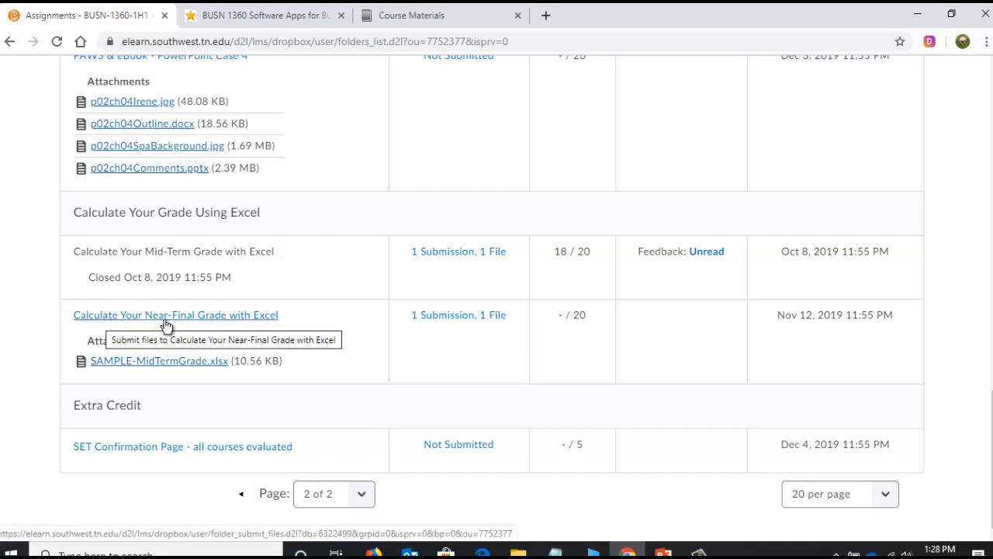
left_click(264, 317)
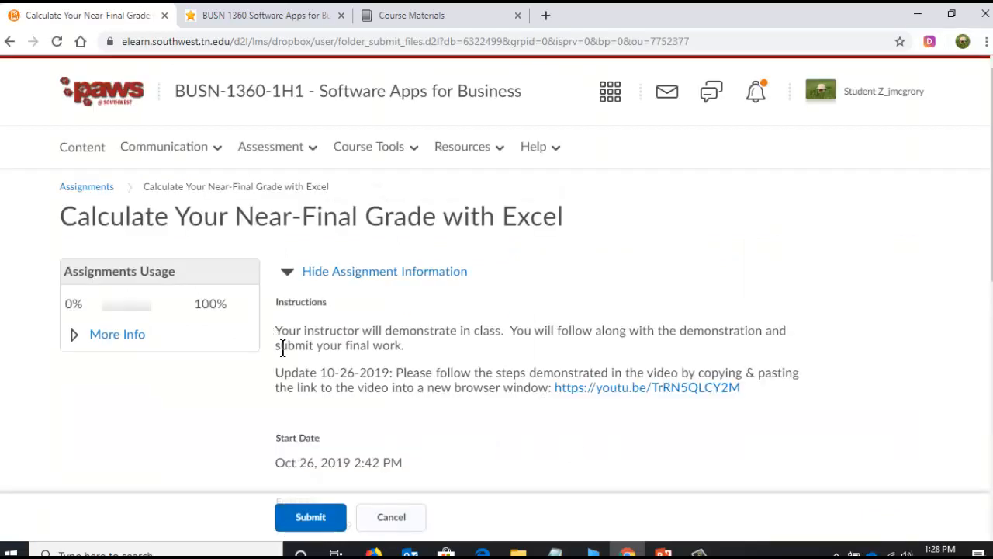
- Start adding a file from My Computer to the assignment submission
scroll(287, 350, "down", 4)
scroll(287, 350, "down", 3)
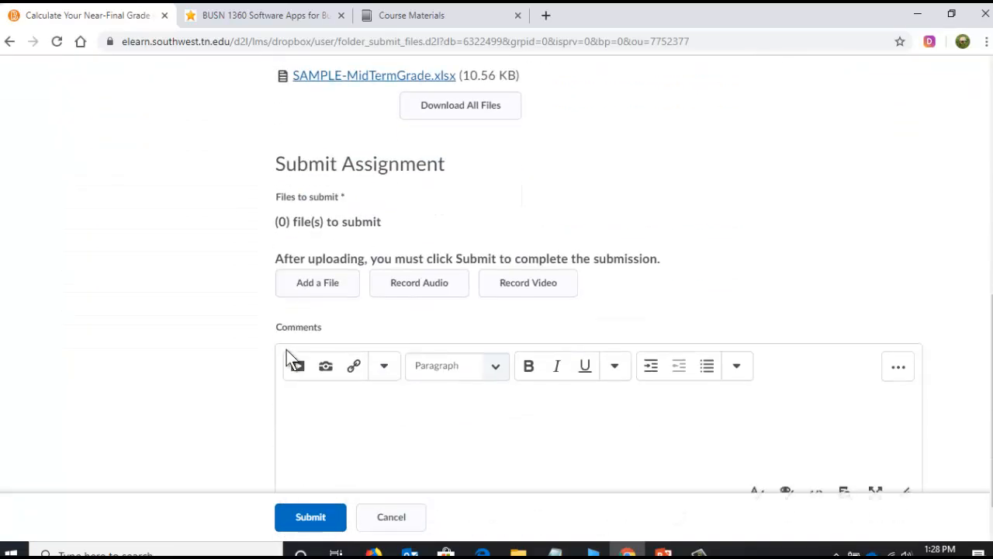
scroll(294, 341, "down", 1)
left_click(295, 236)
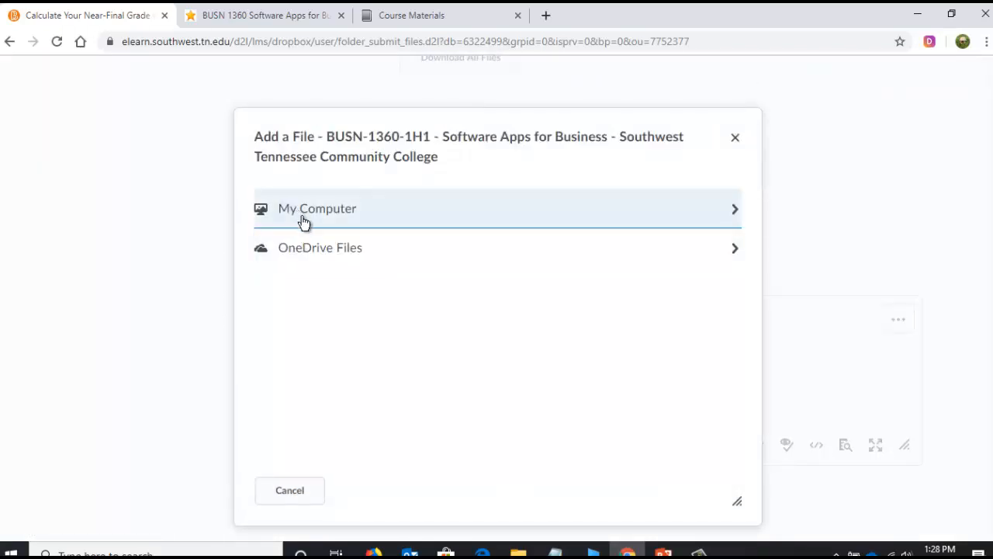
left_click(304, 222)
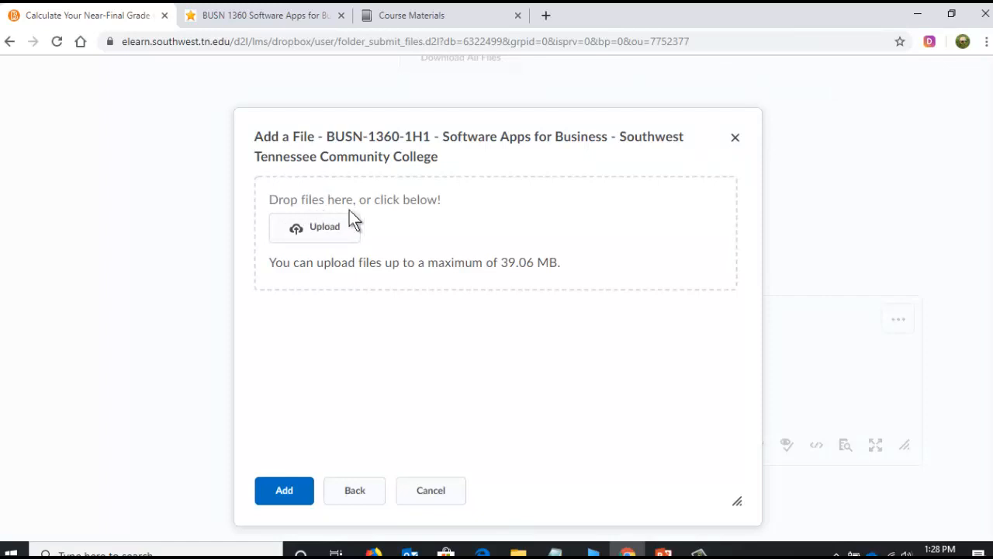
left_click(345, 237)
- Upload the near-final grade workbook from the Near-Final-Grade folder in File Explorer and add it to the submission
mouse_move(518, 551)
left_click(570, 508)
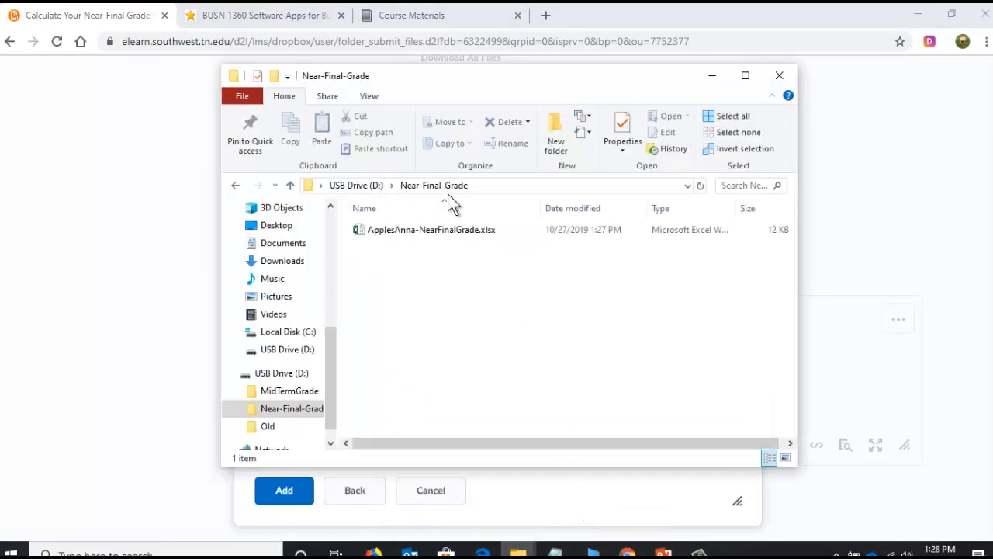
left_click_drag(461, 82, 677, 90)
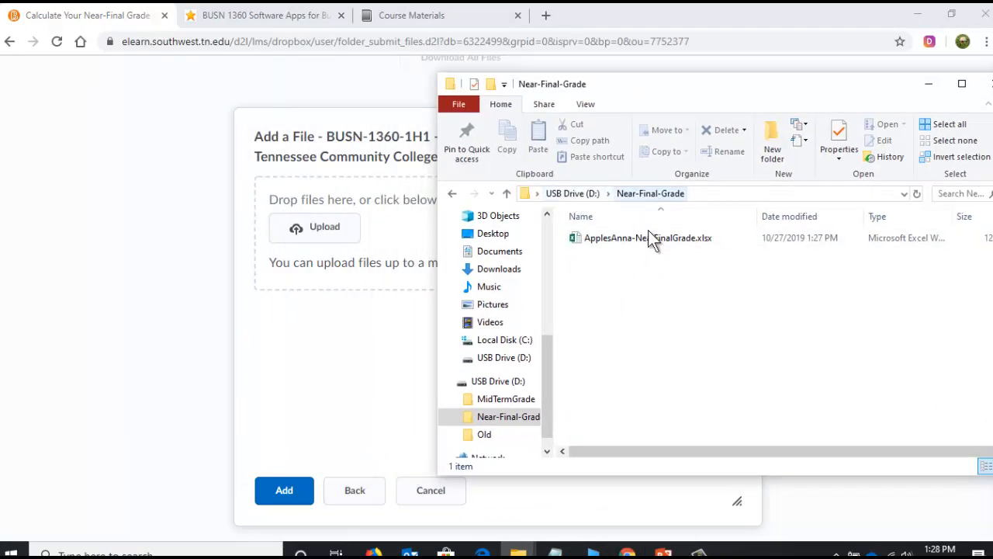
left_click(627, 239)
left_click_drag(626, 238, 375, 229)
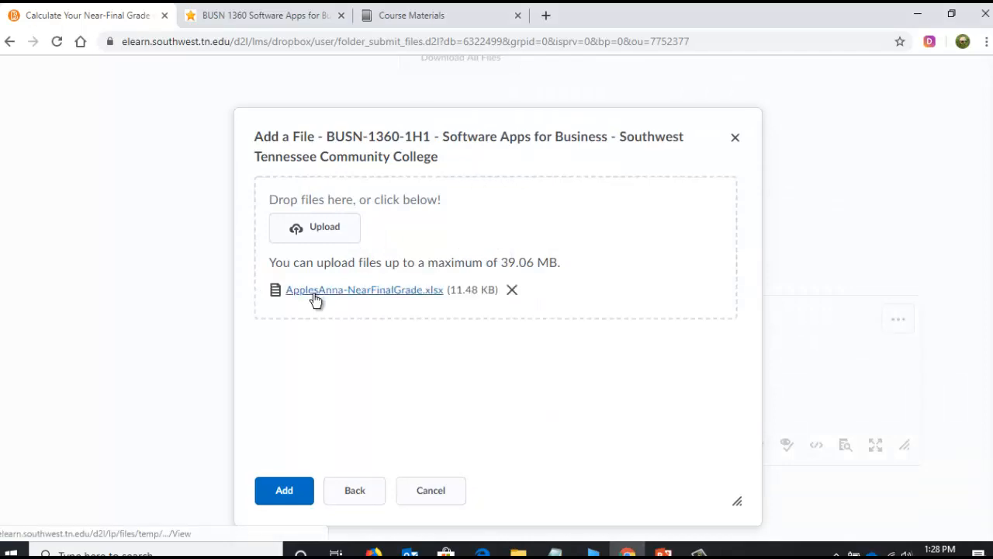
left_click(294, 495)
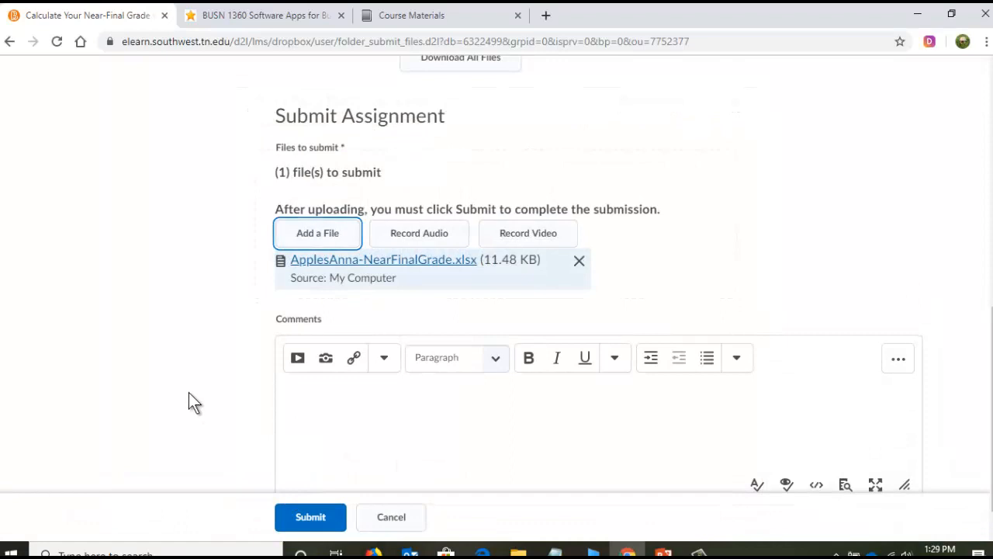
- Submit the near-final grade assignment and return to the Assignments list
scroll(189, 393, "down", 1)
left_click(317, 516)
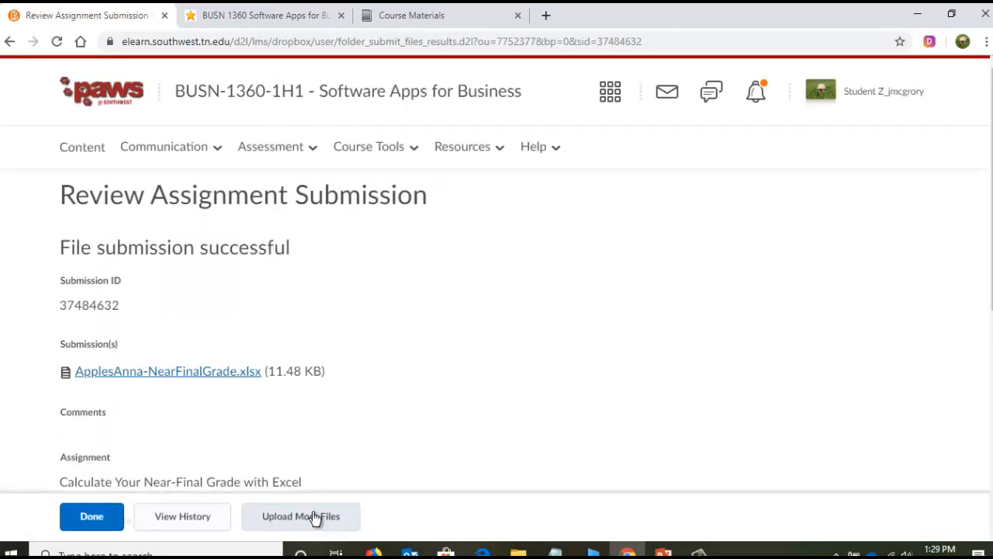
left_click(100, 518)
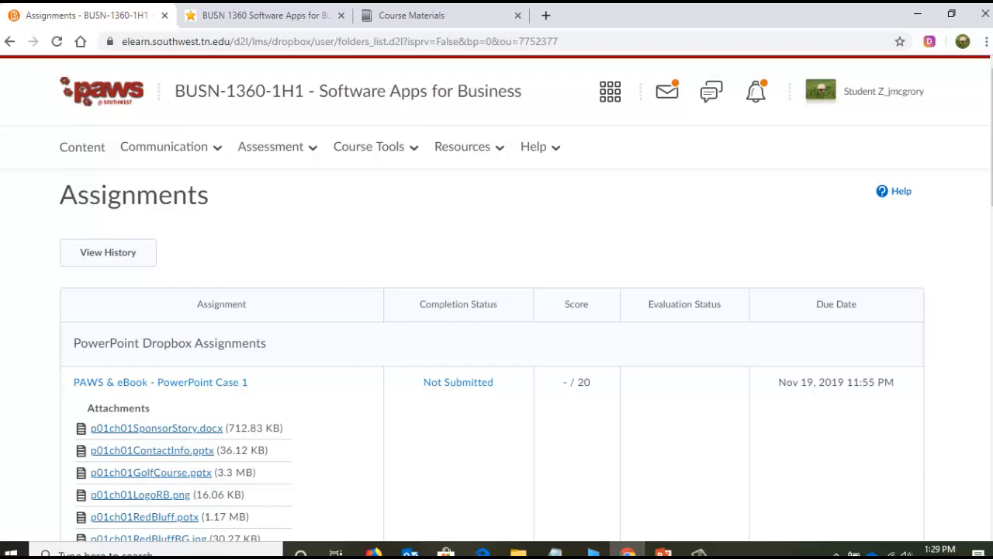
- Check the submission status of Calculate Your Near-Final Grade with Excel in the Assignments list
left_click(698, 553)
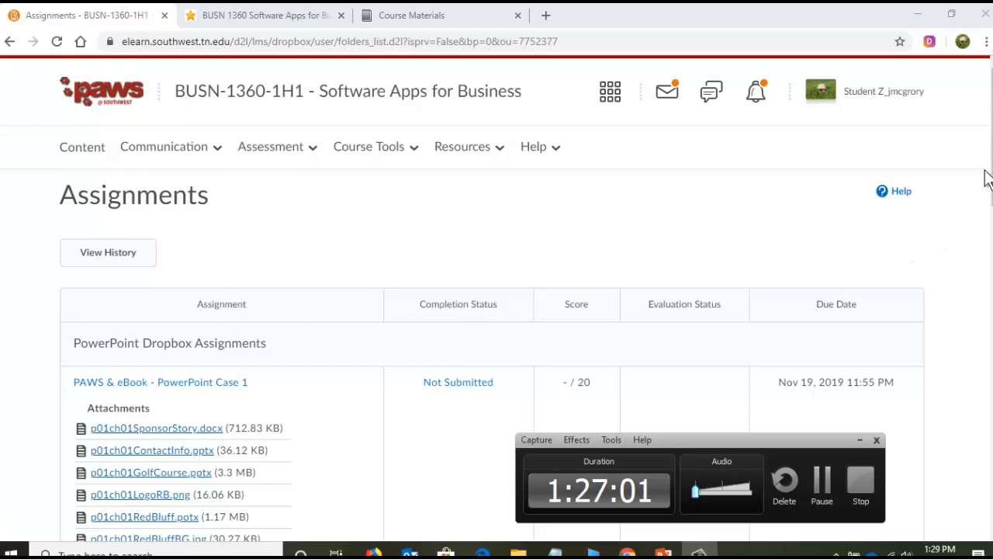
left_click_drag(987, 178, 991, 503)
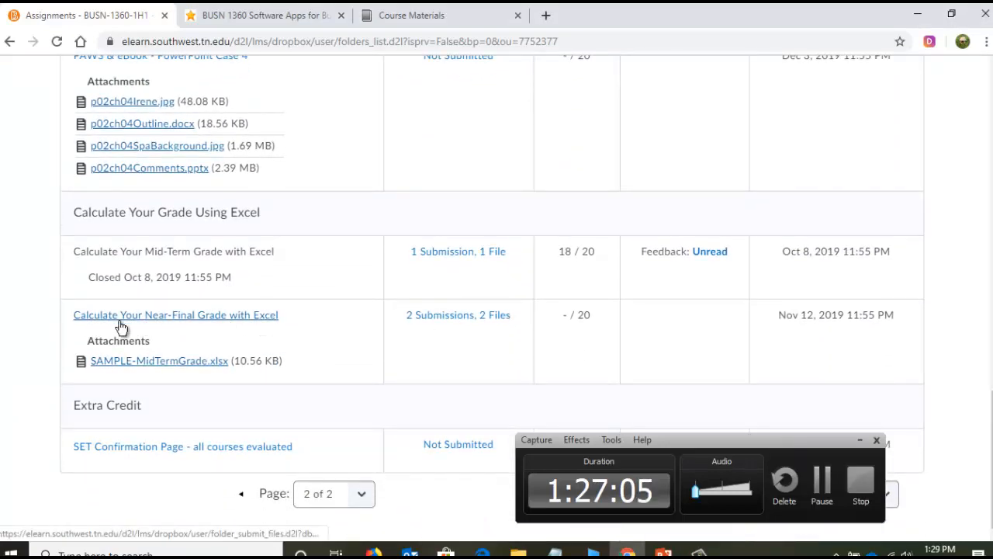